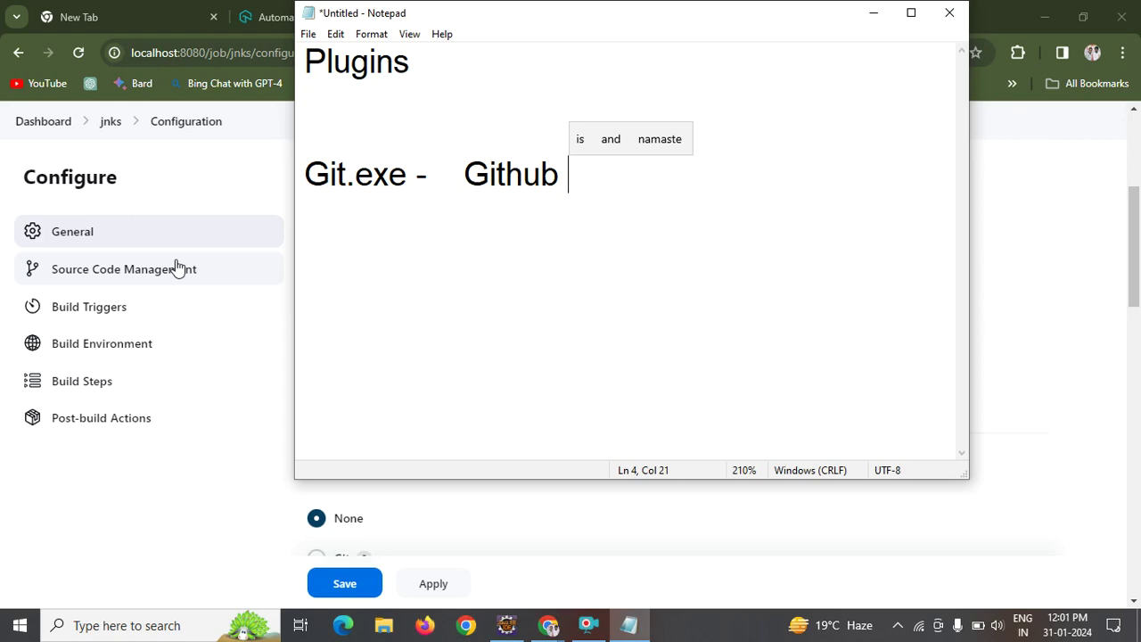
Type 'bitbucket' and 'gitlab' after 'Github' on the Git.exe line of the Notepad note.
type("bitb")
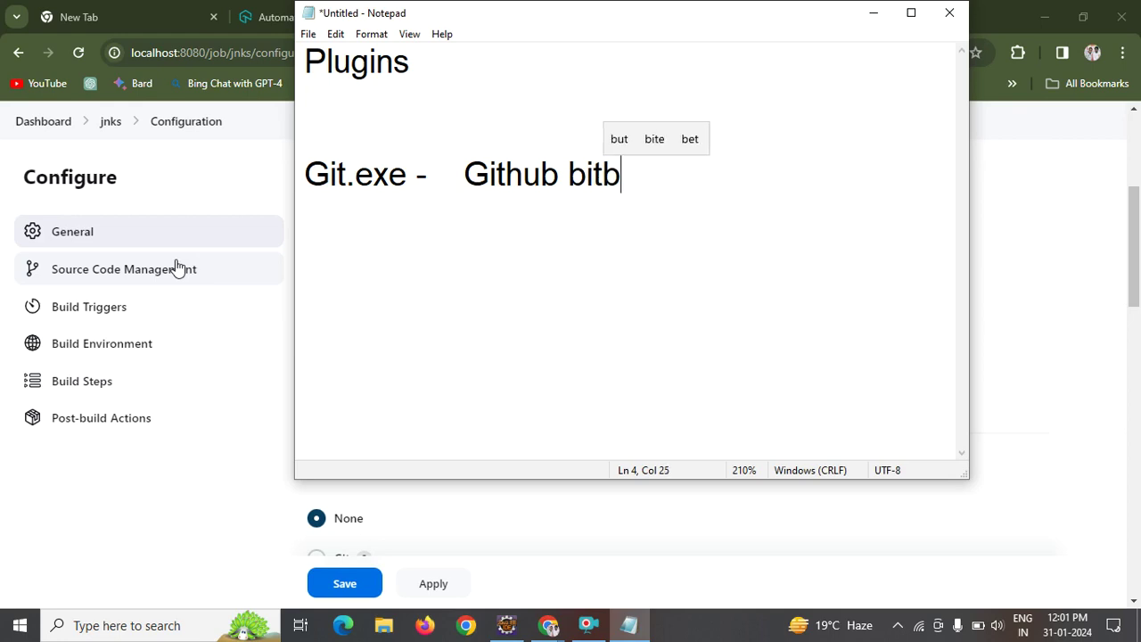
type("ucket")
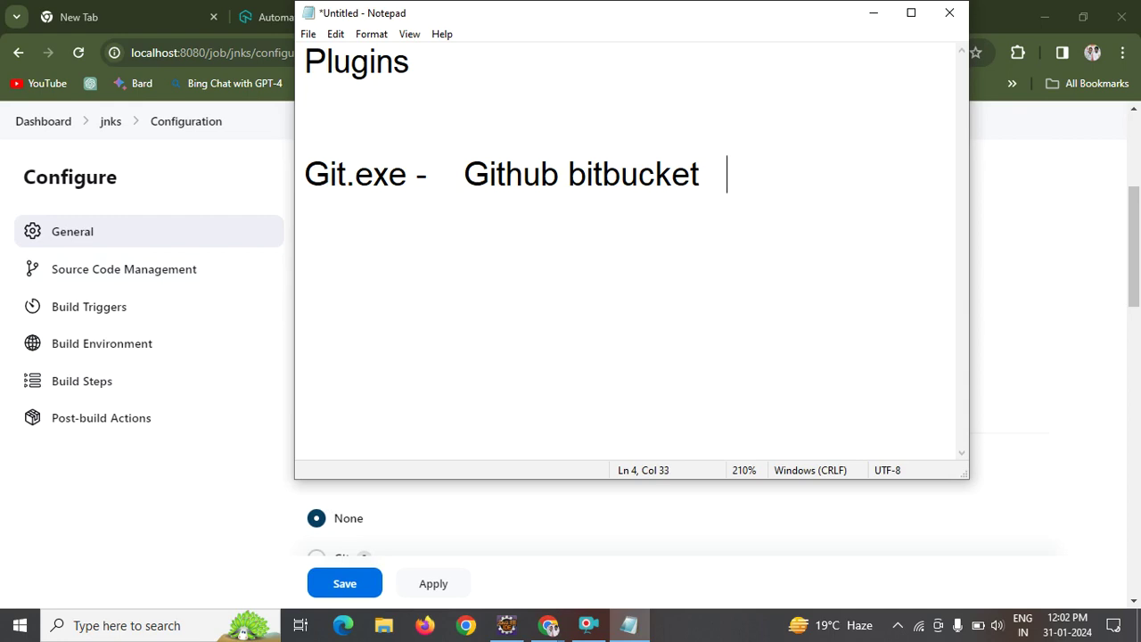
type("git")
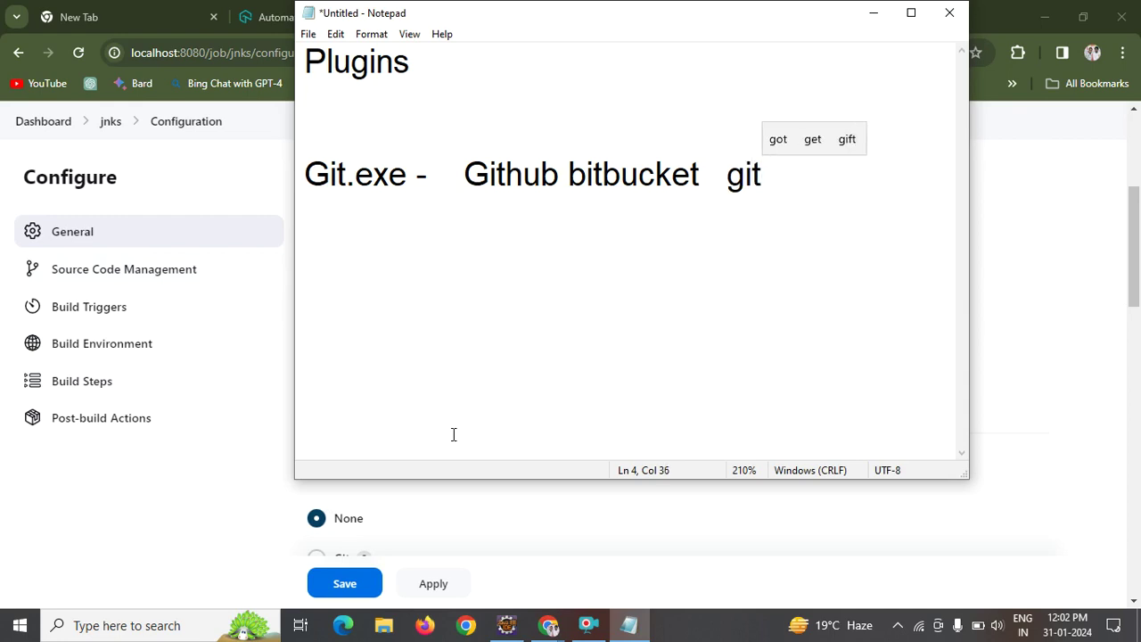
type("lab")
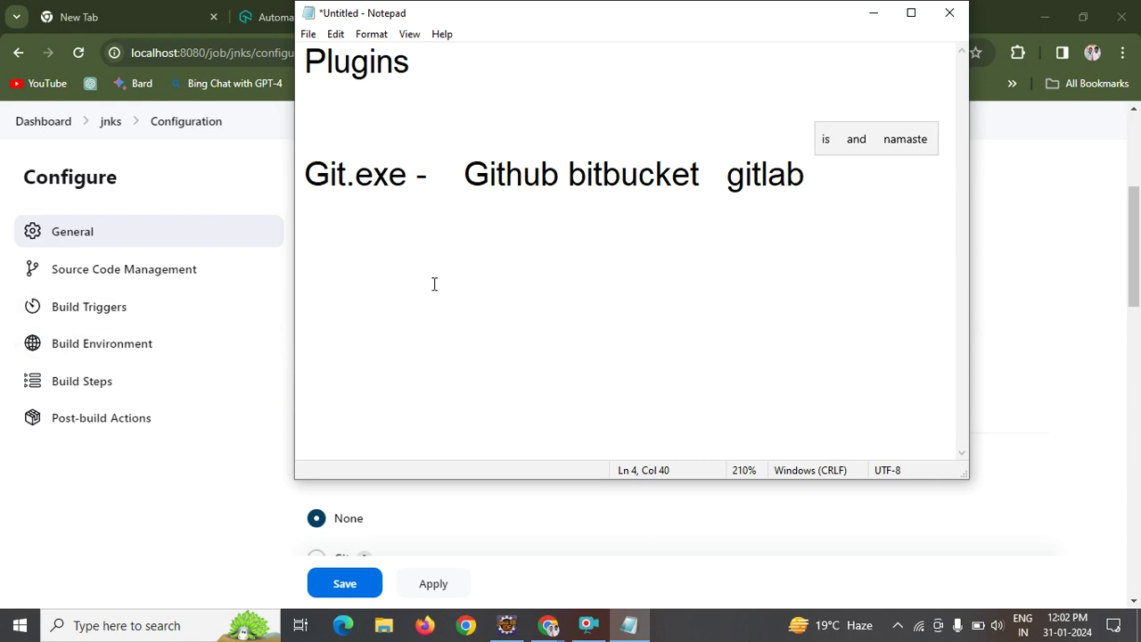
left_click(230, 473)
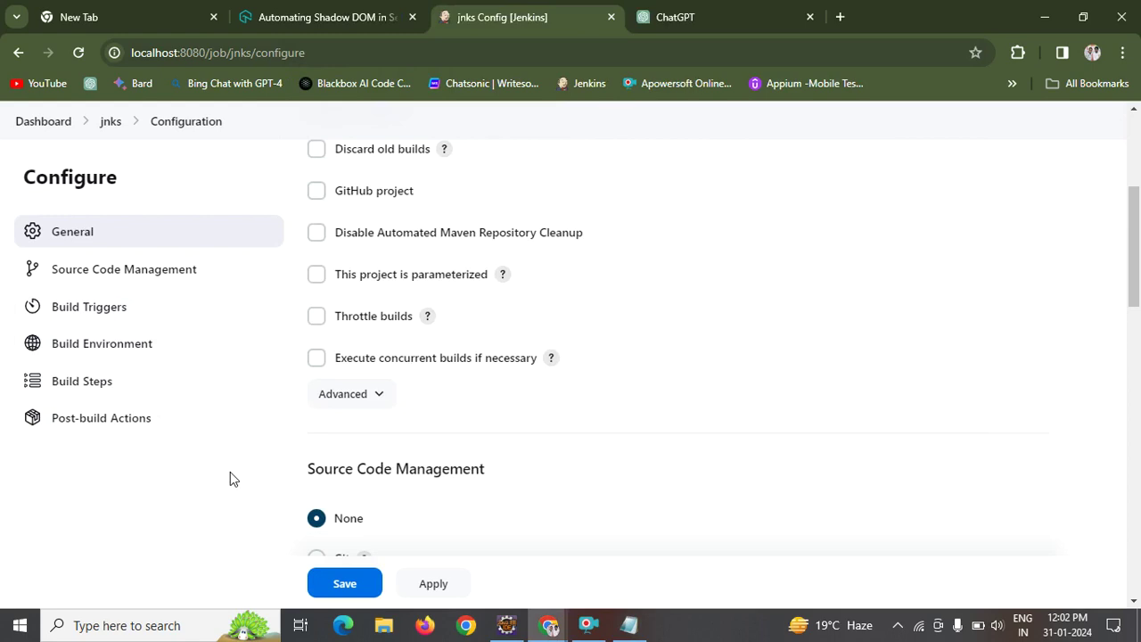
Go from the job configuration through the Dashboard to the Manage Jenkins page.
left_click(26, 127)
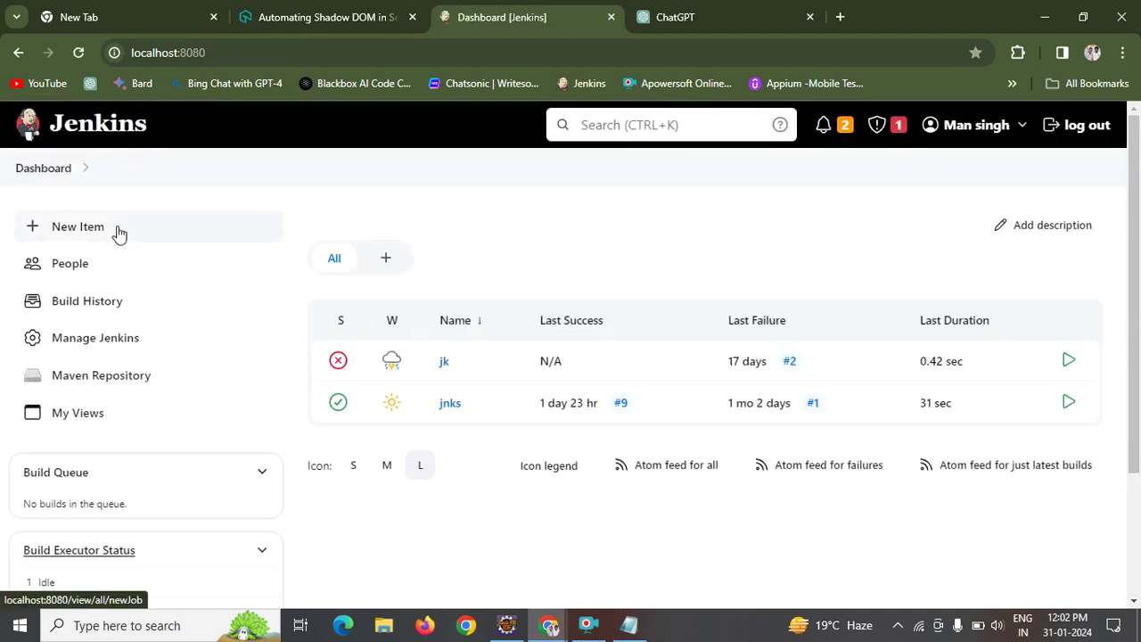
left_click(71, 339)
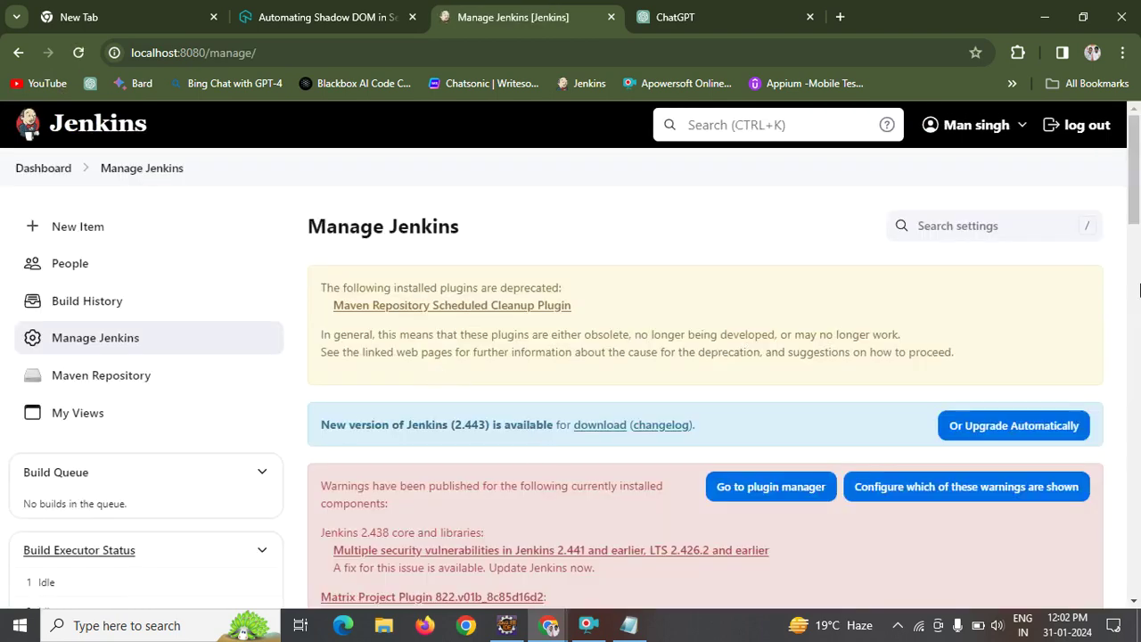
left_click_drag(1134, 198, 1050, 96)
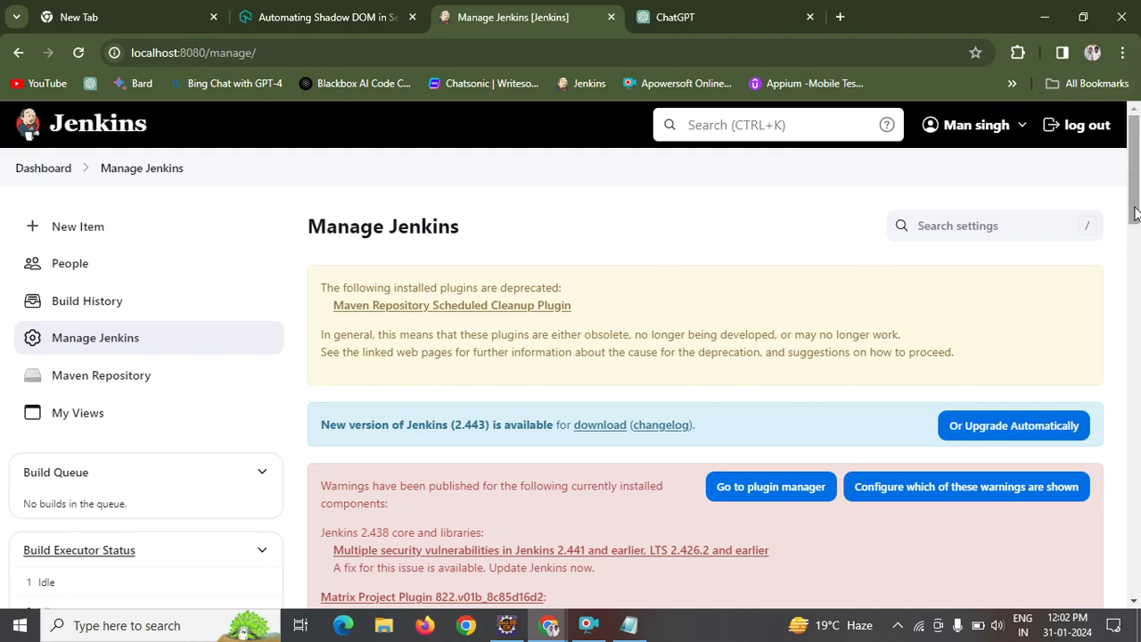
Search the Manage Jenkins page for 'plugin' and scroll down to System Configuration.
key("ctrl+f")
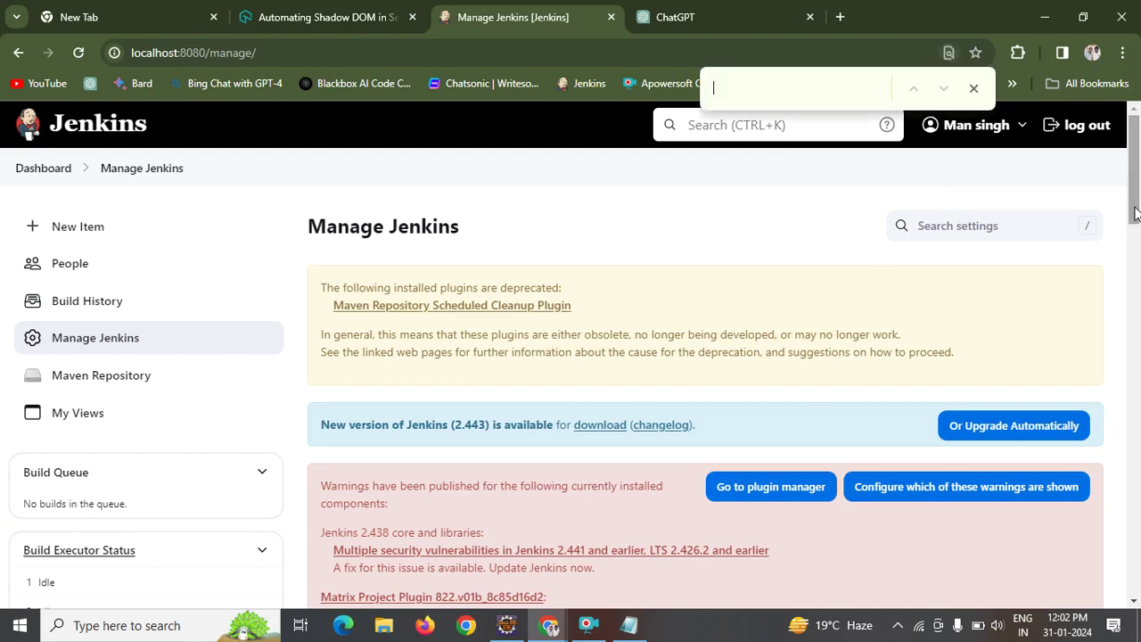
type("plu")
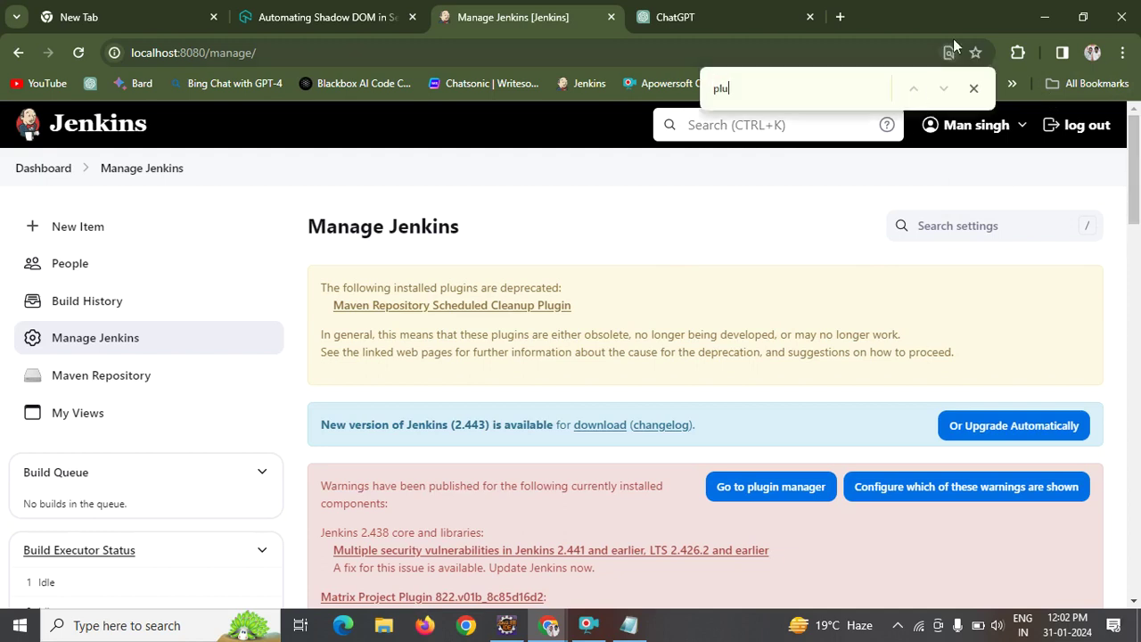
type("g")
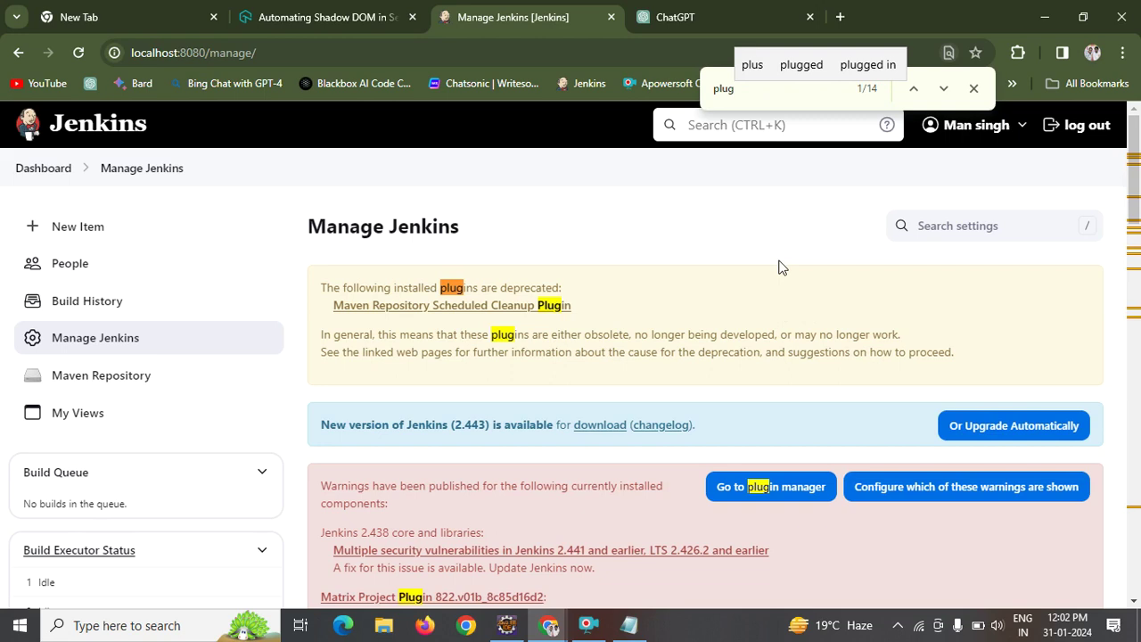
type("in")
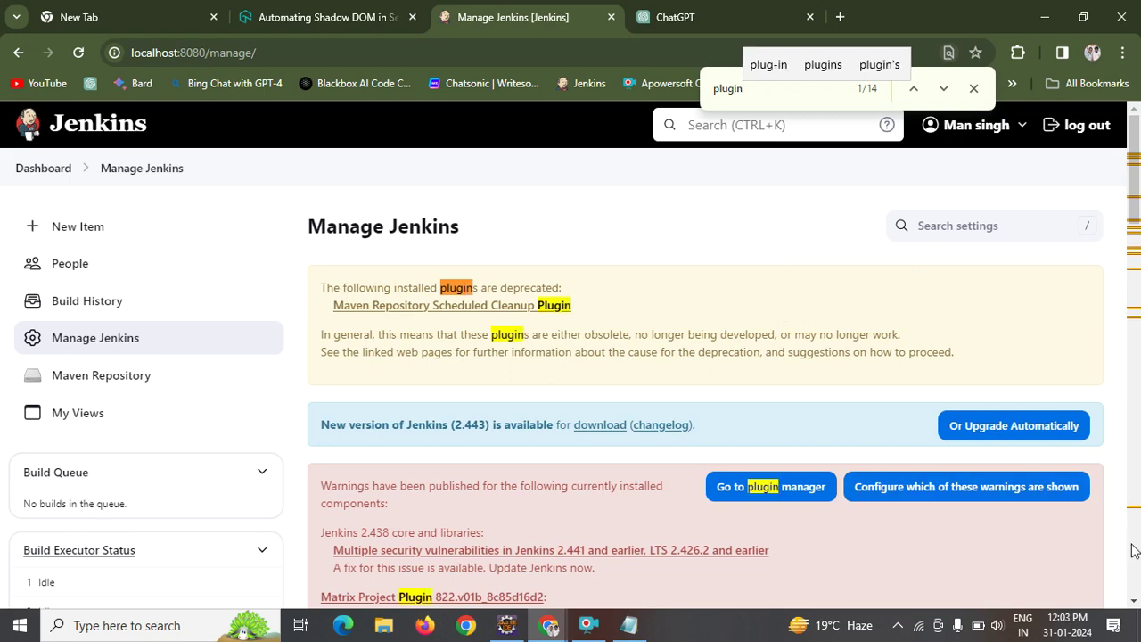
left_click(1136, 603)
scroll(1135, 603, "down", 3)
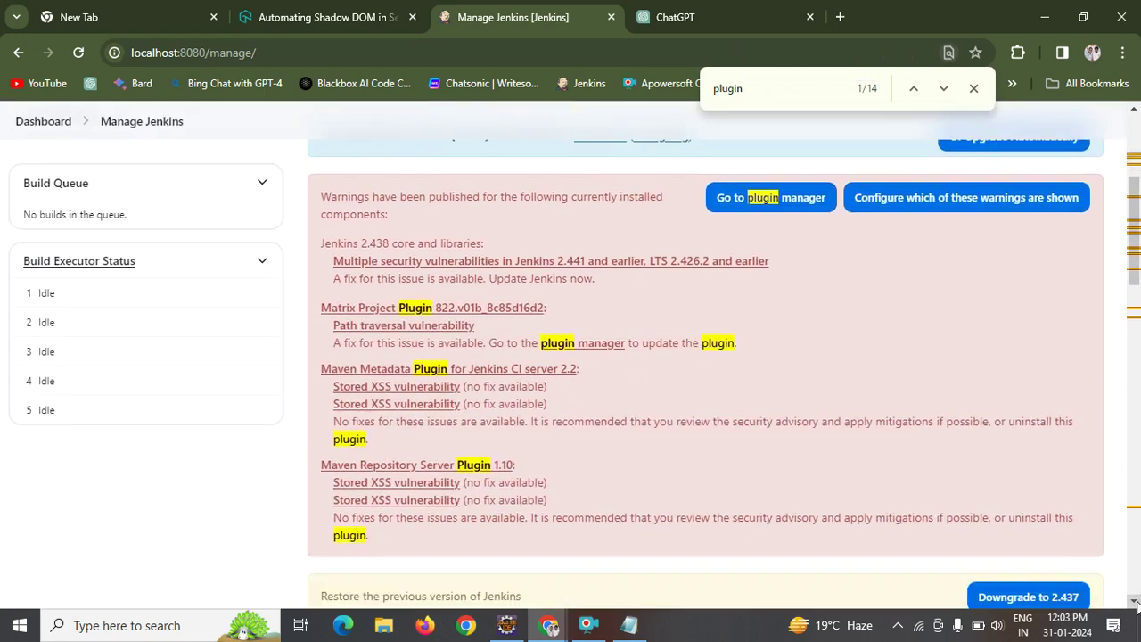
scroll(1136, 602, "down", 3)
scroll(1135, 603, "down", 1)
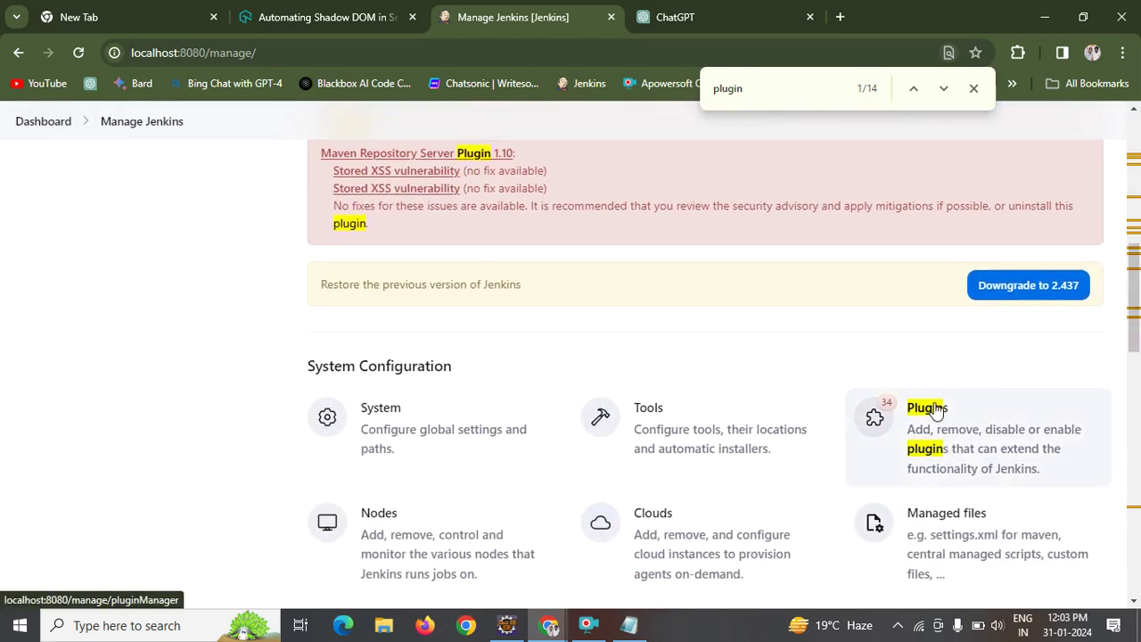
Search the 34 pending plugin updates for 'bitbucket', then reset the Updates list.
left_click(936, 409)
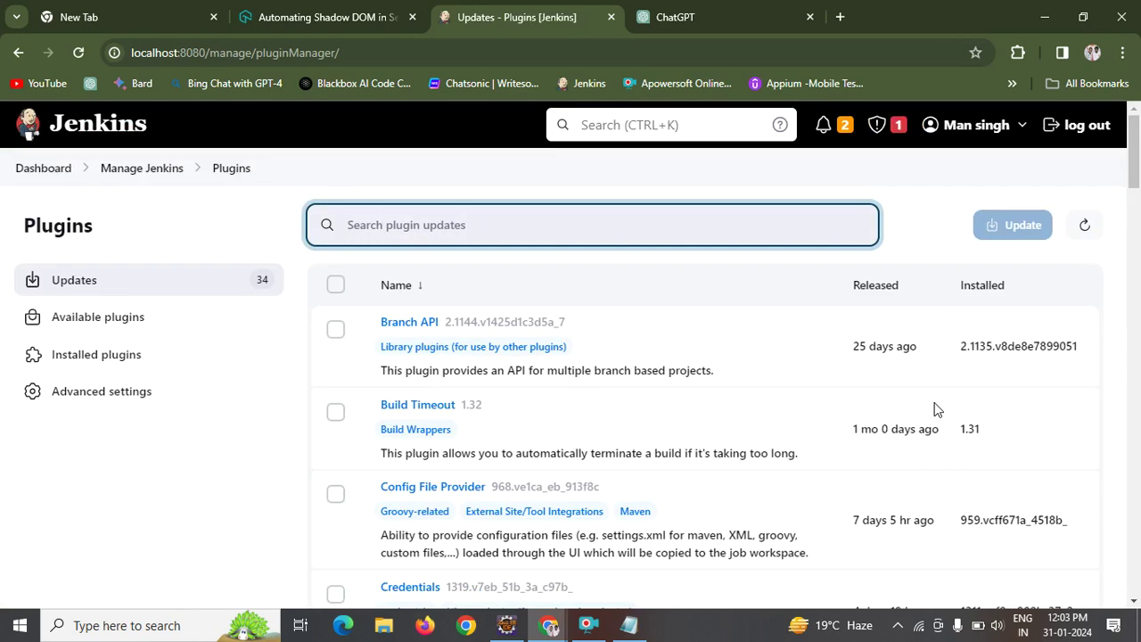
type("b")
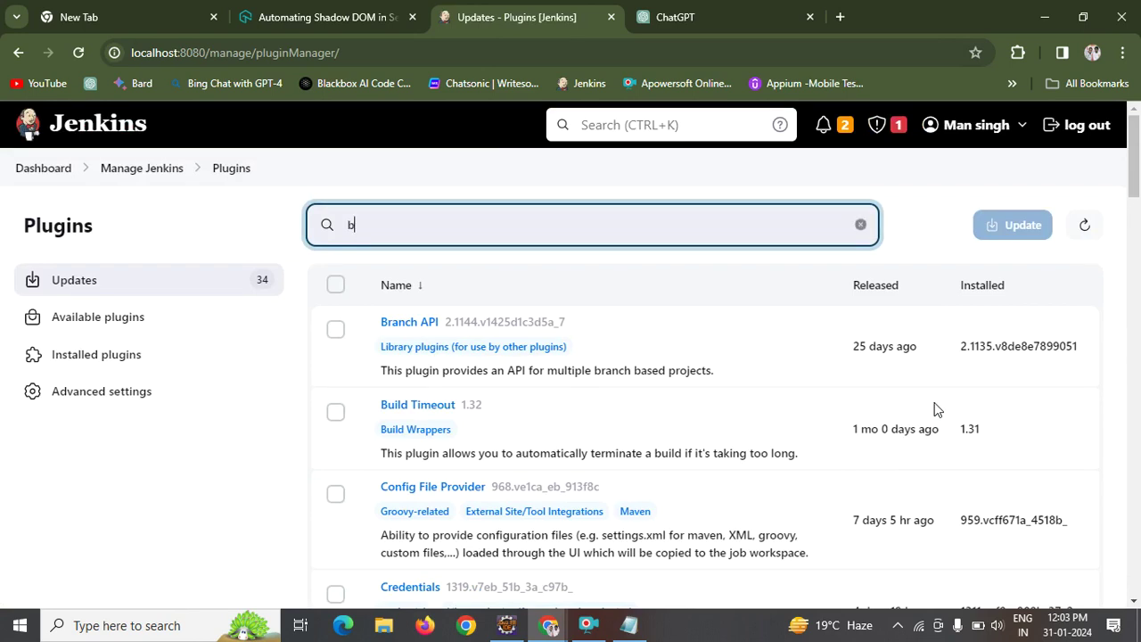
type("itbucket")
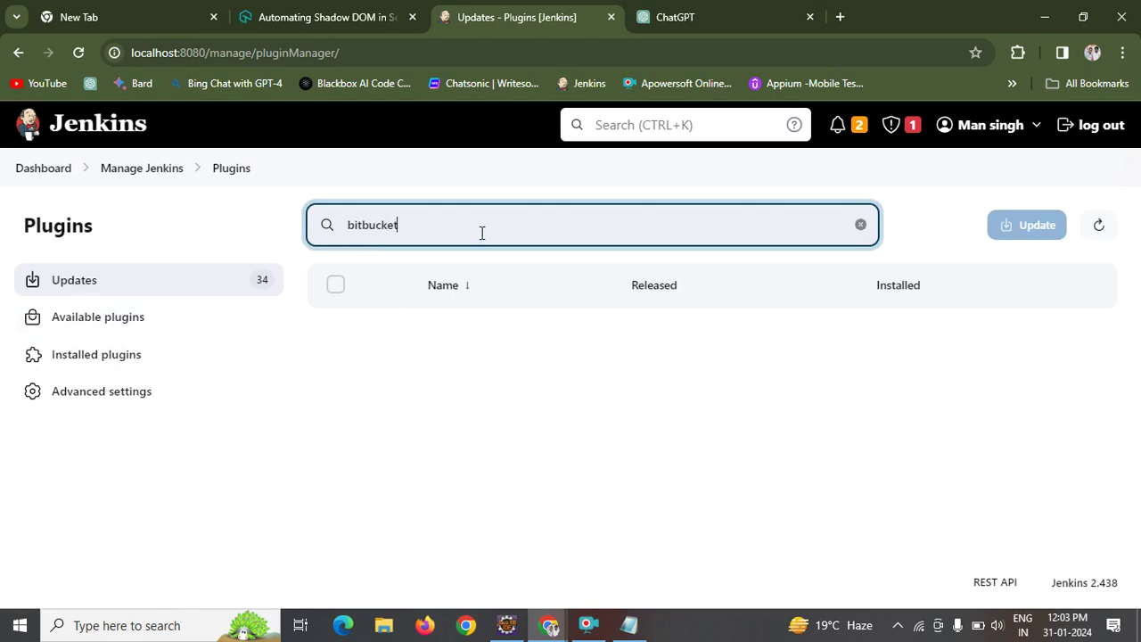
left_click(261, 287)
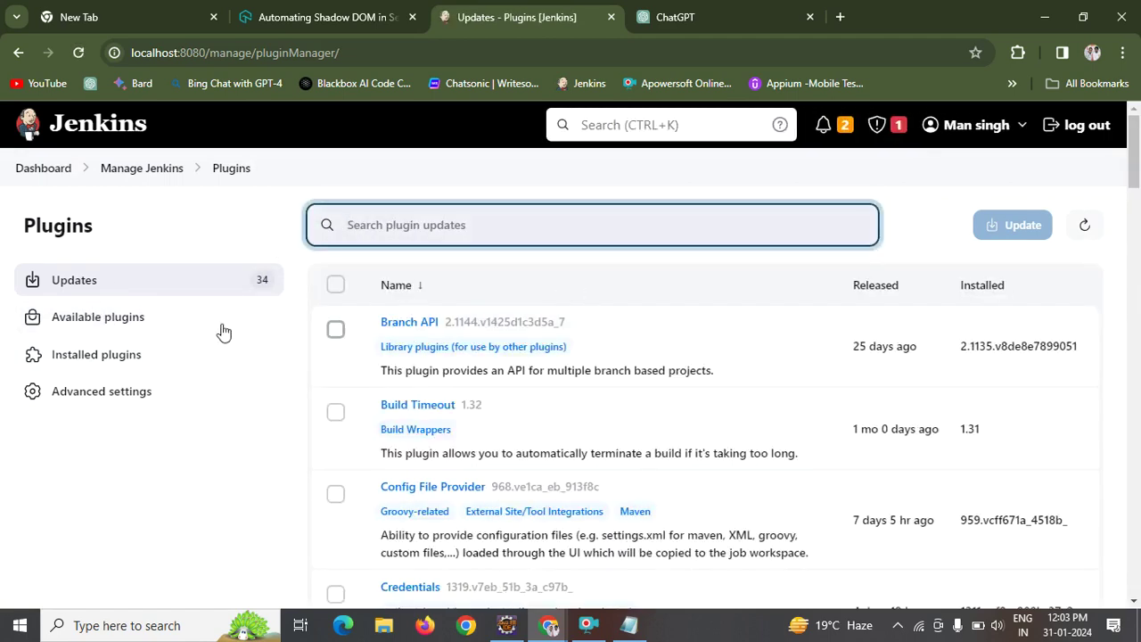
Search Available plugins for 'bitbucket' and tick Bitbucket, Branch Source, Pipeline for Blue Ocean and Generic Webhook Trigger.
left_click(109, 319)
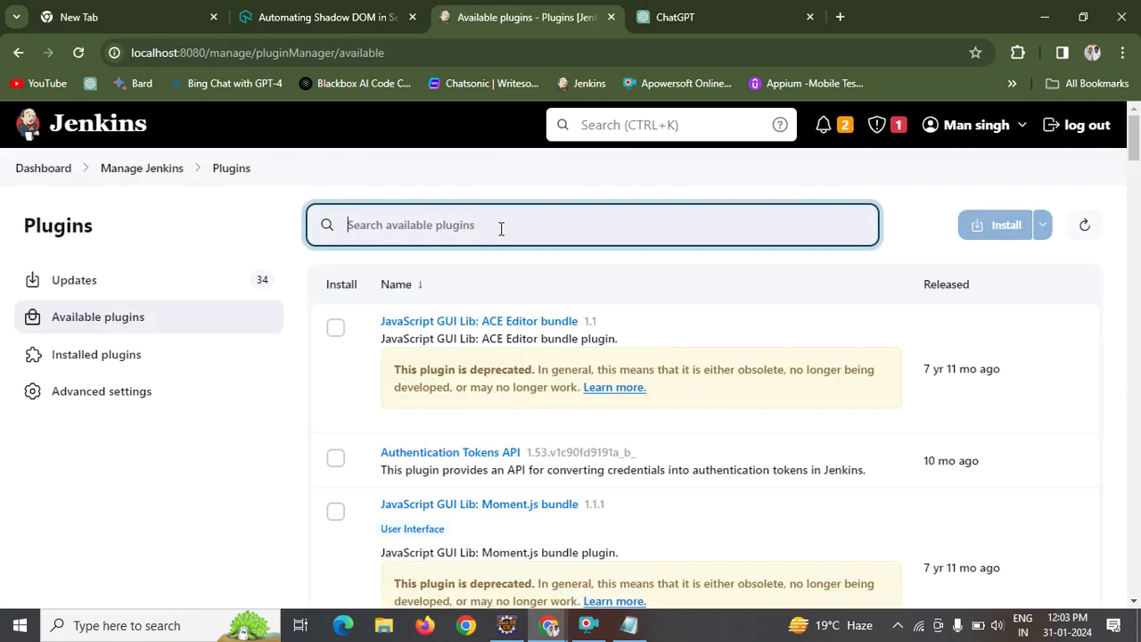
type("bi")
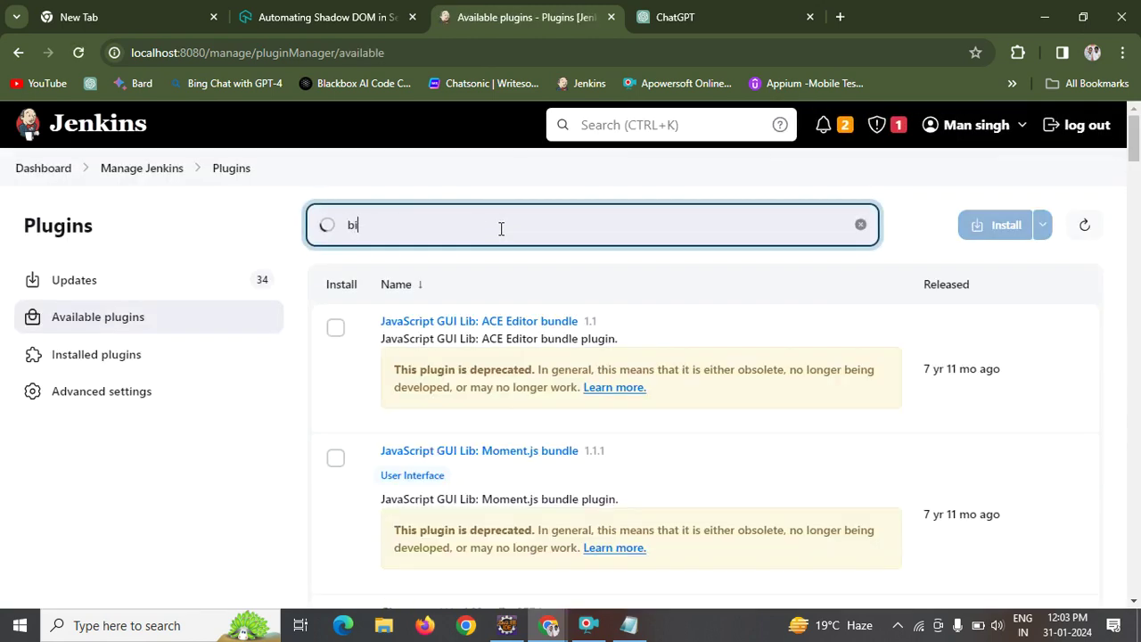
type("tbucket")
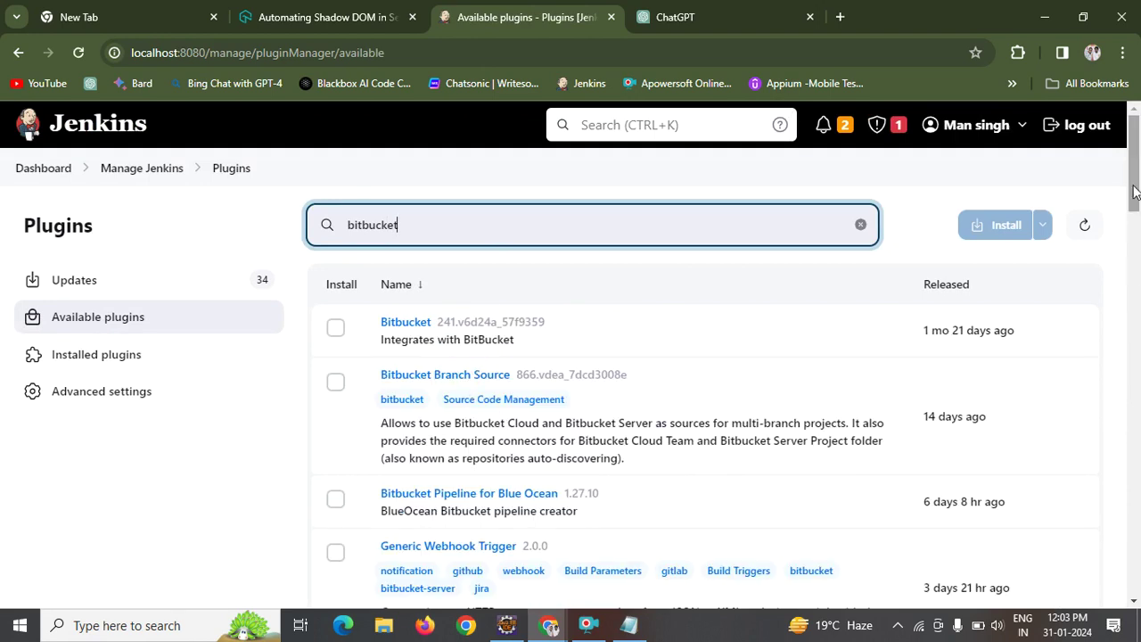
left_click_drag(1136, 205, 991, 550)
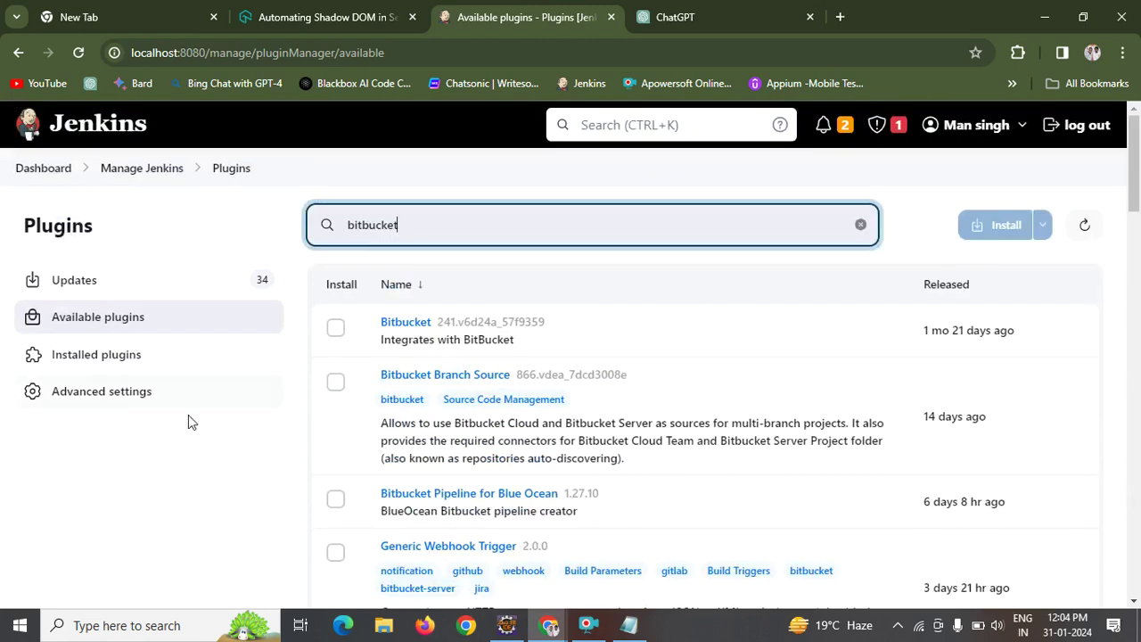
left_click(335, 384)
left_click(335, 327)
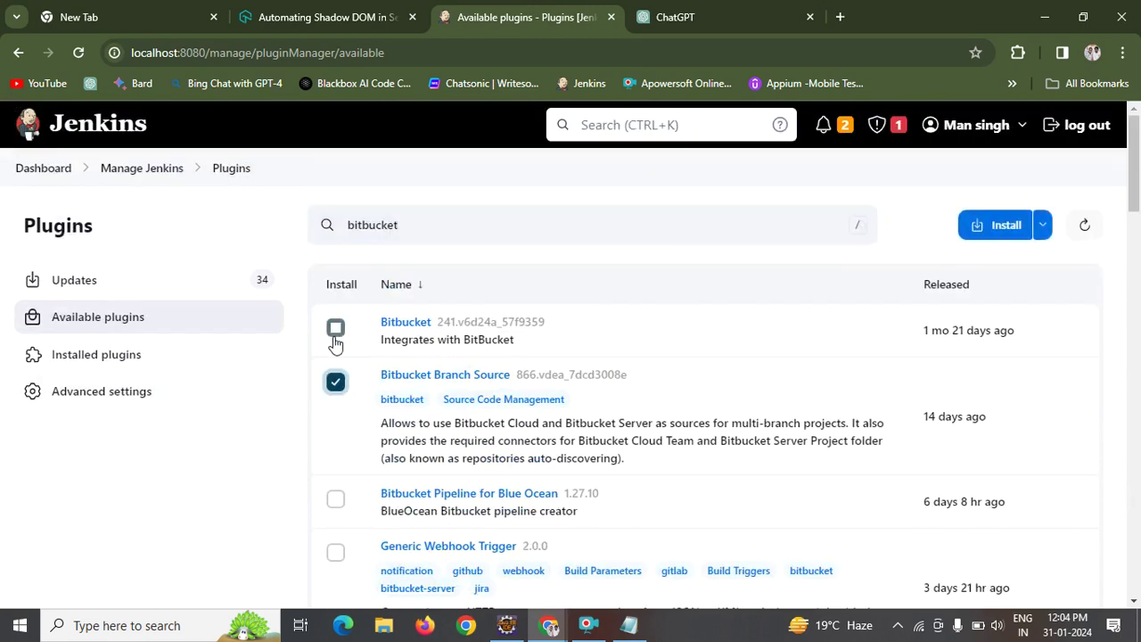
left_click(335, 502)
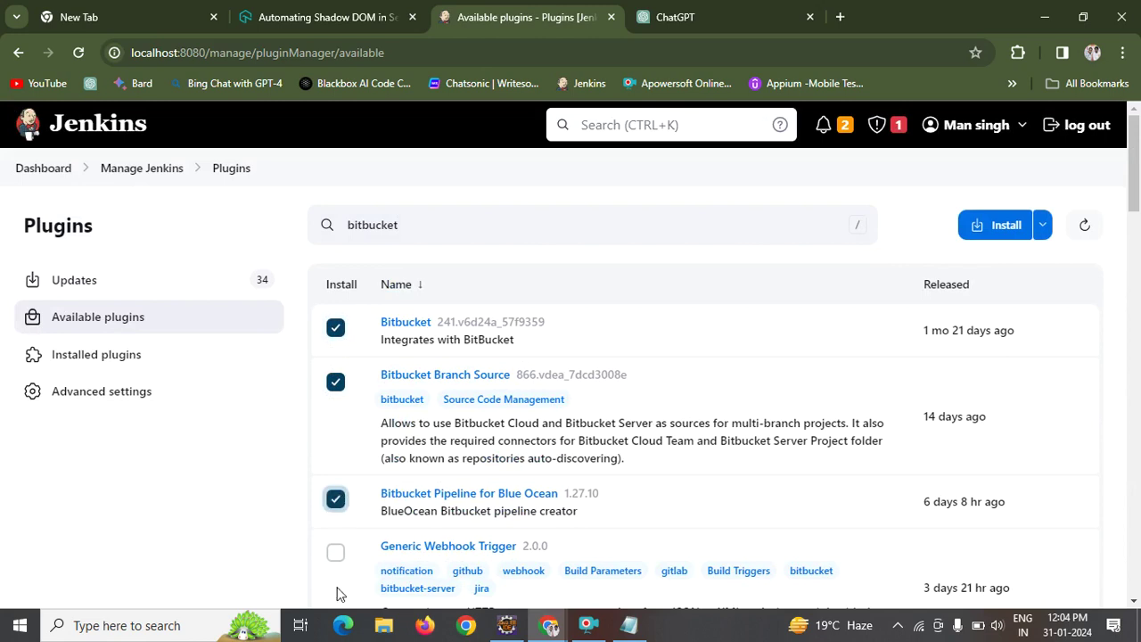
left_click(333, 553)
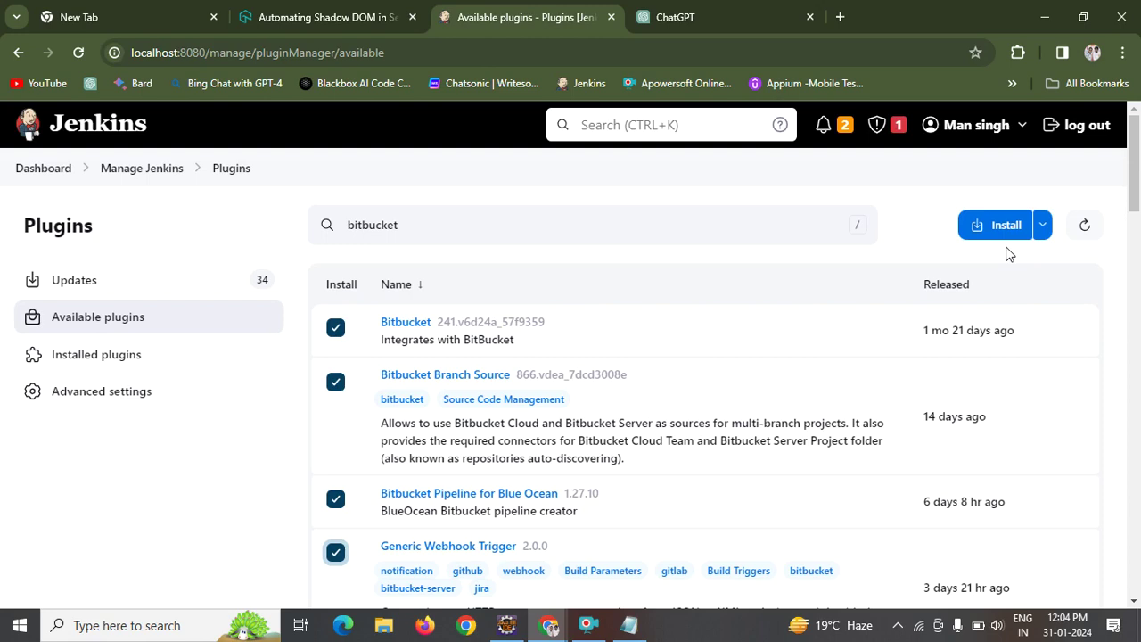
In Notepad, remove the blank line above the Git.exe line and add a 'Mail plugin' line below it.
key("alt+Tab")
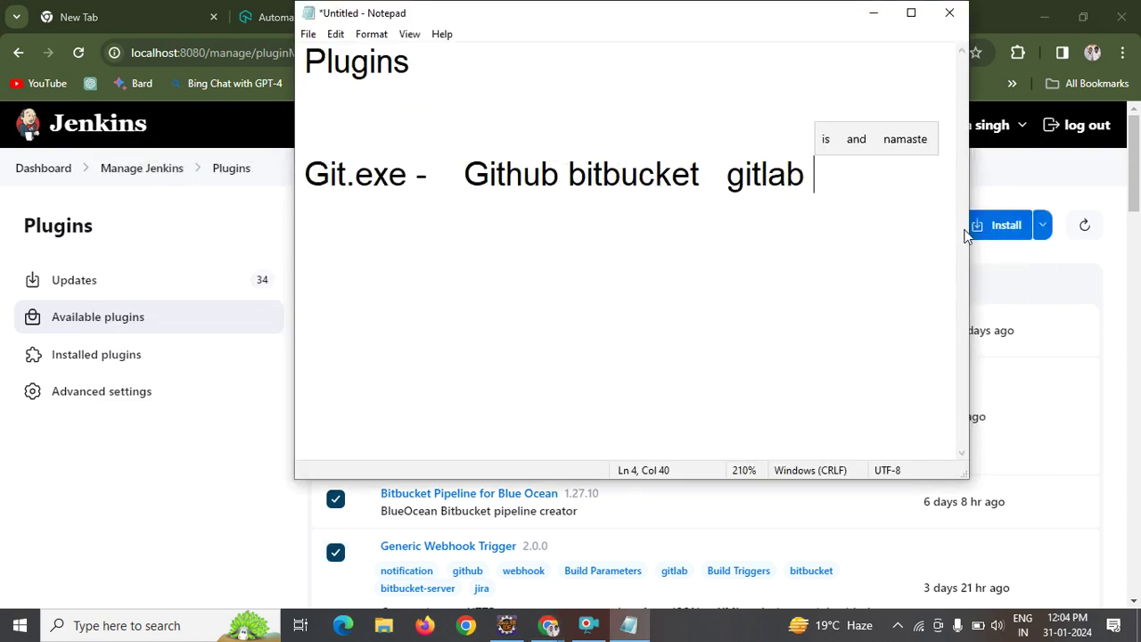
left_click(568, 140)
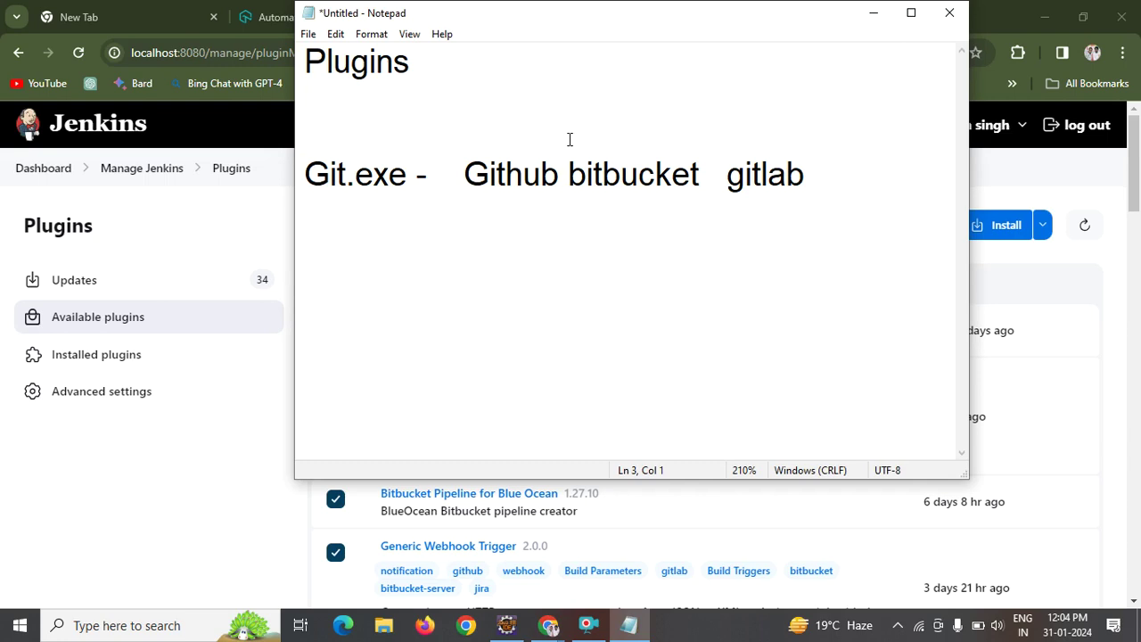
key("BackSpace")
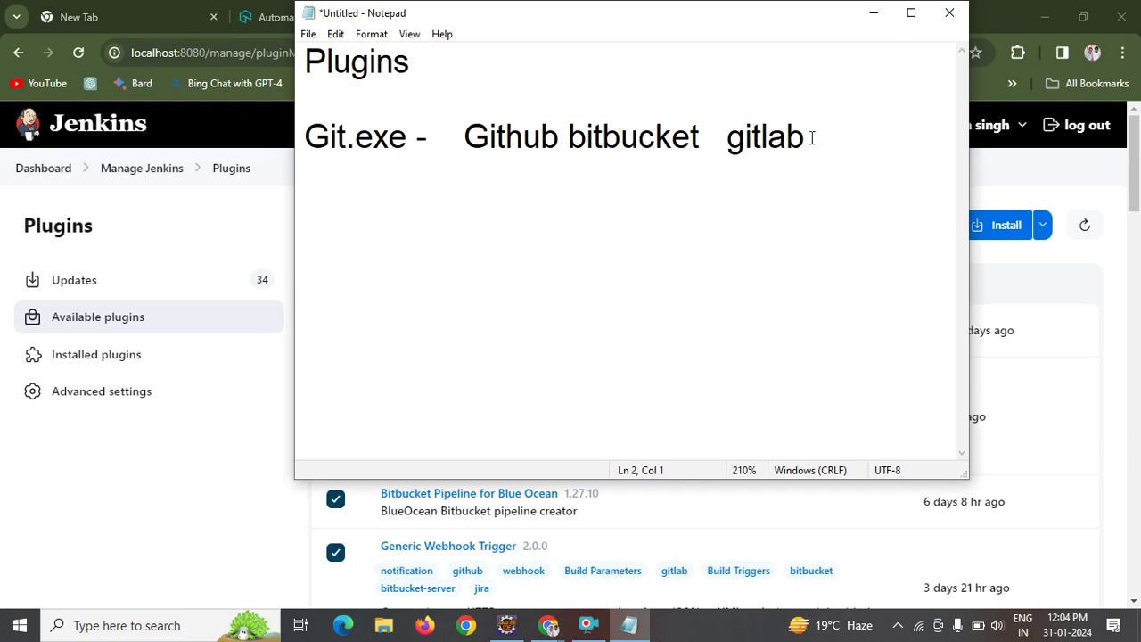
left_click(858, 131)
key("Return")
key("Return")
type("MNa")
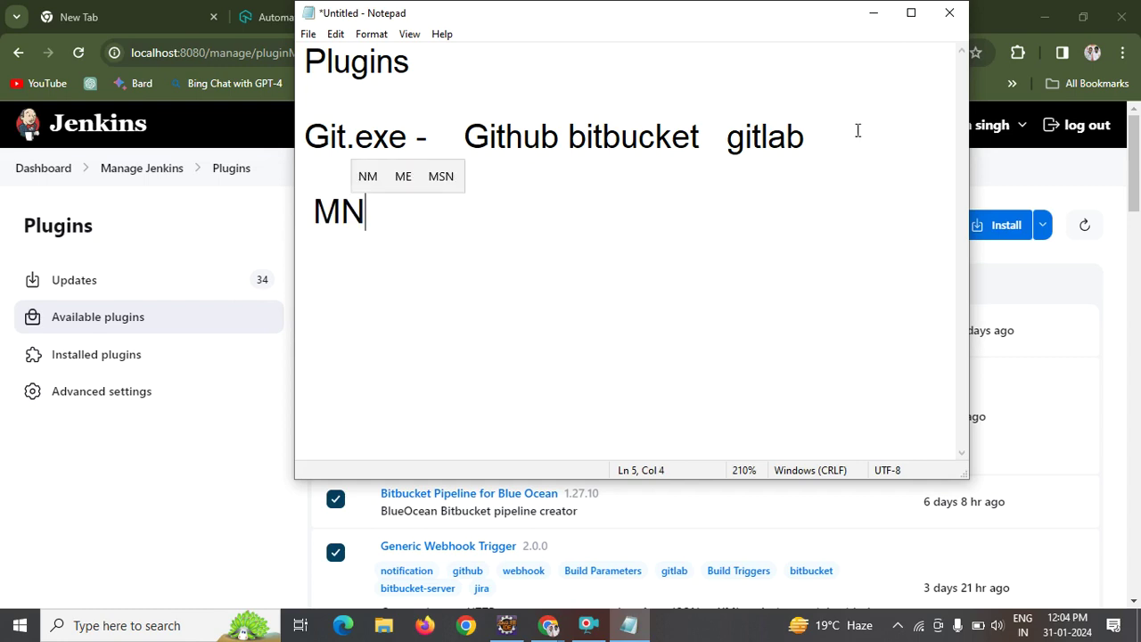
key("BackSpace")
key("BackSpace")
type("ail ")
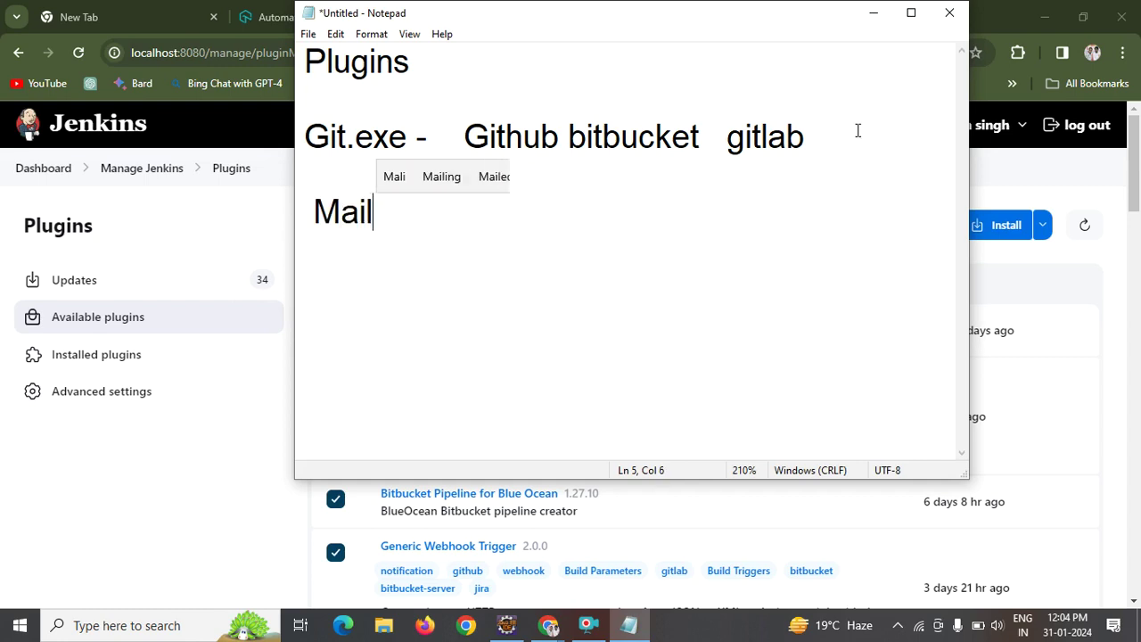
type("p")
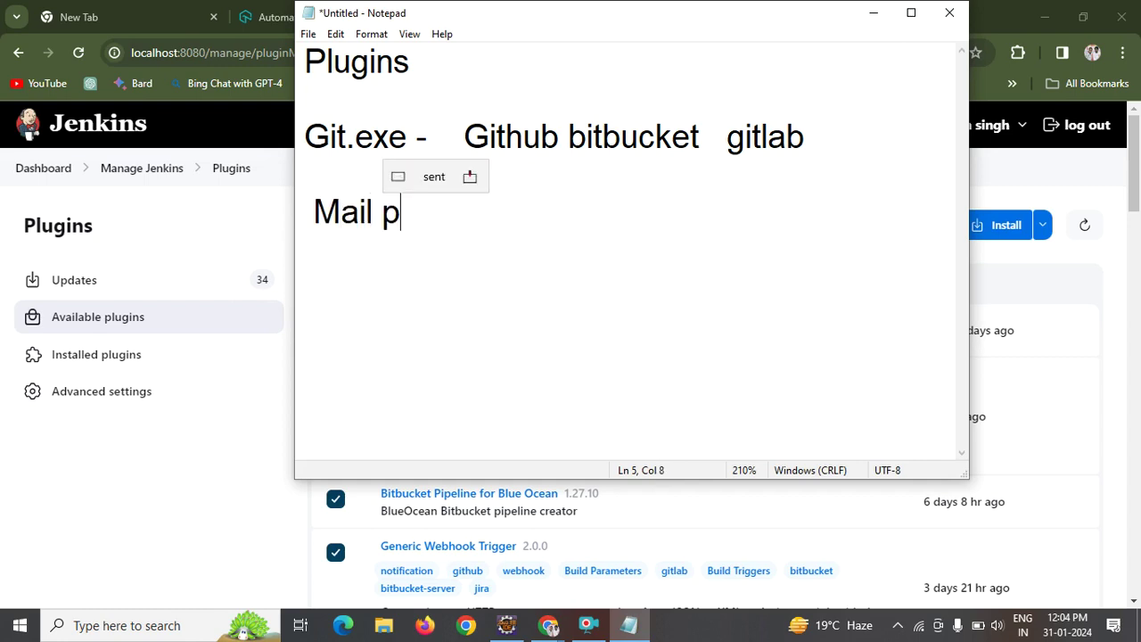
type("lugin")
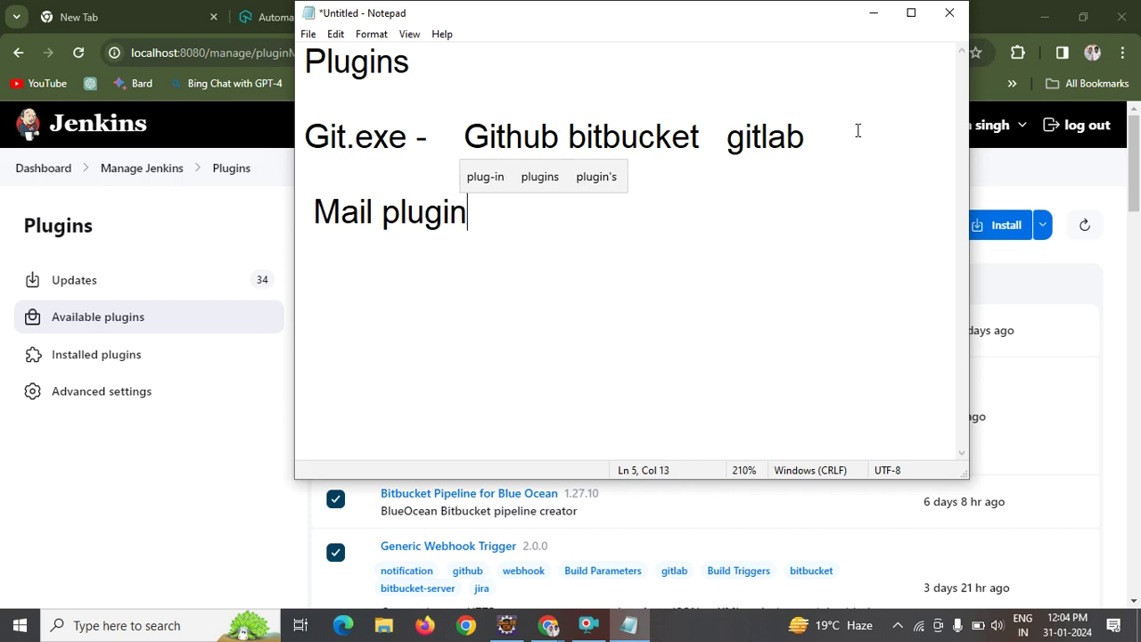
left_click(182, 525)
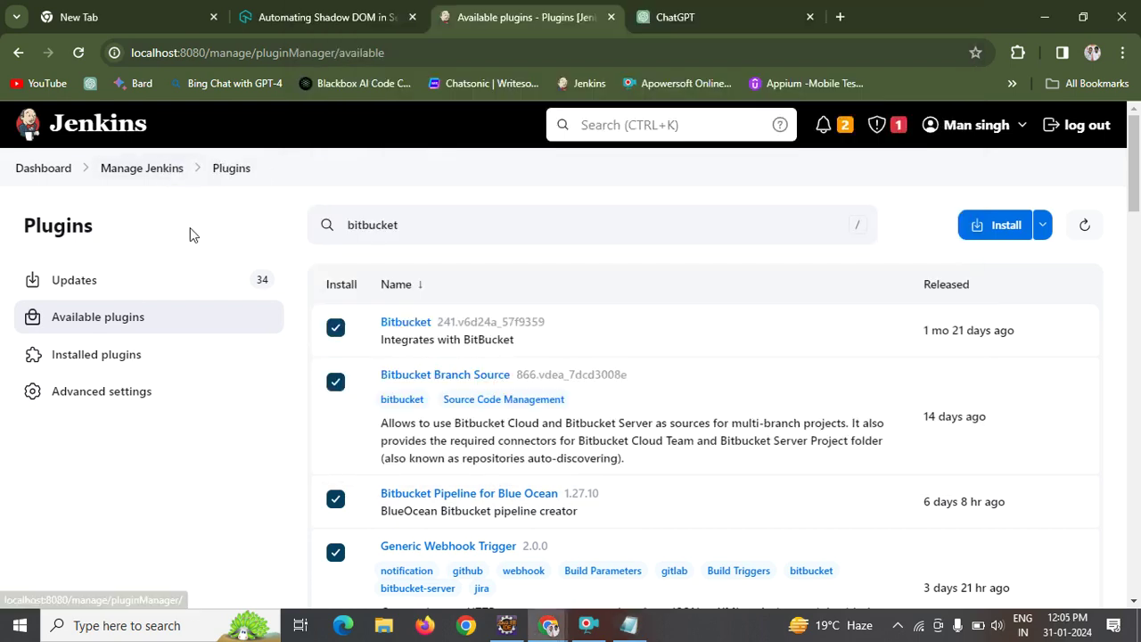
Search Available plugins for 'mail', then 'email notification', which lists only Strawboss 1.3.
left_click(82, 322)
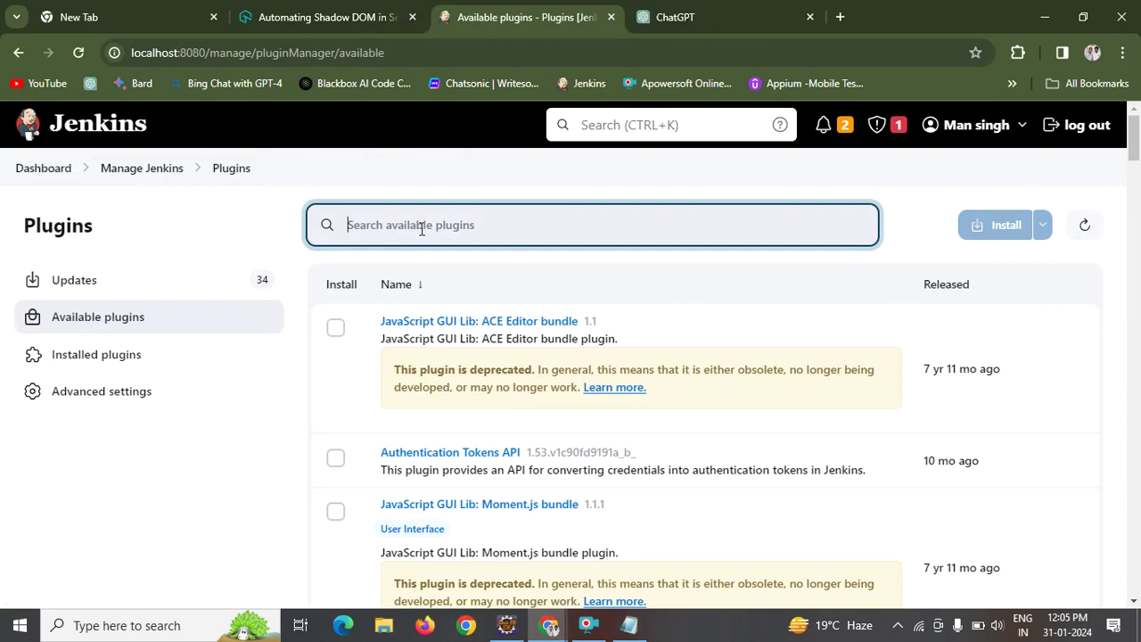
type("mail")
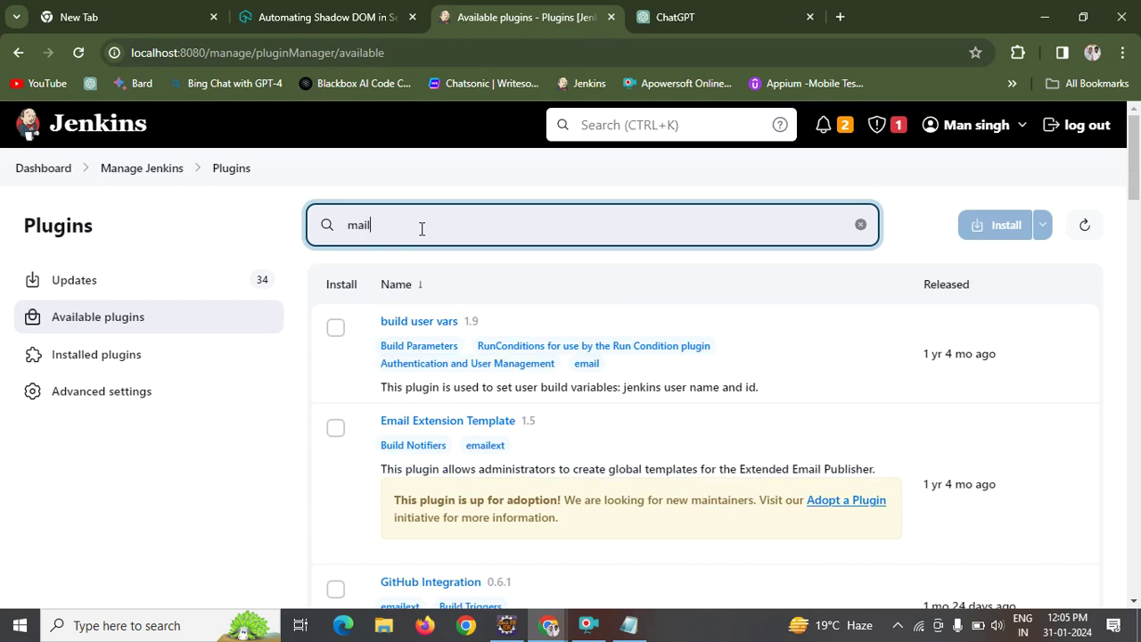
key("BackSpace")
key("BackSpace")
key("BackSpace")
key("BackSpace")
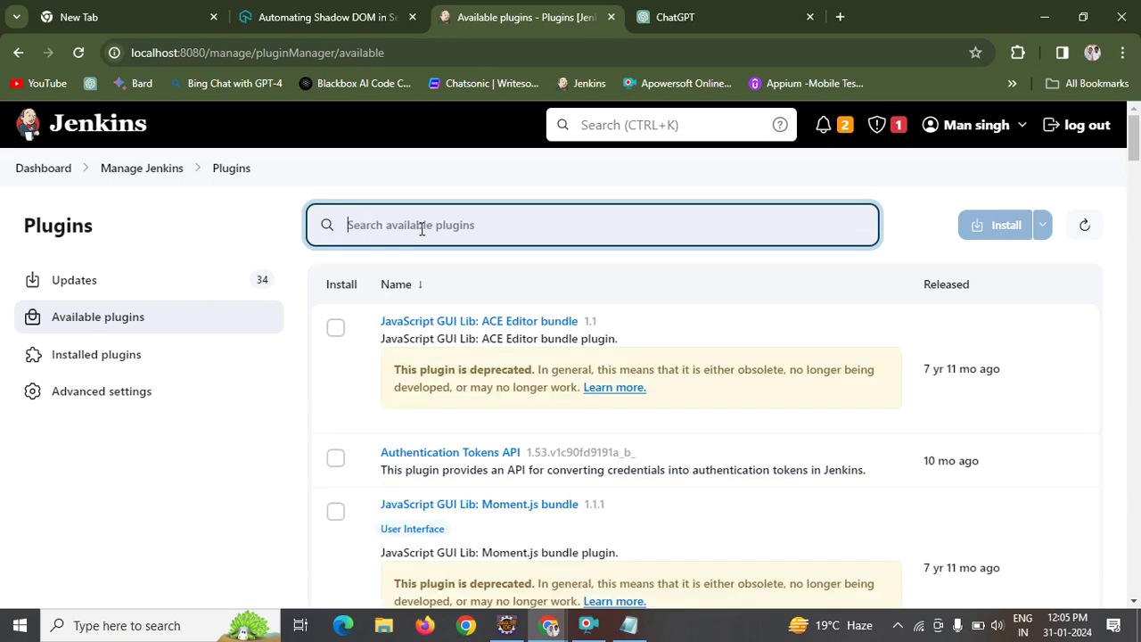
type("email")
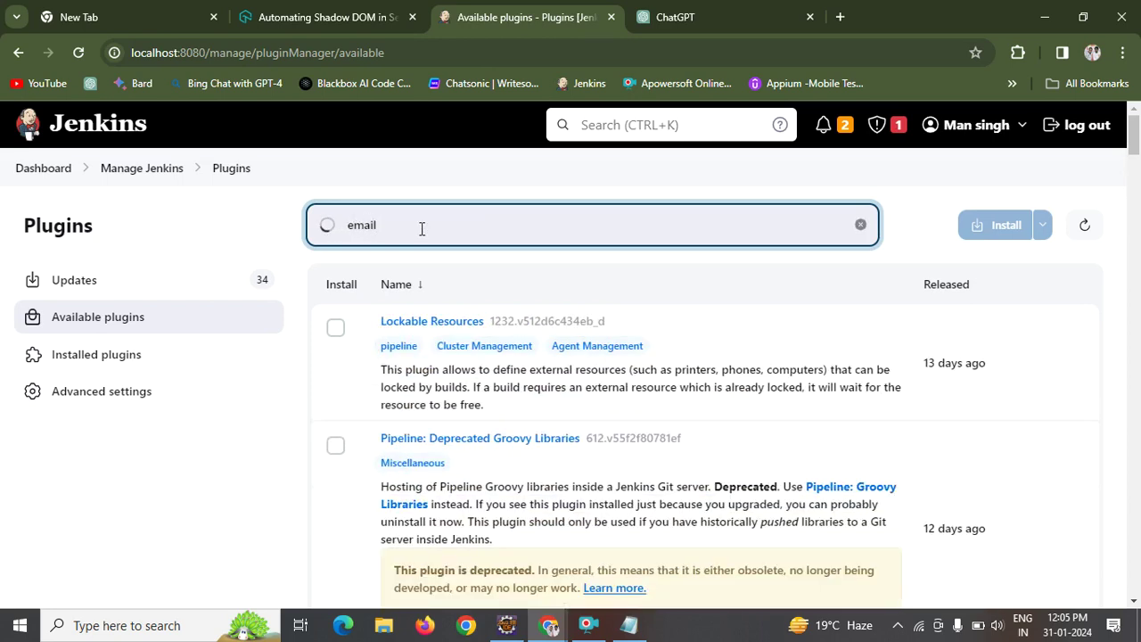
type(" noti")
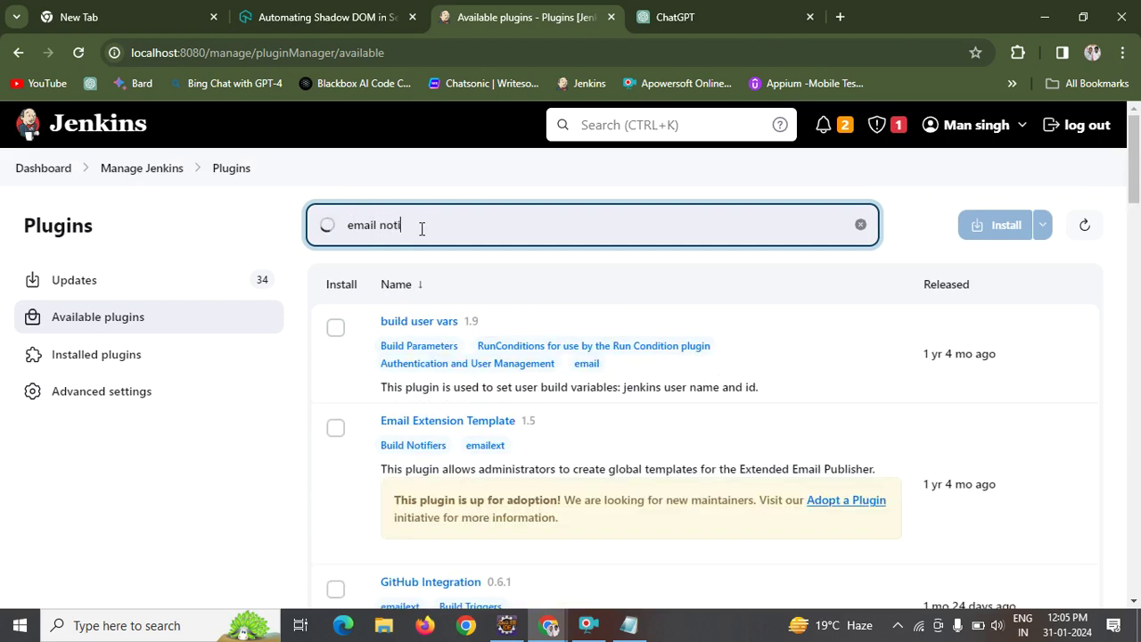
type("fication")
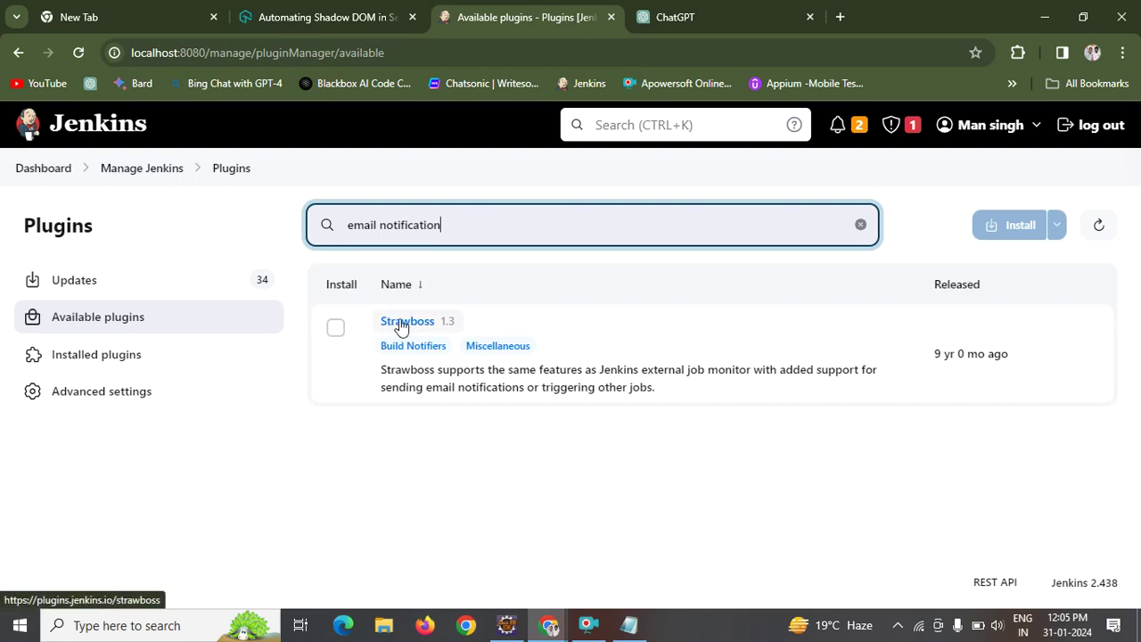
left_click(493, 512)
In the Notepad note, add a new blank line after the end of 'Mail plugin'.
key("alt+Tab")
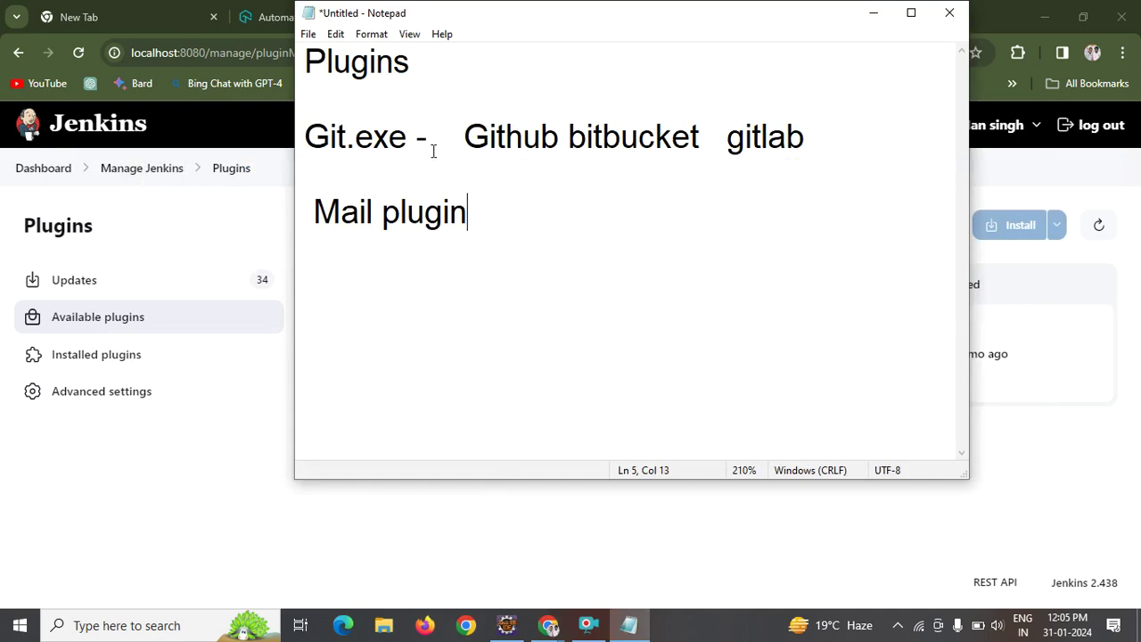
double_click(394, 134)
left_click(393, 130)
left_click(375, 222)
left_click(446, 200)
left_click(481, 201)
key("Return")
key("Return")
Review the ChatGPT steps for connecting Jenkins to a private GitHub repo, then return to Available plugins.
key("alt+Tab")
key("alt+Tab")
key("alt+Tab")
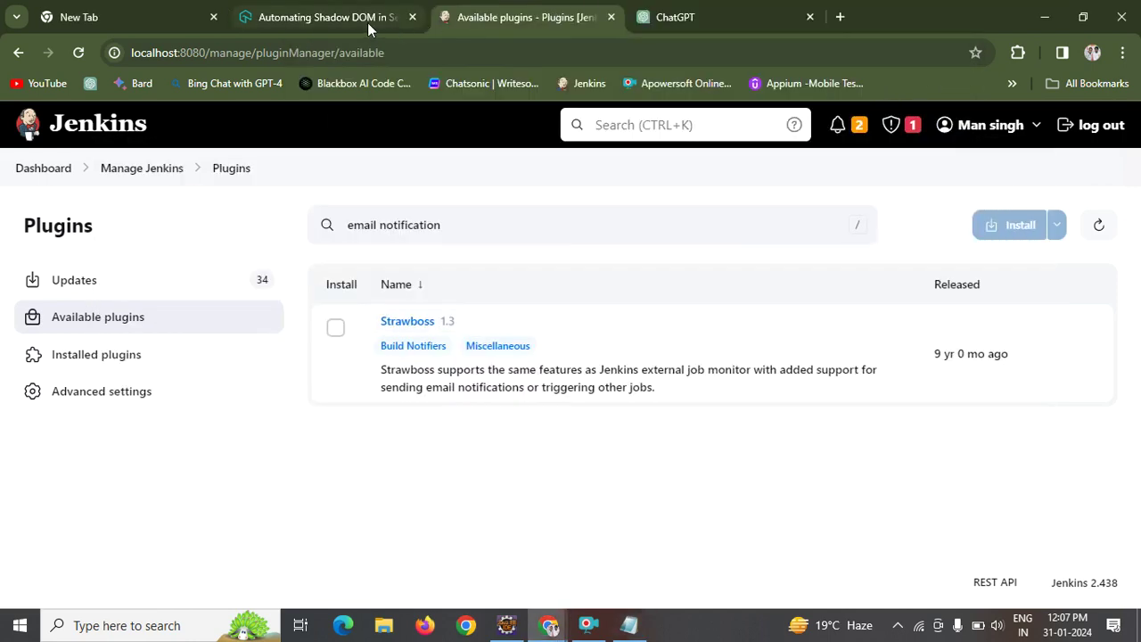
left_click(367, 23)
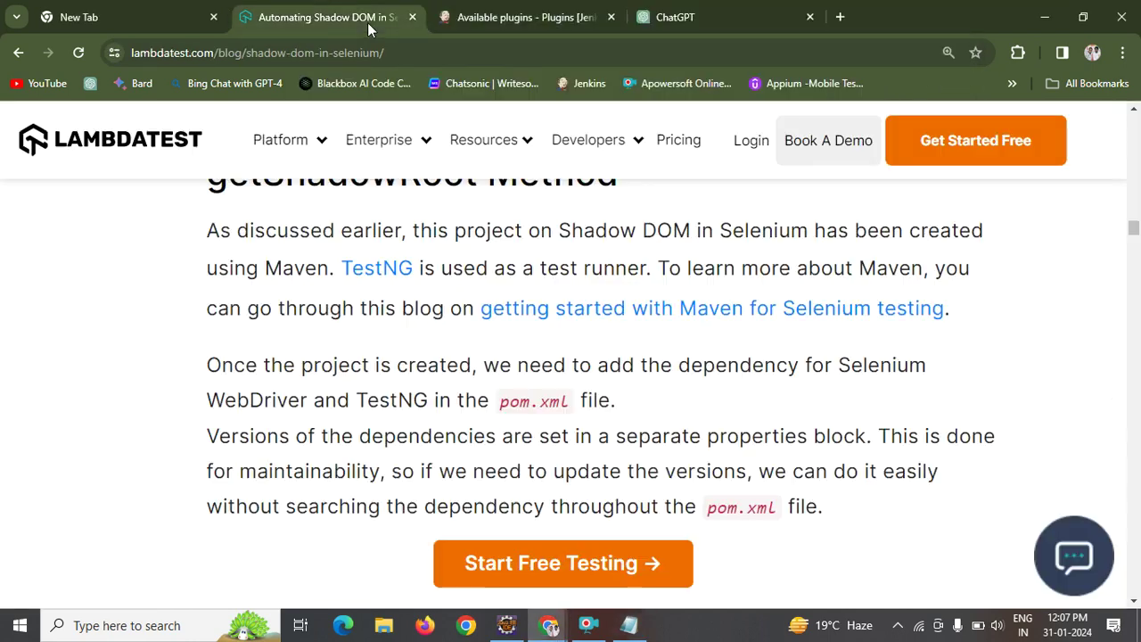
left_click(497, 12)
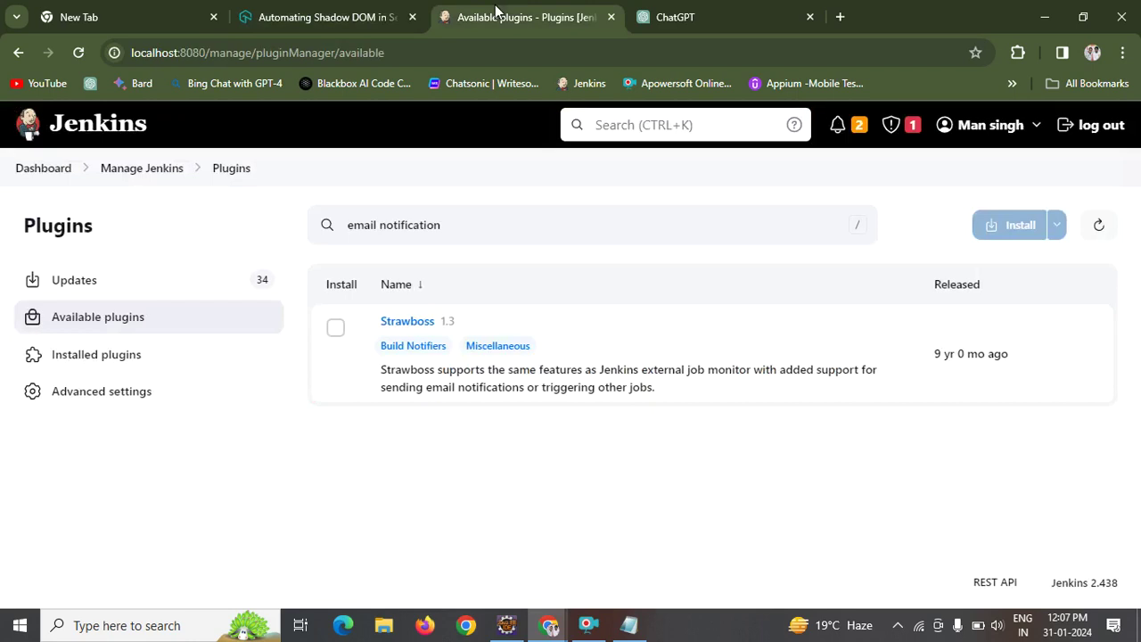
left_click(732, 11)
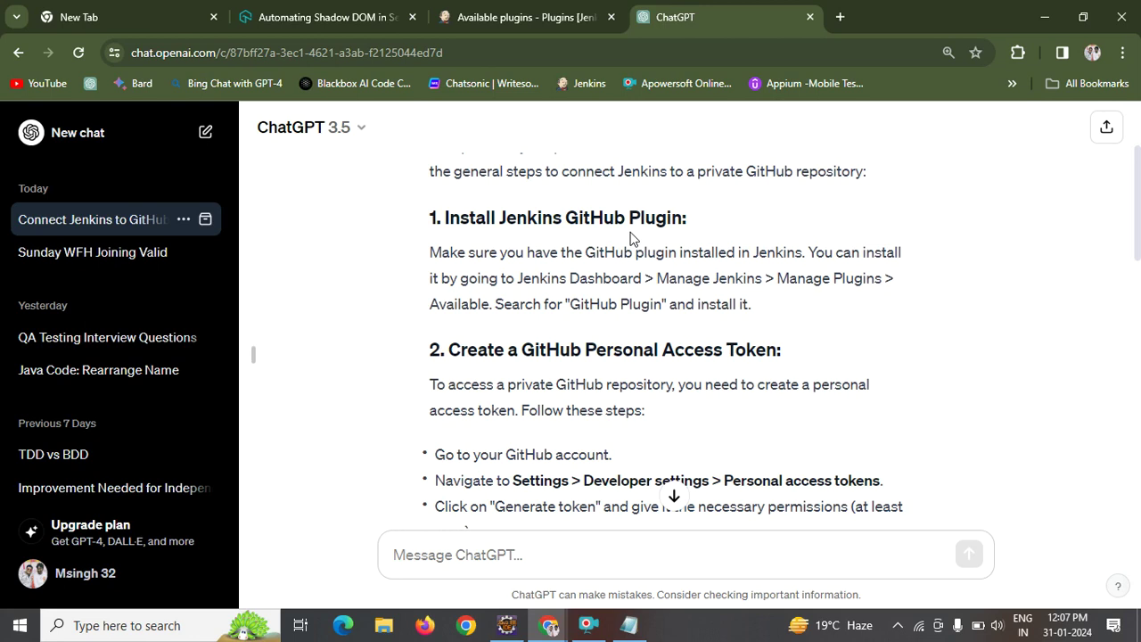
key("alt+Tab")
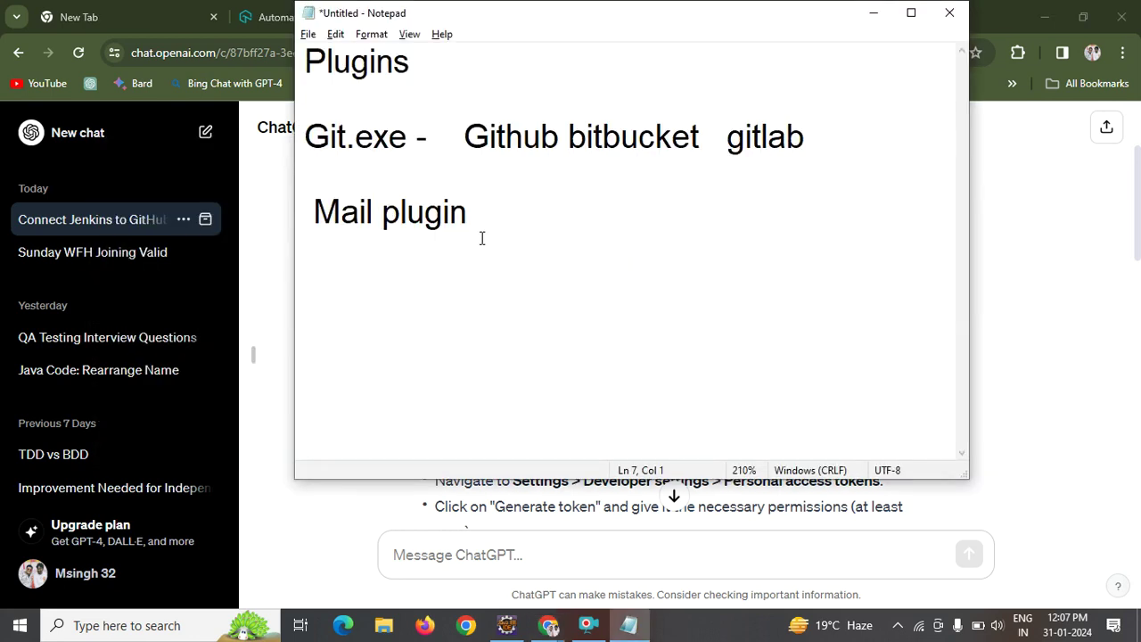
key("alt+Tab")
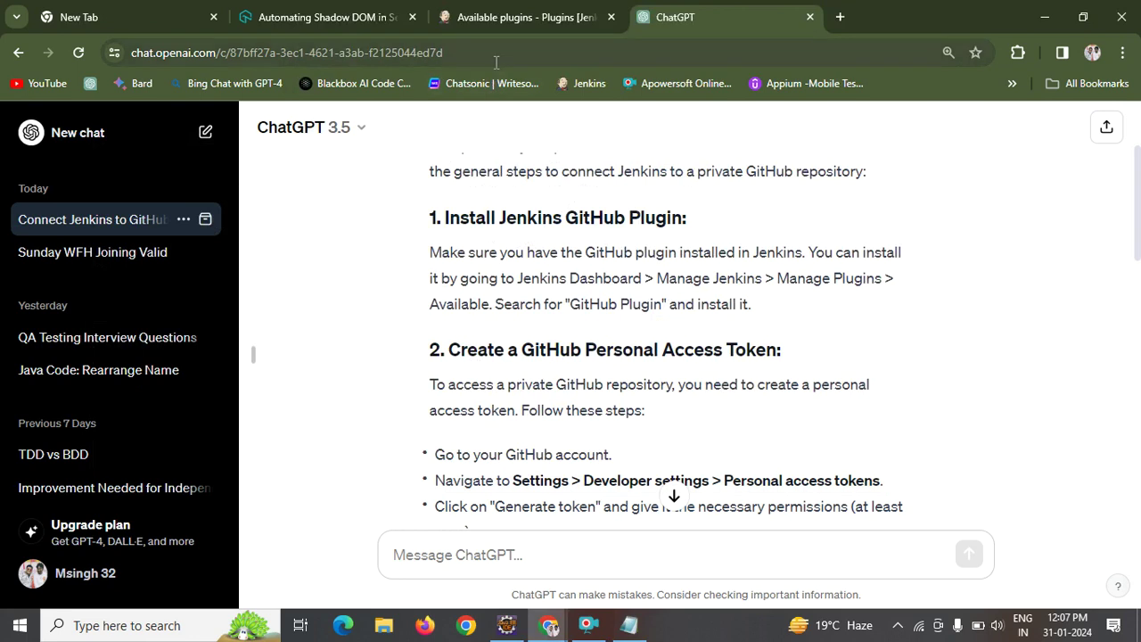
left_click(513, 17)
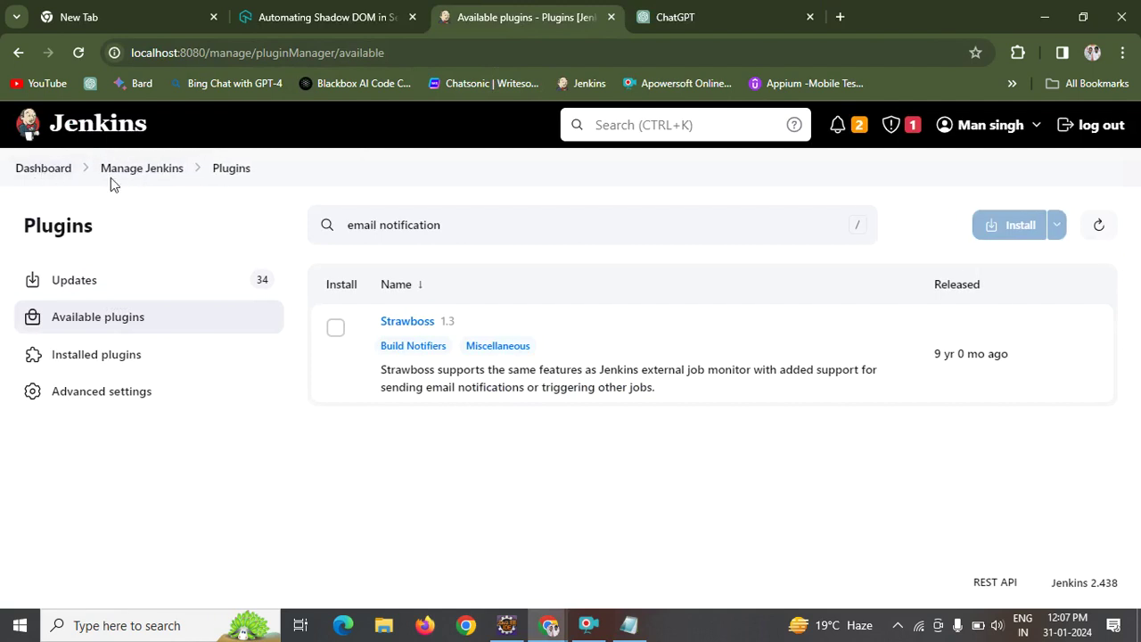
From the dashboard, start a new view named 'Automation'.
left_click(56, 173)
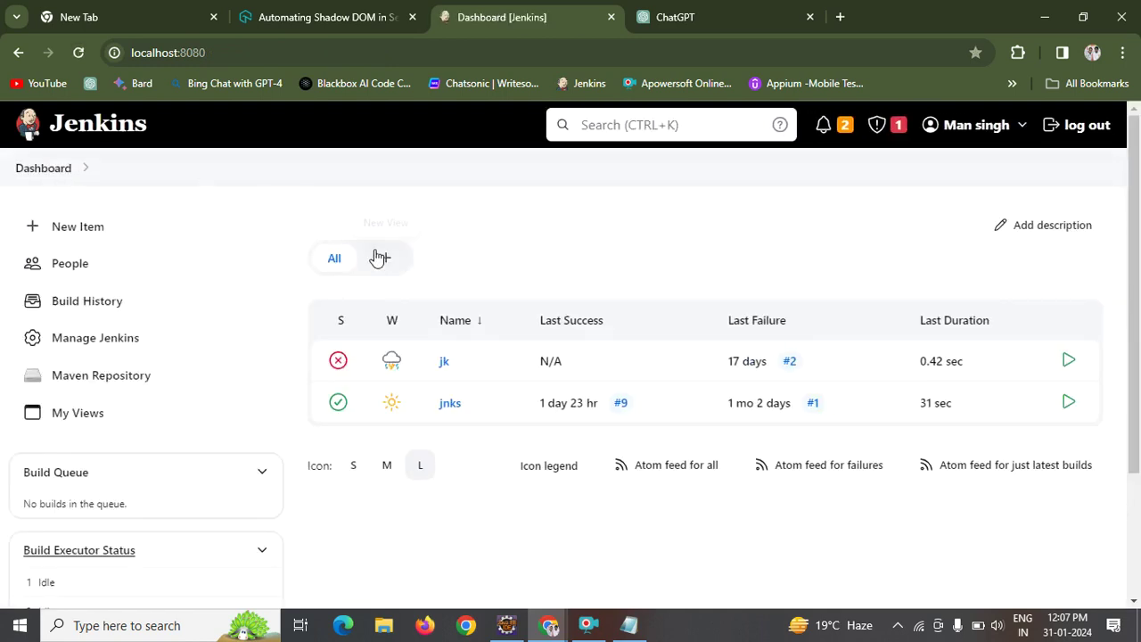
left_click(385, 259)
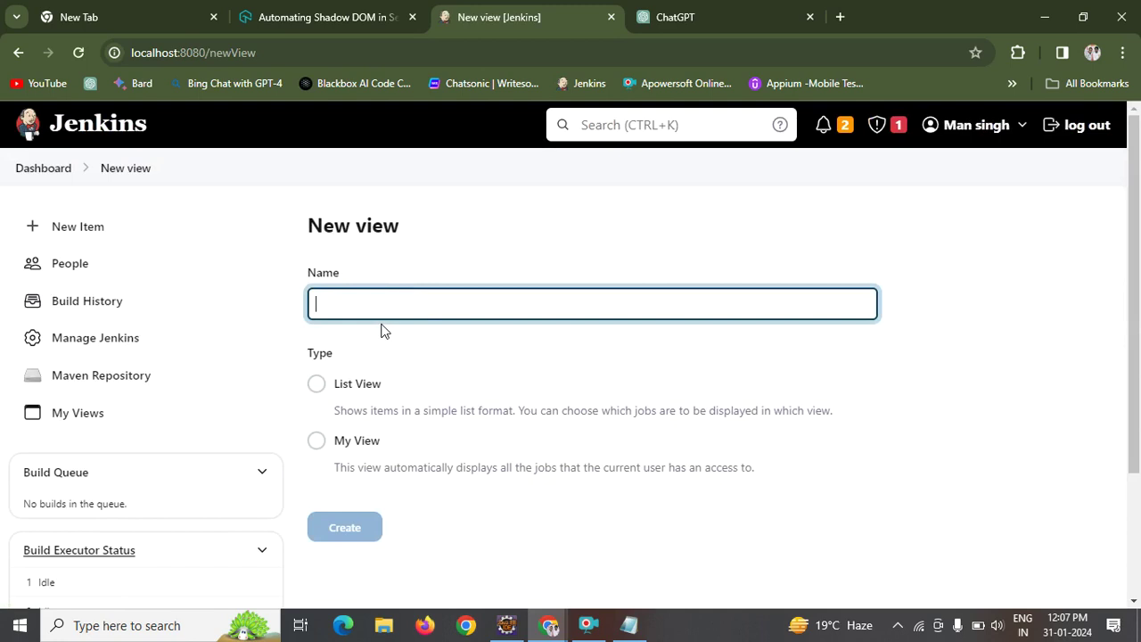
type("Automw")
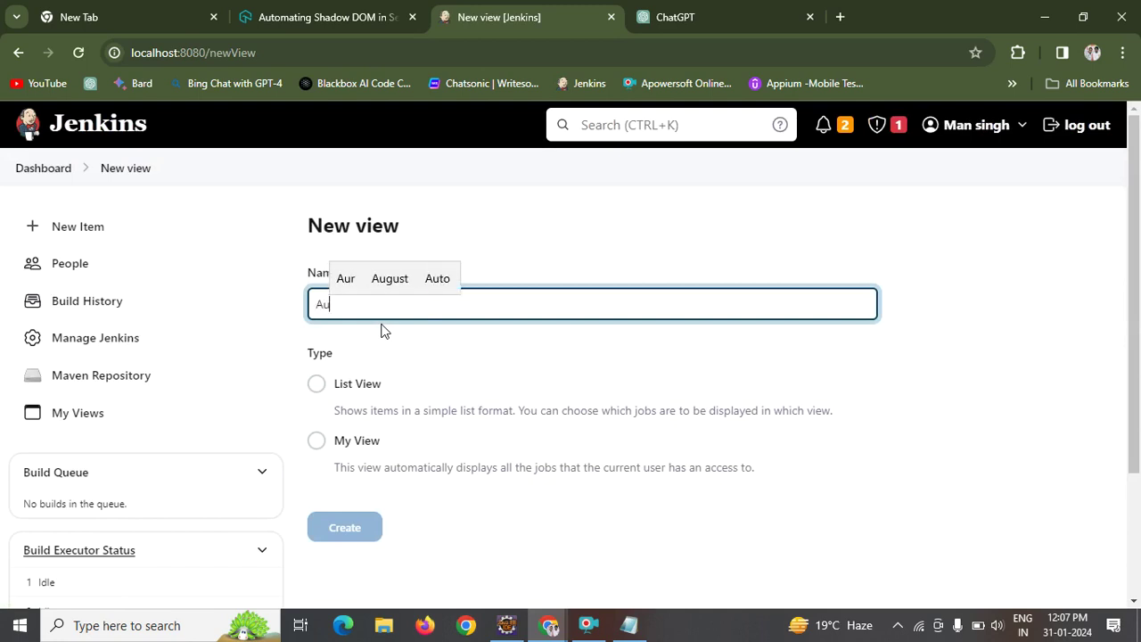
key("BackSpace")
key("BackSpace")
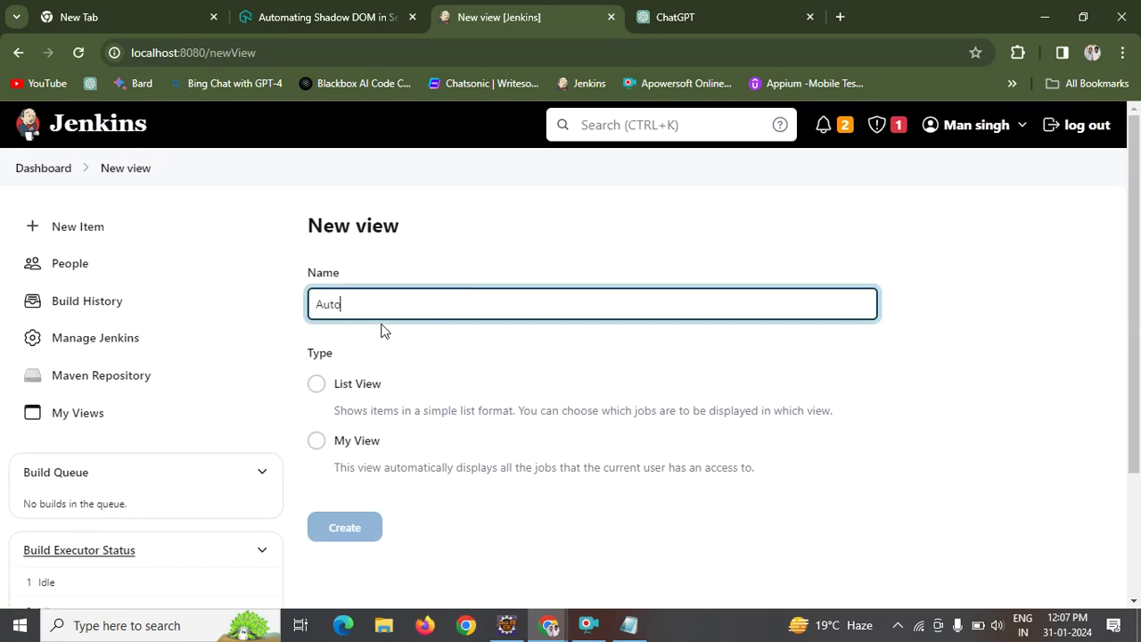
type("mation")
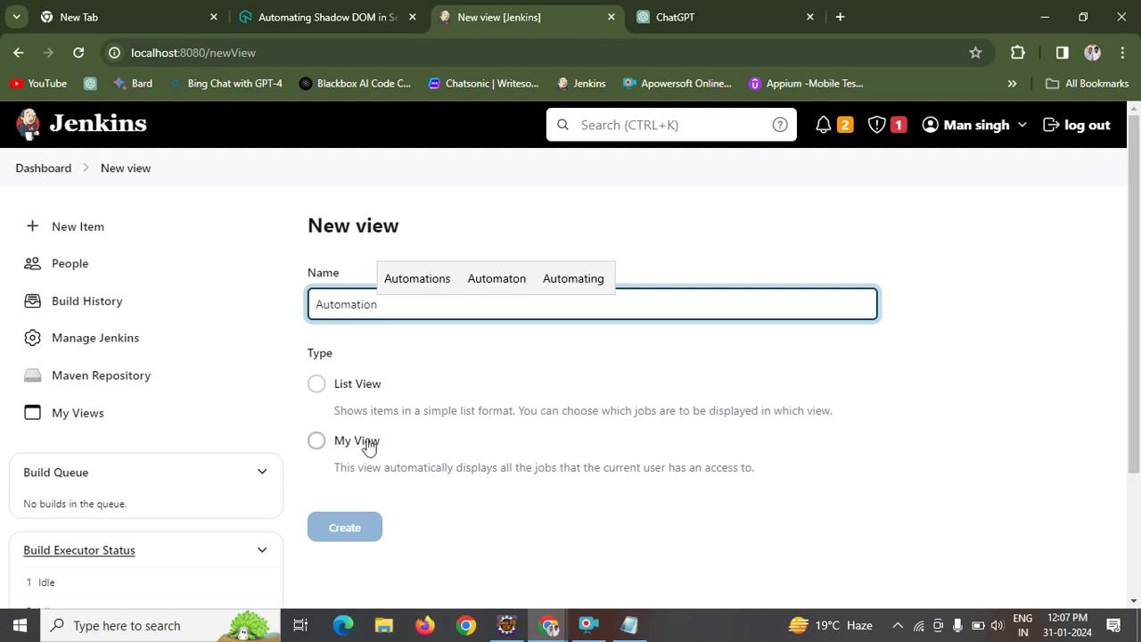
scroll(1140, 486, "down", 2)
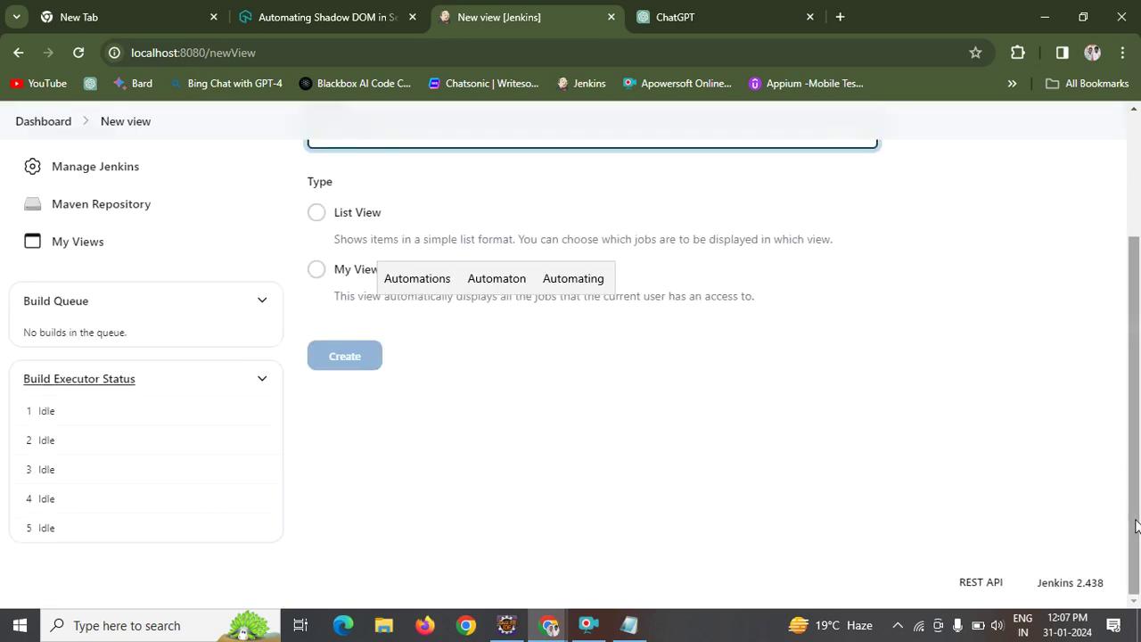
left_click(956, 254)
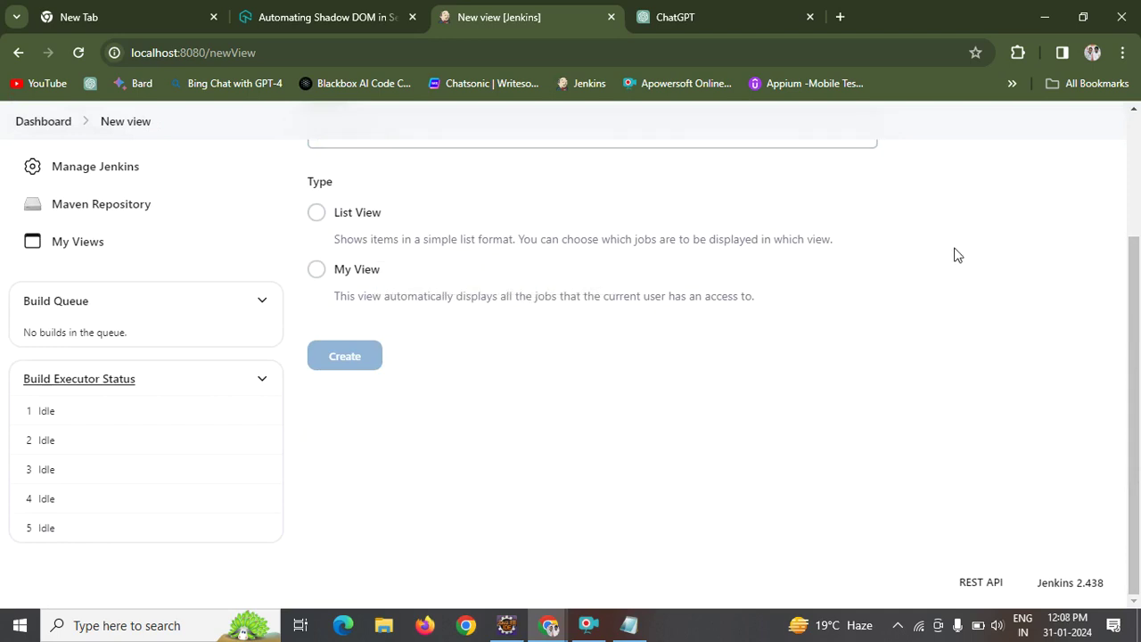
scroll(957, 255, "up", 1)
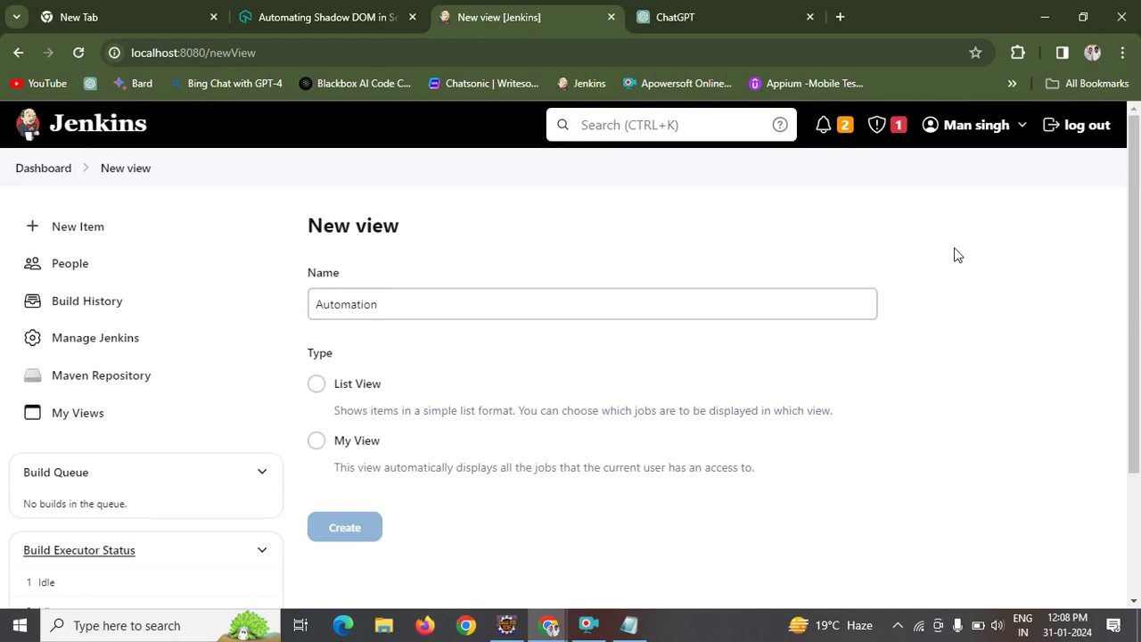
Abandon that view form, retype 'Automation' in a fresh one, then switch to New Item.
left_click(58, 170)
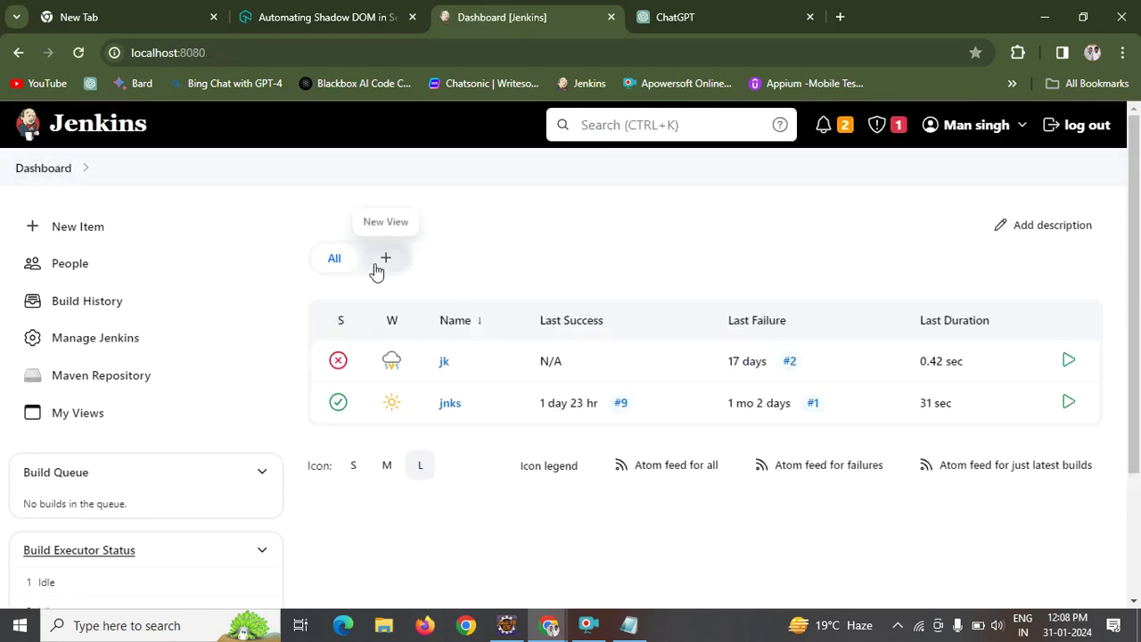
left_click(387, 258)
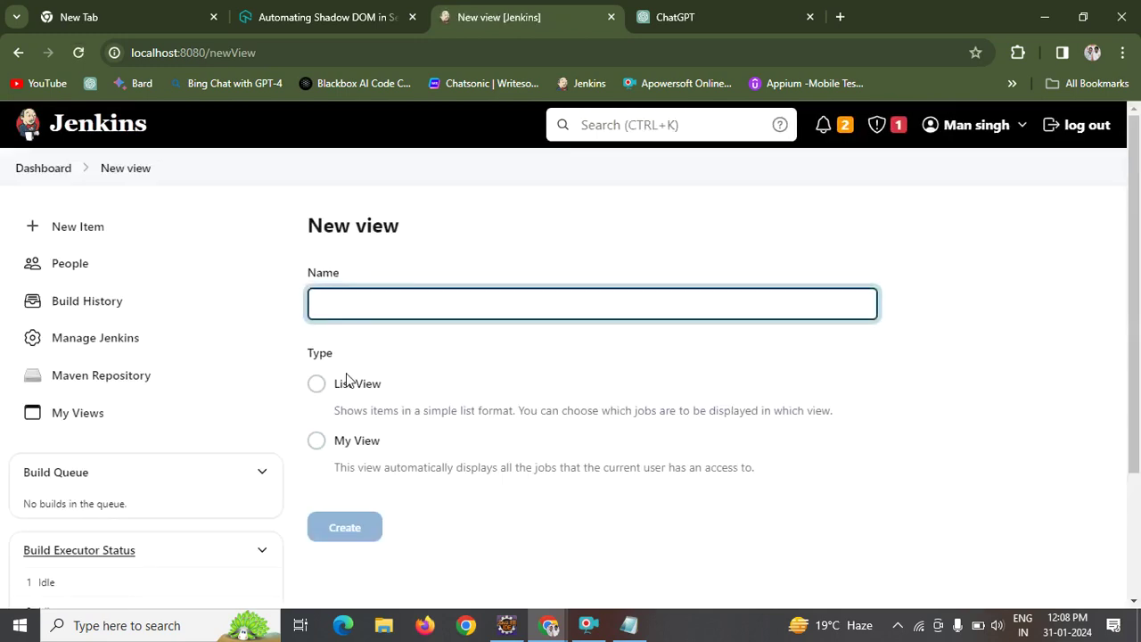
type("Automation")
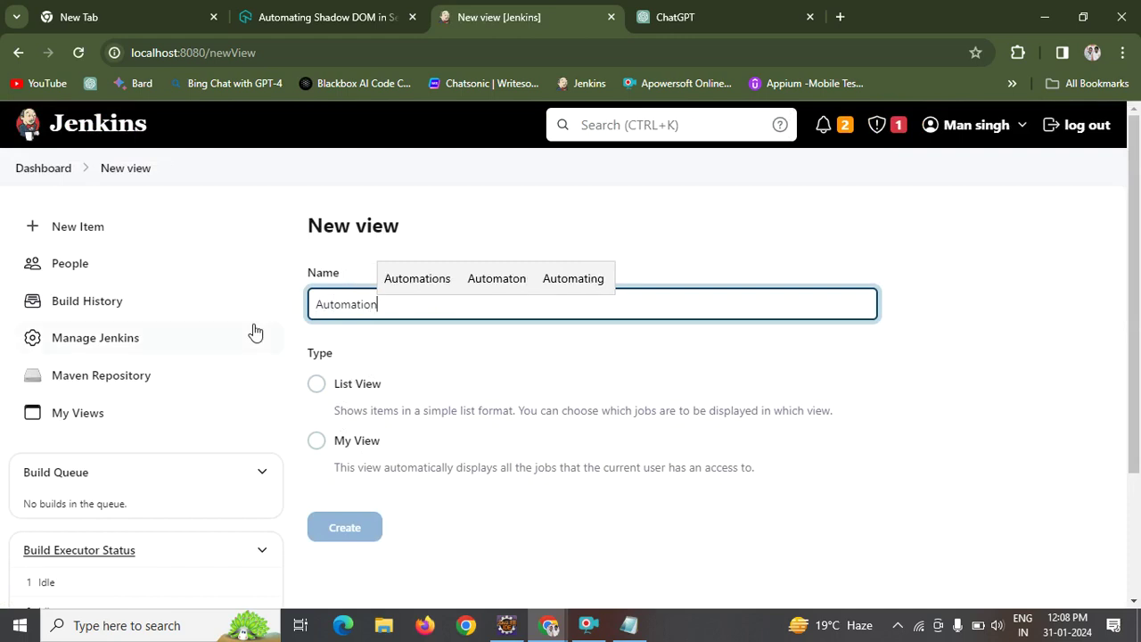
left_click(76, 230)
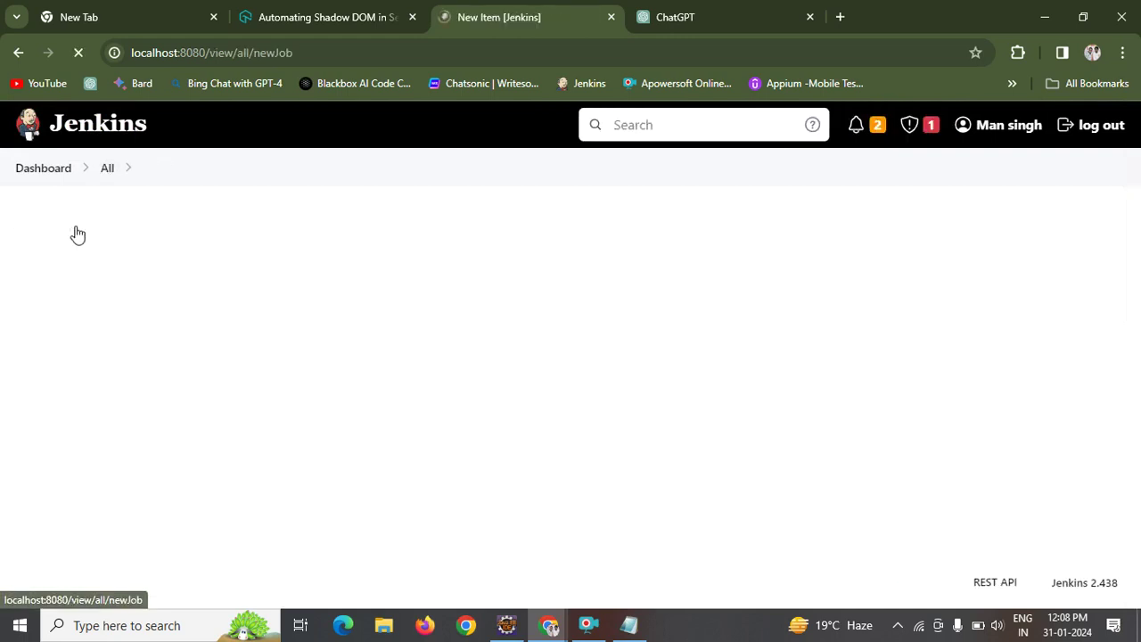
Name the new item 'AutomationJob', choose Freestyle project, and confirm with OK.
type("Au")
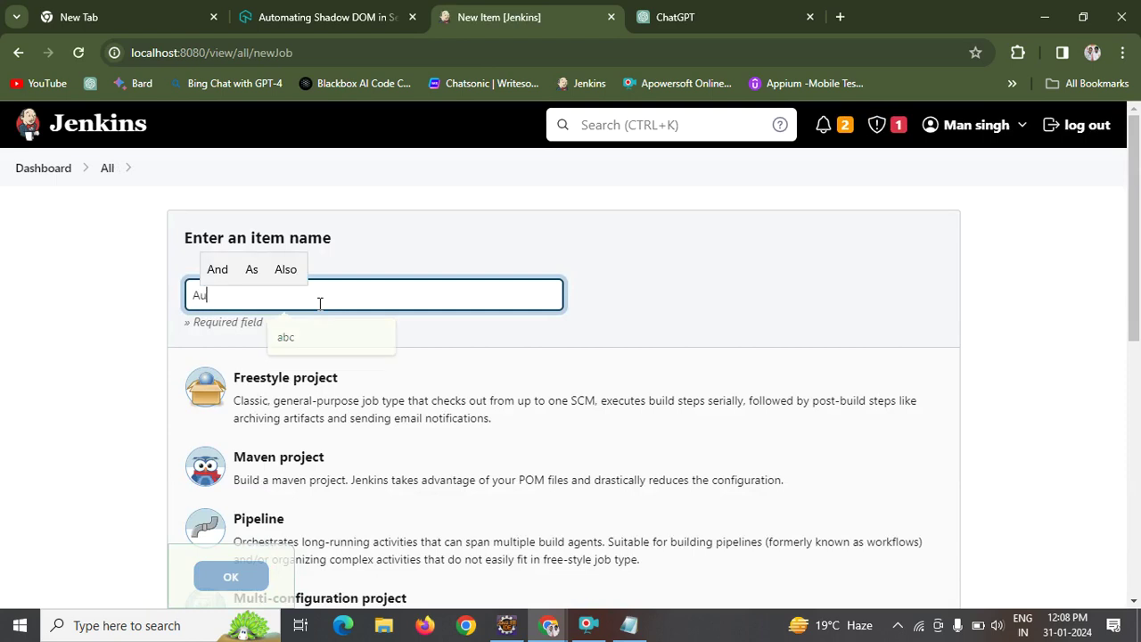
type("tomationJob")
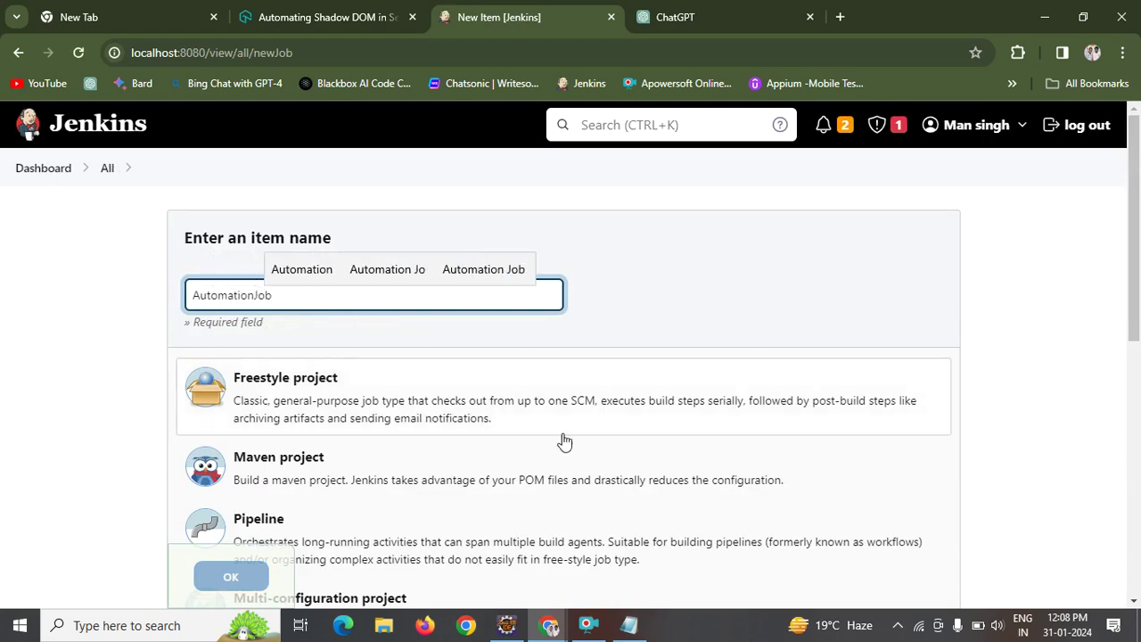
left_click(412, 408)
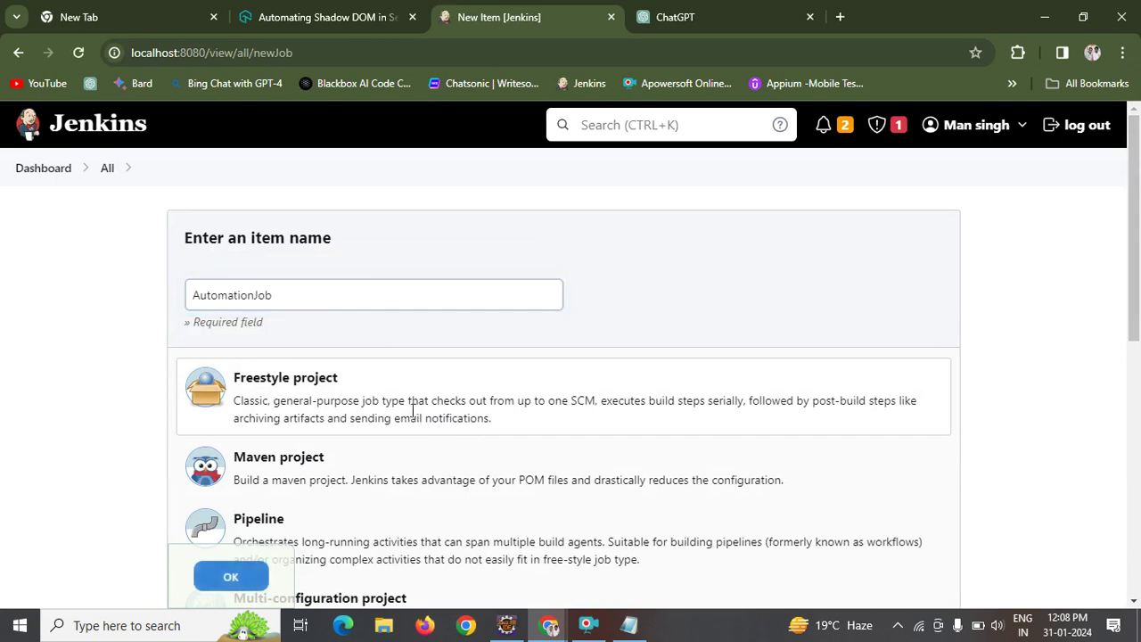
left_click(206, 591)
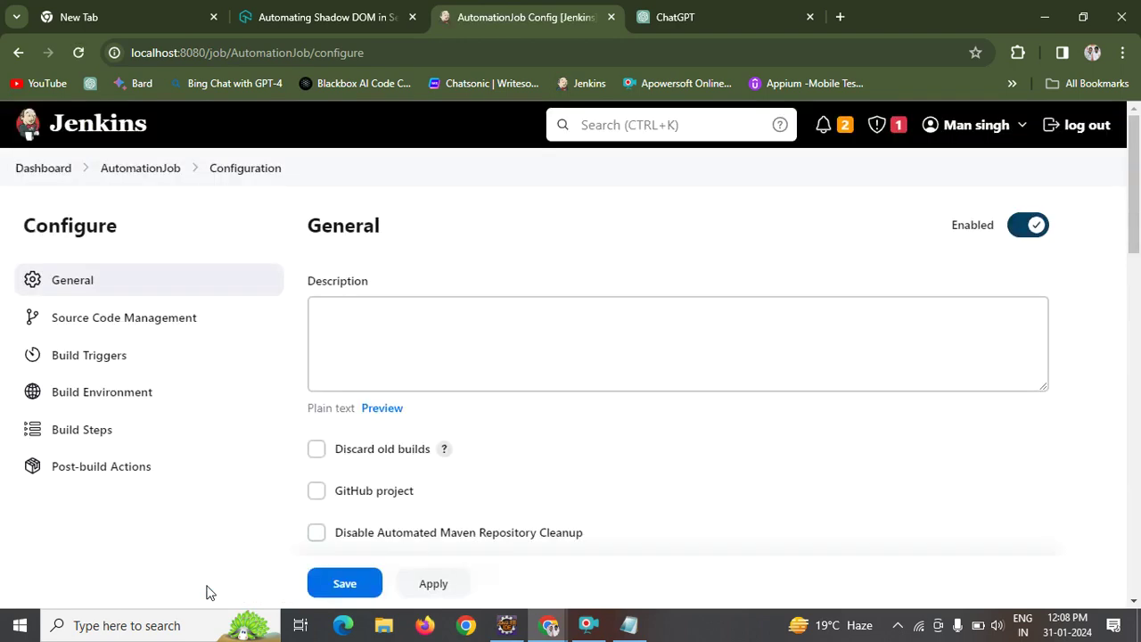
Enter 'To execute automations scripts of XyZ' as AutomationJob's description and scroll toward Source Code Management.
left_click(405, 352)
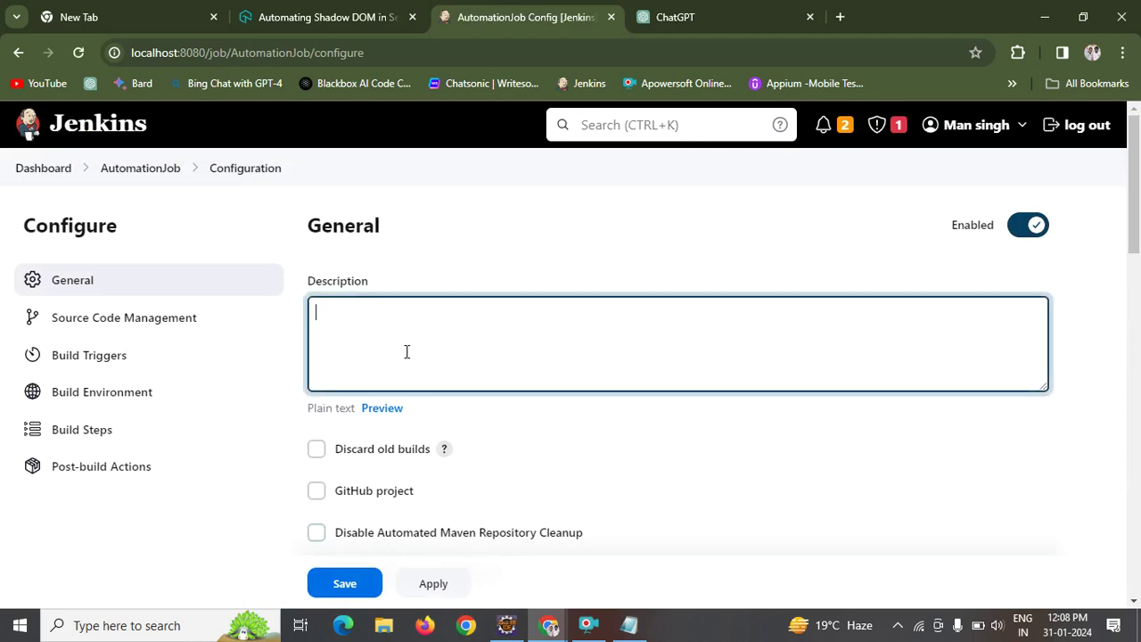
type("To e")
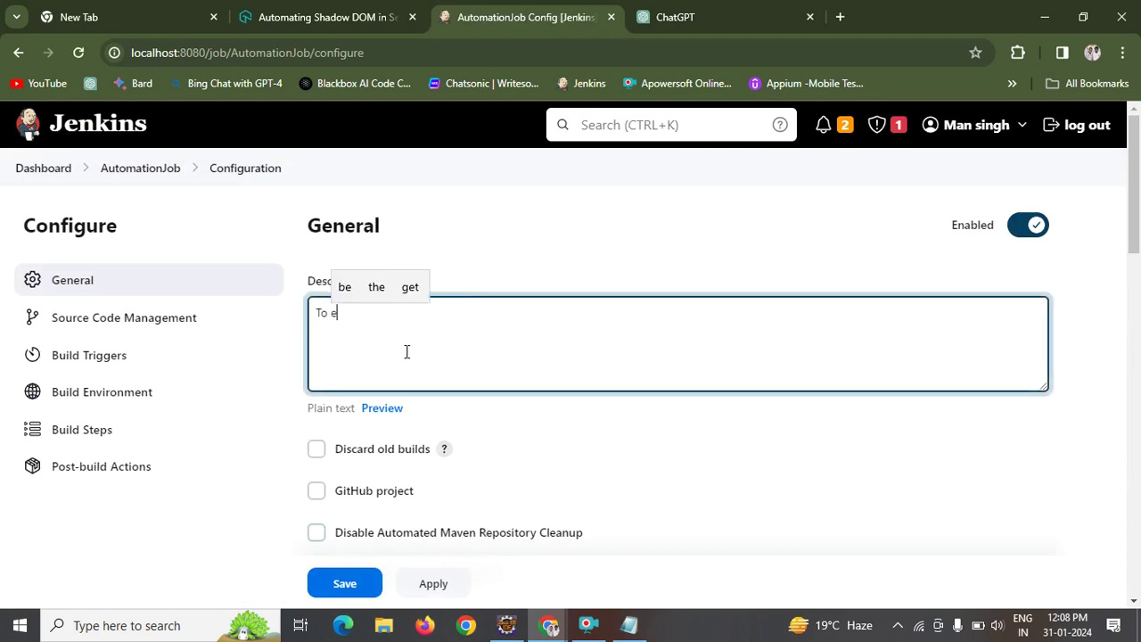
type("xecute auto")
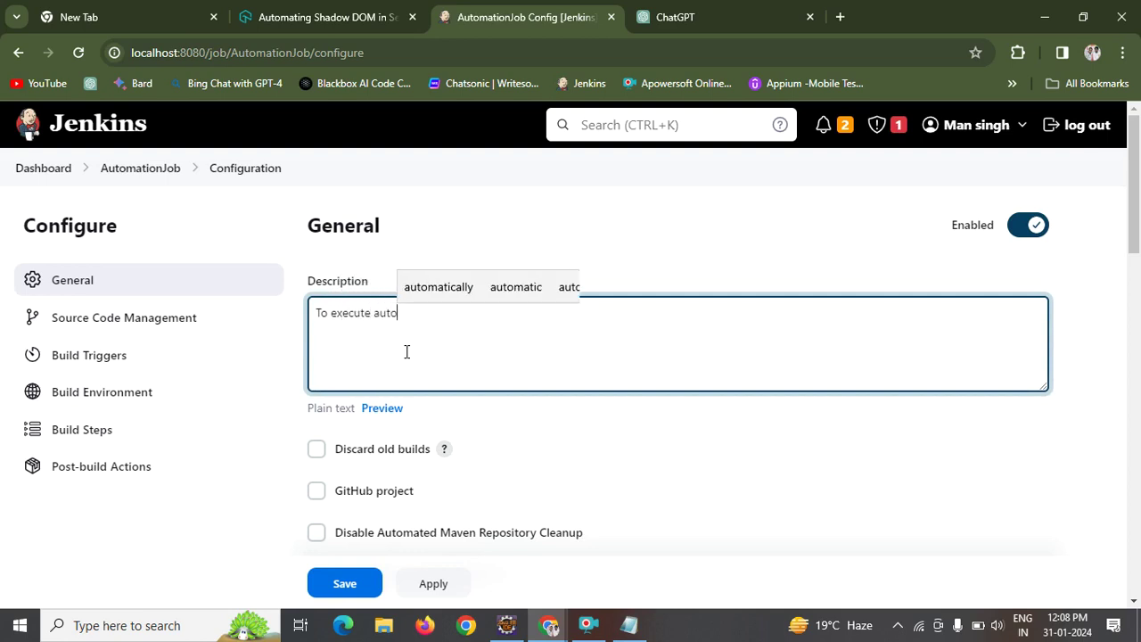
type("mations ")
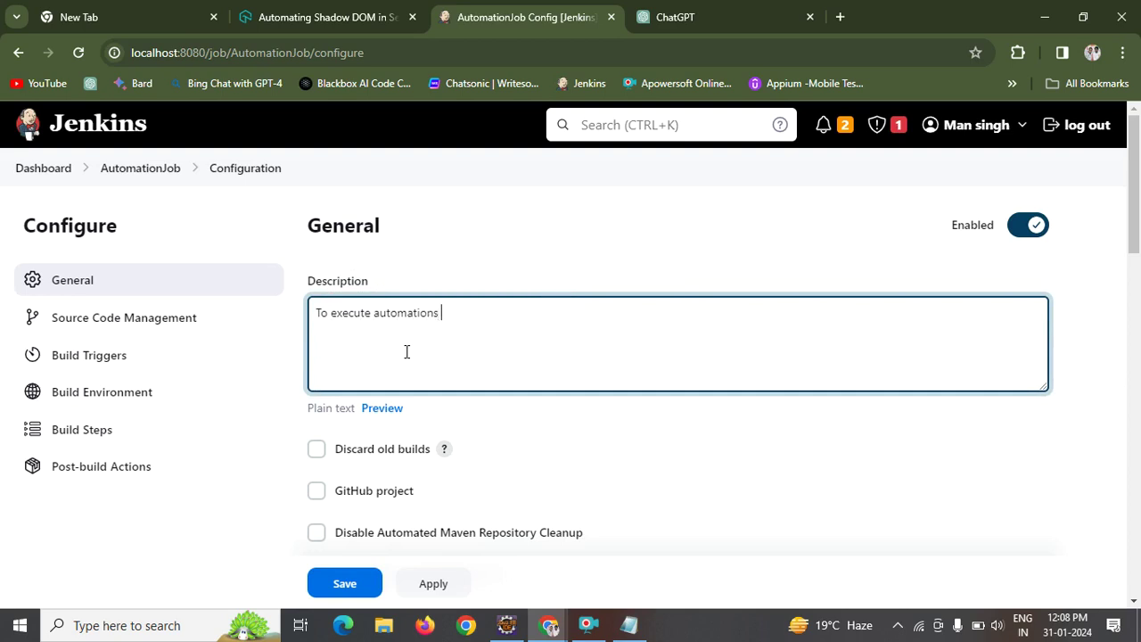
type("scripts of")
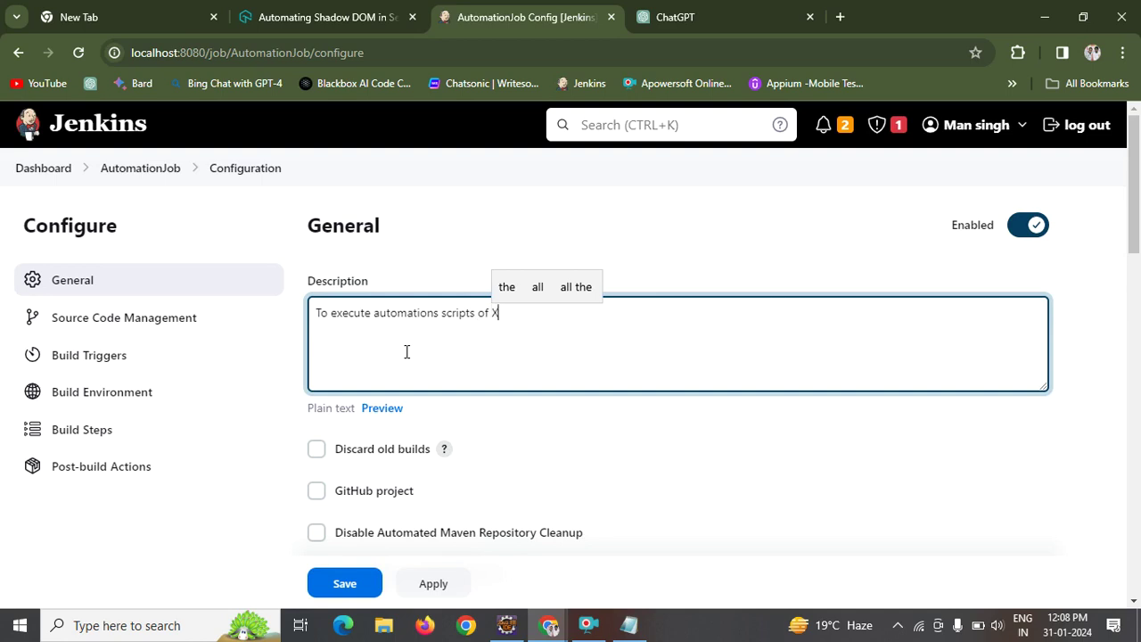
type(" XyZ")
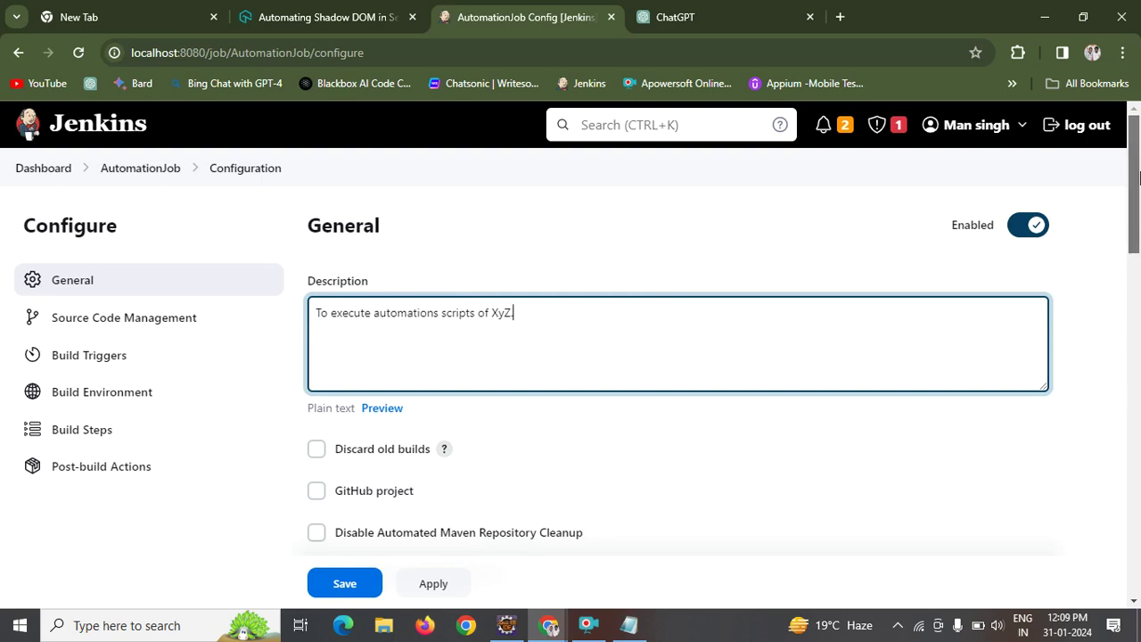
left_click_drag(1134, 224, 1121, 382)
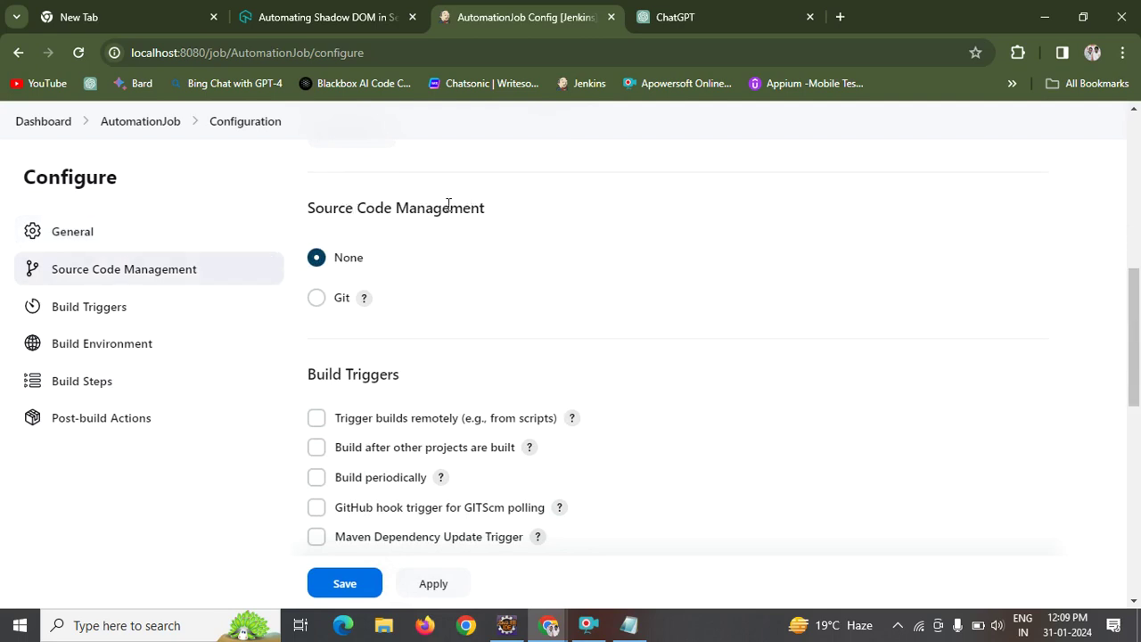
Choose Git for Source Code Management and focus the empty Repository URL field.
left_click(316, 303)
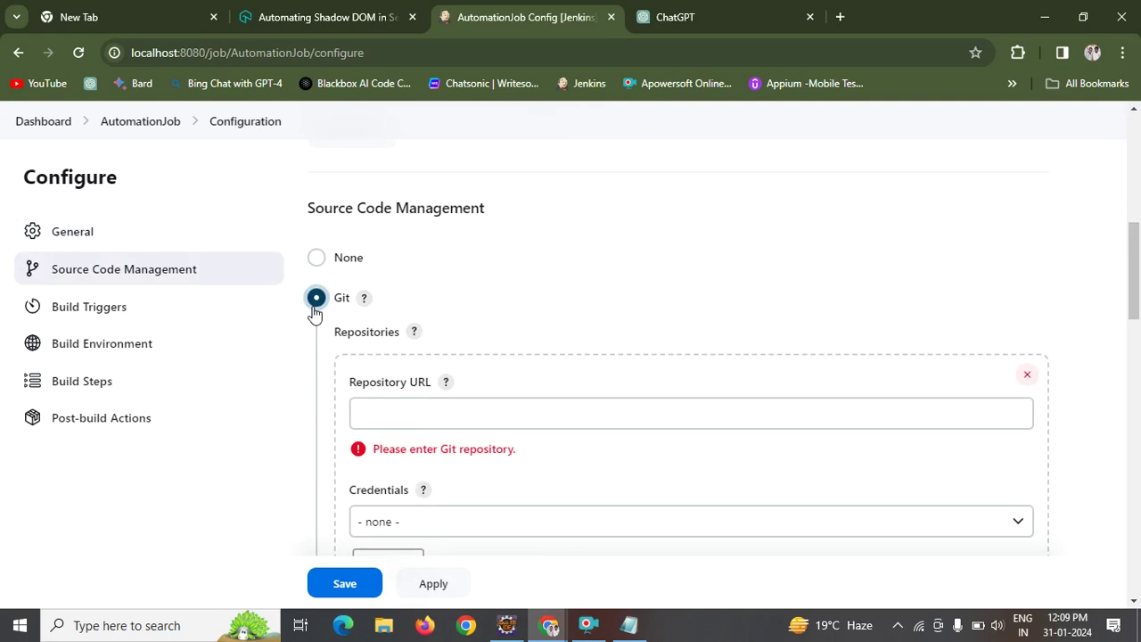
left_click(433, 419)
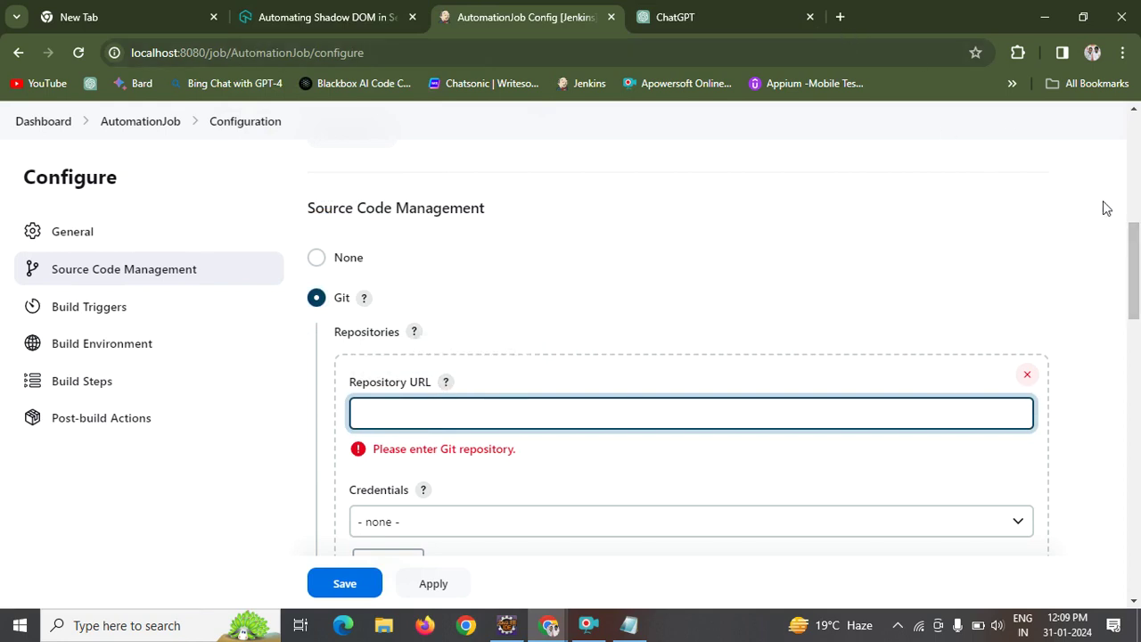
Go to github.com in a new browser tab.
left_click(840, 16)
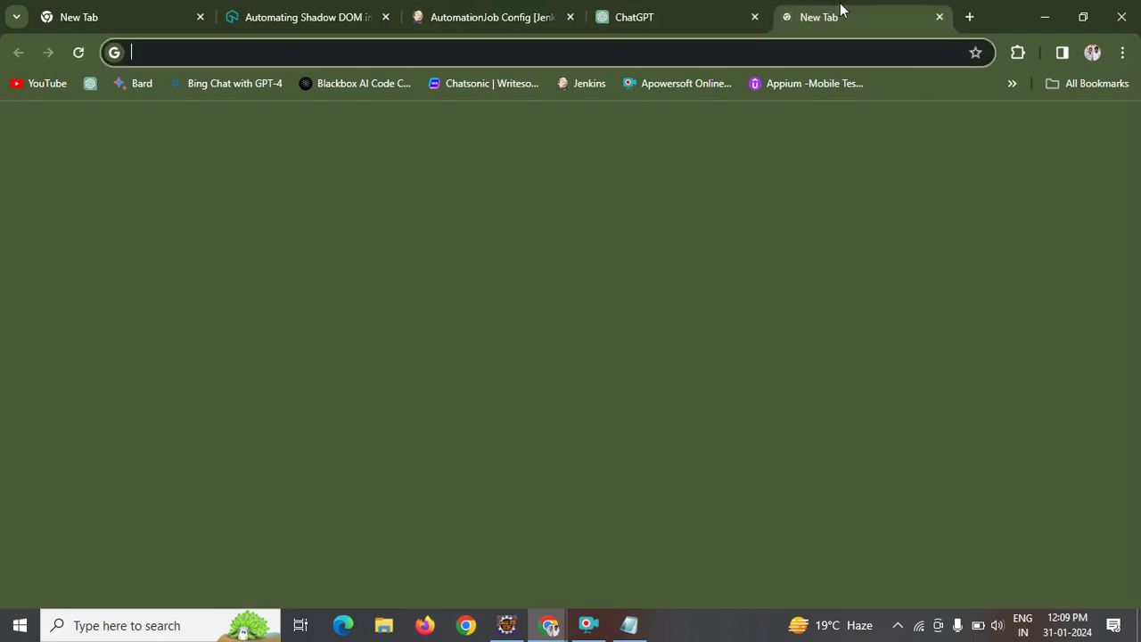
type("githu")
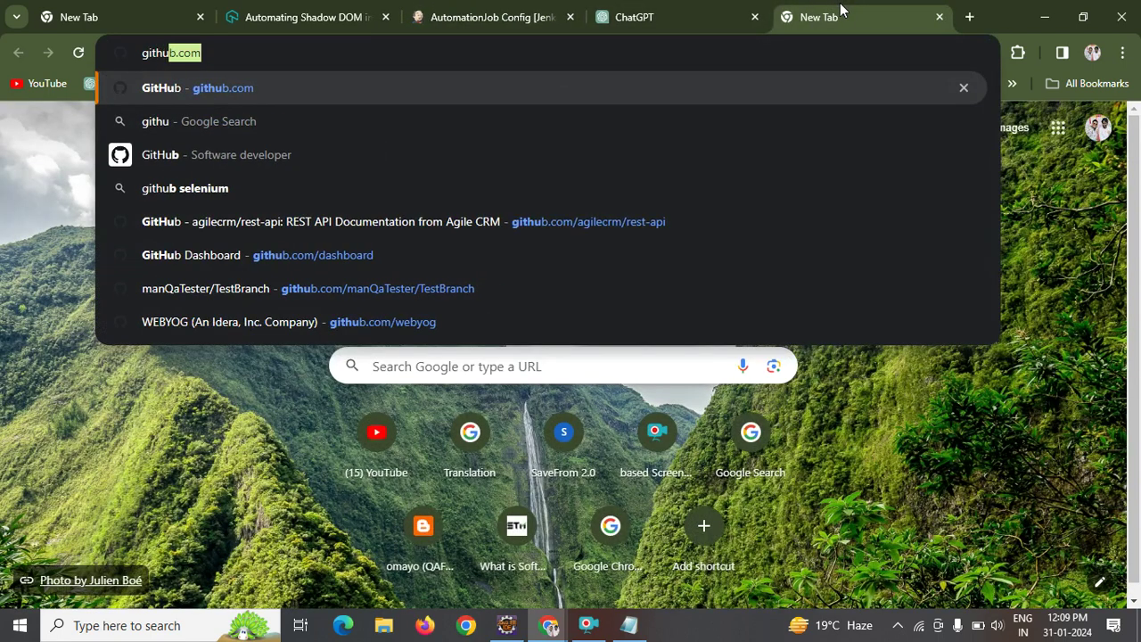
type("b")
key("Return")
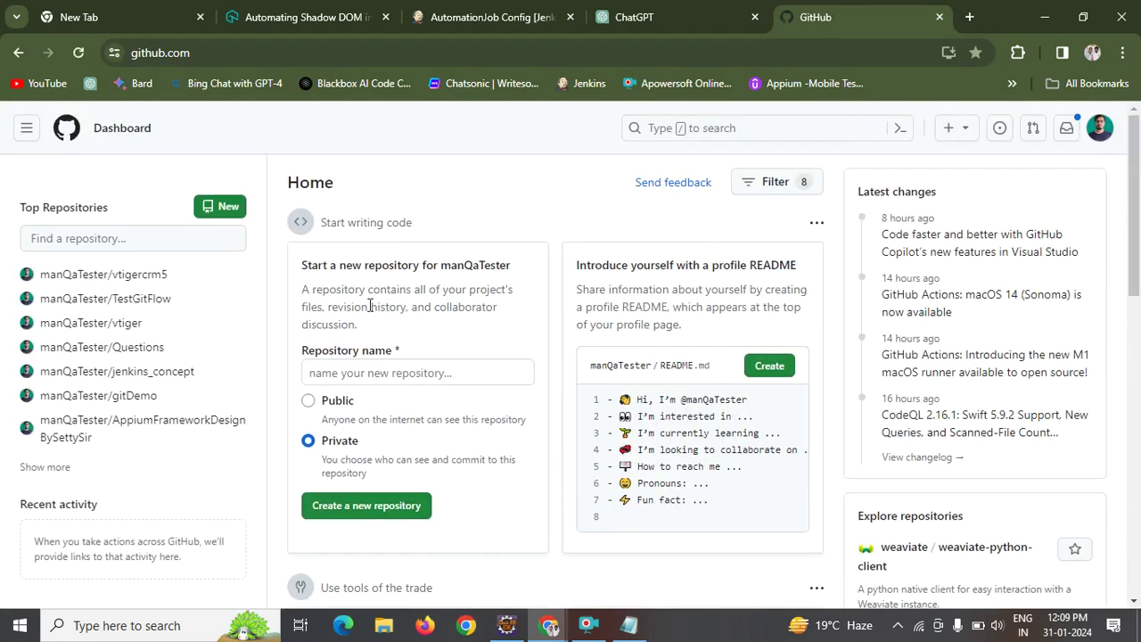
Open the vtigercrm5 repository and copy its HTTPS clone URL.
left_click(119, 275)
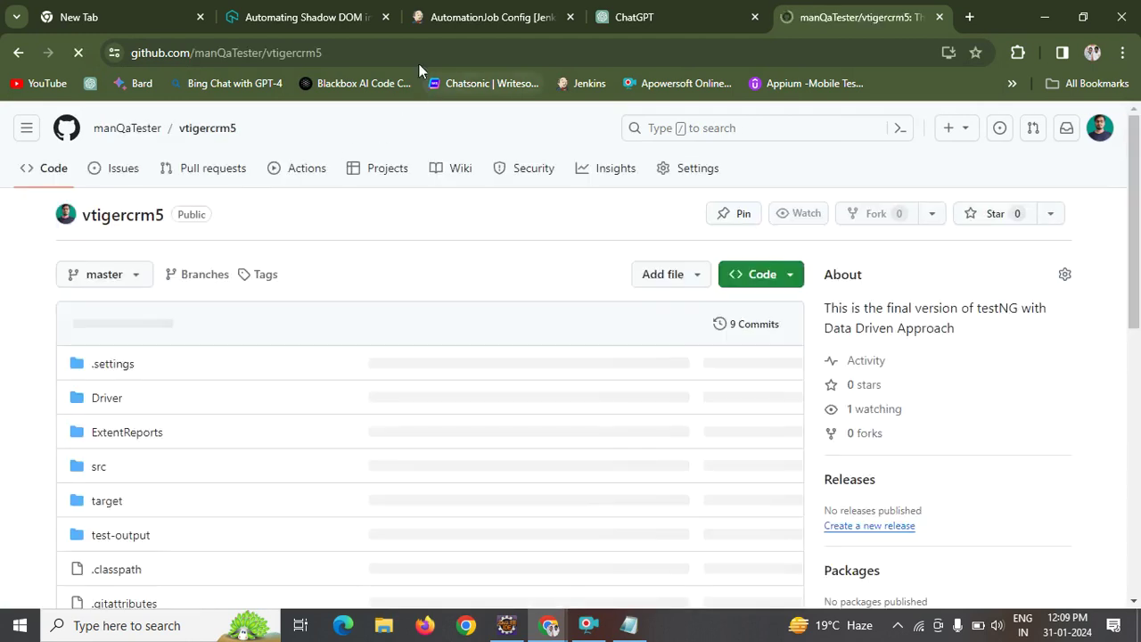
left_click(789, 278)
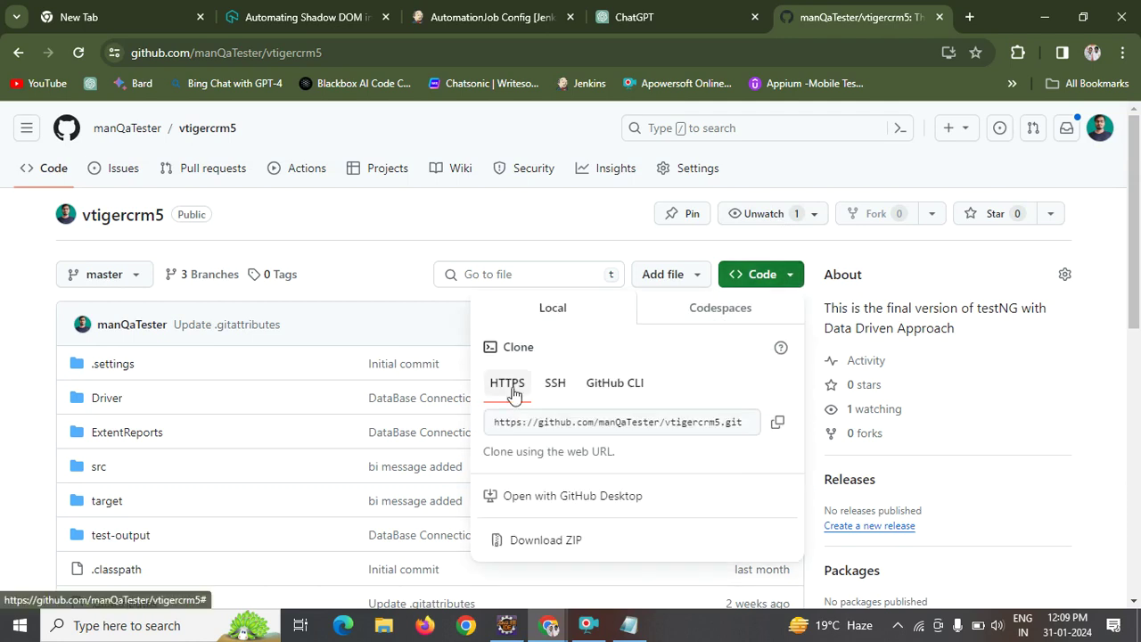
left_click(777, 425)
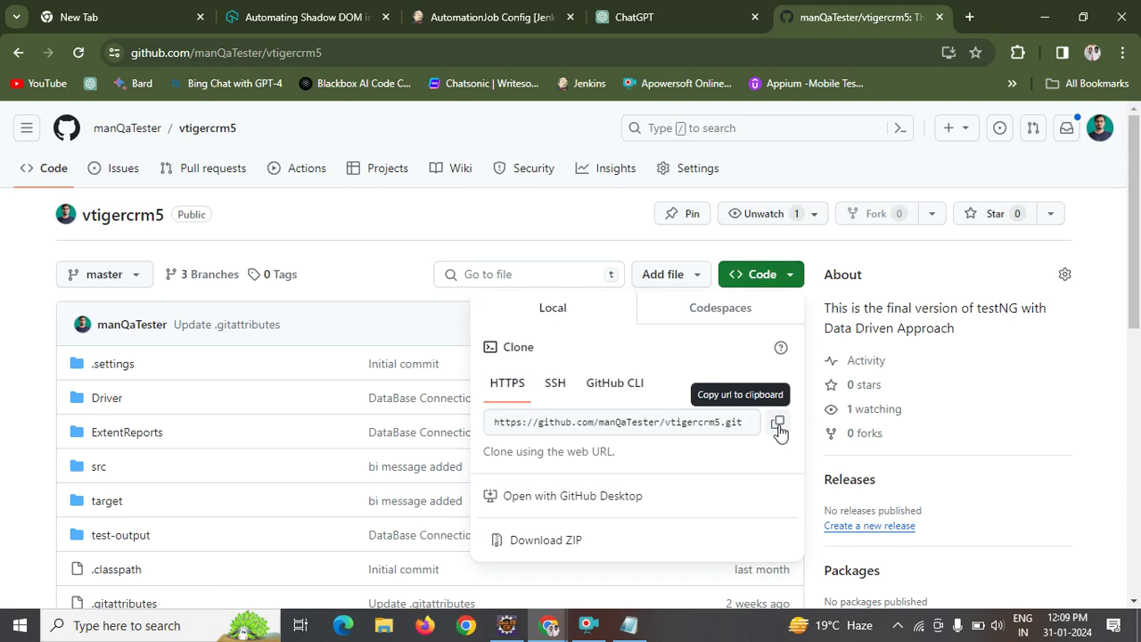
key("alt+Tab")
key("alt+Tab")
key("alt+Tab")
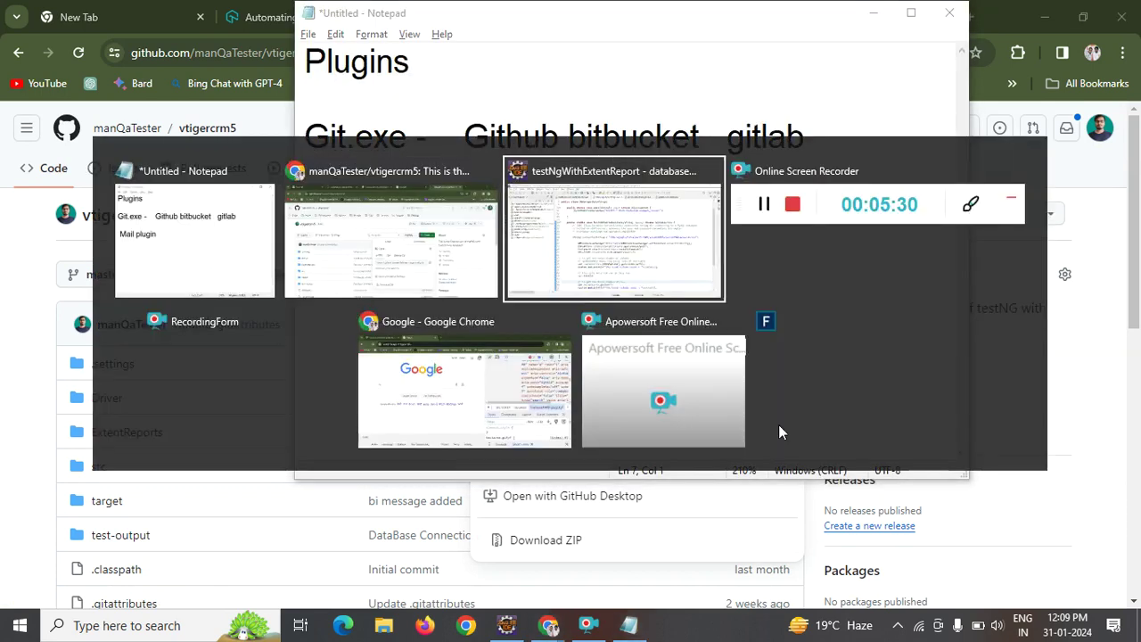
key("alt+Tab")
key("alt+Tab")
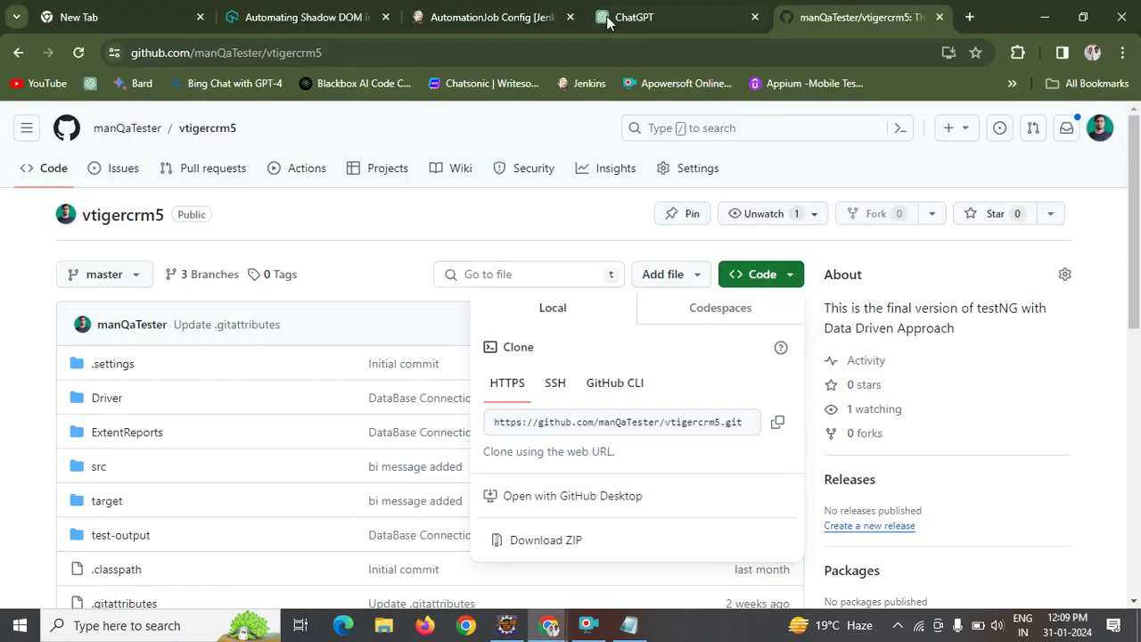
Paste the vtigercrm5 clone URL into Repository URL and save the job.
left_click(499, 17)
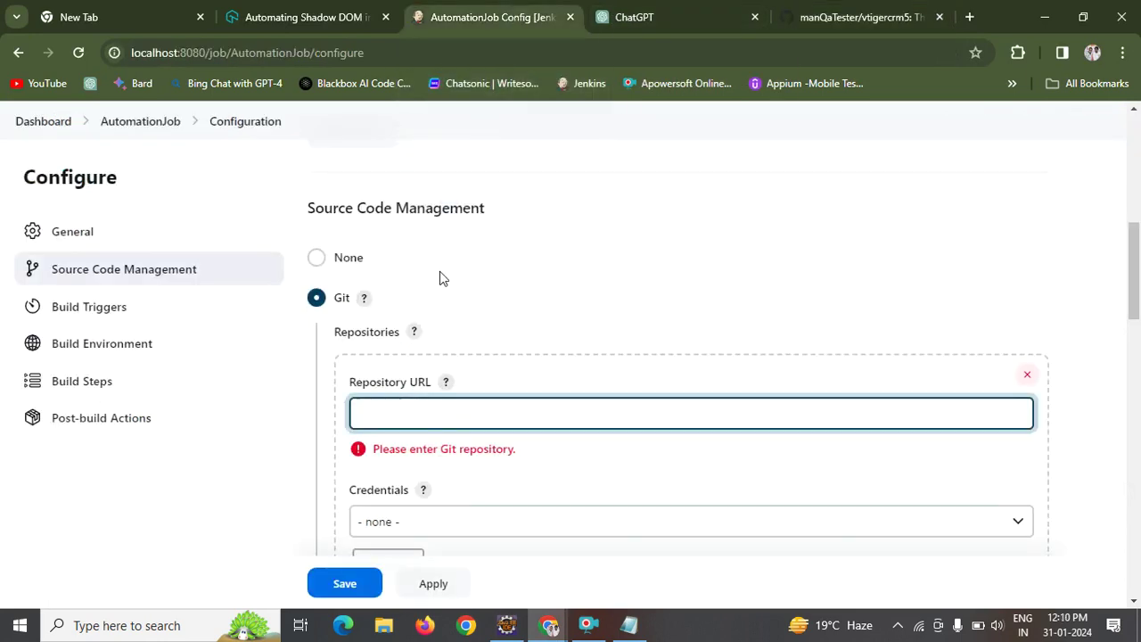
key("ctrl+v")
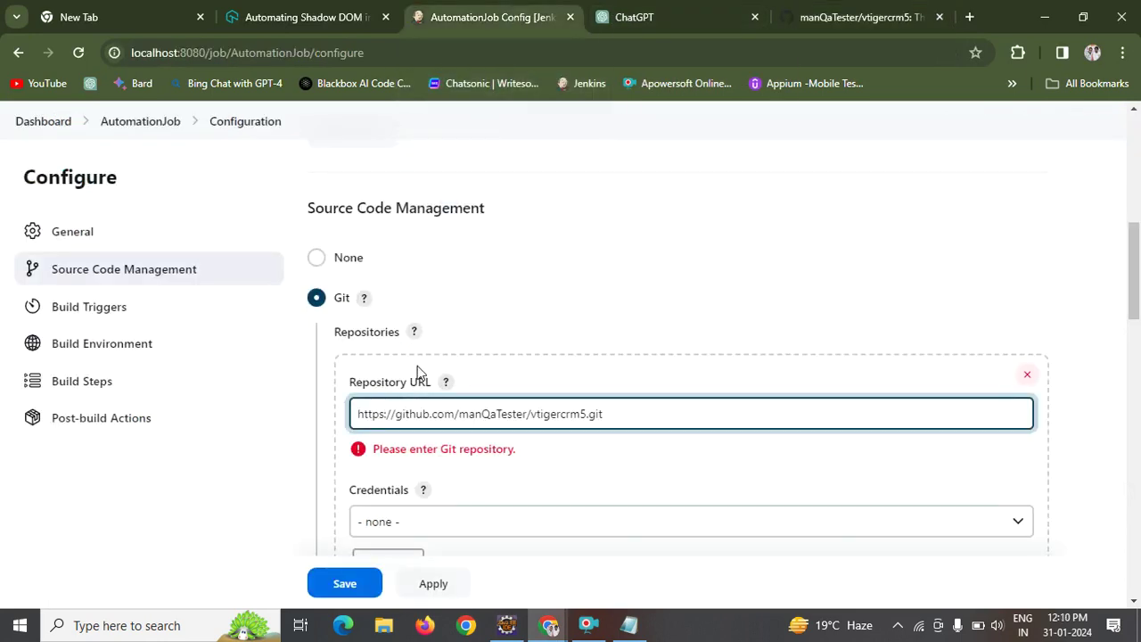
key("Return")
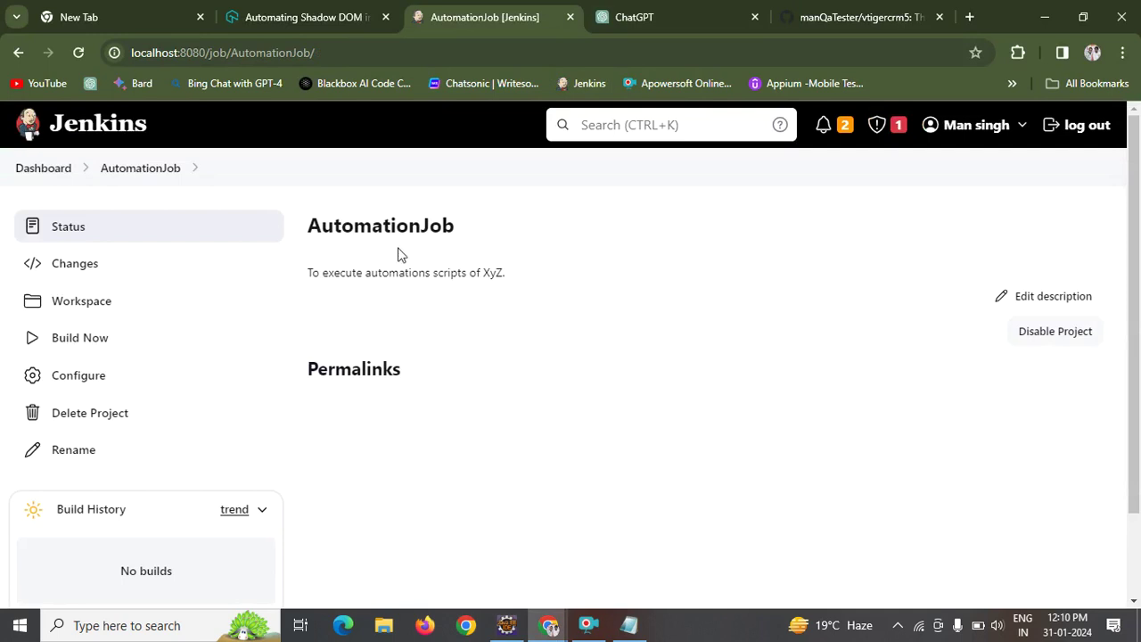
Reopen AutomationJob's configuration, find no stored credentials to choose, and return to ChatGPT.
left_click(84, 378)
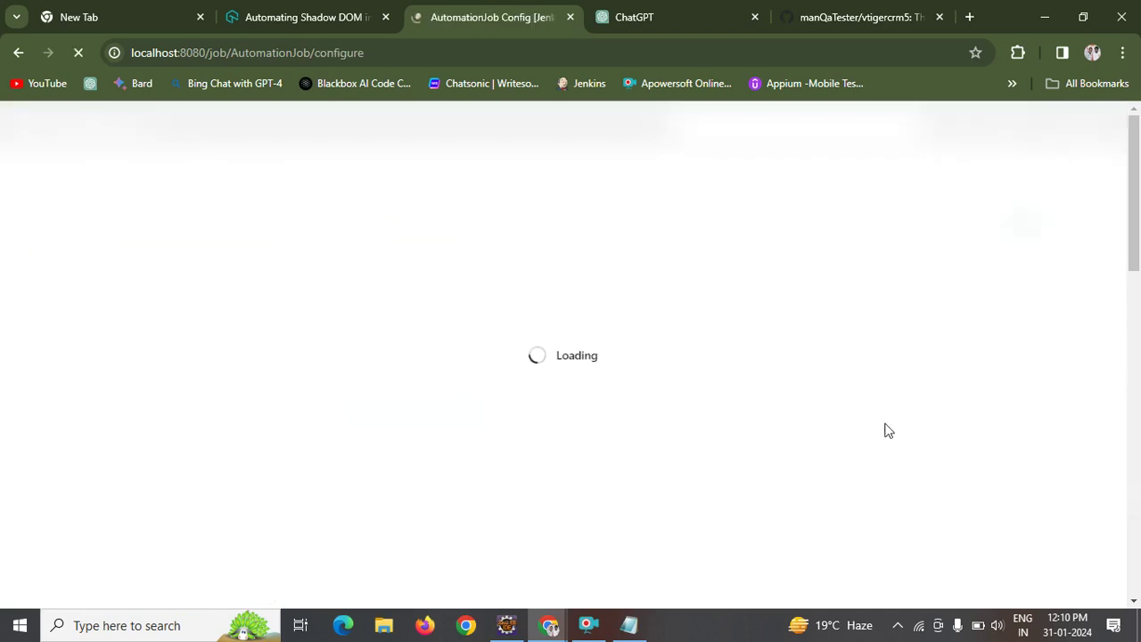
left_click(1133, 369)
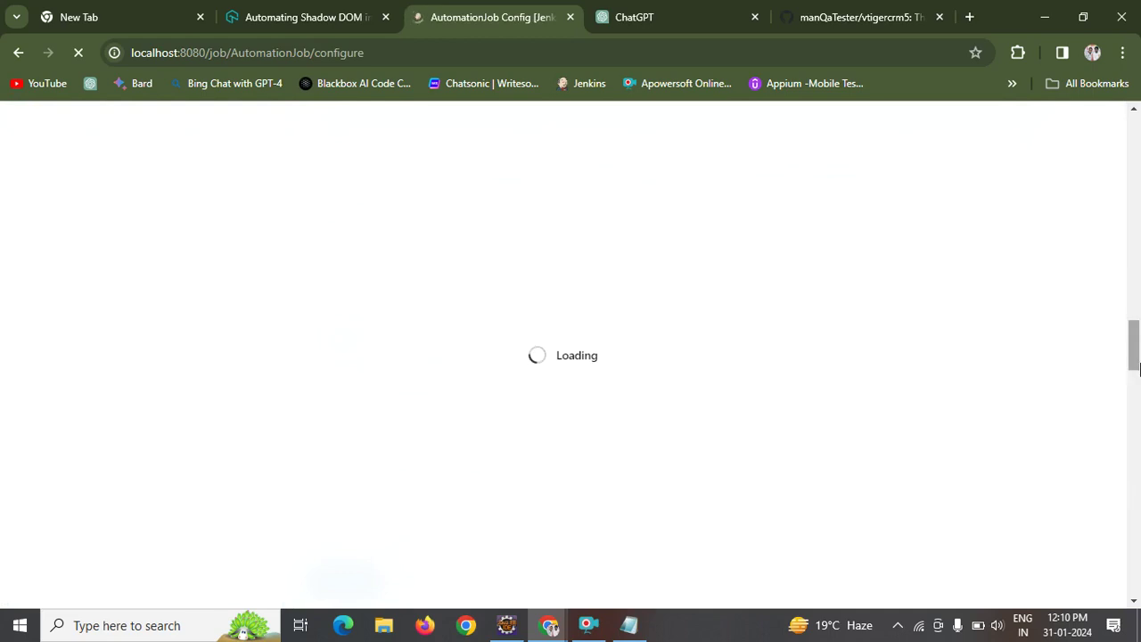
scroll(1131, 268, "up", 8)
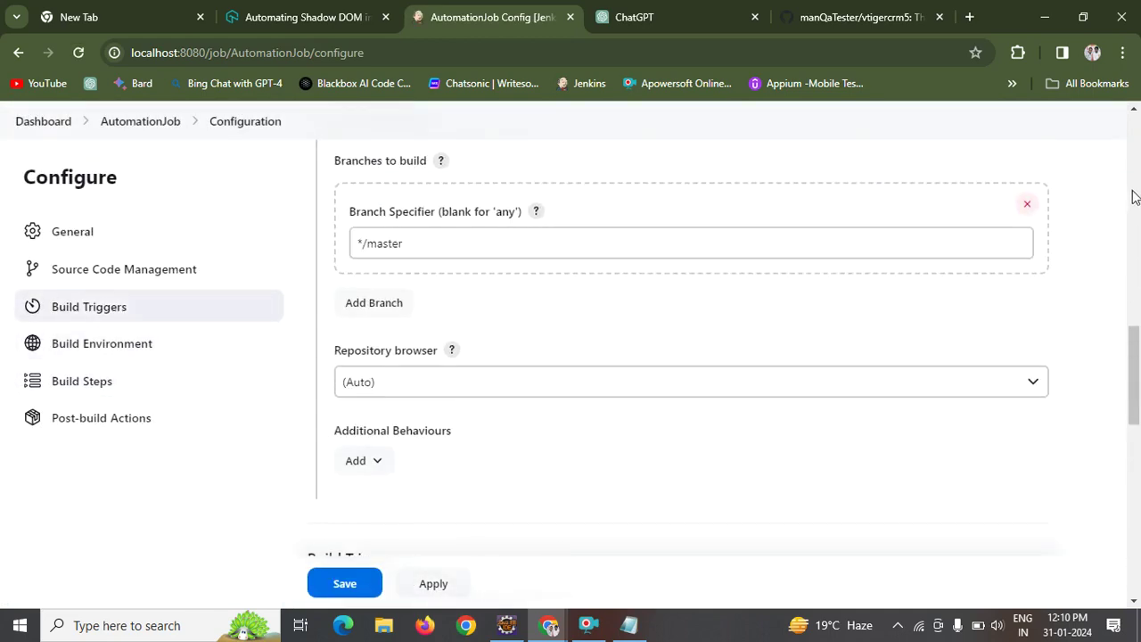
left_click_drag(1131, 369, 1092, 293)
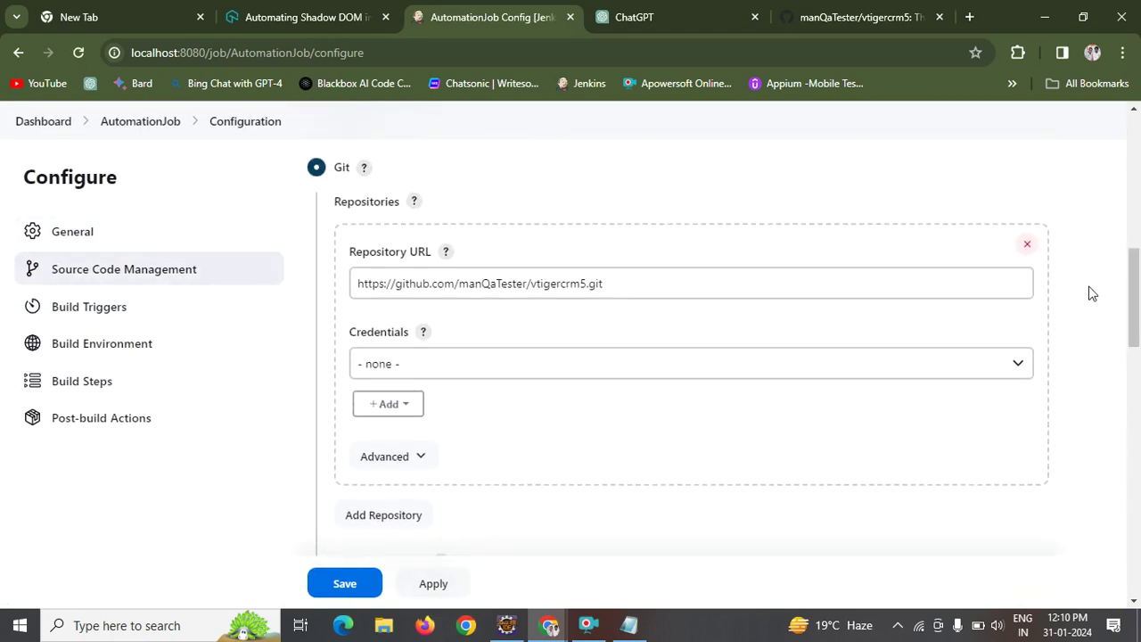
left_click(364, 372)
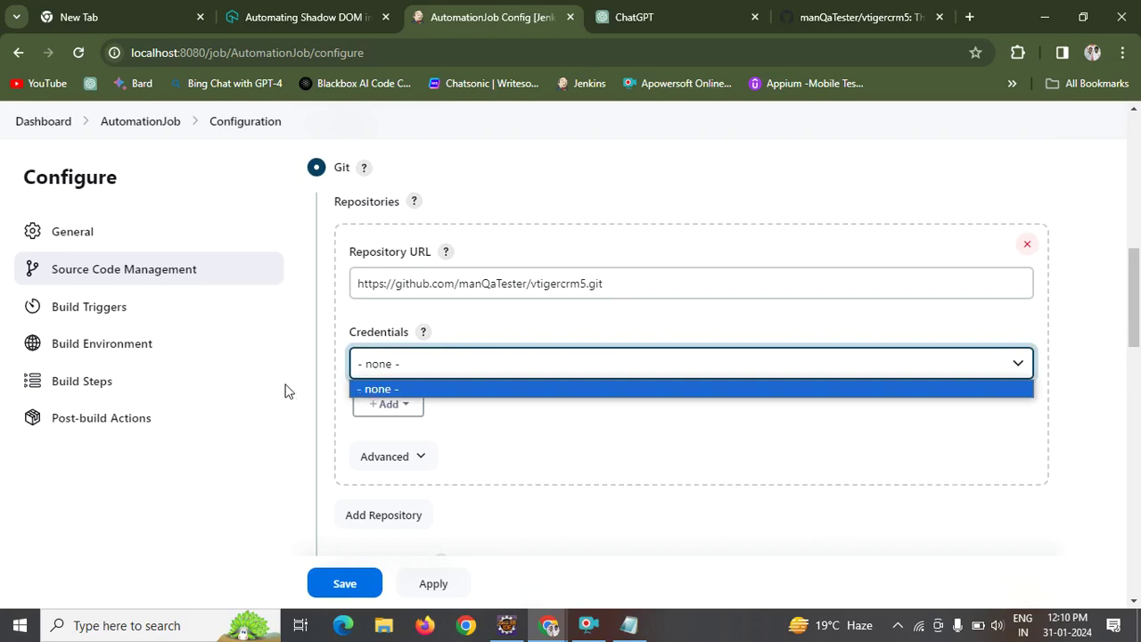
left_click(1139, 149)
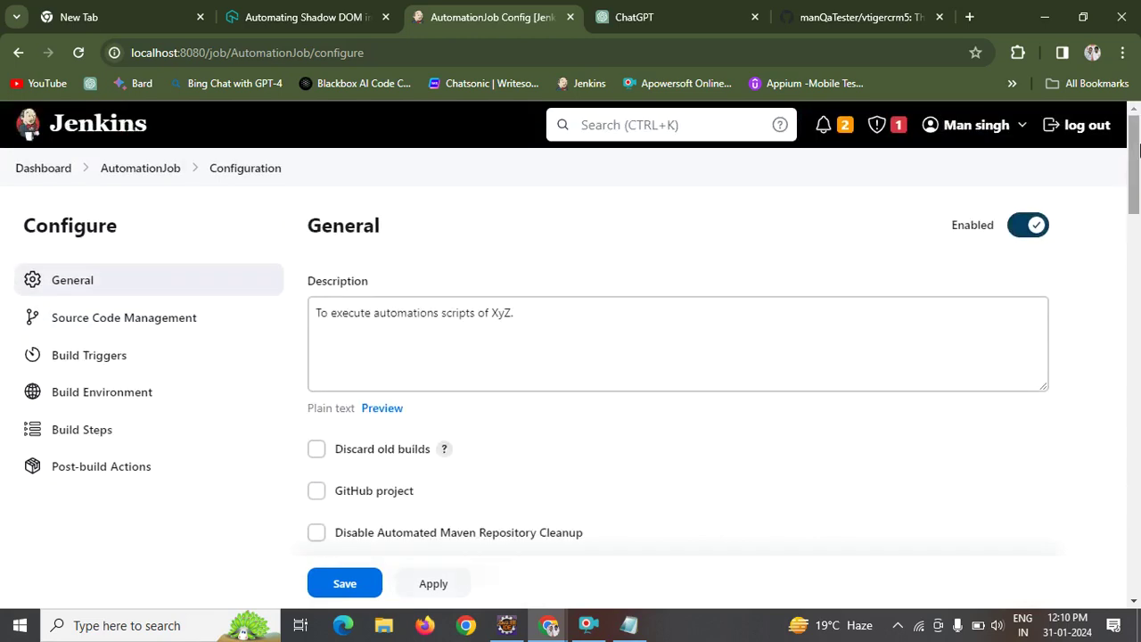
left_click(678, 16)
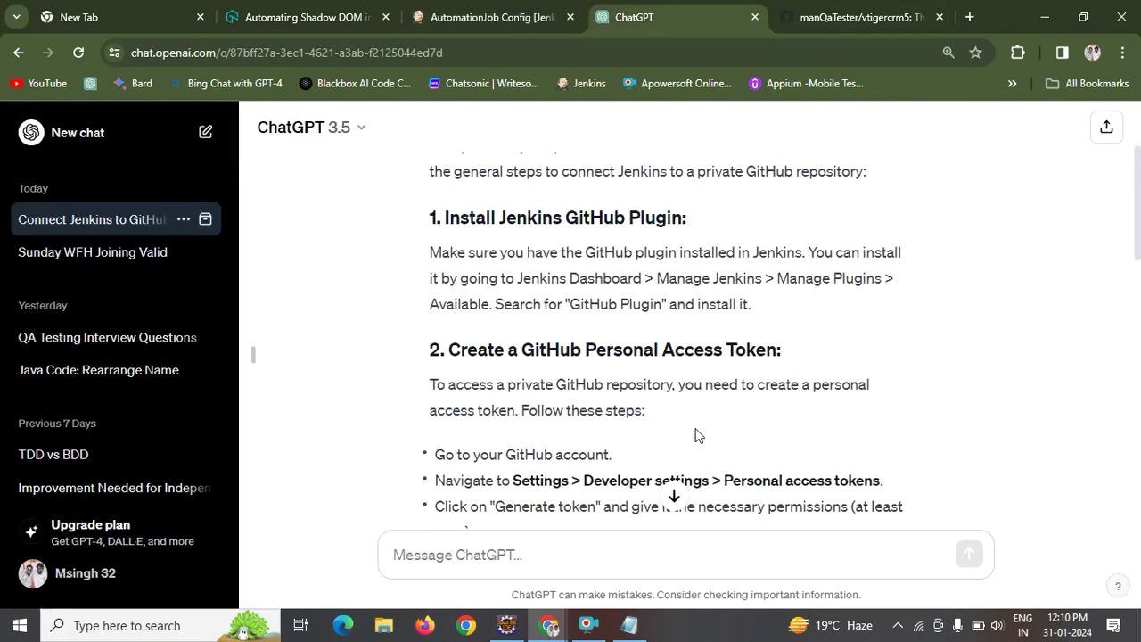
Read ChatGPT's step 3 on adding GitHub credentials, highlighting its heading and first bullet.
scroll(697, 435, "down", 2)
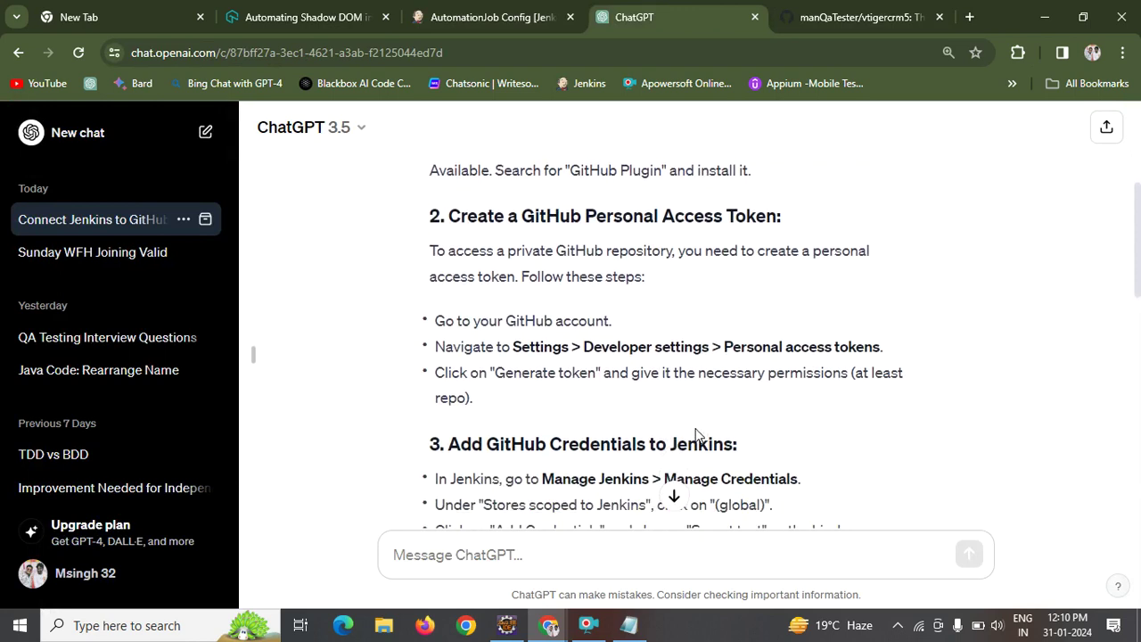
scroll(696, 435, "up", 2)
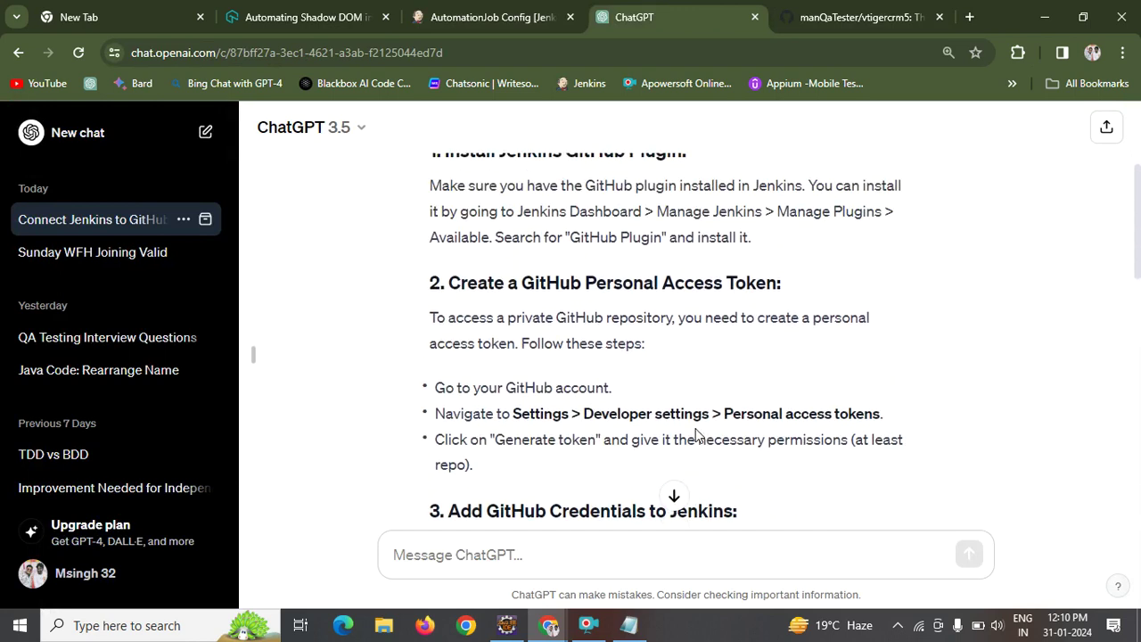
scroll(696, 436, "down", 1)
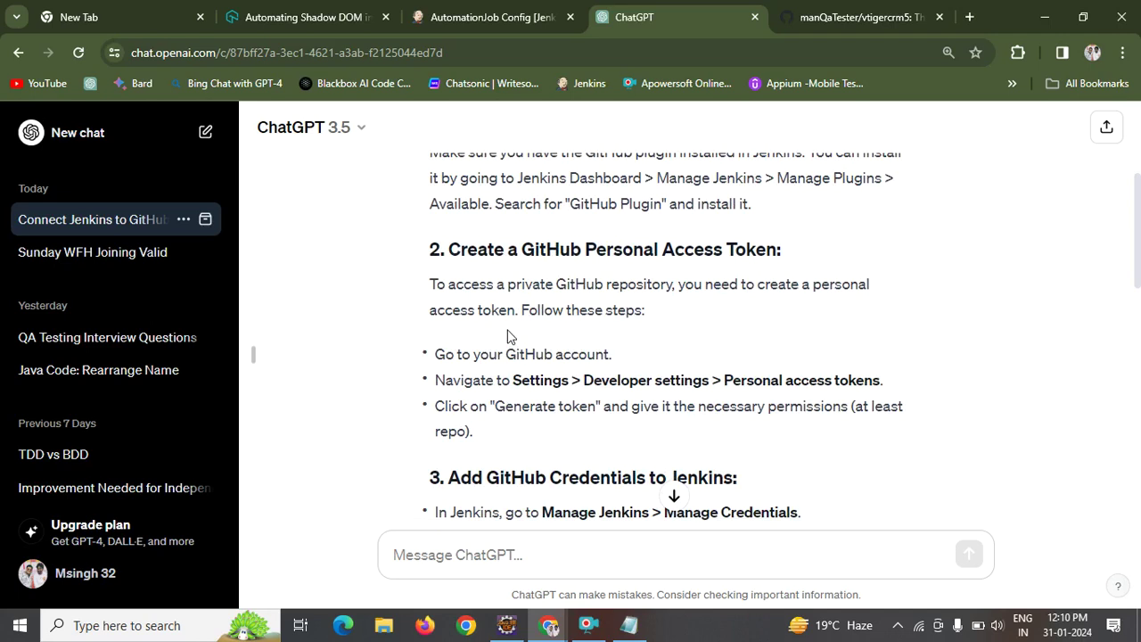
scroll(507, 336, "down", 3)
scroll(509, 331, "down", 1)
scroll(510, 331, "up", 1)
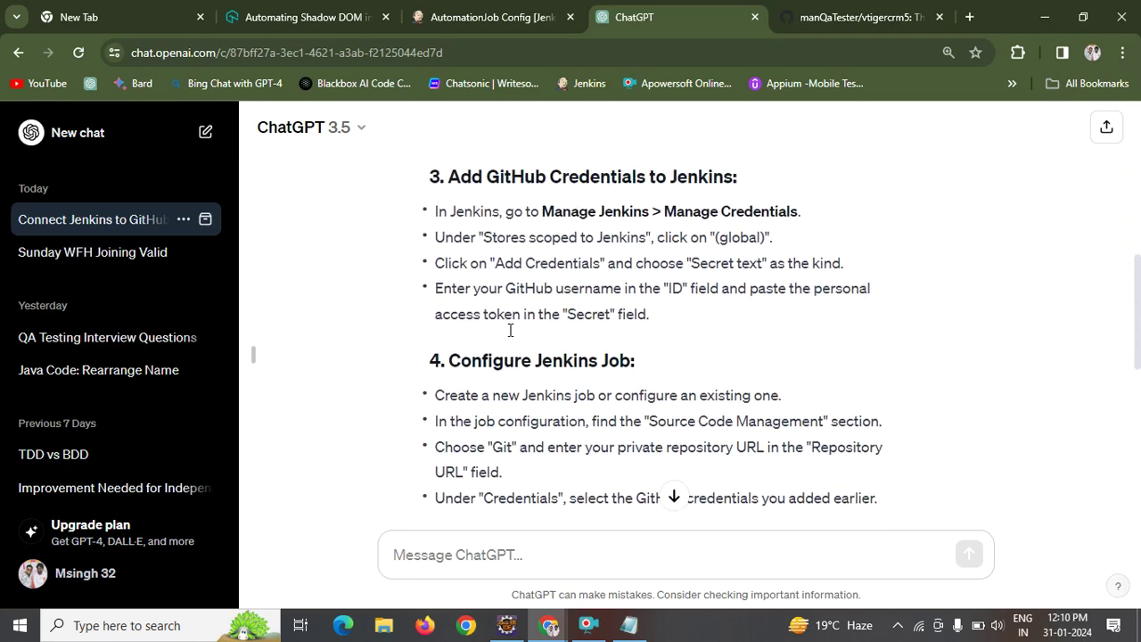
left_click_drag(449, 211, 701, 209)
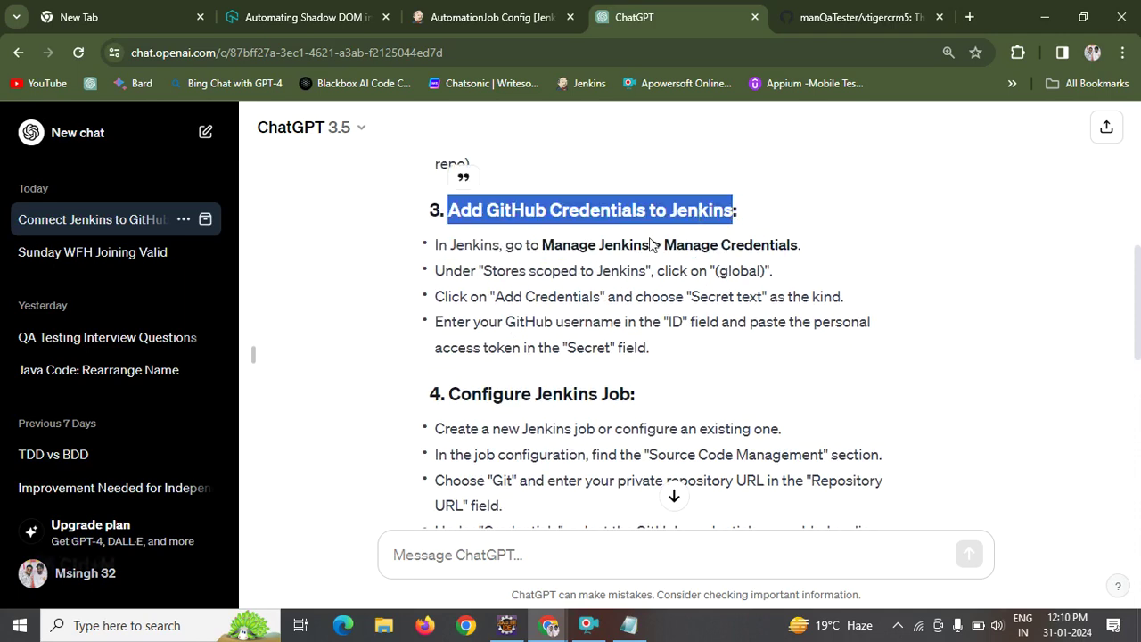
triple_click(595, 246)
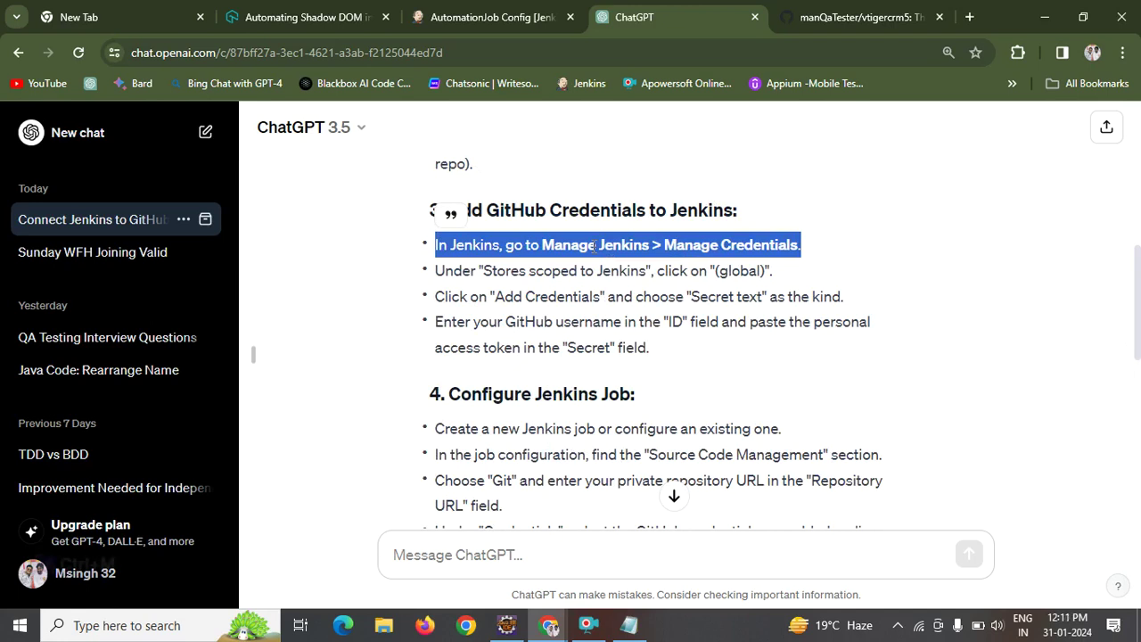
Bring the AutomationJob configuration page in Jenkins back into view.
key("alt+Tab")
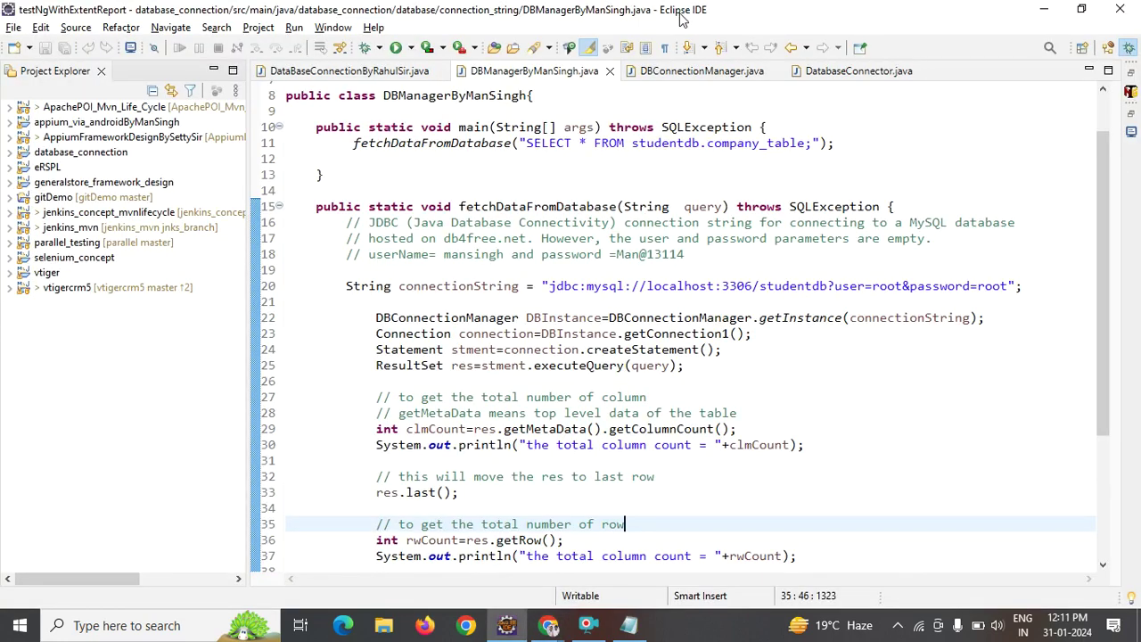
key("alt+Tab")
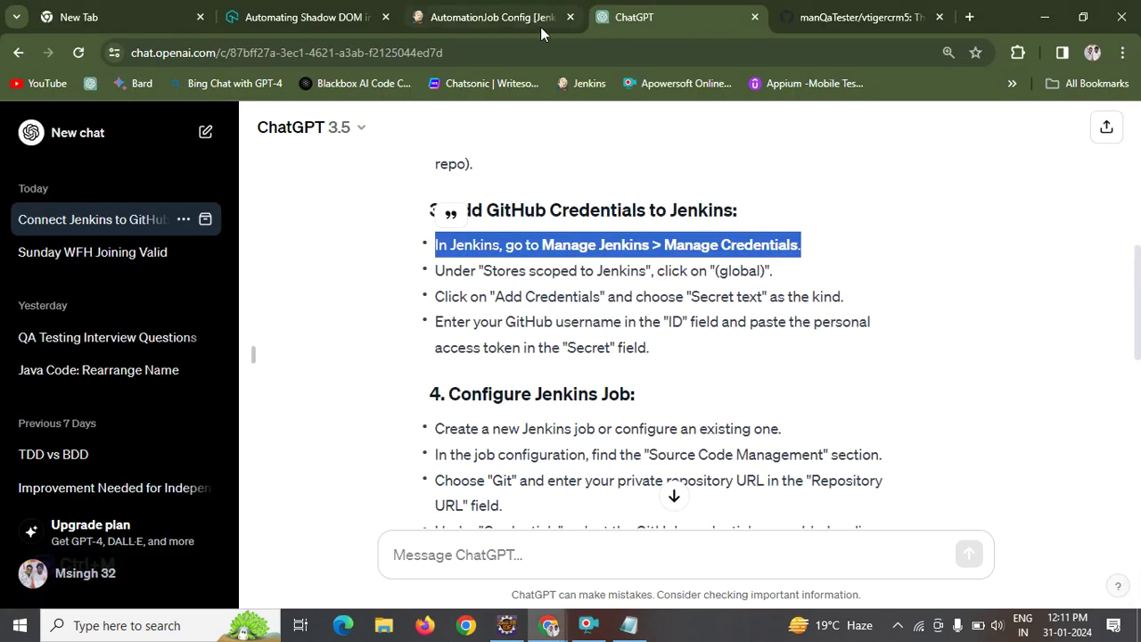
left_click(526, 25)
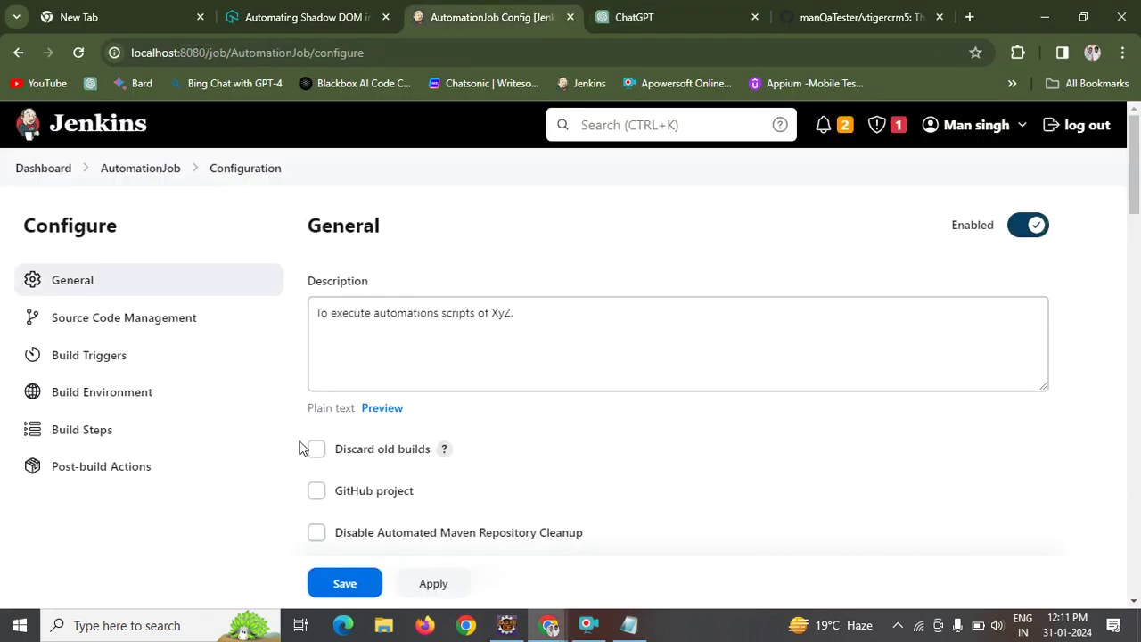
Go from the Dashboard through Manage Jenkins to the Credentials page.
left_click(37, 174)
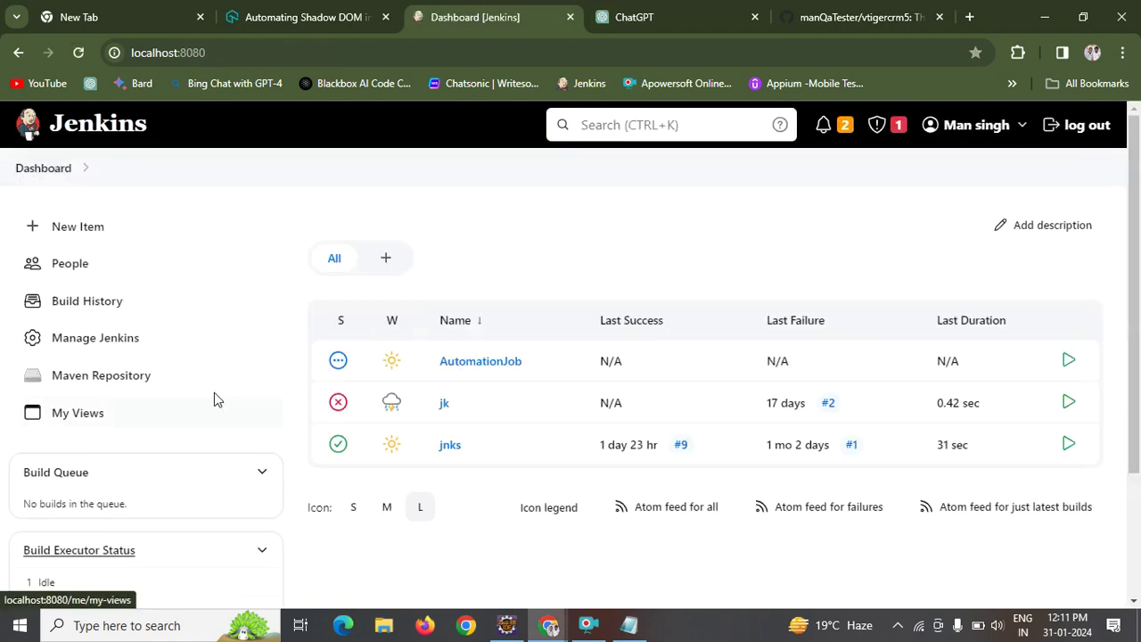
left_click(104, 342)
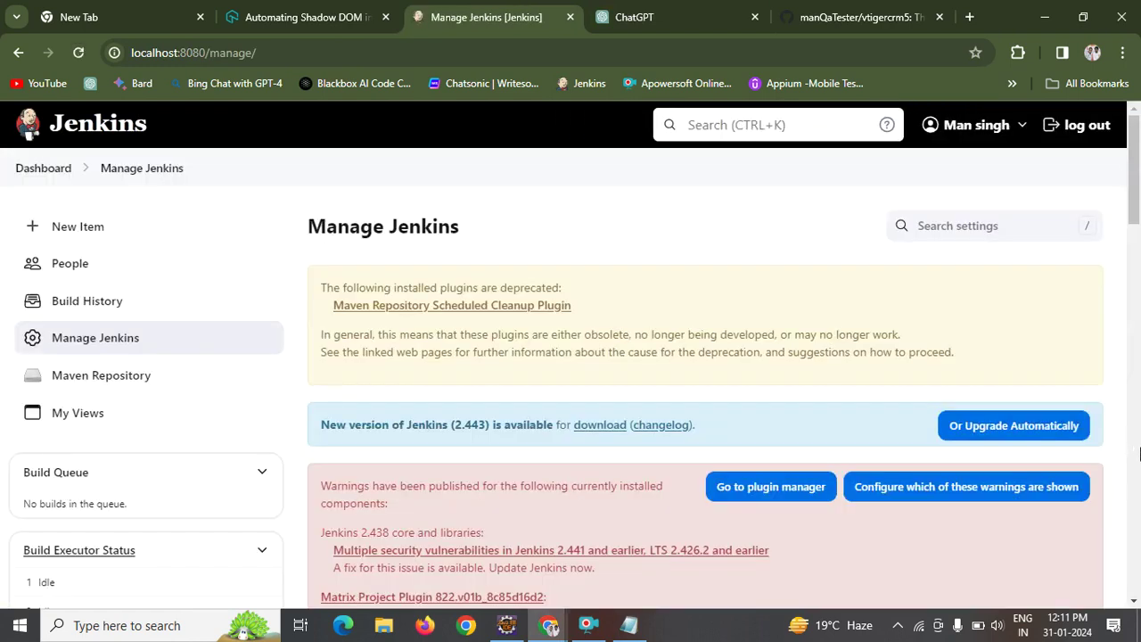
scroll(1128, 444, "down", 10)
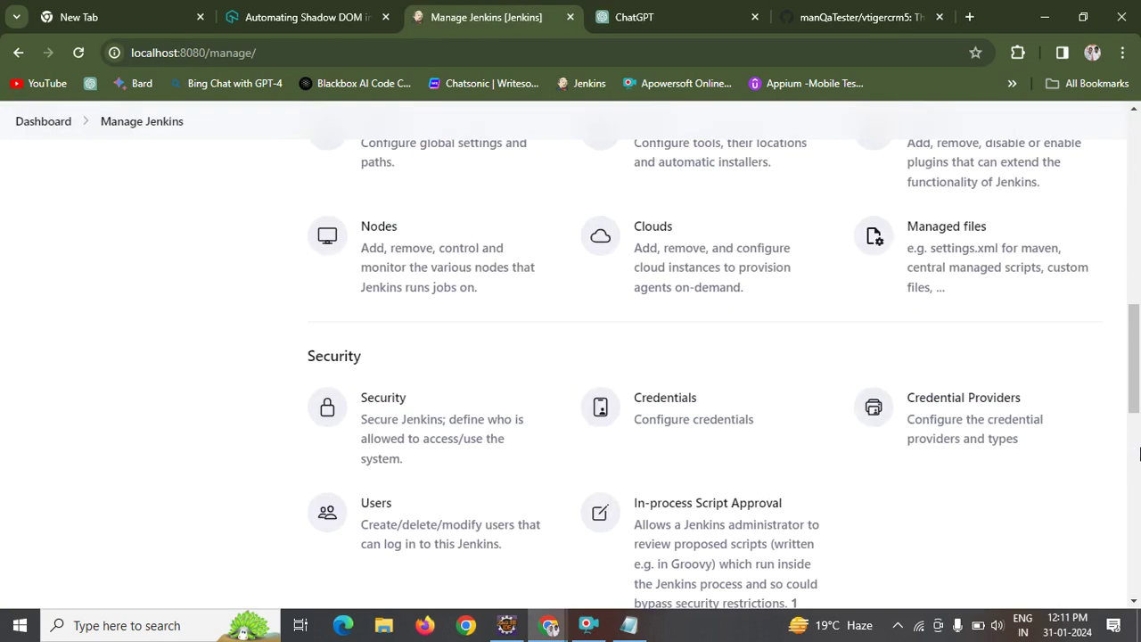
left_click(661, 409)
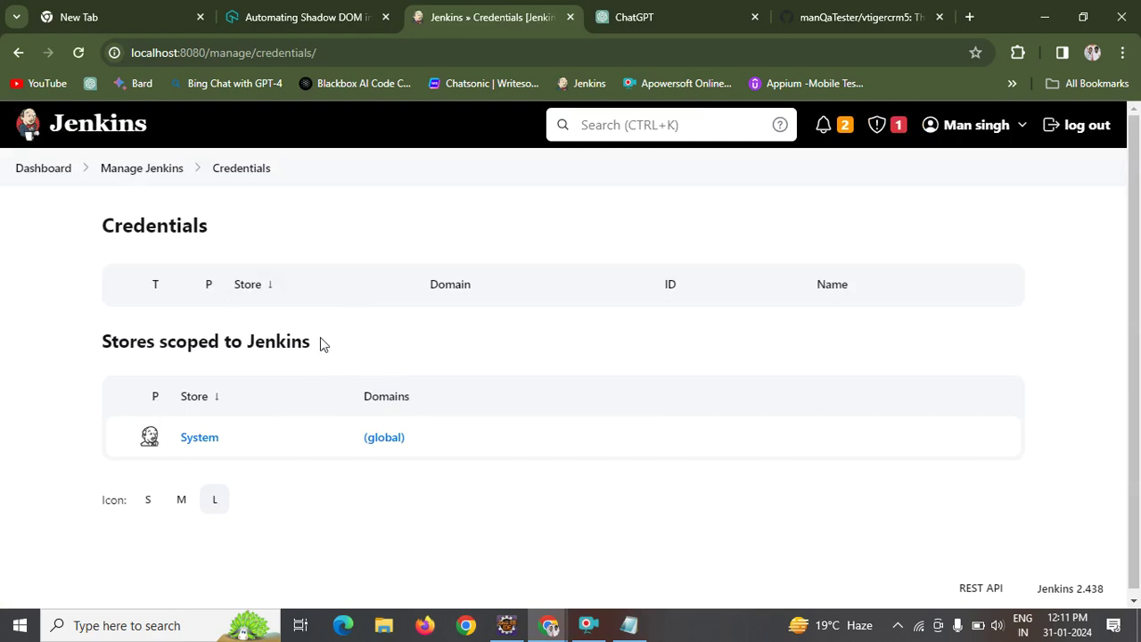
Check the ChatGPT instructions, then open the System store's (global) domain.
key("alt+Tab")
key("alt+Tab")
left_click(701, 16)
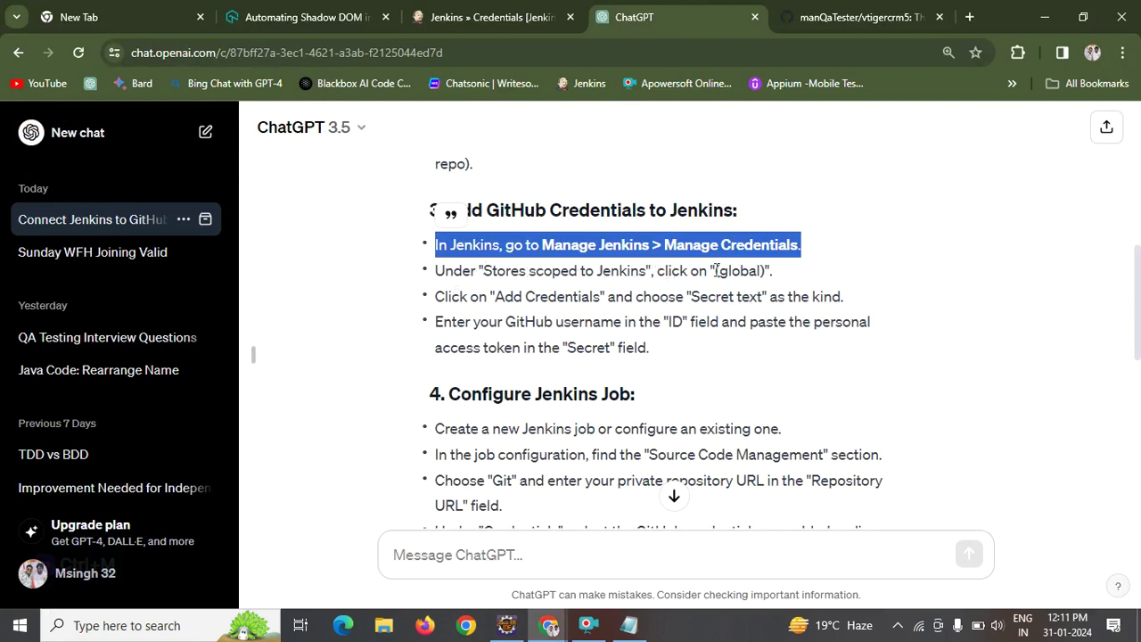
key("alt+Tab")
key("alt+Tab")
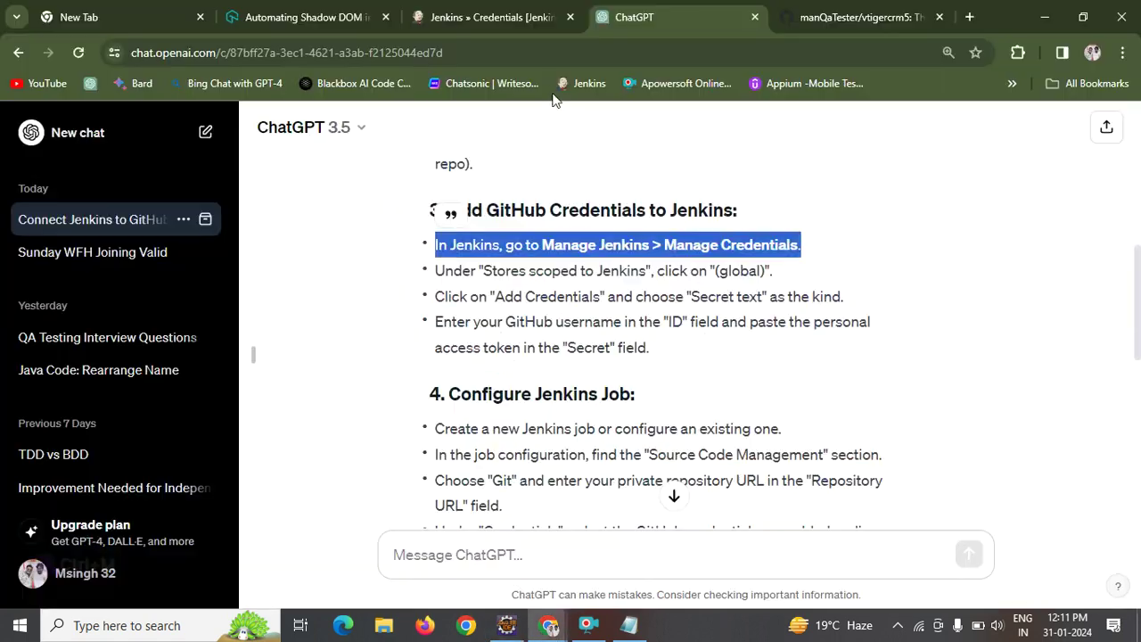
left_click(508, 25)
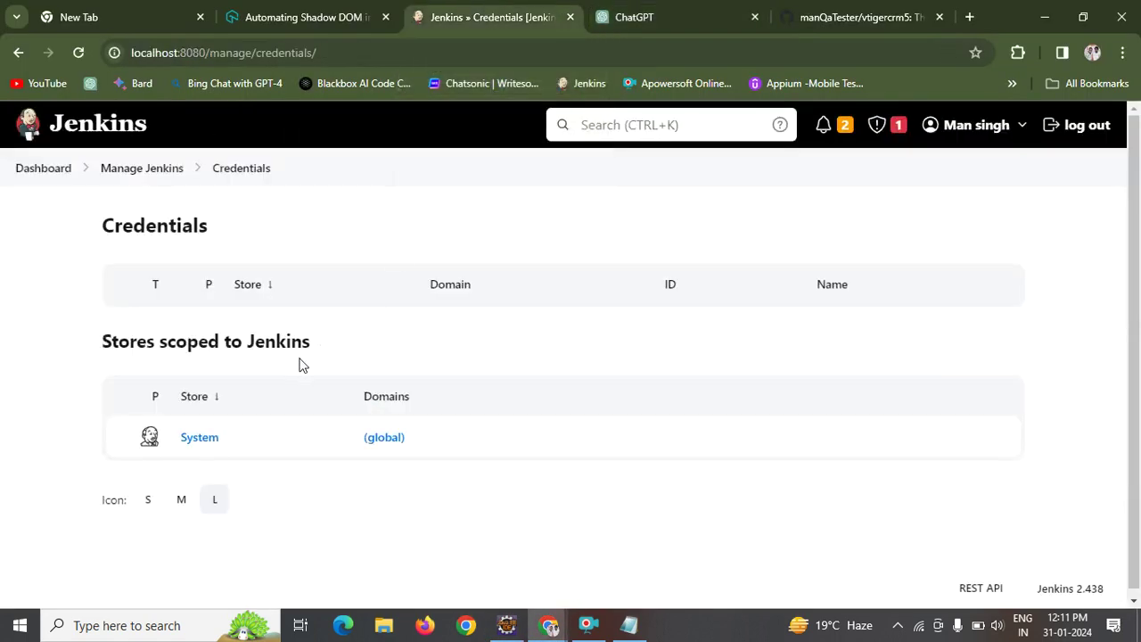
left_click(382, 441)
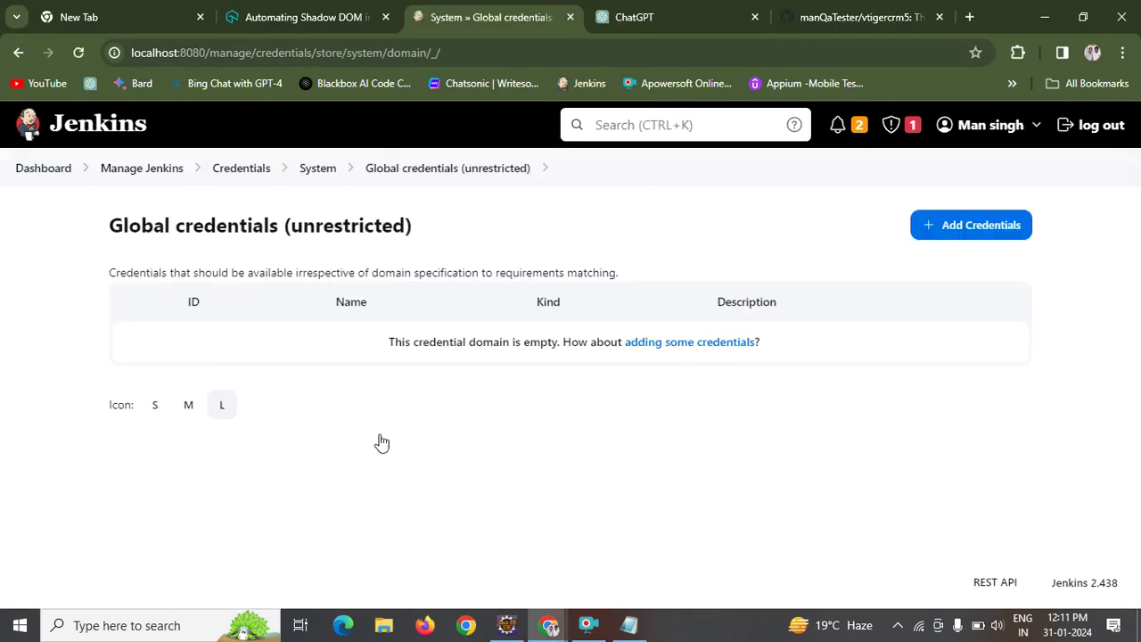
key("alt+Tab")
key("alt+Tab")
Glance over the GitHub repository and ChatGPT tabs before returning to Jenkins' global credentials.
left_click(884, 11)
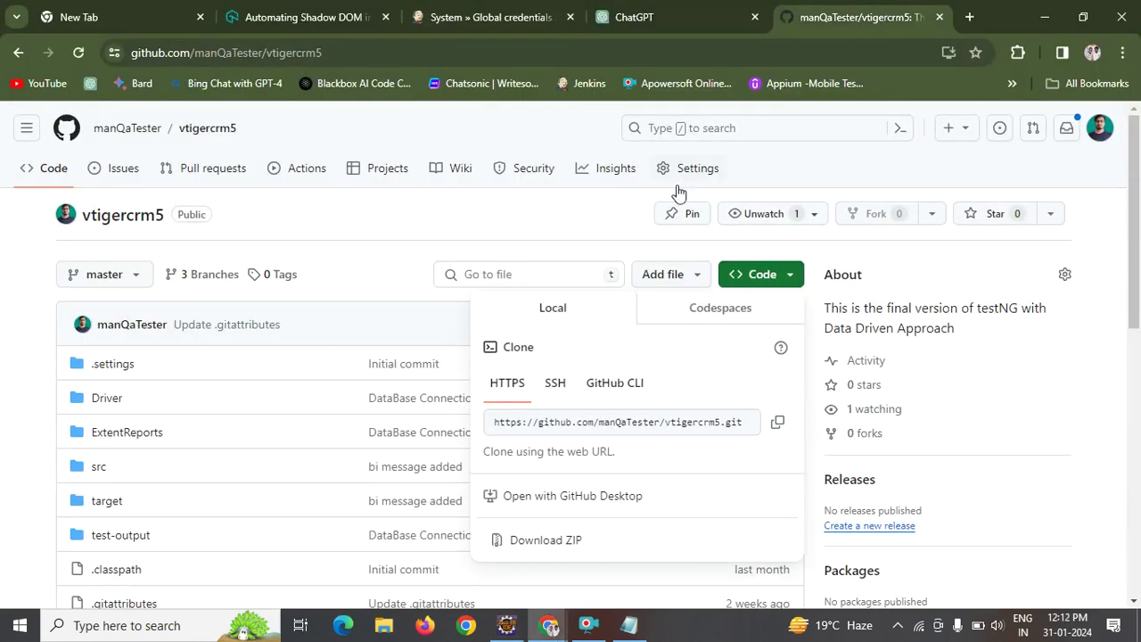
left_click(662, 18)
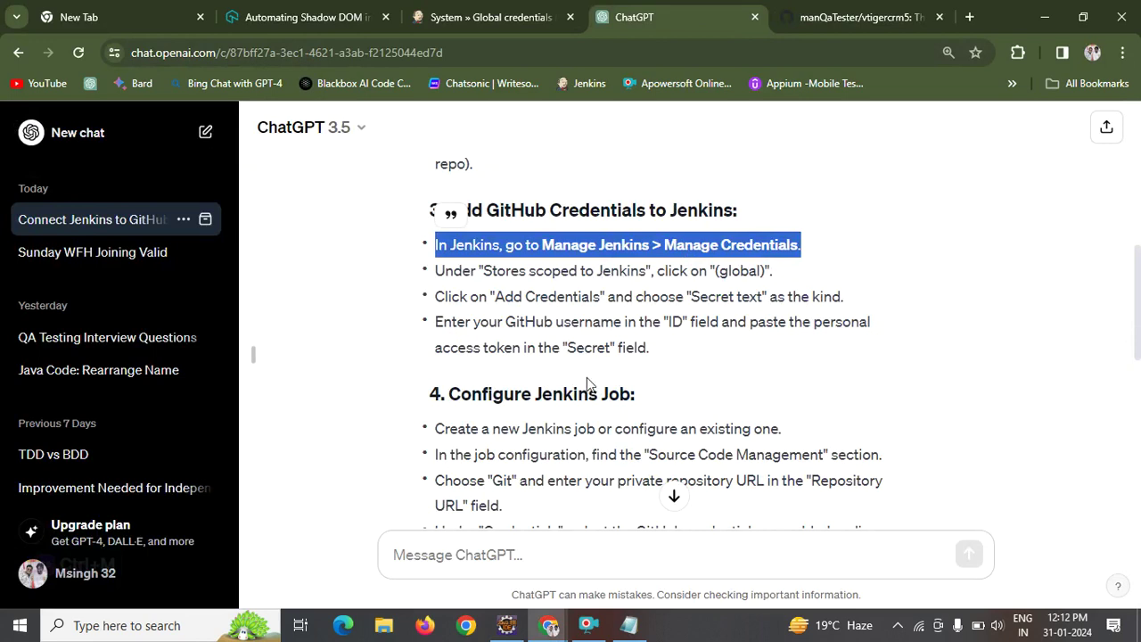
left_click(547, 475)
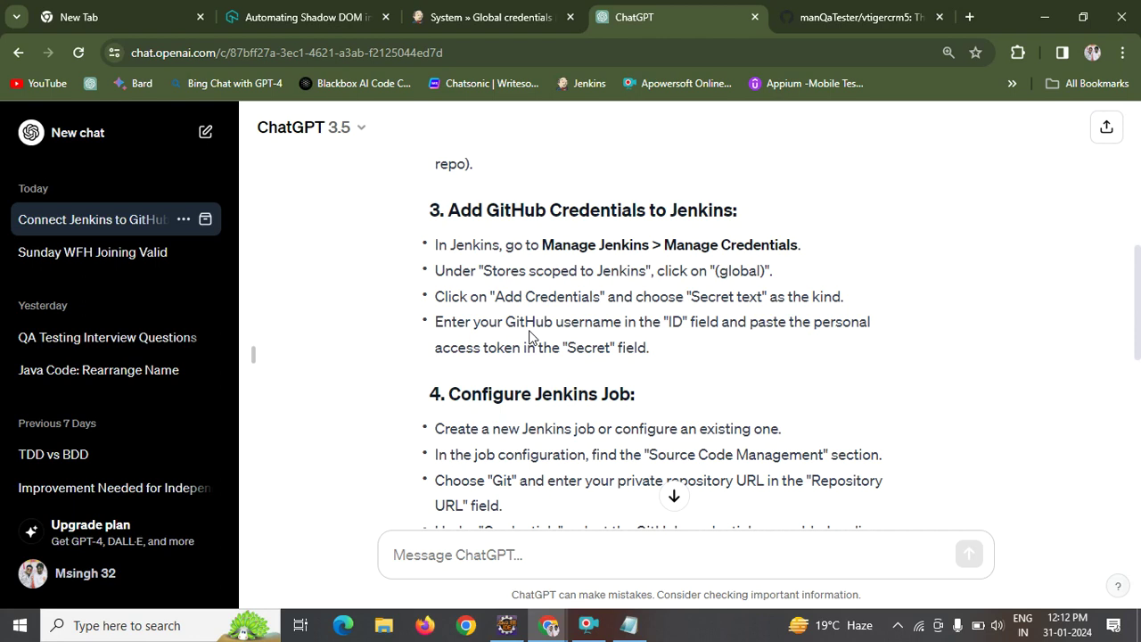
left_click(856, 18)
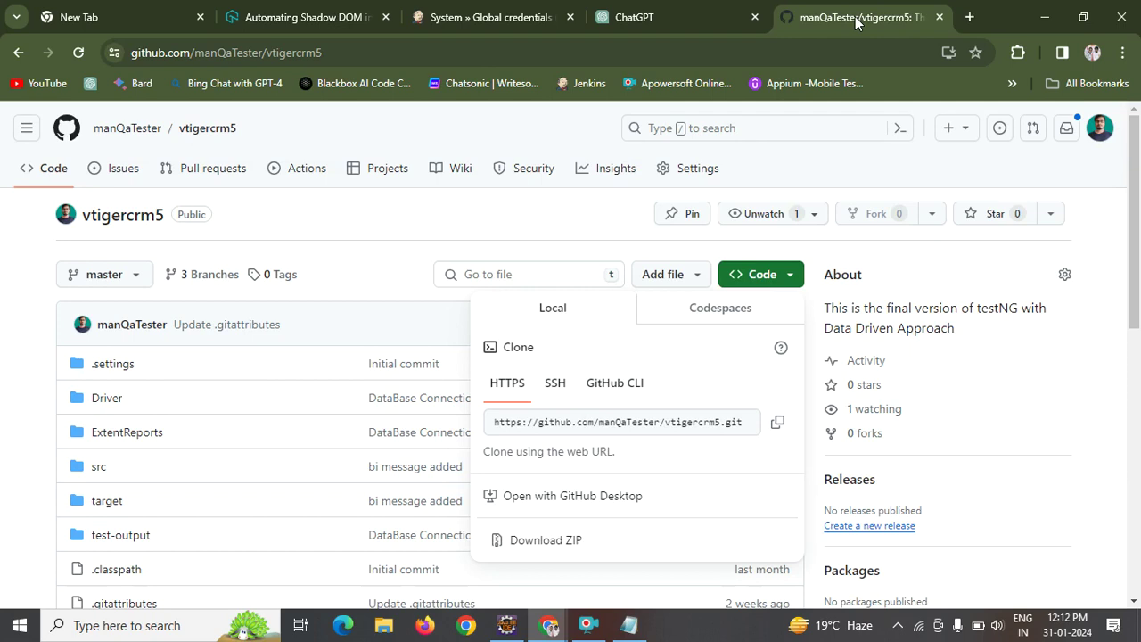
key("alt+Tab")
key("alt+Tab")
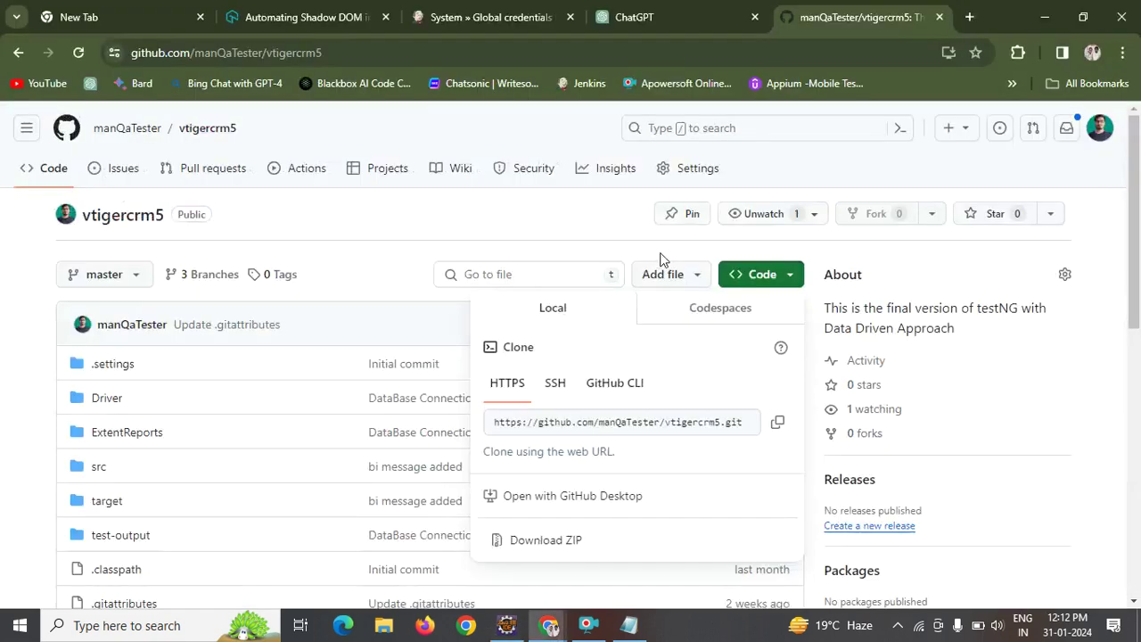
left_click(548, 19)
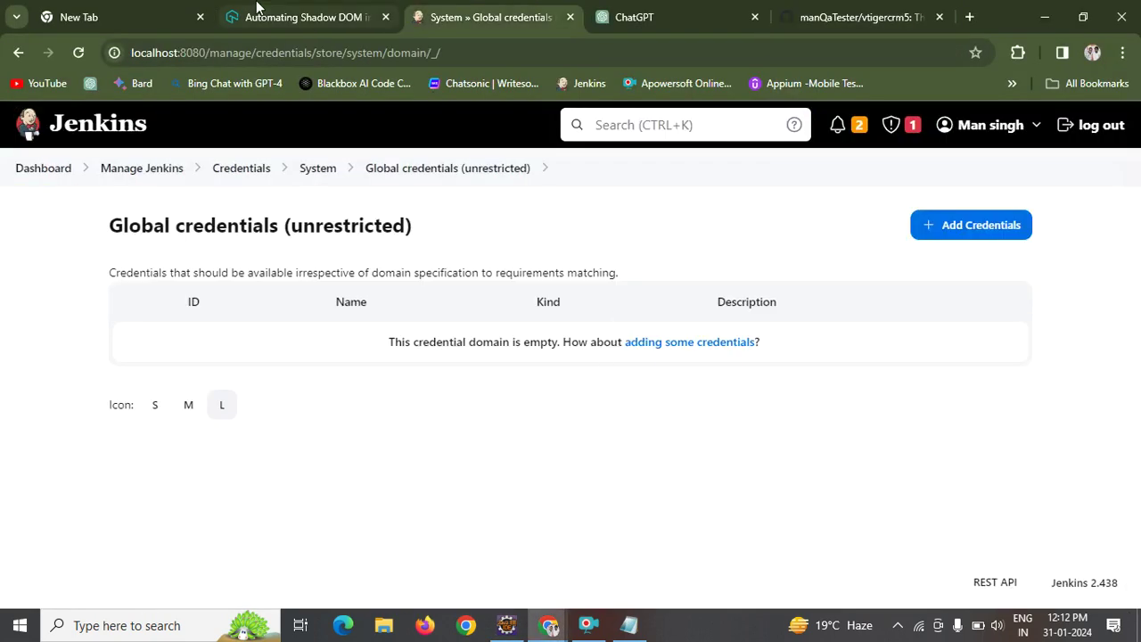
Confirm ChatGPT's Add Credentials and Secret text steps, then start adding a global credential.
left_click(722, 27)
double_click(589, 300)
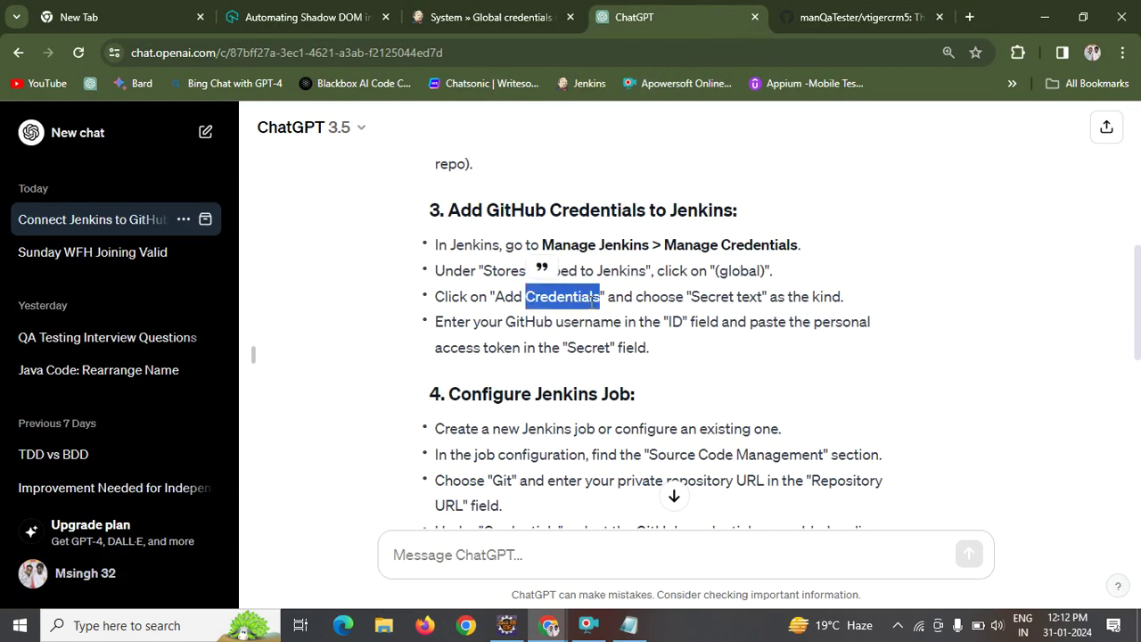
left_click(593, 303)
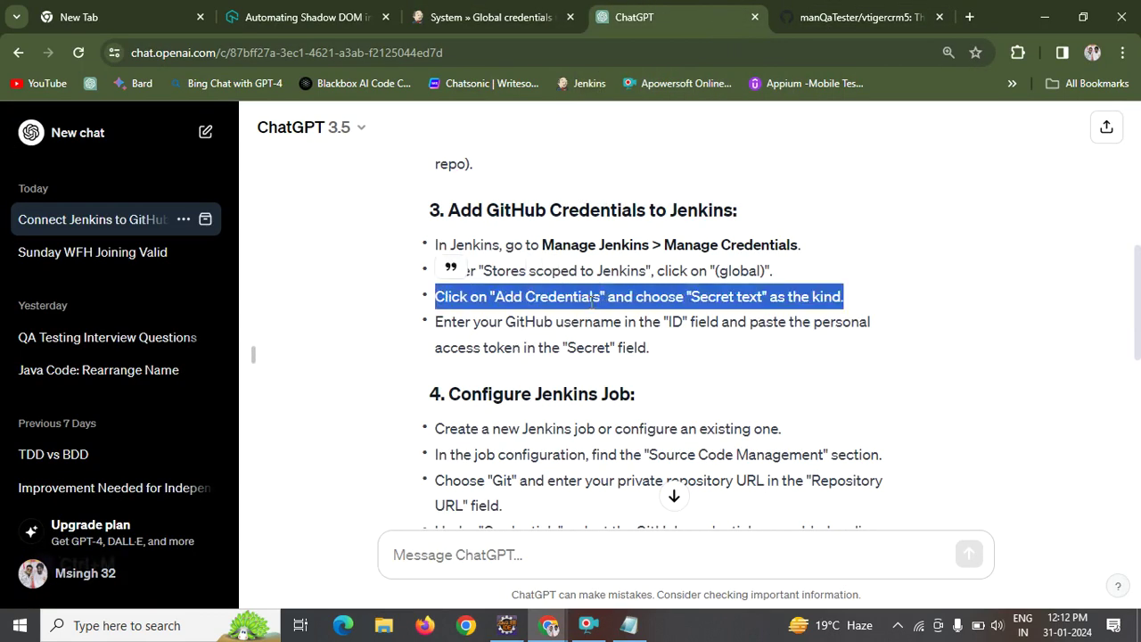
left_click(524, 277)
double_click(619, 299)
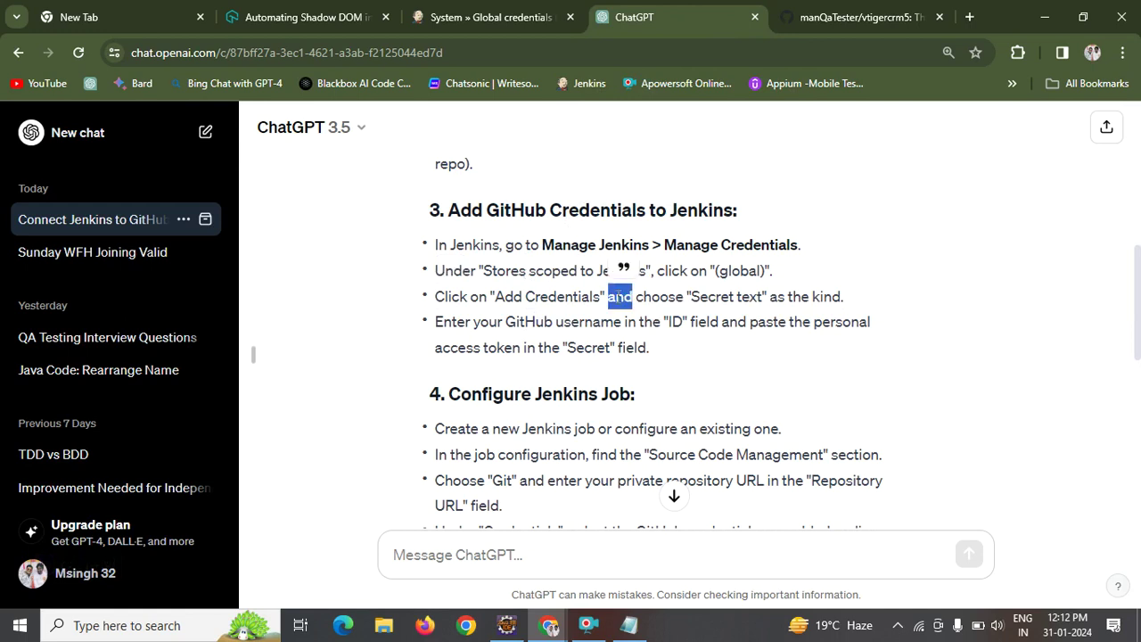
left_click(620, 299)
key("alt+Tab")
key("alt+Tab")
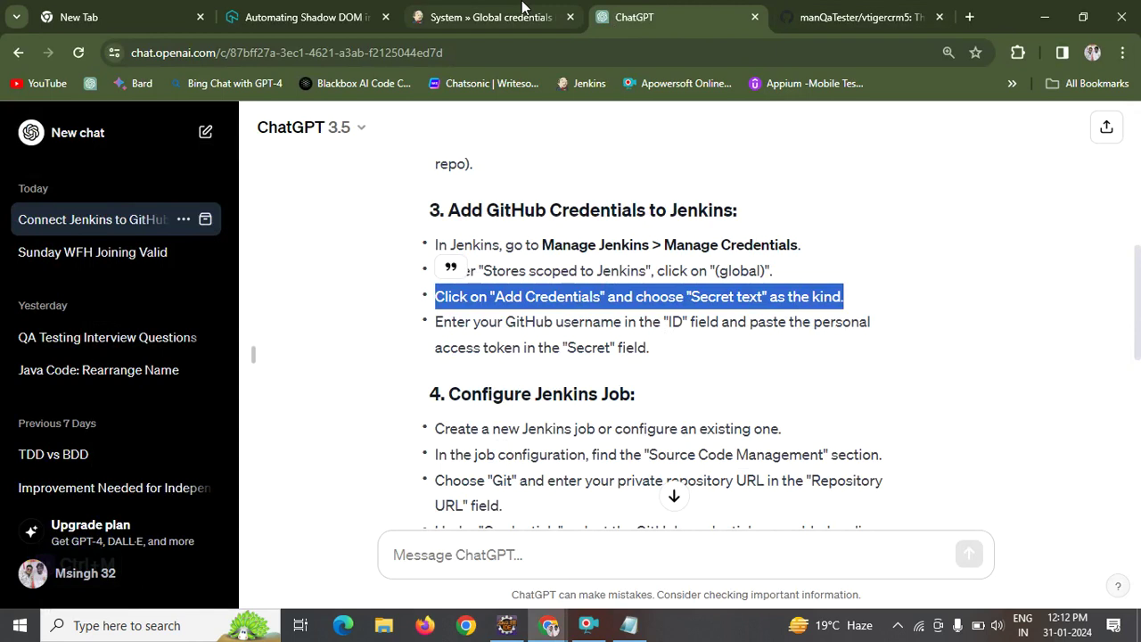
left_click(525, 11)
left_click(948, 238)
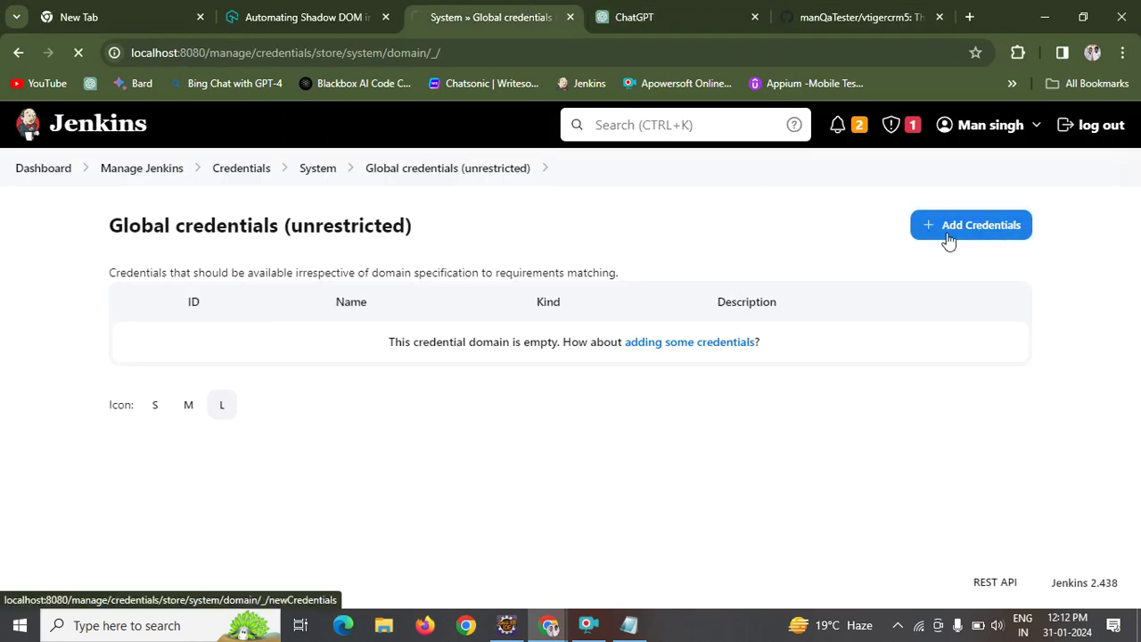
Set the new credential's Kind to Secret text and focus the Secret field.
left_click(355, 307)
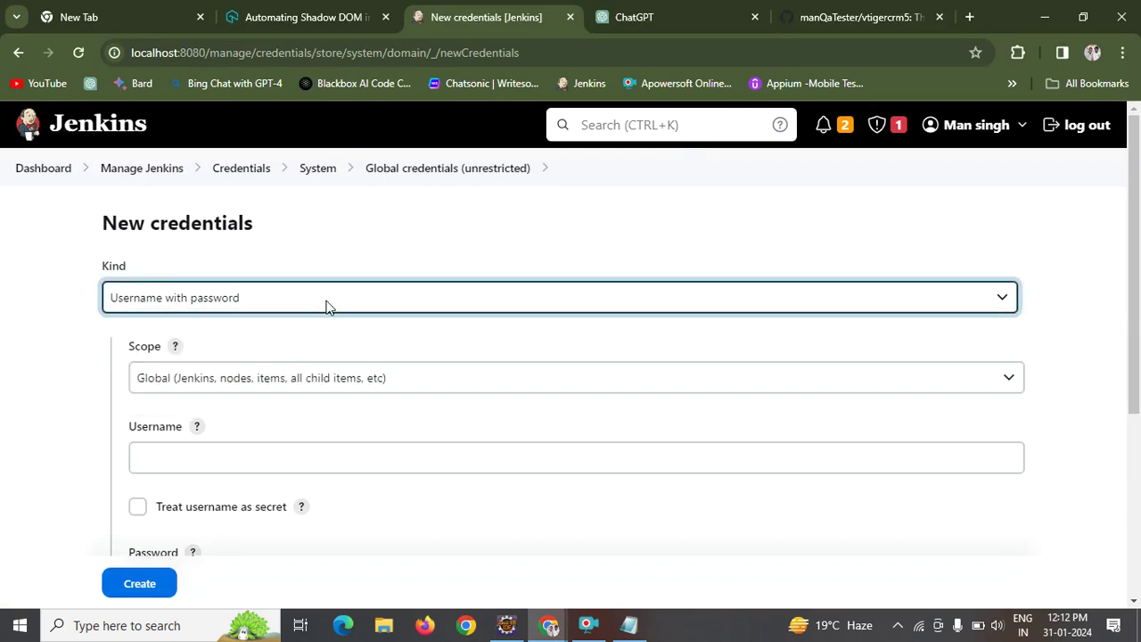
left_click(326, 306)
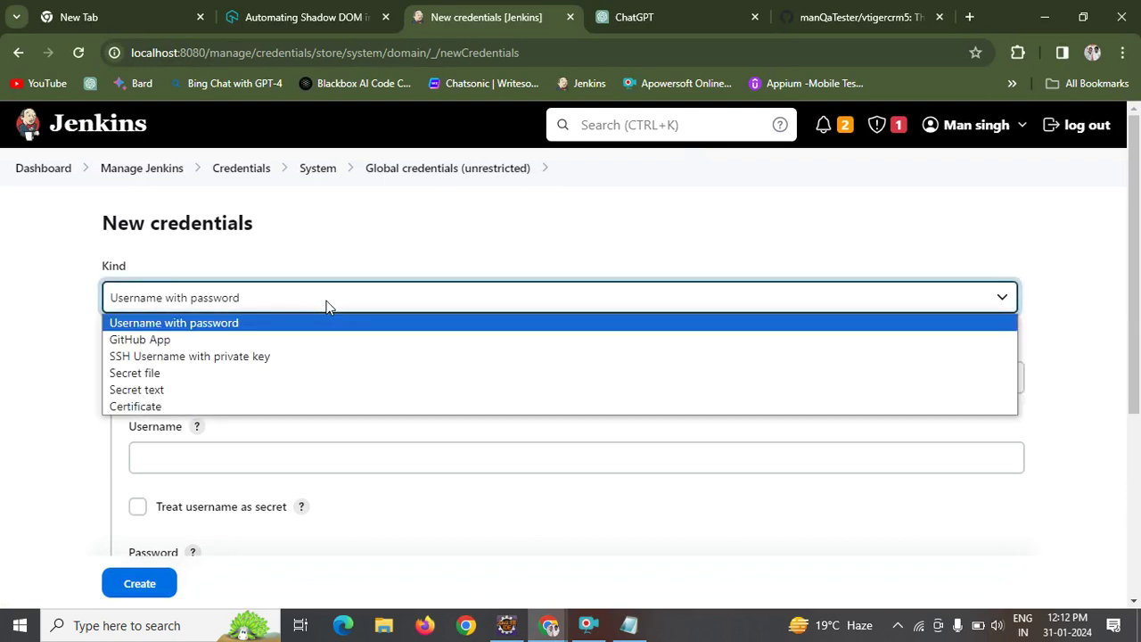
left_click(118, 393)
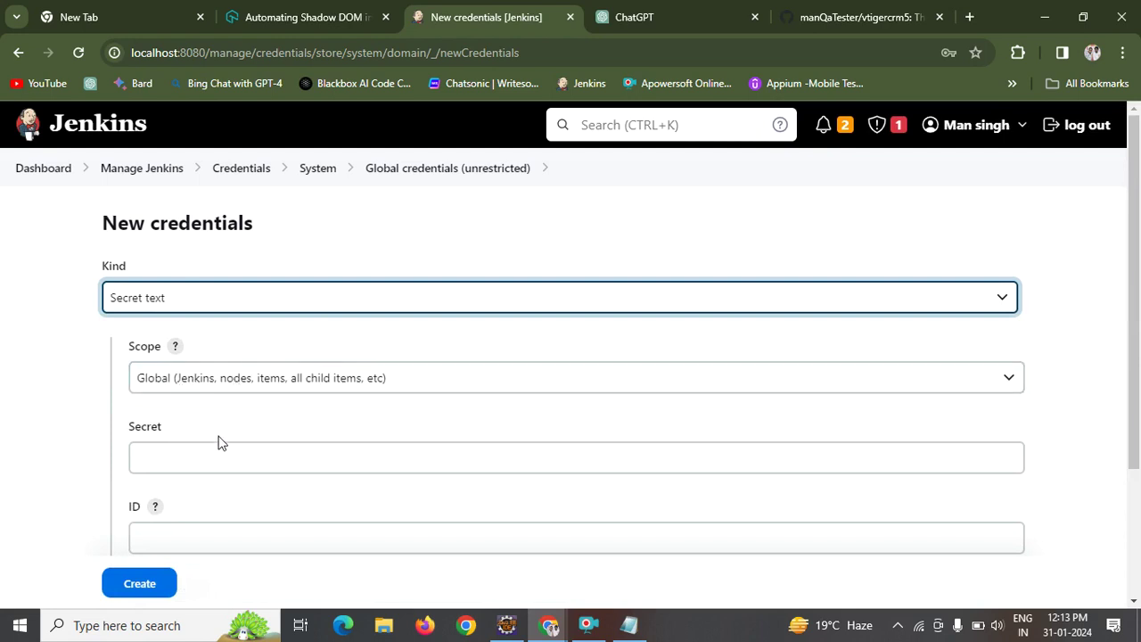
left_click(203, 464)
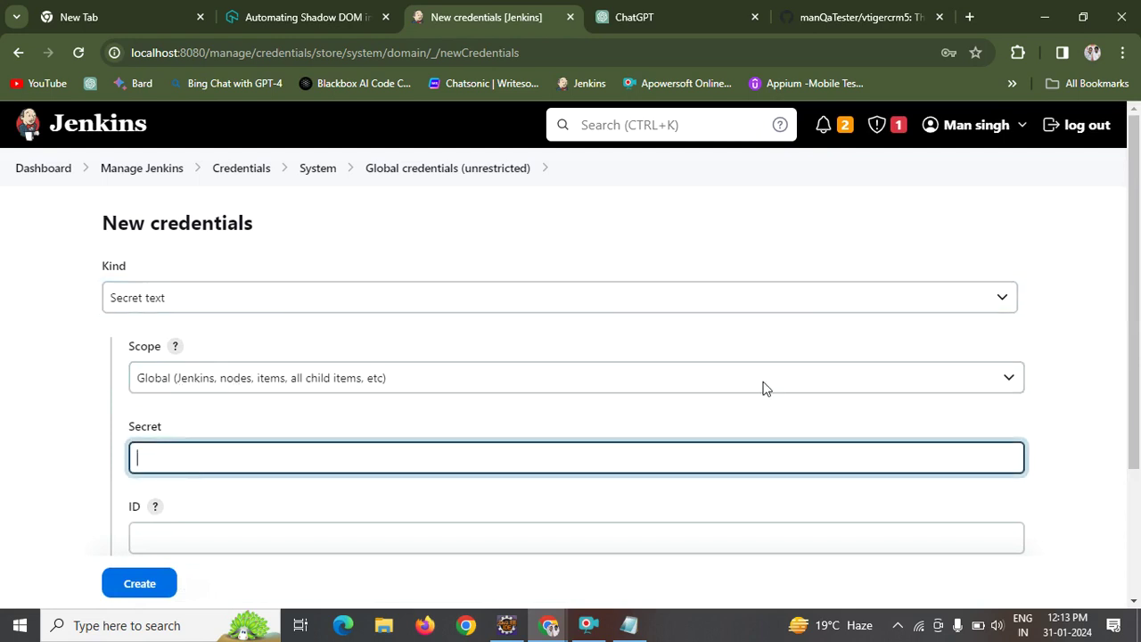
left_click_drag(1140, 326, 1122, 443)
Review ChatGPT's step on filling ID and Secret, then return to the credentials form.
key("alt+Tab")
key("alt+Tab")
key("alt+Tab")
key("alt+Tab")
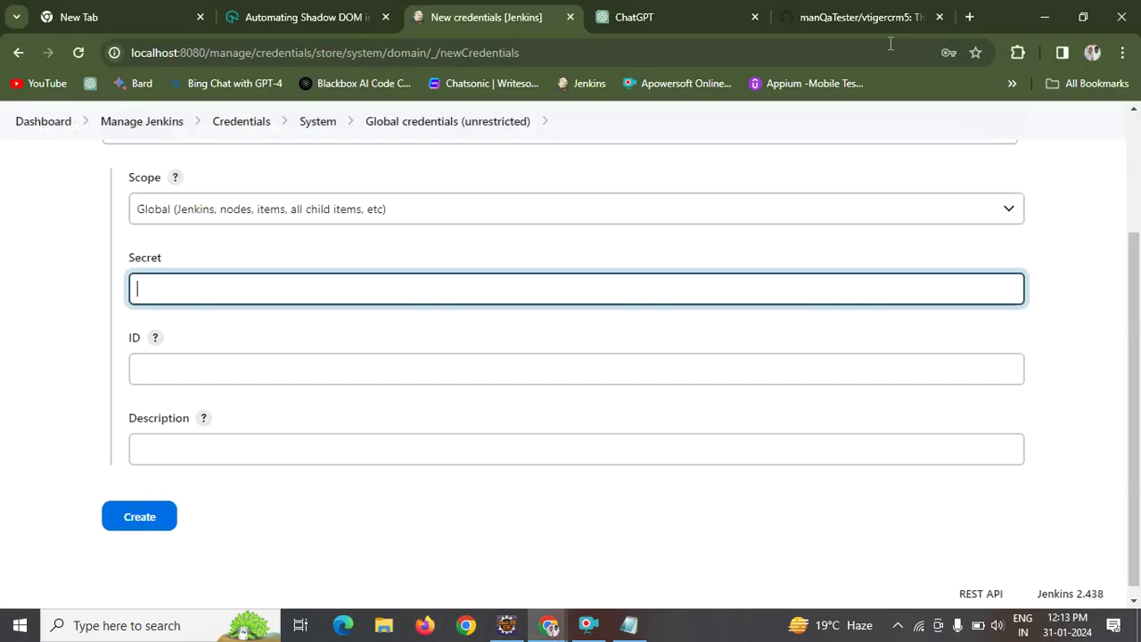
left_click(879, 18)
left_click(673, 16)
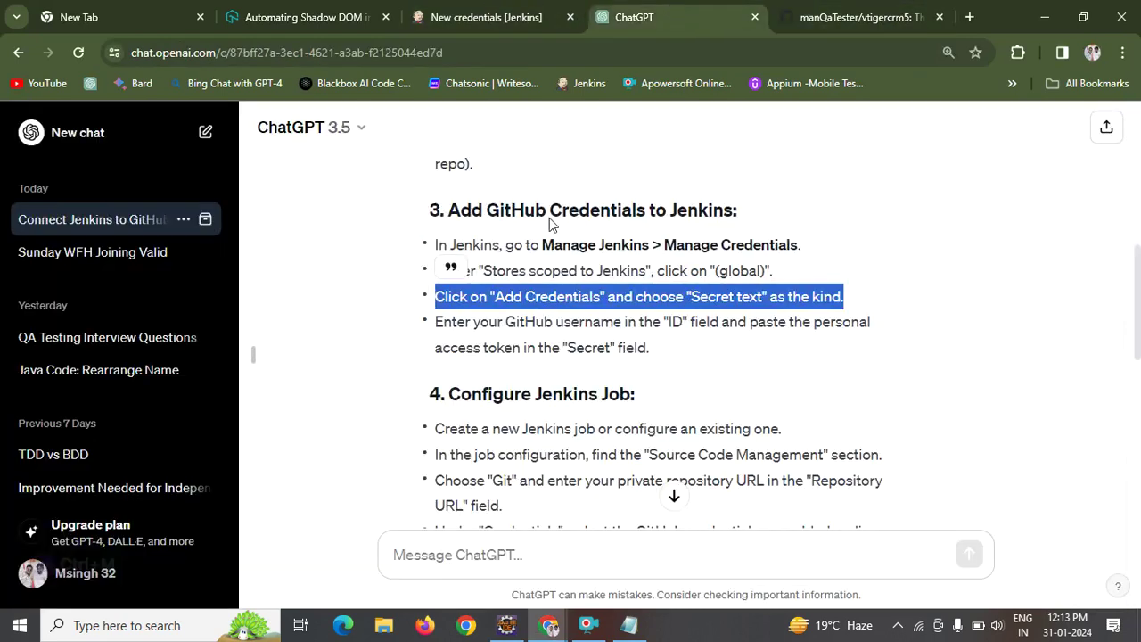
left_click(606, 343)
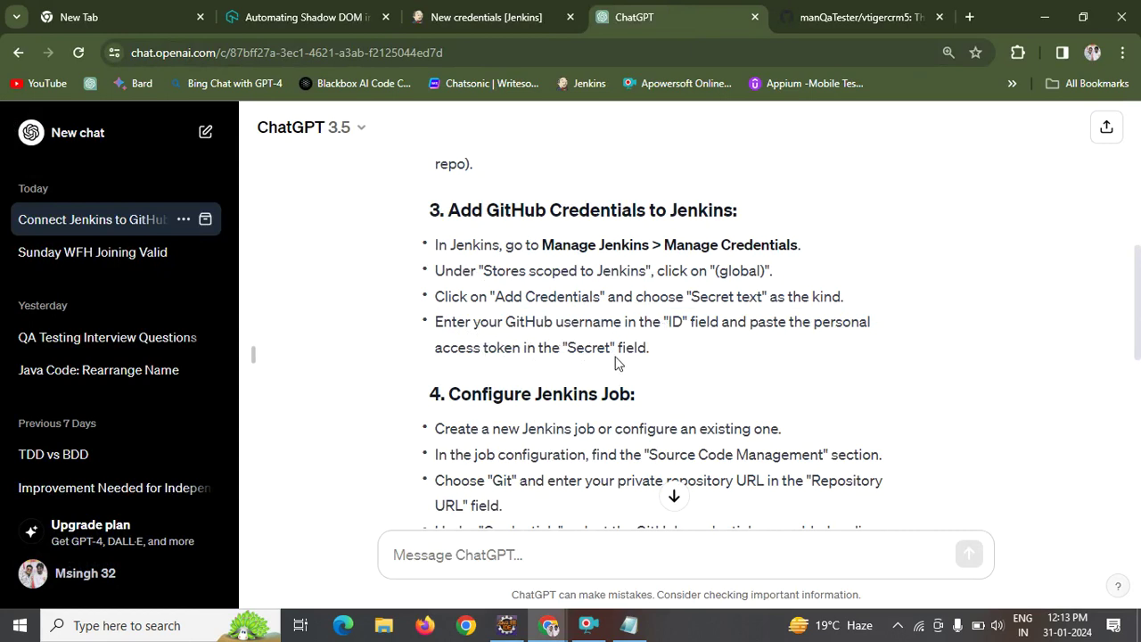
key("alt+Tab")
key("alt+Tab")
left_click(527, 20)
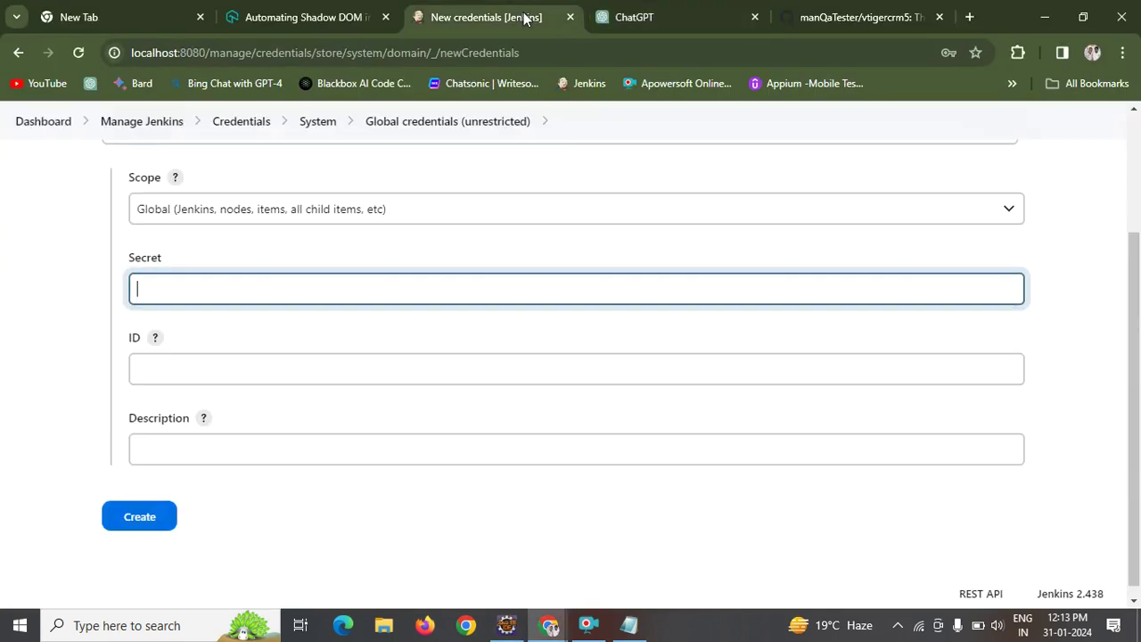
Fill the credential ID with the GitHub username from the autofill suggestion.
left_click(166, 373)
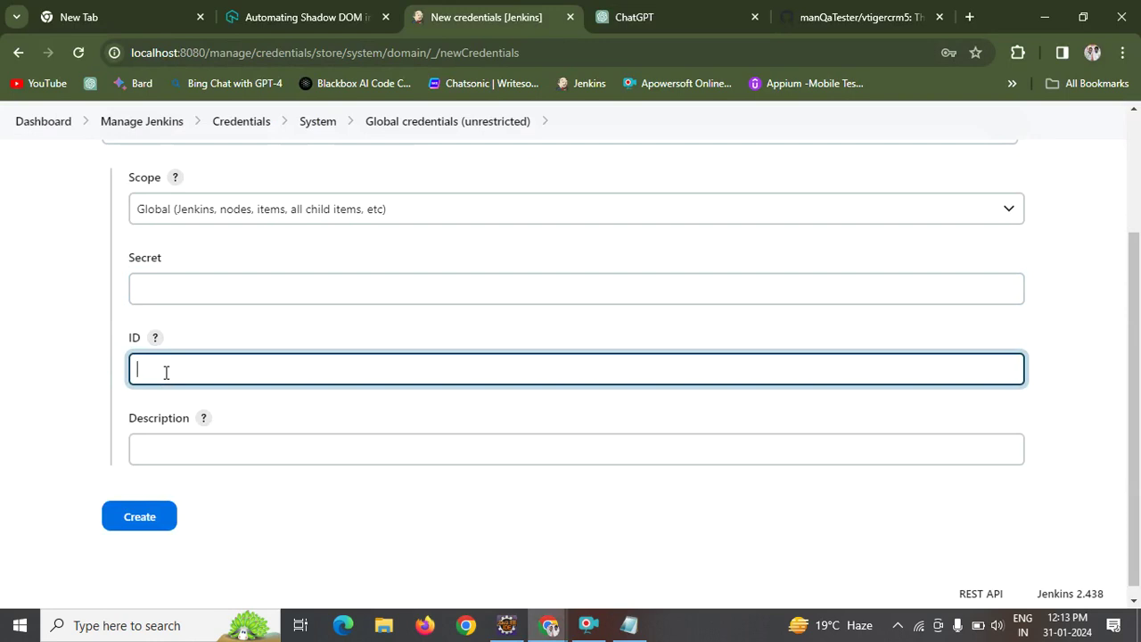
type("man")
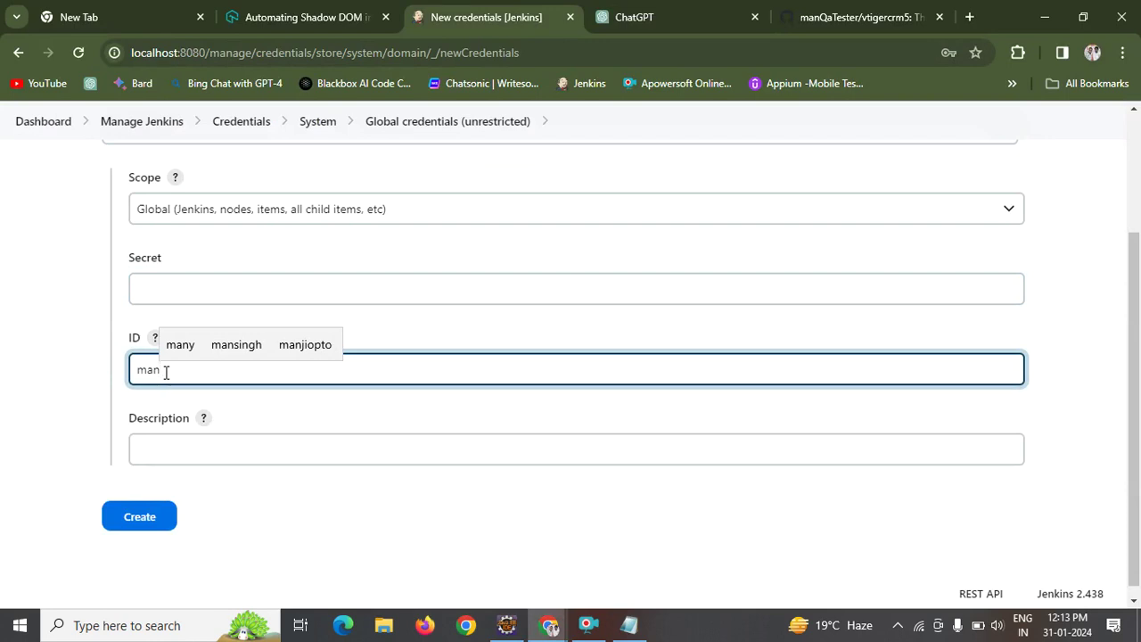
type("Q")
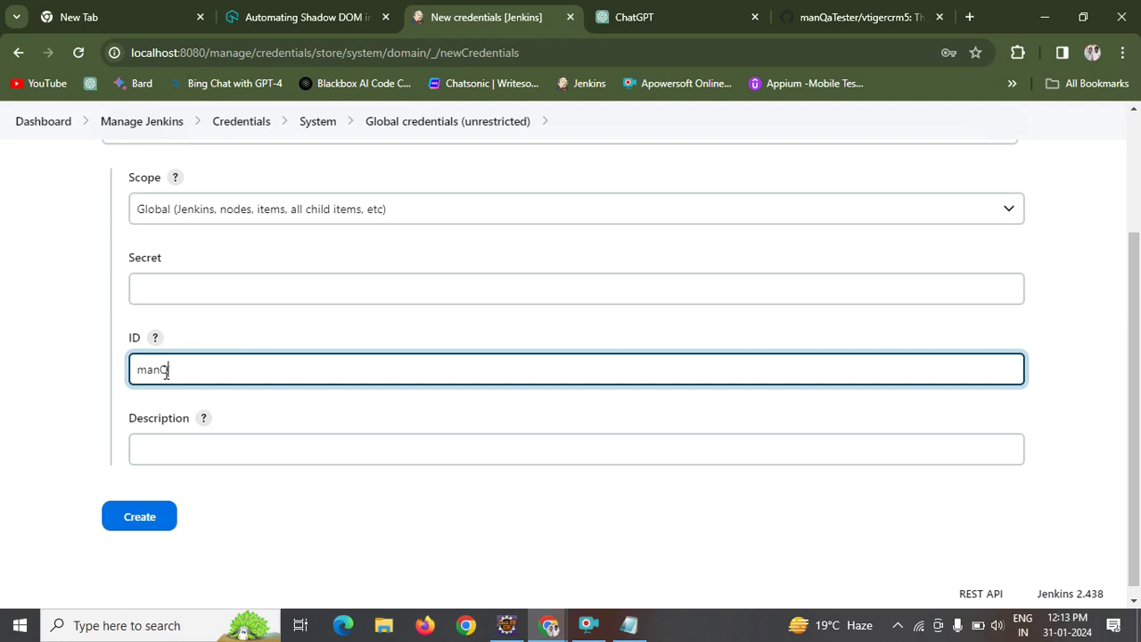
type("A")
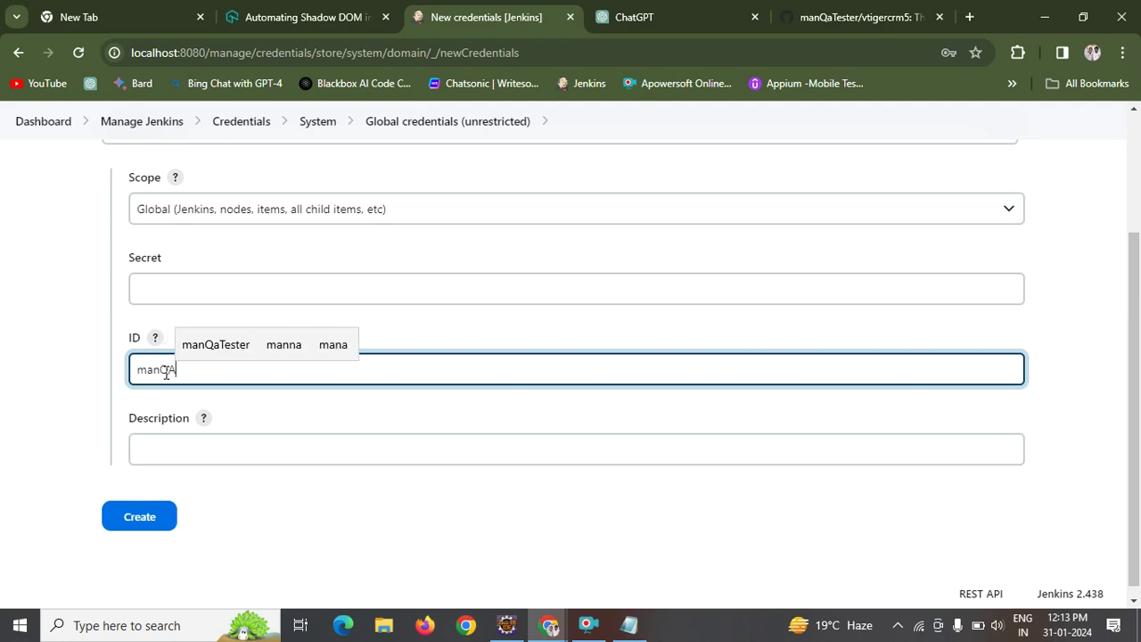
left_click(209, 346)
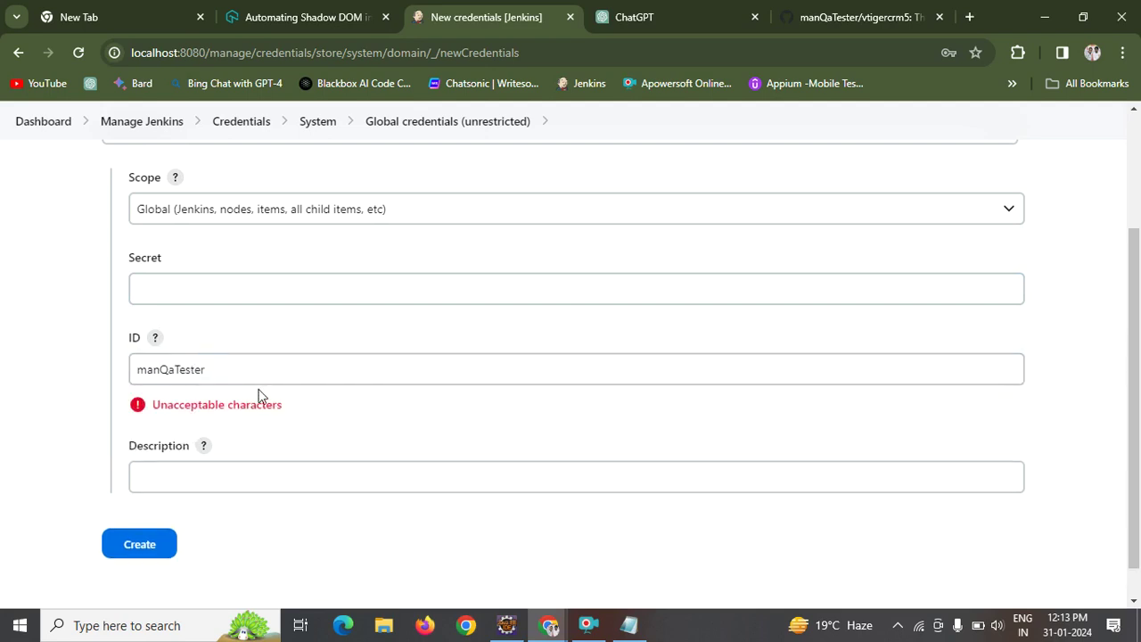
Clear the ID field's warning, focus the Secret field, and reopen the ChatGPT instructions.
left_click(198, 290)
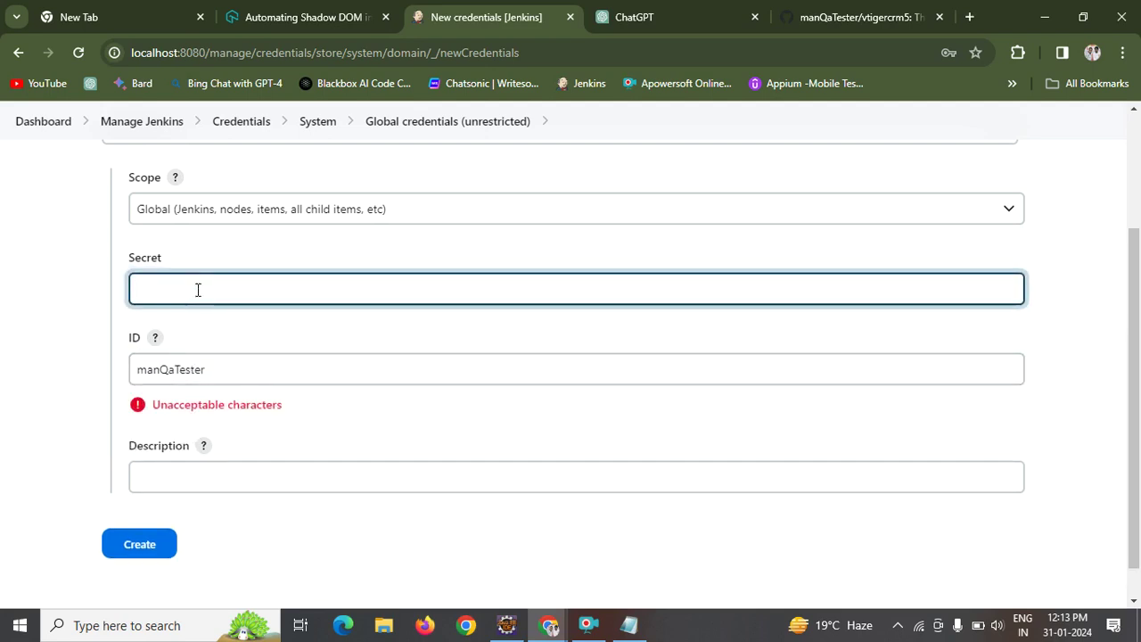
left_click(224, 371)
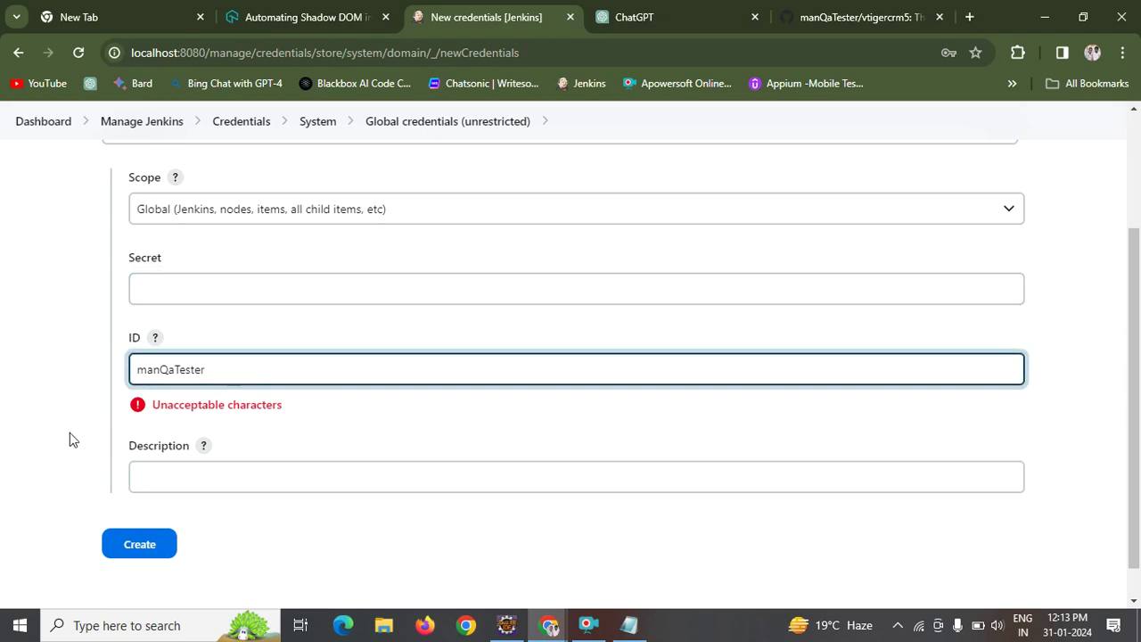
left_click(37, 424)
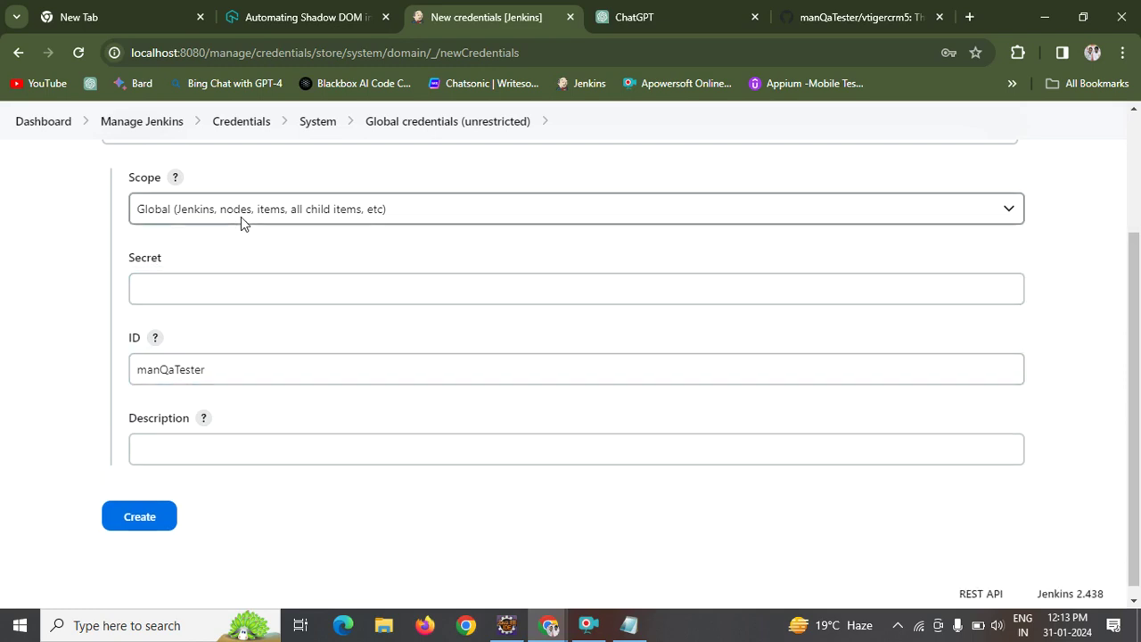
left_click(143, 290)
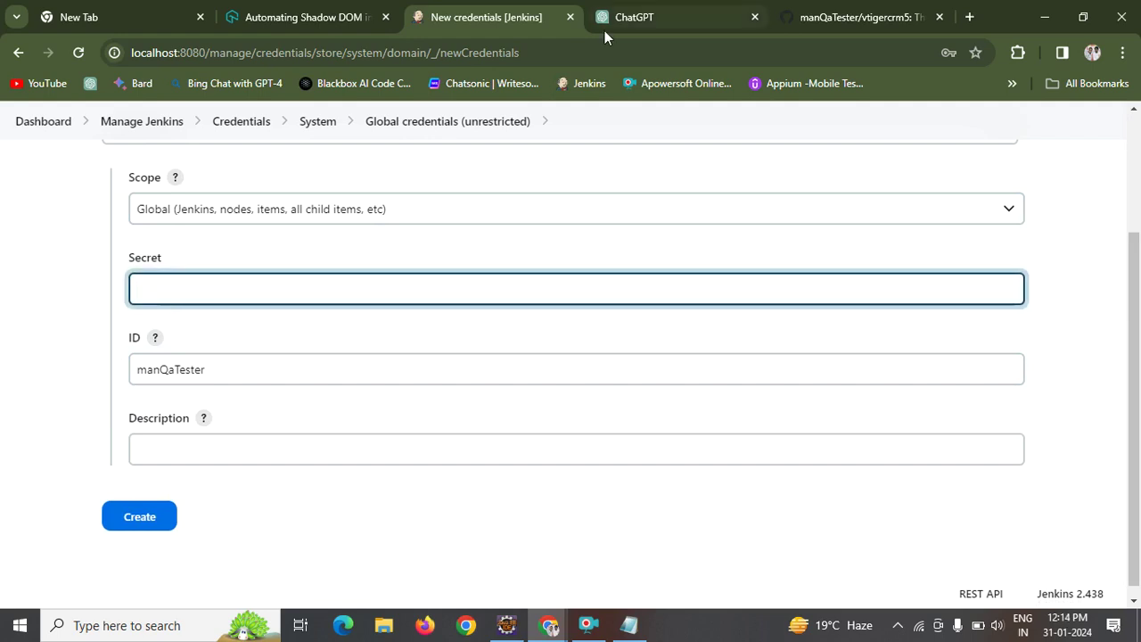
left_click(688, 22)
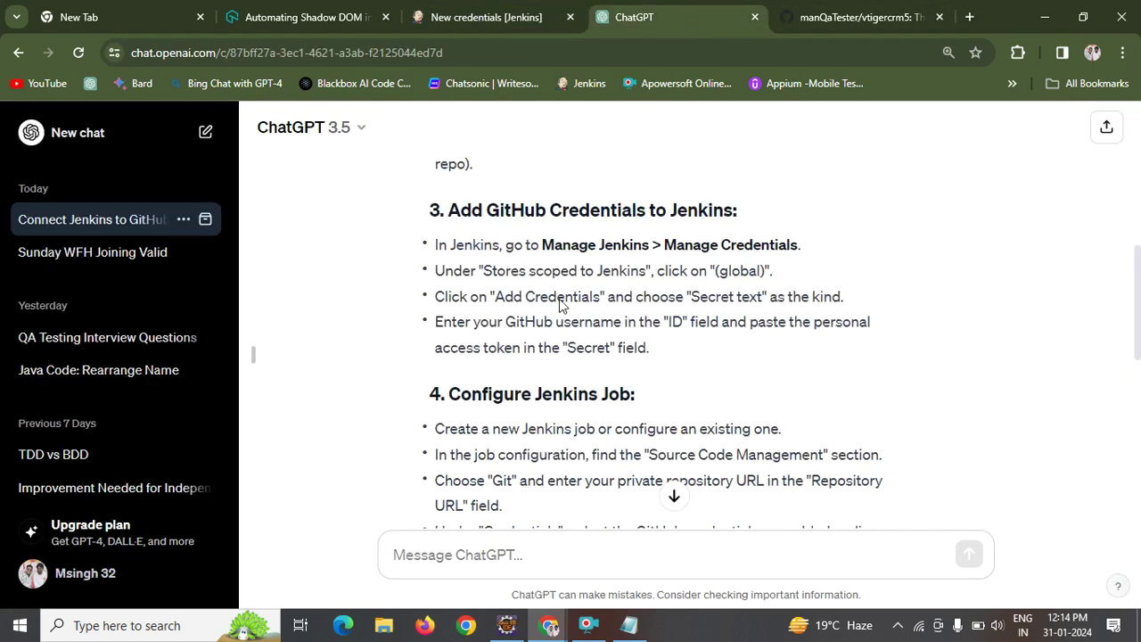
Review ChatGPT's token-creation section, then open and cancel the vtigercrm5 About settings on GitHub.
scroll(604, 238, "up", 2)
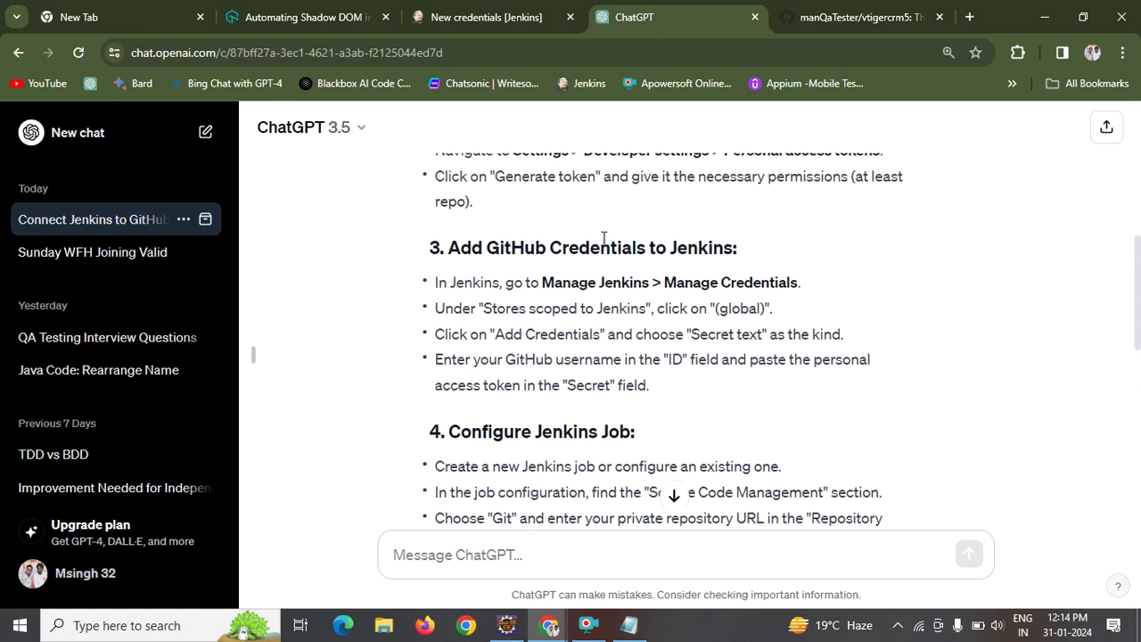
scroll(604, 244, "up", 1)
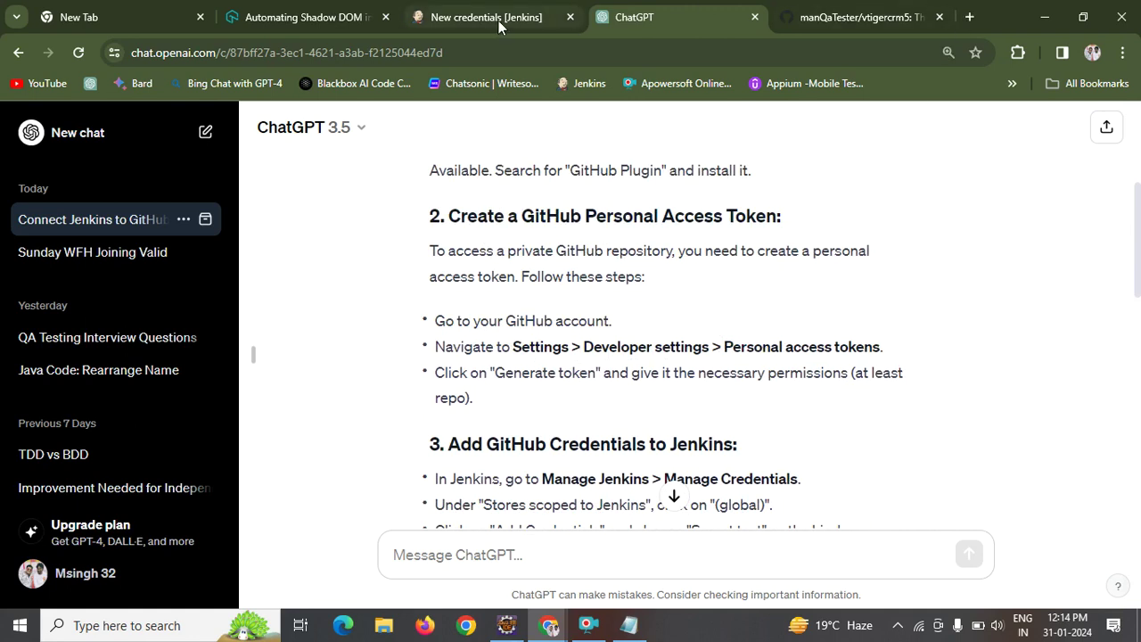
left_click(880, 19)
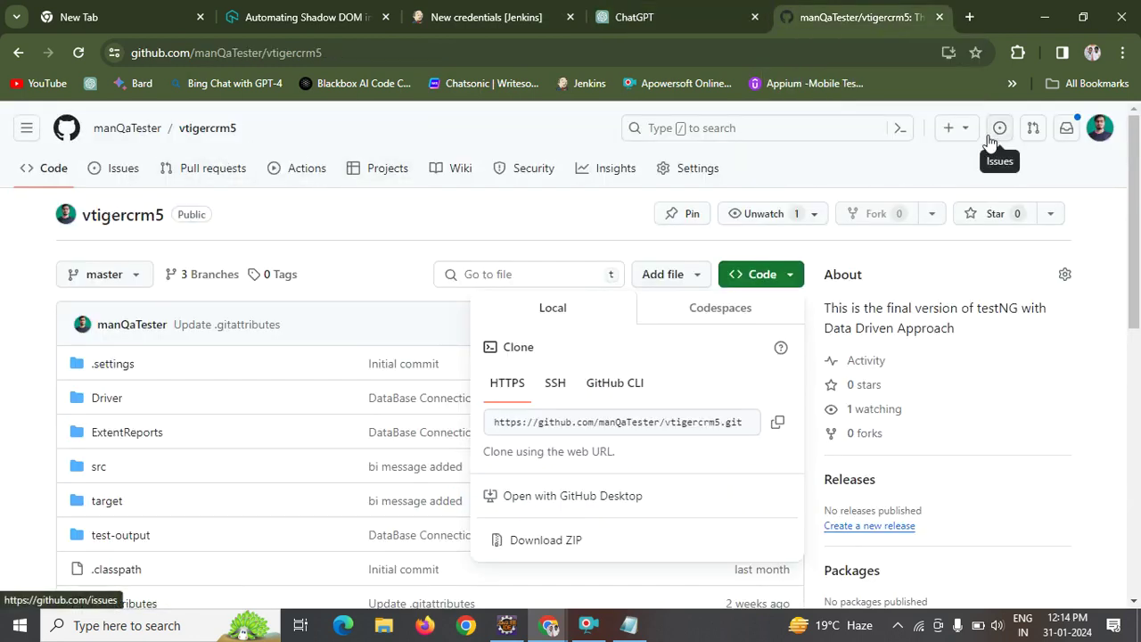
left_click(1065, 278)
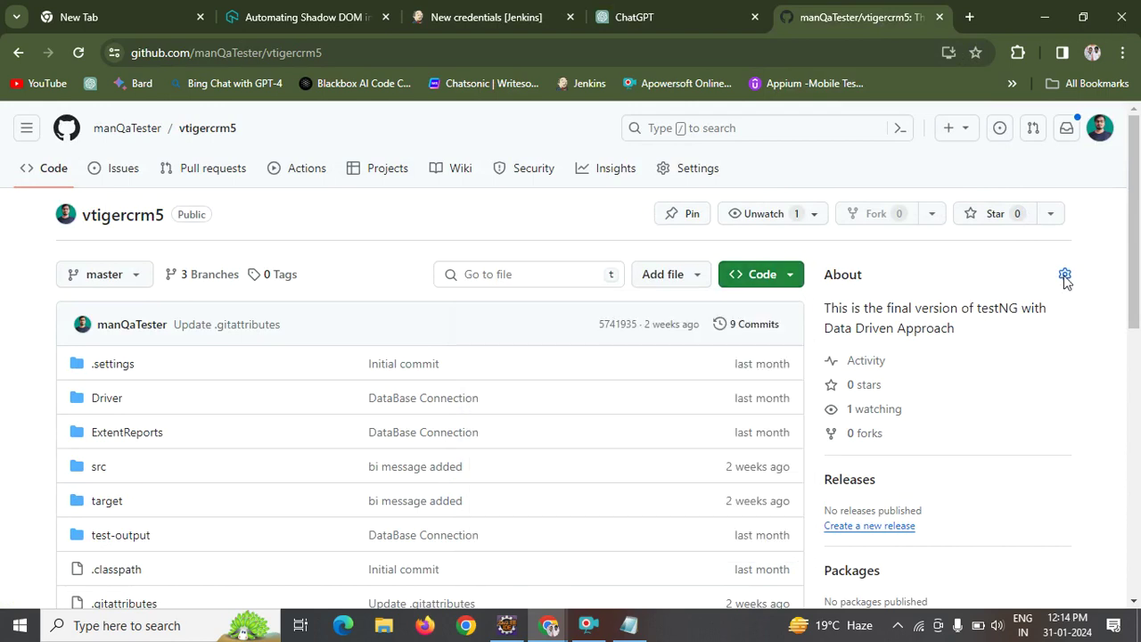
left_click(918, 160)
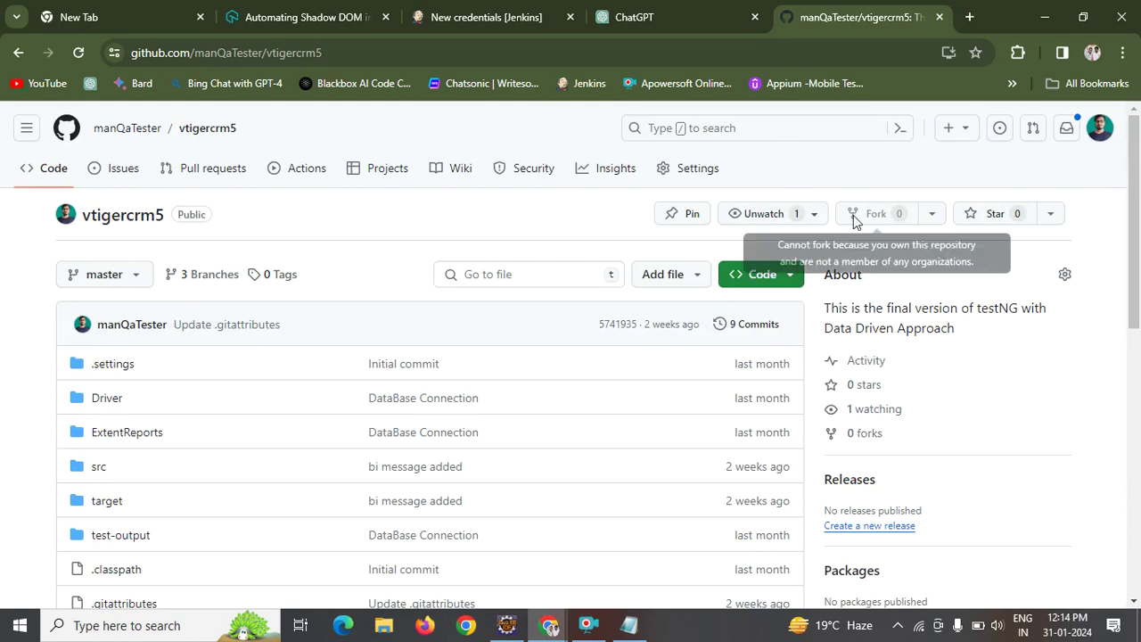
Open the vtigercrm5 repository's Settings, landing on General with default branch master.
left_click(815, 214)
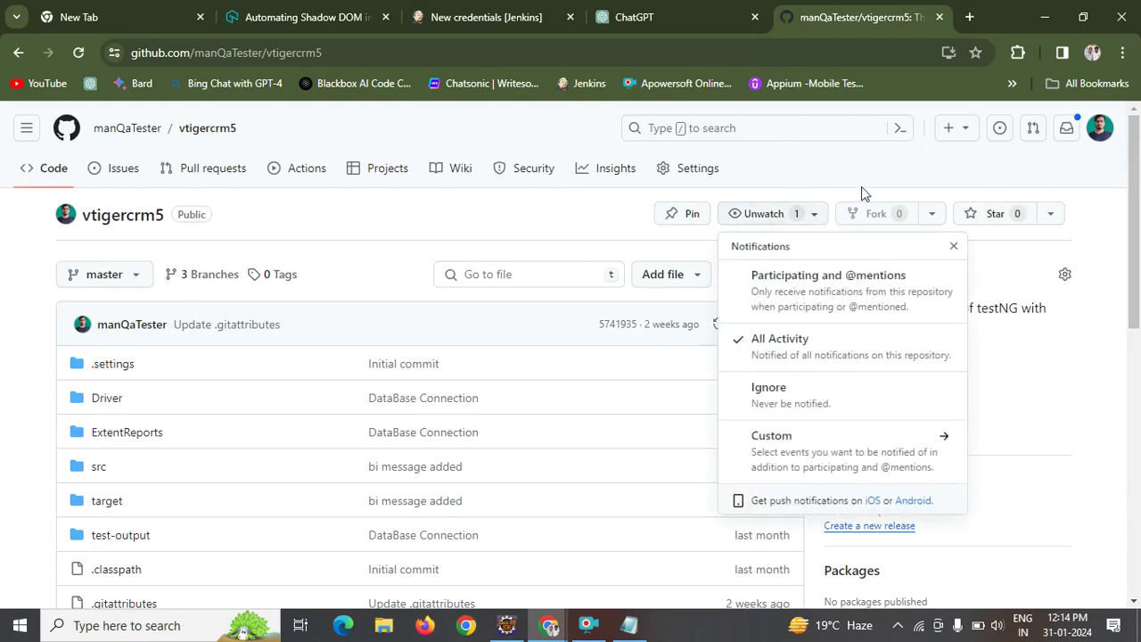
left_click(672, 183)
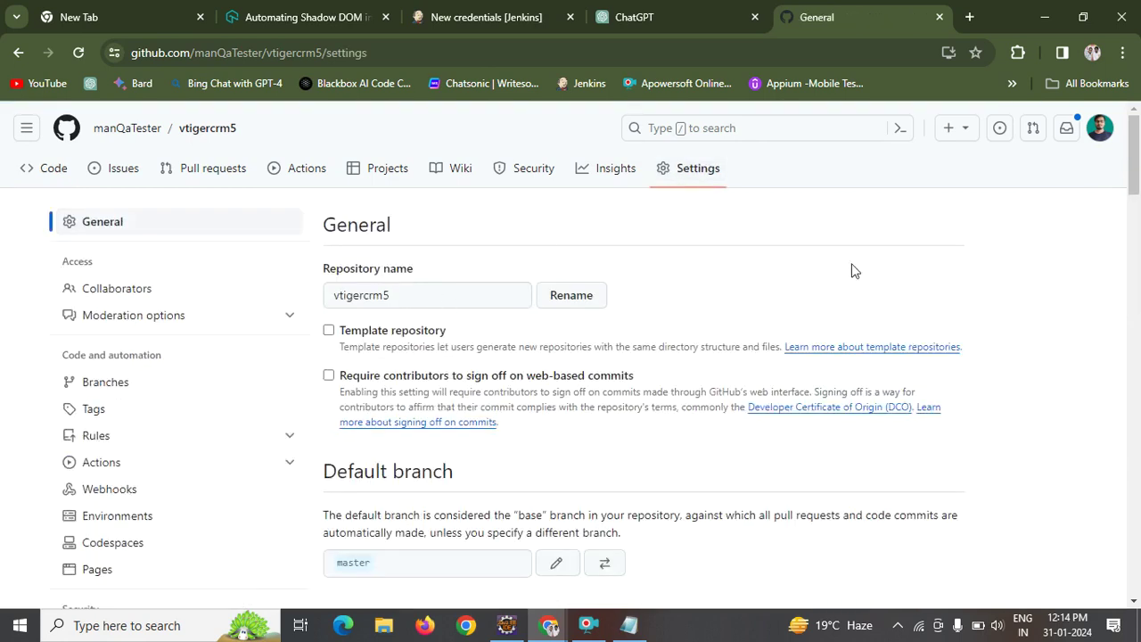
left_click_drag(1134, 179, 1116, 252)
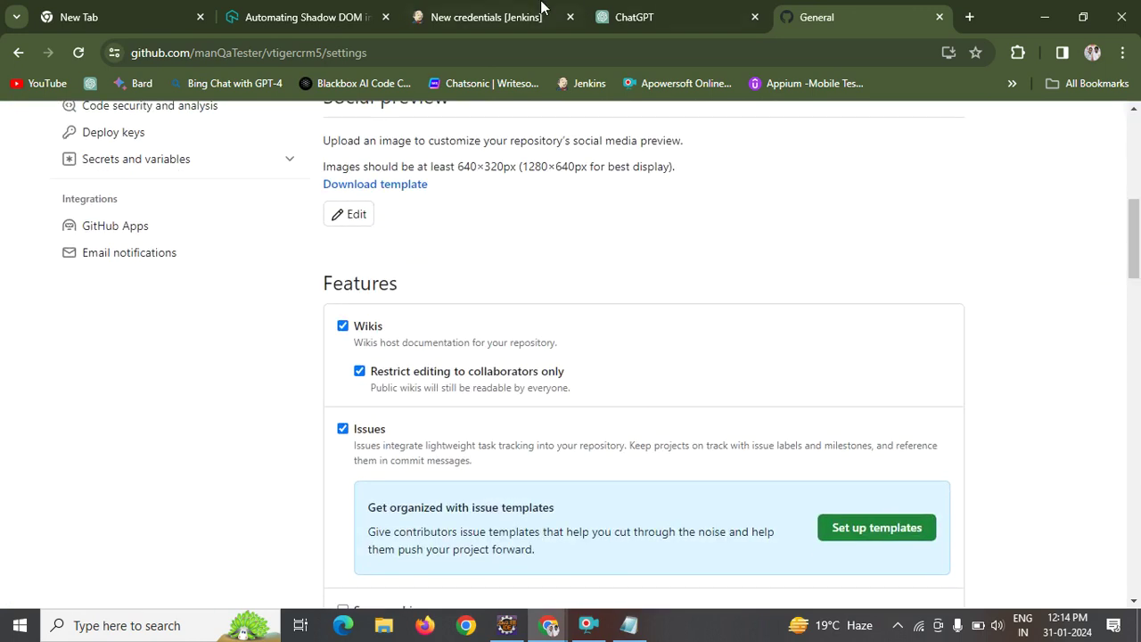
left_click(441, 15)
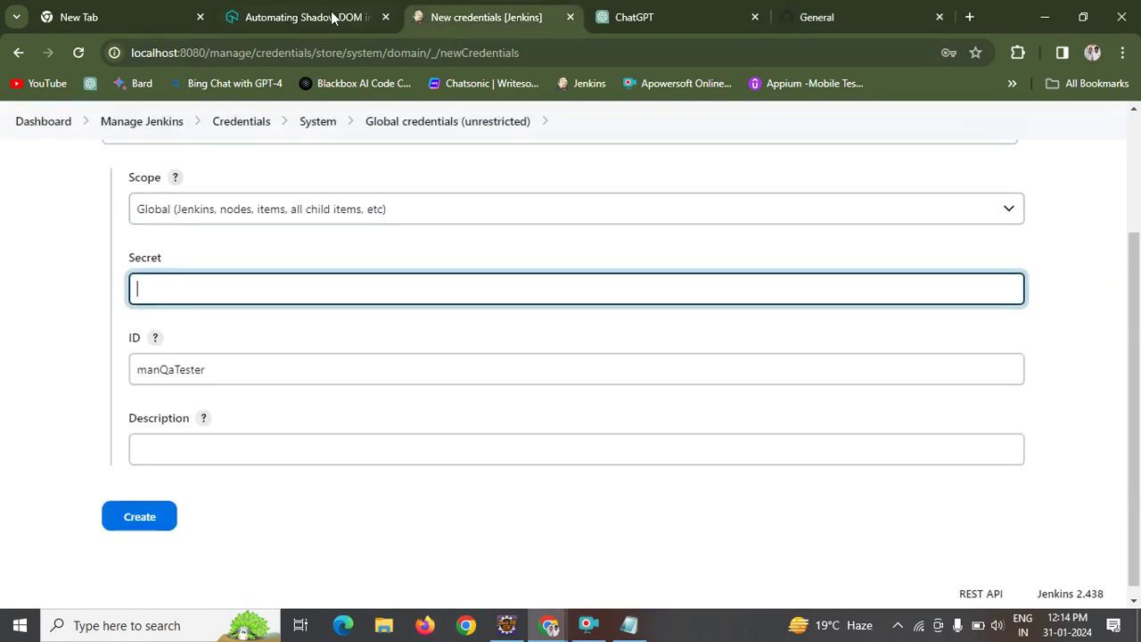
left_click(675, 9)
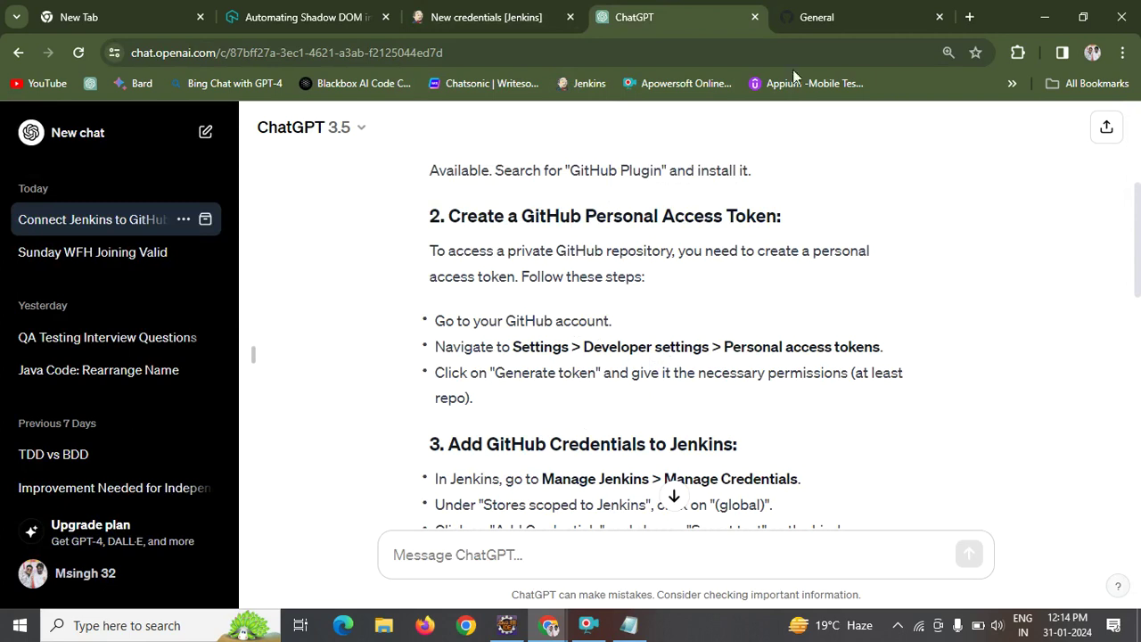
left_click(859, 8)
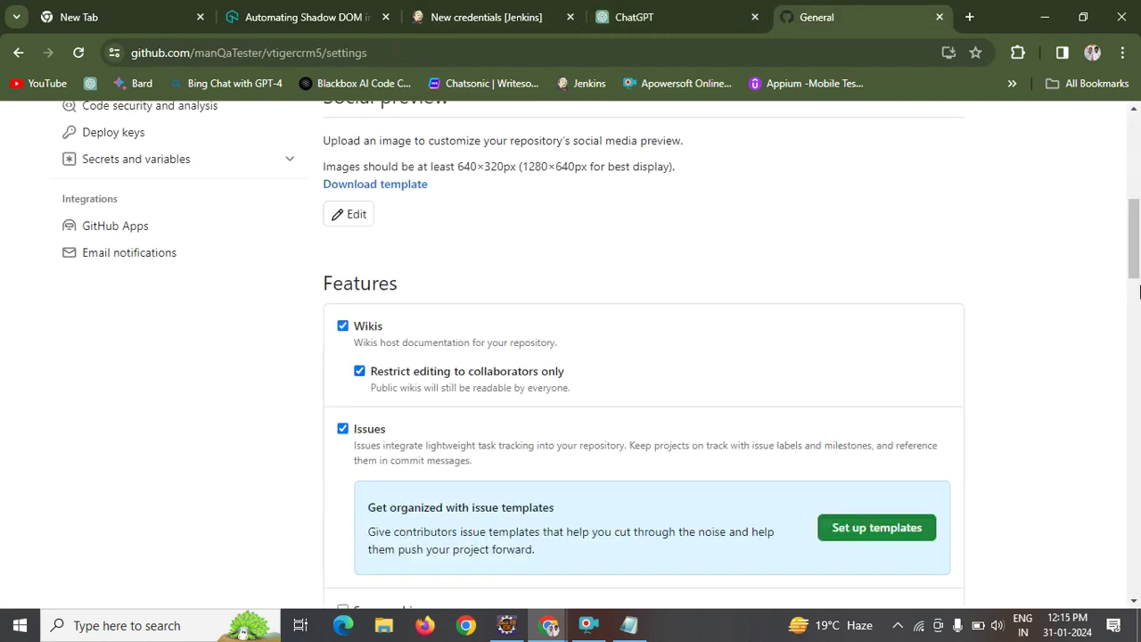
left_click_drag(1135, 245, 1090, 391)
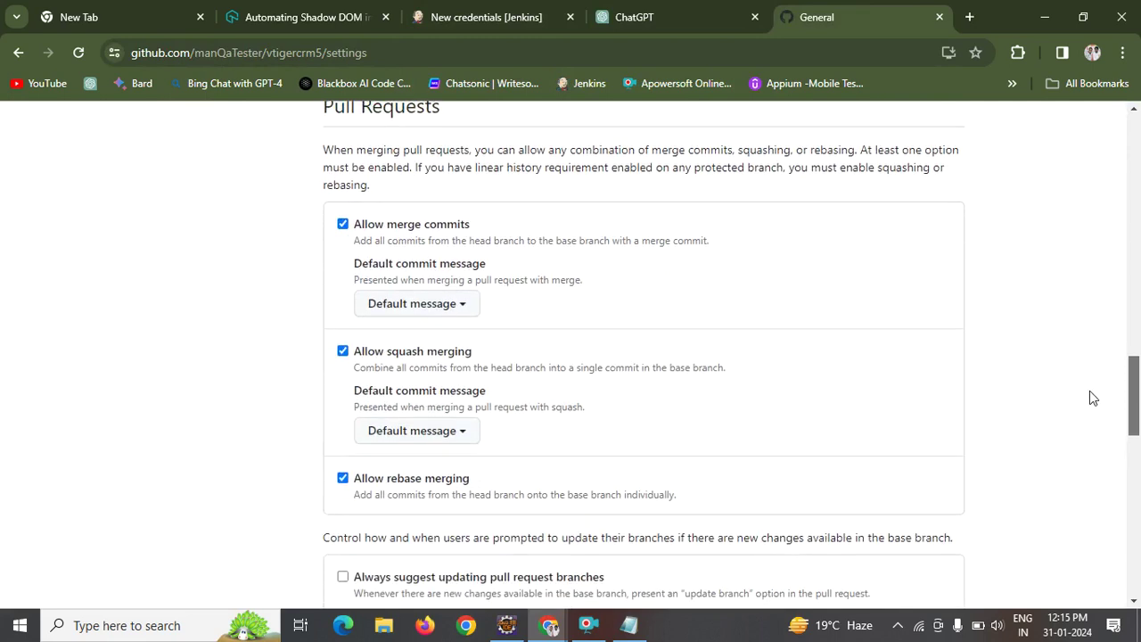
key("ctrl+f")
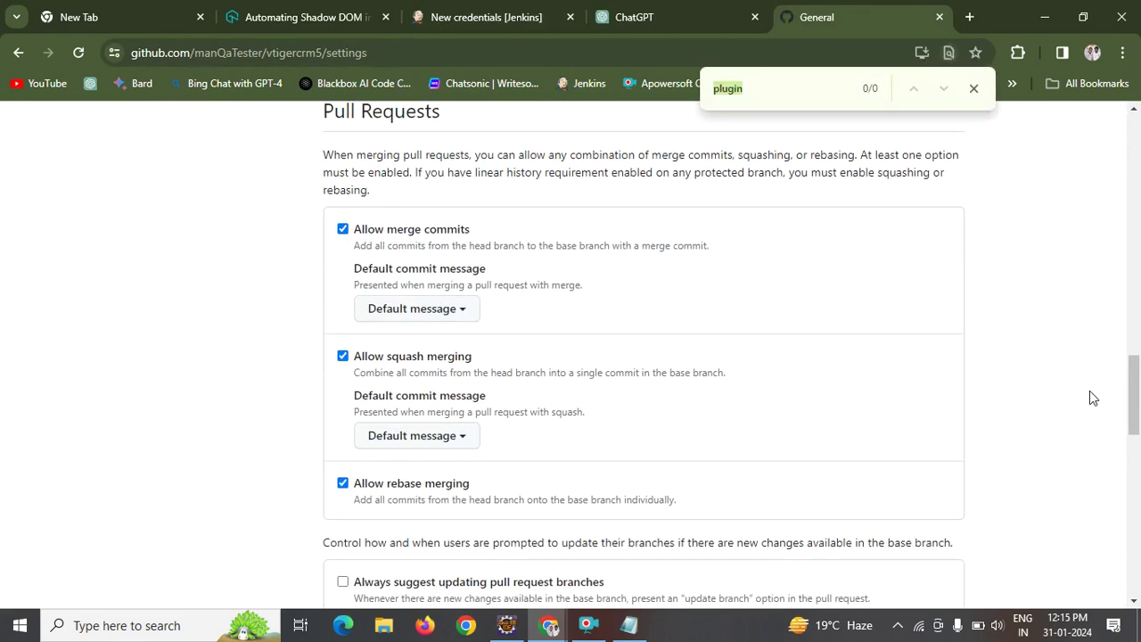
type("de")
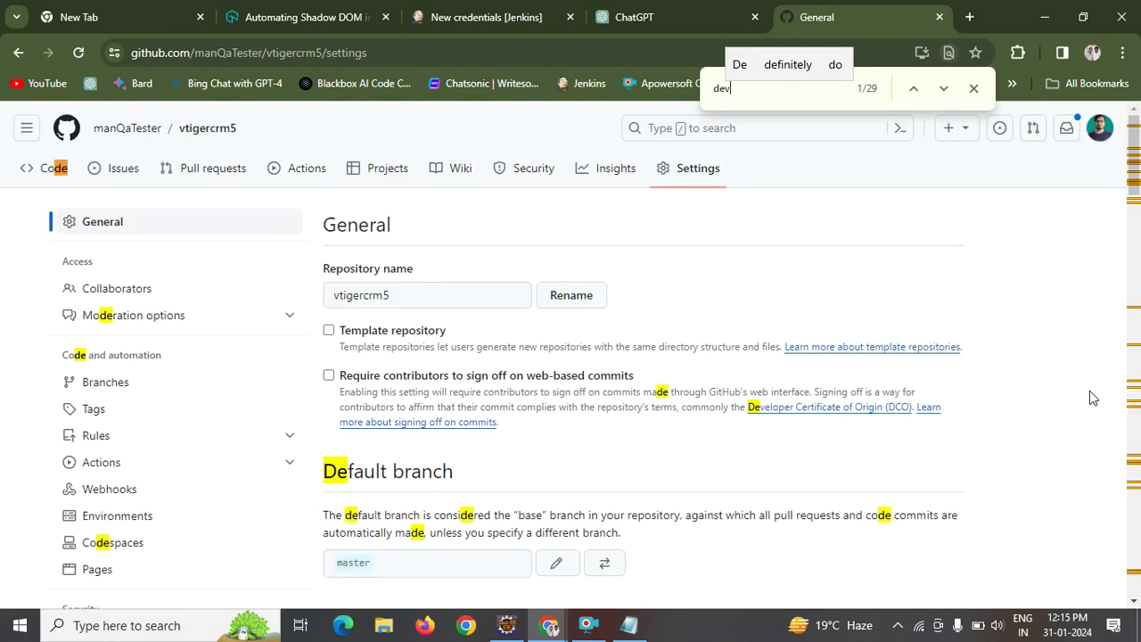
type("v")
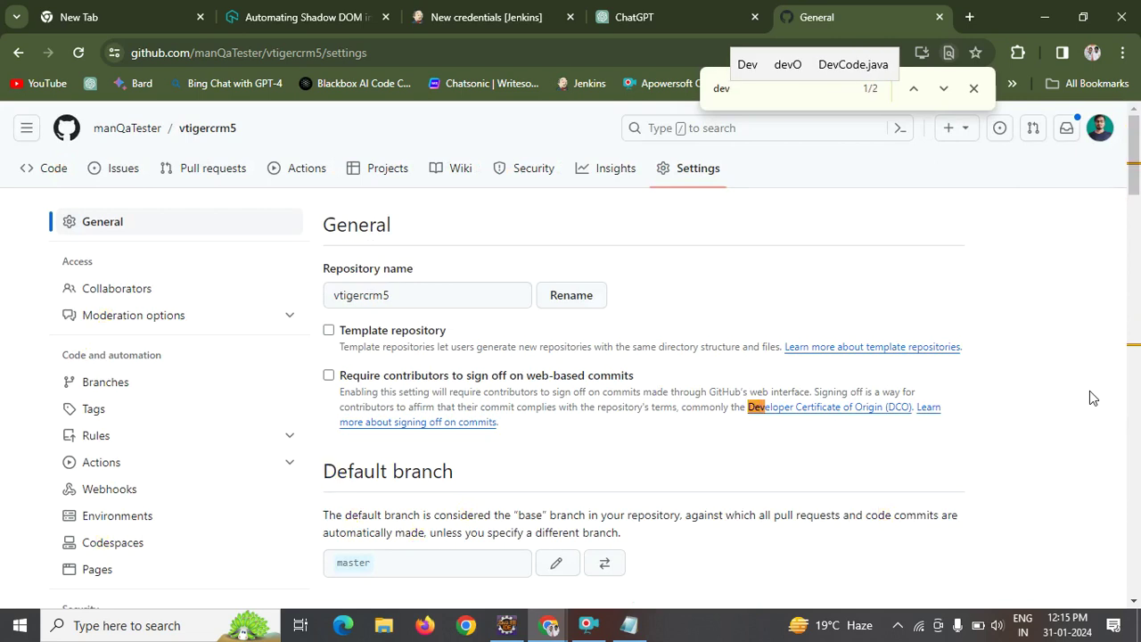
left_click(947, 88)
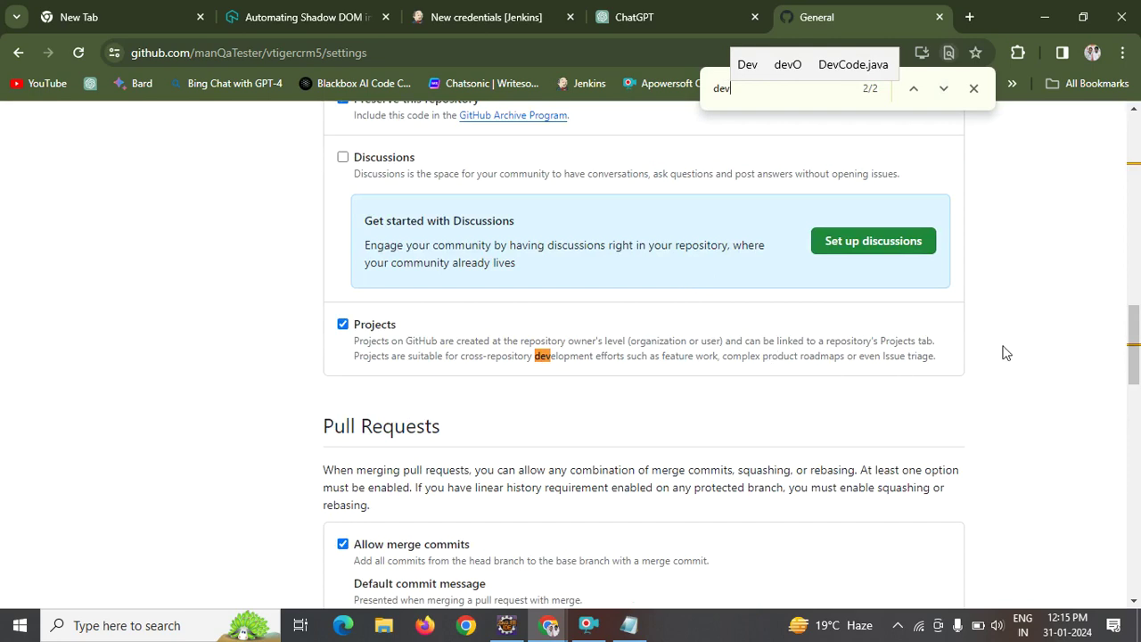
left_click(976, 88)
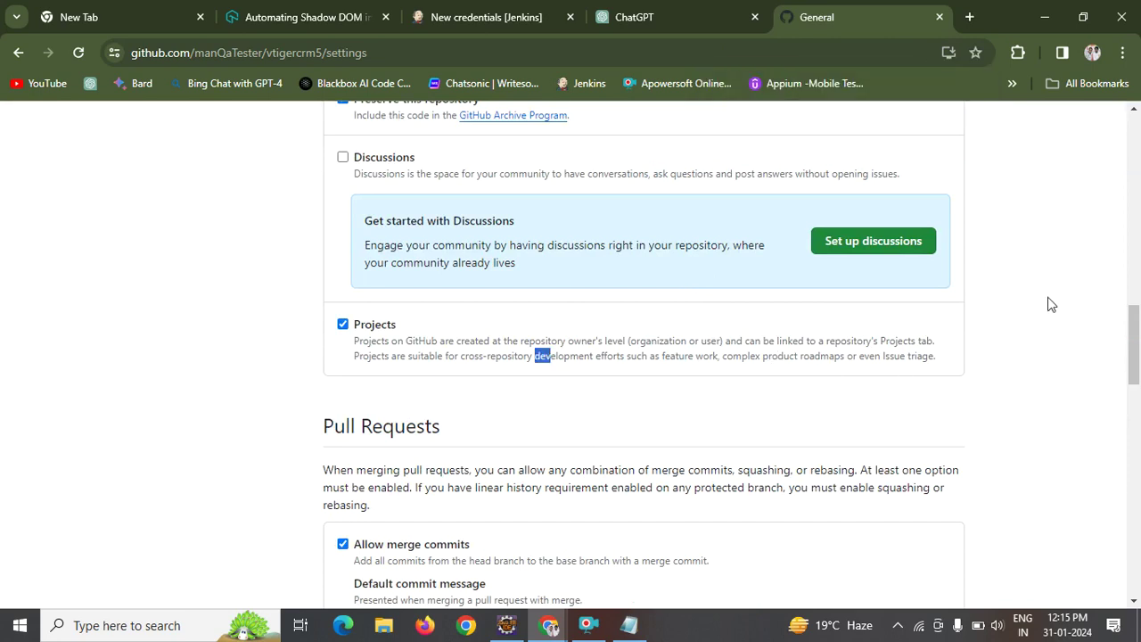
left_click_drag(1137, 364, 1106, 142)
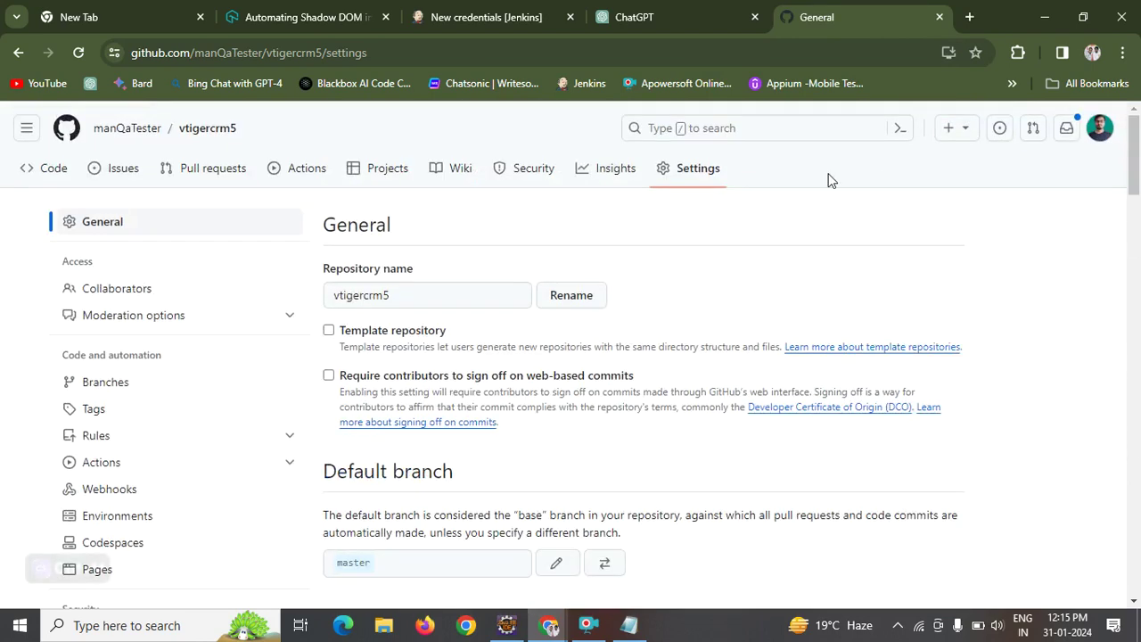
Search the settings page for 'perso' and scroll back to the top.
key("ctrl+f")
type("p")
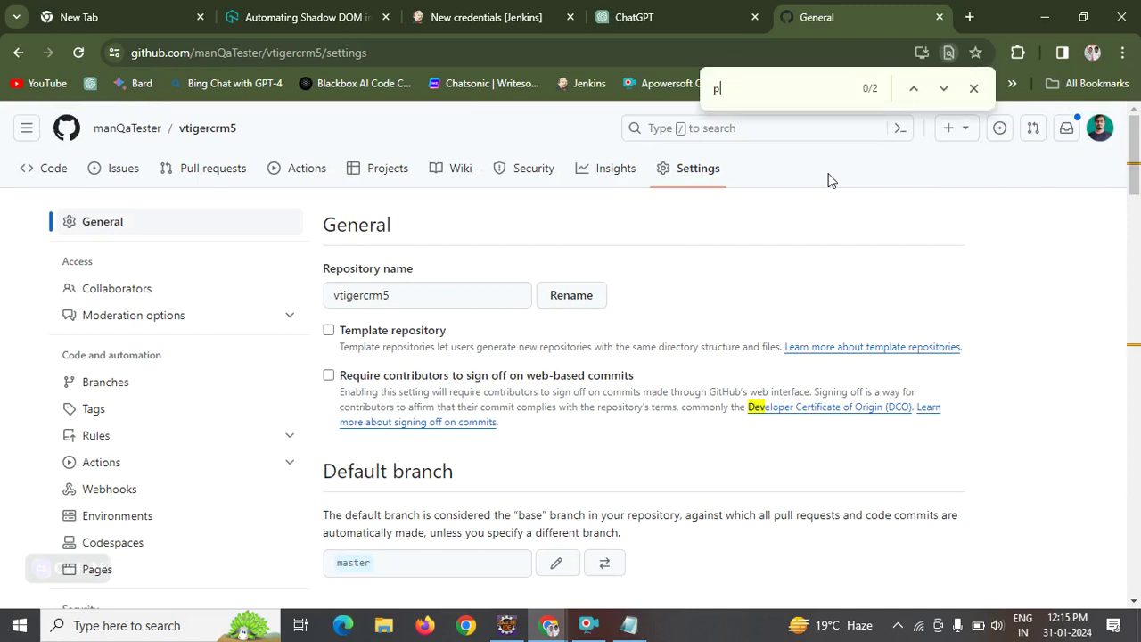
type("erso")
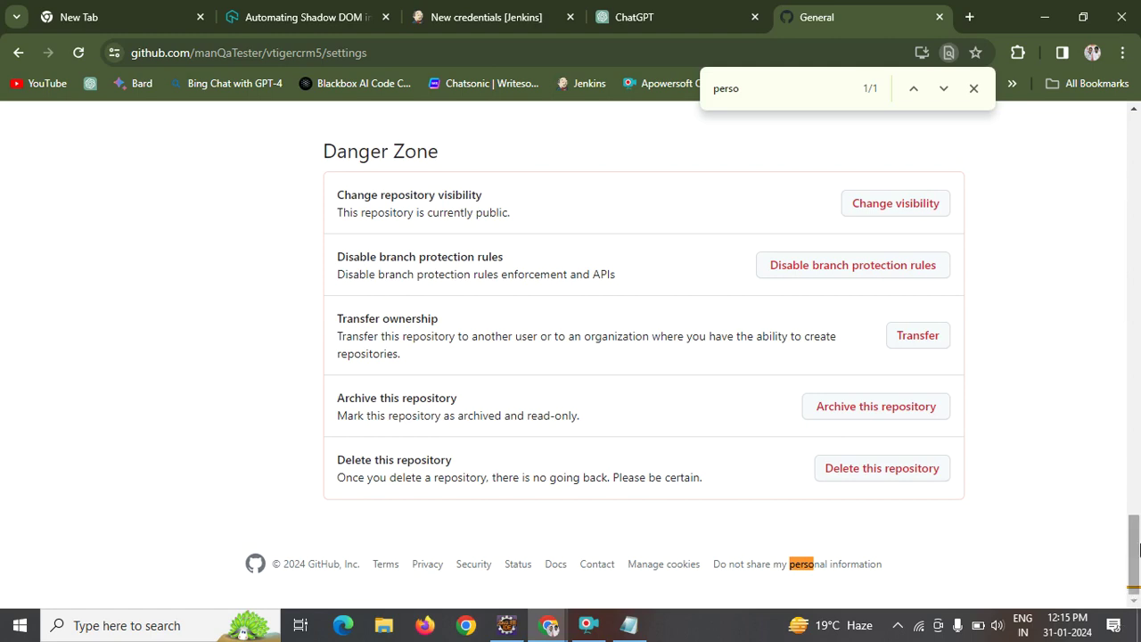
left_click(1129, 472)
left_click_drag(1128, 472, 1139, 153)
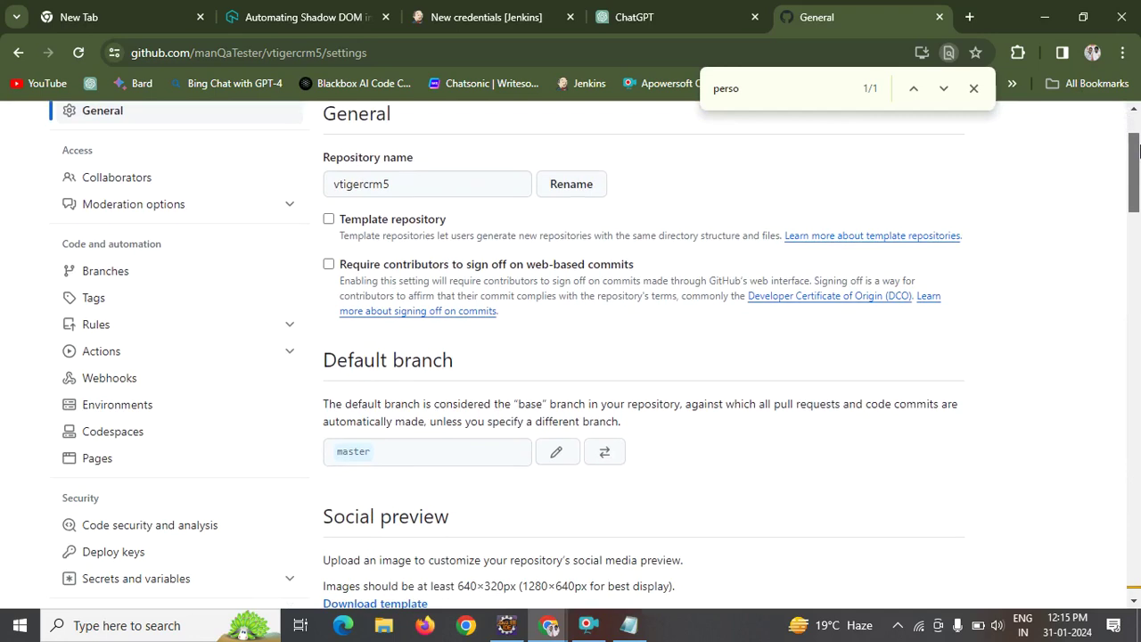
left_click_drag(1138, 152, 1139, 151)
key("ctrl+f")
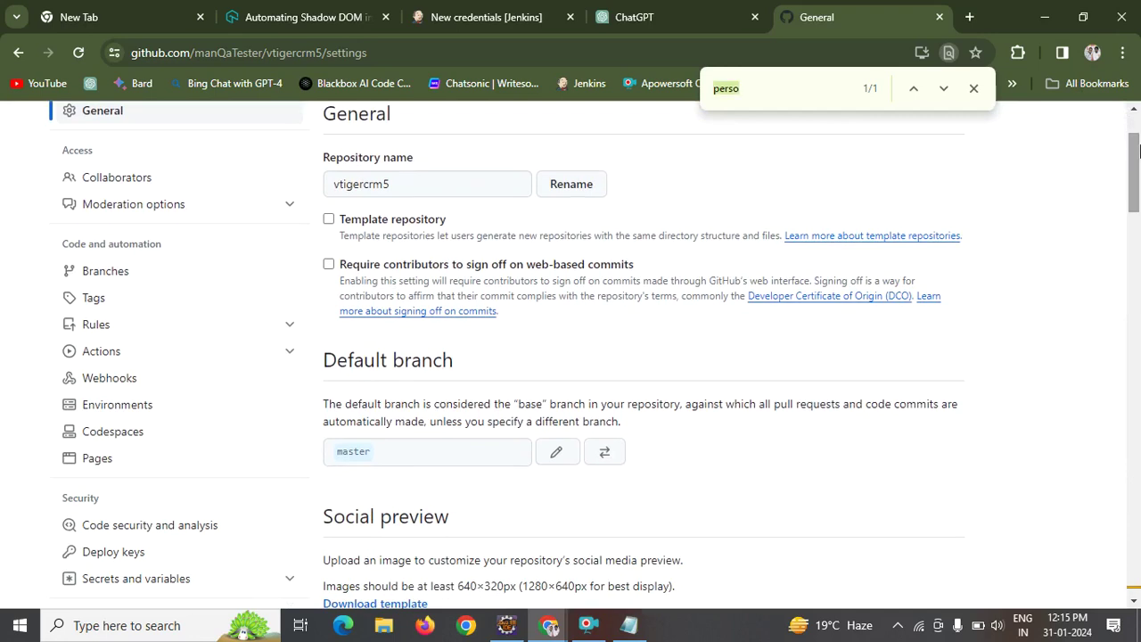
Expand the Secrets and variables group to list Actions, Codespaces and Dependabot.
left_click(127, 582)
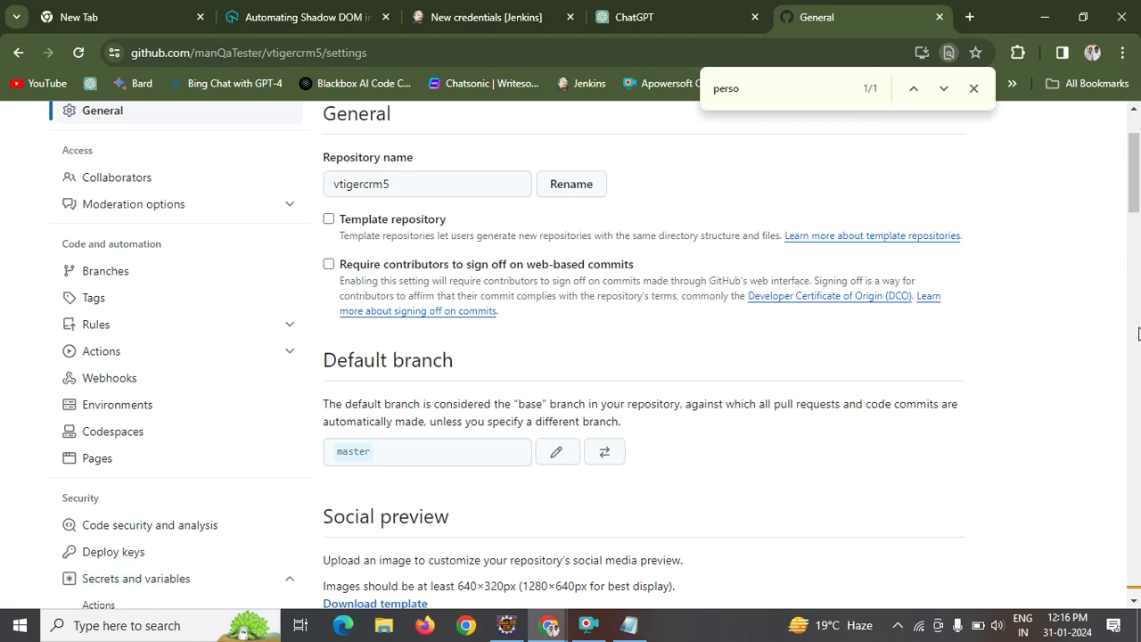
left_click_drag(1139, 181, 1140, 205)
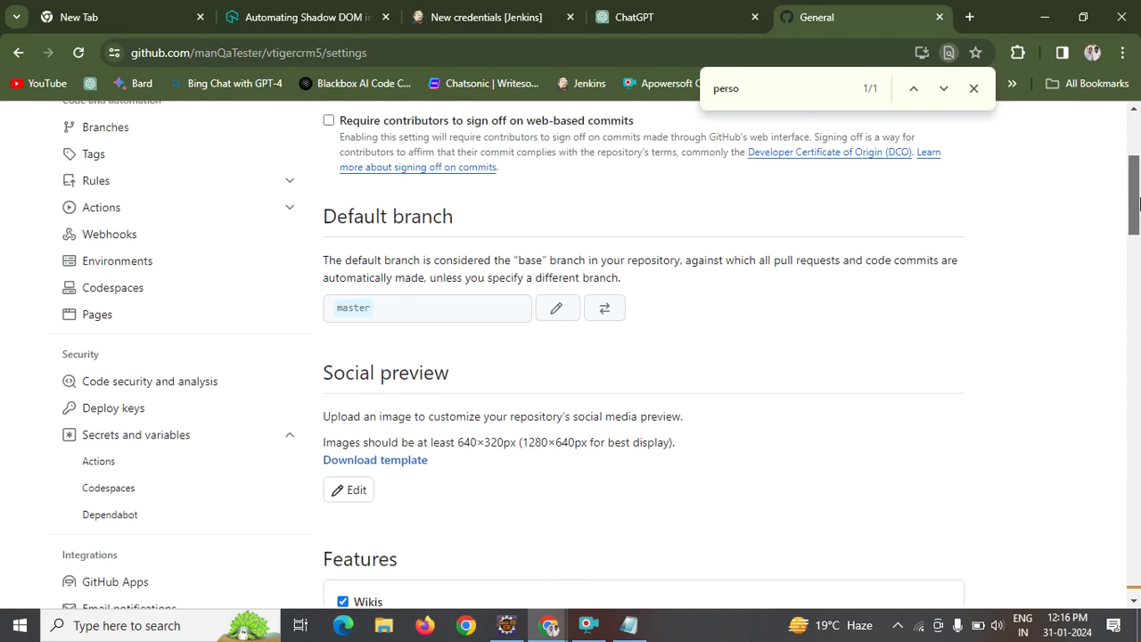
left_click(130, 437)
left_click(129, 437)
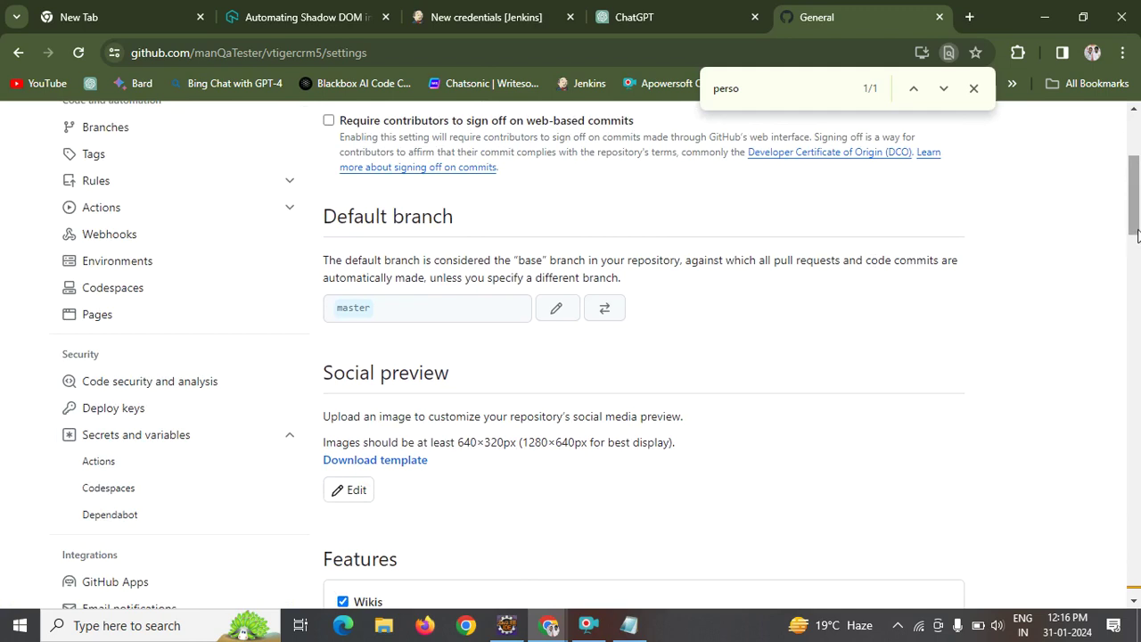
left_click_drag(1137, 226, 1138, 240)
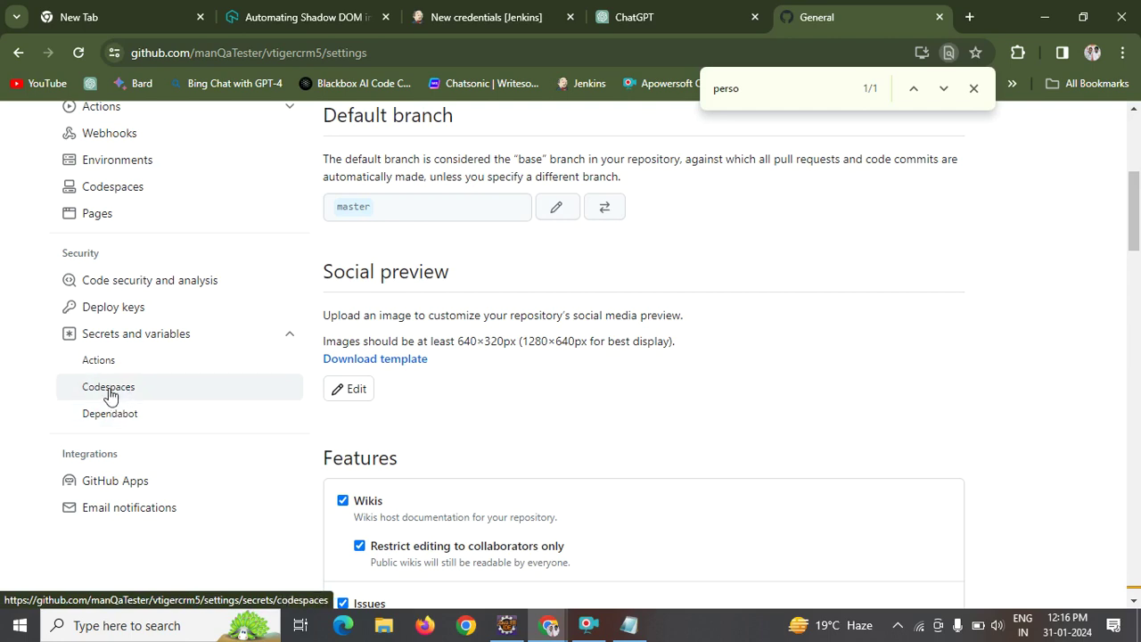
Open Deploy keys in a new tab at 150% zoom, showing no deploy keys.
right_click(100, 312)
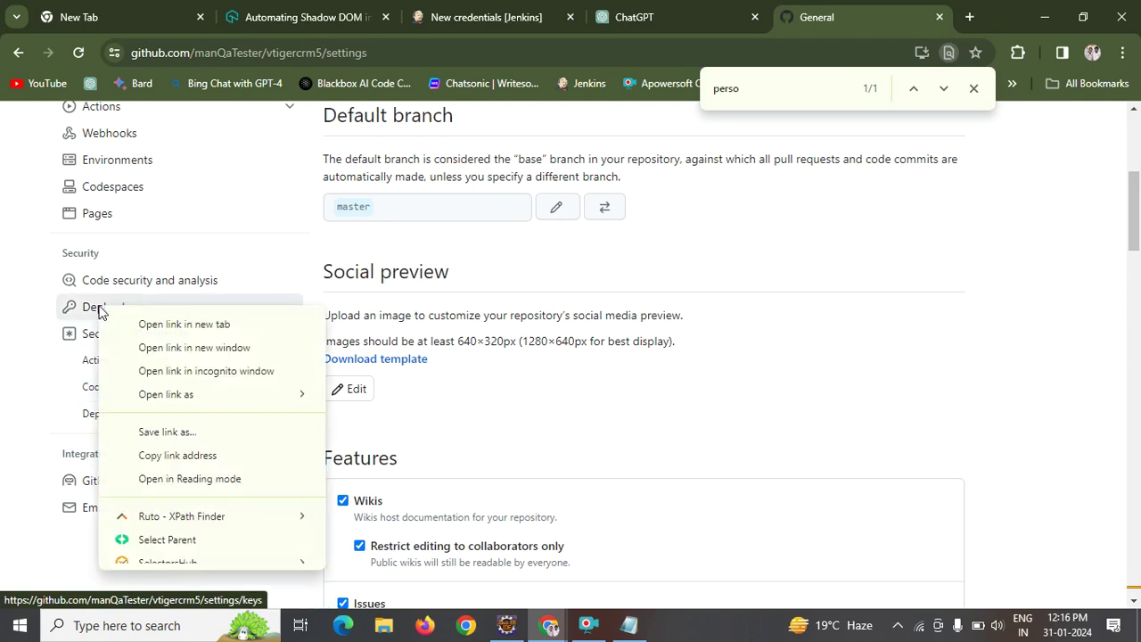
left_click(145, 325)
left_click(890, 11)
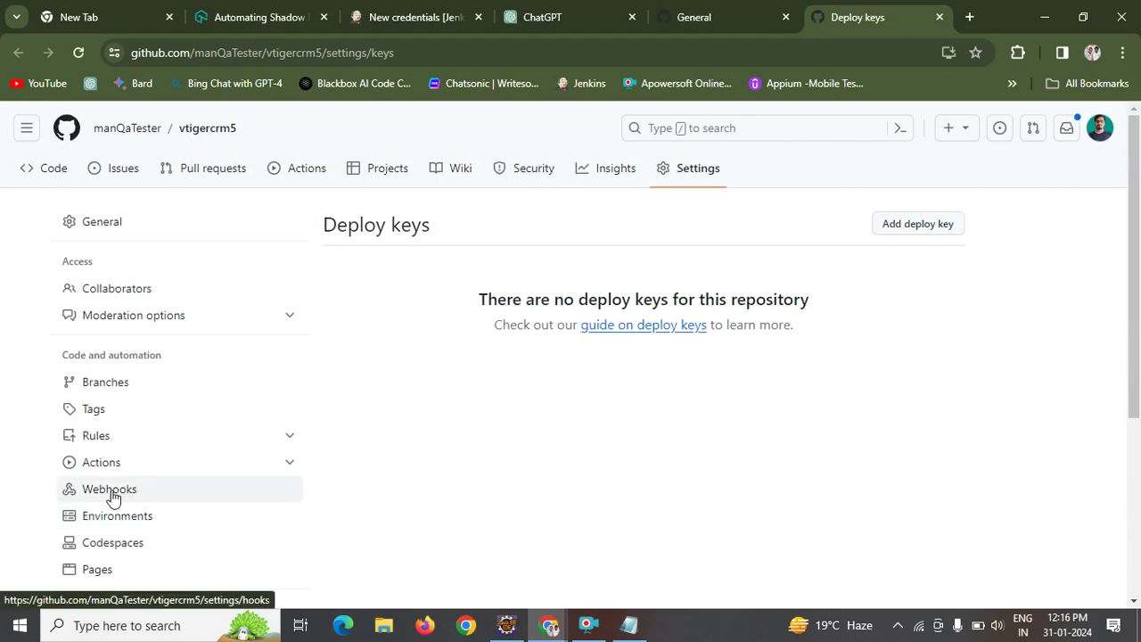
key("ctrl+plus")
key("ctrl+plus")
key("ctrl+plus")
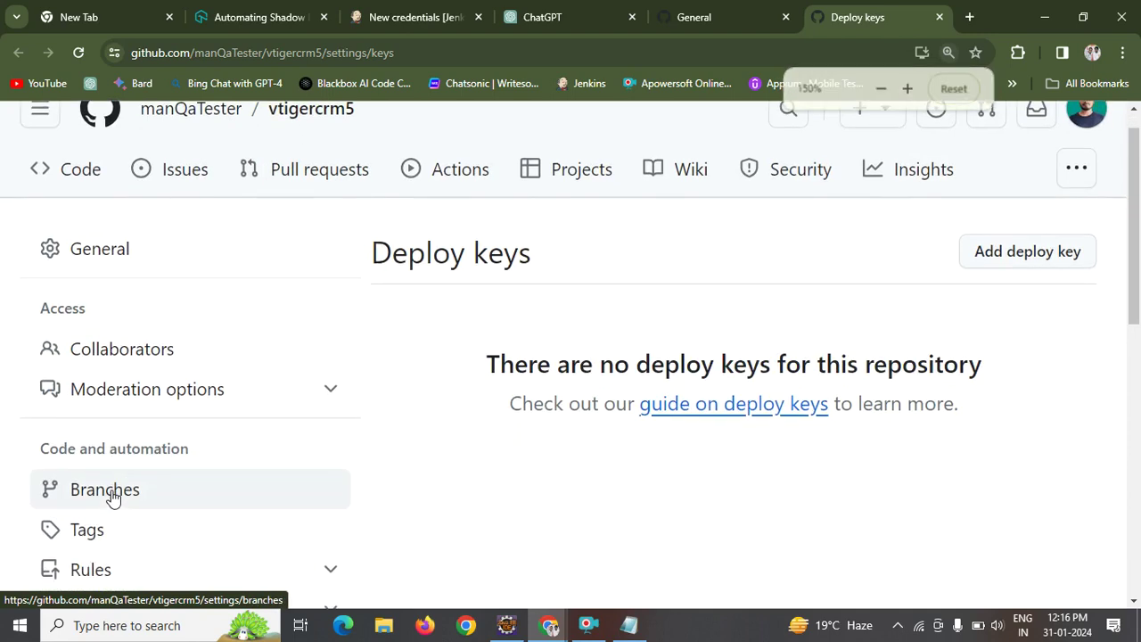
scroll(113, 496, "down", 5)
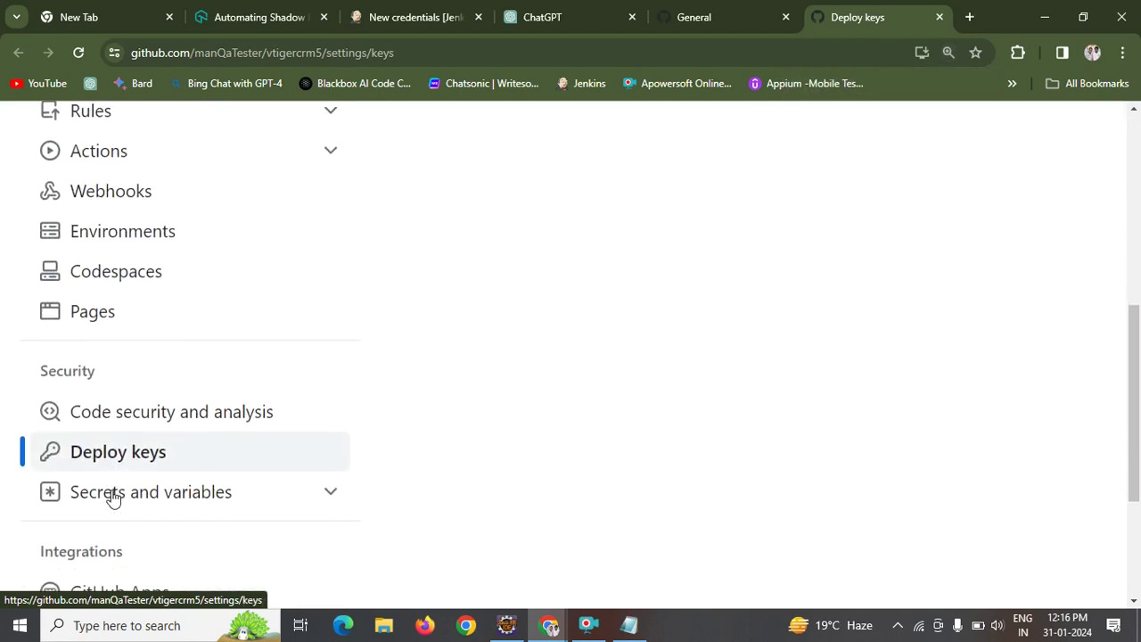
scroll(114, 496, "down", 1)
scroll(114, 497, "up", 1)
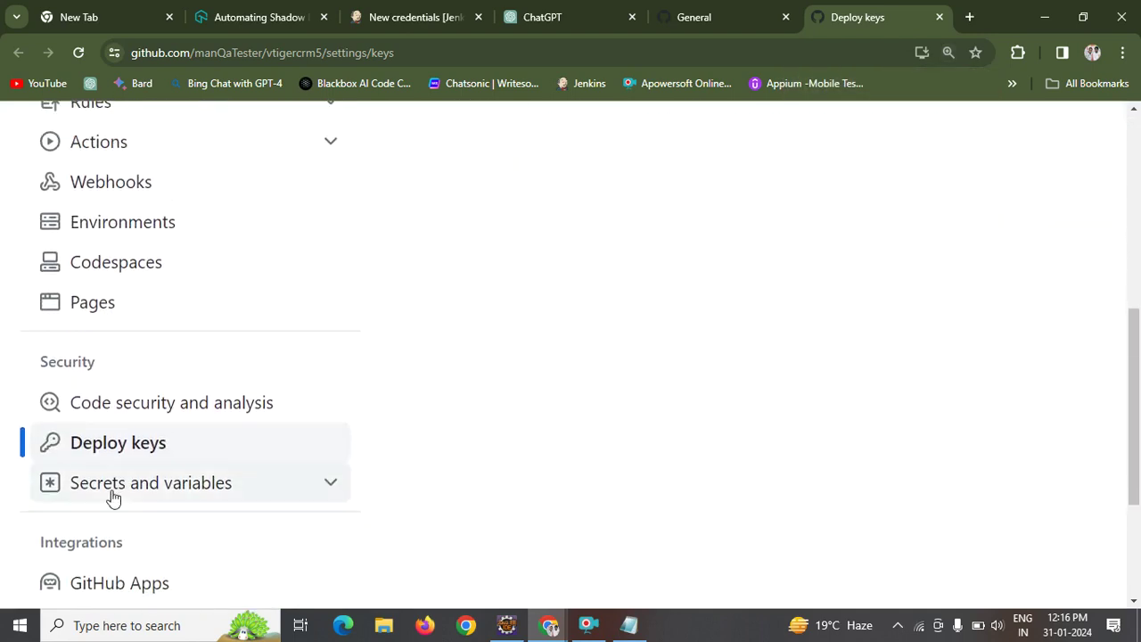
scroll(113, 497, "up", 3)
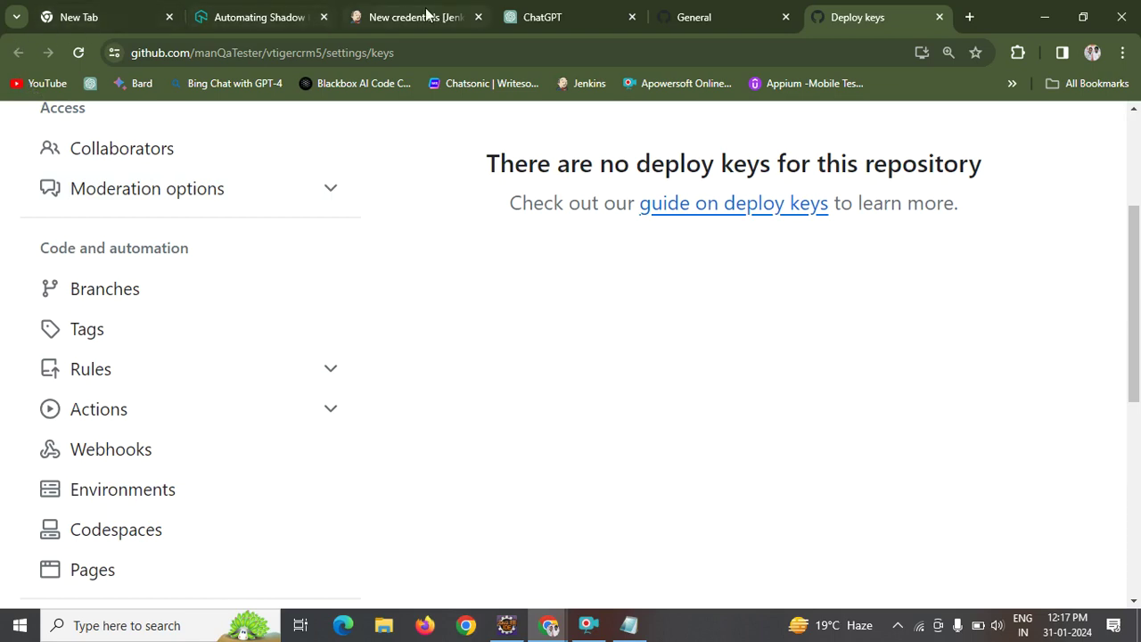
Switch between the ChatGPT and Deploy keys tabs, ending on the General settings tab.
left_click(595, 17)
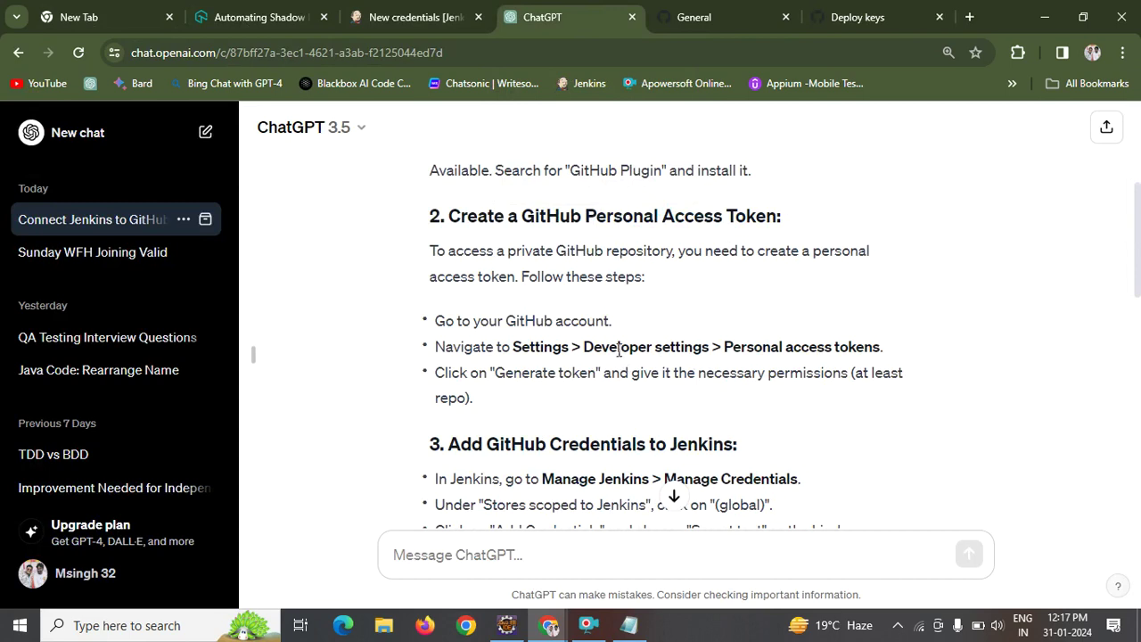
left_click(757, 15)
left_click(895, 14)
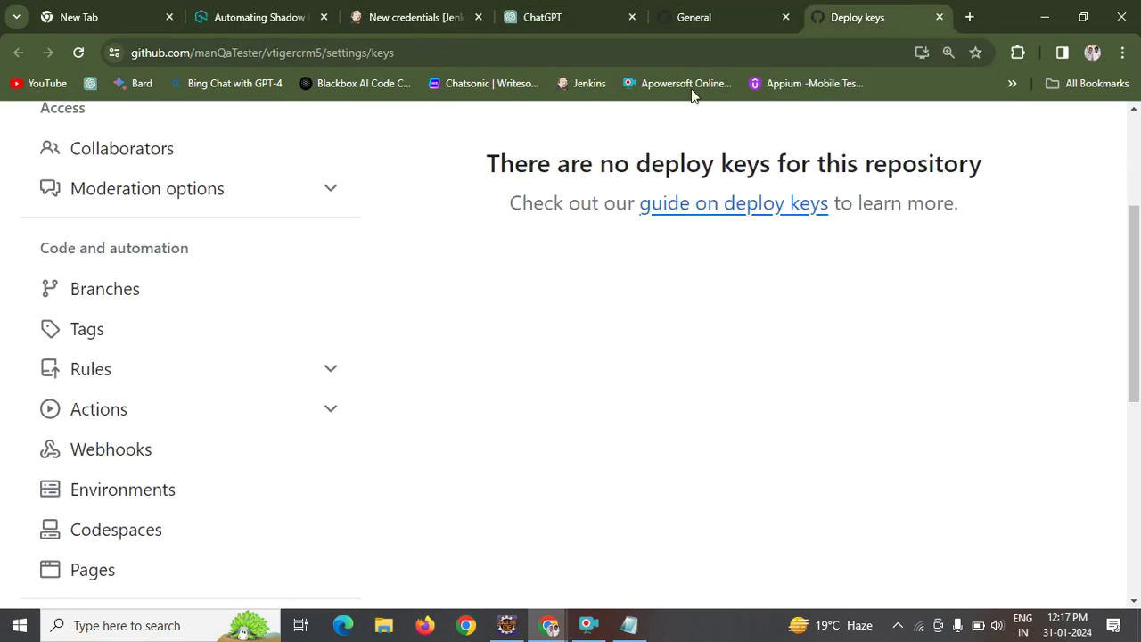
left_click(731, 11)
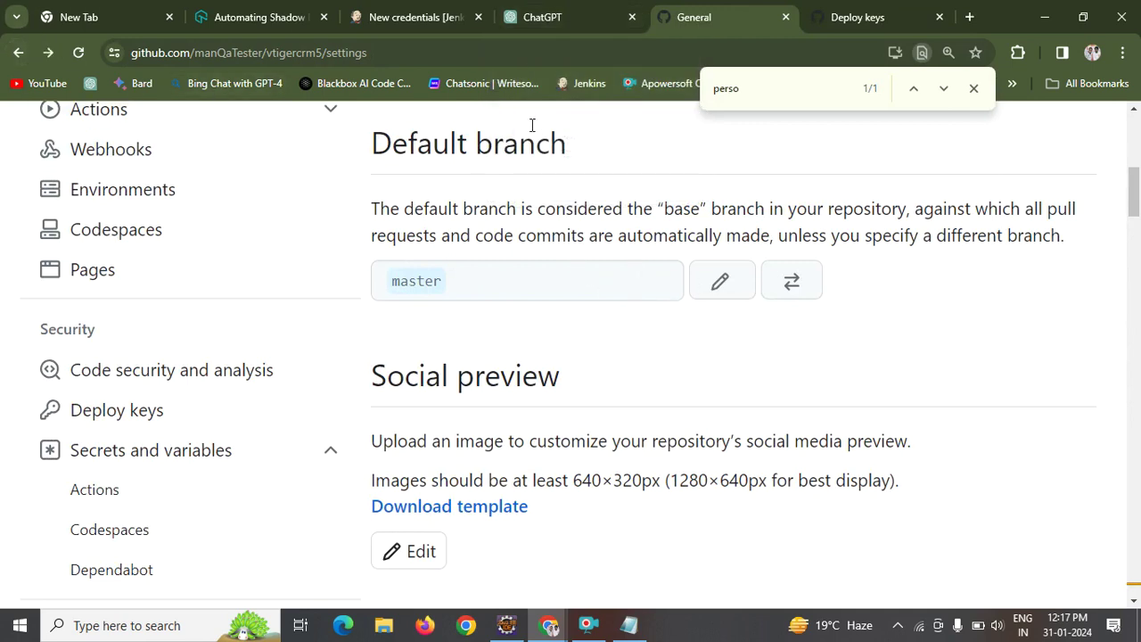
Open the repository's Code security and analysis settings.
left_click(1133, 108)
scroll(1134, 108, "up", 7)
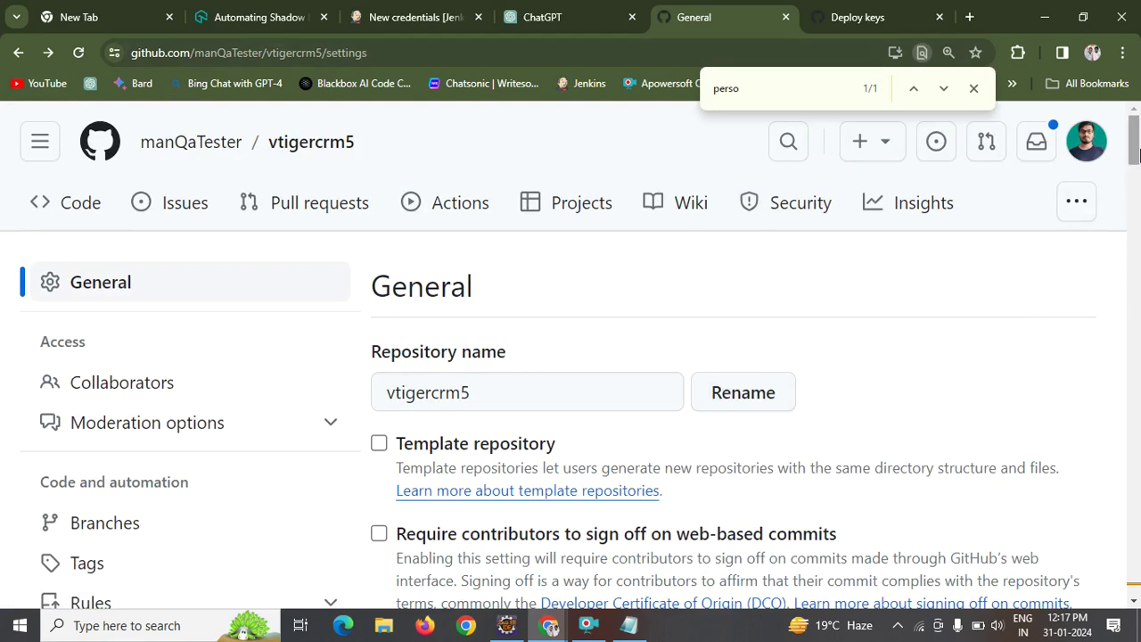
left_click_drag(1135, 154, 1135, 207)
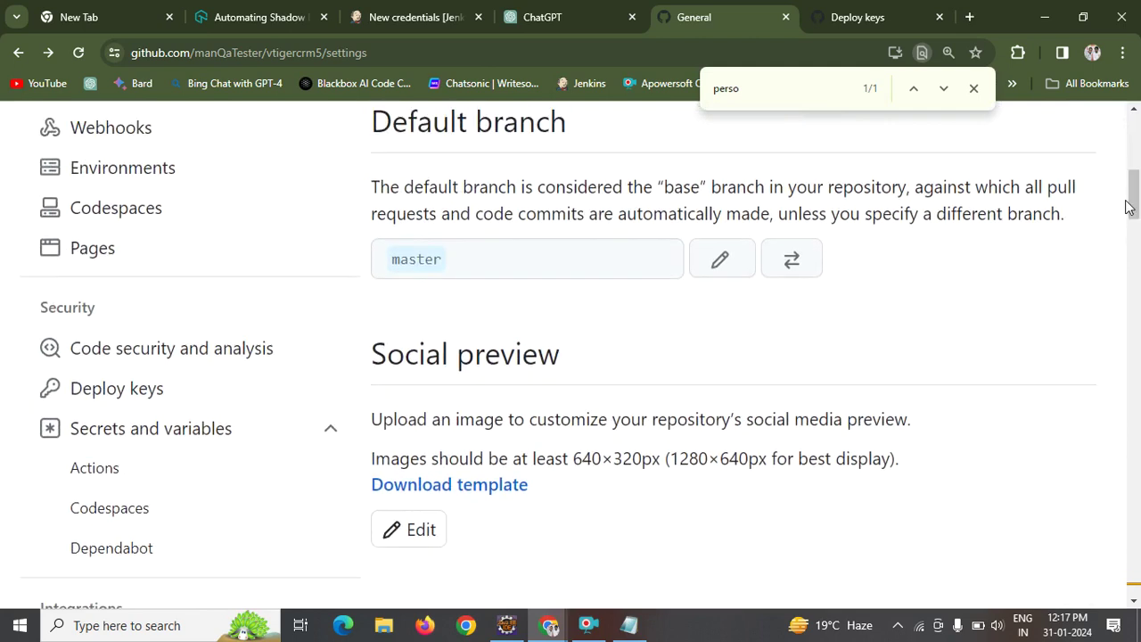
left_click(134, 353)
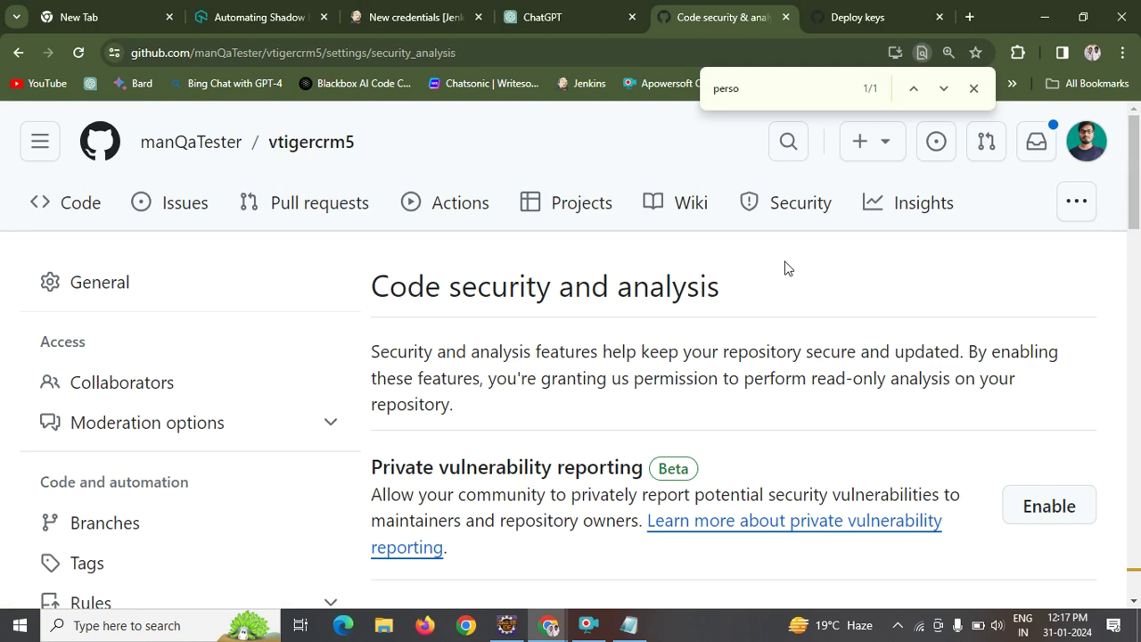
left_click_drag(1135, 170, 1131, 426)
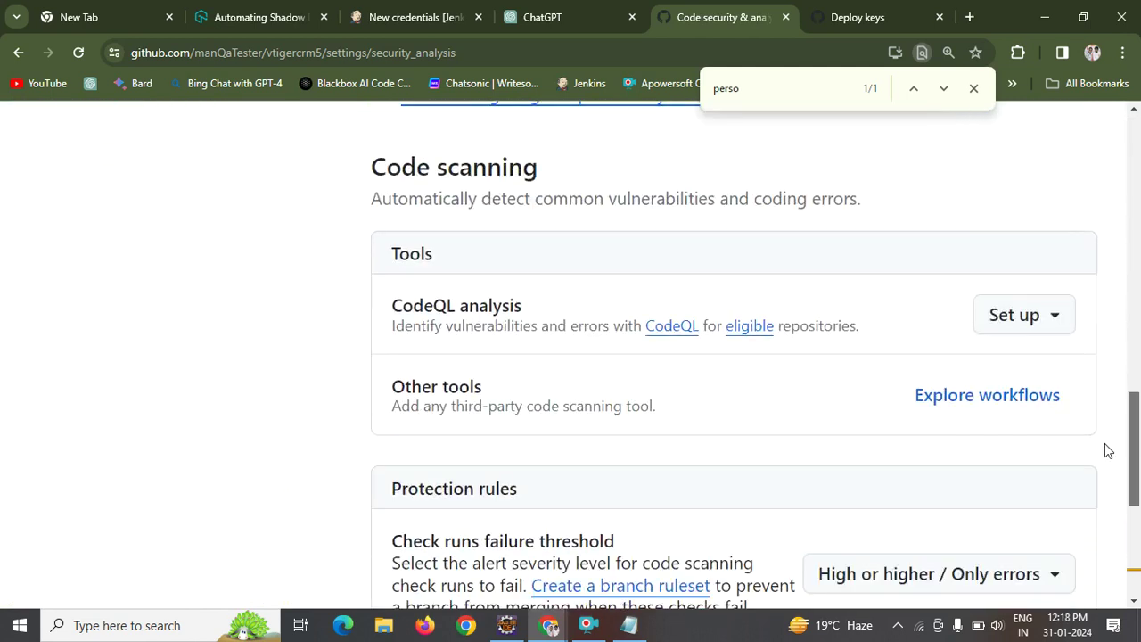
scroll(1106, 473, "down", 2)
scroll(1106, 490, "up", 1)
scroll(1104, 499, "down", 3)
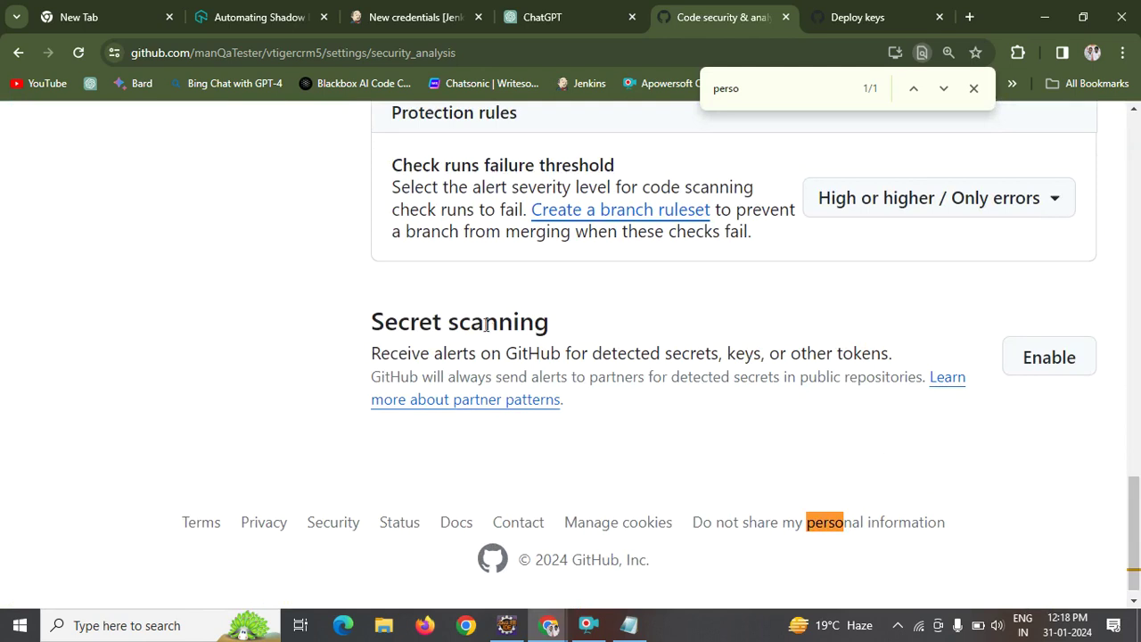
Turn on secret scanning, then return to the repository's General settings.
left_click(1036, 369)
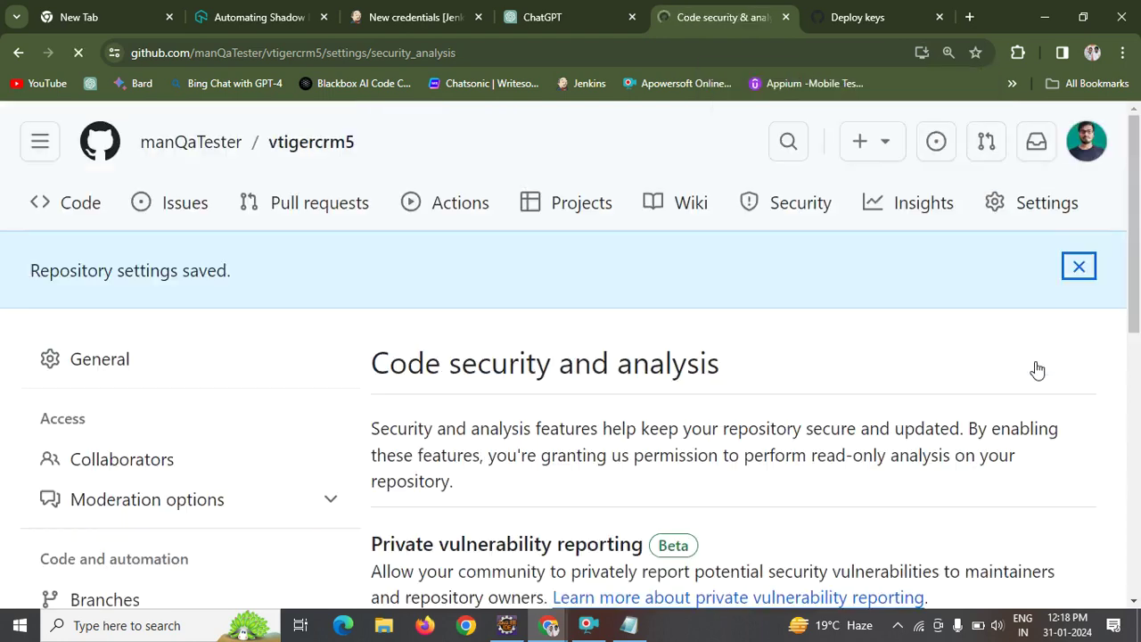
left_click(1139, 357)
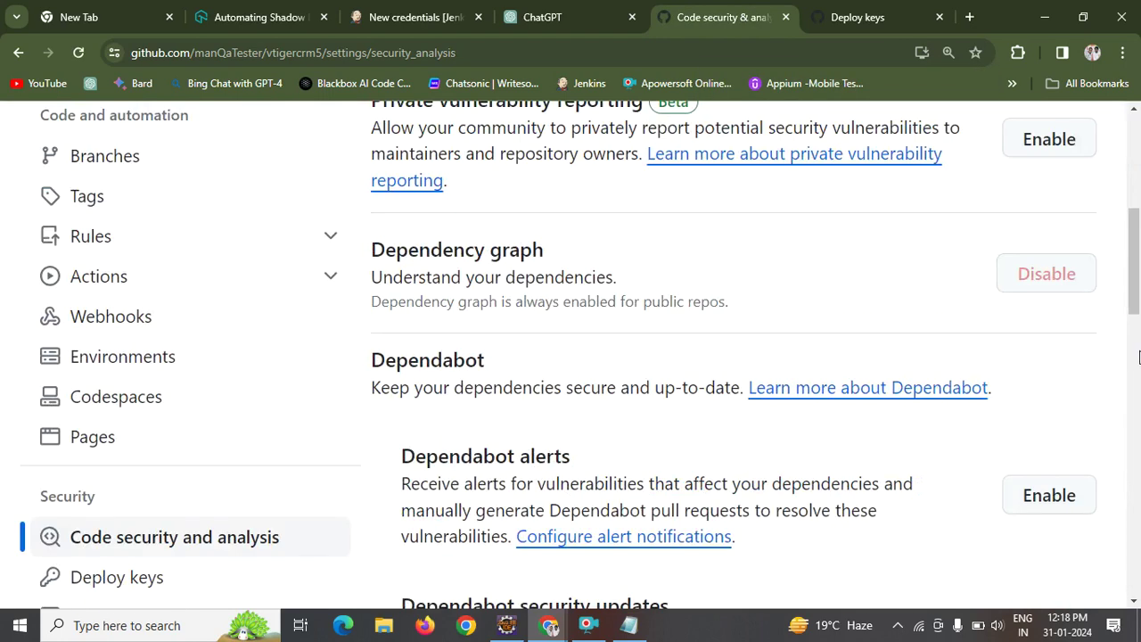
left_click(1139, 356)
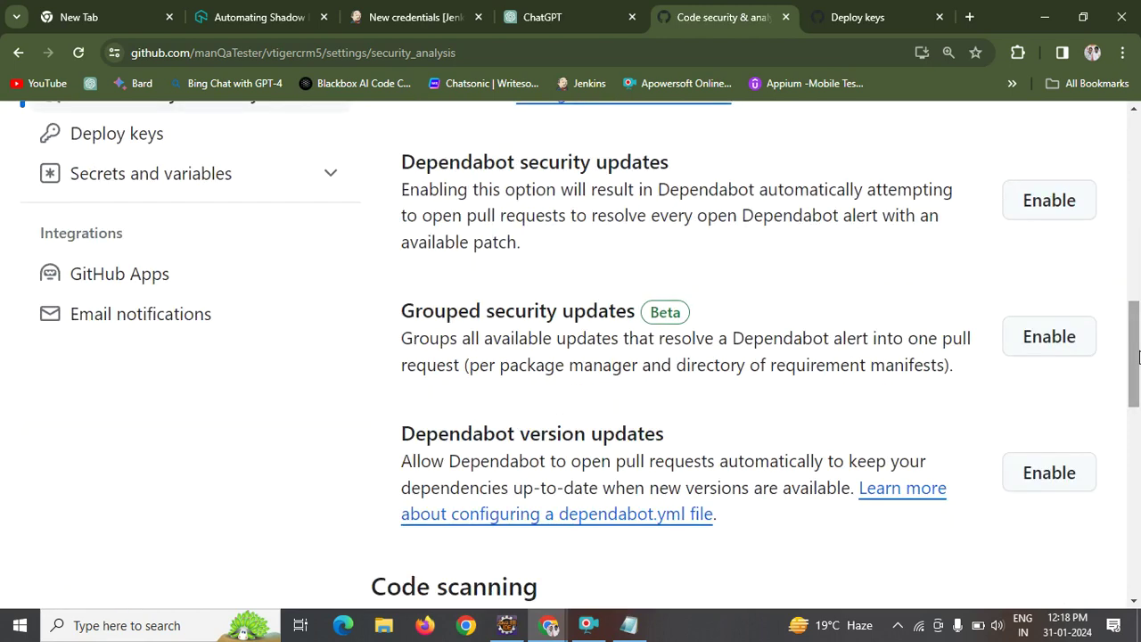
left_click_drag(1139, 357, 1019, 145)
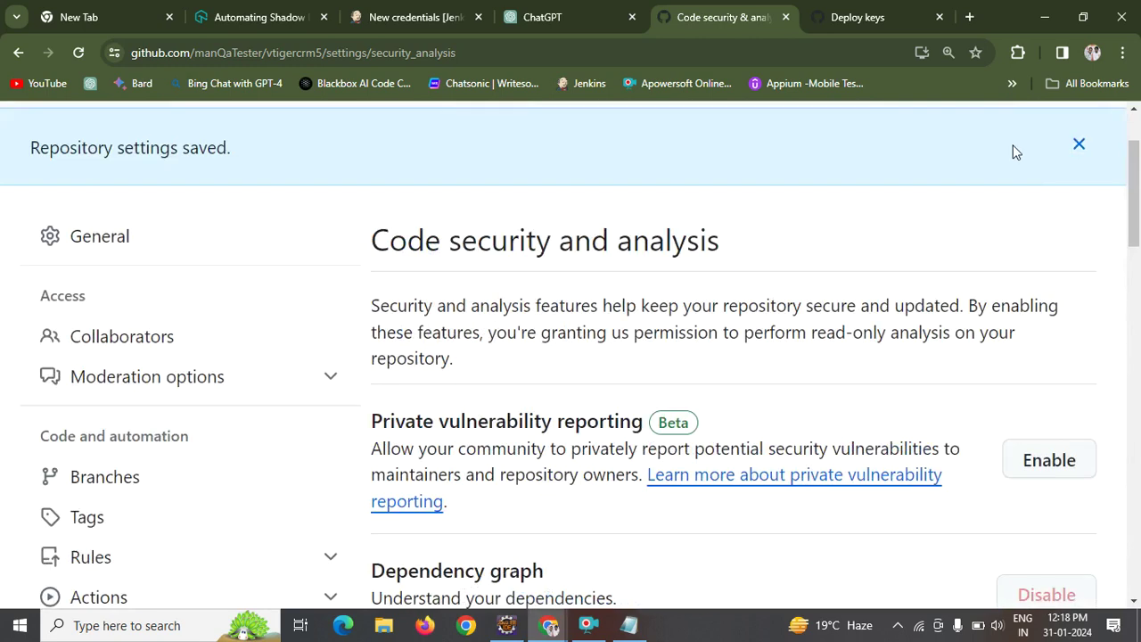
left_click(82, 242)
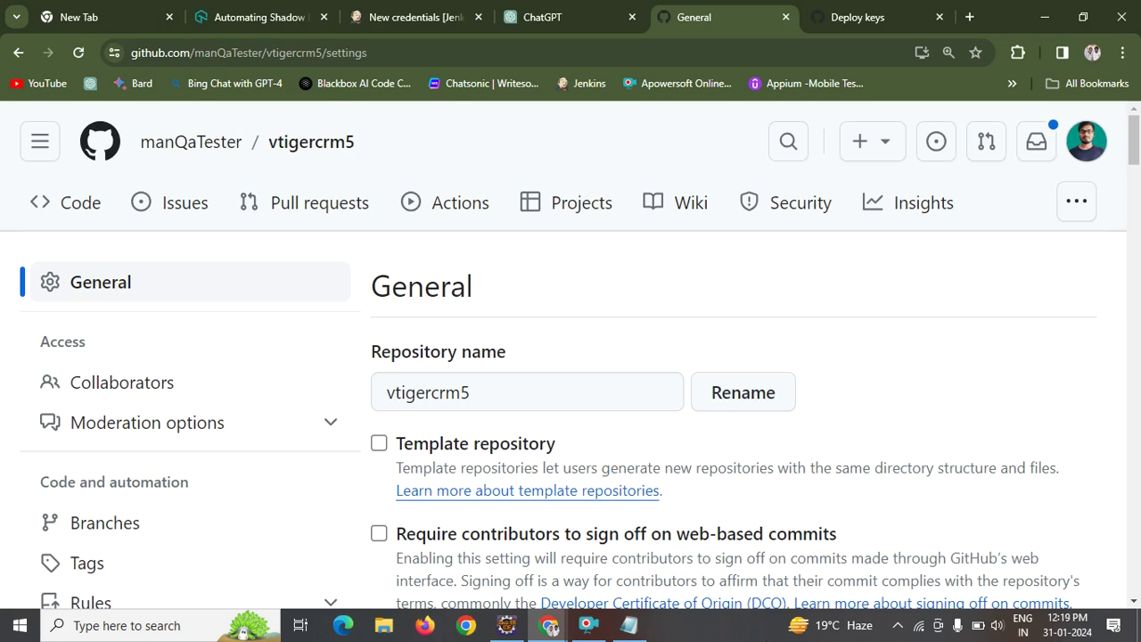
Read ChatGPT's personal access token steps, then switch back to the vtigercrm5 Deploy keys tab.
left_click(605, 627)
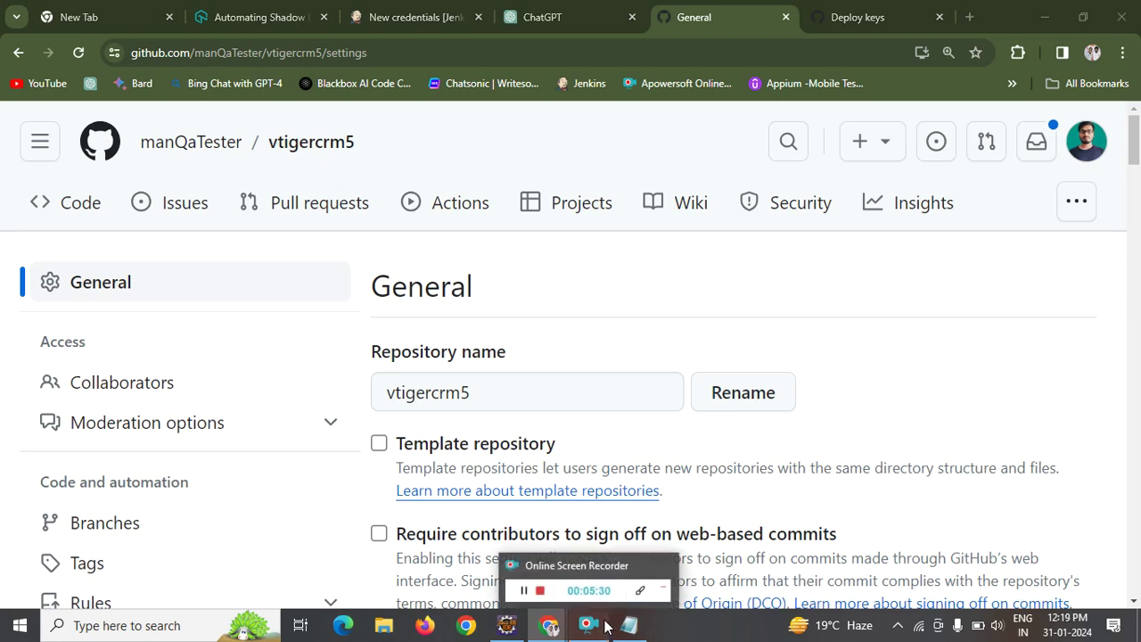
left_click(457, 447)
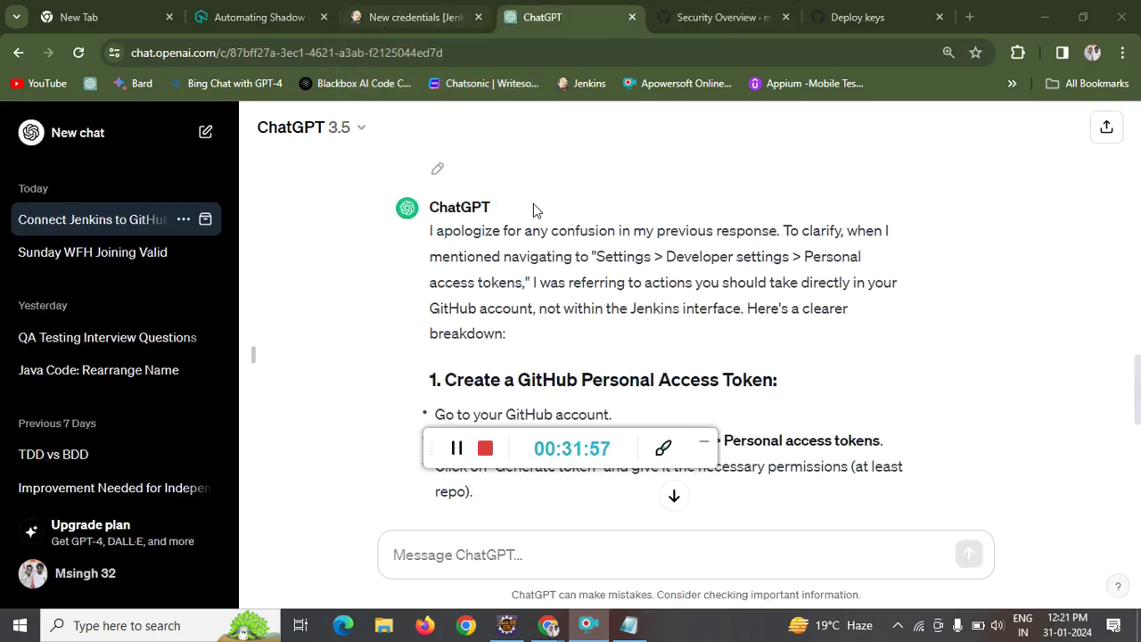
left_click(555, 279)
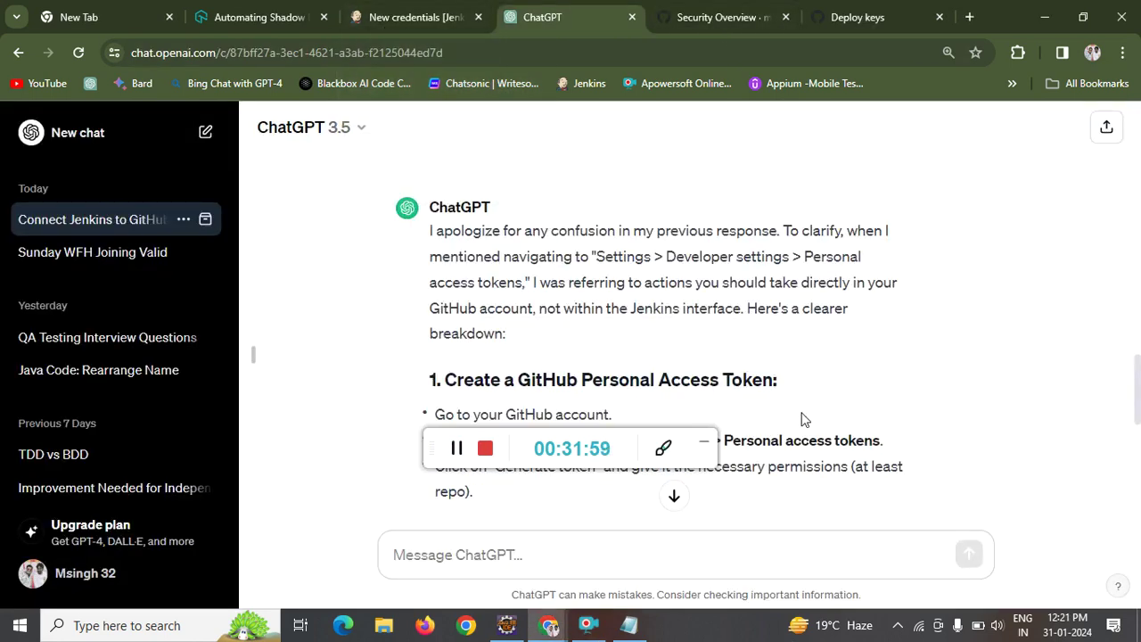
left_click(705, 441)
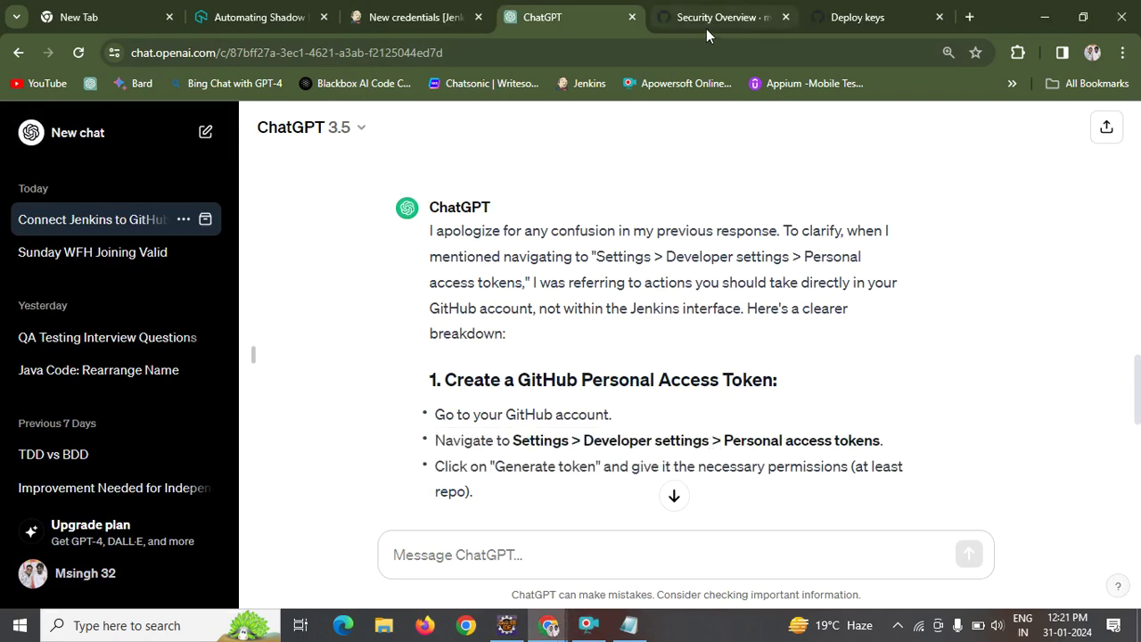
key("ctrl+Page_Up")
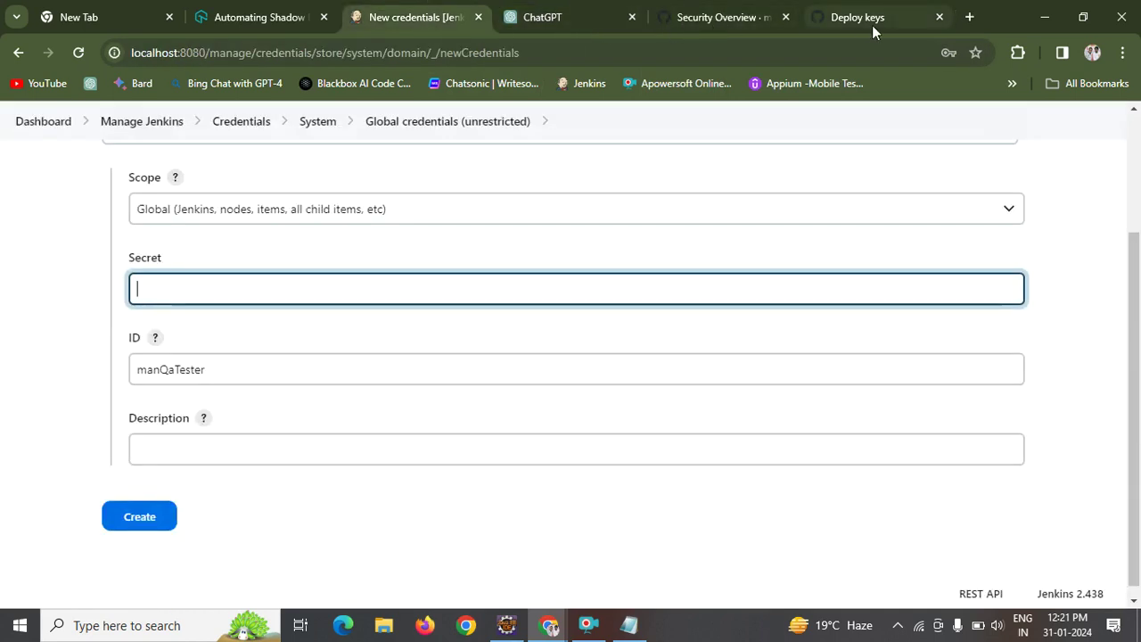
left_click(869, 23)
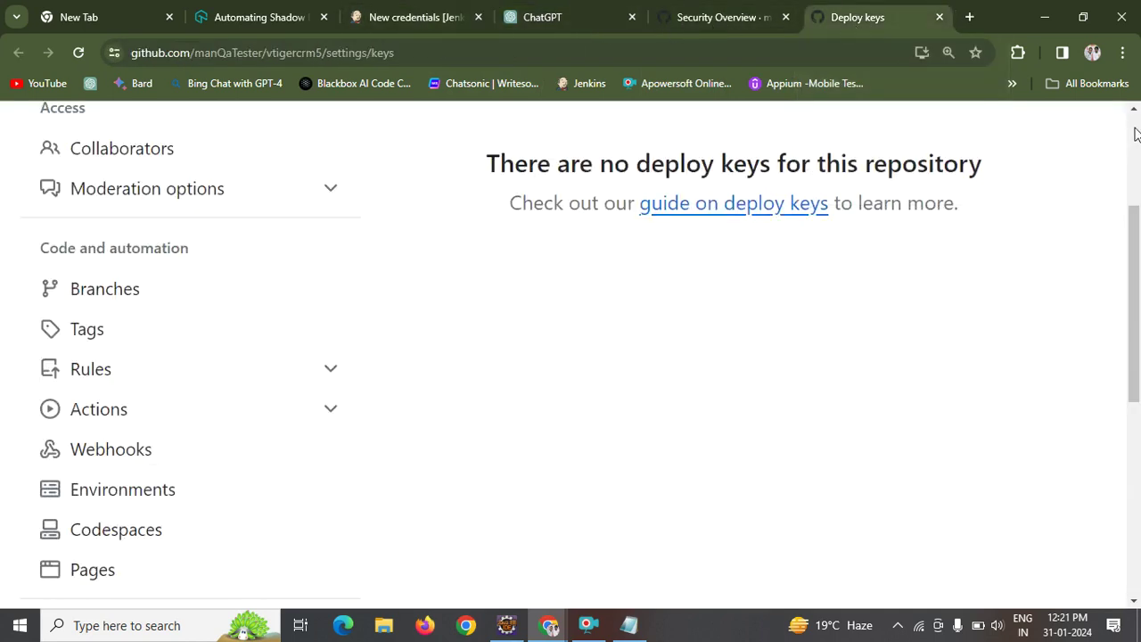
scroll(1135, 134, "up", 3)
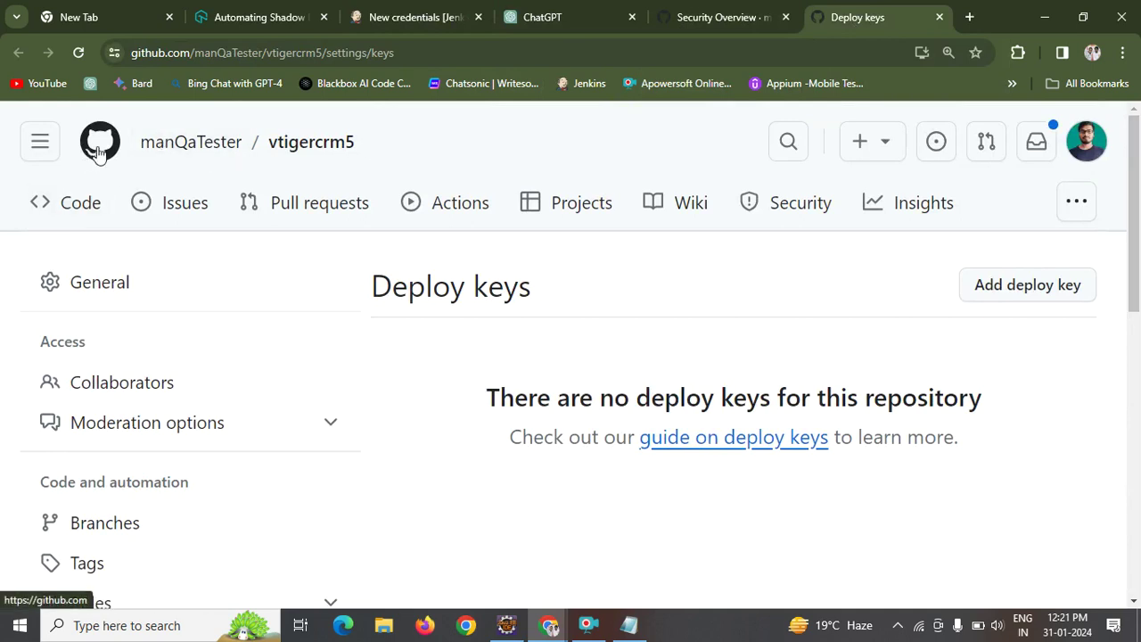
Go to the repository owner's GitHub profile page.
mouse_move(188, 146)
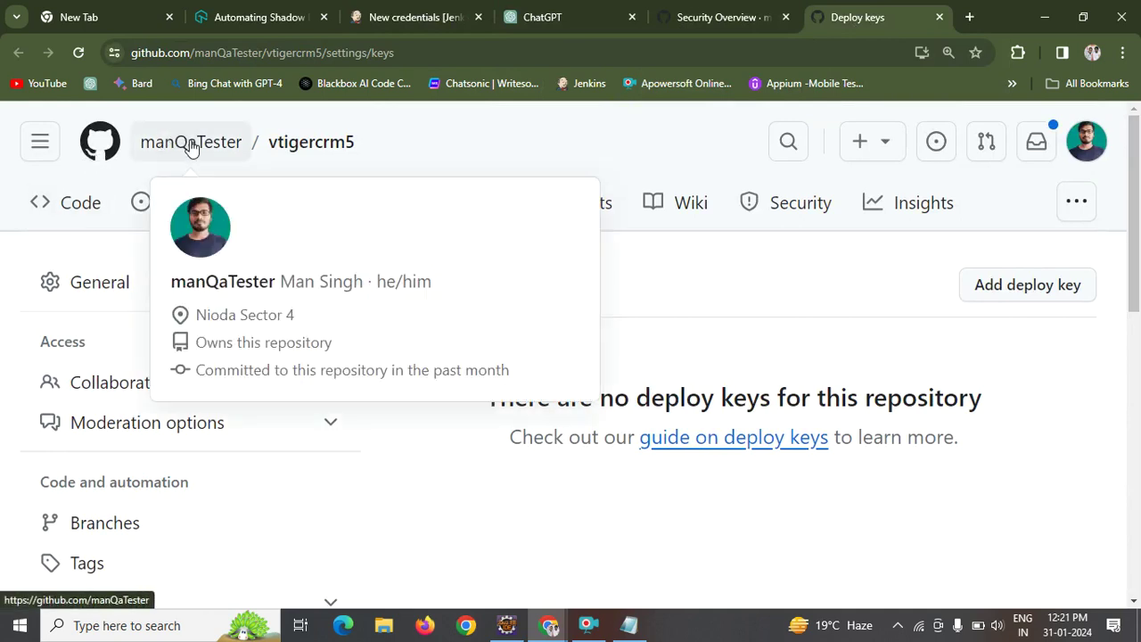
left_click(227, 283)
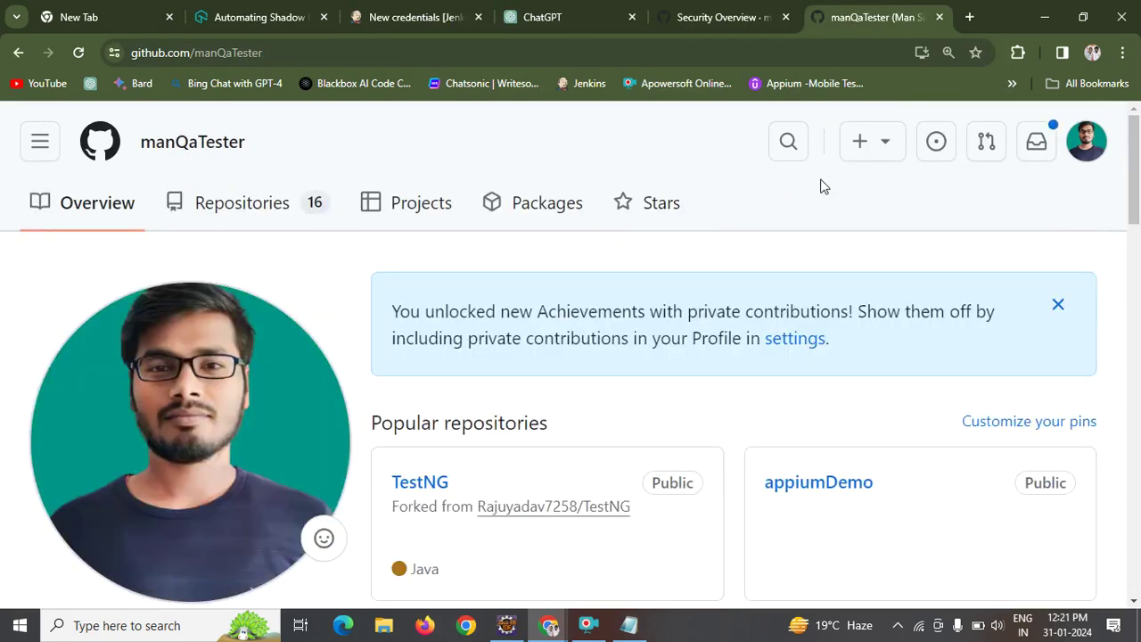
left_click_drag(1138, 131, 1072, 32)
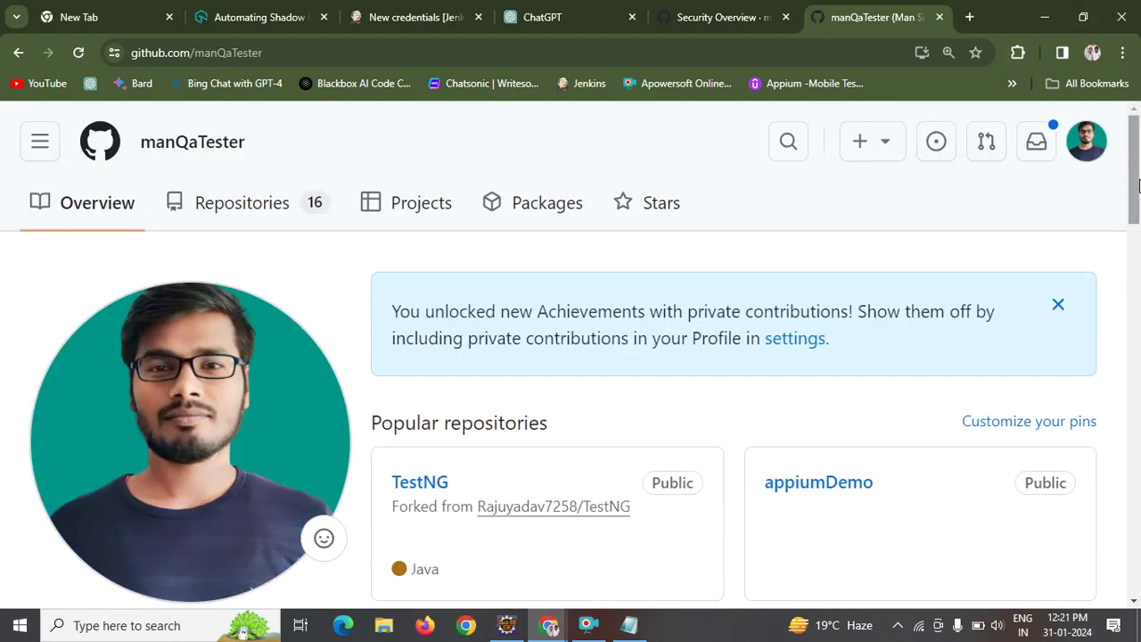
left_click_drag(1136, 189, 1060, 153)
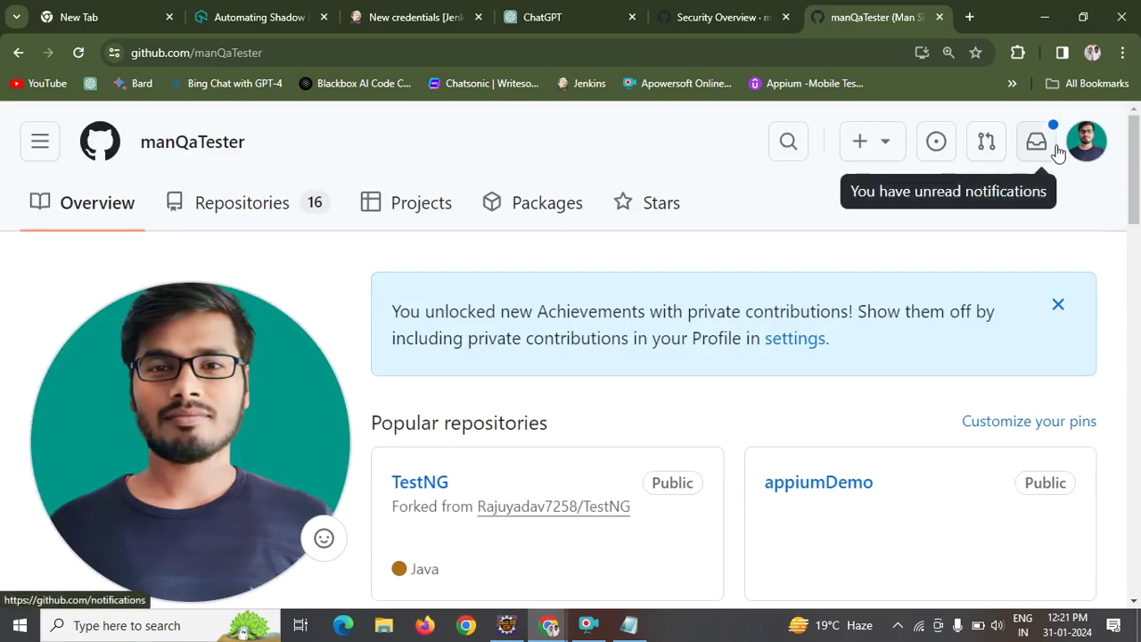
Open the personal account Settings from the avatar menu.
left_click(894, 143)
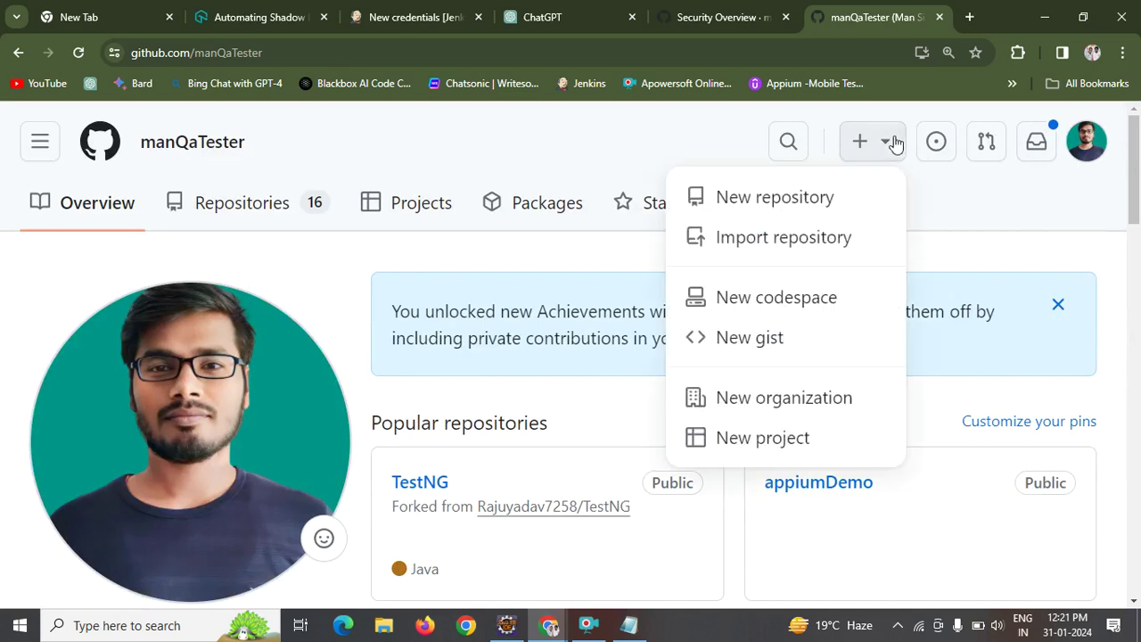
left_click(1078, 212)
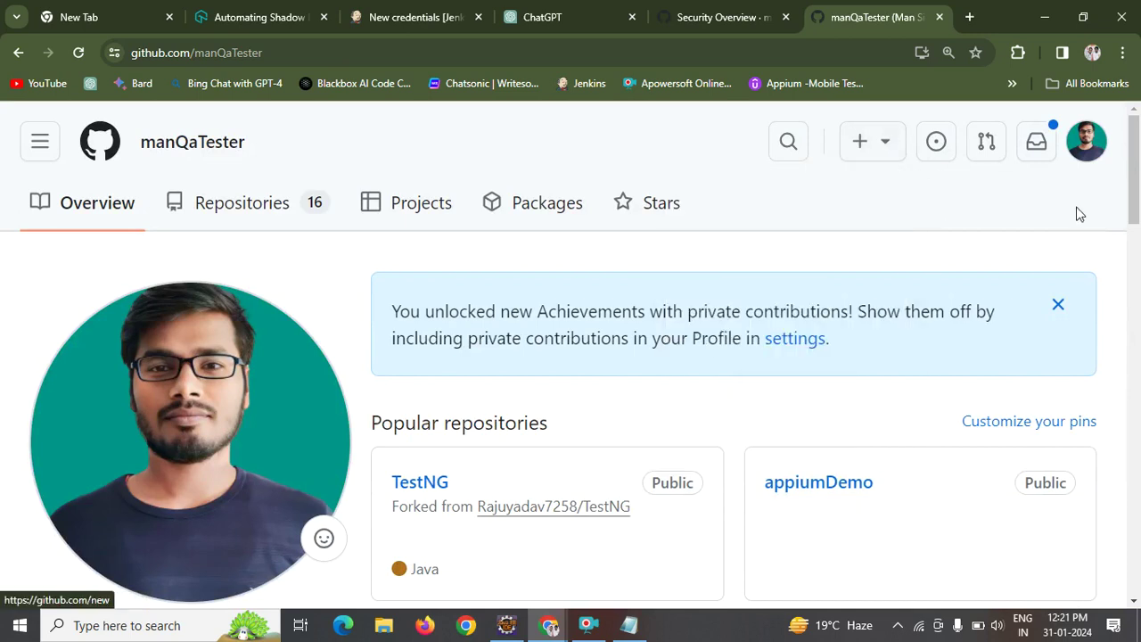
left_click(1095, 154)
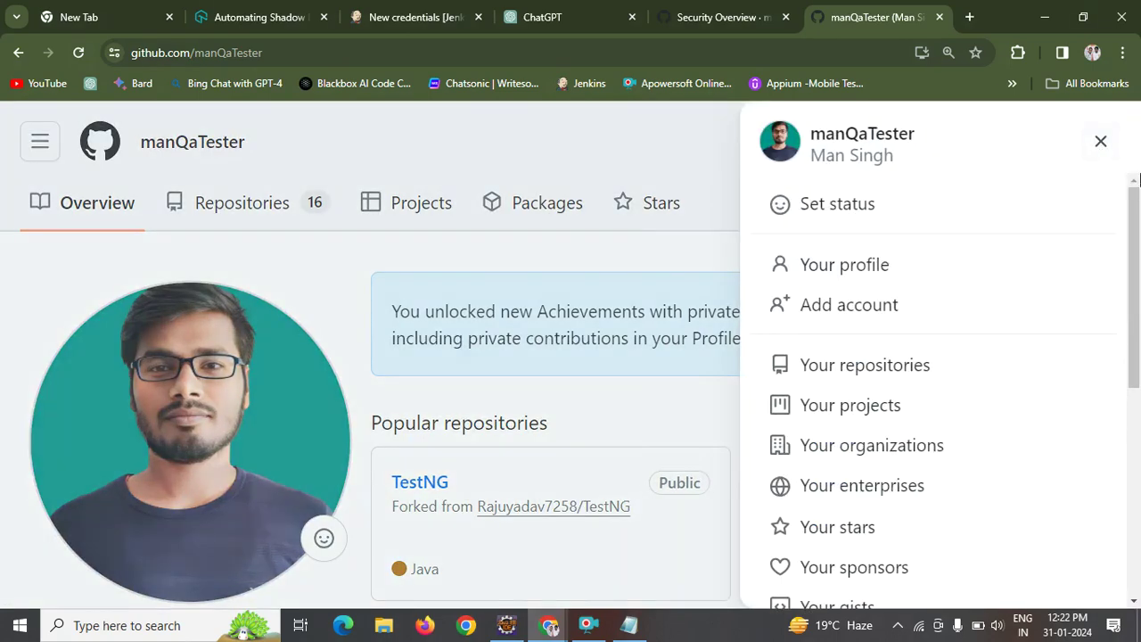
left_click_drag(1138, 214, 1121, 446)
left_click(838, 381)
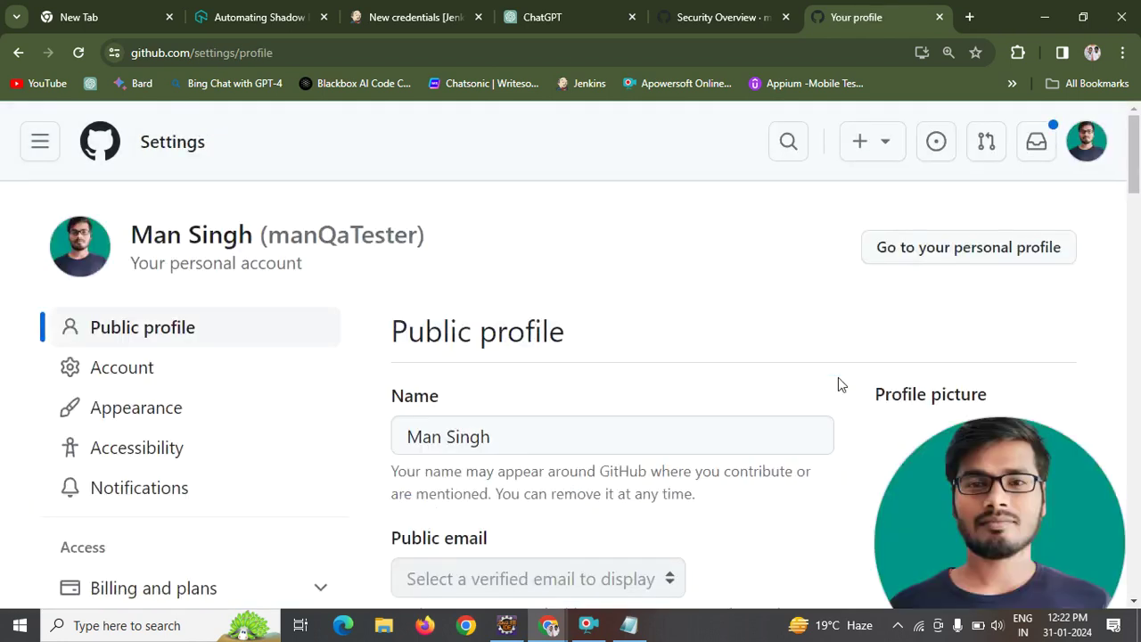
Navigate to Developer settings > Personal access tokens > Tokens (classic).
left_click_drag(1139, 159, 1120, 339)
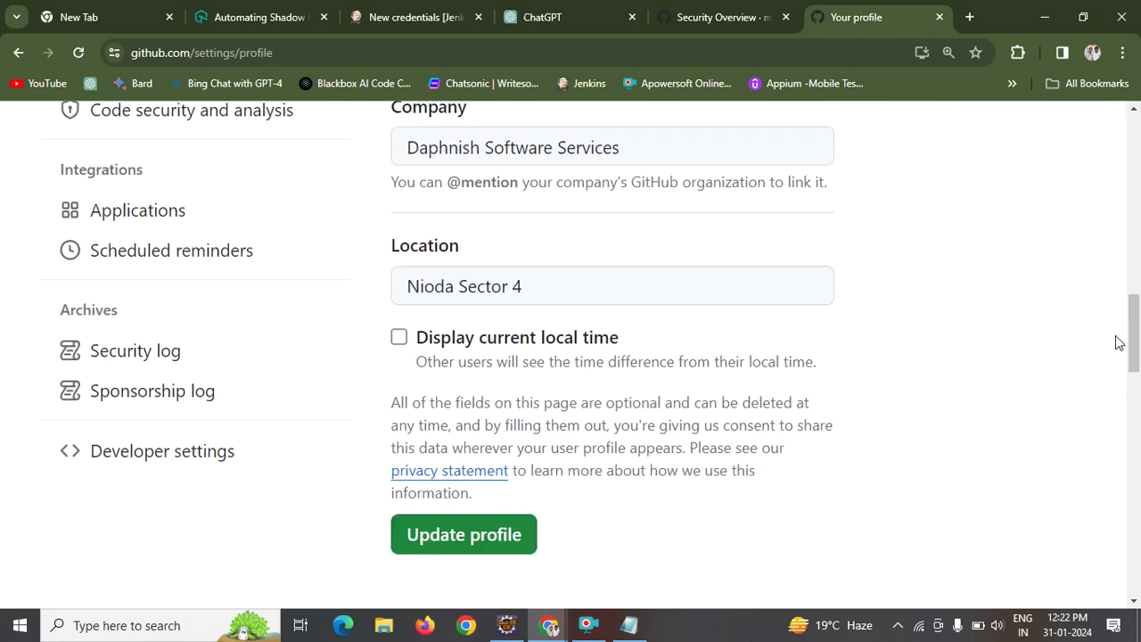
left_click(174, 451)
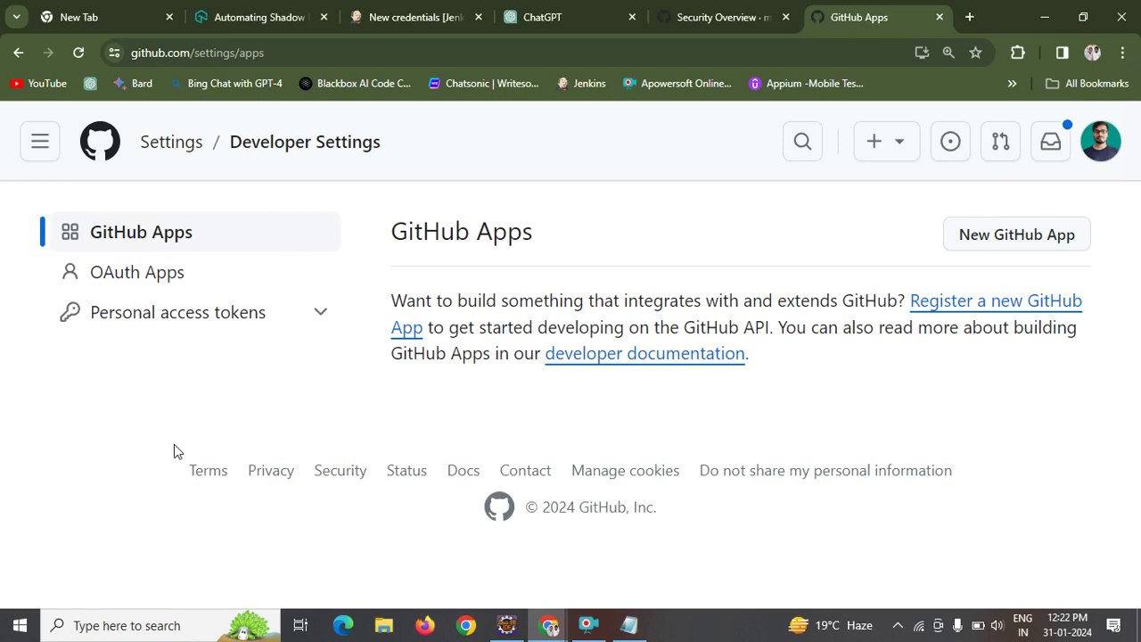
left_click(188, 323)
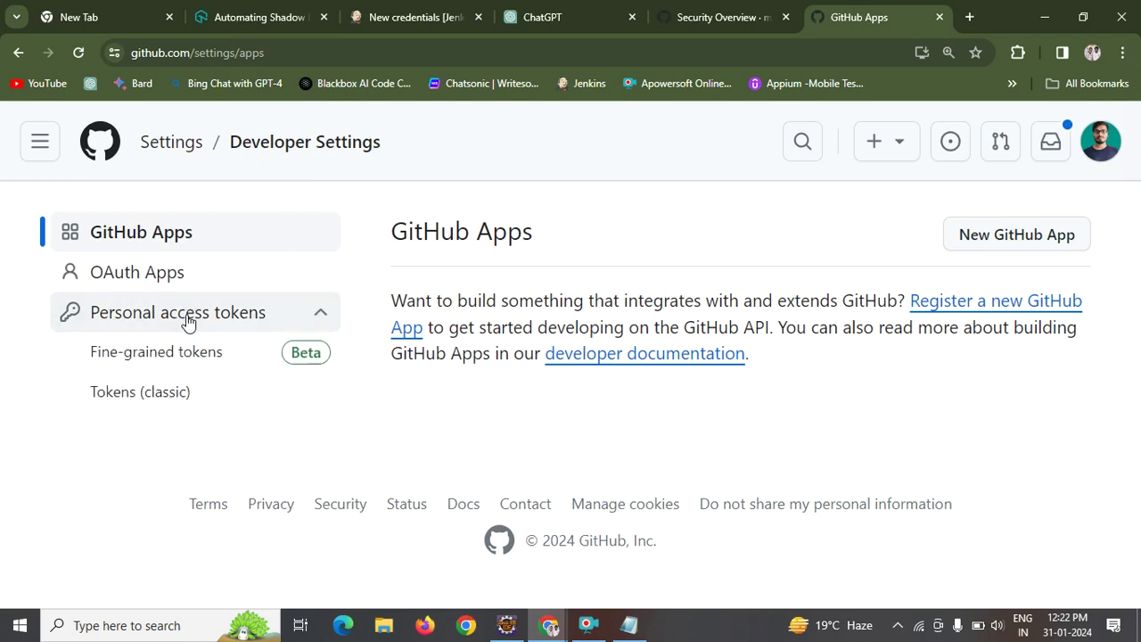
left_click(160, 393)
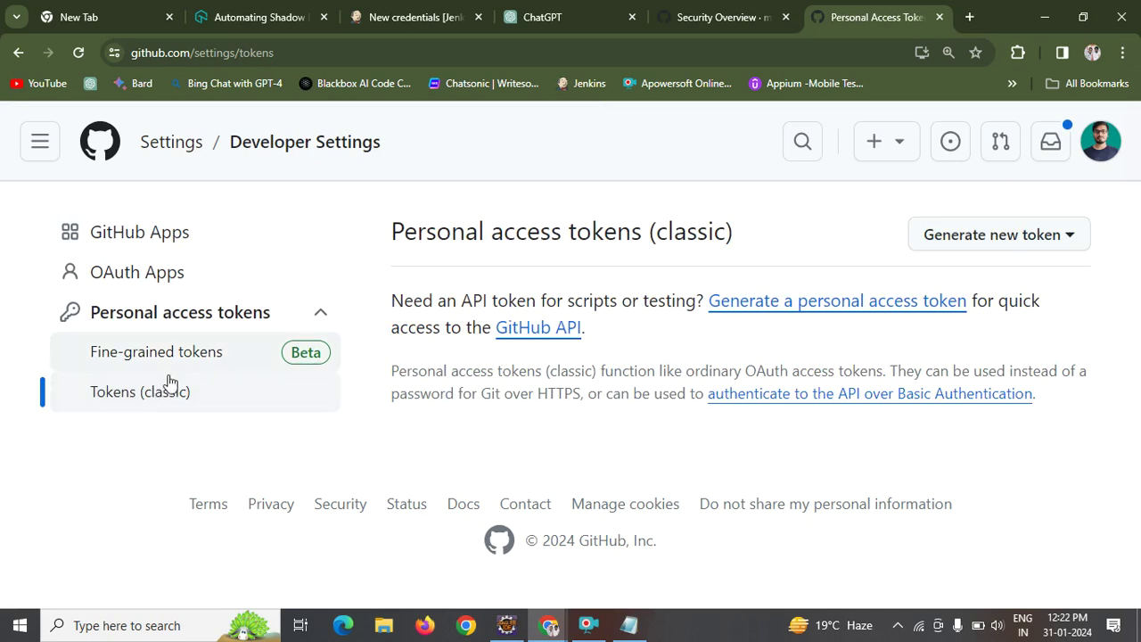
Start generating a classic token and confirm access with the saved account password.
left_click(768, 313)
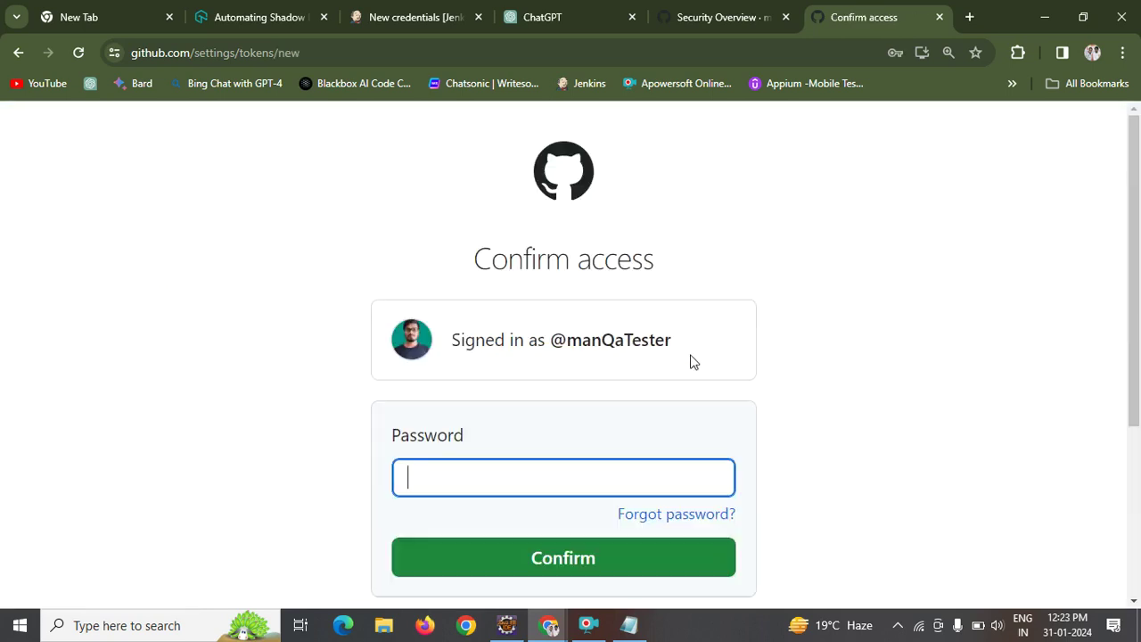
left_click(539, 493)
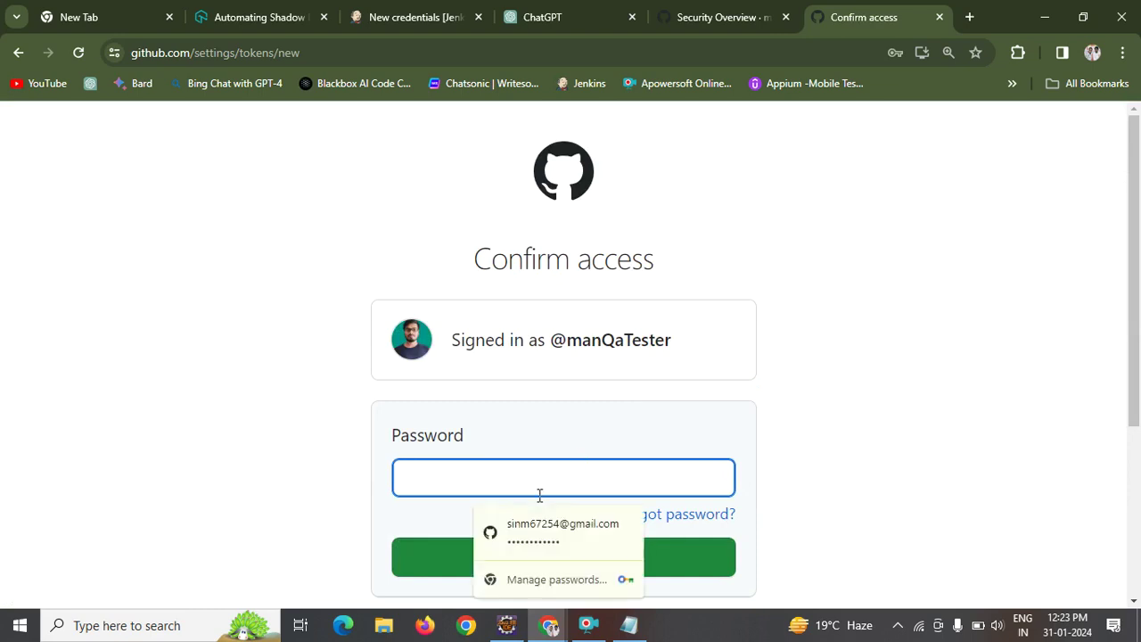
left_click(542, 533)
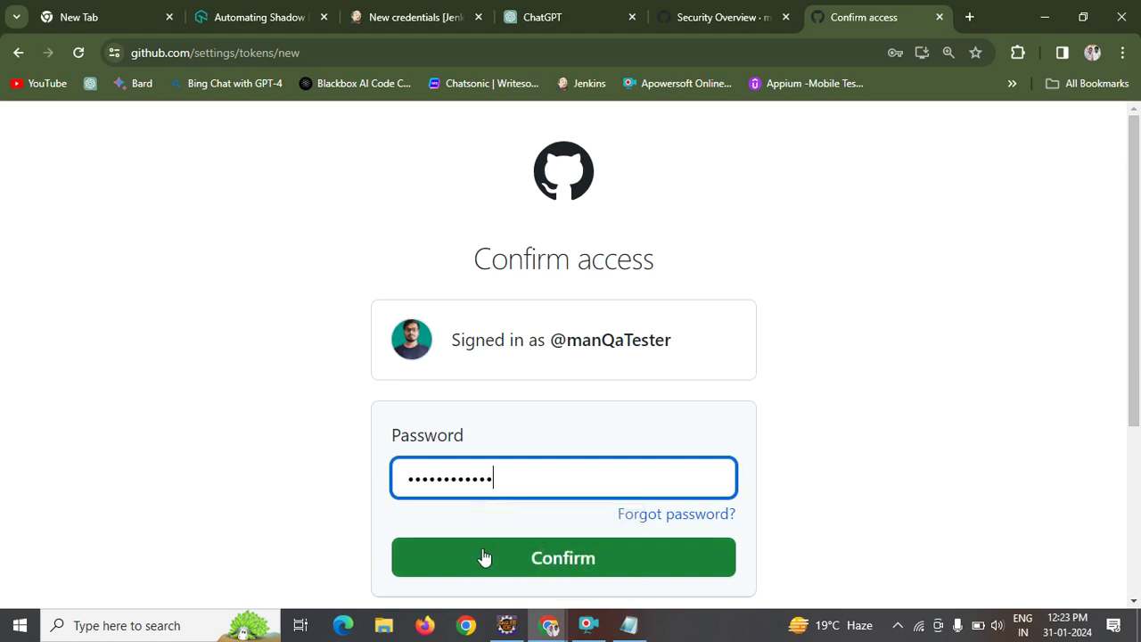
left_click(505, 565)
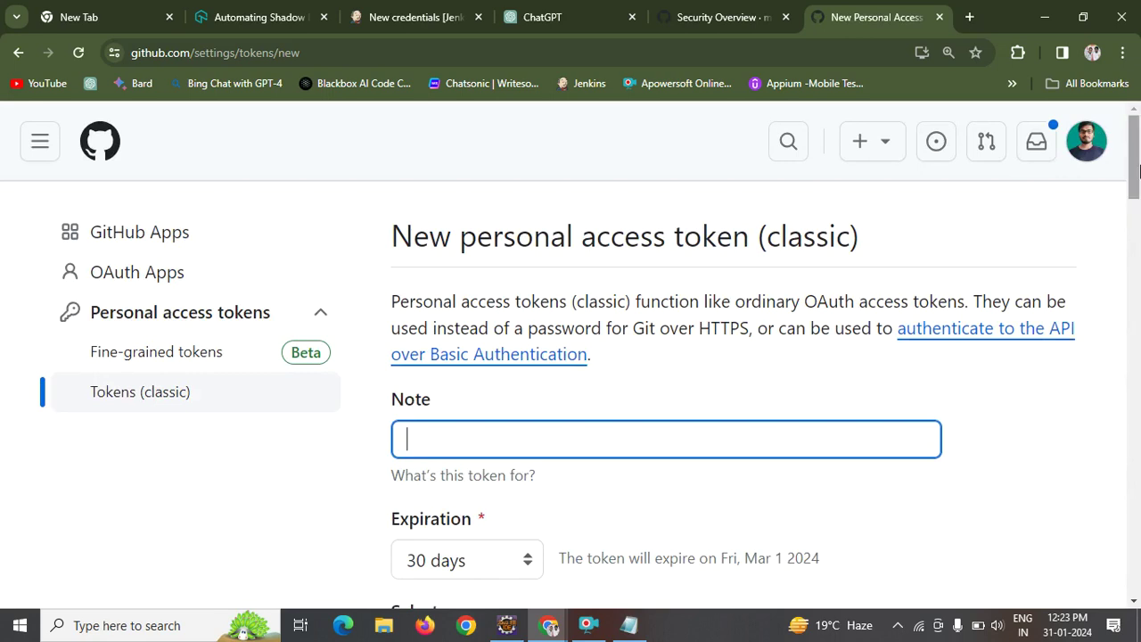
left_click_drag(1138, 169, 988, 515)
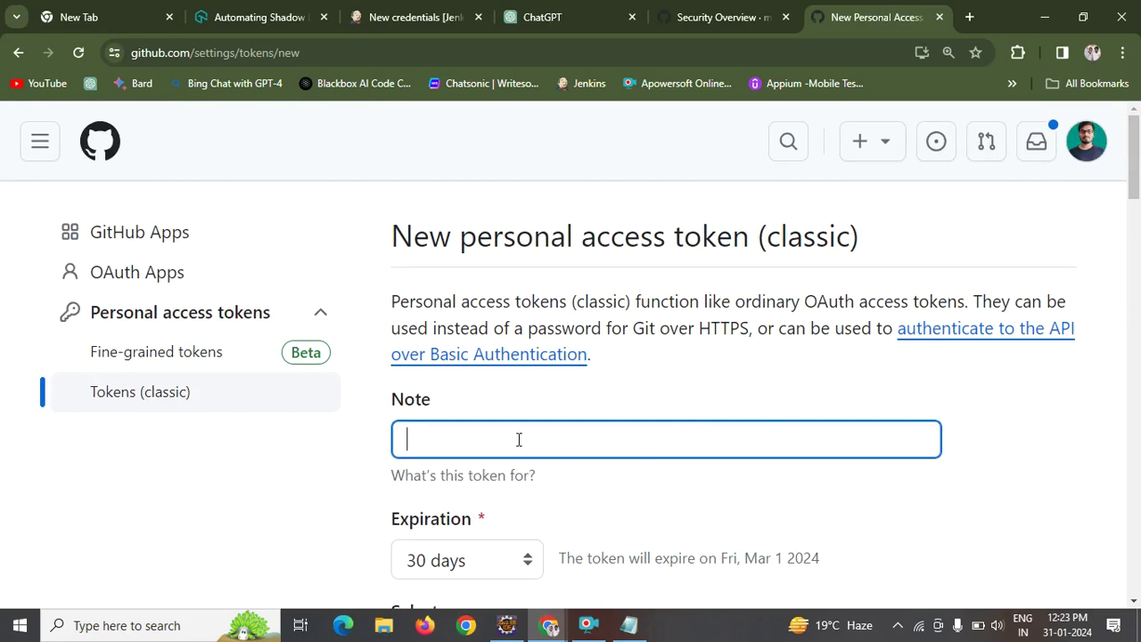
Name the token 'jenkins token' and set its expiration to No expiration.
type("ithub ")
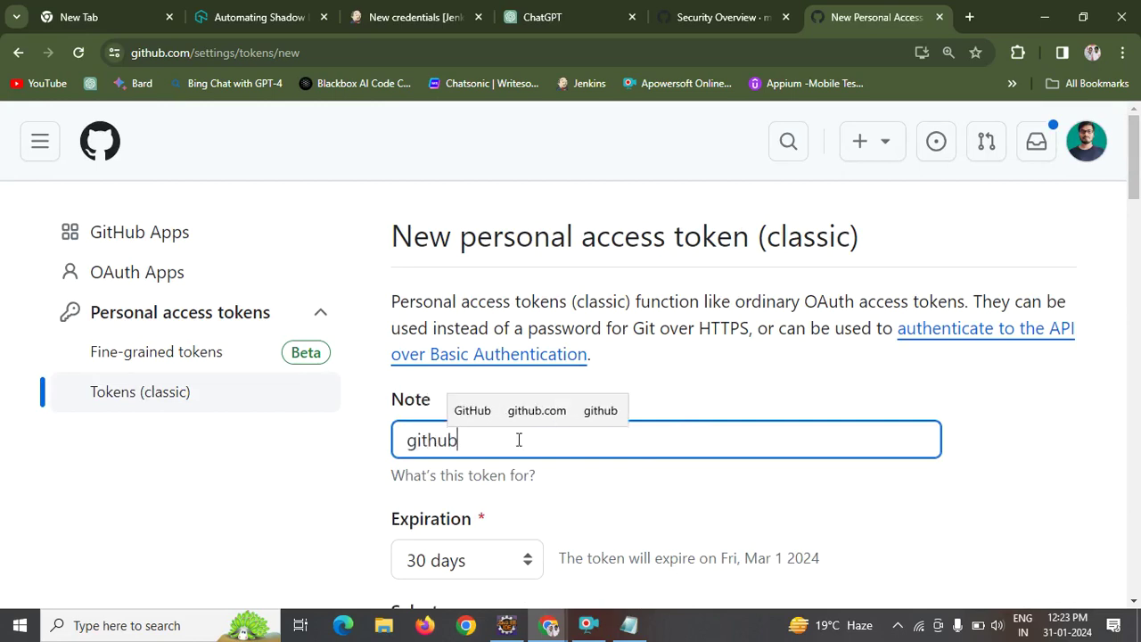
type("t")
type("k")
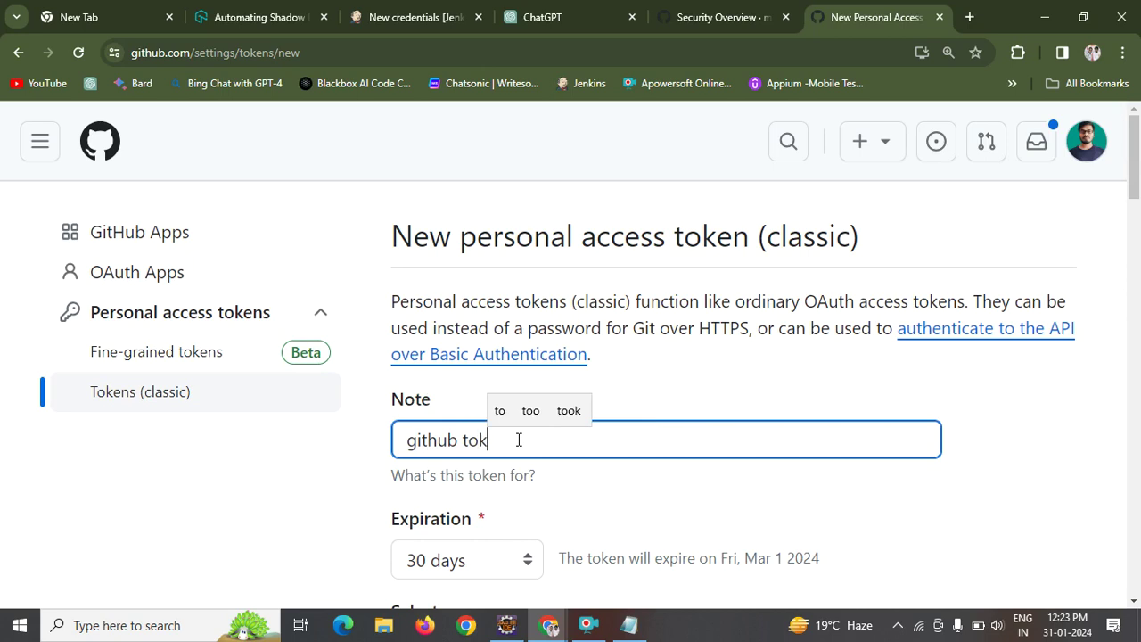
key("BackSpace")
key("BackSpace")
key("BackSpace")
key("BackSpace")
key("BackSpace")
key("BackSpace")
key("BackSpace")
key("BackSpace")
key("BackSpace")
type("je")
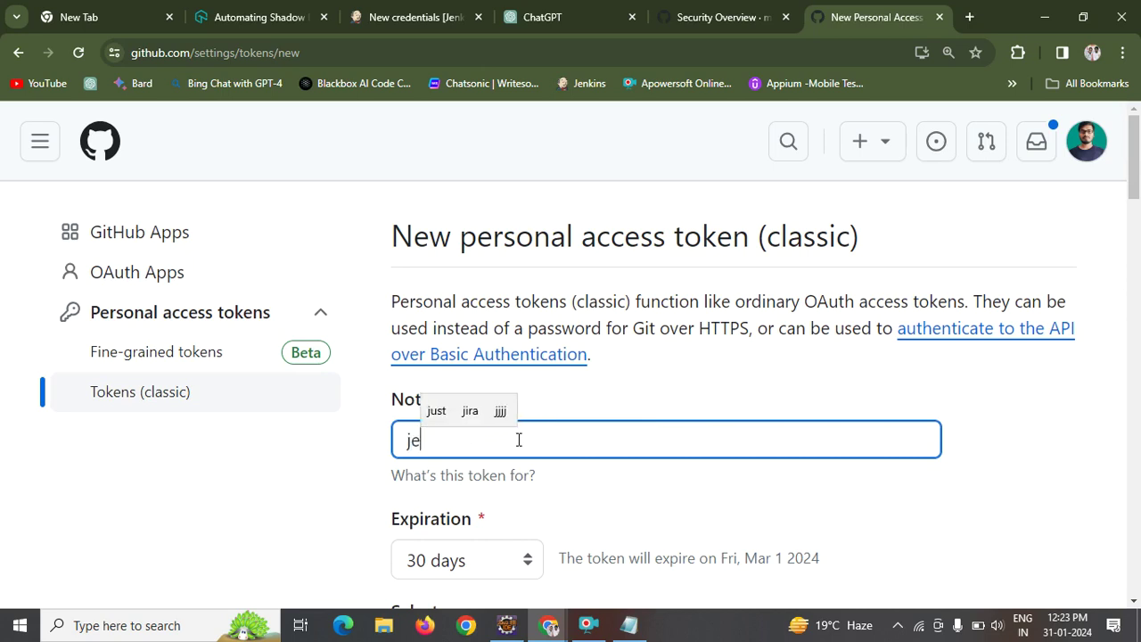
type("nkins token")
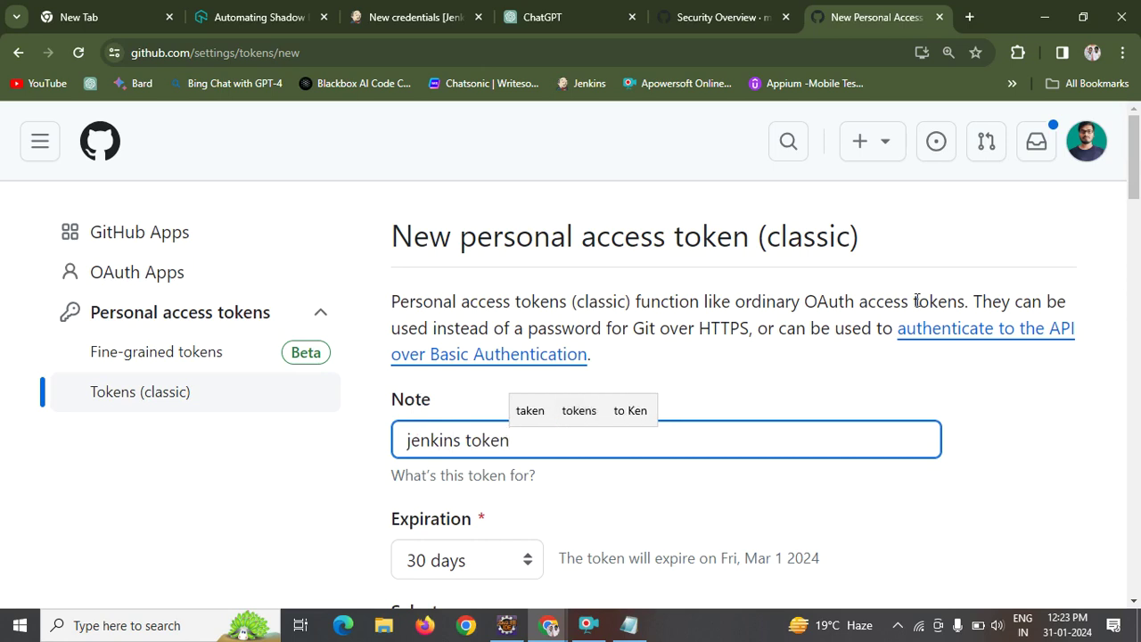
left_click_drag(1138, 156, 1138, 207)
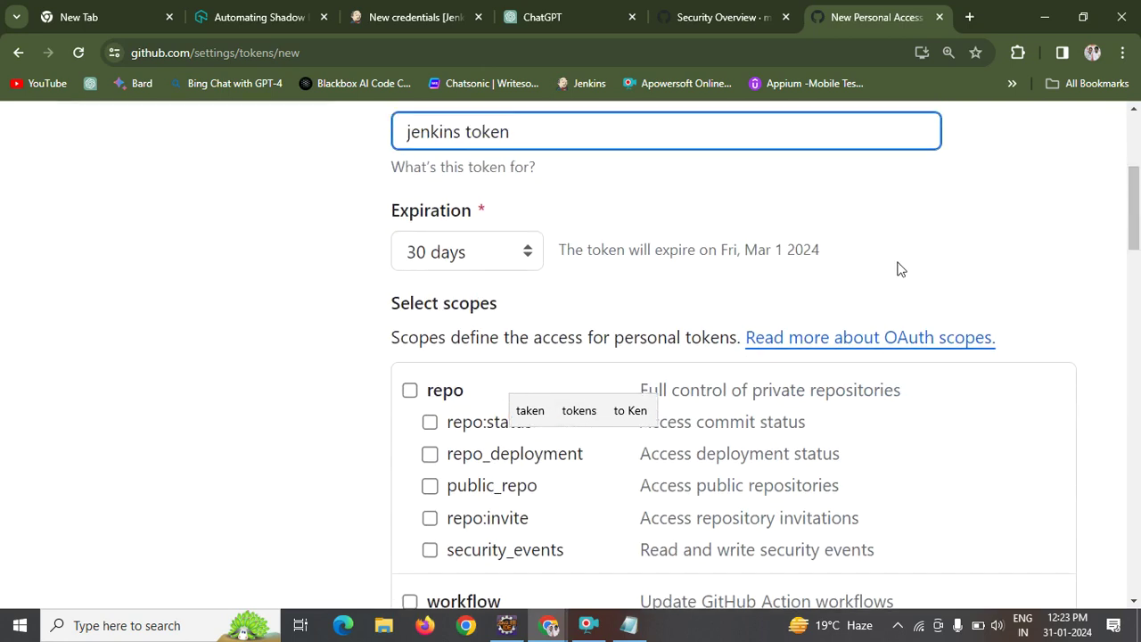
left_click(852, 219)
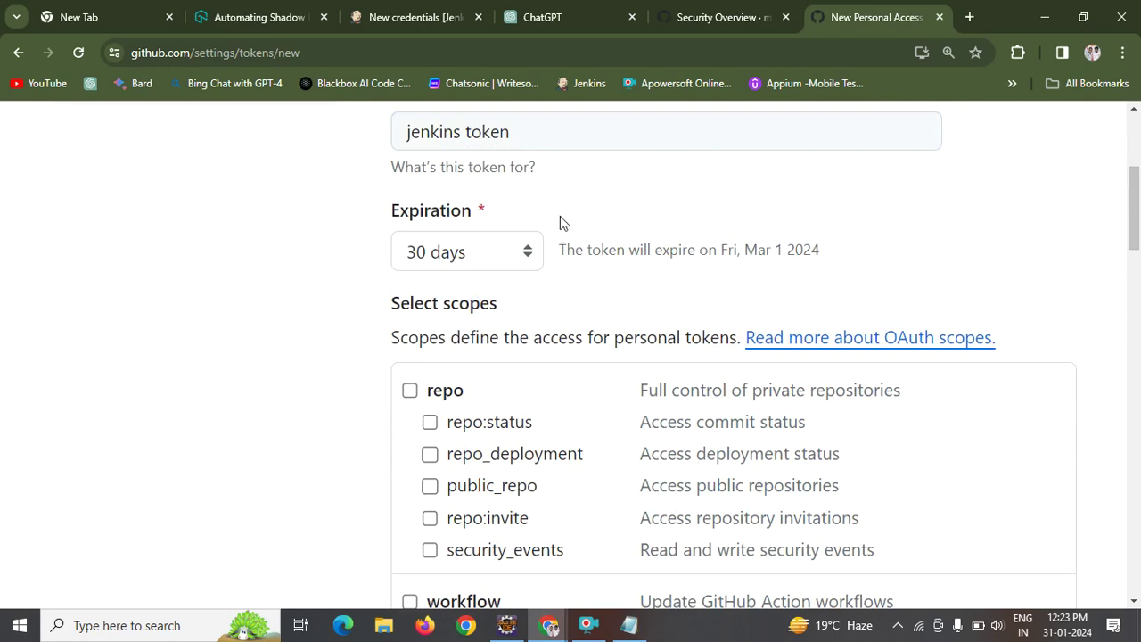
left_click(528, 258)
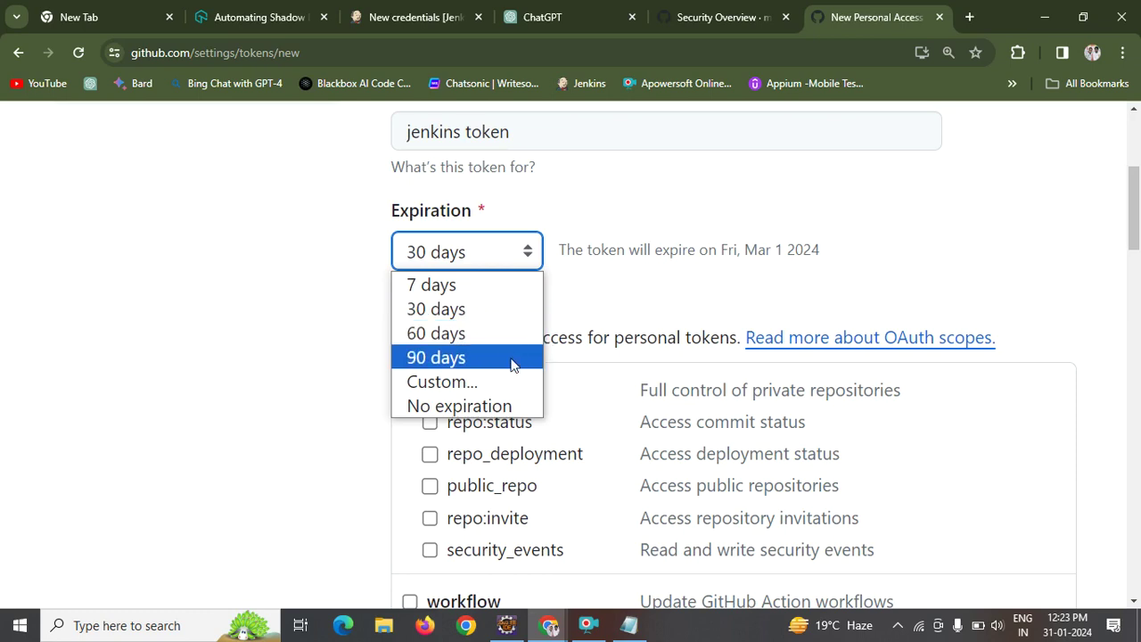
left_click(512, 408)
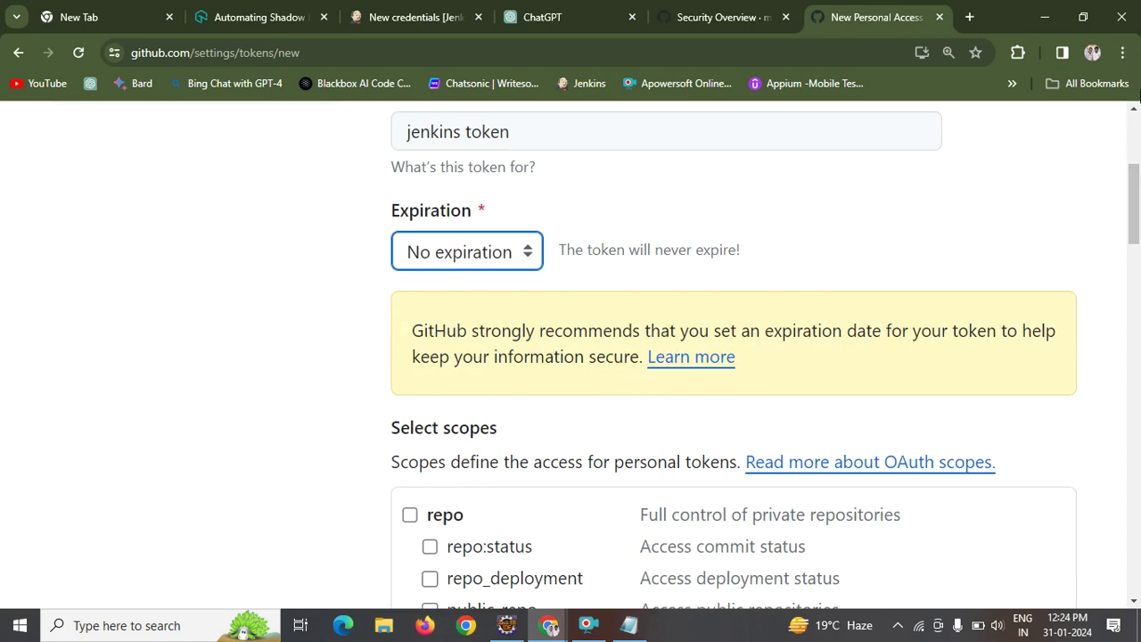
Select repo, write:packages, delete:packages, admin:org and user scopes, then generate the token.
left_click_drag(1138, 205, 1139, 257)
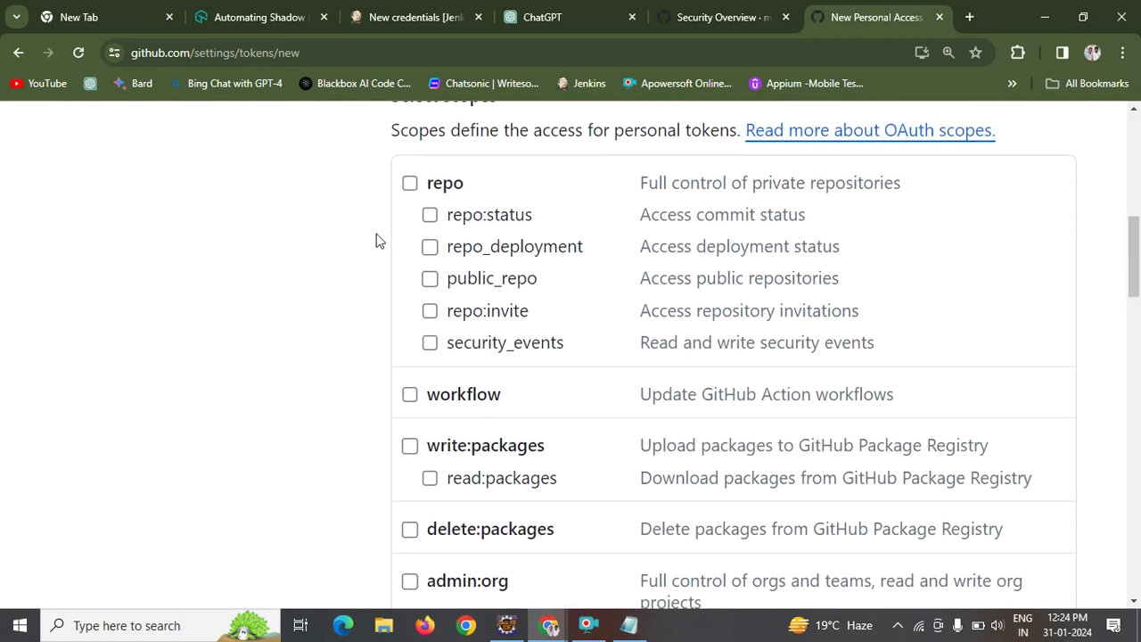
left_click(409, 184)
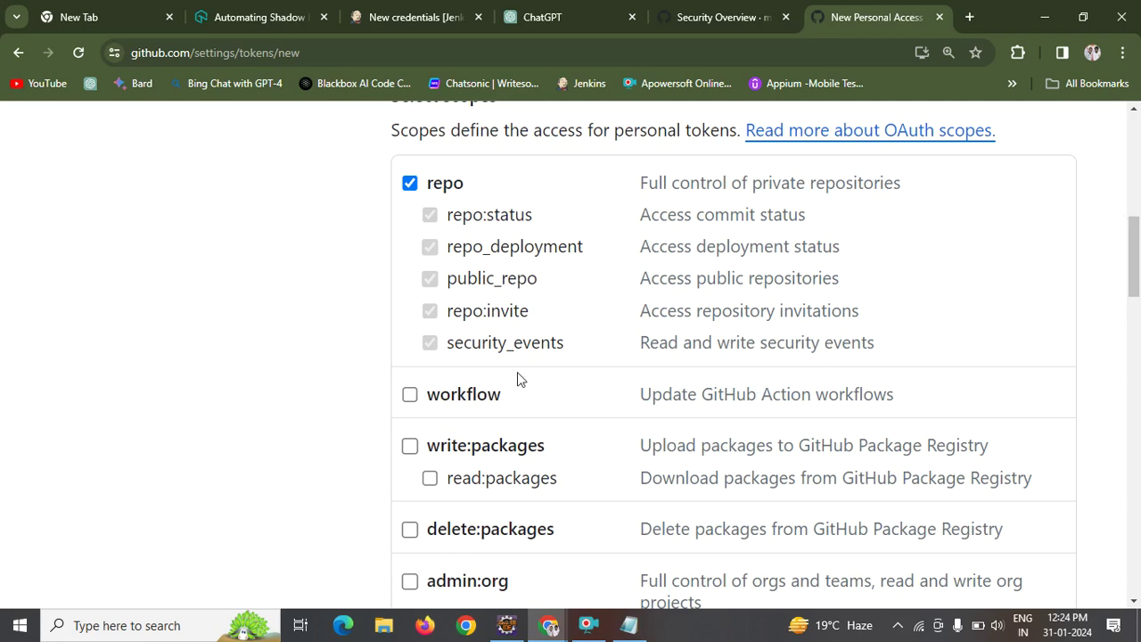
left_click(410, 448)
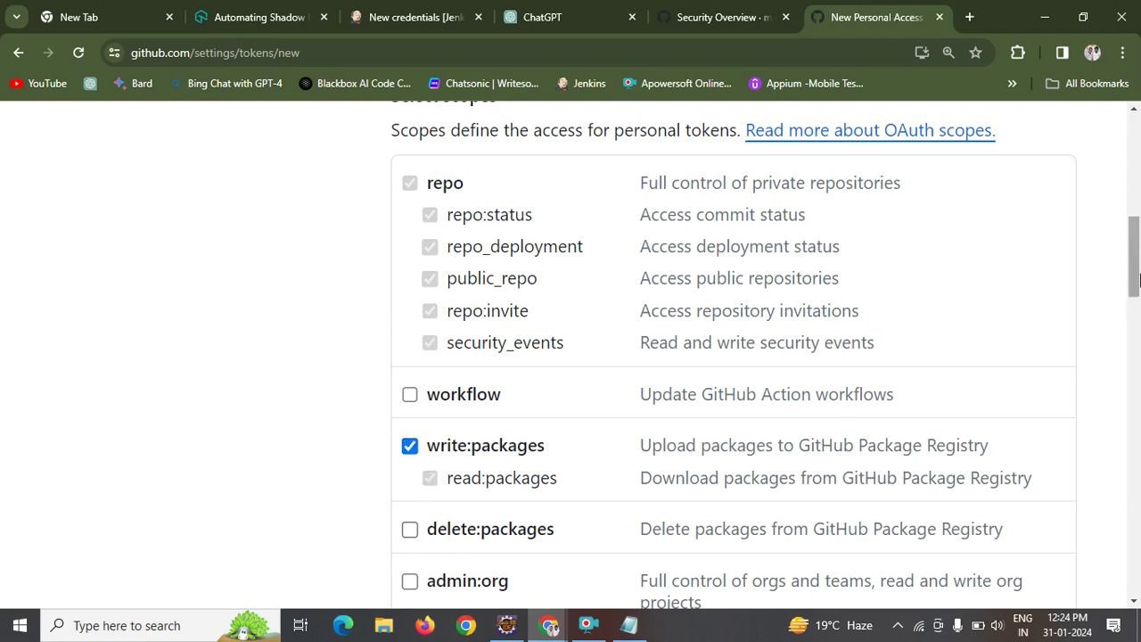
left_click_drag(1135, 281, 1137, 308)
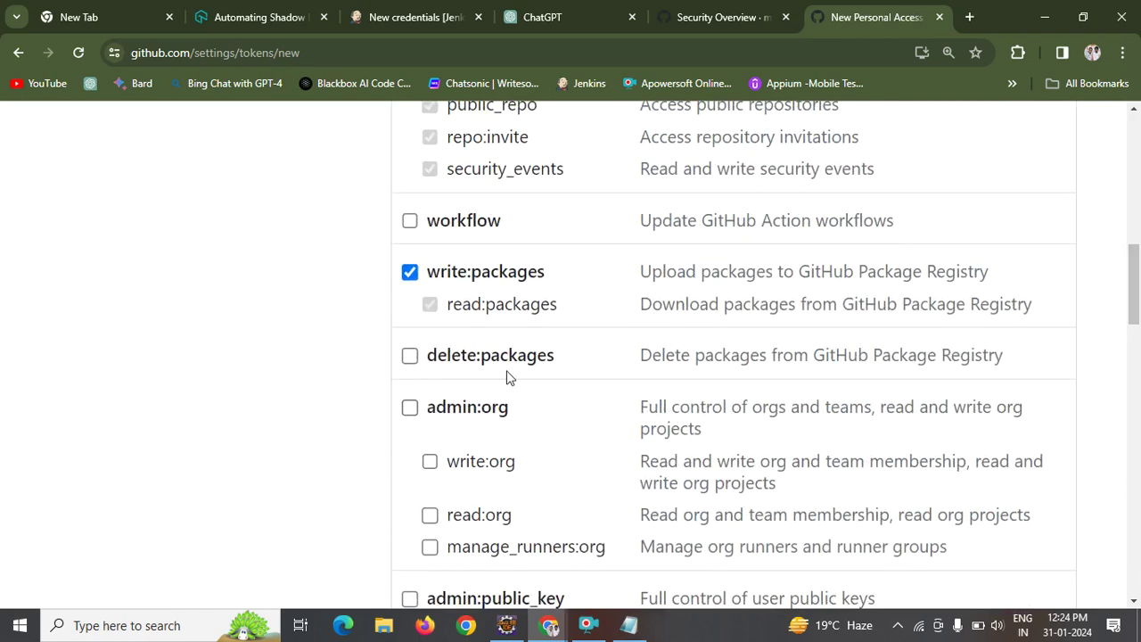
left_click(410, 356)
left_click(410, 408)
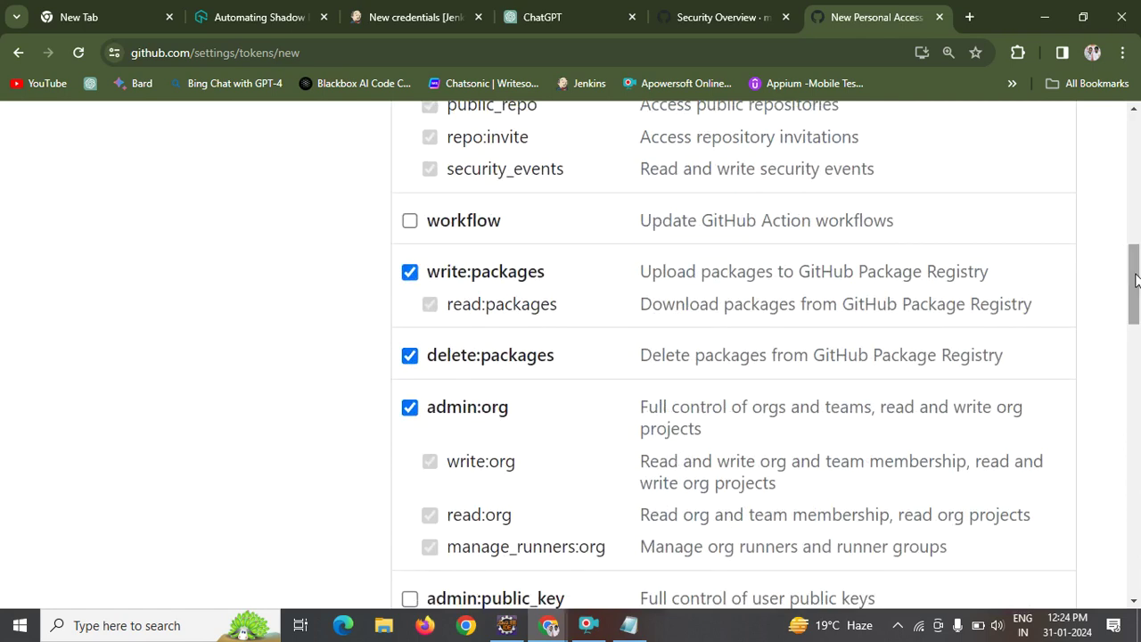
left_click_drag(1135, 281, 1138, 376)
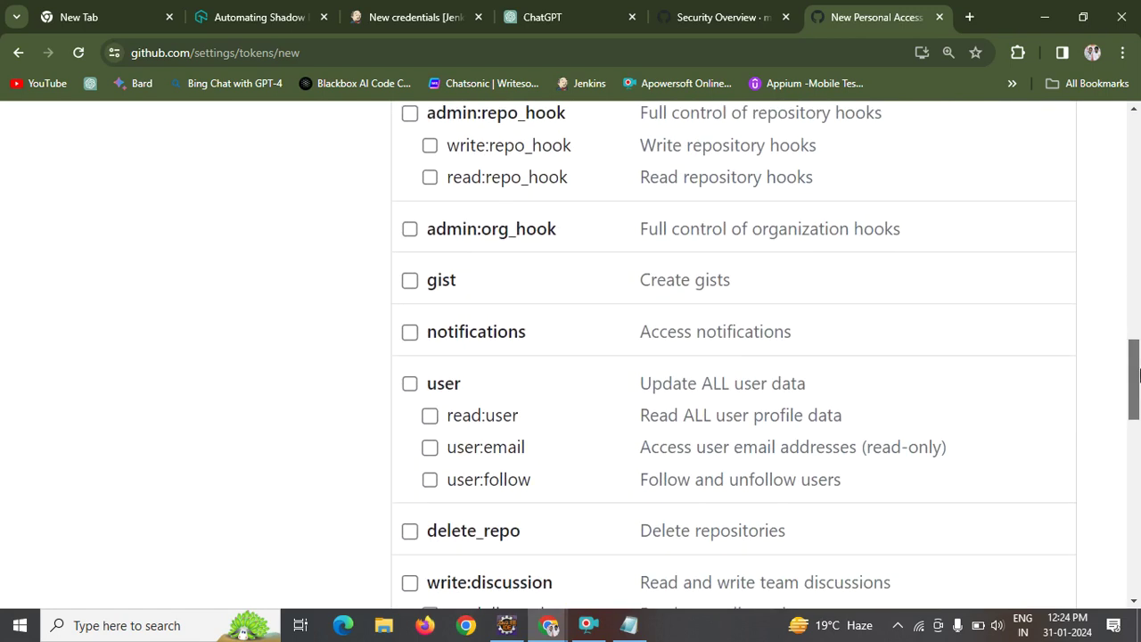
left_click(410, 384)
left_click_drag(1139, 434, 1136, 598)
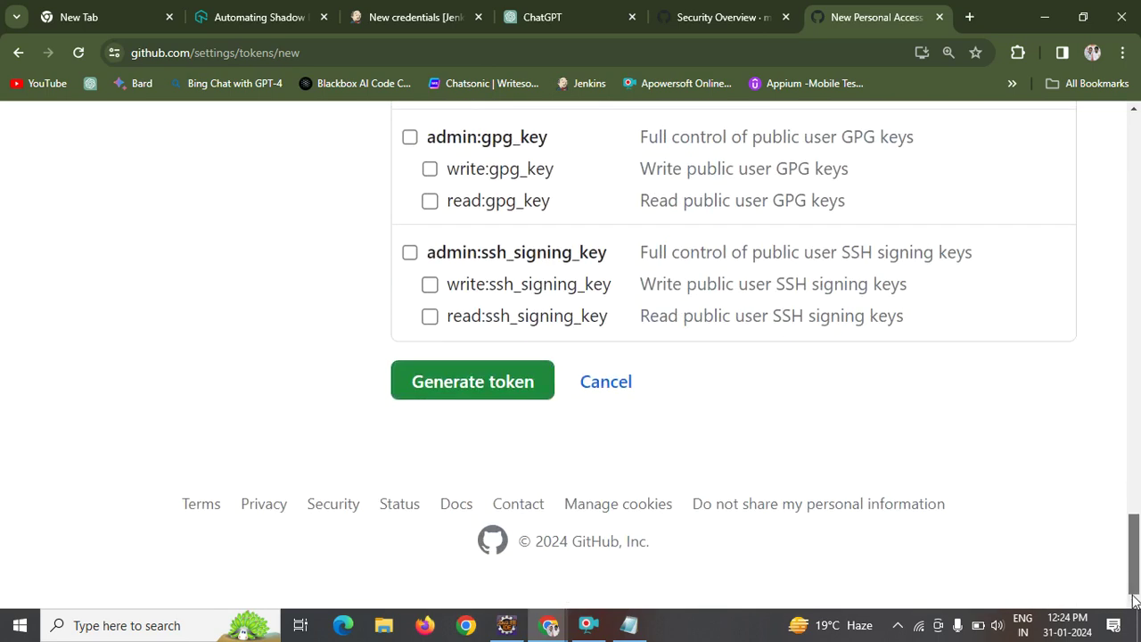
left_click(481, 385)
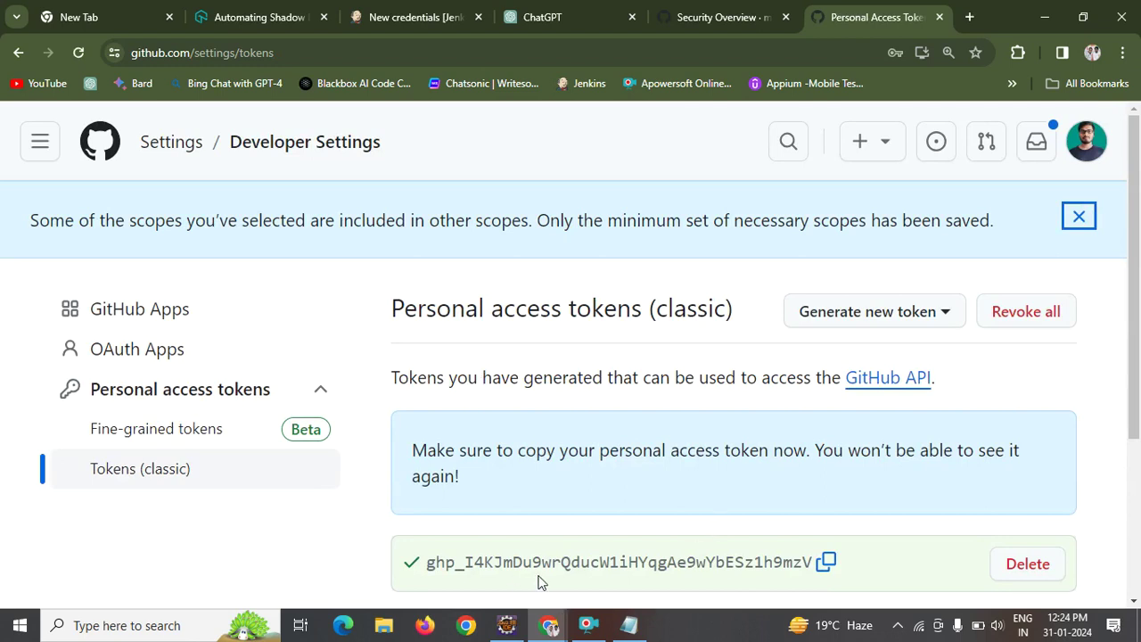
Copy the new GitHub token into an untitled Notepad note, then return to the Jenkins credentials form.
left_click(832, 571)
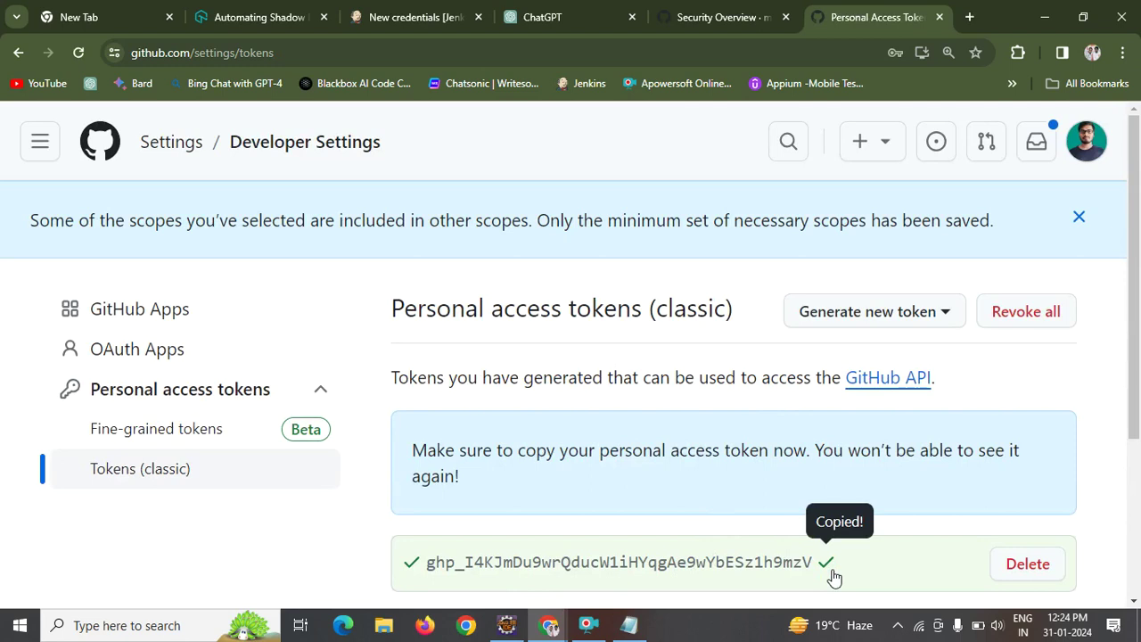
key("super+r")
key("Return")
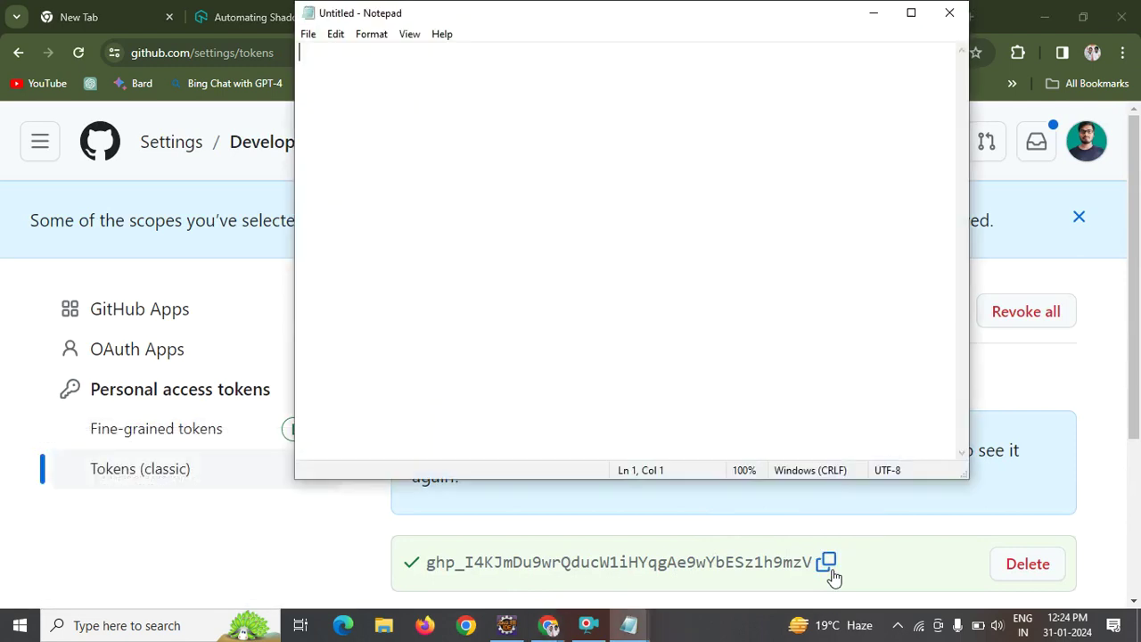
key("ctrl+v")
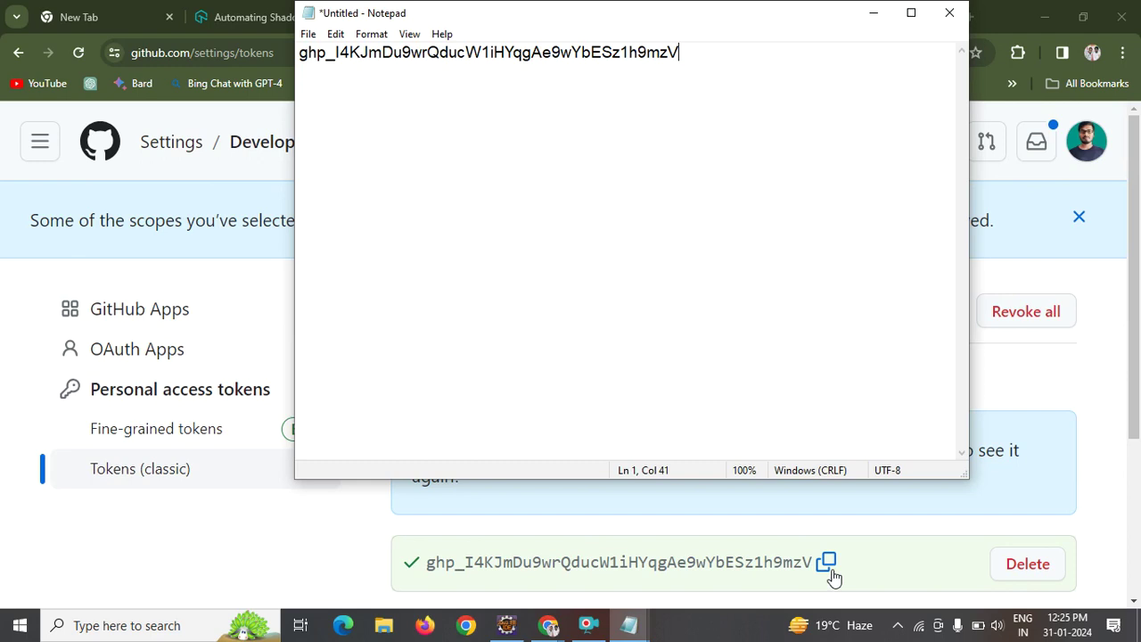
left_click(16, 373)
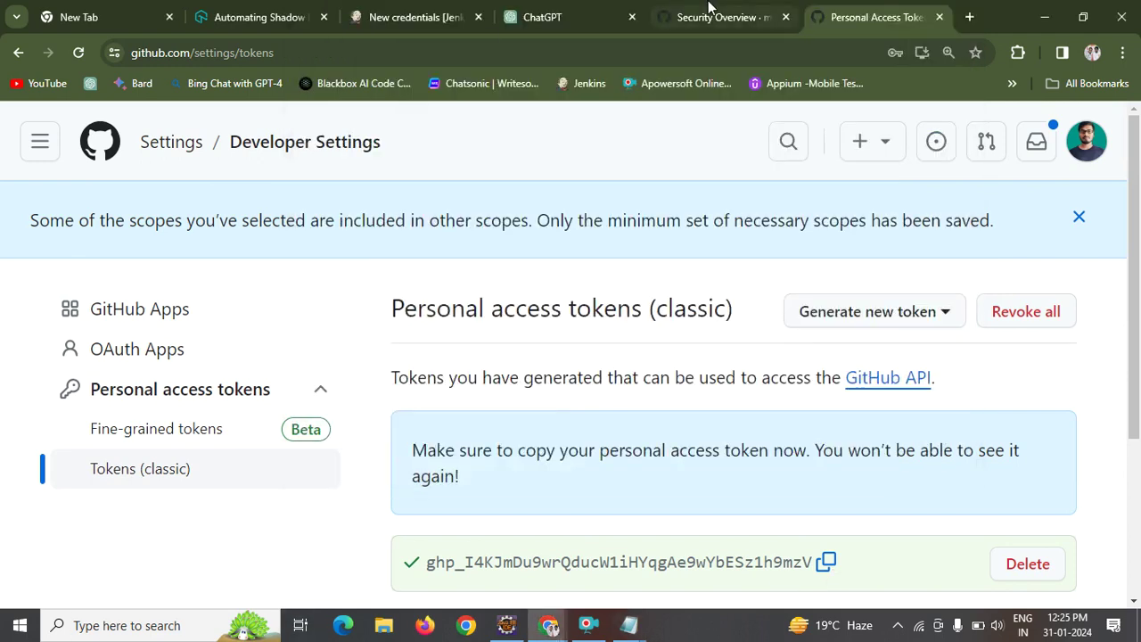
left_click(439, 18)
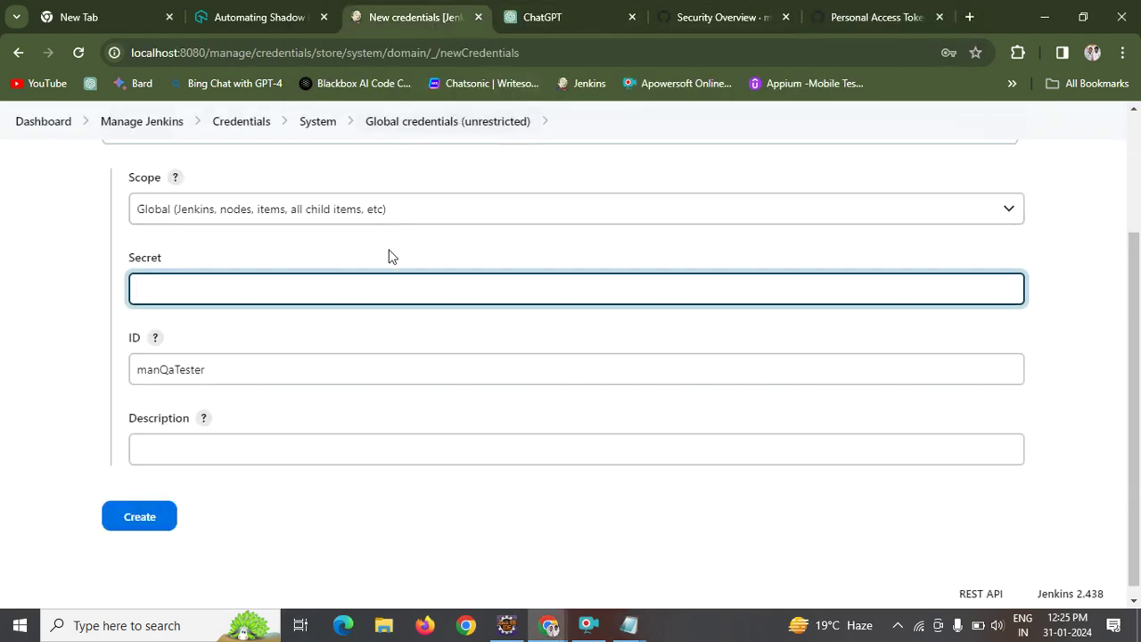
Create the Secret text credential with the pasted GitHub token and description 'cxvvxcbx'.
key("ctrl+v")
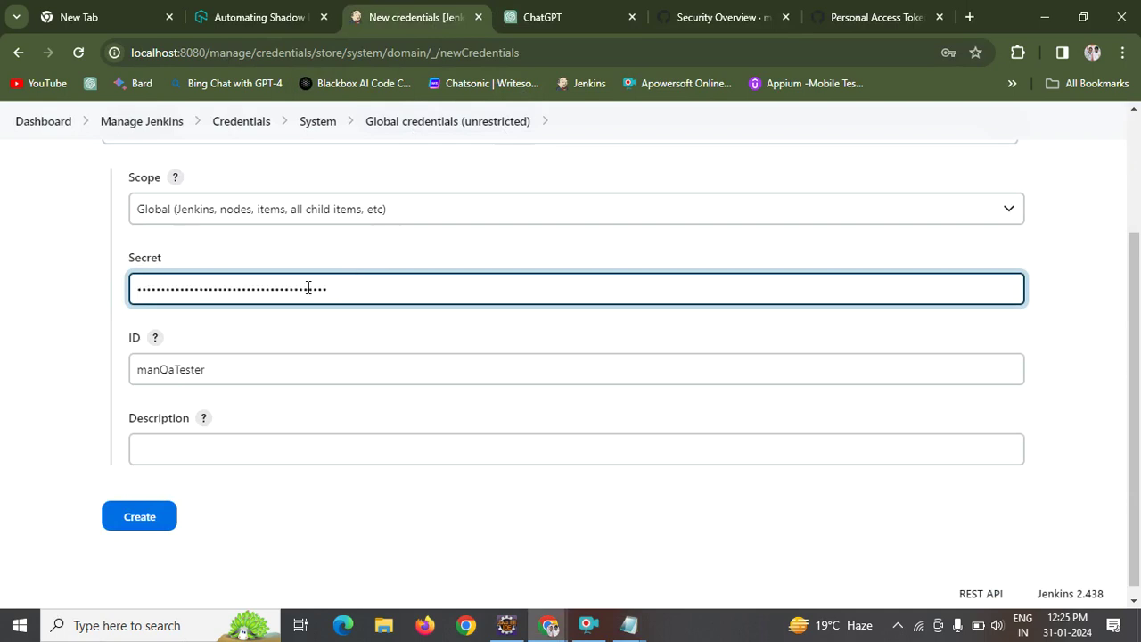
left_click(161, 443)
type("cxvvxcbx")
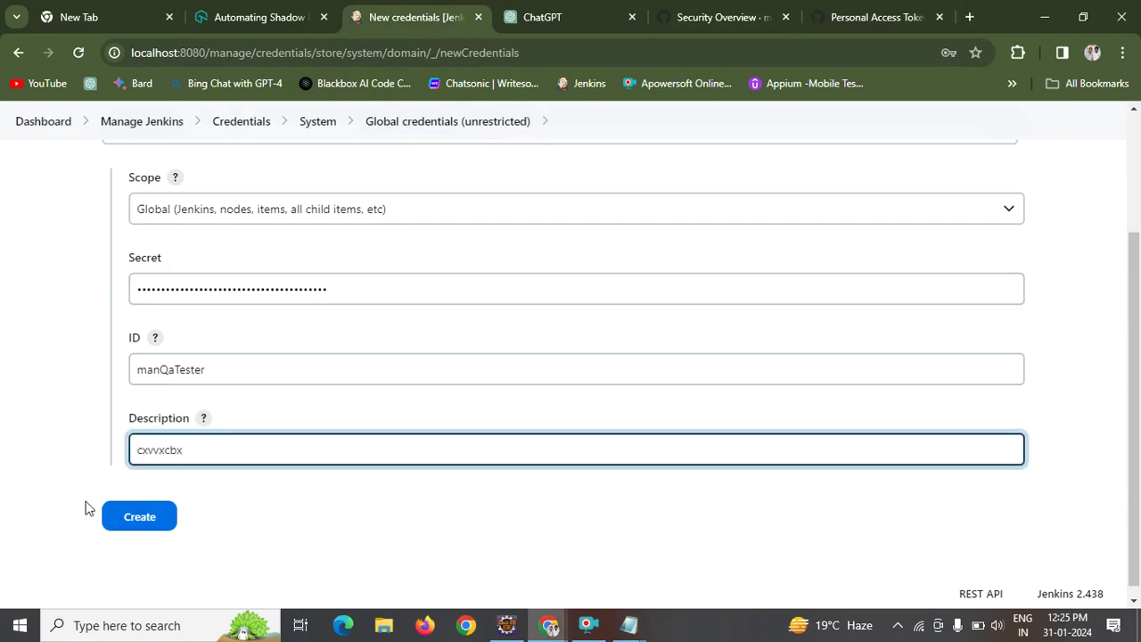
left_click(133, 524)
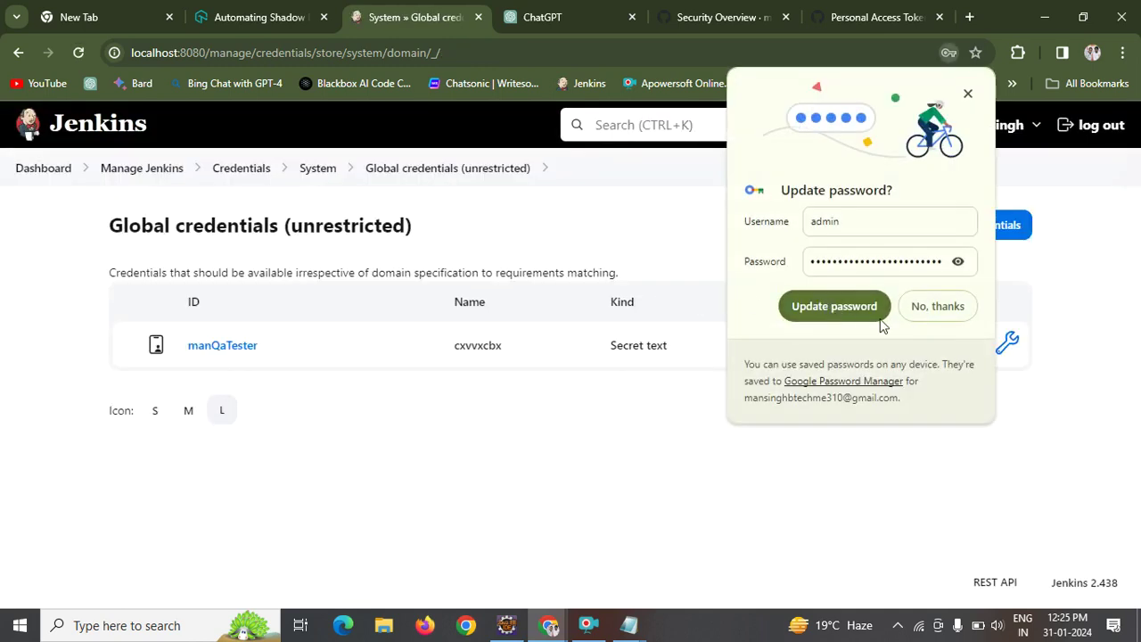
Decline Chrome's password-save prompt and open the AutomationJob project from the Dashboard.
left_click(958, 309)
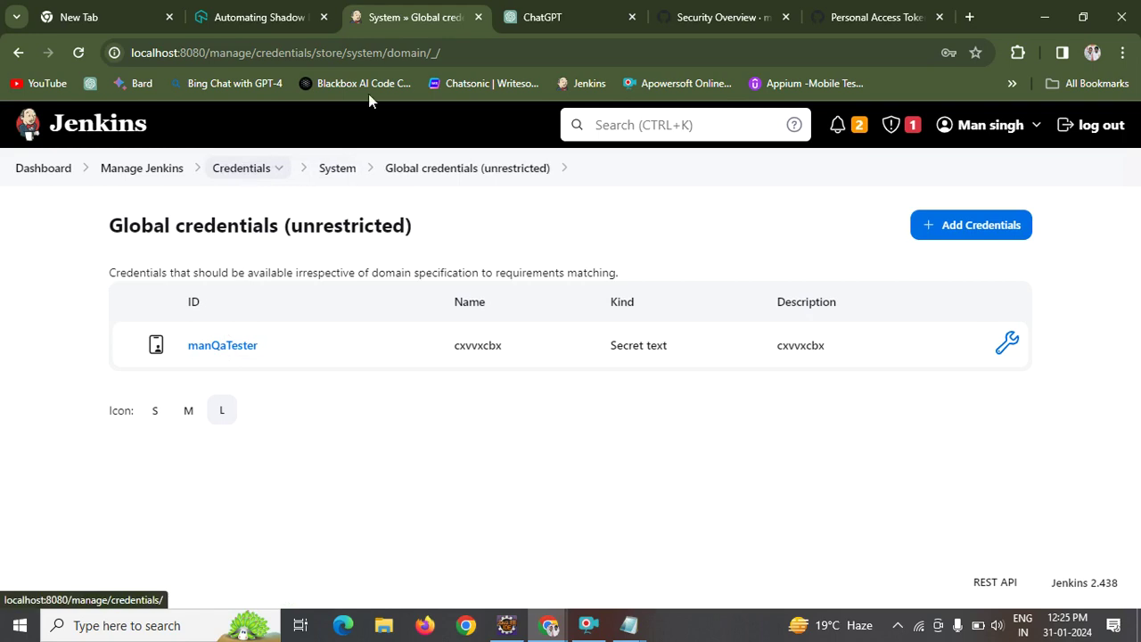
left_click(57, 169)
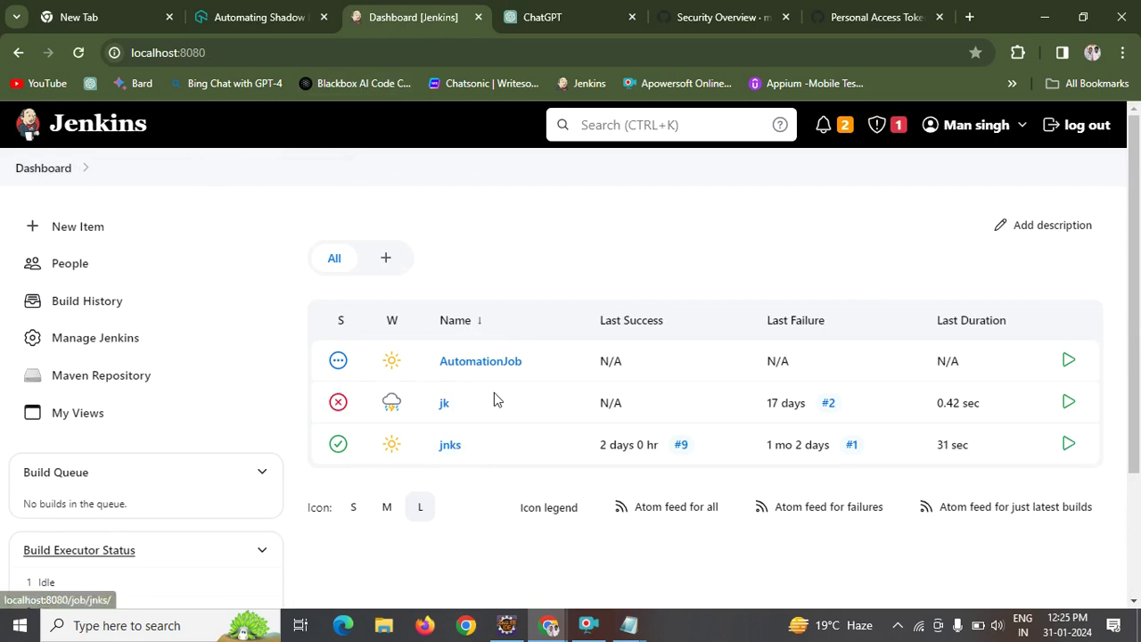
left_click(490, 366)
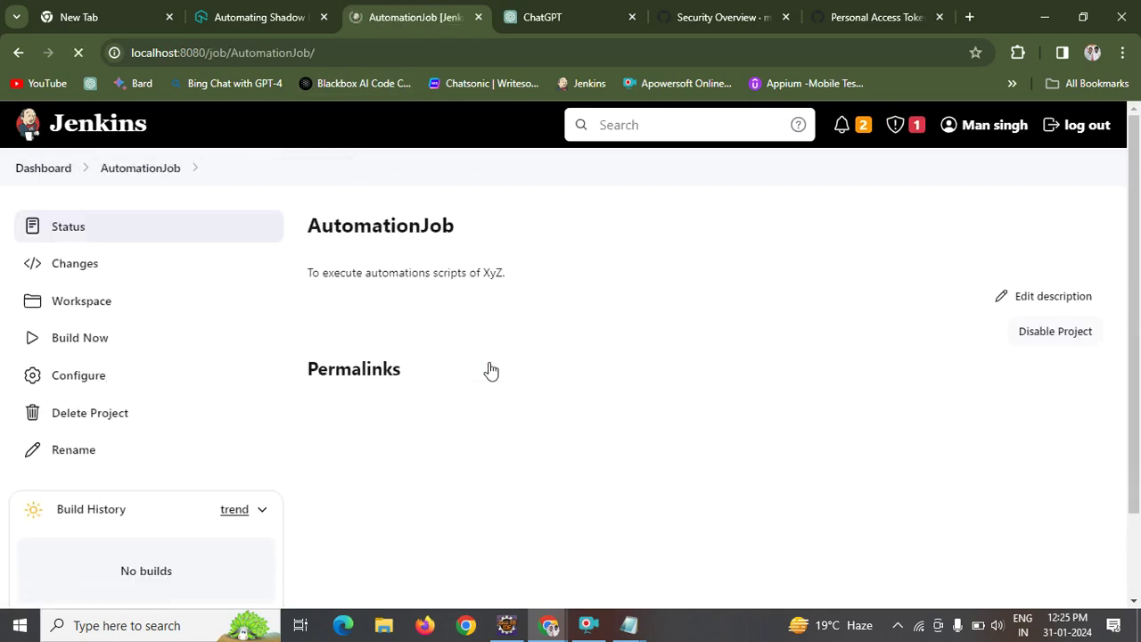
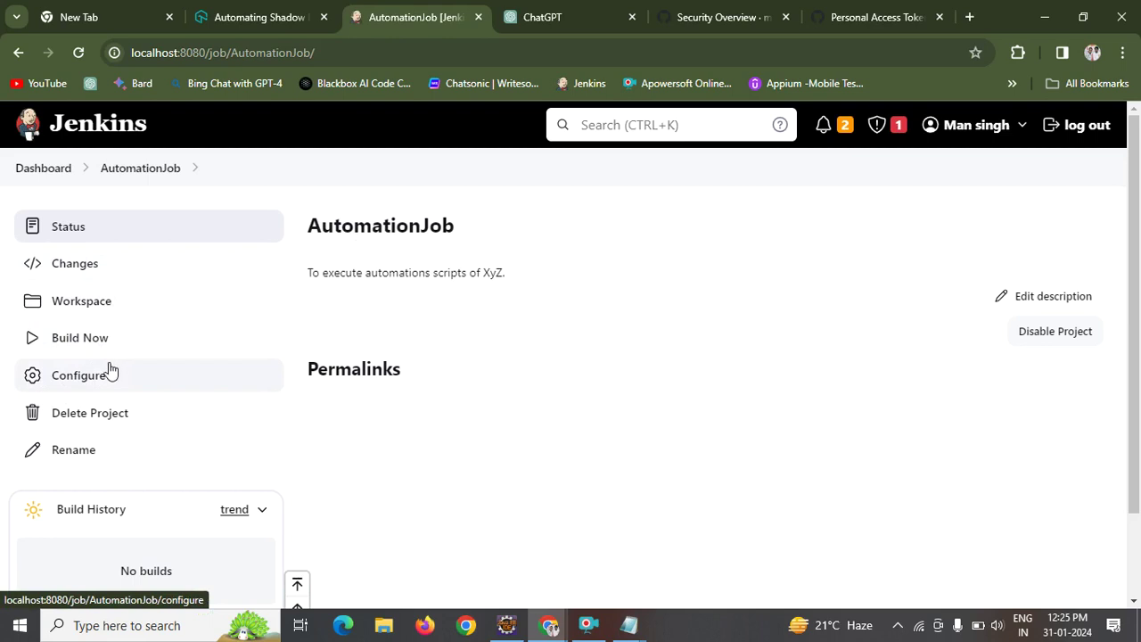
Open AutomationJob's configuration, check the repository's credentials list, and open the Jenkins Add Credentials form.
left_click(79, 380)
left_click_drag(1138, 206, 1138, 250)
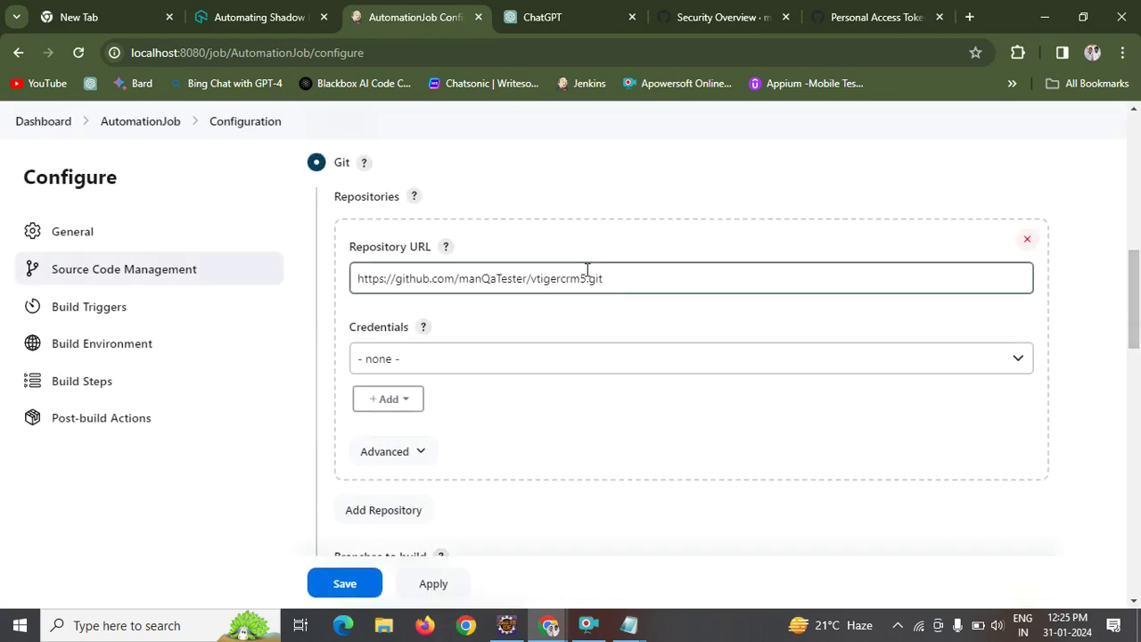
left_click(410, 360)
left_click(409, 359)
left_click(410, 399)
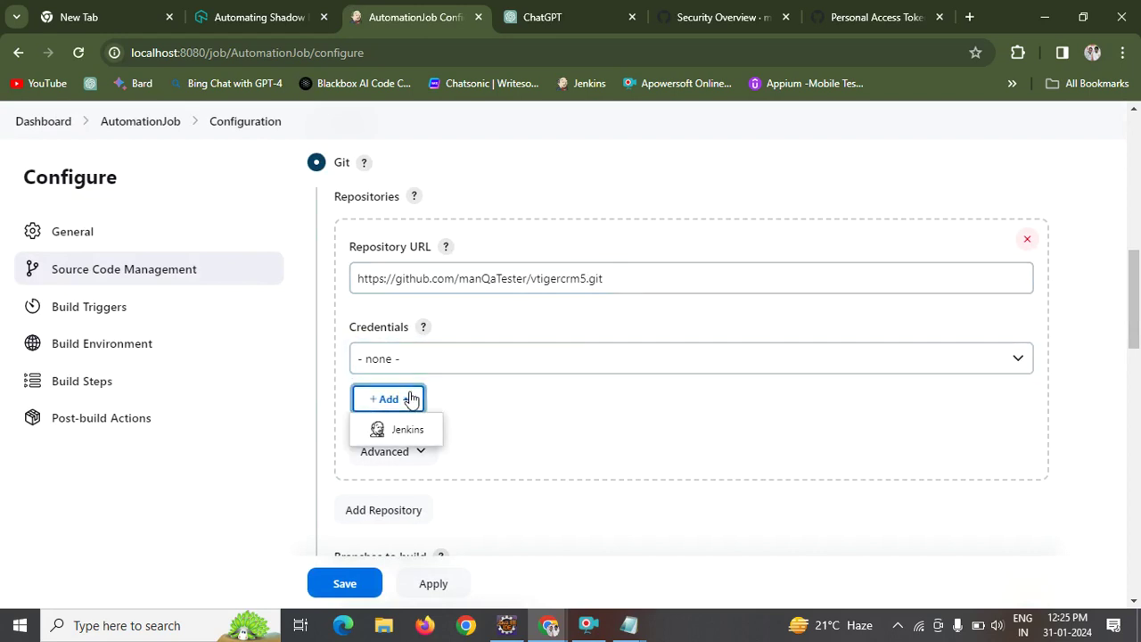
left_click(410, 429)
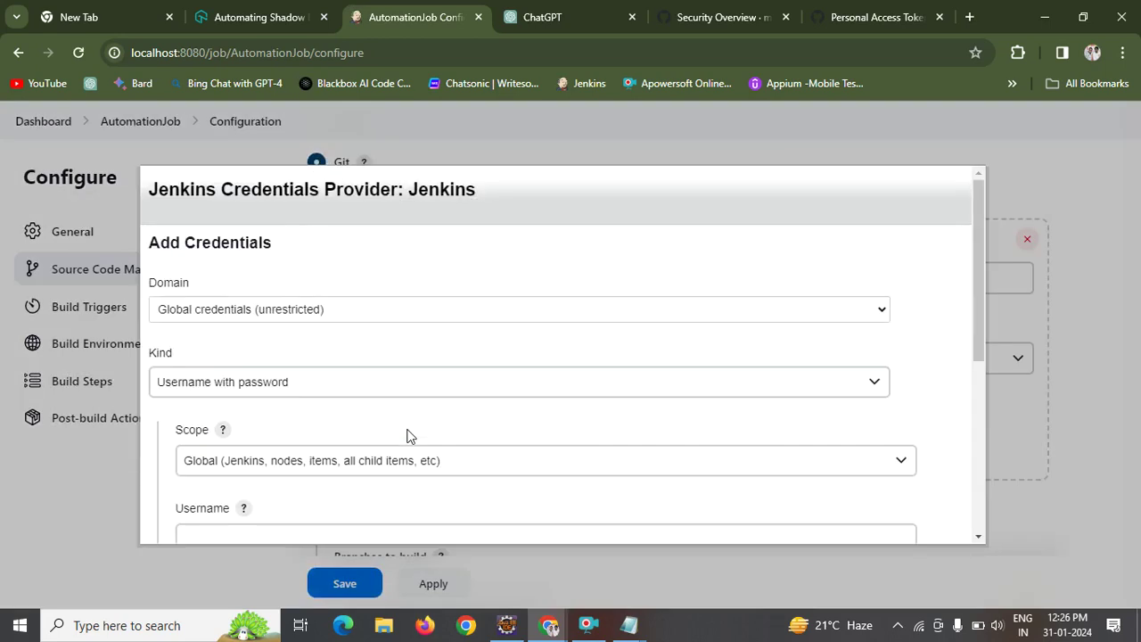
Review the Add Credentials form, keeping the domain as Global credentials.
left_click(880, 310)
left_click(880, 310)
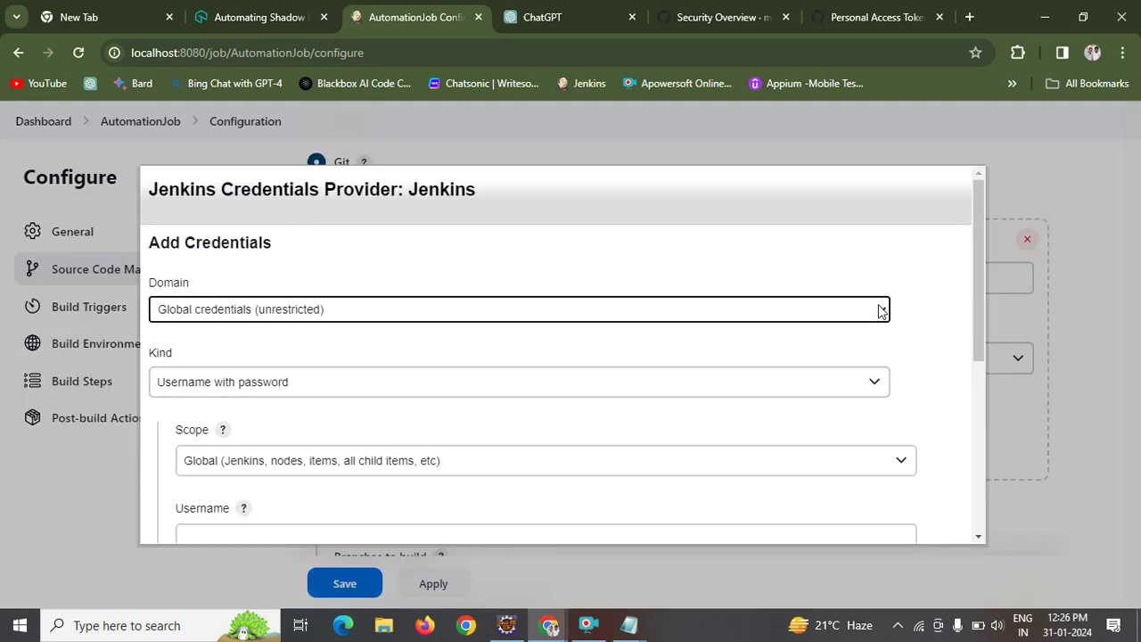
left_click(986, 279)
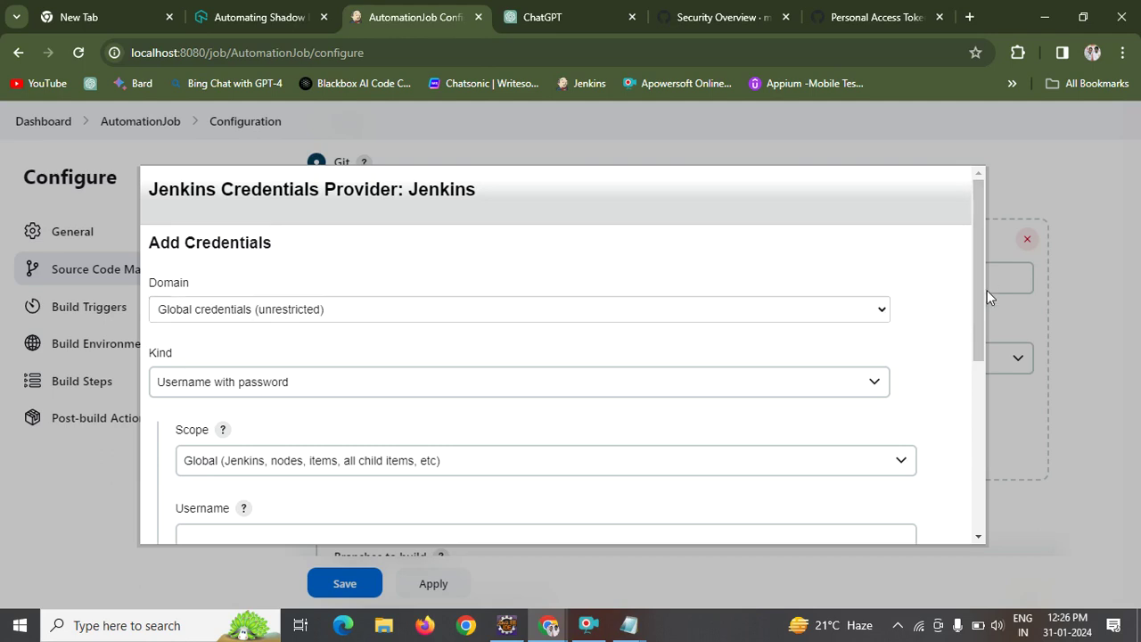
triple_click(988, 281)
key("ctrl+m")
left_click(957, 300)
left_click_drag(982, 295, 950, 309)
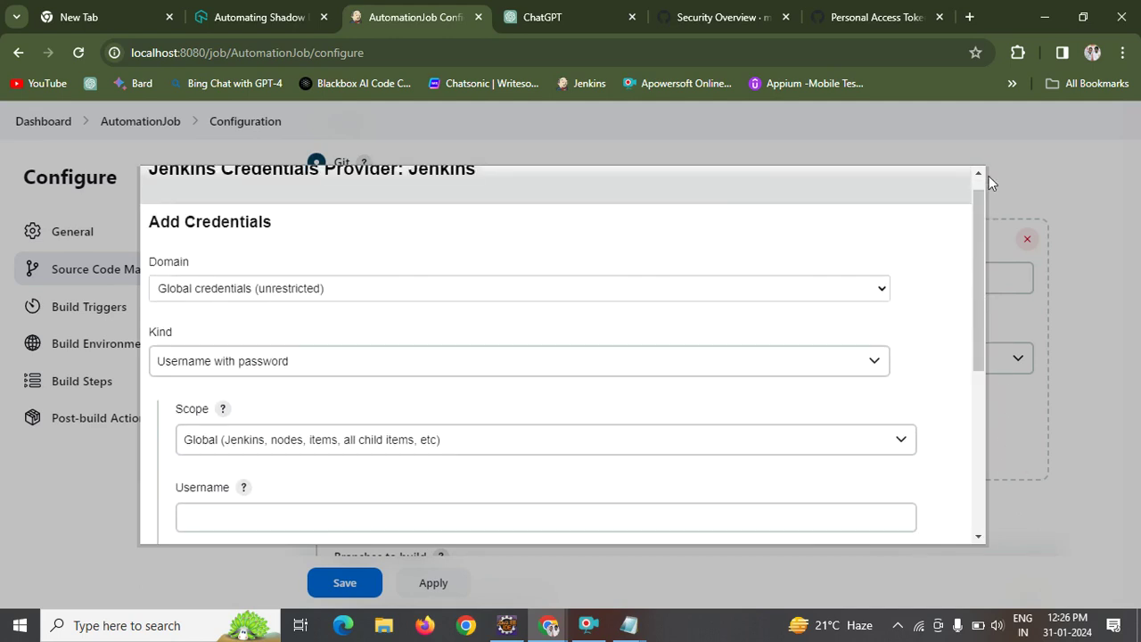
left_click(884, 290)
left_click(884, 291)
Cancel the Add Credentials form without saving anything.
left_click(1116, 183)
scroll(983, 443, "down", 5)
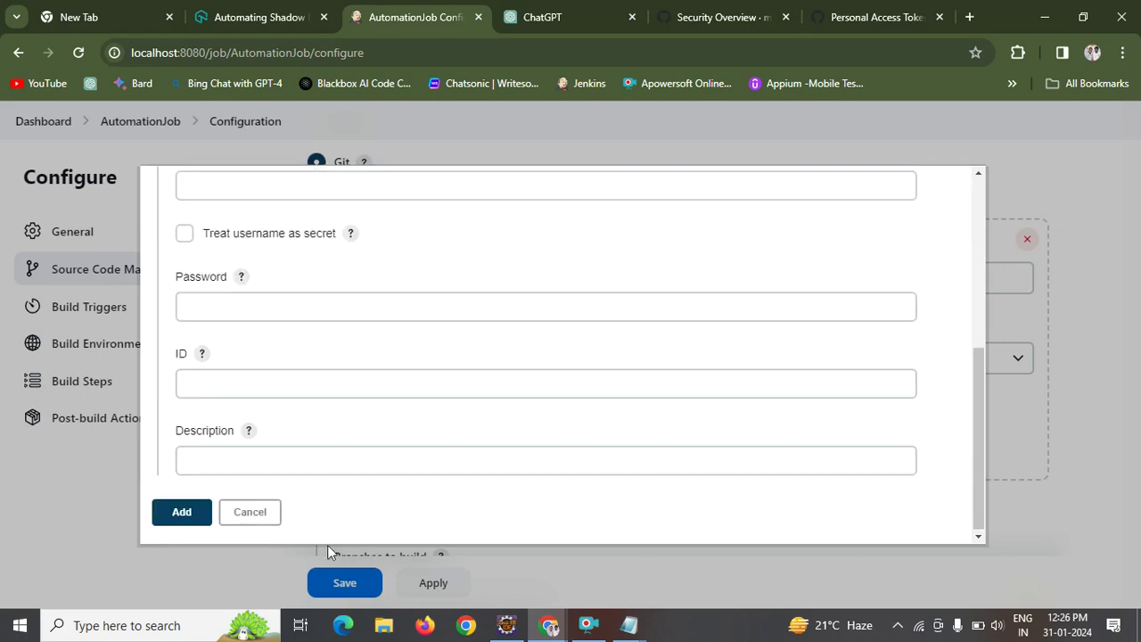
left_click(254, 512)
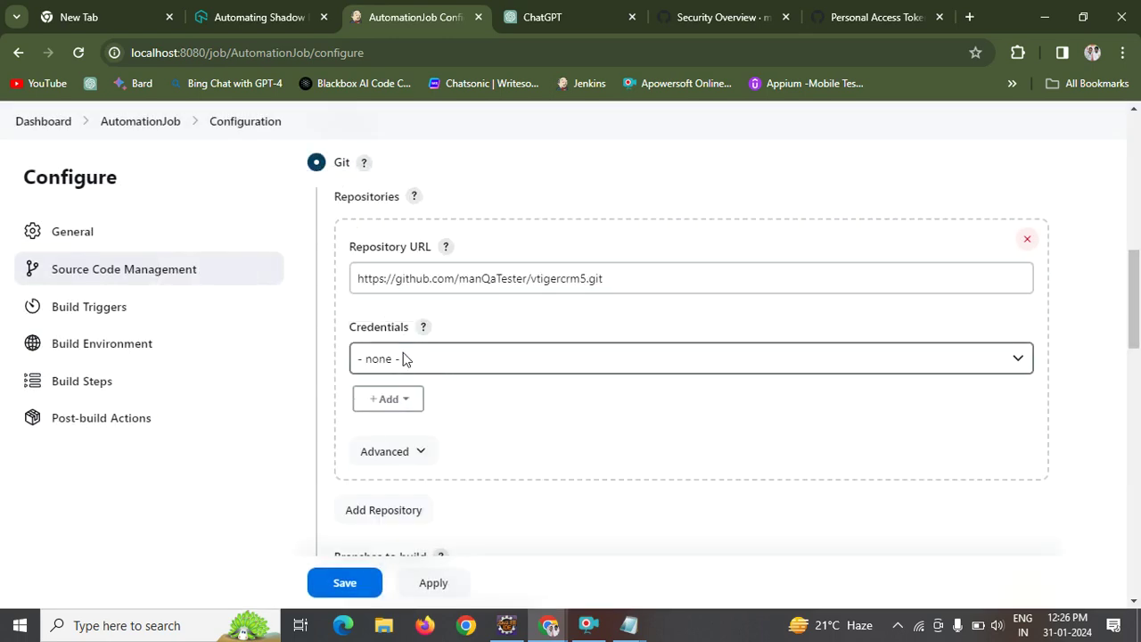
Keep Credentials at none, expand the repository's Advanced settings, and reopen the Jenkins Add Credentials form.
left_click(430, 365)
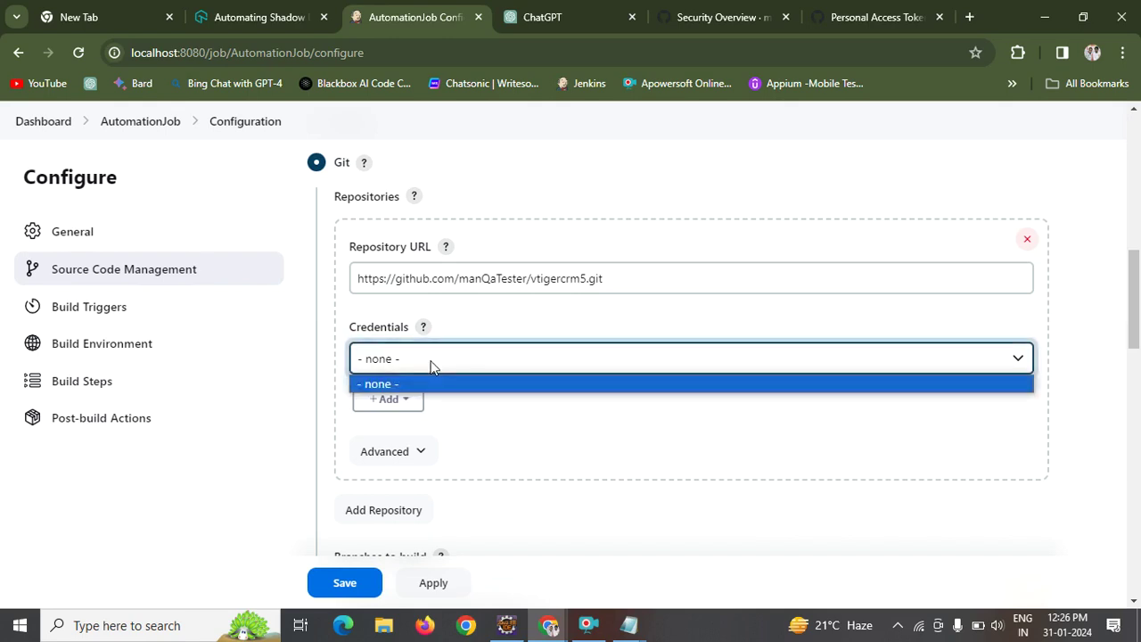
left_click(420, 384)
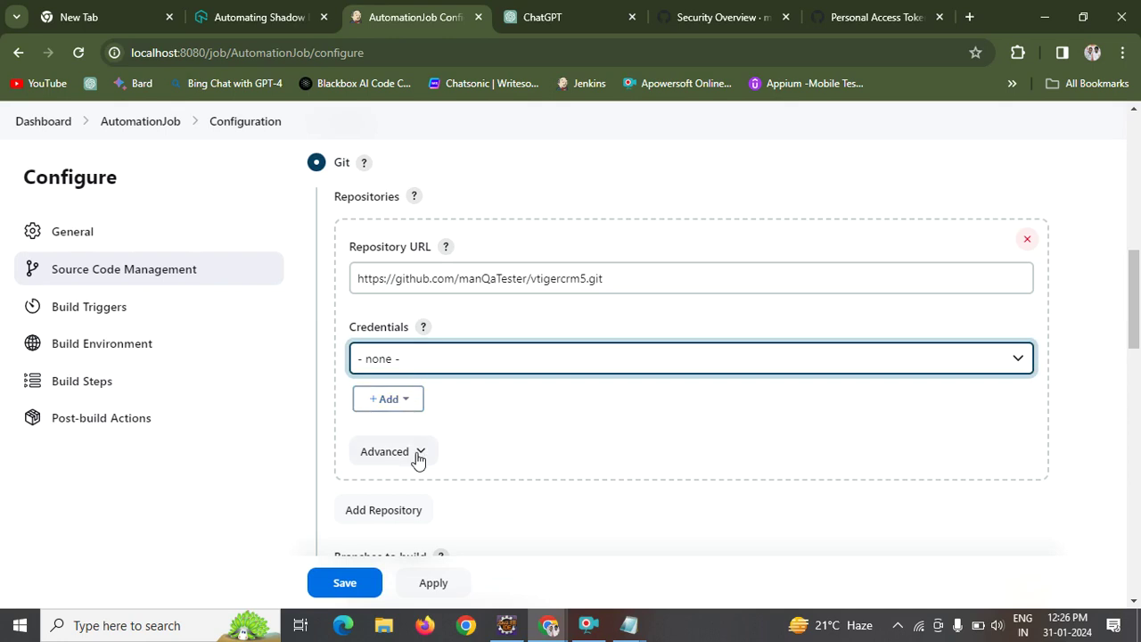
left_click(418, 455)
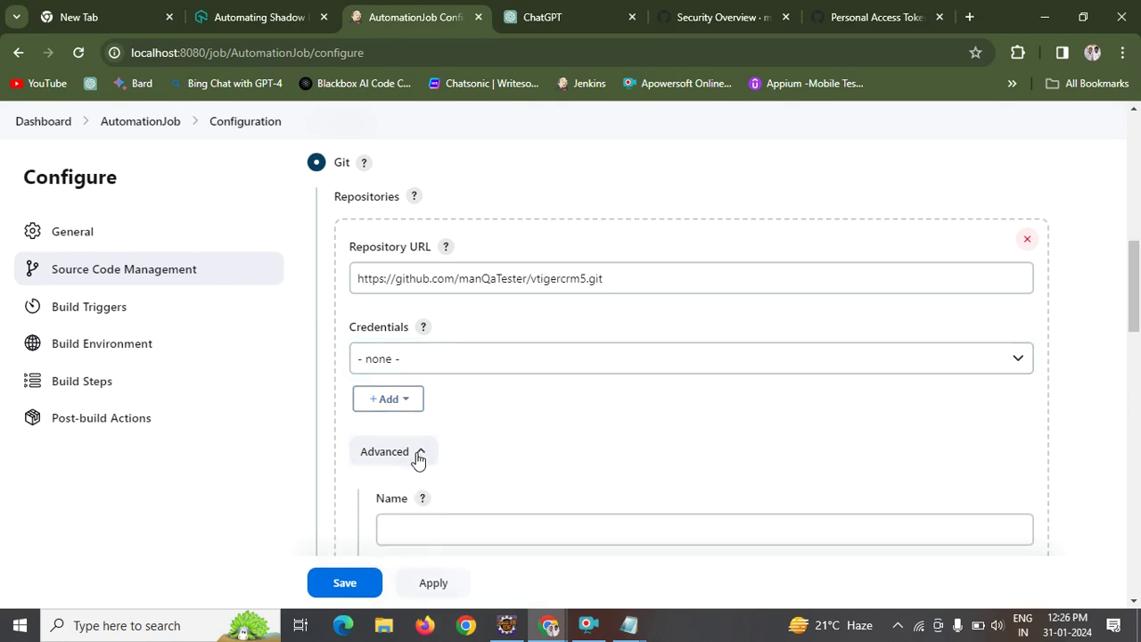
mouse_move(1134, 277)
left_mouse_down()
mouse_move(1138, 310)
mouse_move(1129, 286)
left_mouse_up()
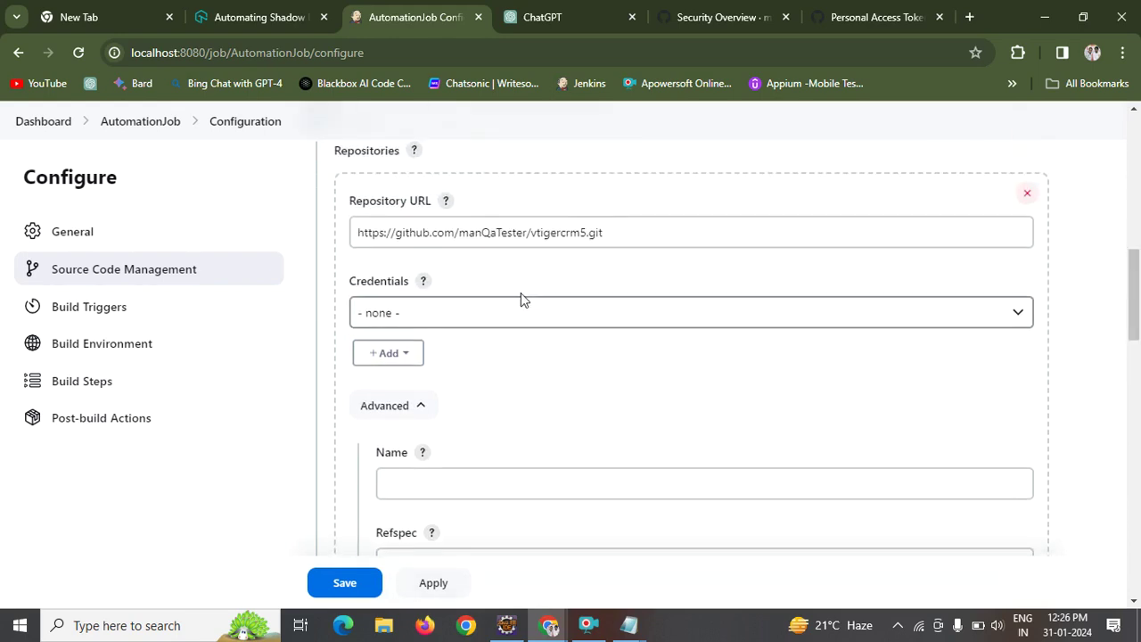
left_click(407, 355)
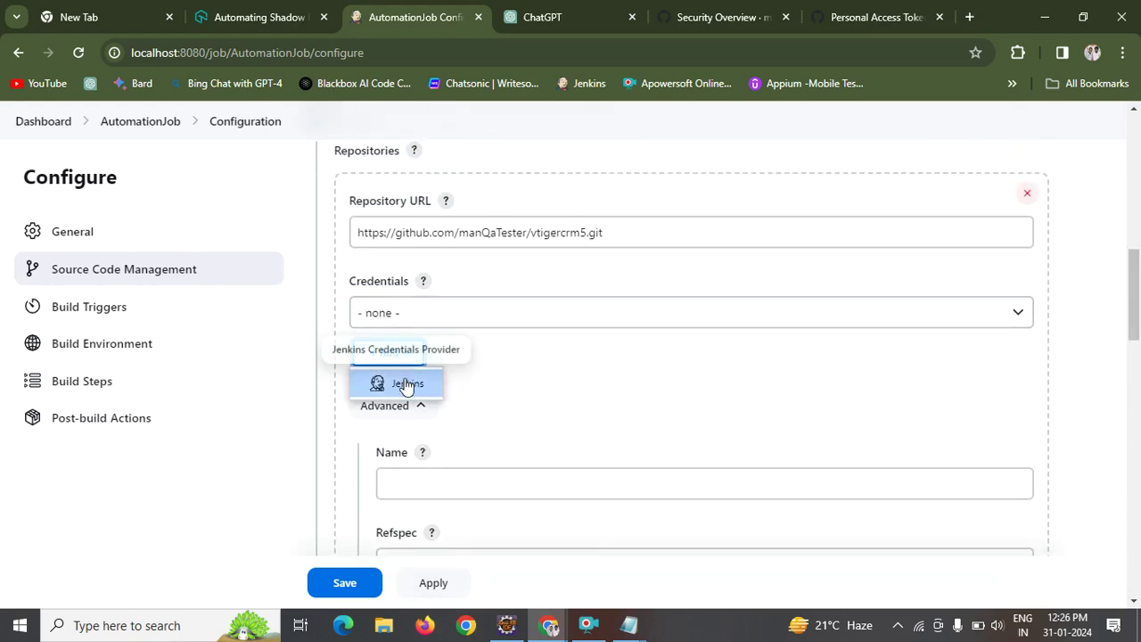
left_click(407, 385)
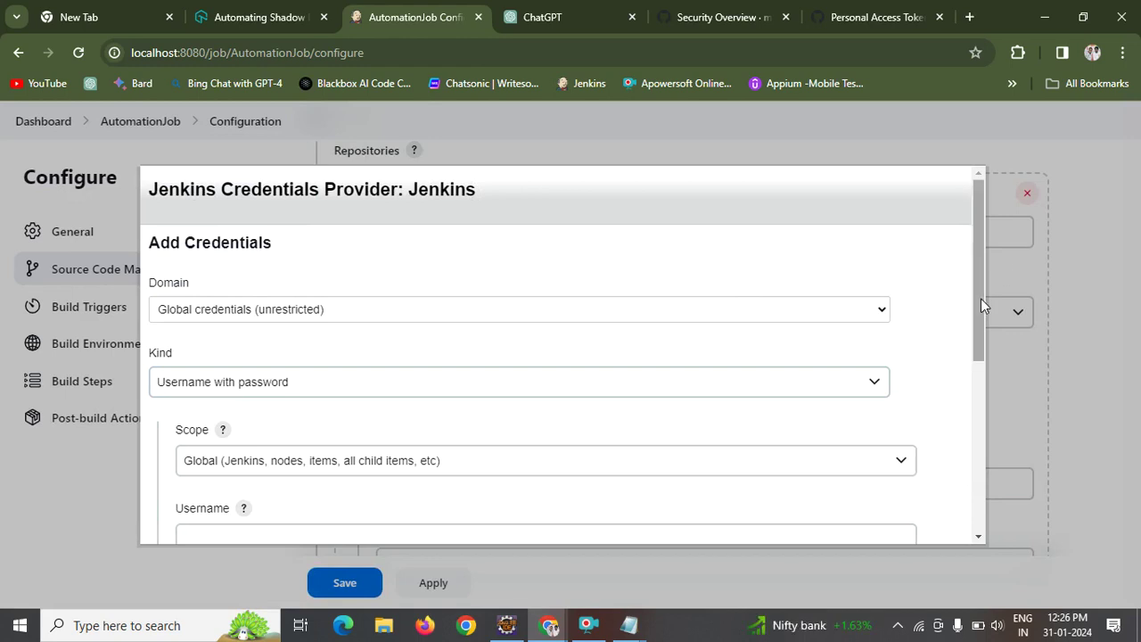
left_click_drag(981, 299, 939, 374)
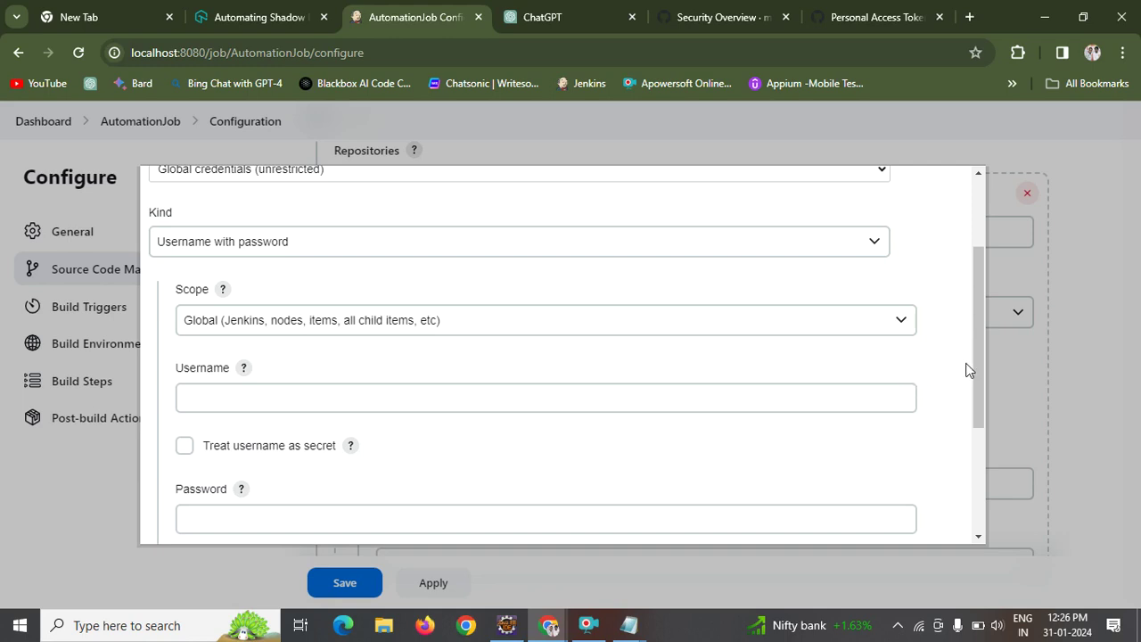
left_click(917, 321)
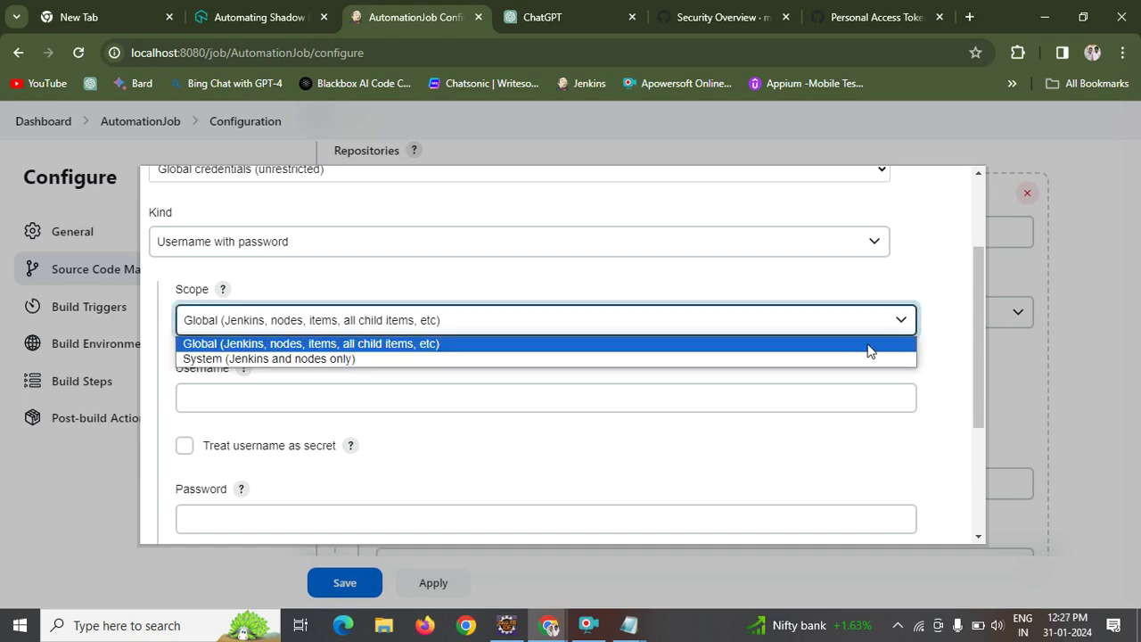
left_click(816, 346)
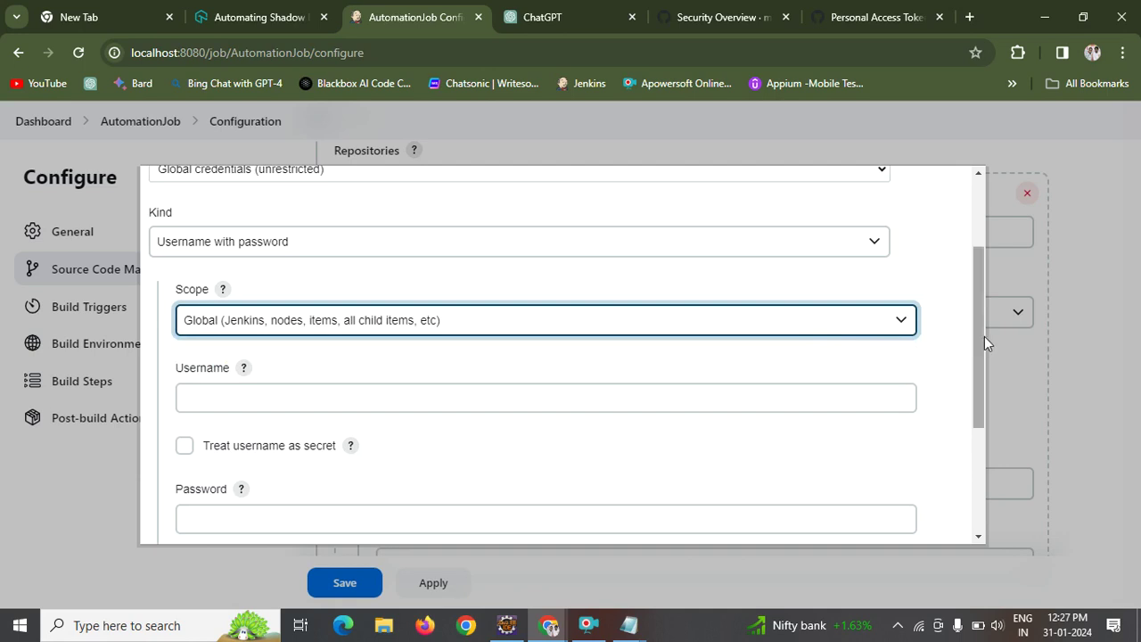
left_click_drag(985, 337, 980, 442)
left_click(256, 379)
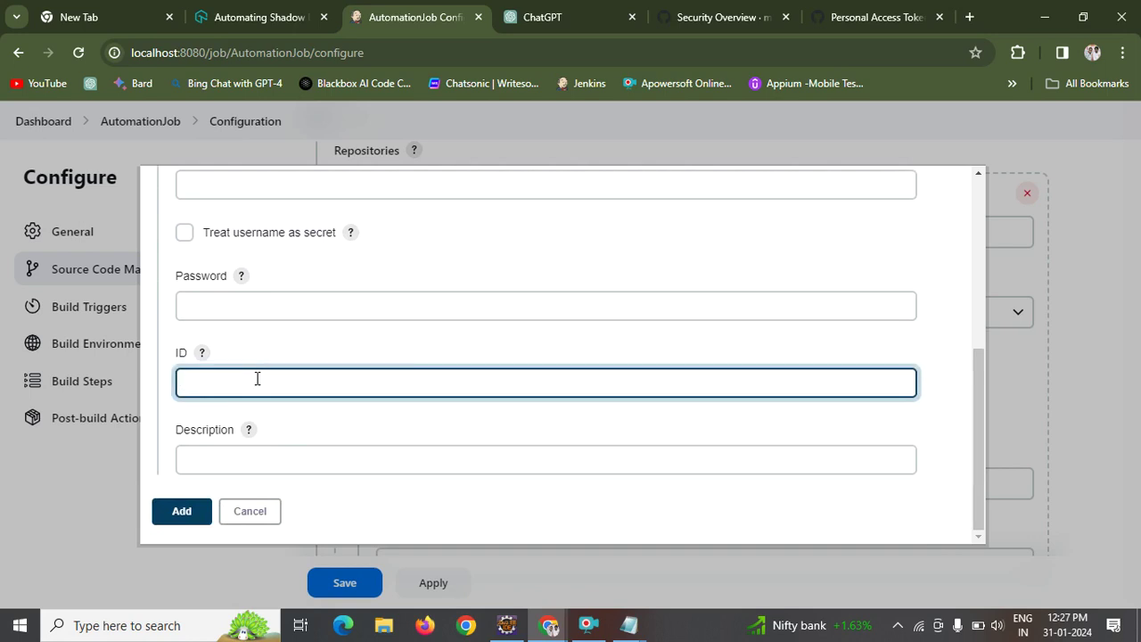
type("manQA")
left_click(255, 358)
left_click(272, 385)
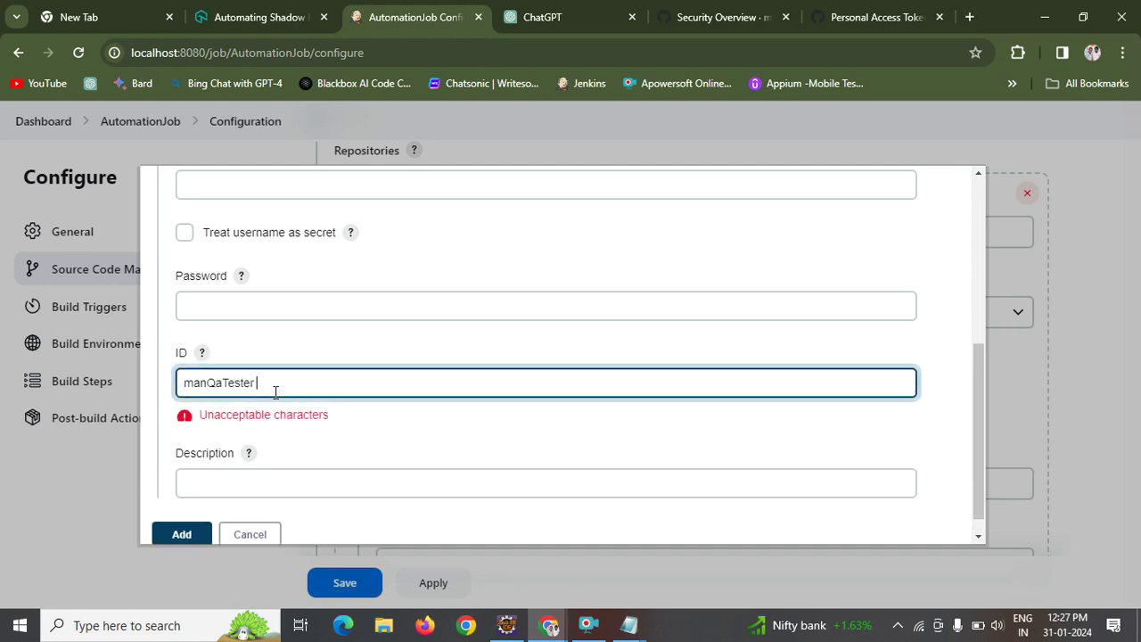
left_click(251, 306)
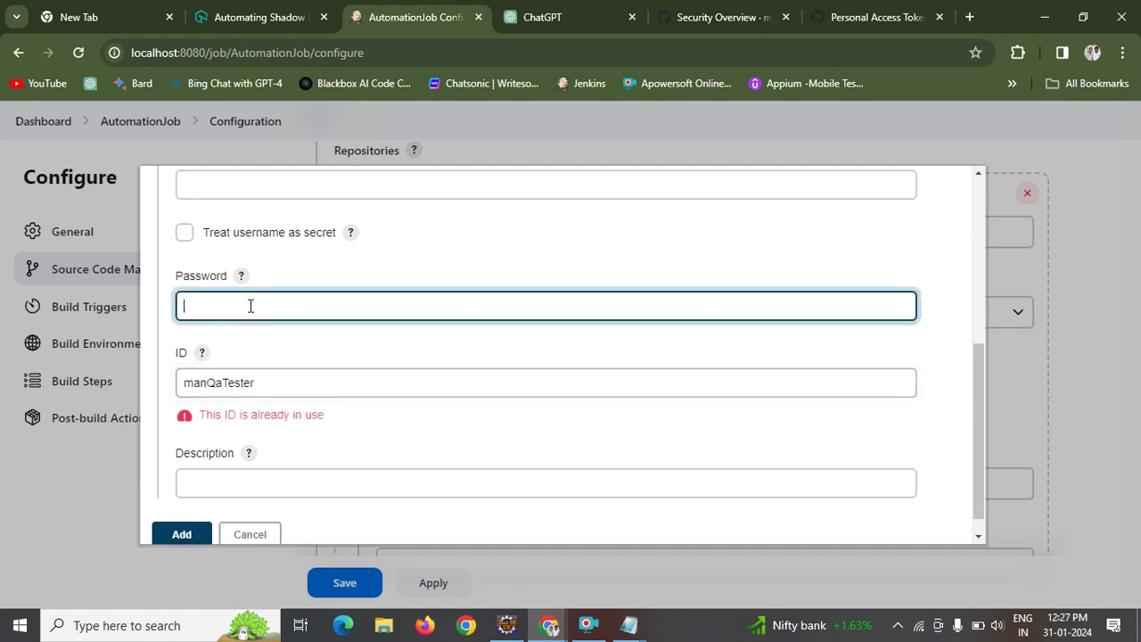
key("ctrl+v")
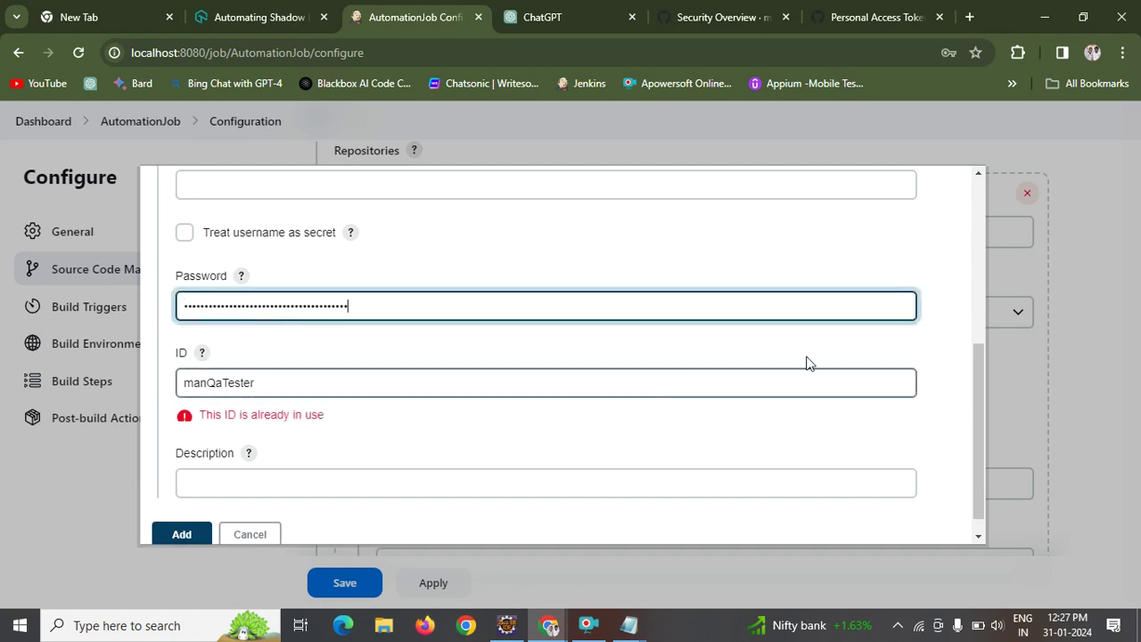
left_click_drag(980, 380, 980, 384)
left_click(453, 375)
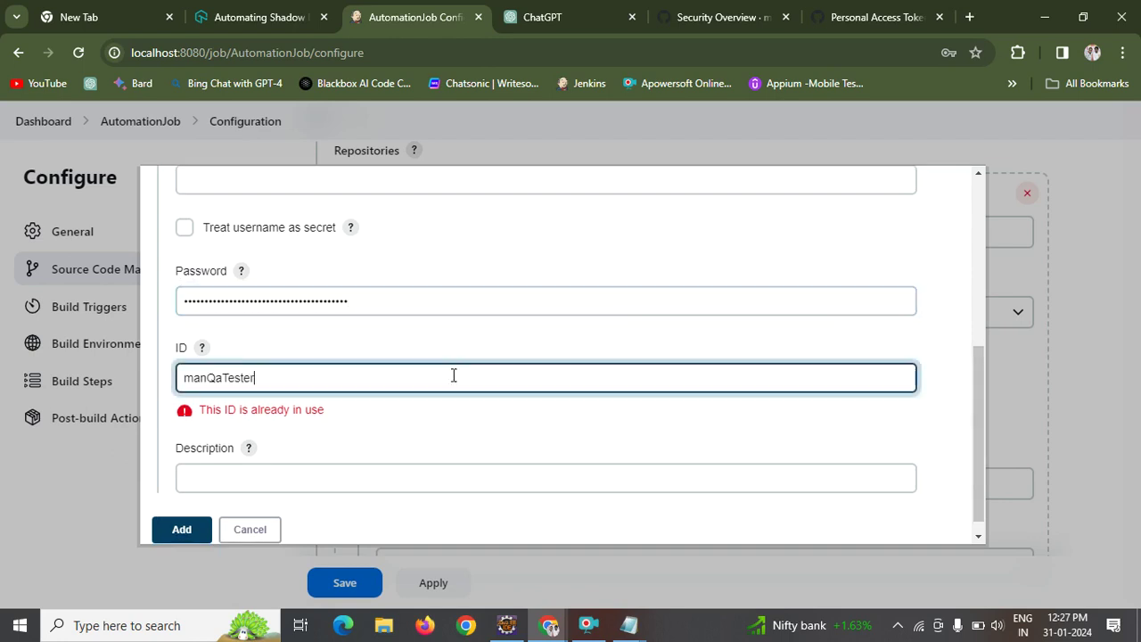
key("BackSpace")
key("BackSpace")
key("BackSpace")
key("BackSpace")
key("BackSpace")
key("BackSpace")
key("BackSpace")
key("BackSpace")
key("BackSpace")
key("BackSpace")
double_click(324, 299)
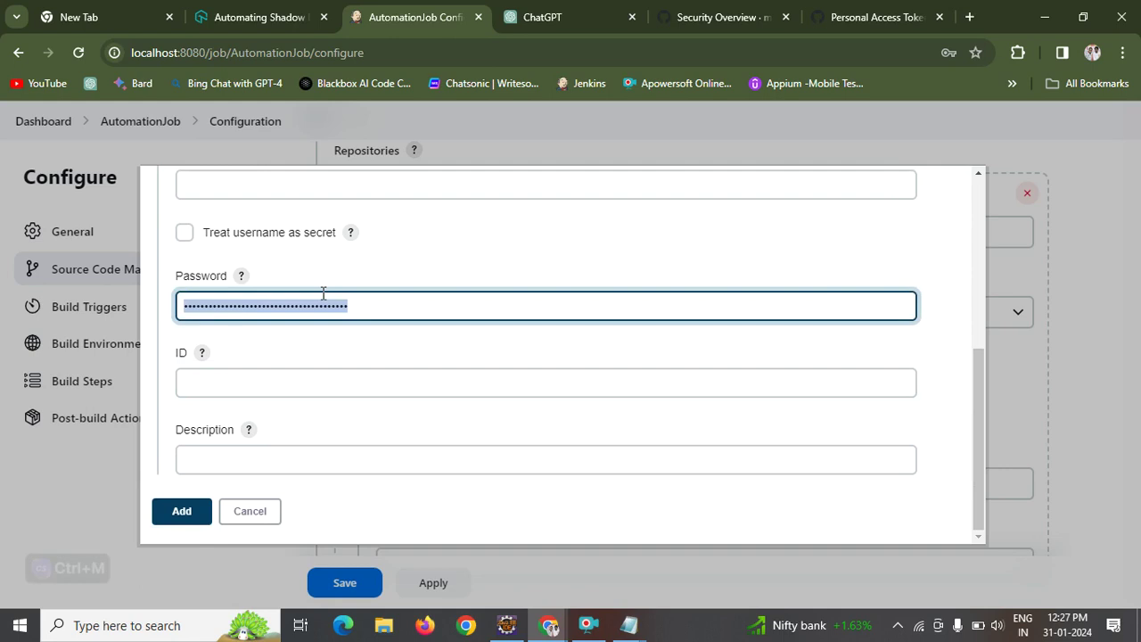
key("BackSpace")
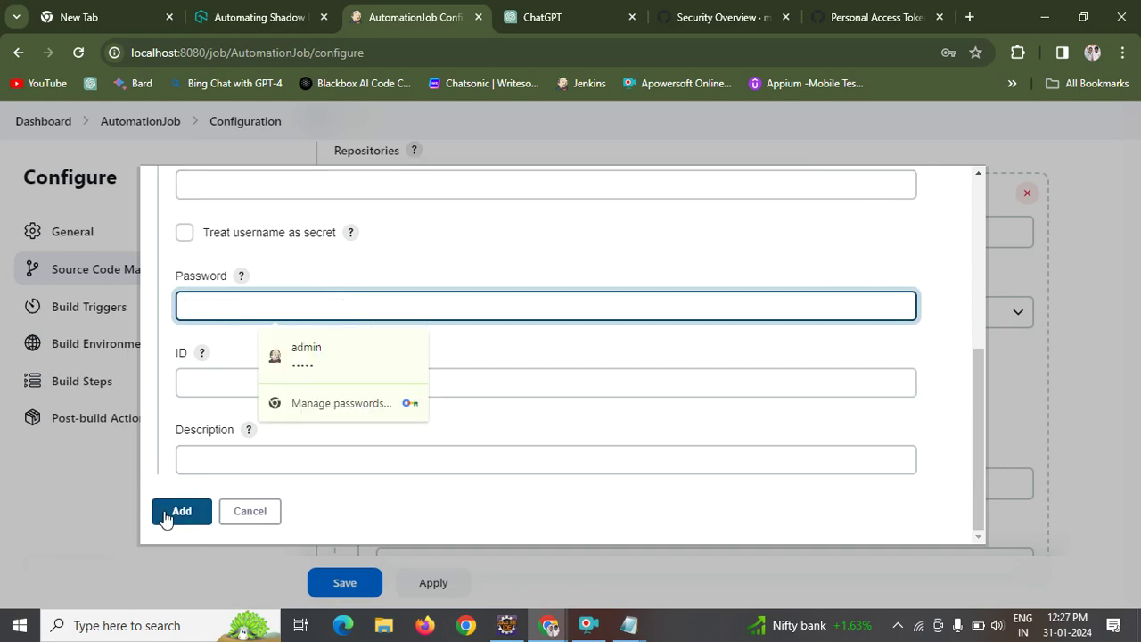
Keep the Global credentials domain and change the credential Kind to Secret text.
left_click(979, 213)
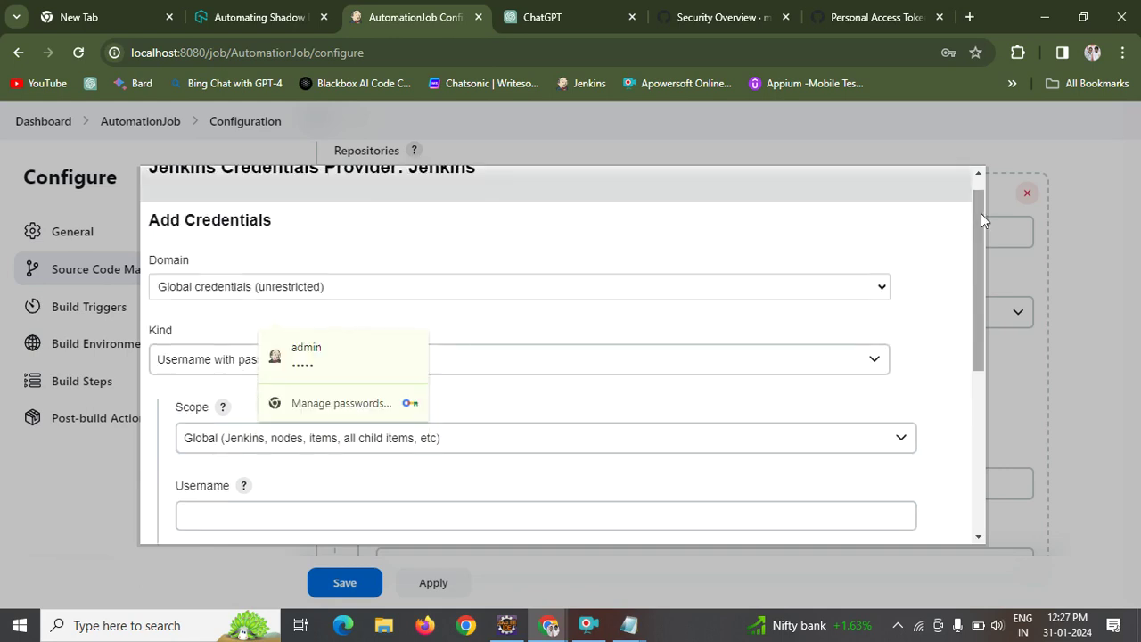
left_click(878, 288)
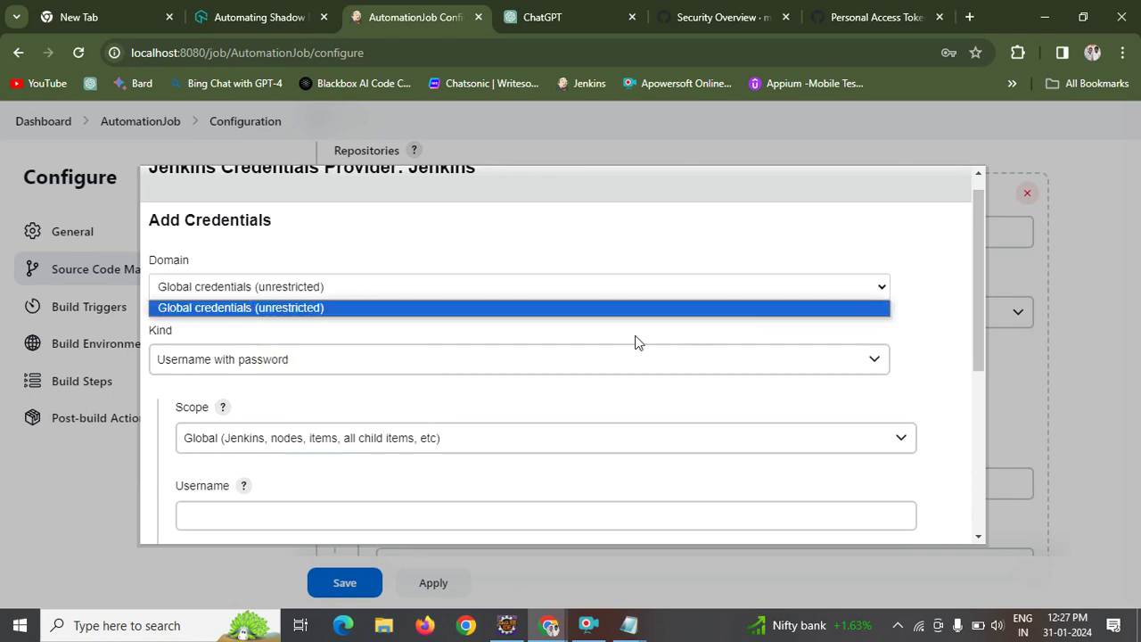
left_click(589, 308)
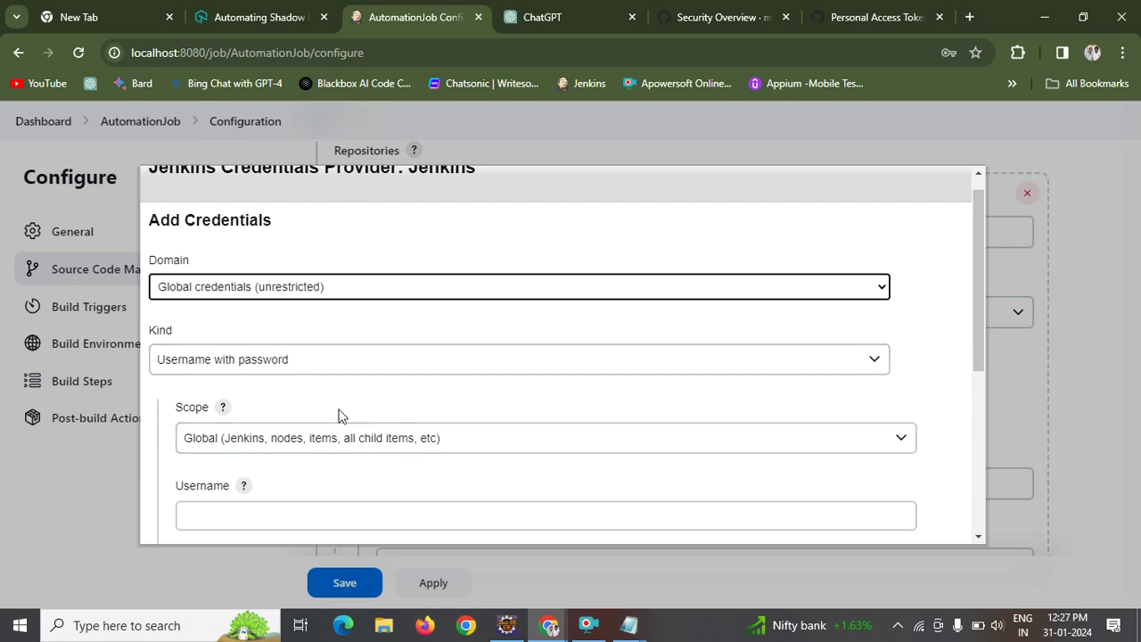
left_click(244, 366)
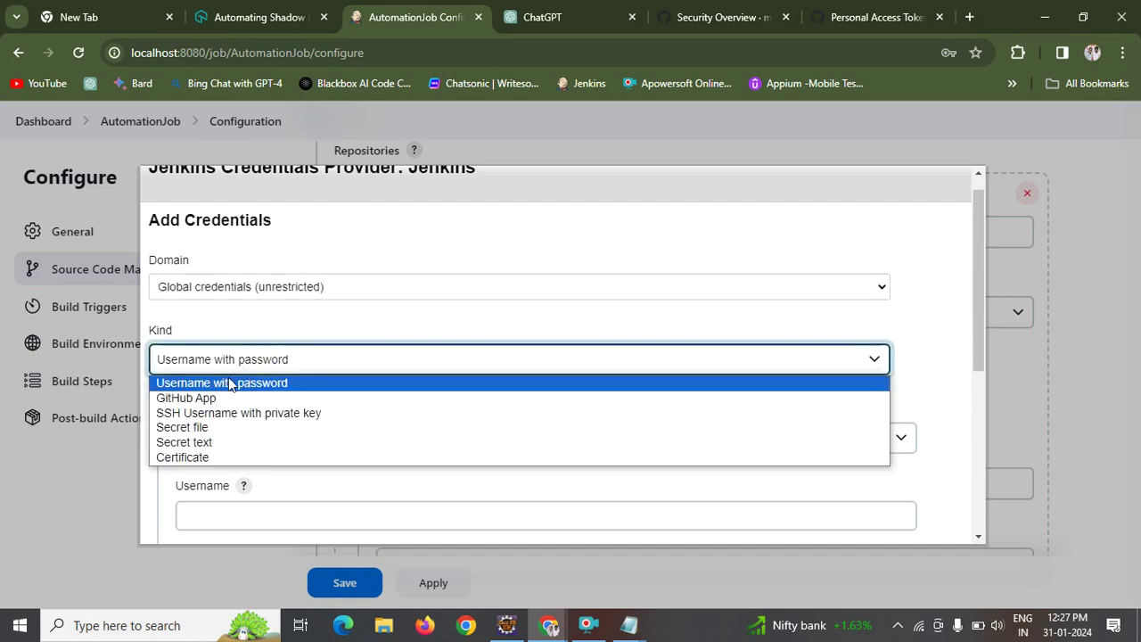
left_click(204, 444)
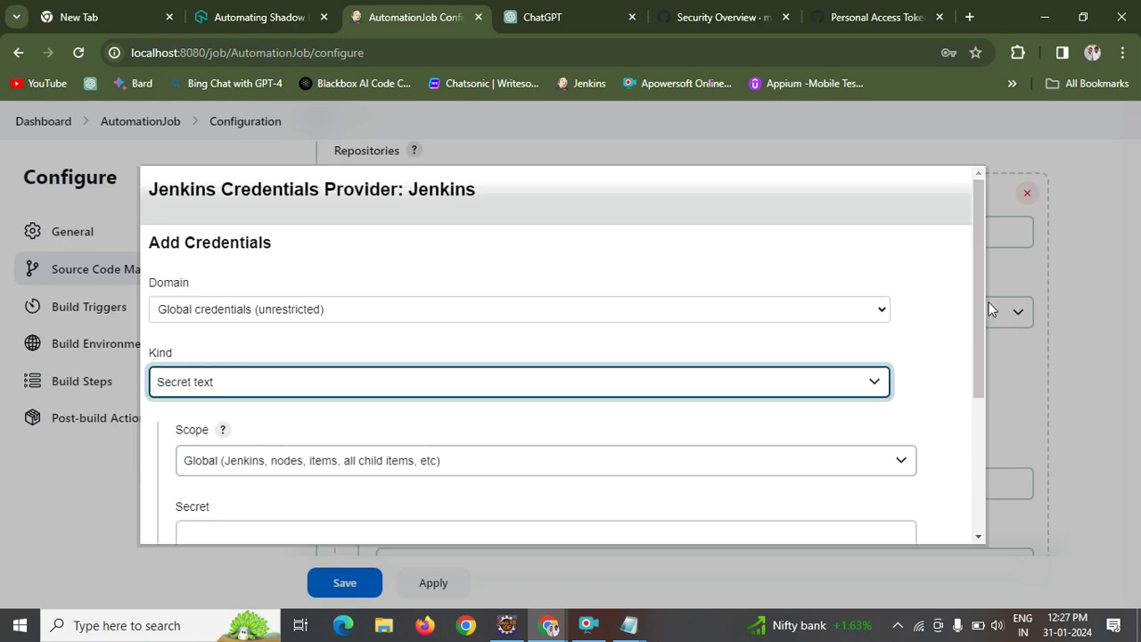
scroll(982, 413, "down", 3)
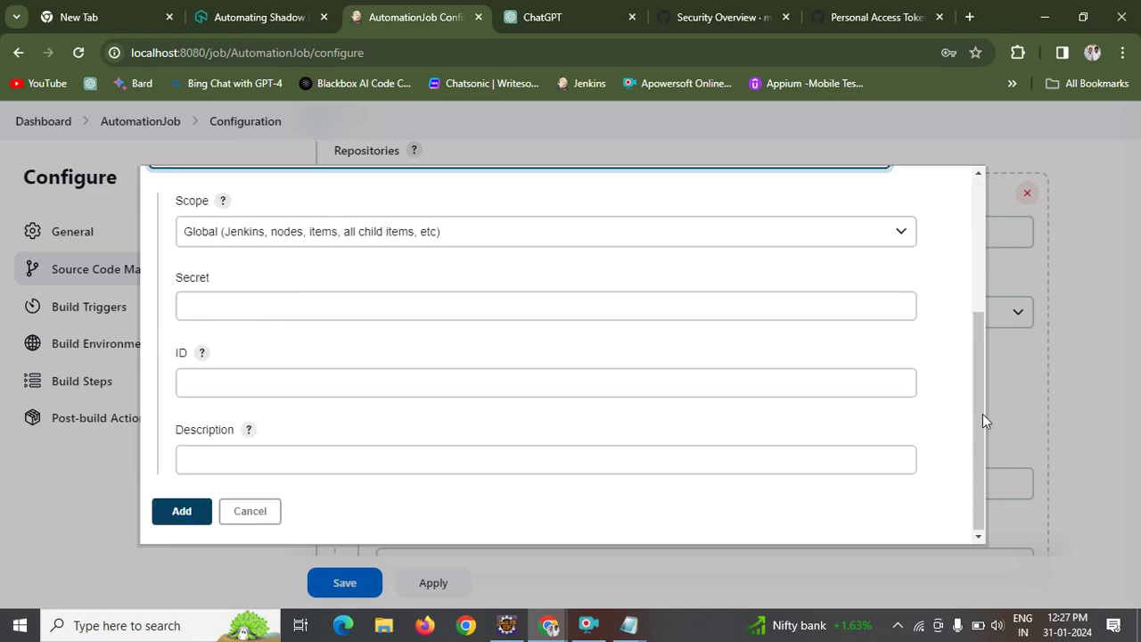
Paste the token into Secret and enter the credential ID, which Jenkins flags as already in use.
left_click(374, 301)
key("ctrl+v")
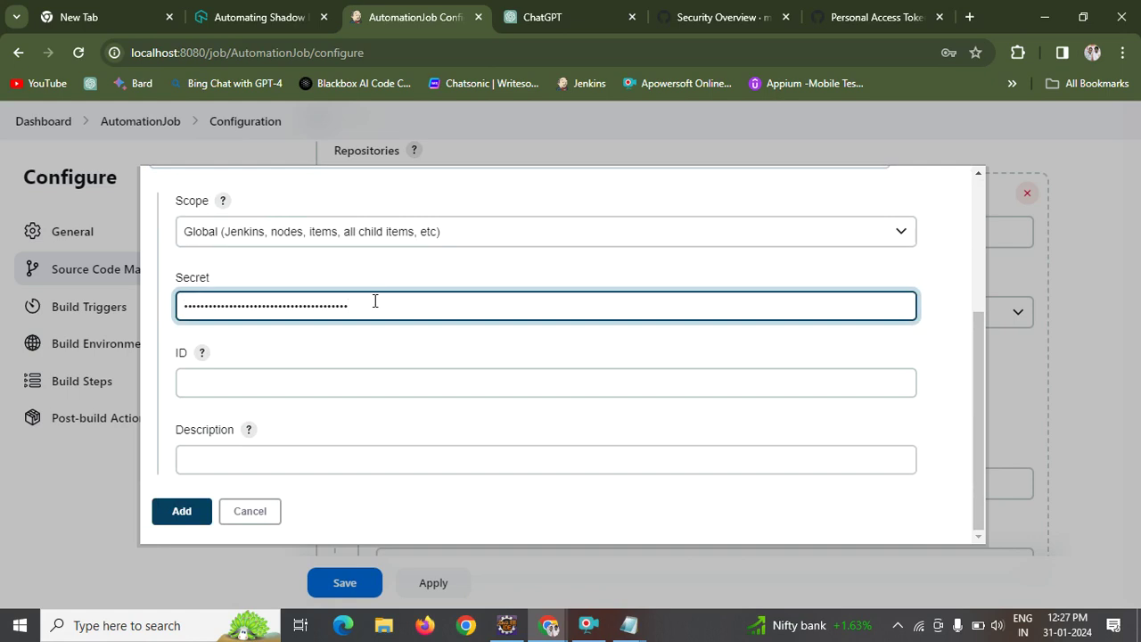
left_click(217, 387)
type("ma")
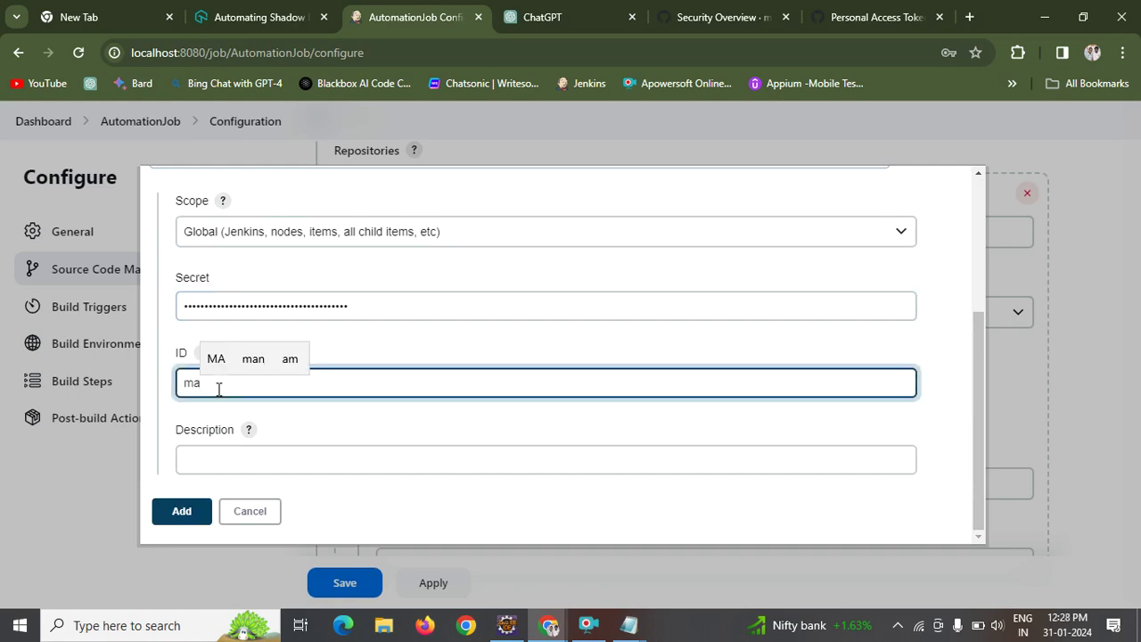
type("nQa")
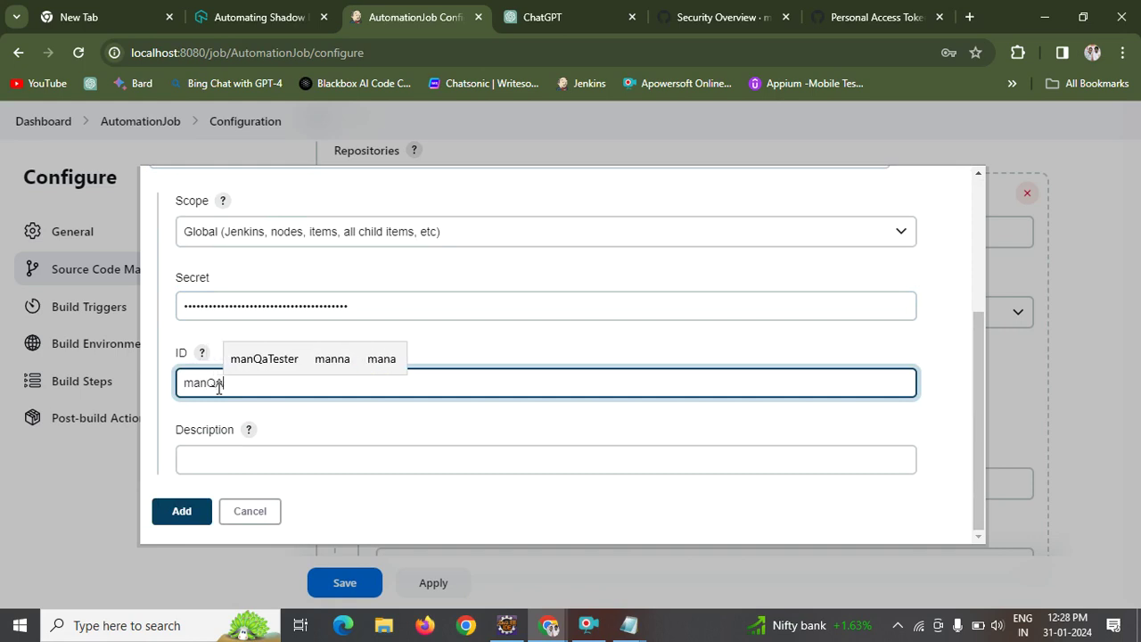
left_click(270, 360)
key("BackSpace")
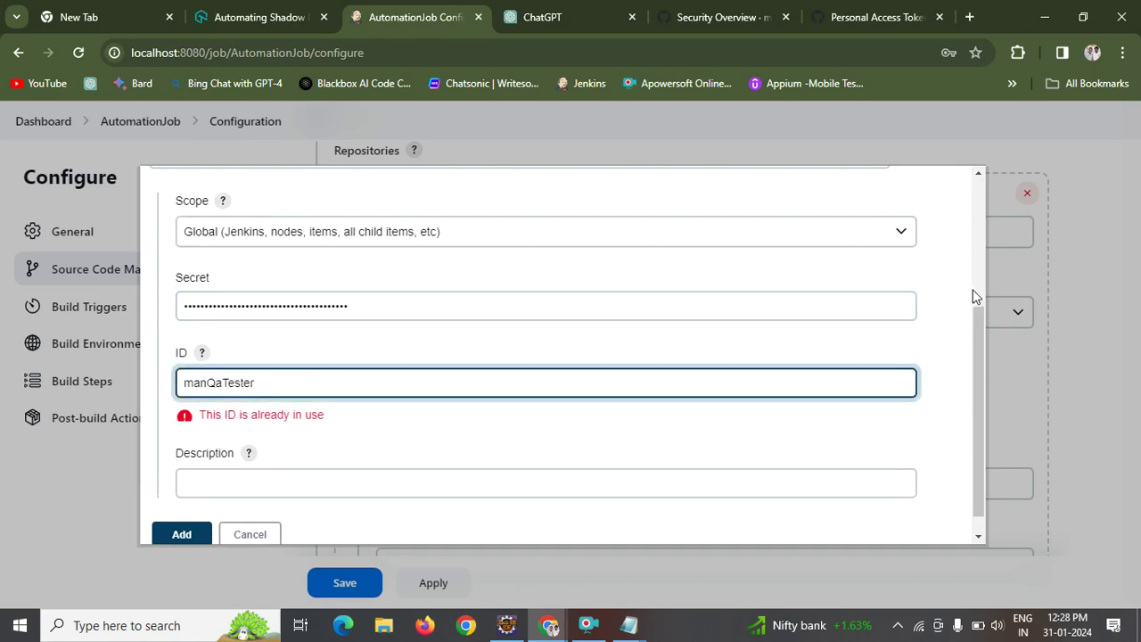
scroll(976, 296, "up", 3)
left_click_drag(975, 302, 974, 305)
Keep Global domain and Secret text kind, and set Scope to System (Jenkins and nodes only).
left_click(822, 311)
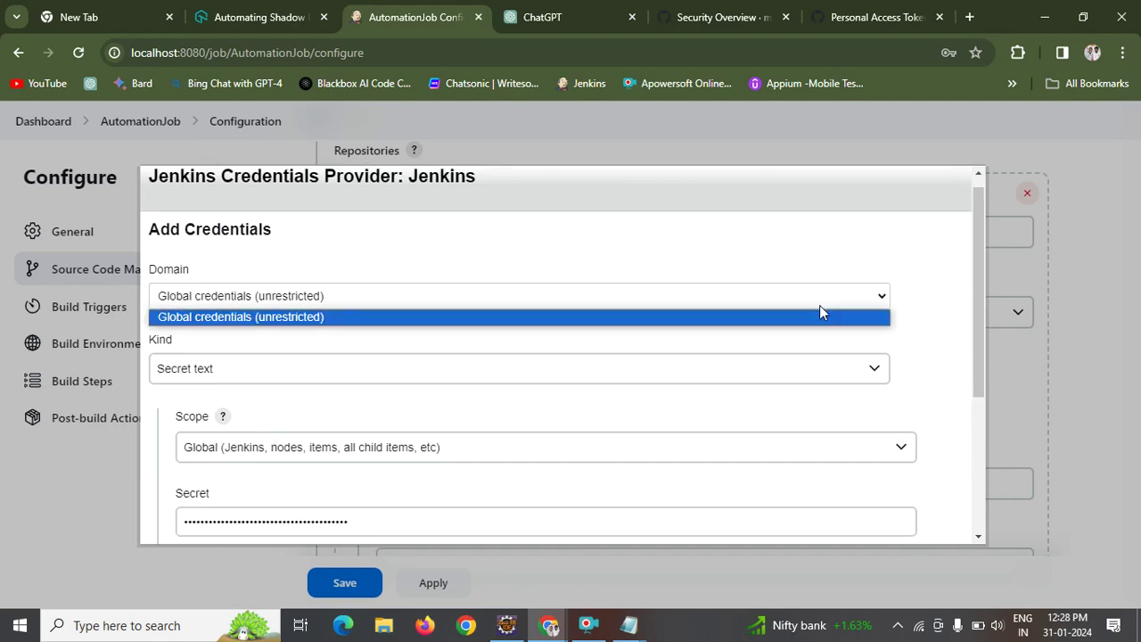
left_click(821, 312)
left_click(810, 372)
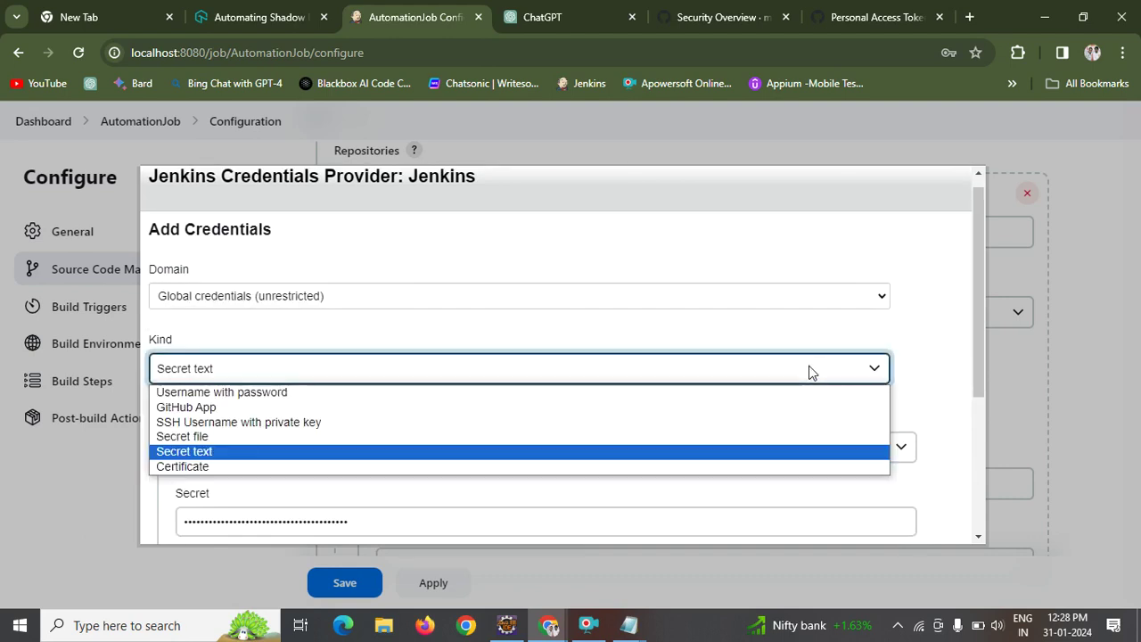
left_click(809, 370)
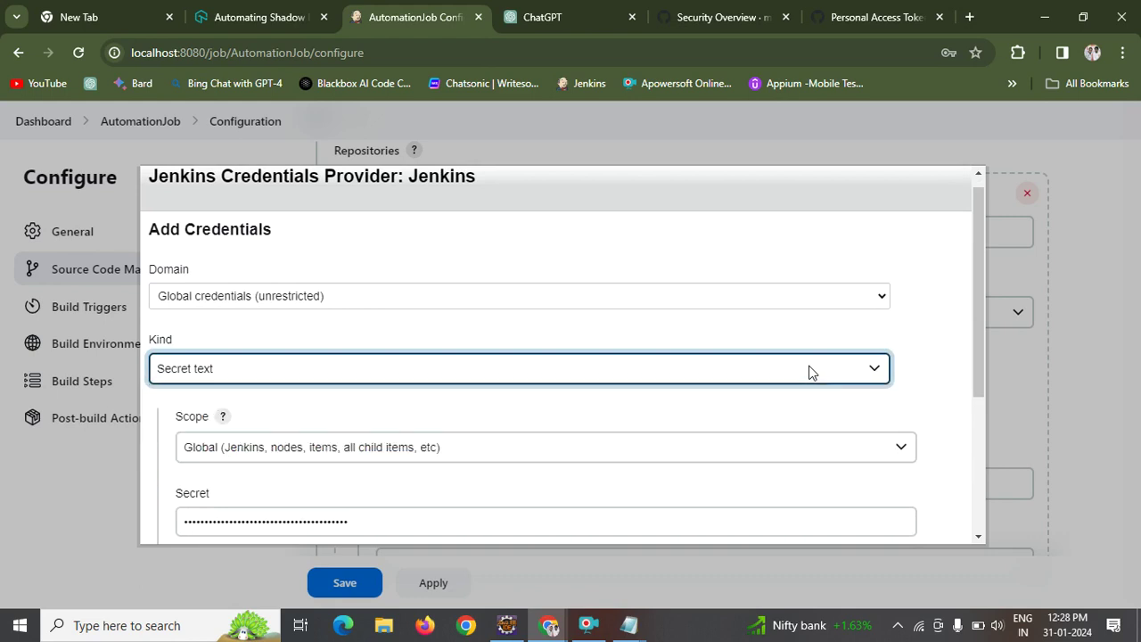
left_click(510, 456)
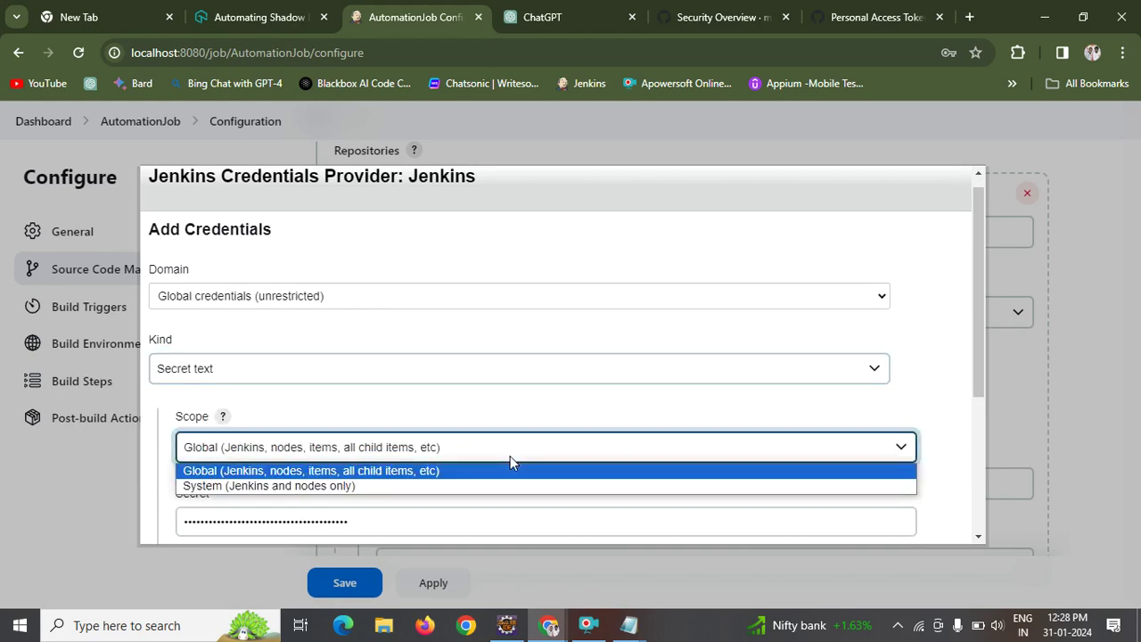
left_click(364, 486)
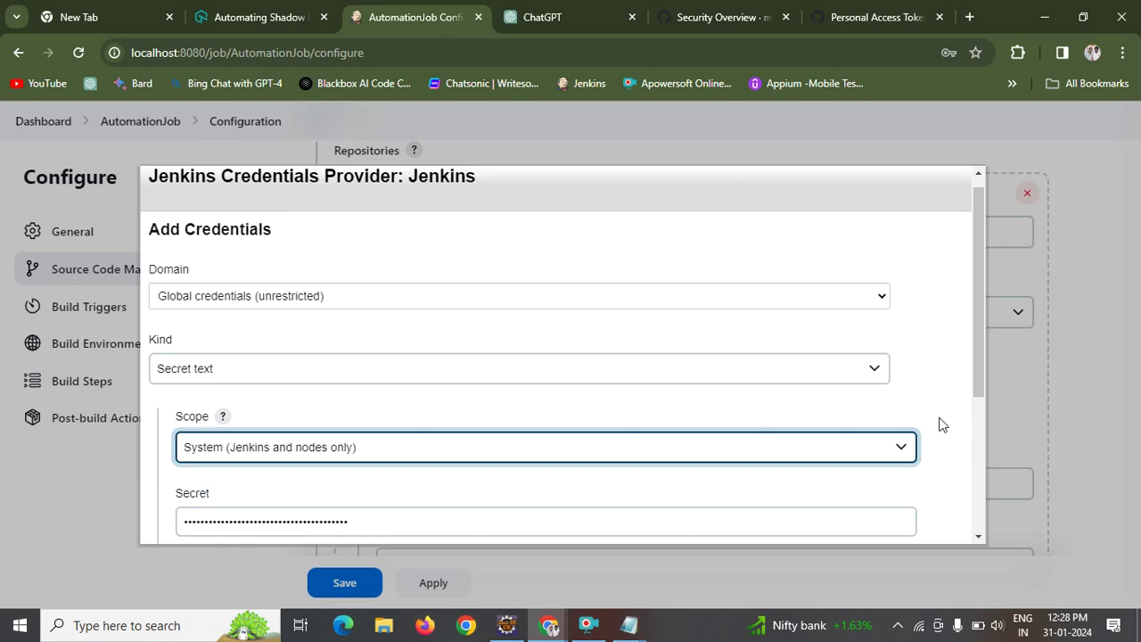
Submit the credential, which Jenkins rejects because the ID already exists.
scroll(978, 438, "down", 3)
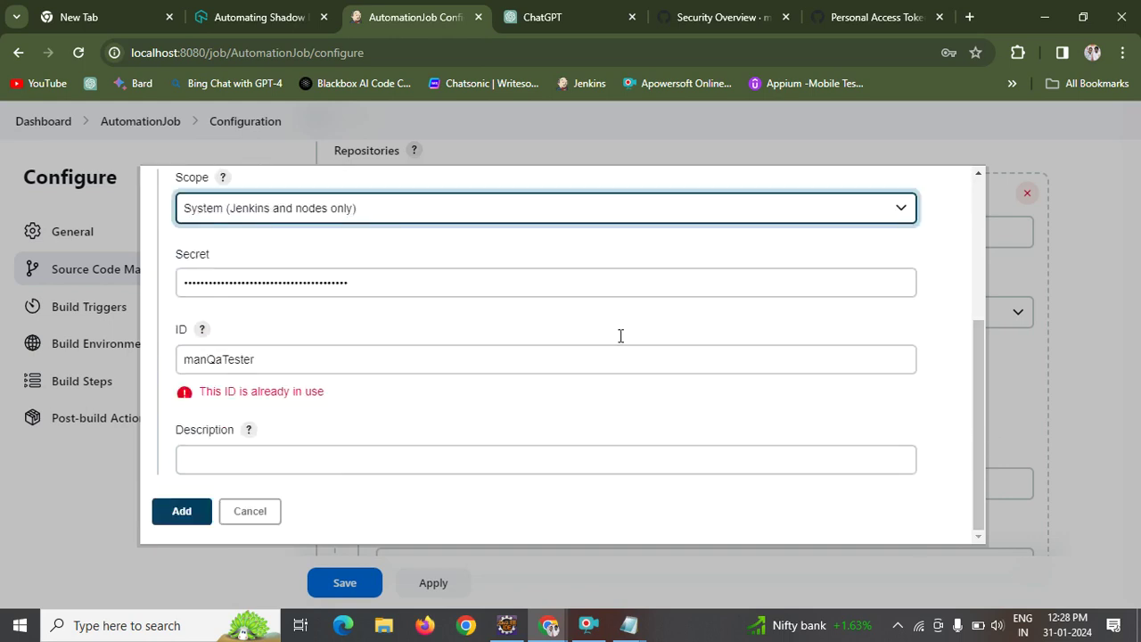
left_click(284, 349)
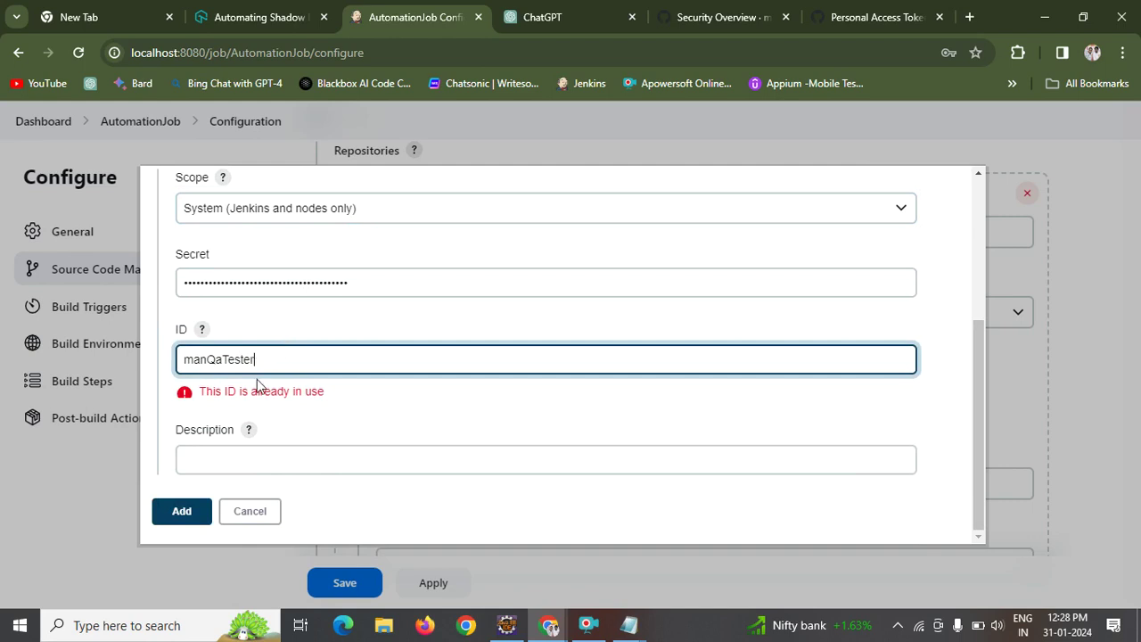
left_click(180, 521)
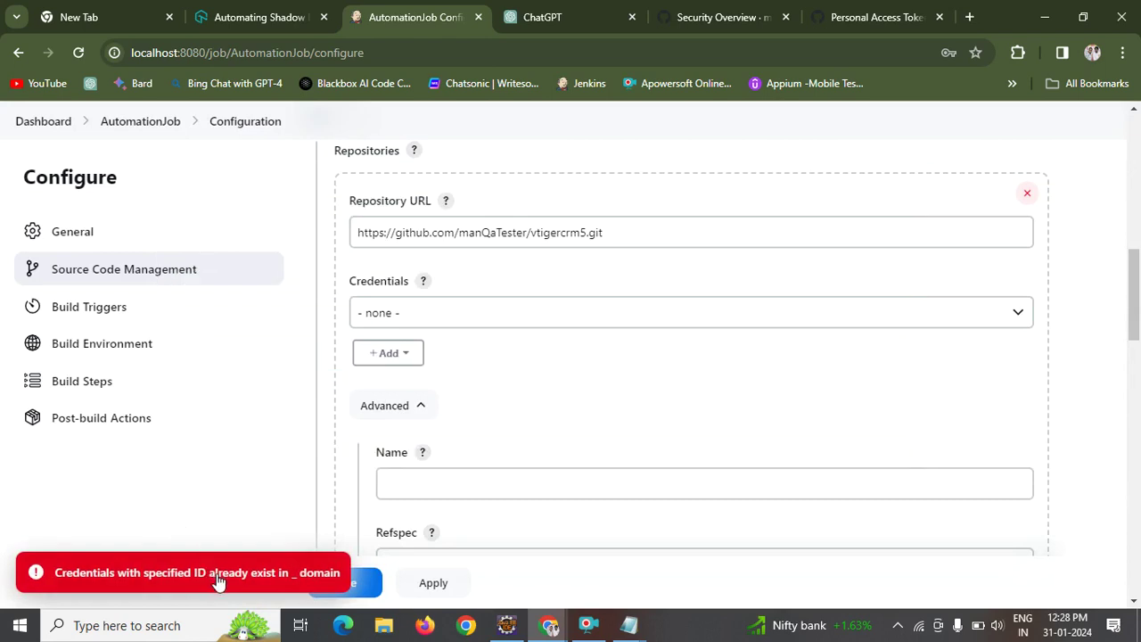
left_click(389, 353)
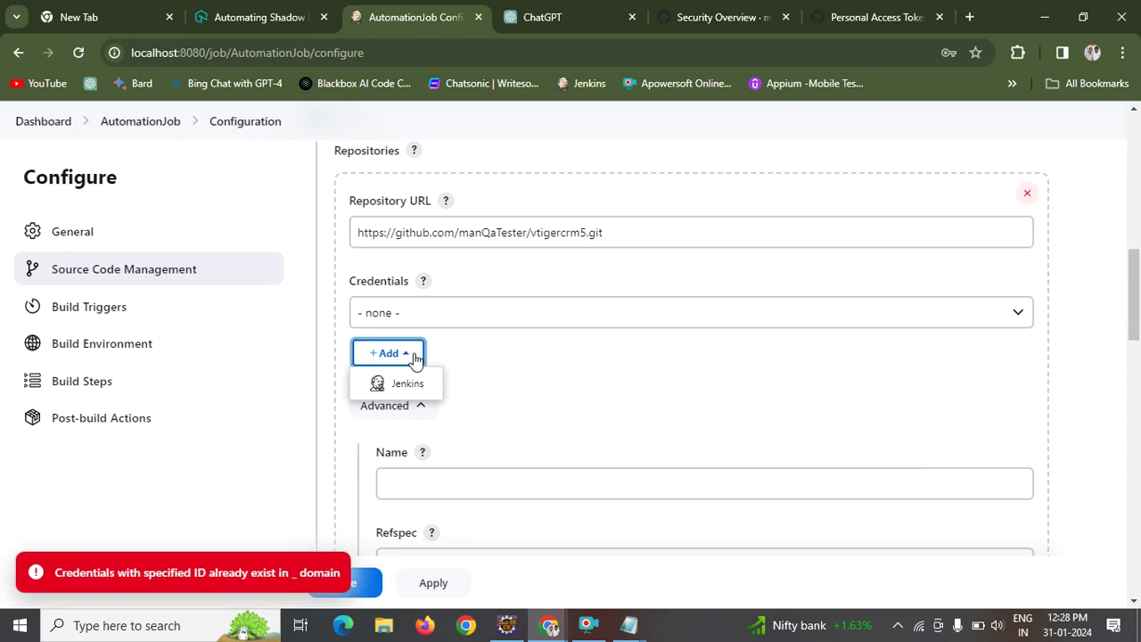
left_click(779, 307)
Leave Credentials at none and reload the configuration page, discarding unsaved changes.
left_click(785, 316)
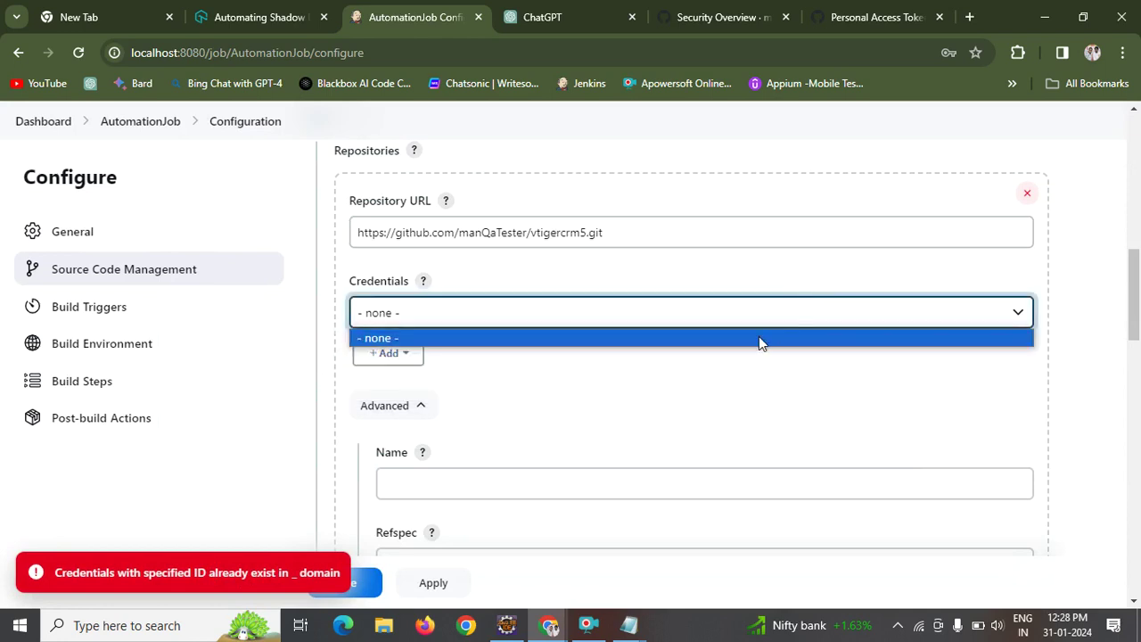
left_click(759, 338)
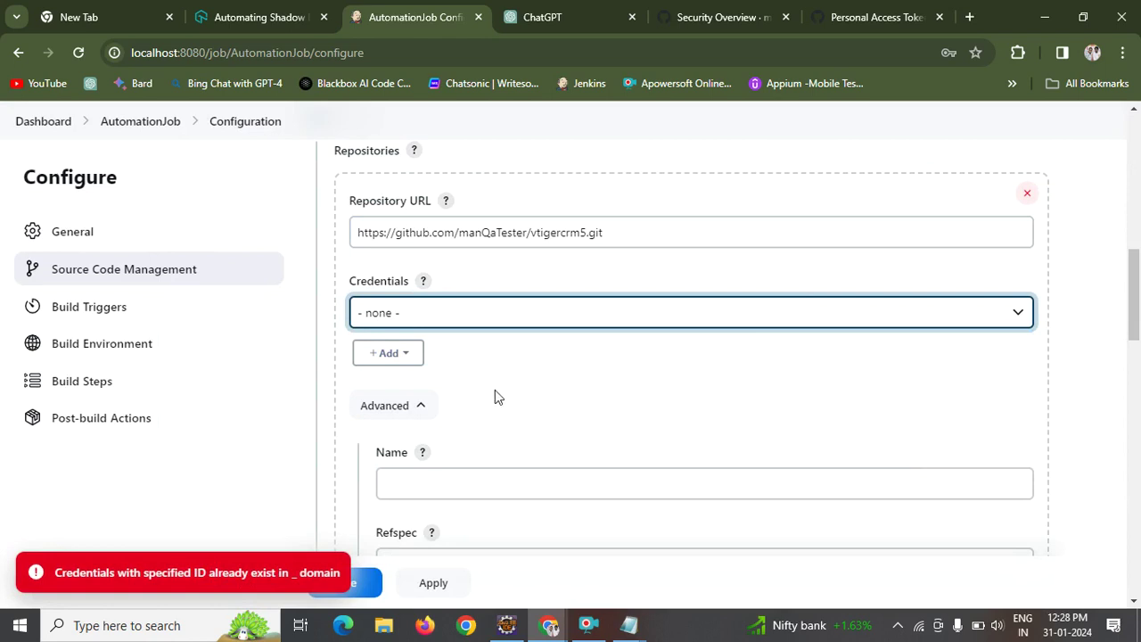
left_click(66, 51)
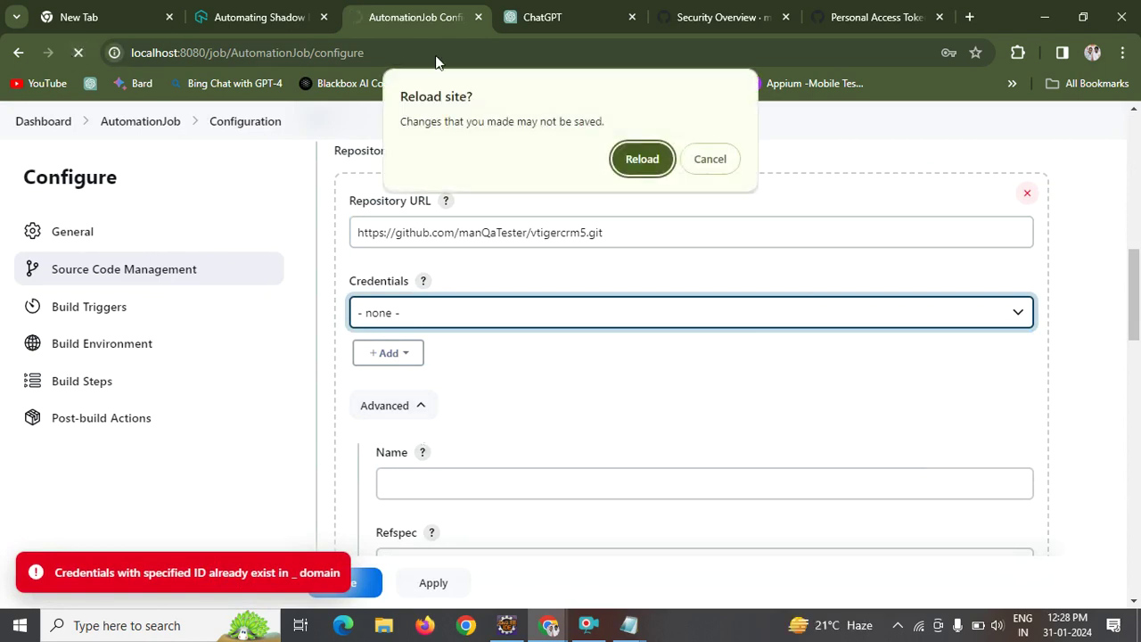
left_click(652, 159)
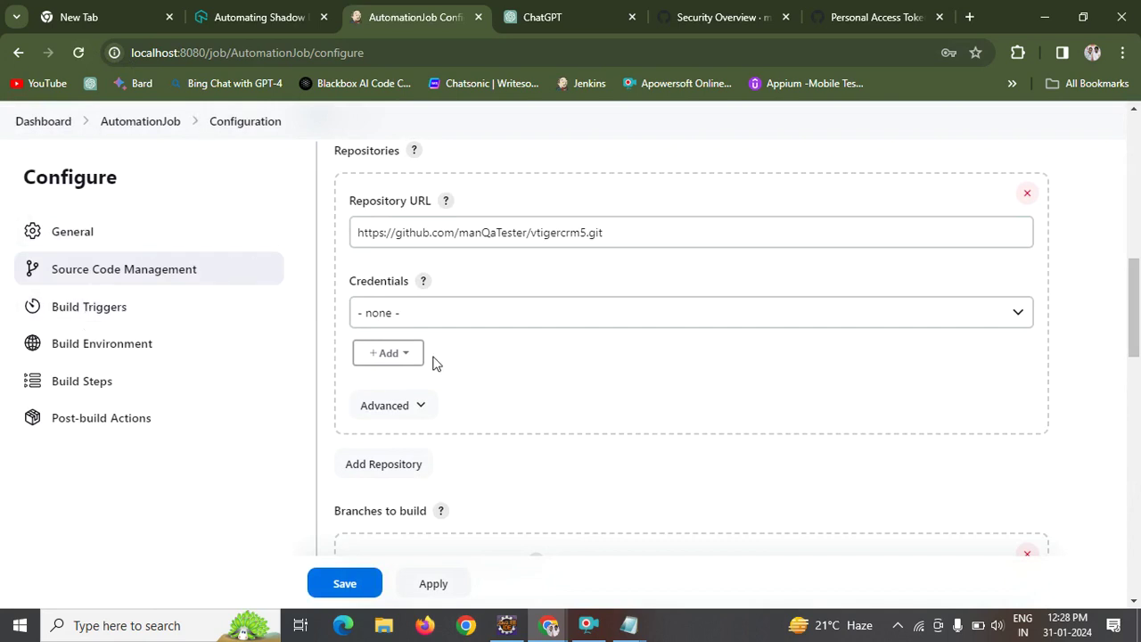
Expand the repository's Advanced options and leave its Name field empty.
left_click(424, 408)
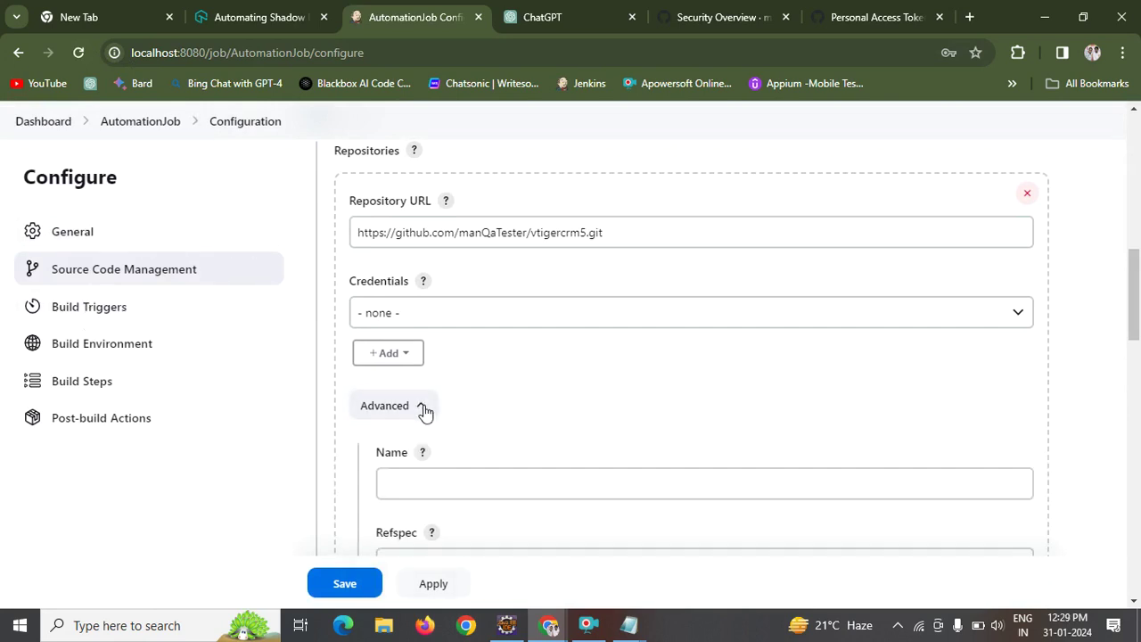
left_click(423, 409)
left_click_drag(1130, 329, 1134, 367)
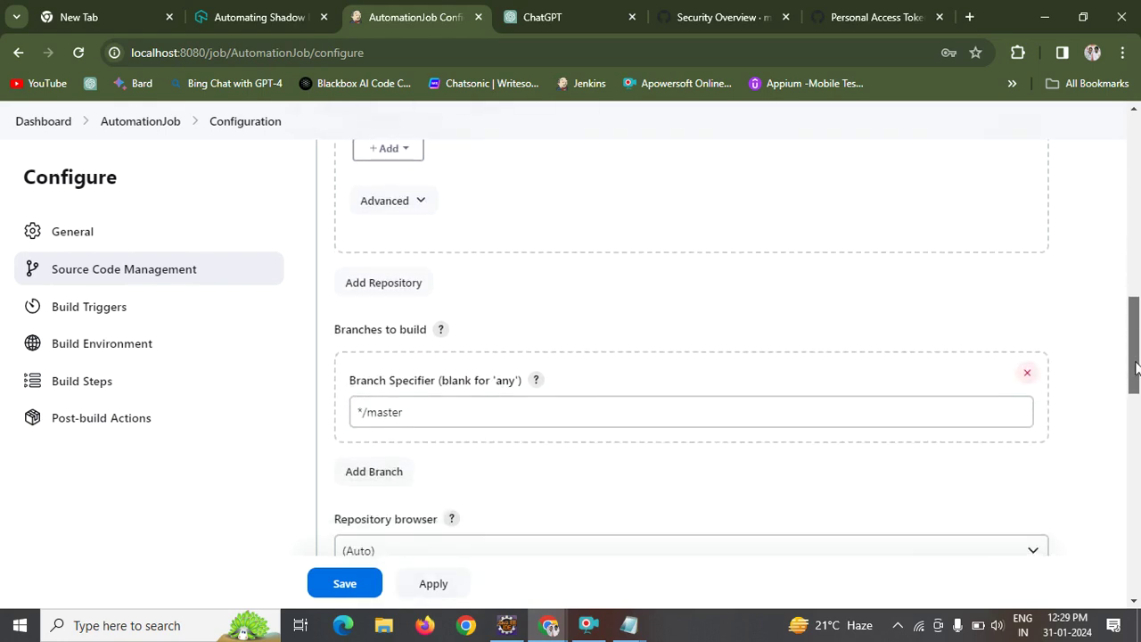
scroll(1137, 367, "up", 1)
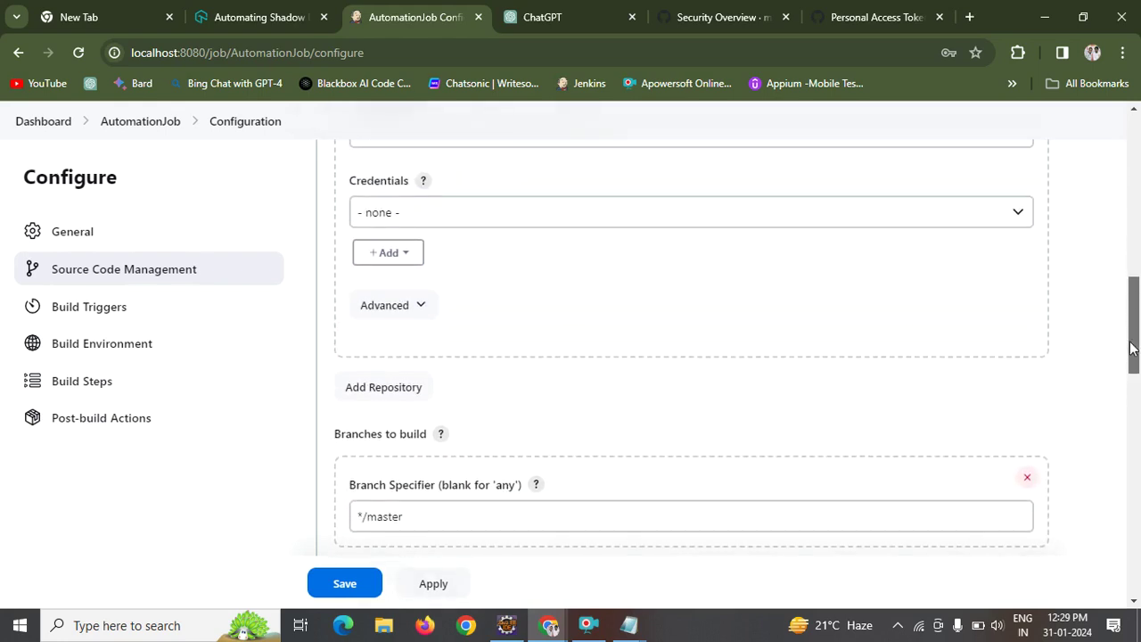
left_click(417, 308)
left_click(423, 390)
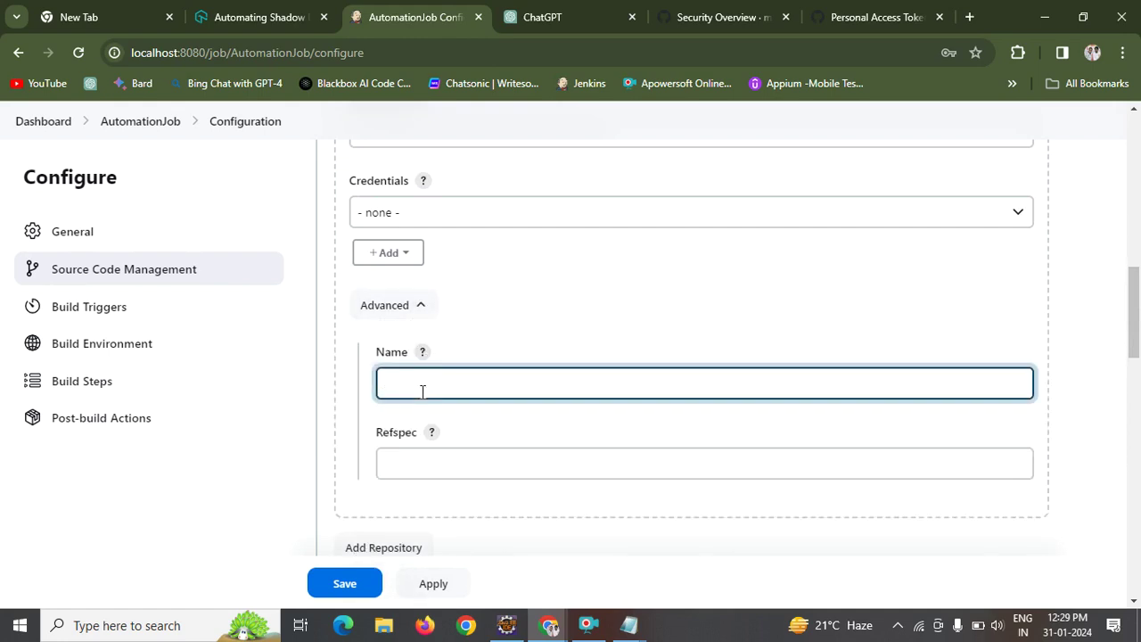
type("je")
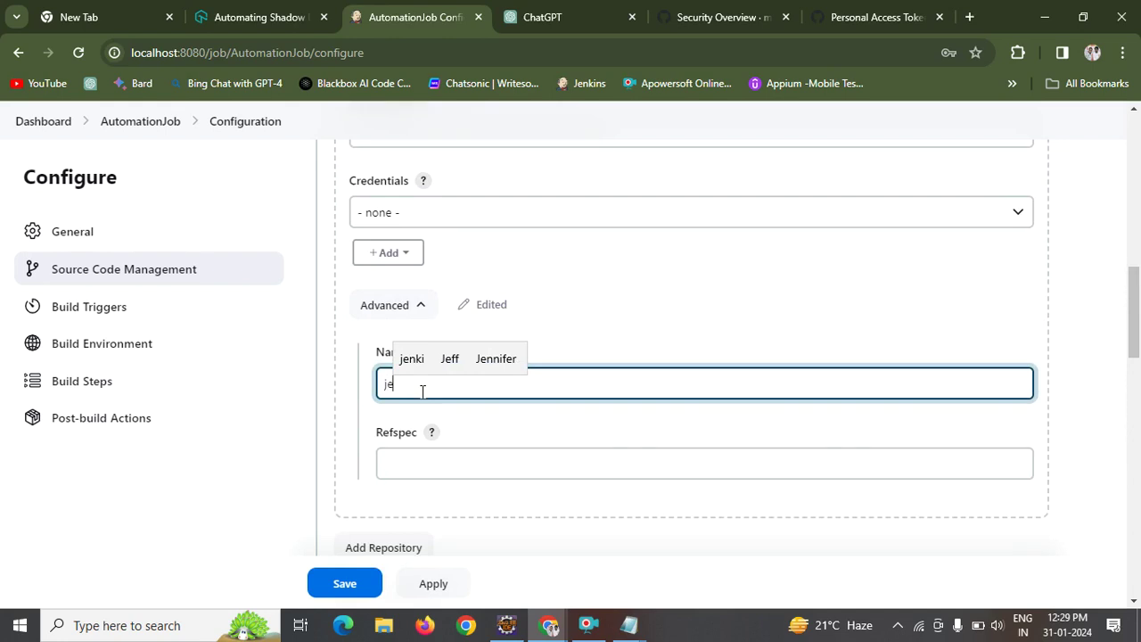
key("BackSpace")
key("BackSpace")
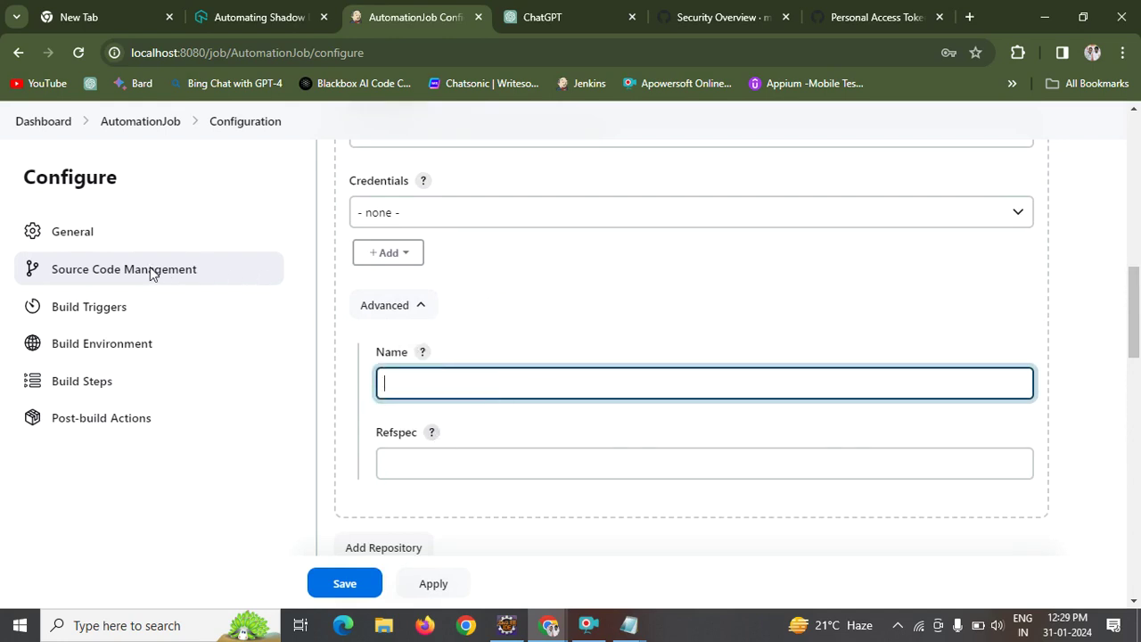
left_click(422, 306)
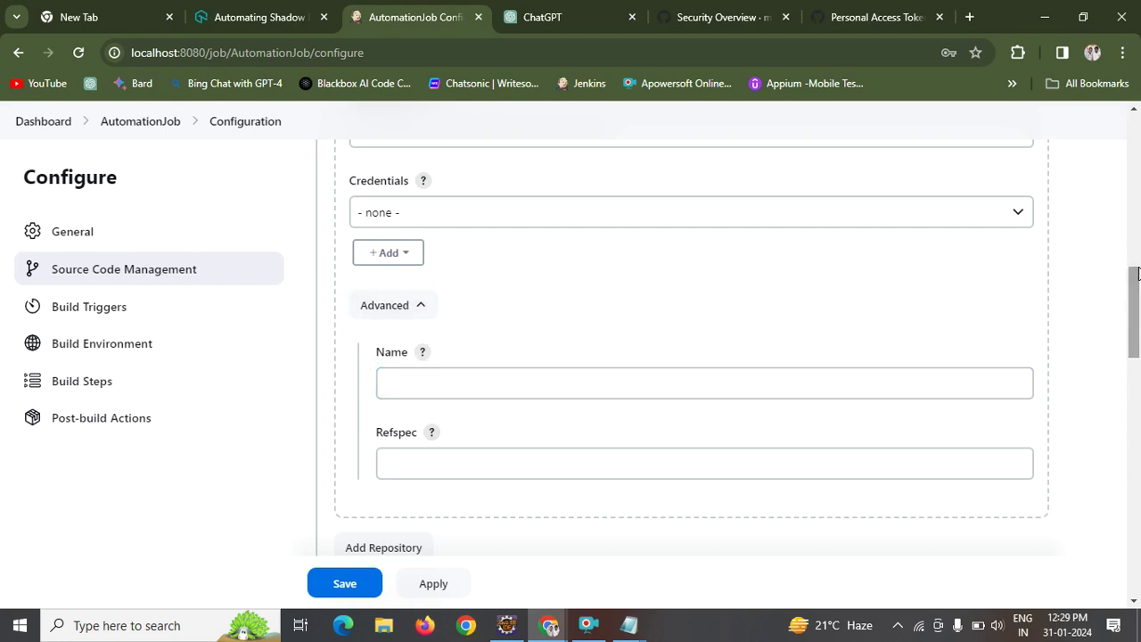
Confirm Credentials remain none, show the credential providers, then head back to the Dashboard.
left_click_drag(1137, 272, 1137, 248)
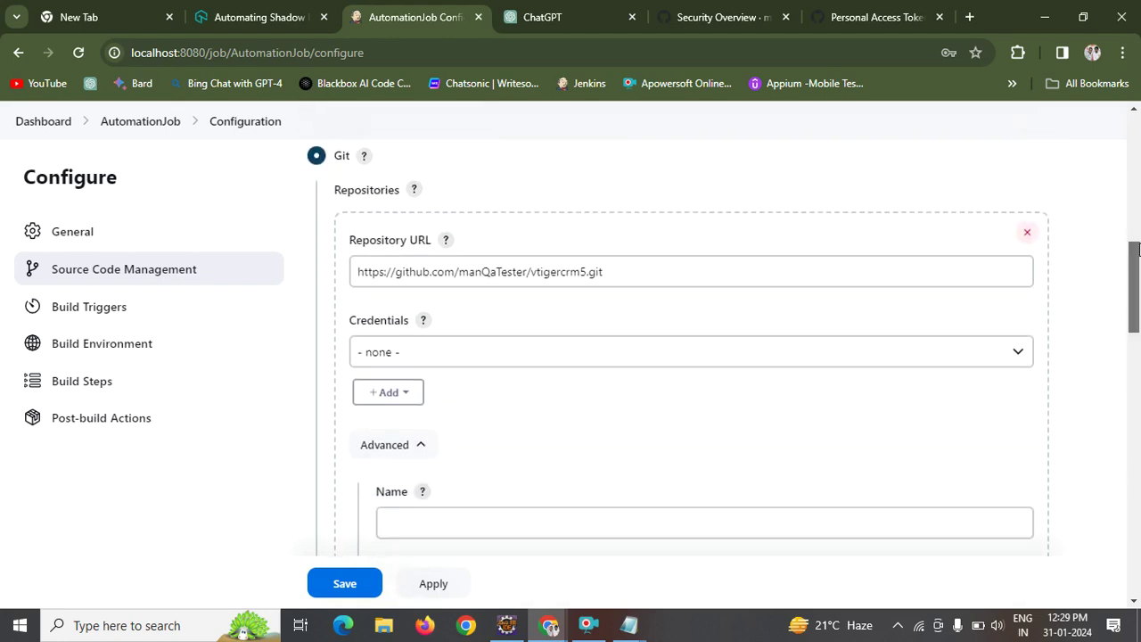
left_click(695, 347)
left_click(695, 347)
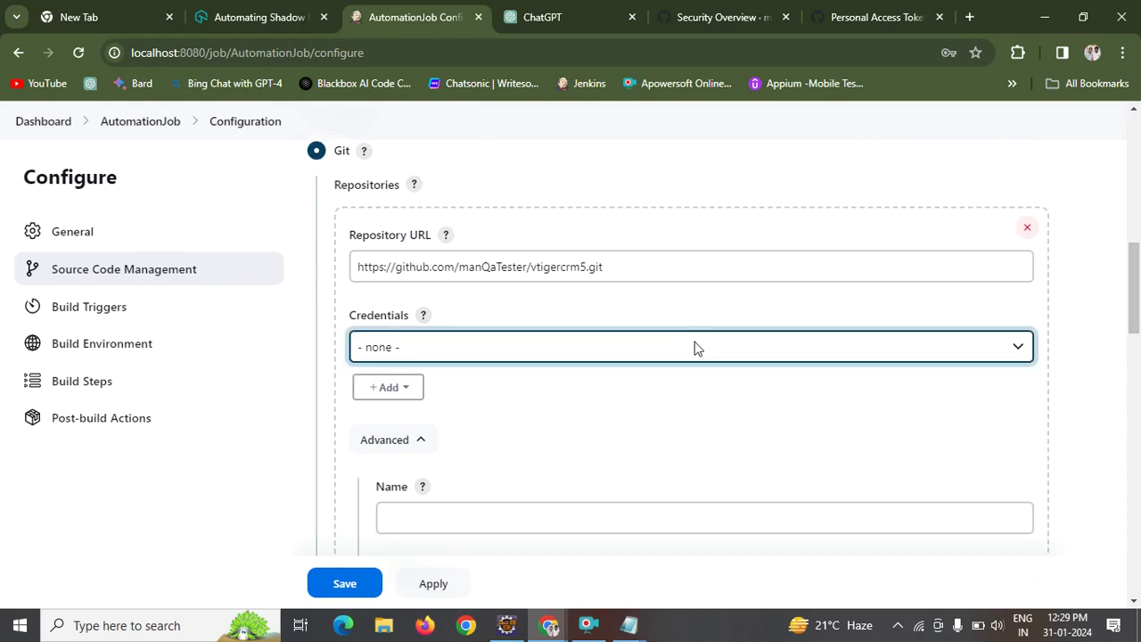
left_click(388, 389)
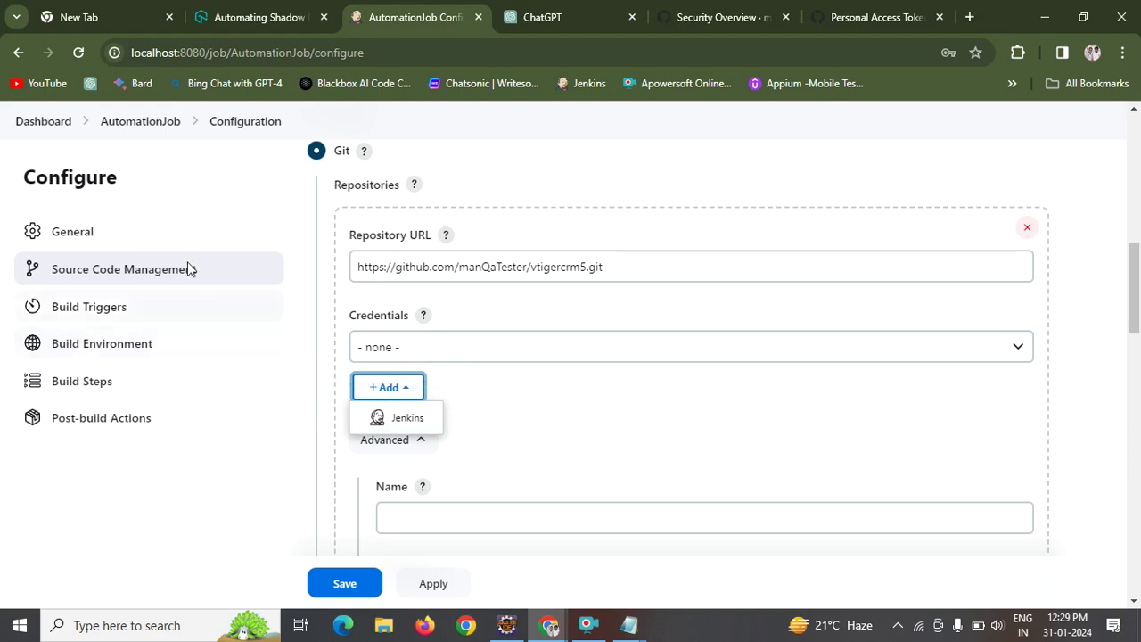
left_click(51, 129)
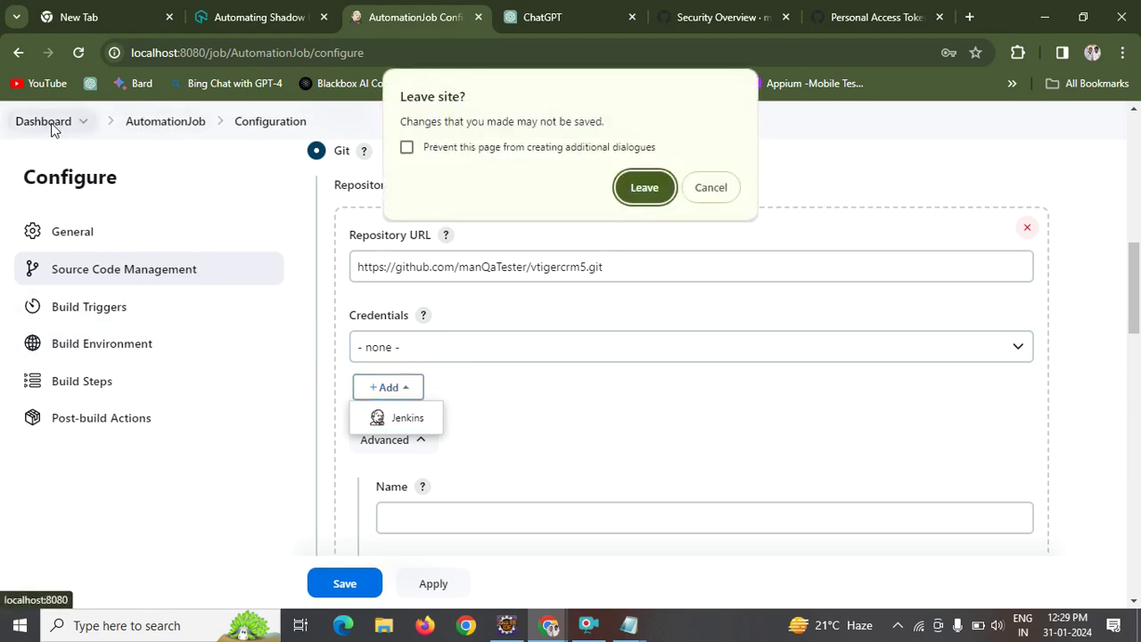
Leave the unsaved configuration and go to Manage Jenkins > Credentials.
left_click(645, 189)
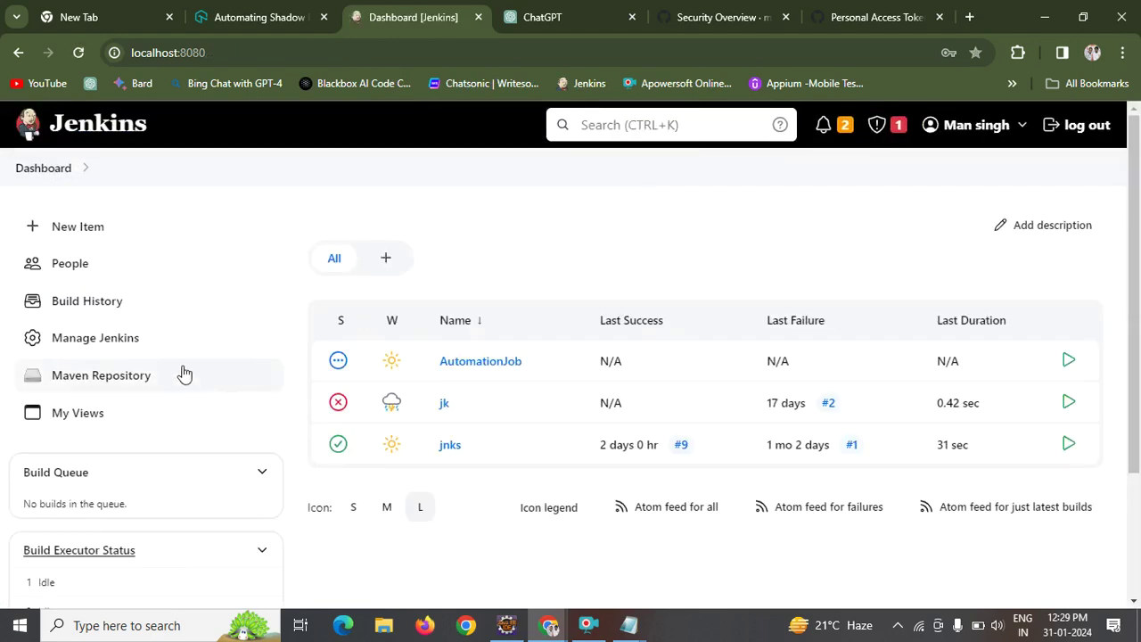
left_click(86, 343)
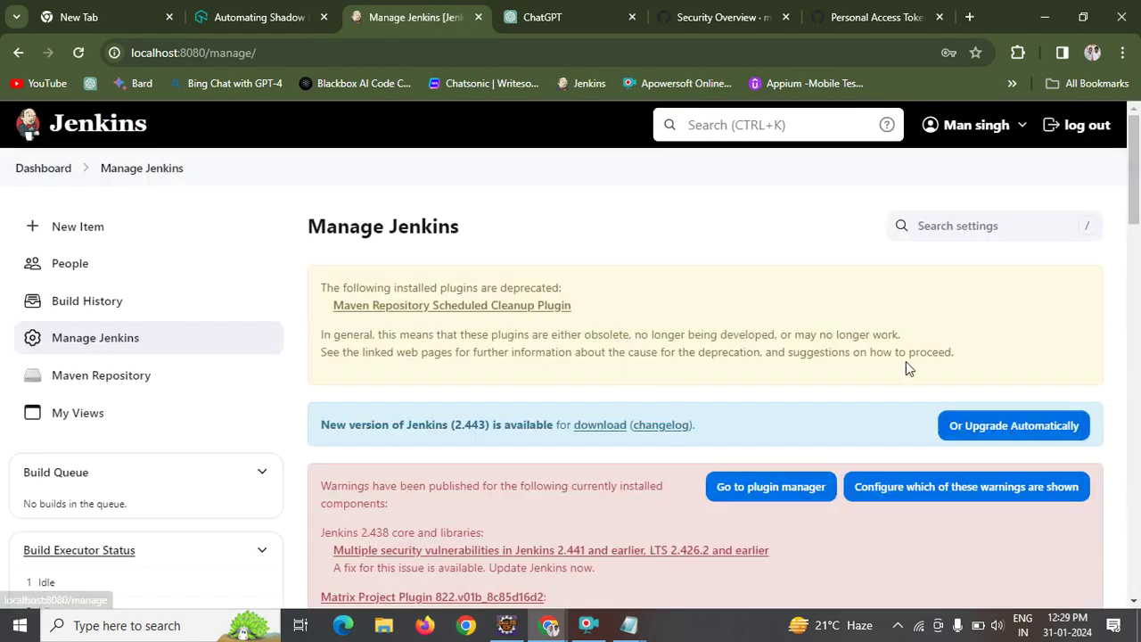
scroll(1138, 389, "down", 5)
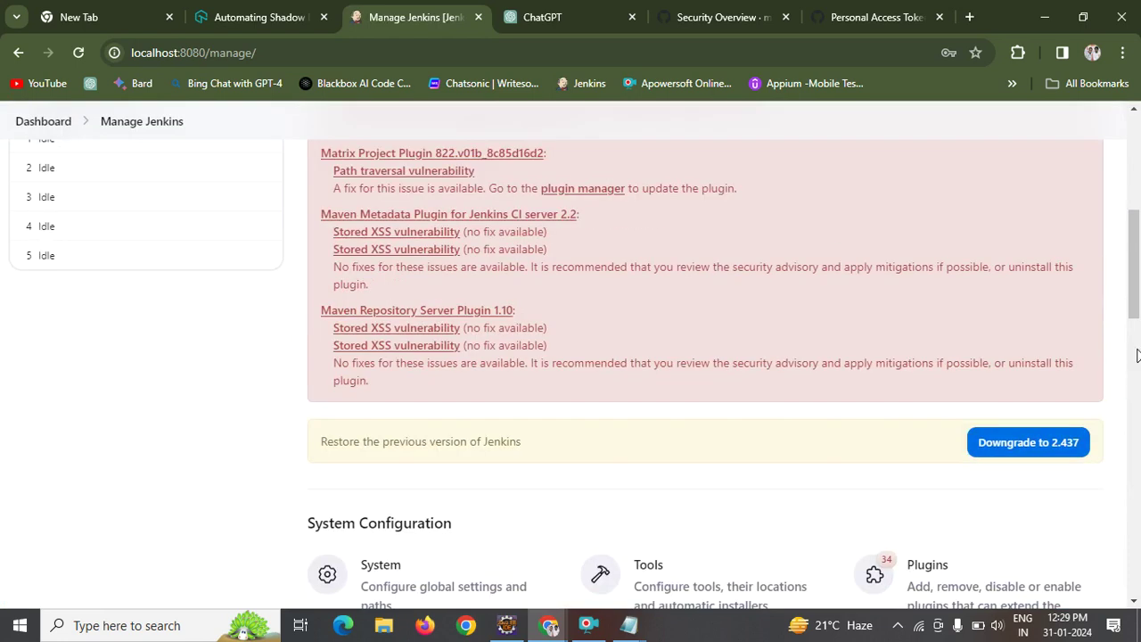
scroll(1138, 389, "down", 5)
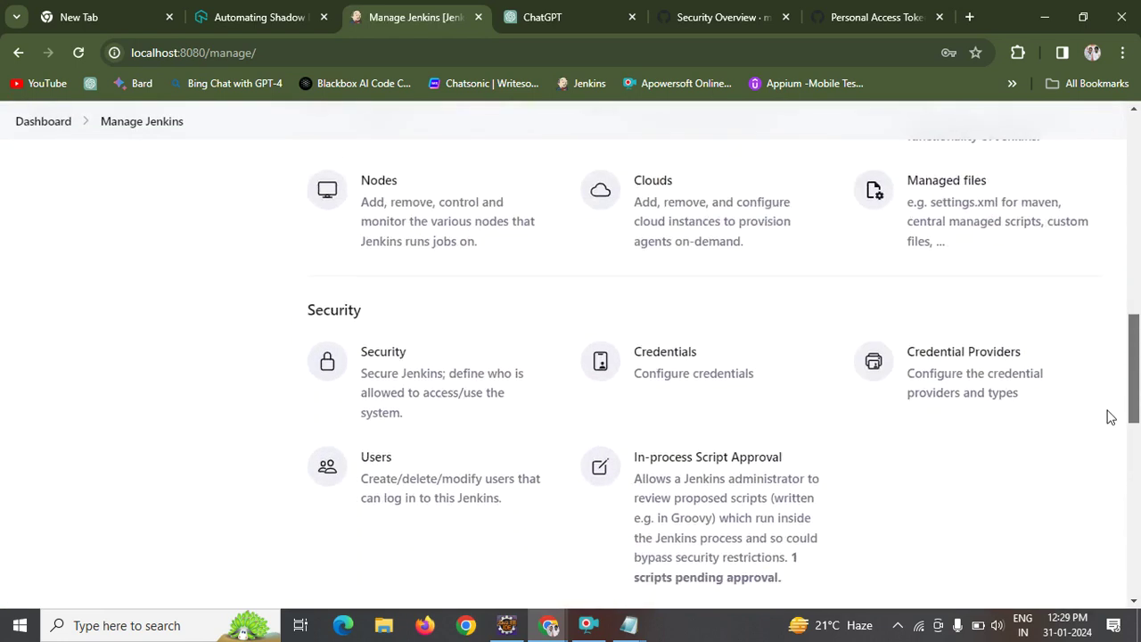
left_click(655, 355)
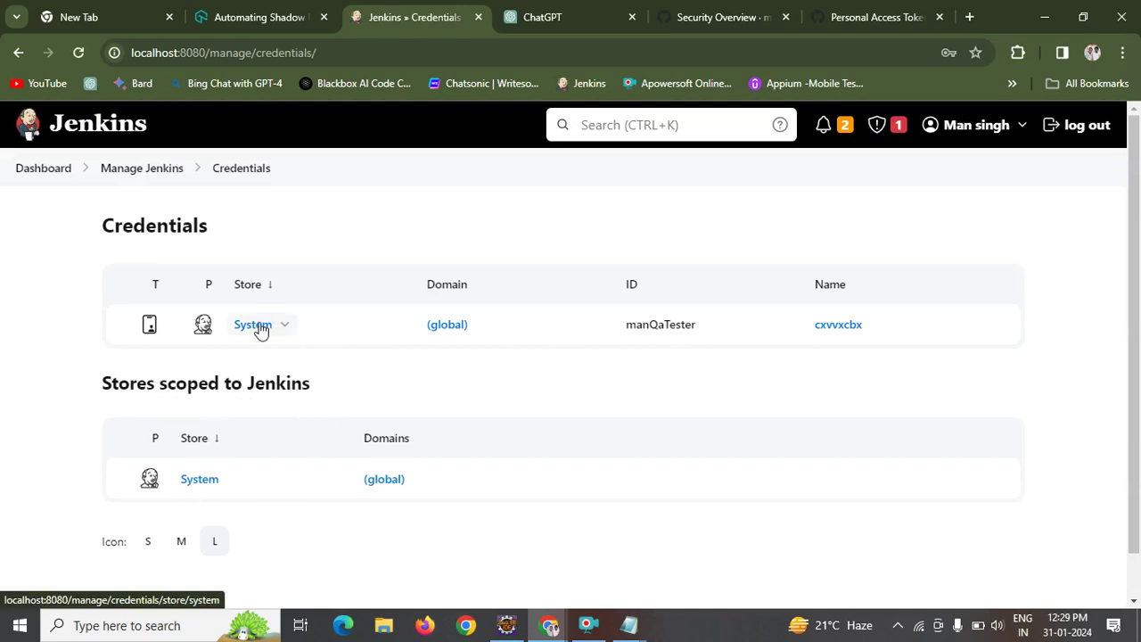
Open the Update page of the stored global secret-text credential from its dropdown.
mouse_move(149, 327)
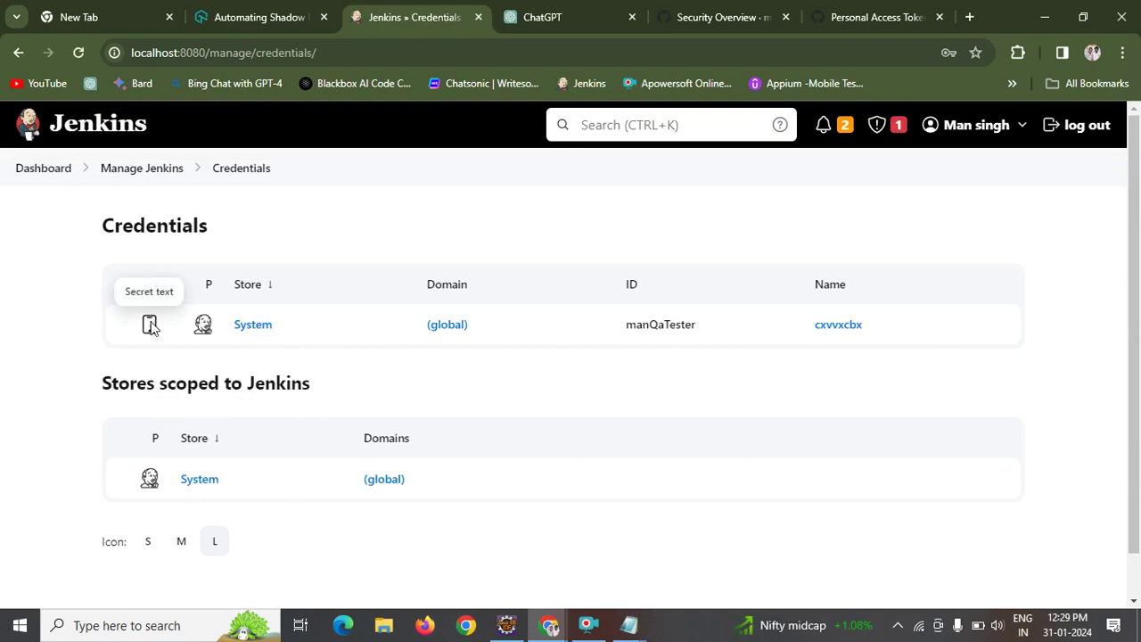
right_click(249, 330)
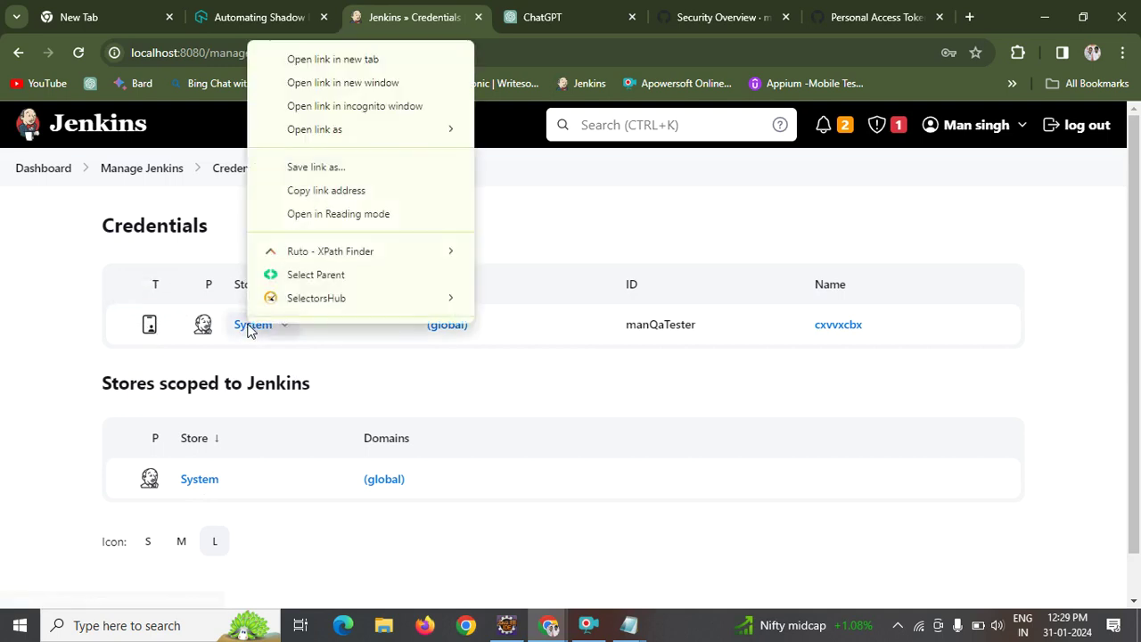
left_click(501, 400)
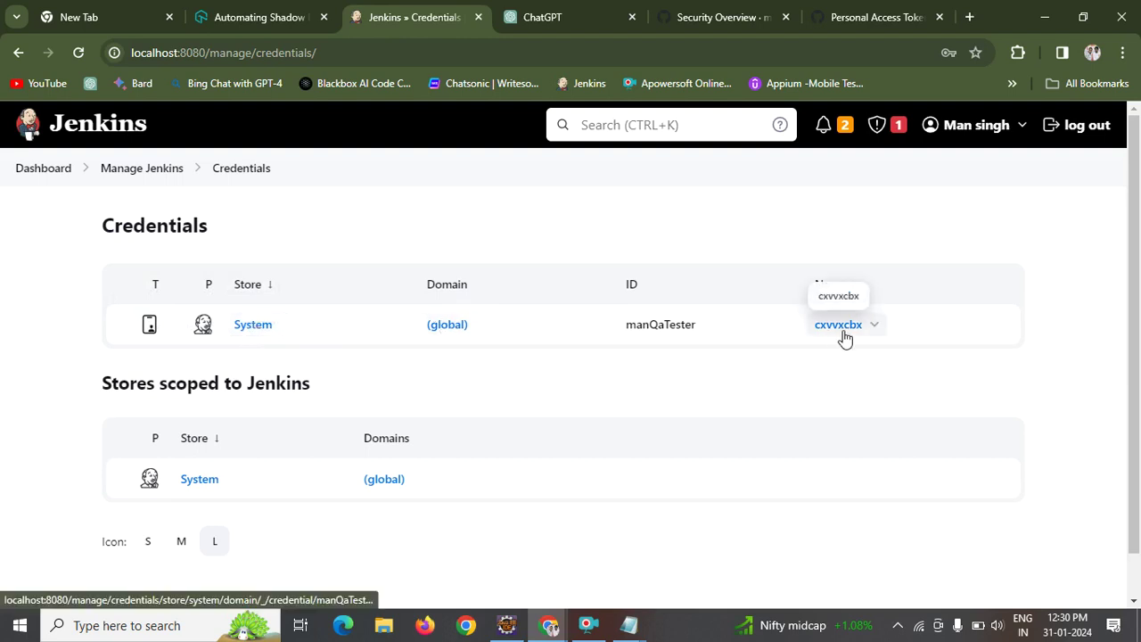
left_click(874, 326)
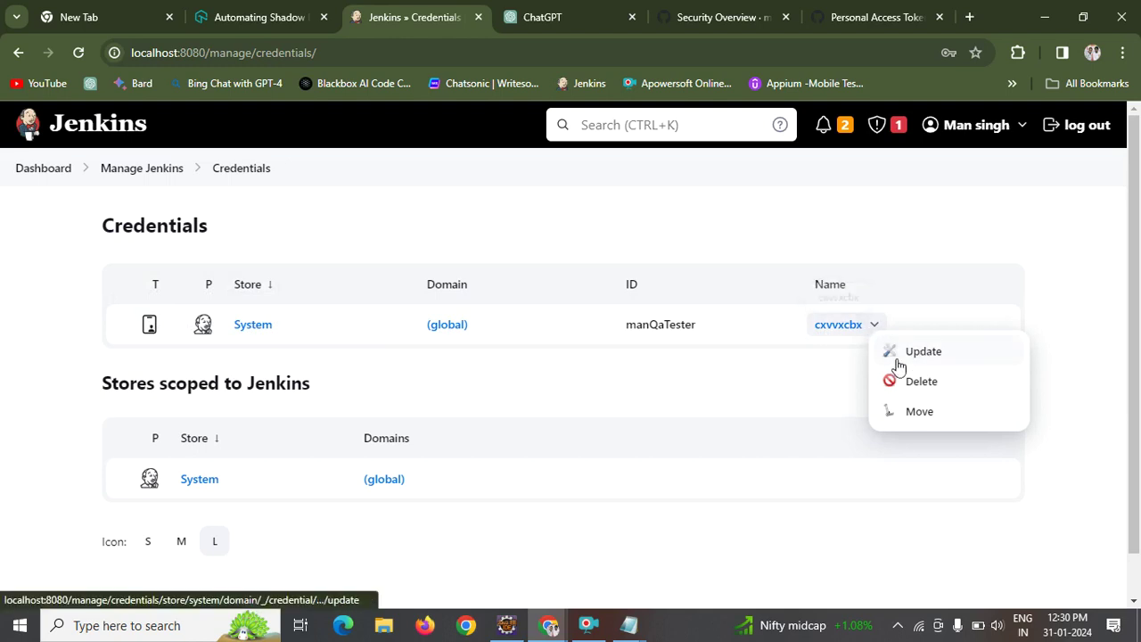
left_click(924, 352)
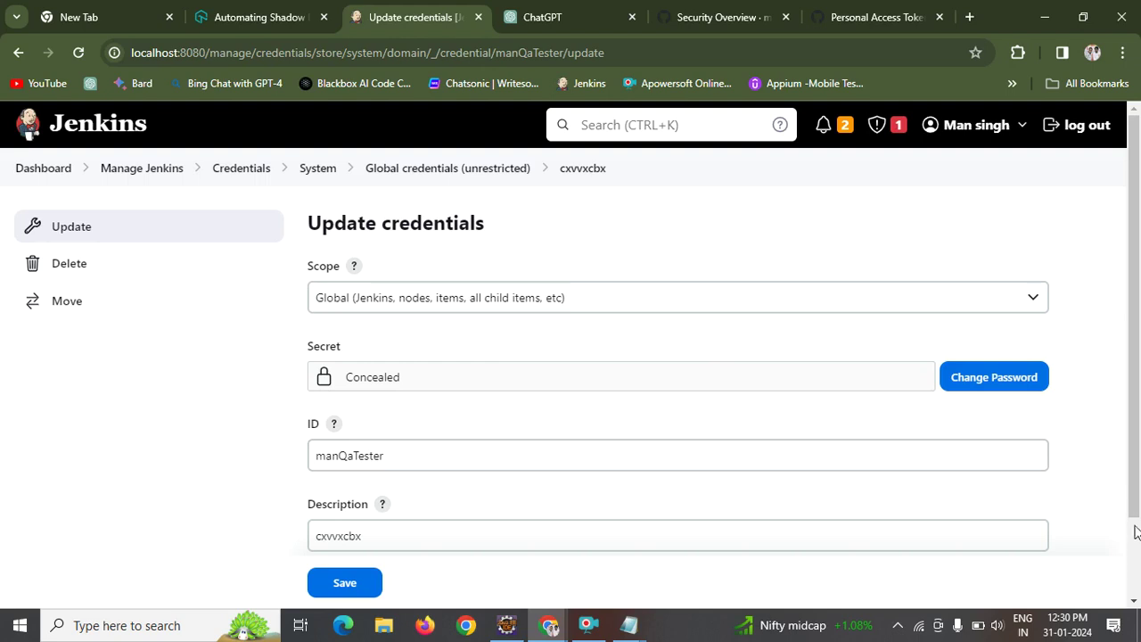
Look over the credential's Description, then go back to the Credentials overview unchanged.
scroll(1136, 527, "down", 2)
left_click(337, 441)
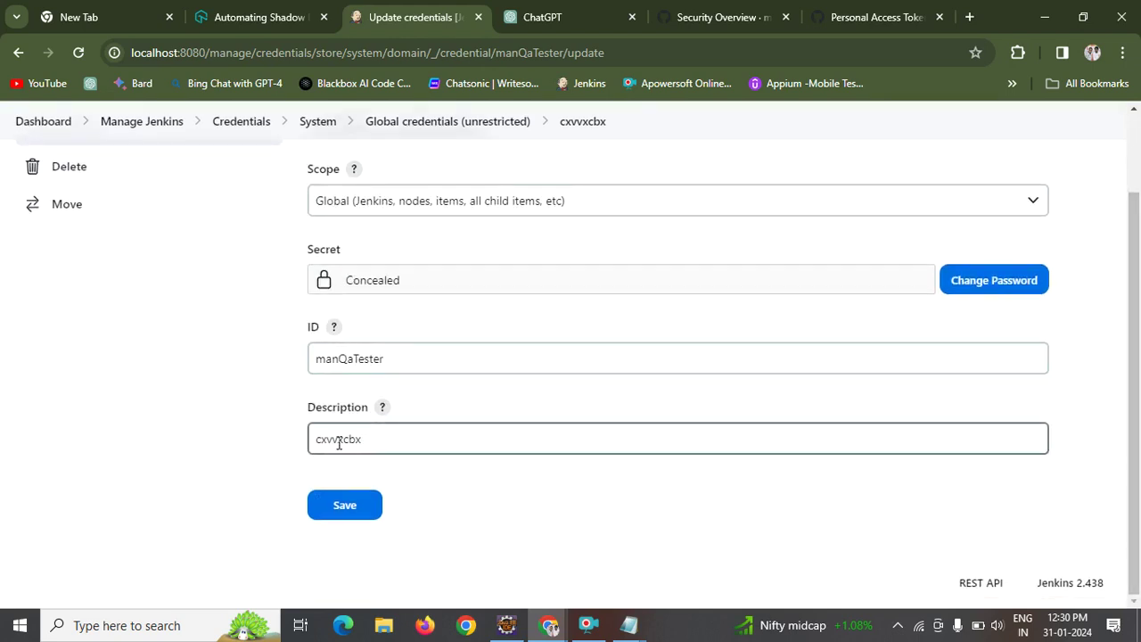
double_click(339, 443)
key("ctrl+m")
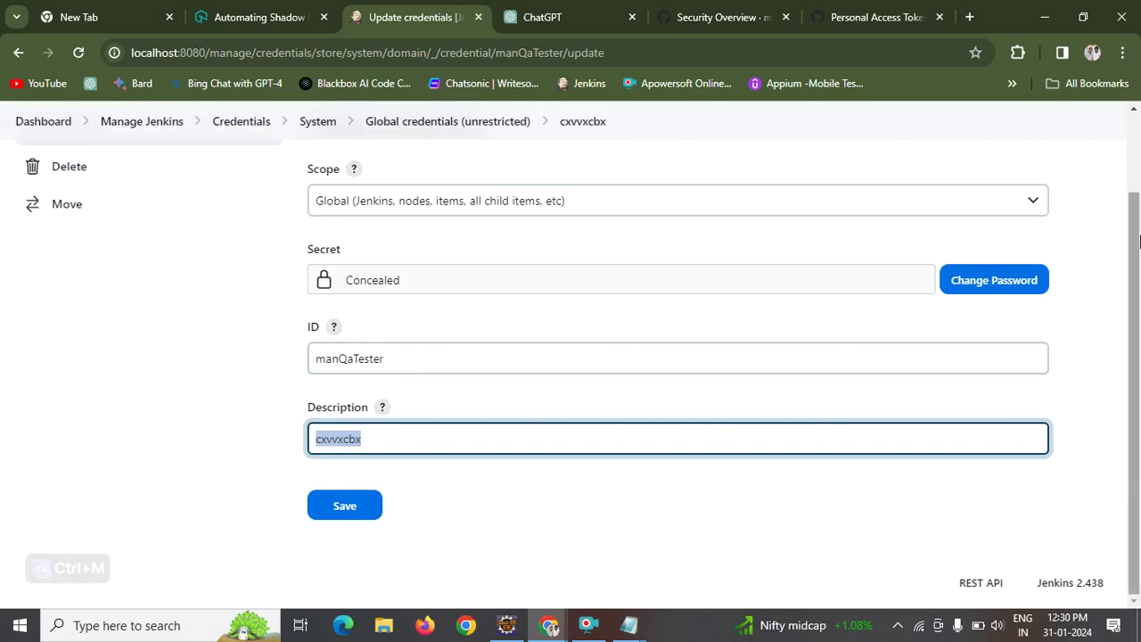
scroll(1139, 165, "up", 2)
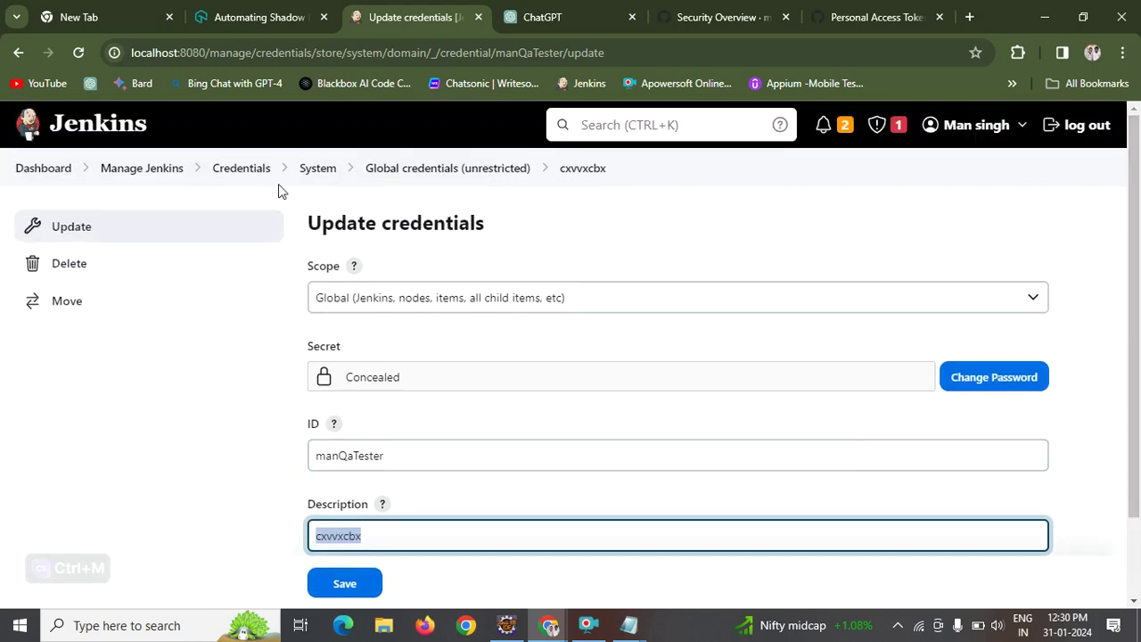
left_click(19, 52)
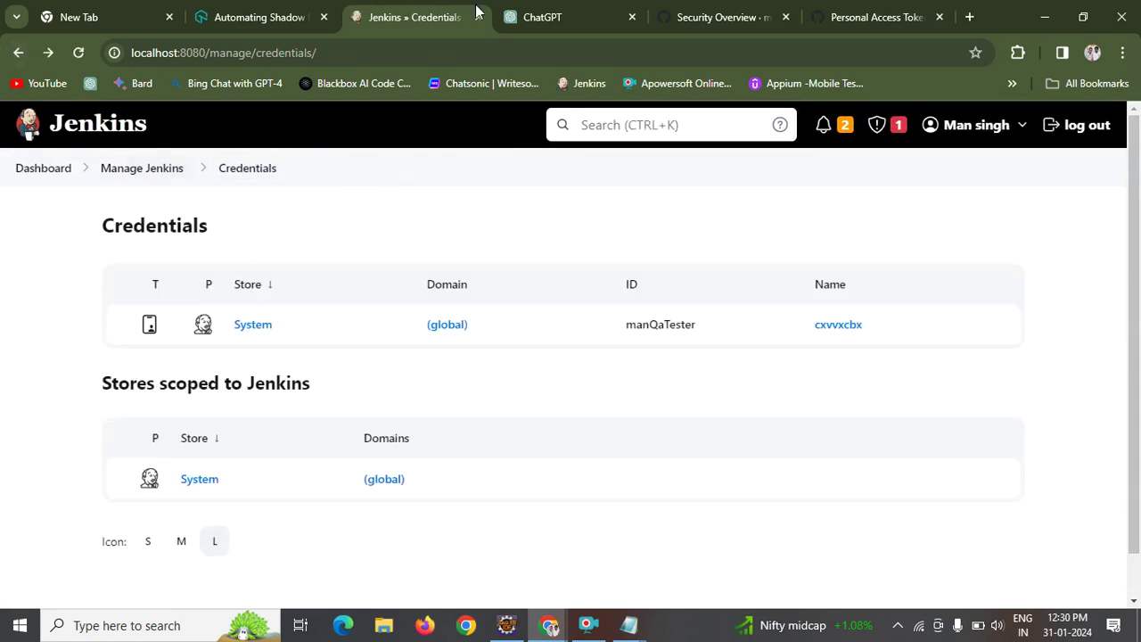
Go Dashboard > AutomationJob > Configure and confirm the repository's Credentials are none.
left_click(60, 169)
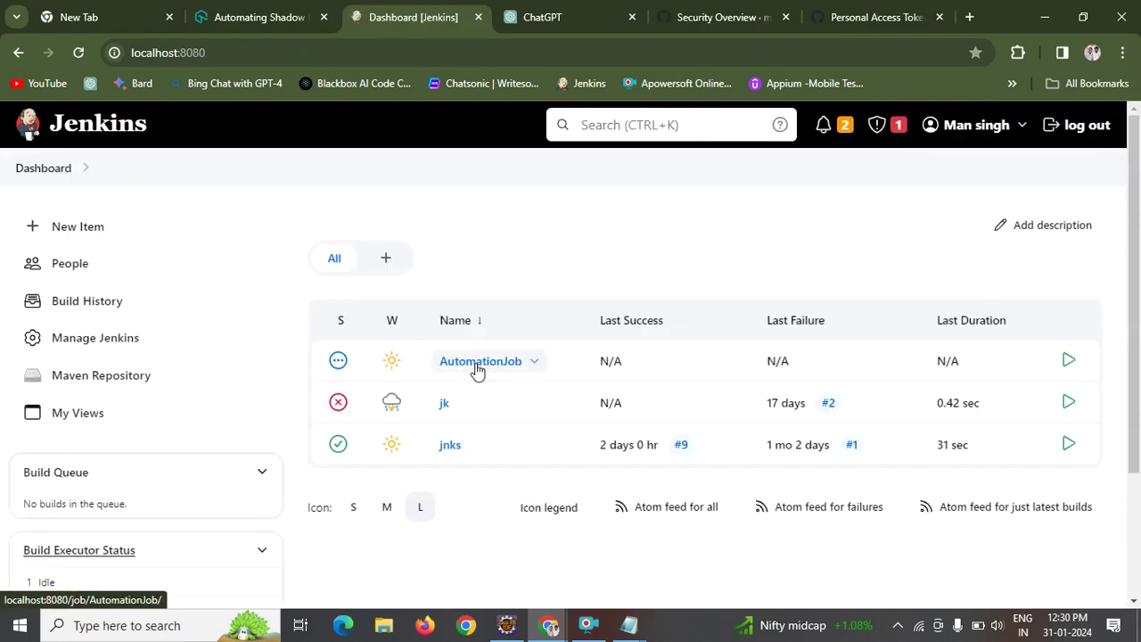
left_click(477, 368)
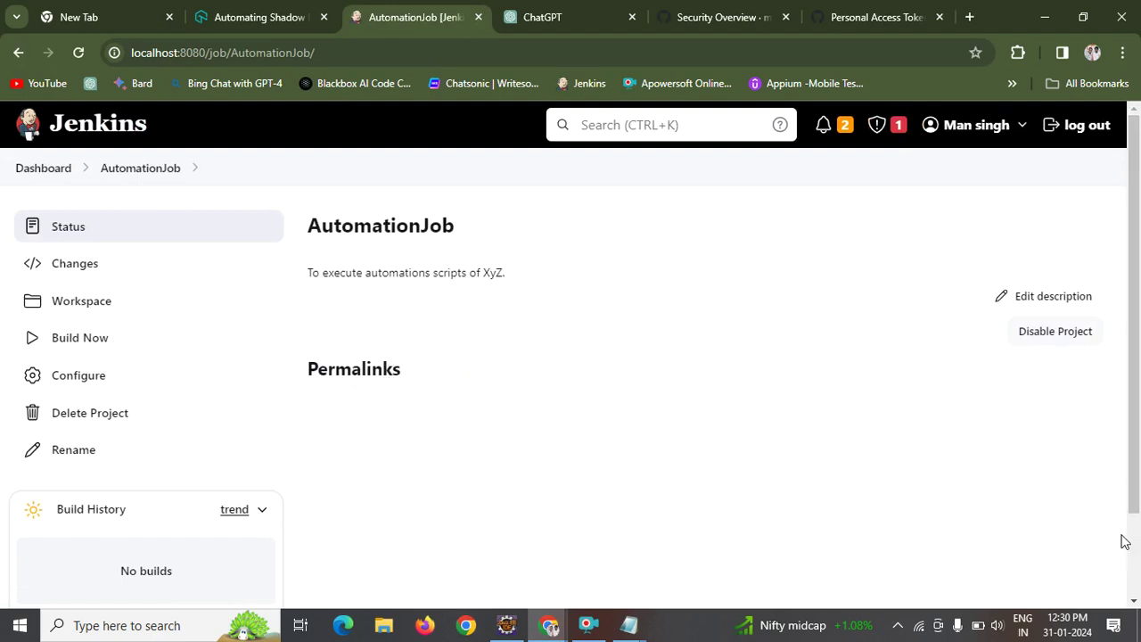
left_click(71, 385)
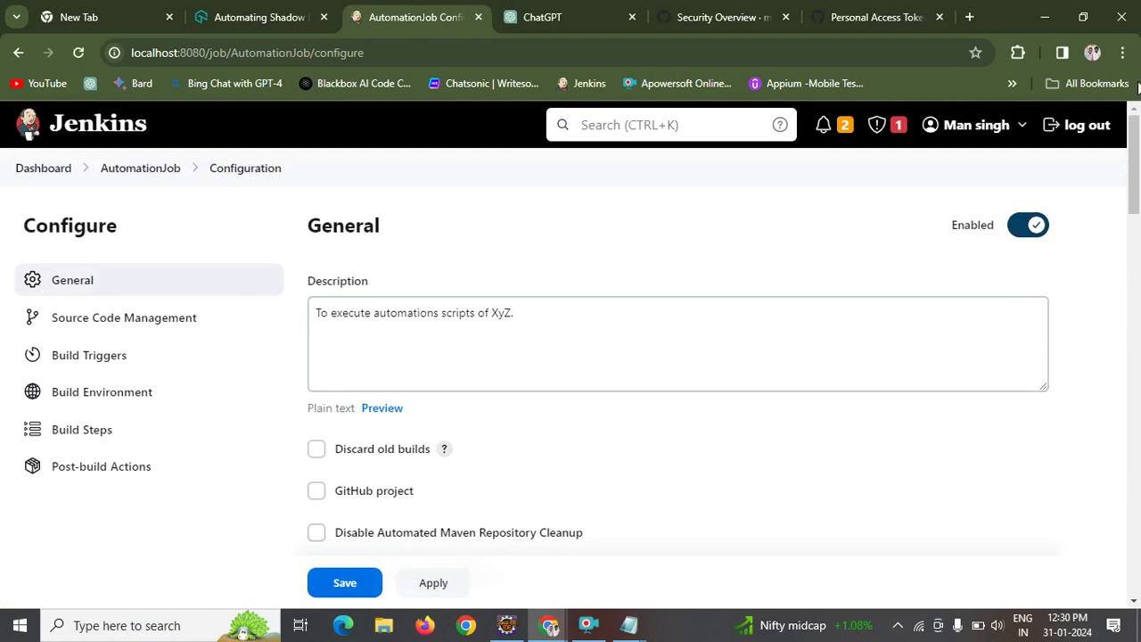
left_click_drag(1134, 142, 1115, 273)
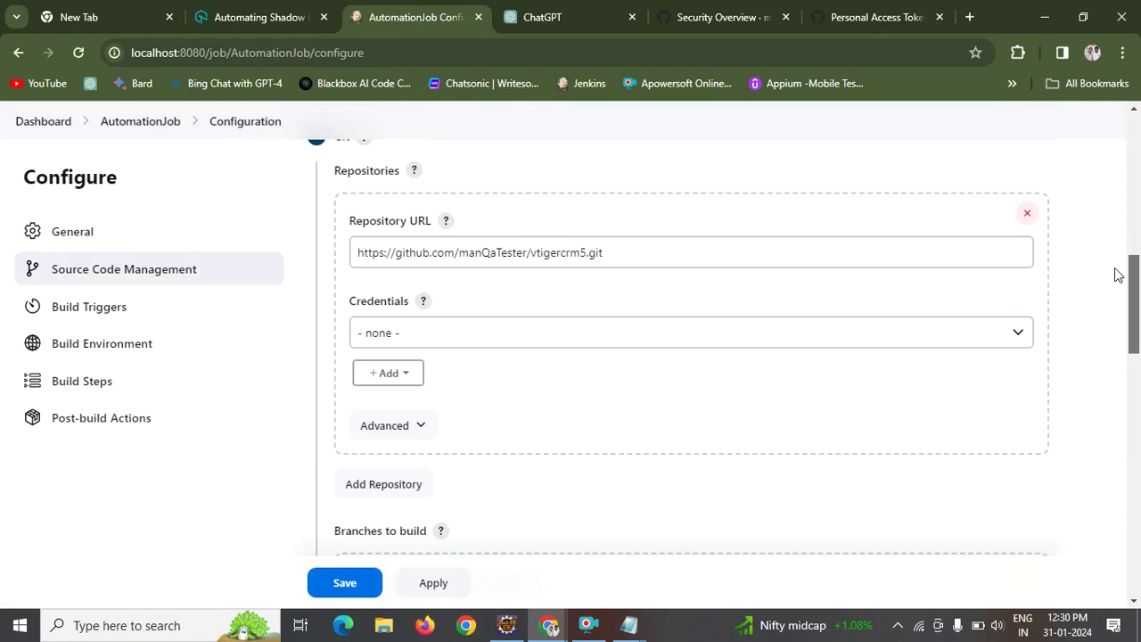
left_click(446, 334)
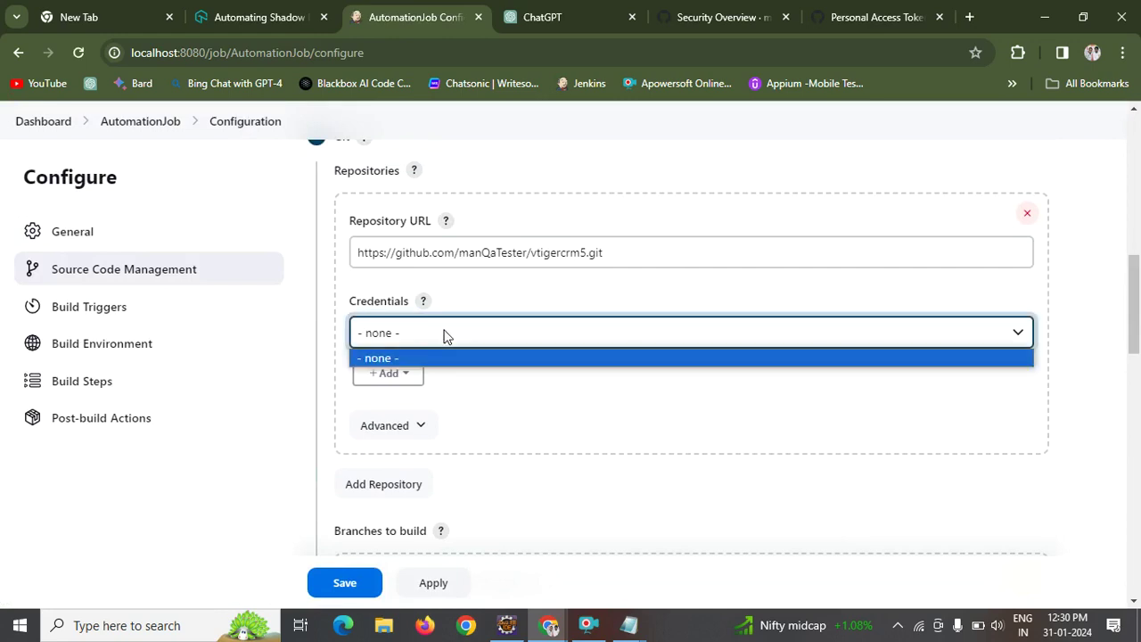
left_click(446, 334)
Open the Jenkins Add Credentials form, inspect its Kind and Domain, then cancel it.
left_click(401, 372)
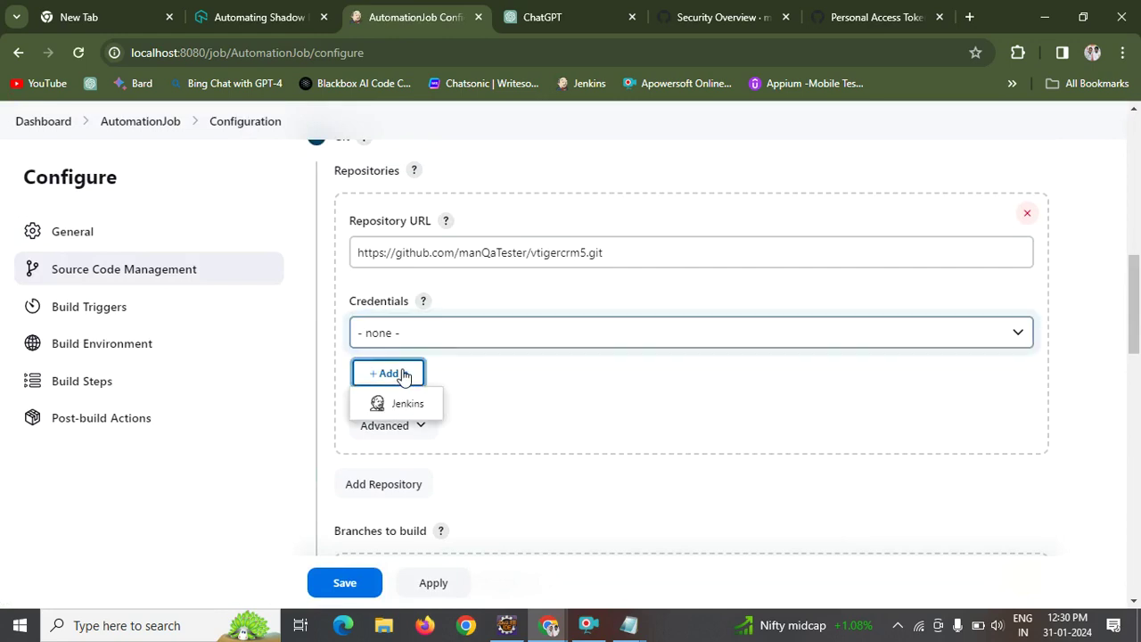
left_click(403, 403)
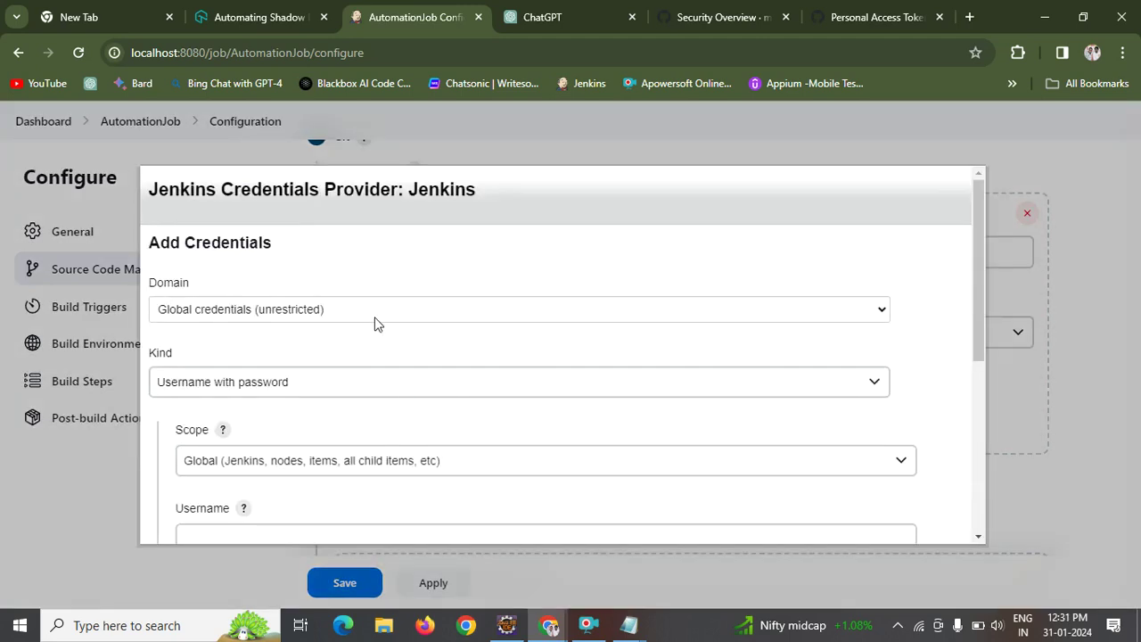
left_click(303, 383)
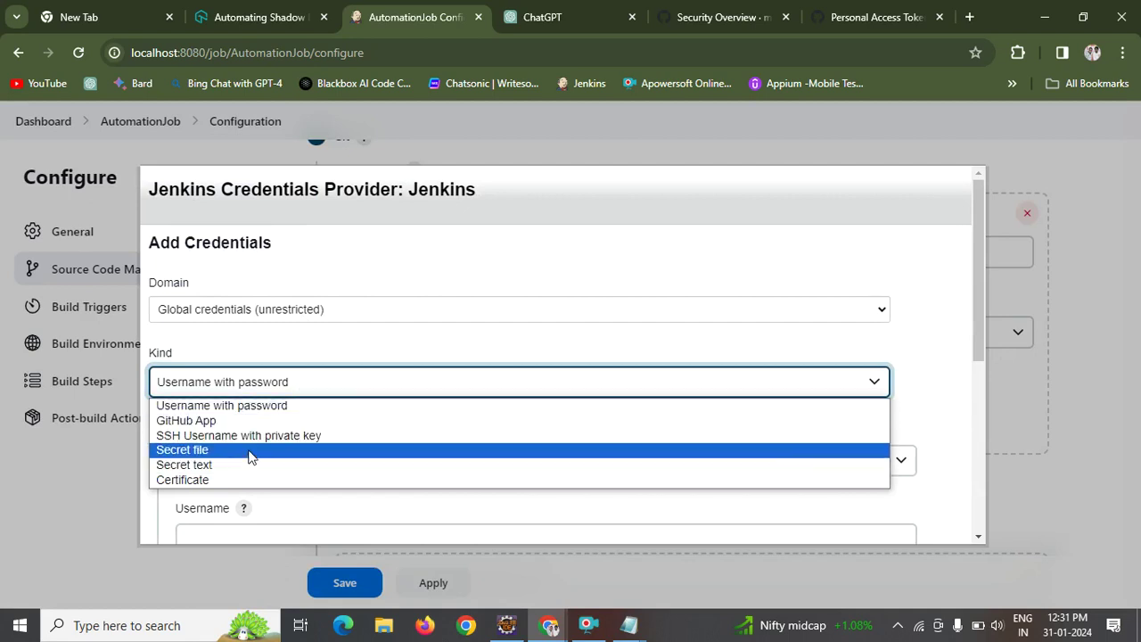
left_click(500, 315)
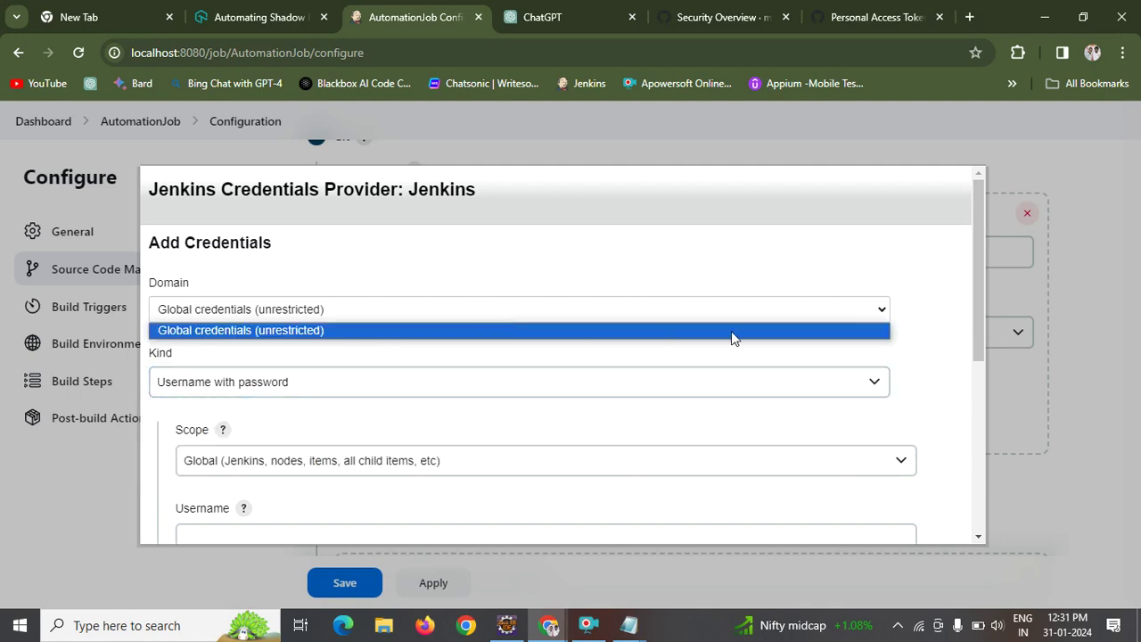
left_click(976, 434)
left_click_drag(976, 435, 962, 488)
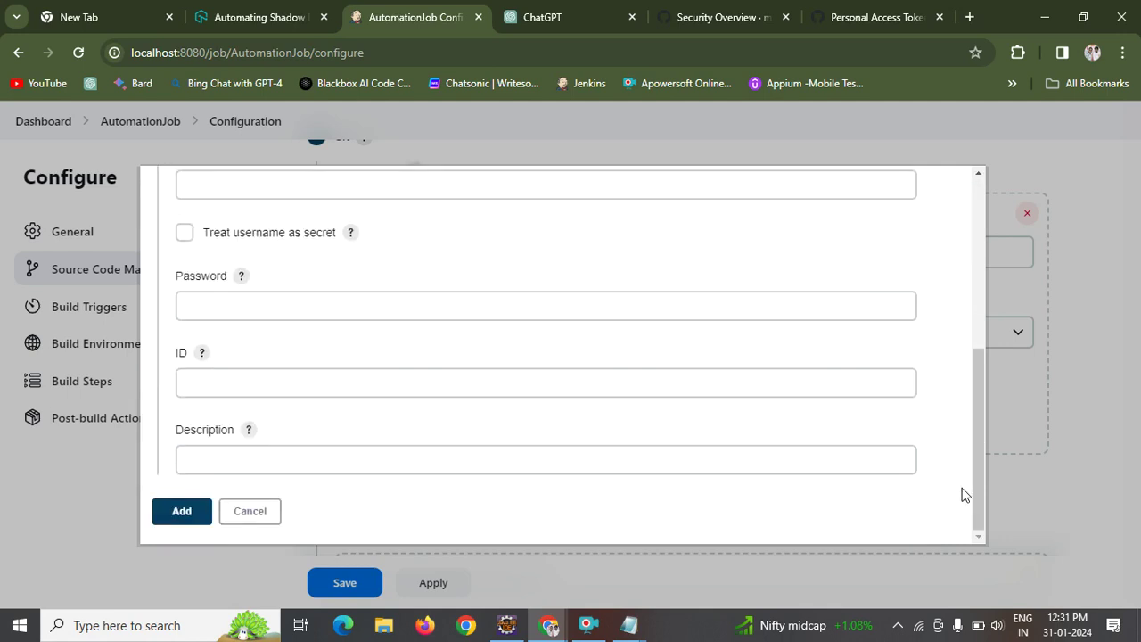
left_click(249, 511)
left_click(405, 374)
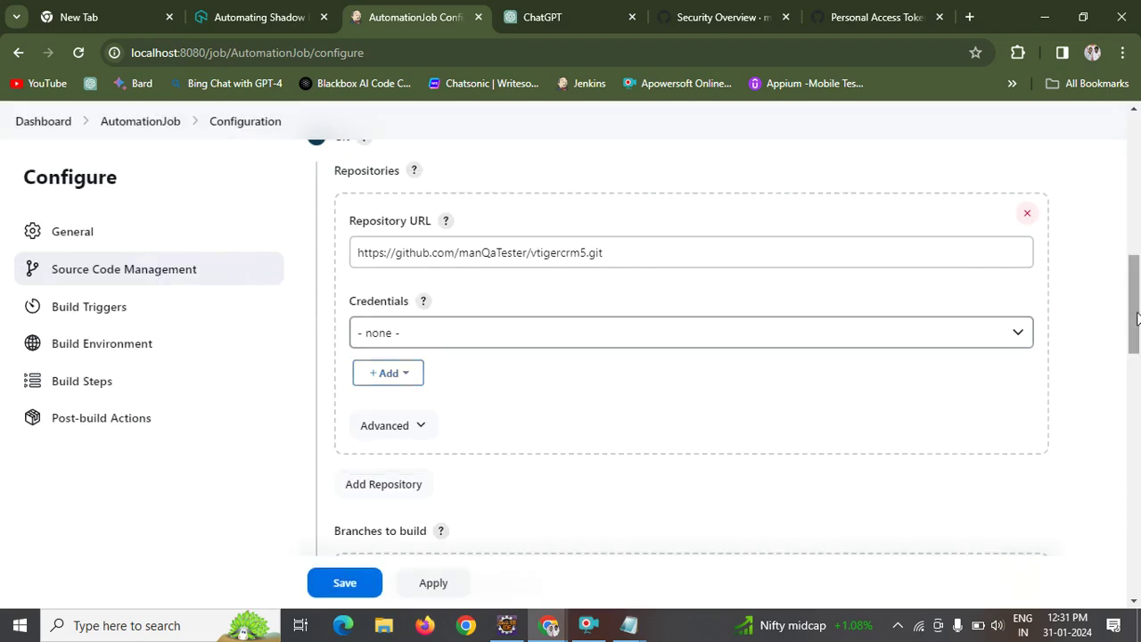
Add a second, empty Git repository entry.
left_click_drag(1134, 319, 1136, 359)
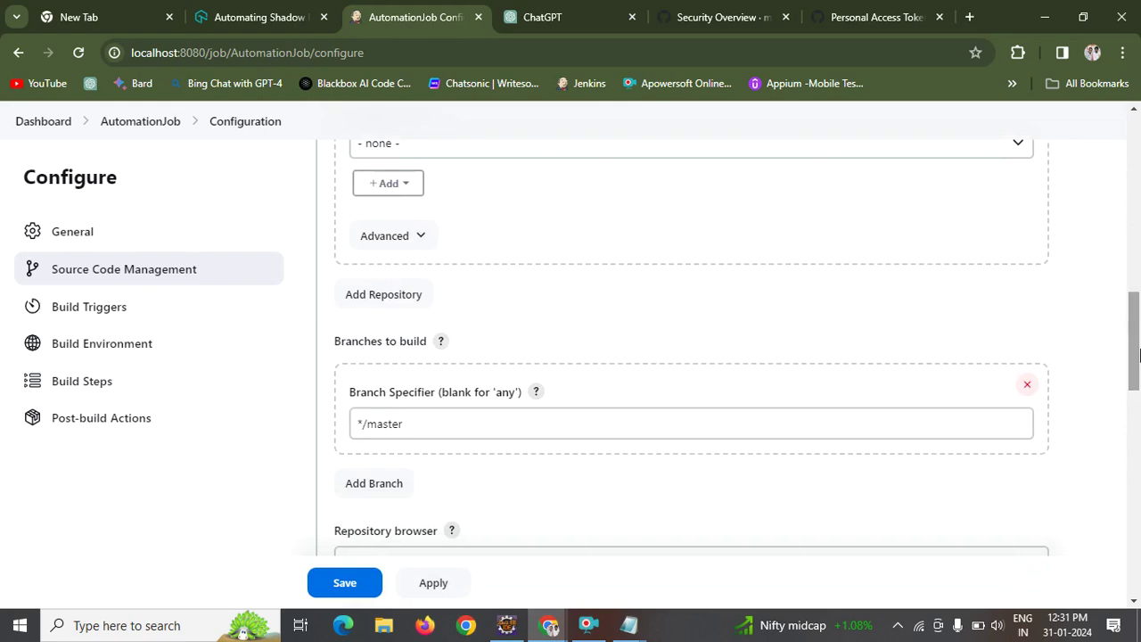
left_click(369, 295)
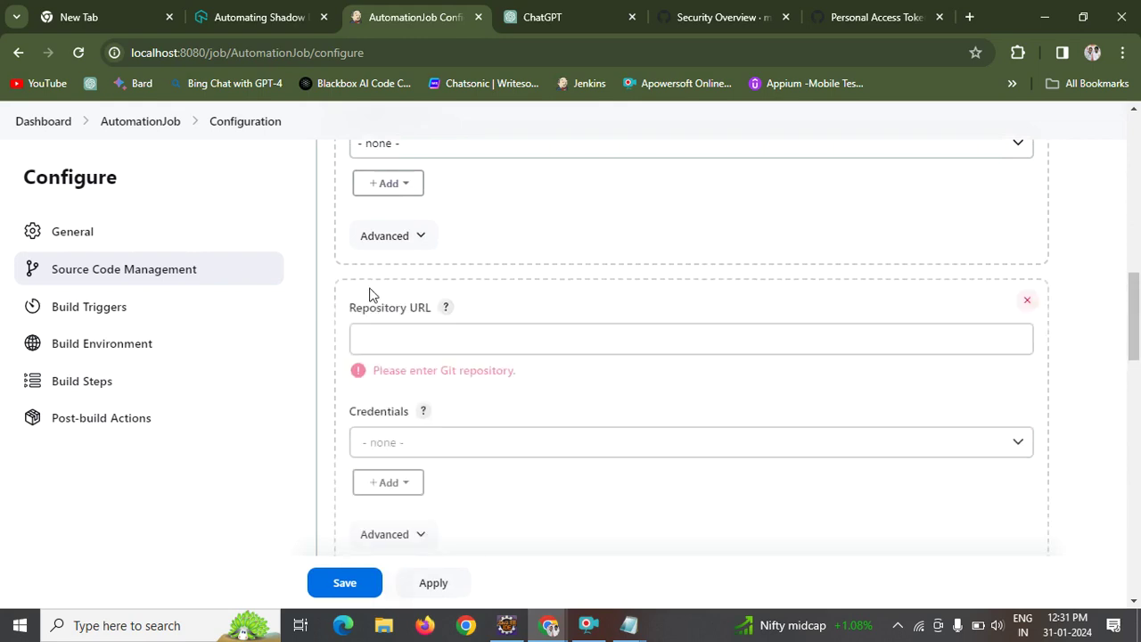
left_click(496, 351)
left_click(496, 351)
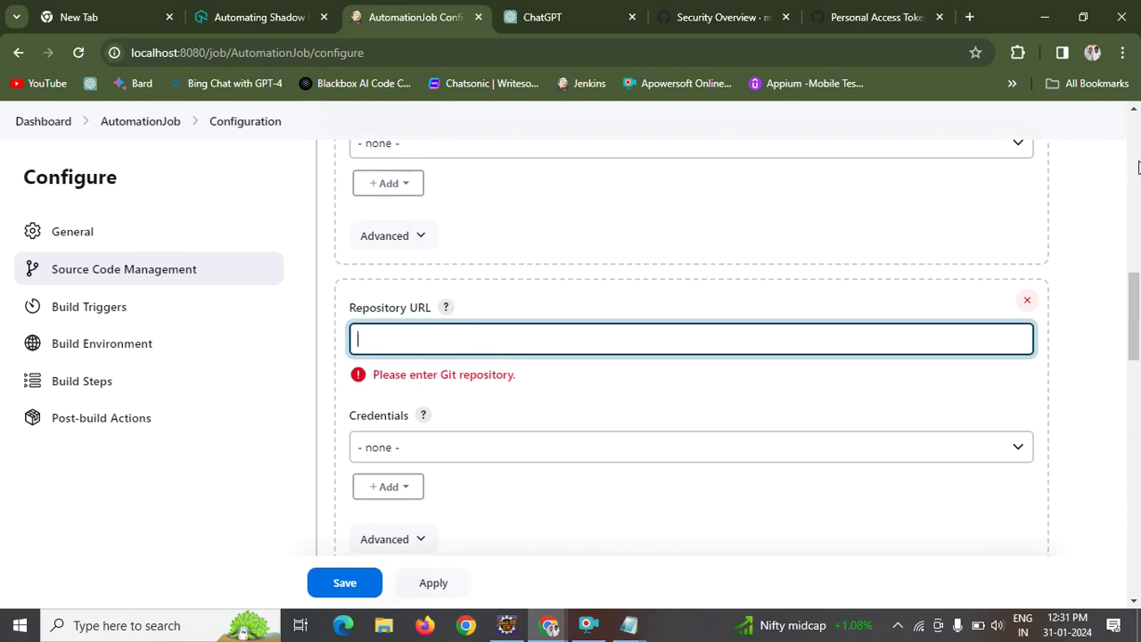
Select the existing repository URL and check the branch specifier field.
scroll(1139, 167, "up", 5)
scroll(1139, 168, "up", 5)
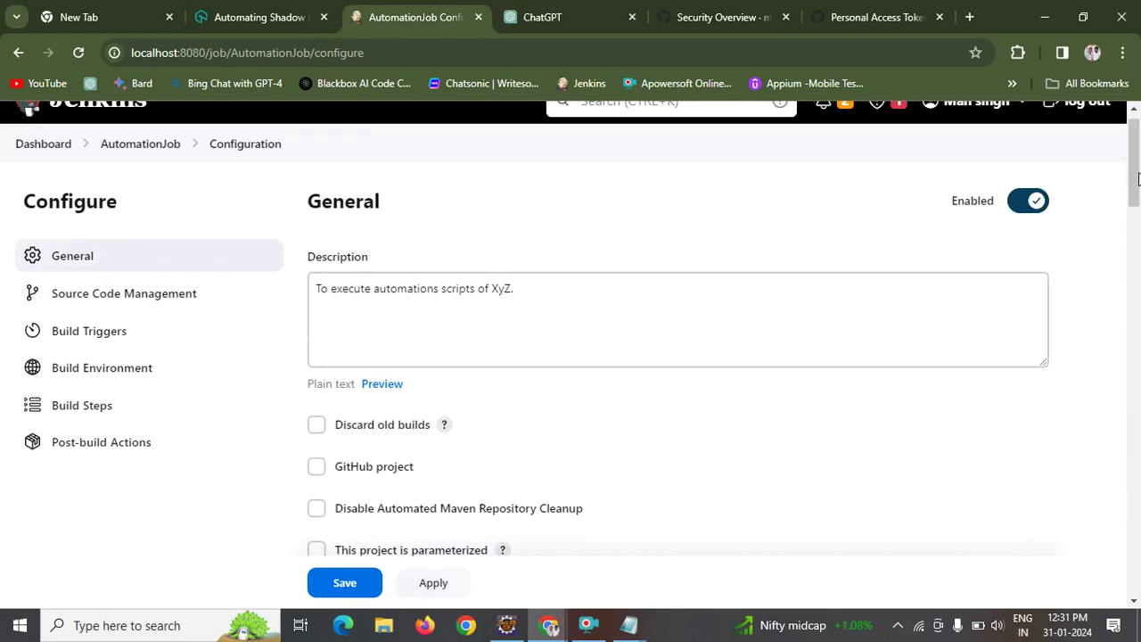
left_click_drag(1138, 181, 1121, 311)
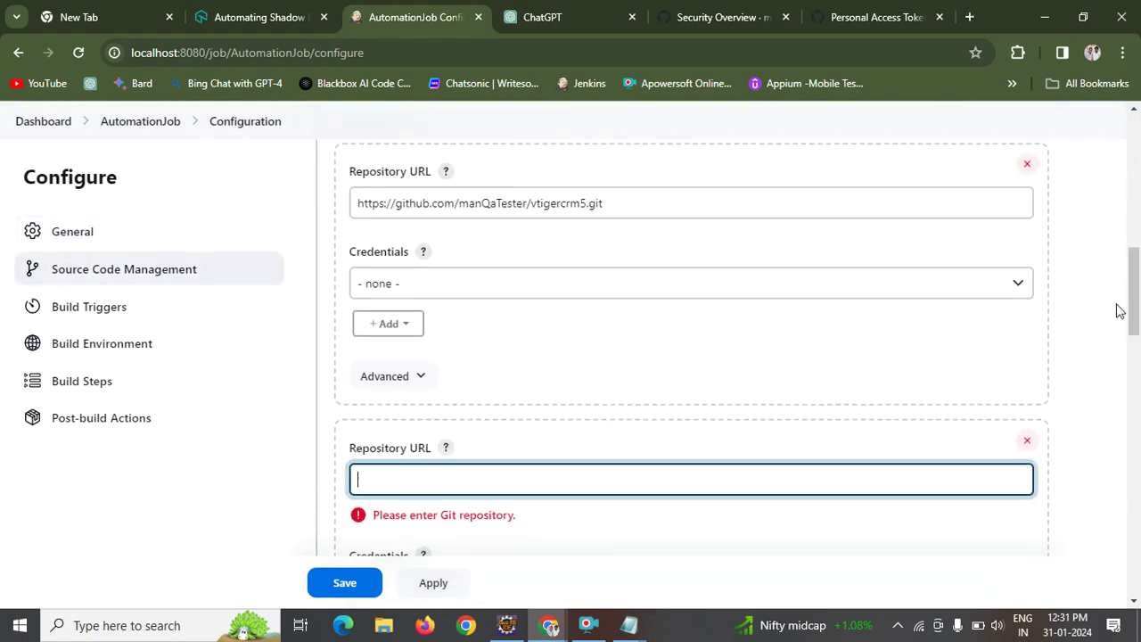
left_click(588, 204)
key("ctrl+m")
left_click_drag(627, 205, 349, 179)
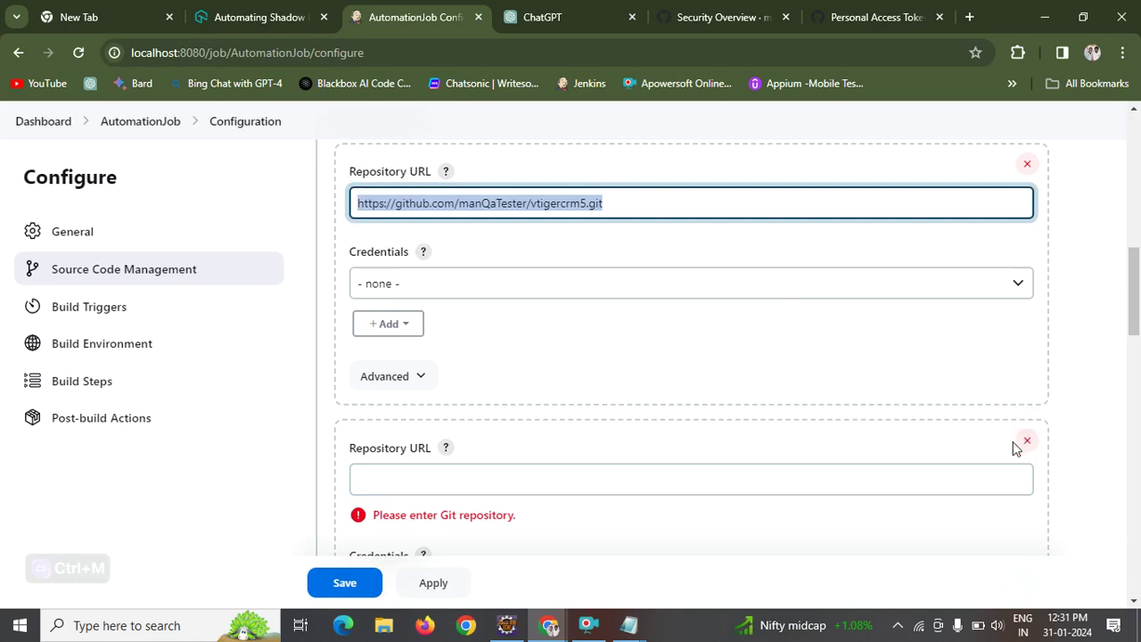
scroll(1139, 482, "down", 4)
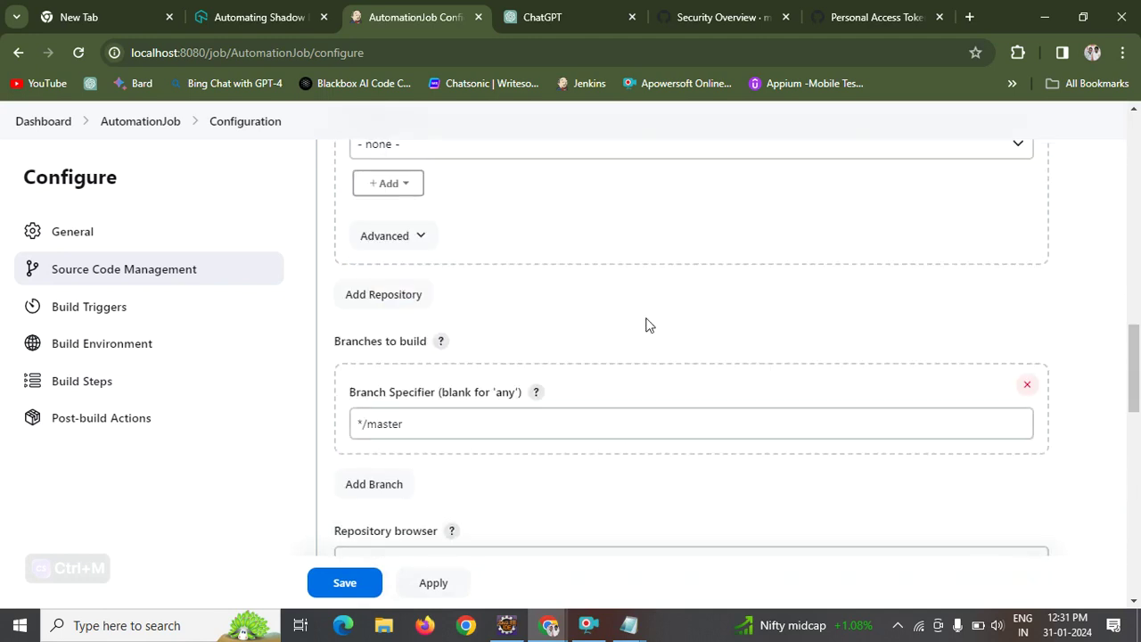
left_click(449, 432)
Look at the new repository's credentials choices, then go back, triggering the Leave site? prompt.
left_click(412, 299)
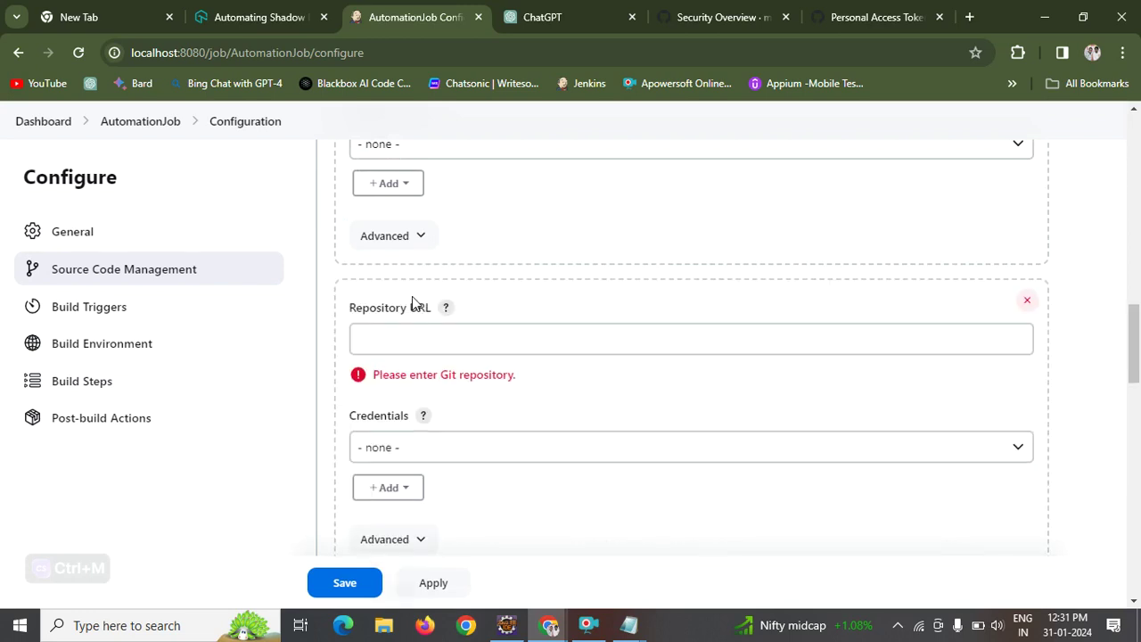
left_click(400, 497)
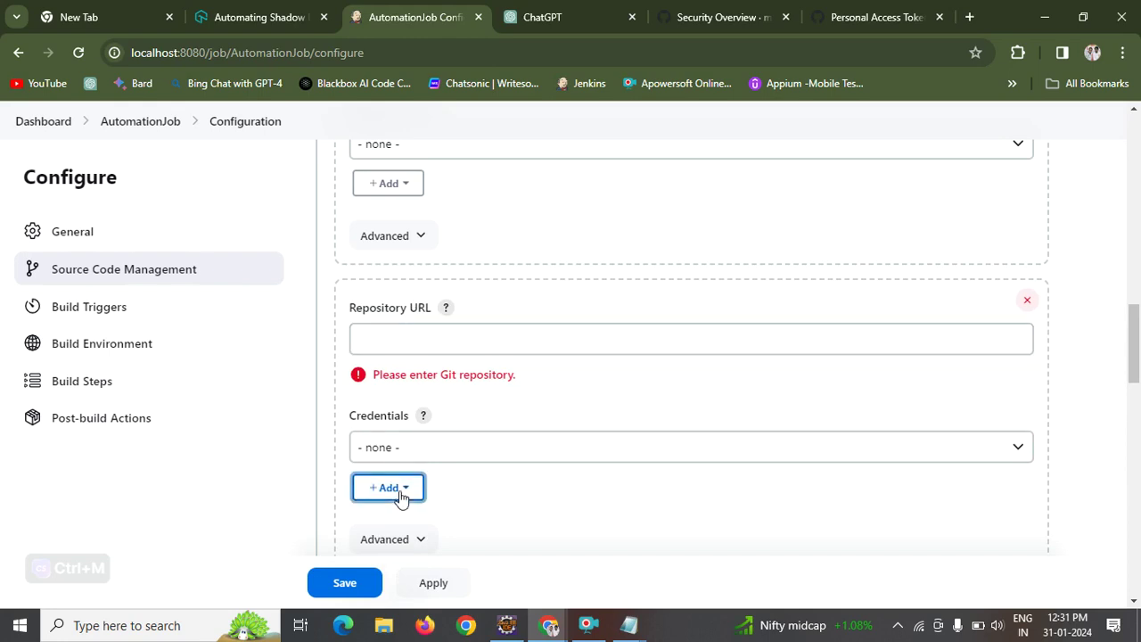
left_click(421, 452)
left_click(424, 456)
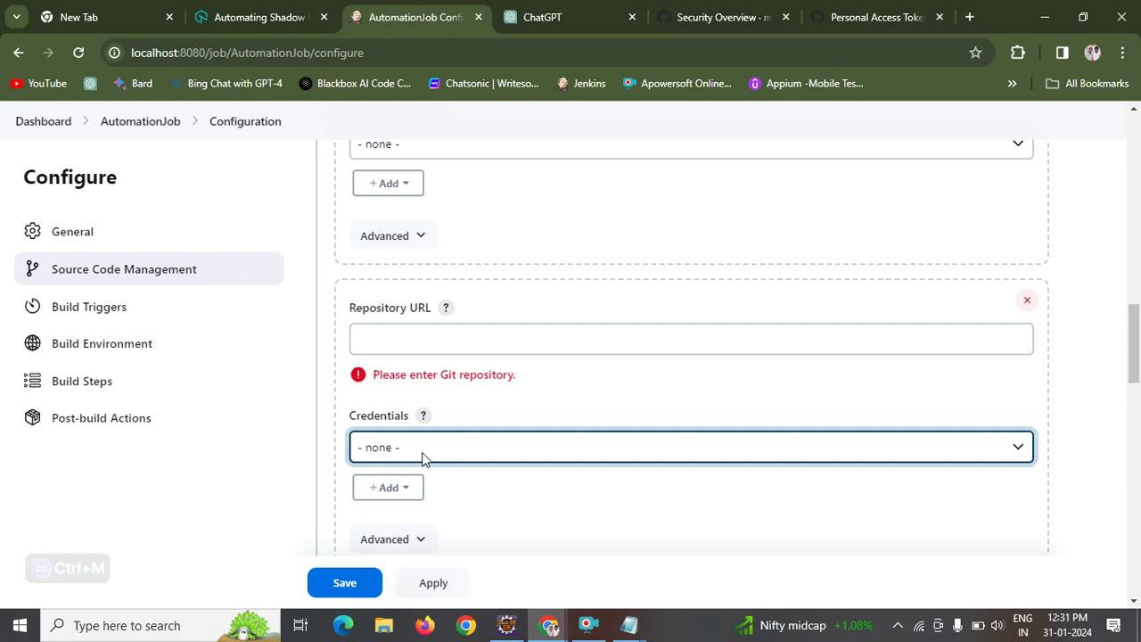
left_click(1135, 124)
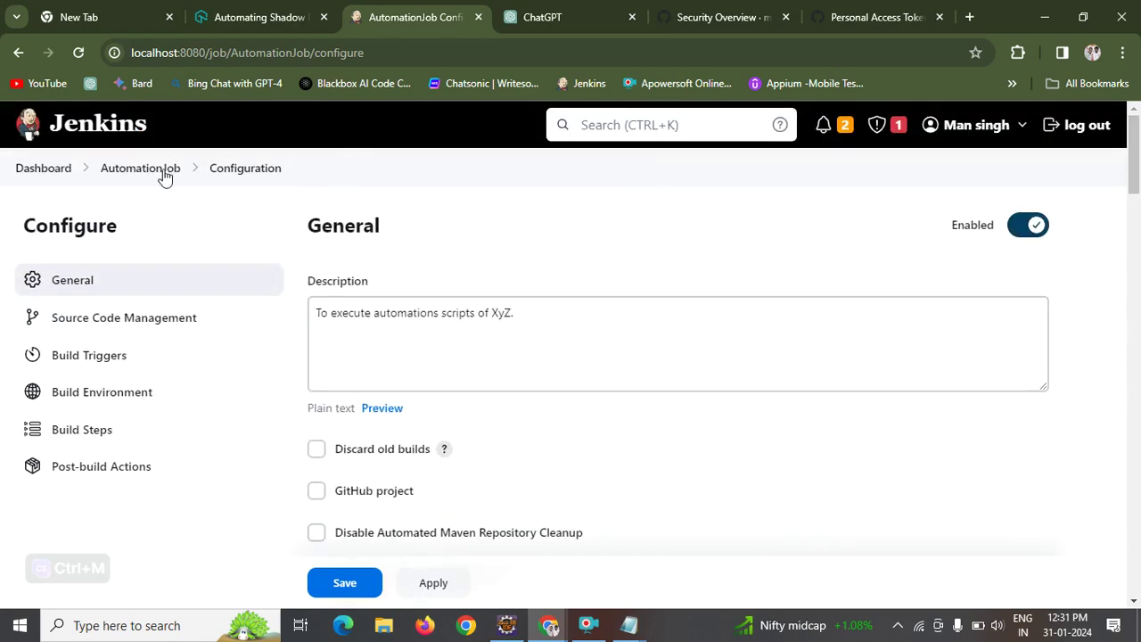
left_click(17, 53)
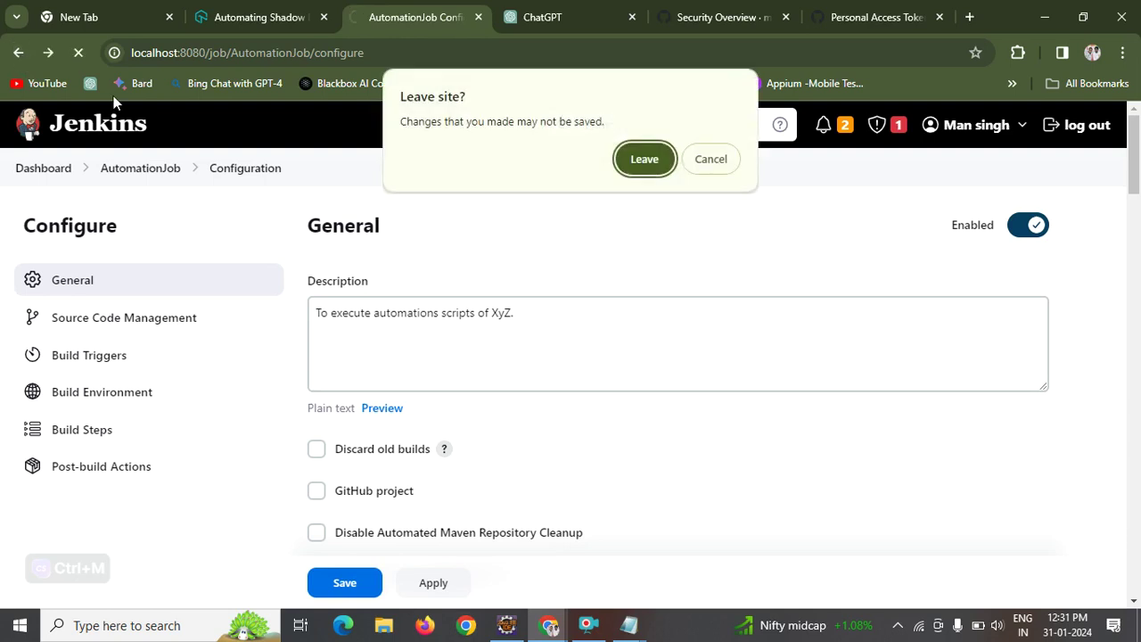
Leave AutomationJob's configuration unsaved and open Plugins from Manage Jenkins, showing 34 updates.
left_click(649, 161)
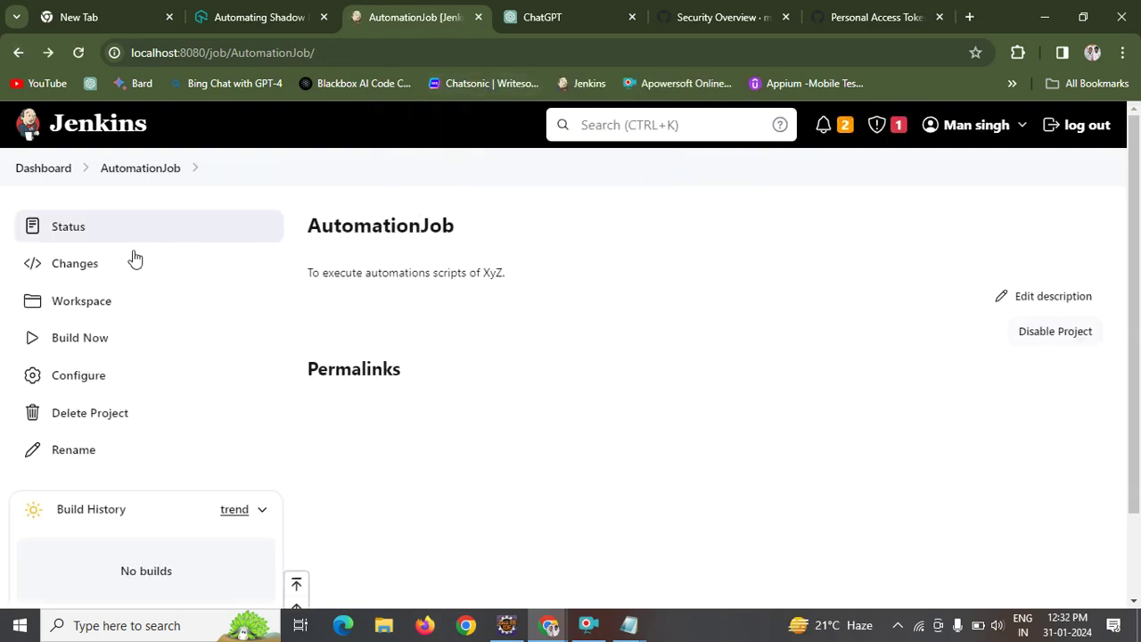
left_click(47, 171)
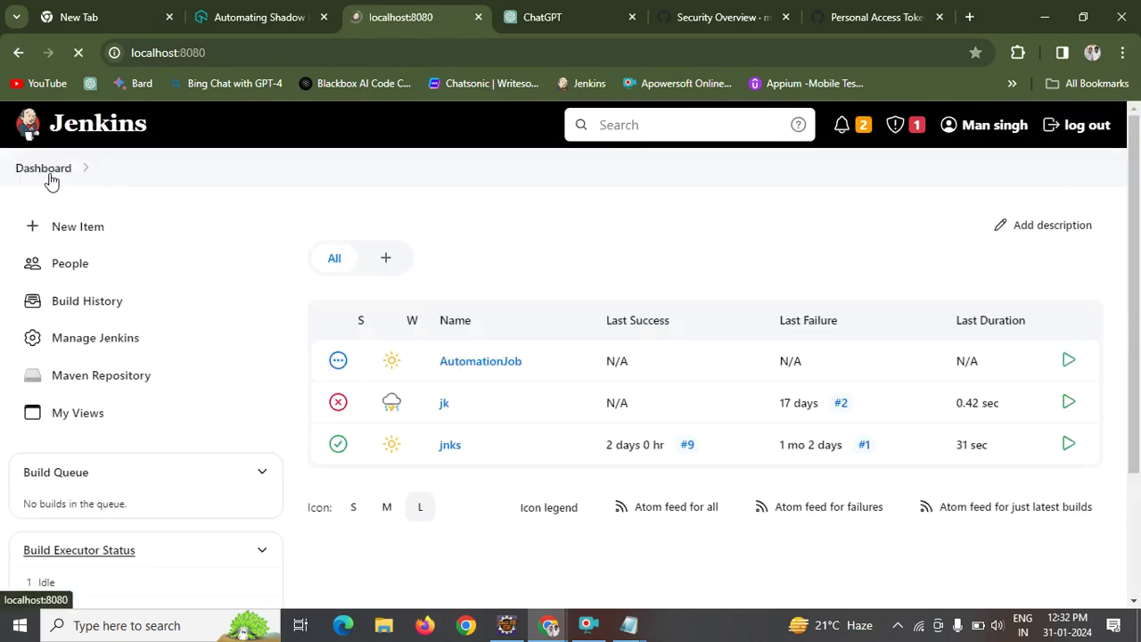
left_click(104, 348)
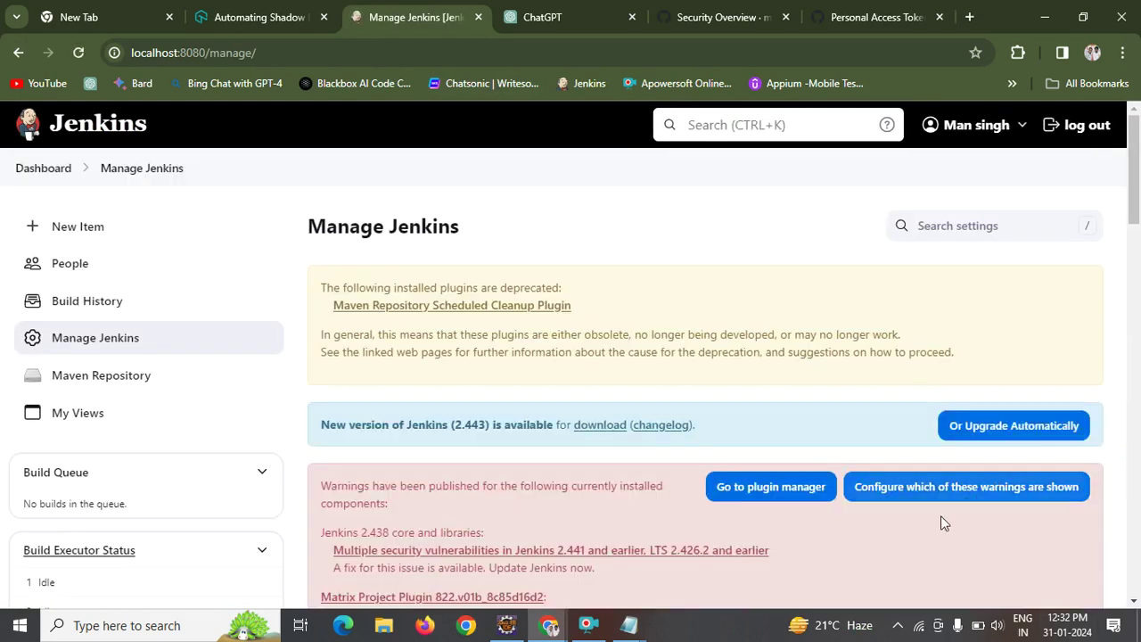
left_click(1137, 482)
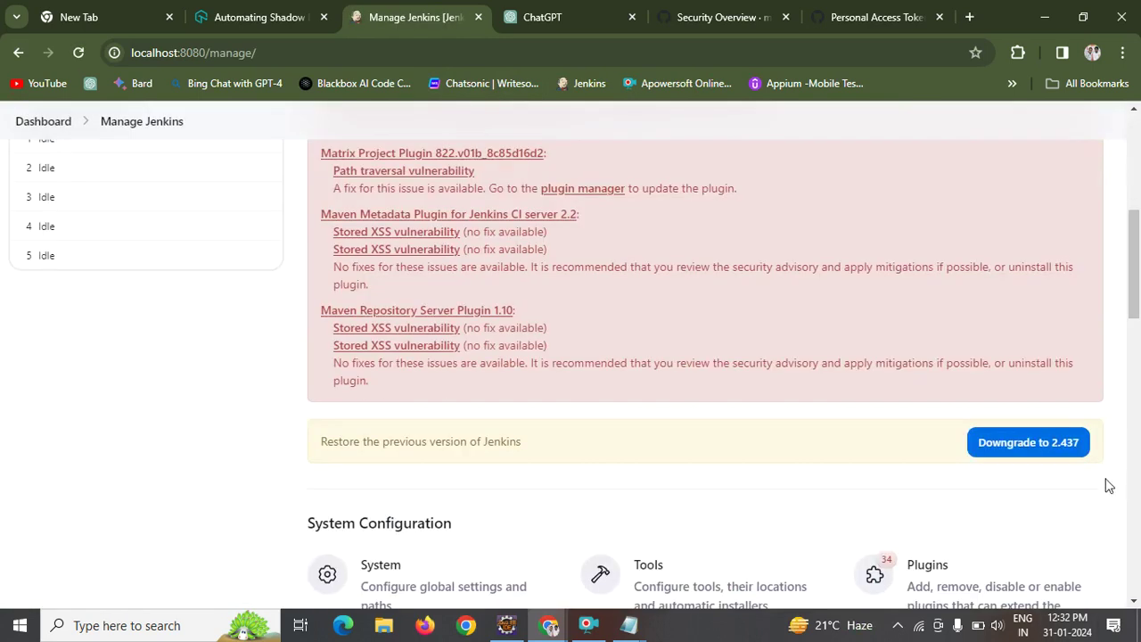
left_click(928, 569)
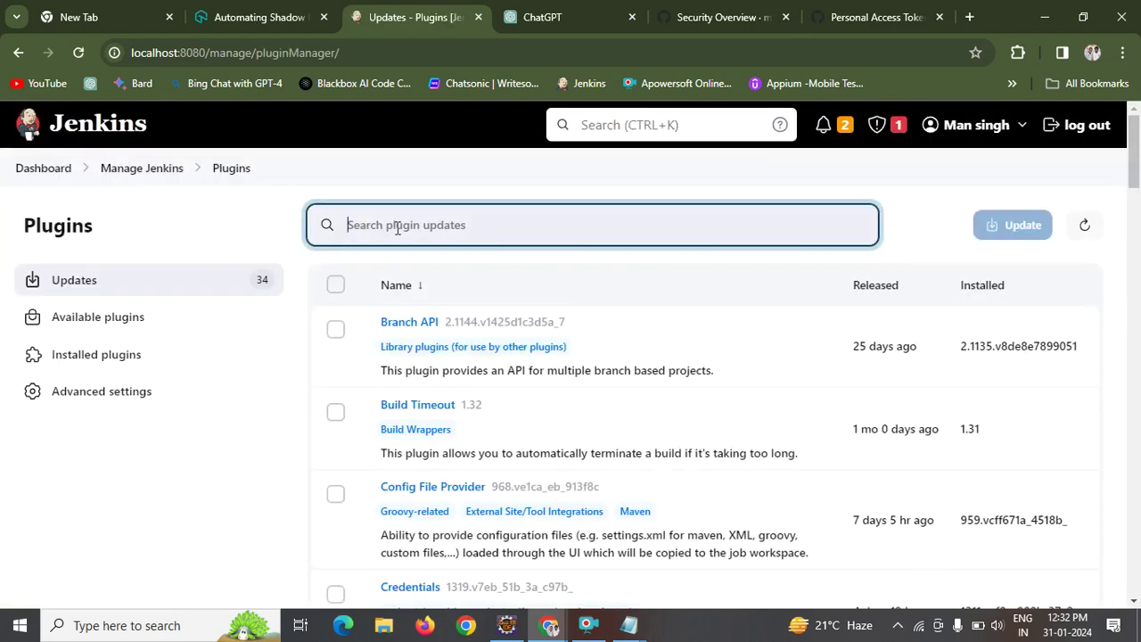
Search Available plugins for 'github' and install GitHub Pipeline for Blue Ocean, GitHub Authentication and GitHub Integration.
type("github")
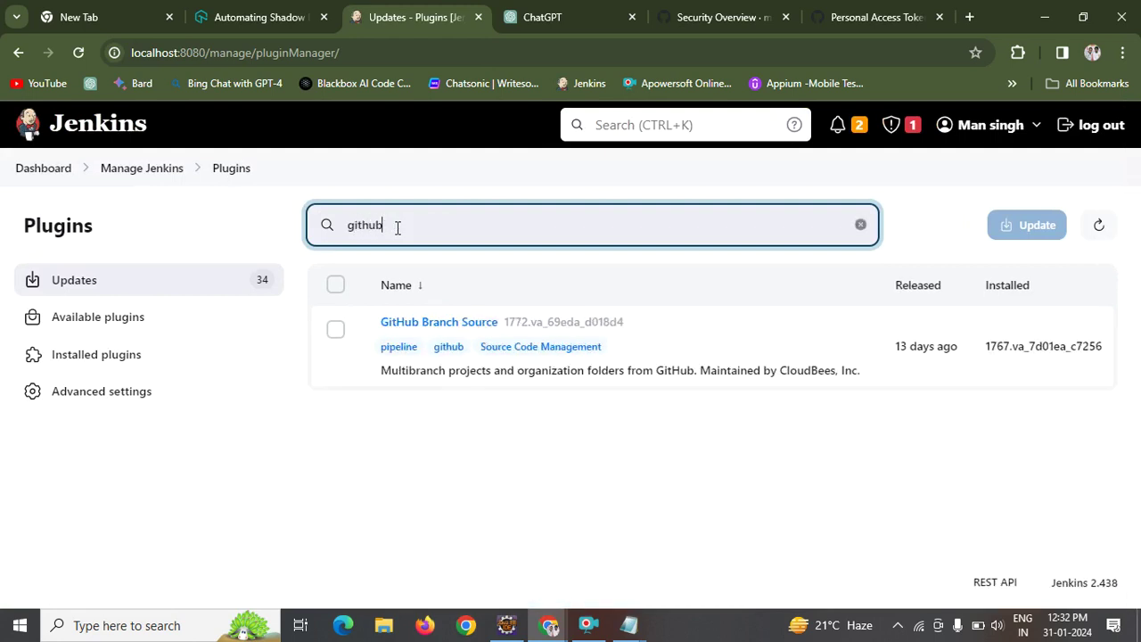
left_click(83, 326)
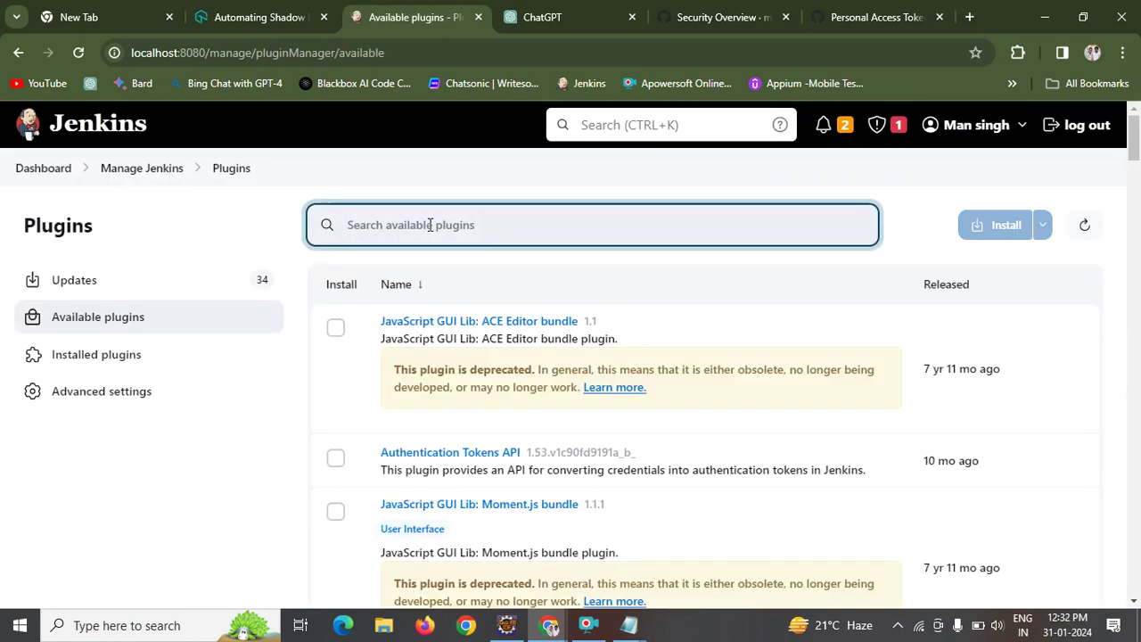
type("github")
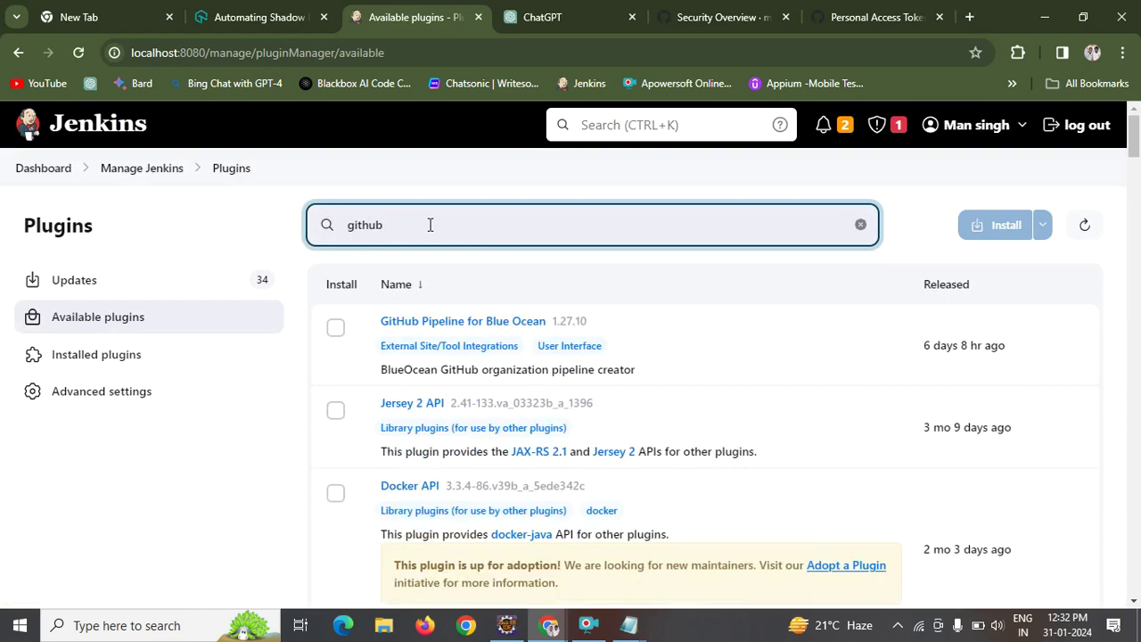
left_click(336, 329)
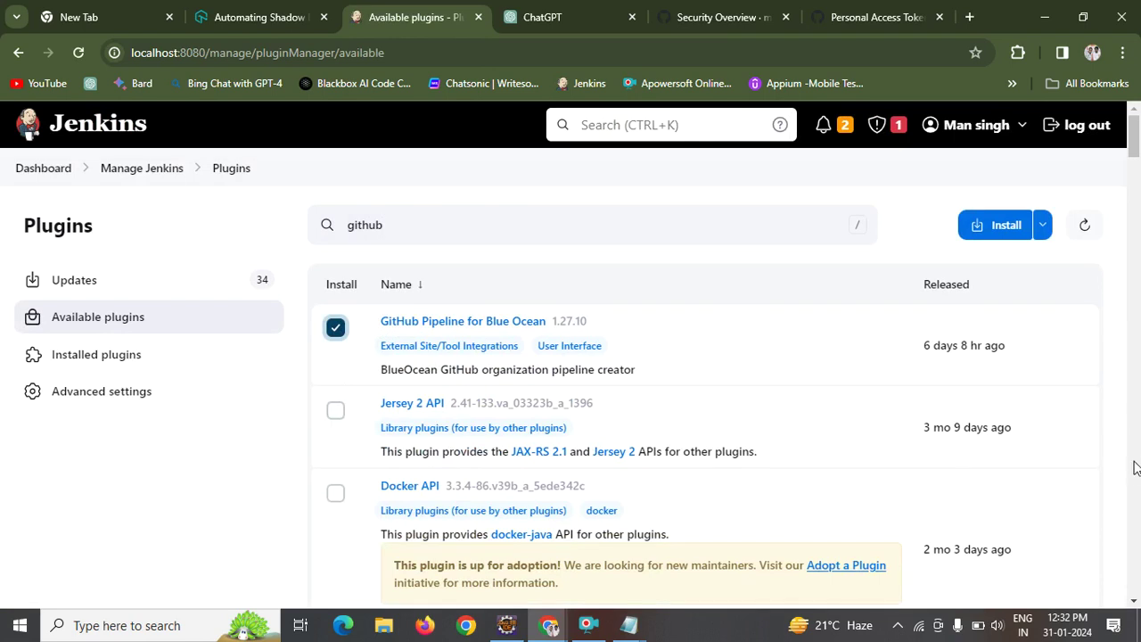
scroll(1135, 469, "down", 5)
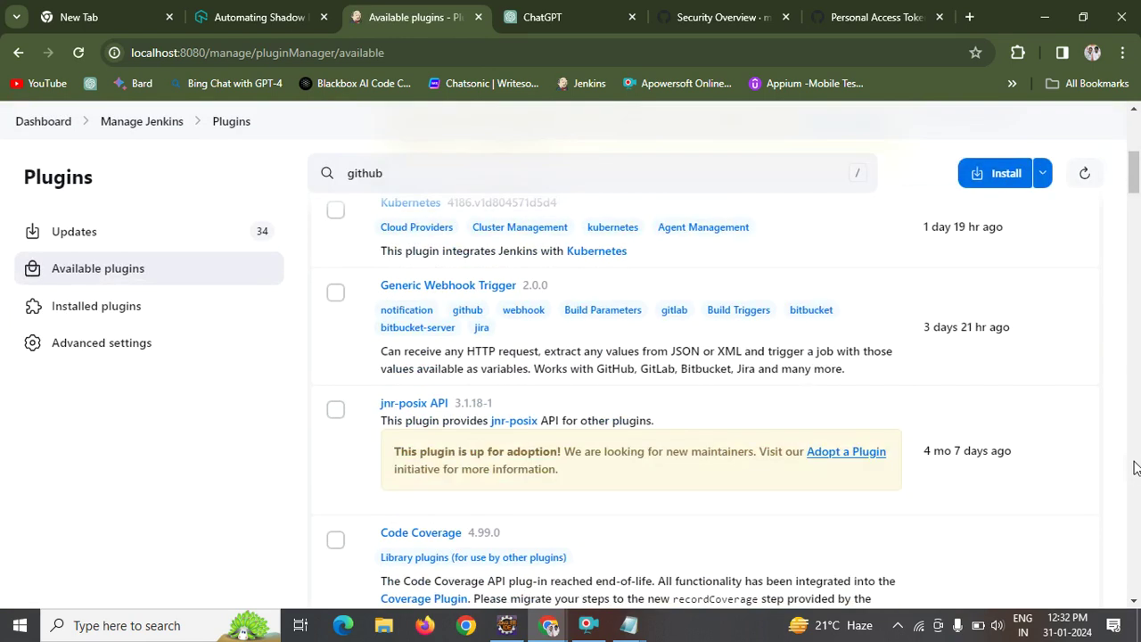
scroll(1135, 468, "down", 5)
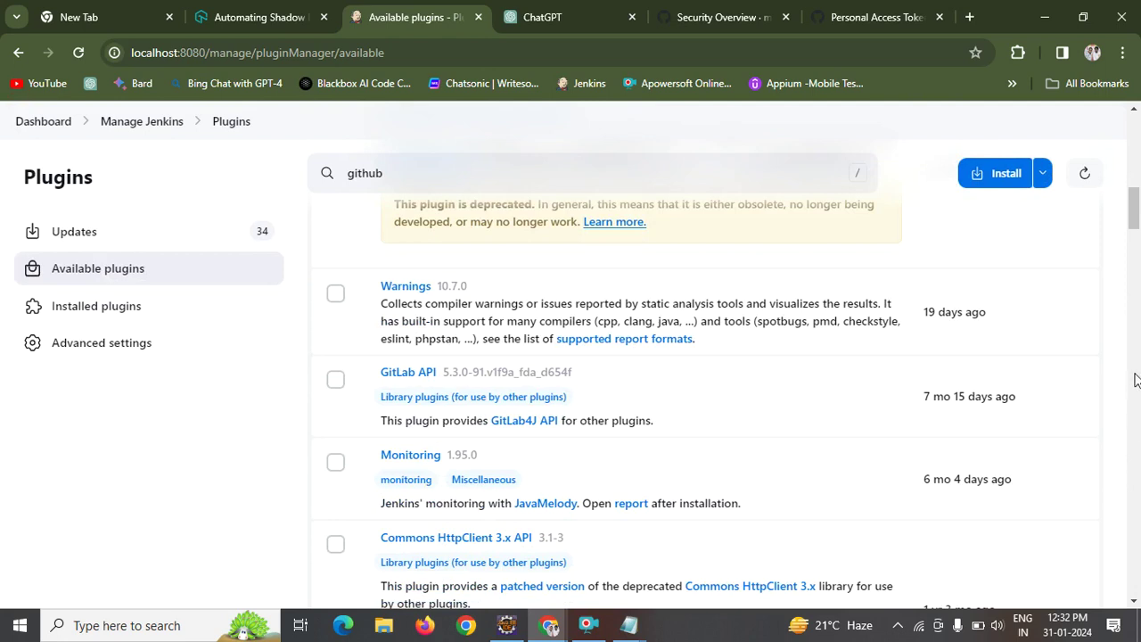
scroll(1137, 381, "down", 5)
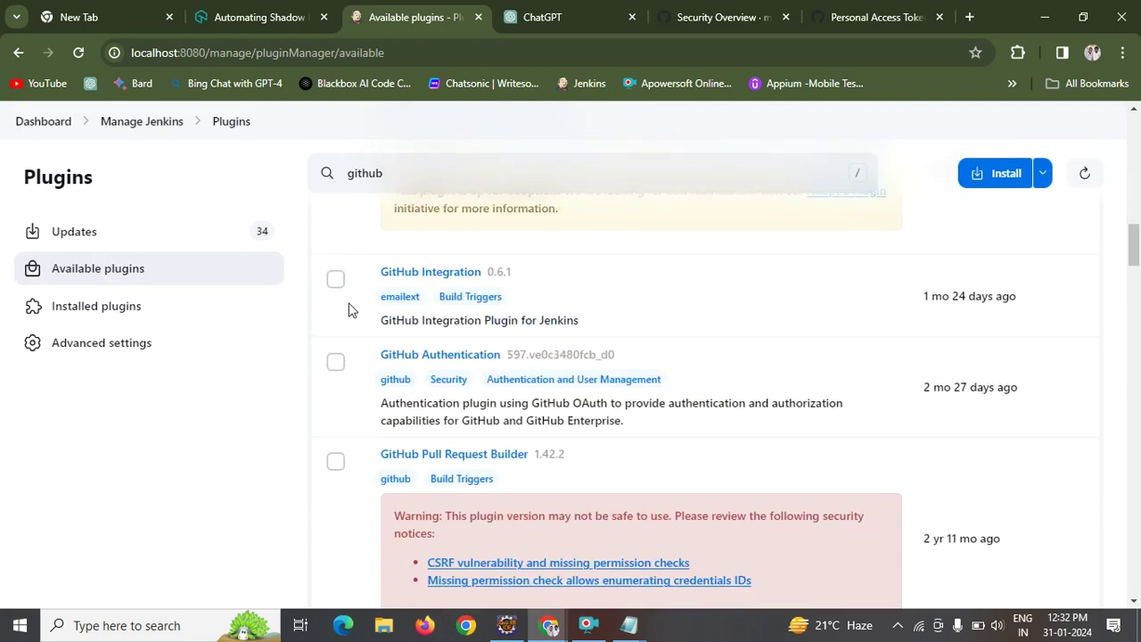
left_click(335, 359)
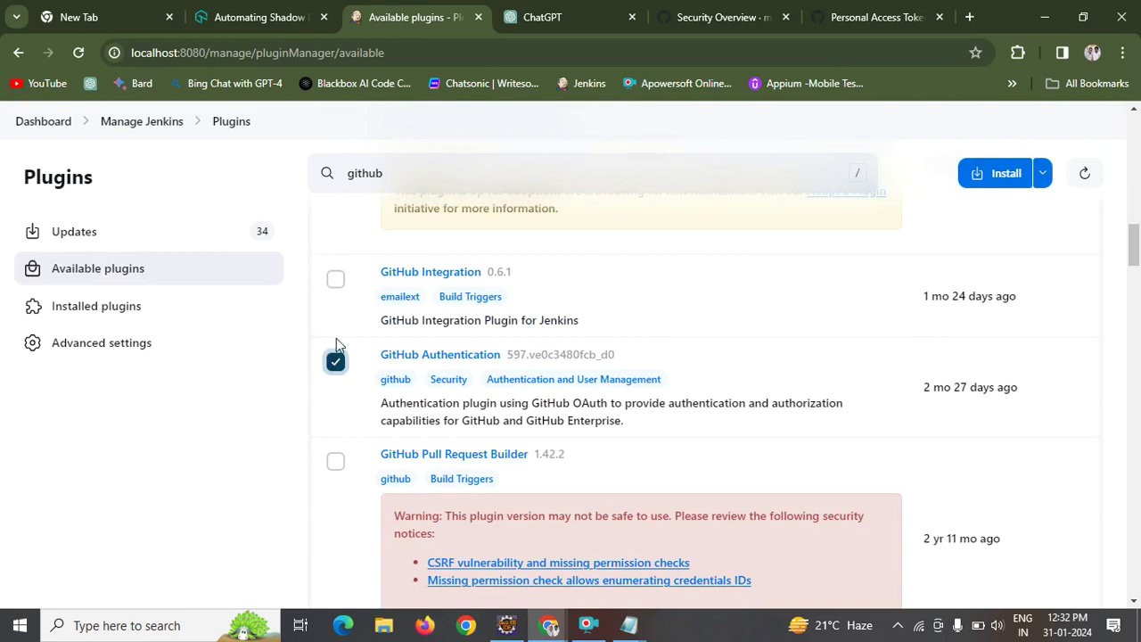
left_click(335, 278)
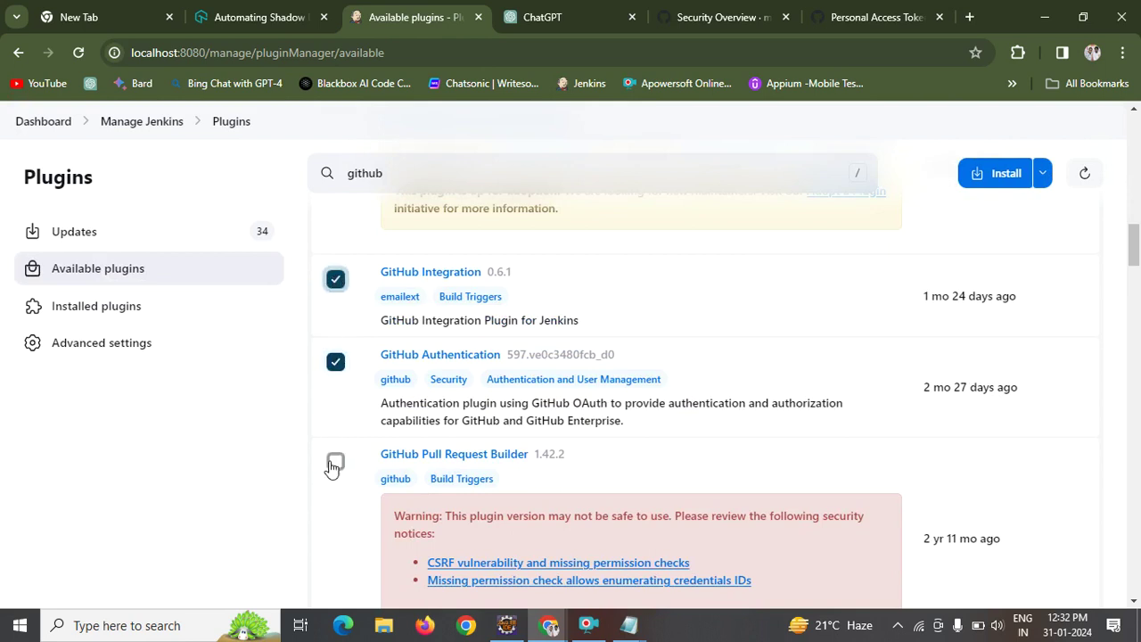
left_click(991, 175)
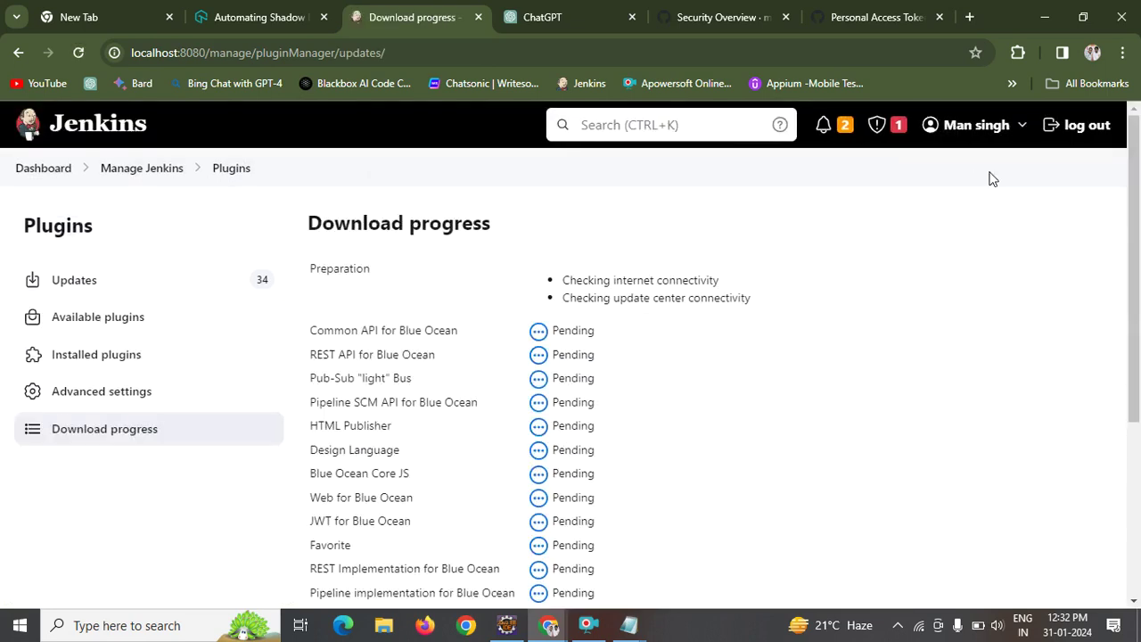
Review Download progress: Common API for Blue Ocean shows Success, the other plugins still pending.
left_click_drag(1137, 183, 1088, 214)
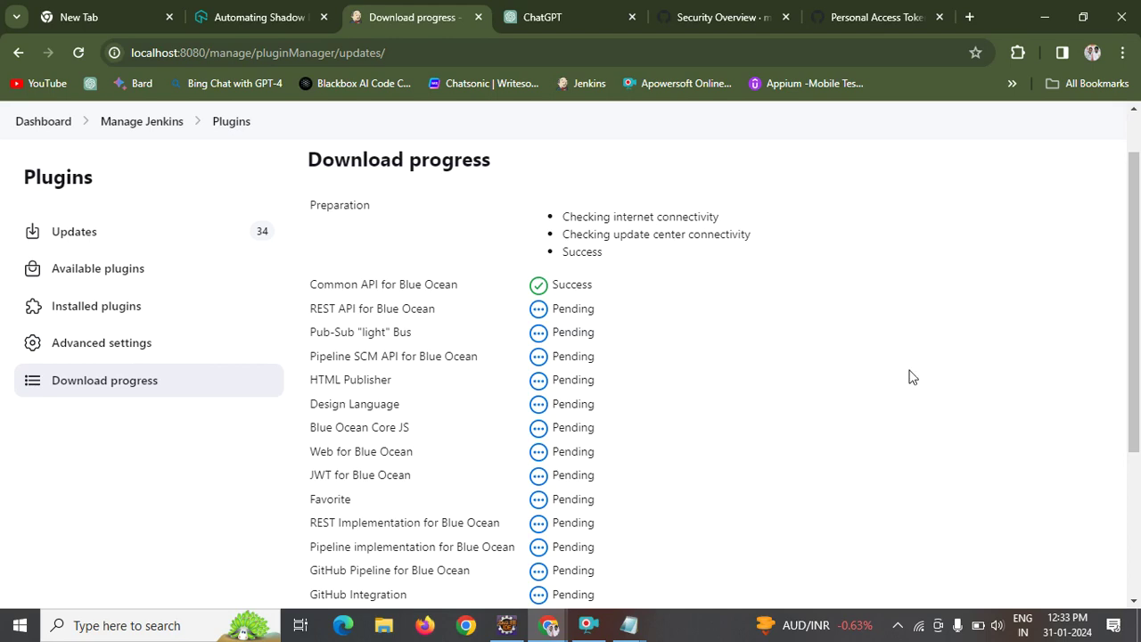
left_click(1133, 486)
left_click_drag(1133, 489, 1116, 355)
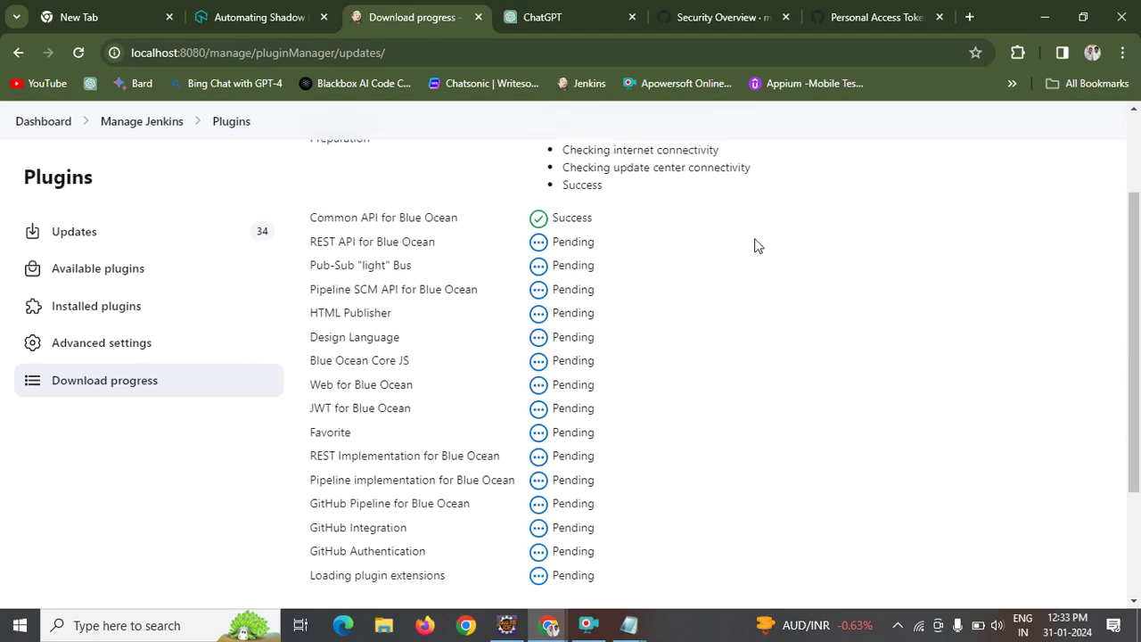
right_click(64, 130)
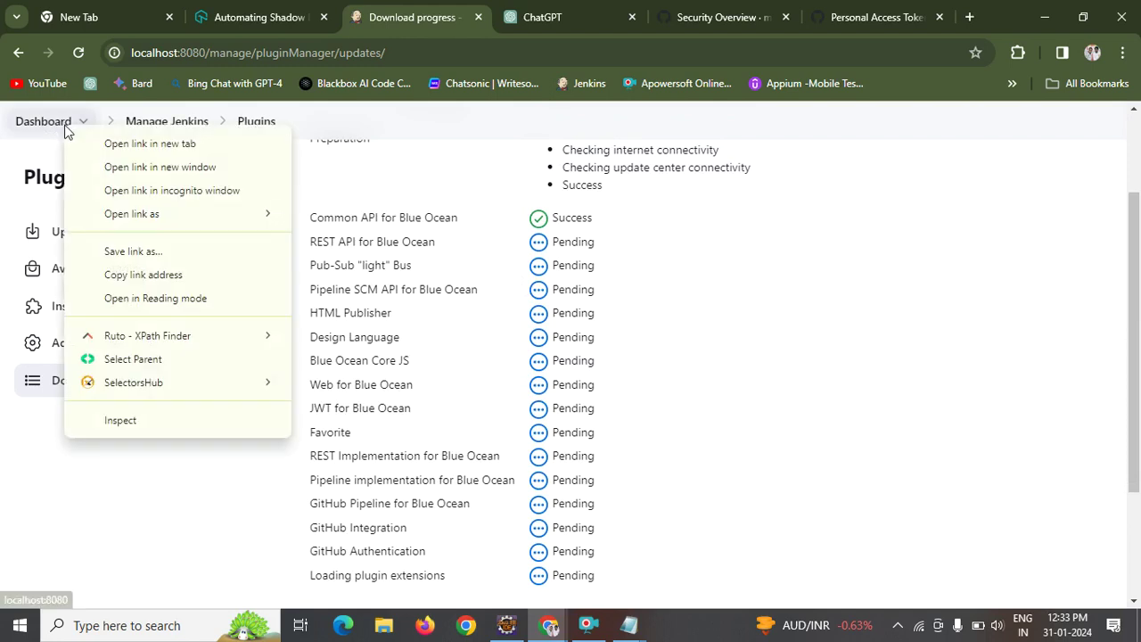
Open the dashboard in a new tab and go to AutomationJob's configuration page.
left_click(106, 145)
left_click(522, 7)
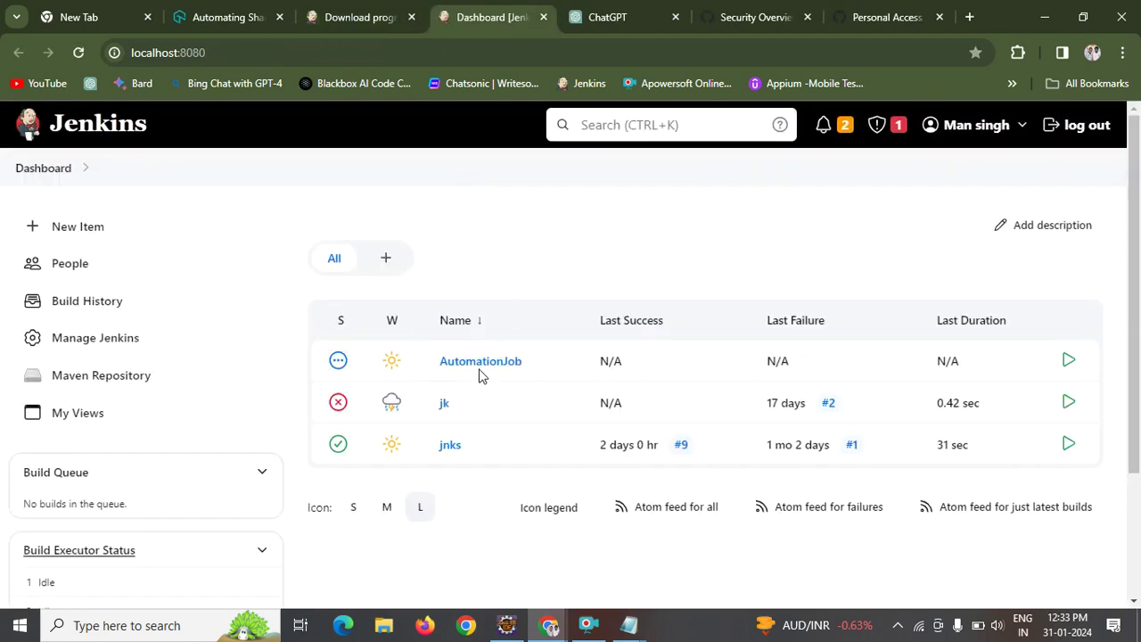
left_click(479, 366)
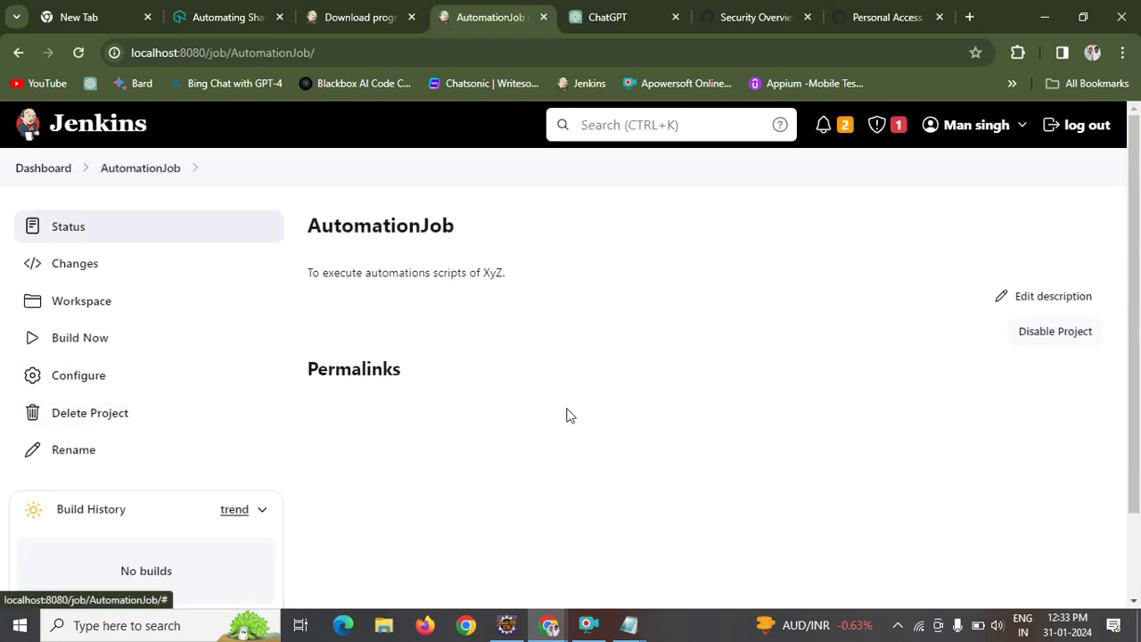
left_click_drag(1138, 459, 1132, 512)
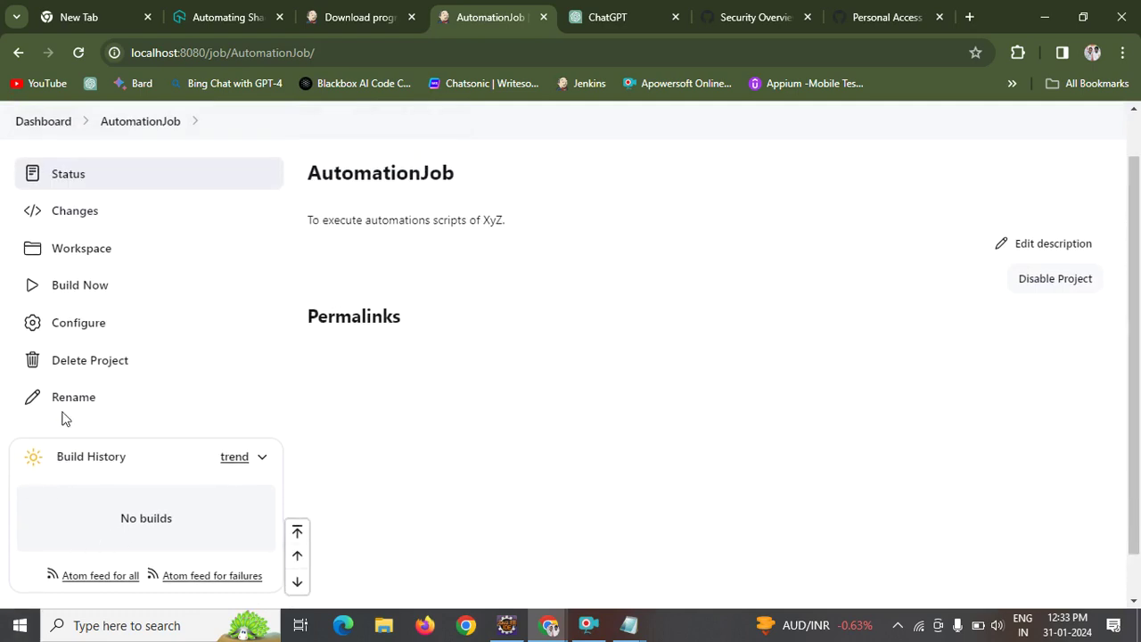
left_click(97, 323)
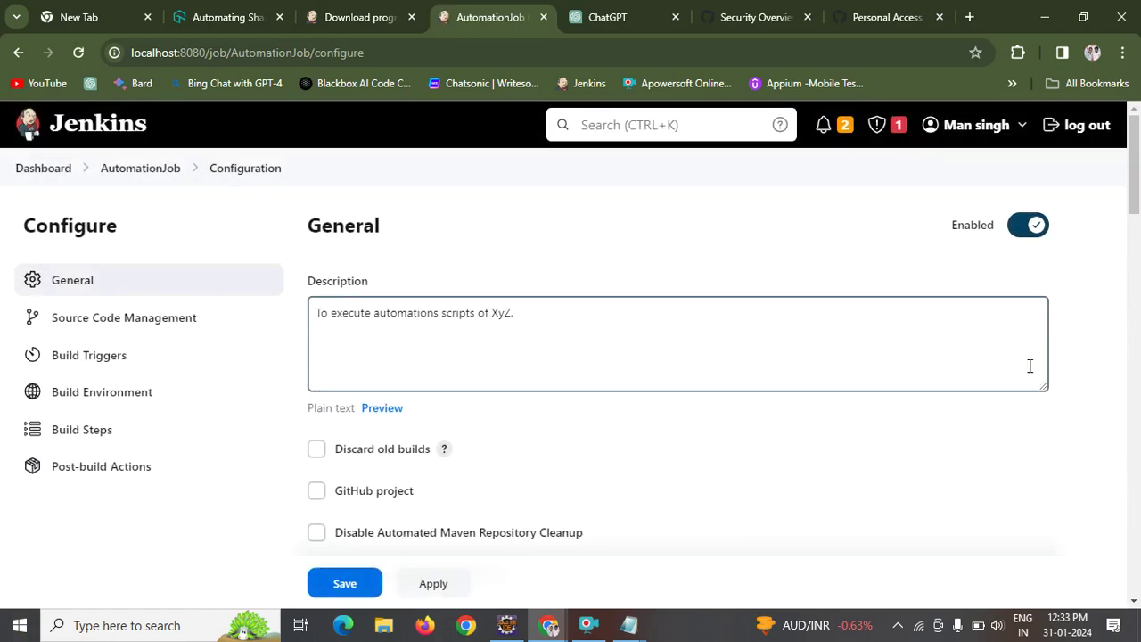
Inspect the Git repository's Credentials choices, leaving them at none, and return to General settings.
scroll(1133, 434, "down", 5)
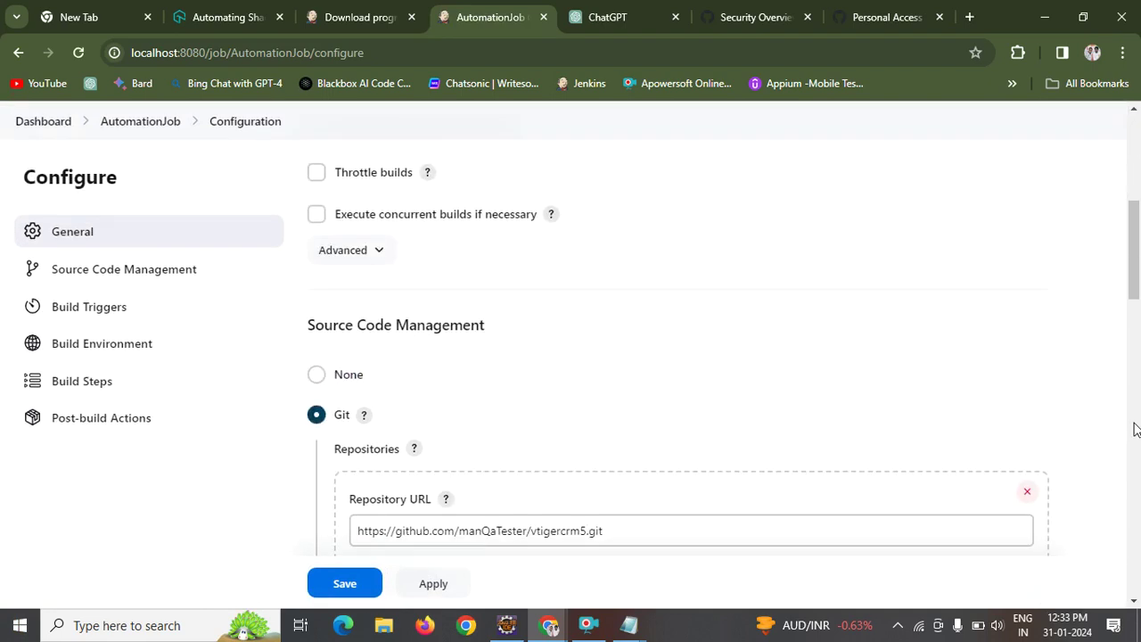
scroll(1136, 328, "down", 2)
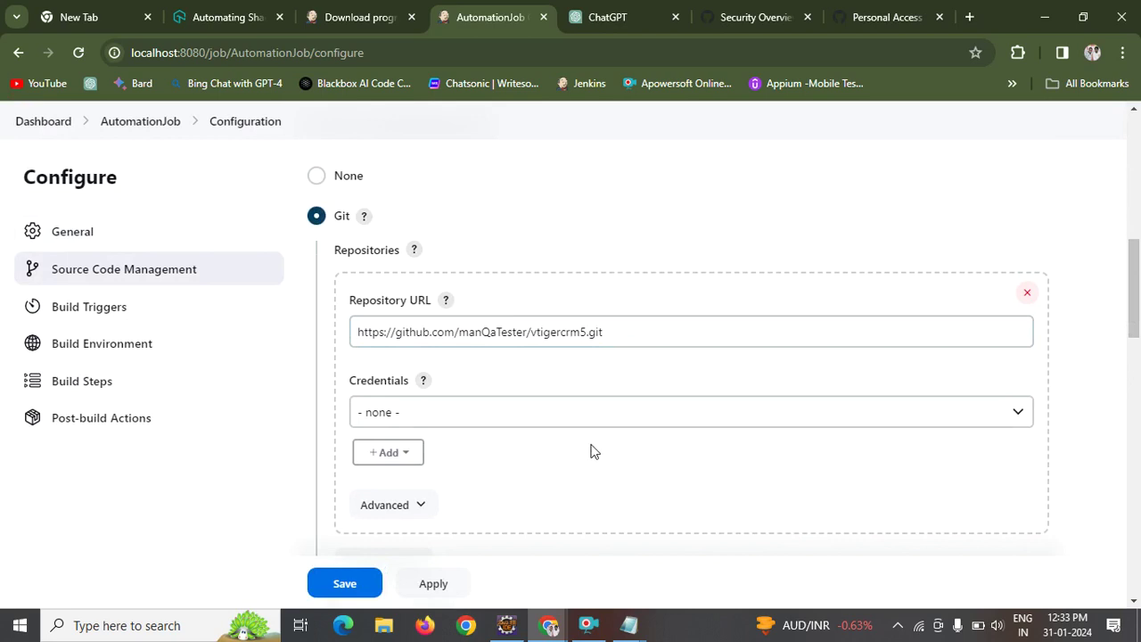
left_click(583, 416)
left_click(583, 416)
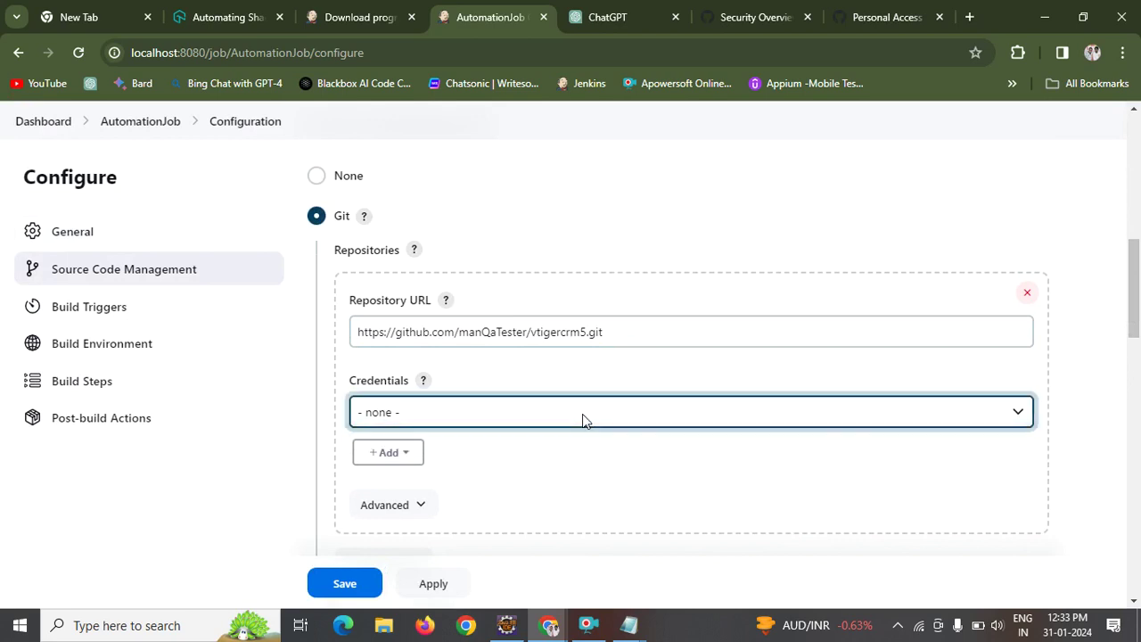
left_click(583, 414)
left_click(582, 414)
left_click(582, 414)
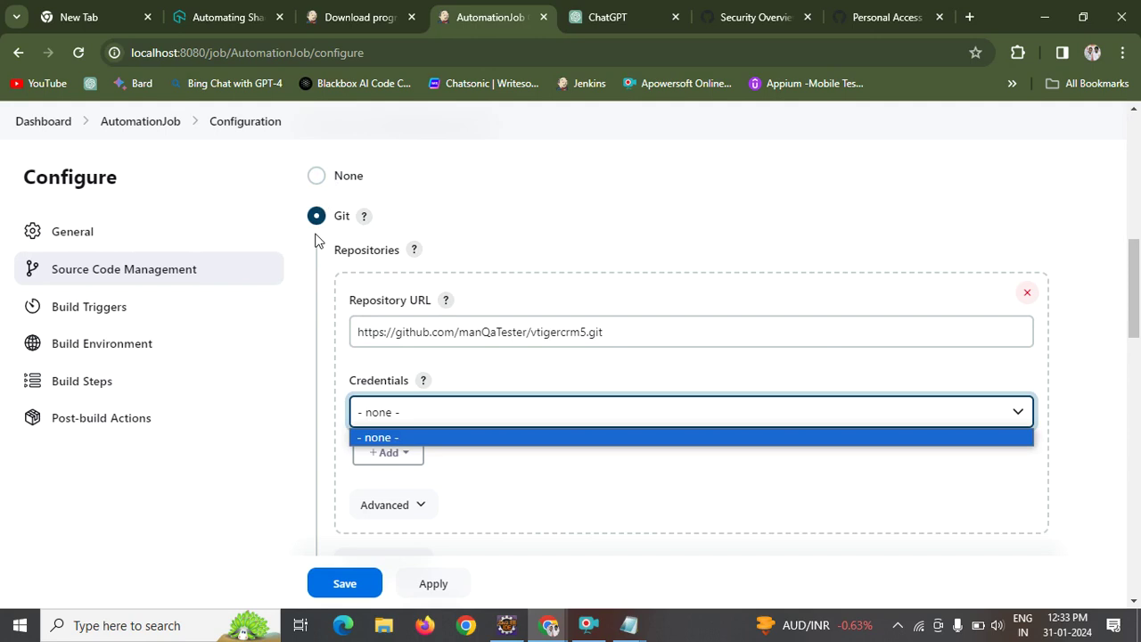
left_click(1138, 214)
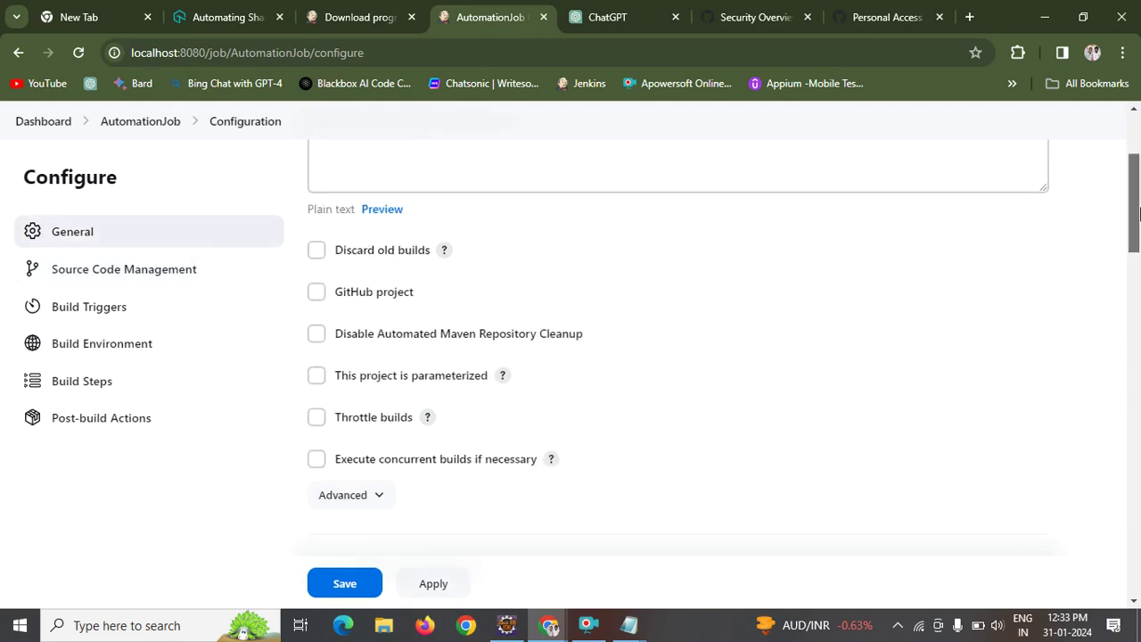
Enable GitHub project with the pasted vtigercrm5.git repository URL as Project url, expanding Advanced.
left_click(317, 292)
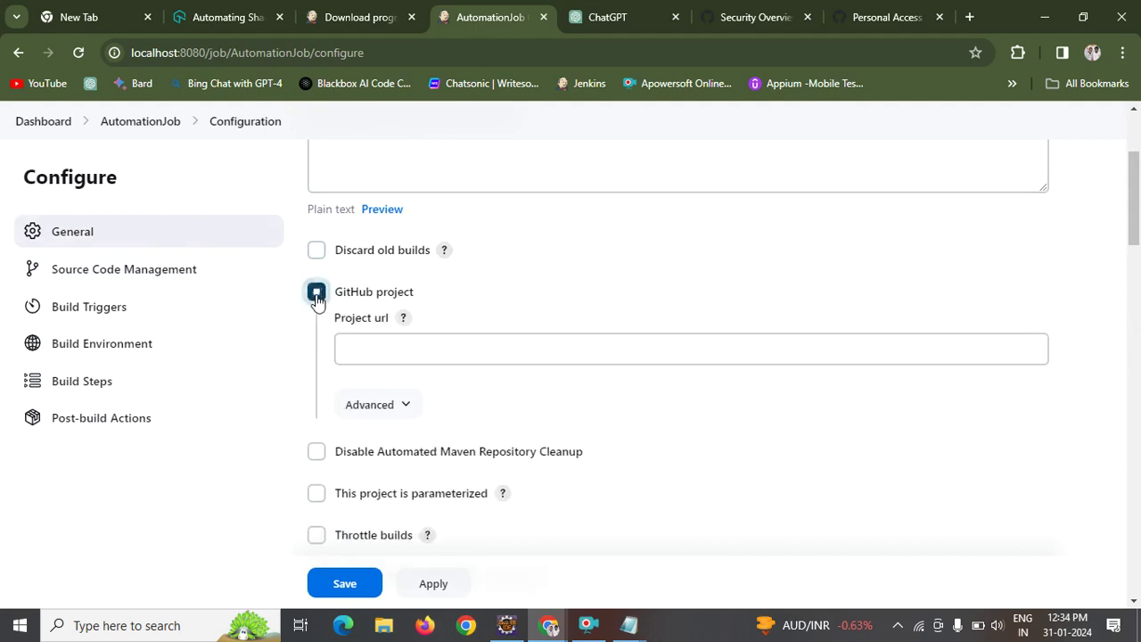
left_click(413, 356)
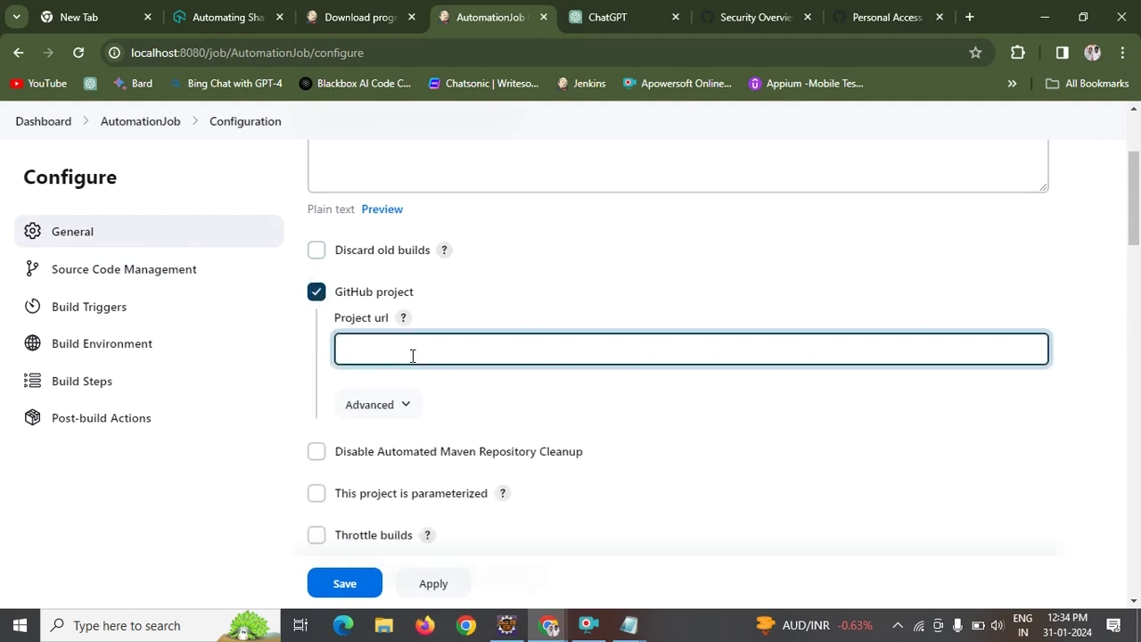
type("https://github.com/manQaTester/vtigercrm5.git")
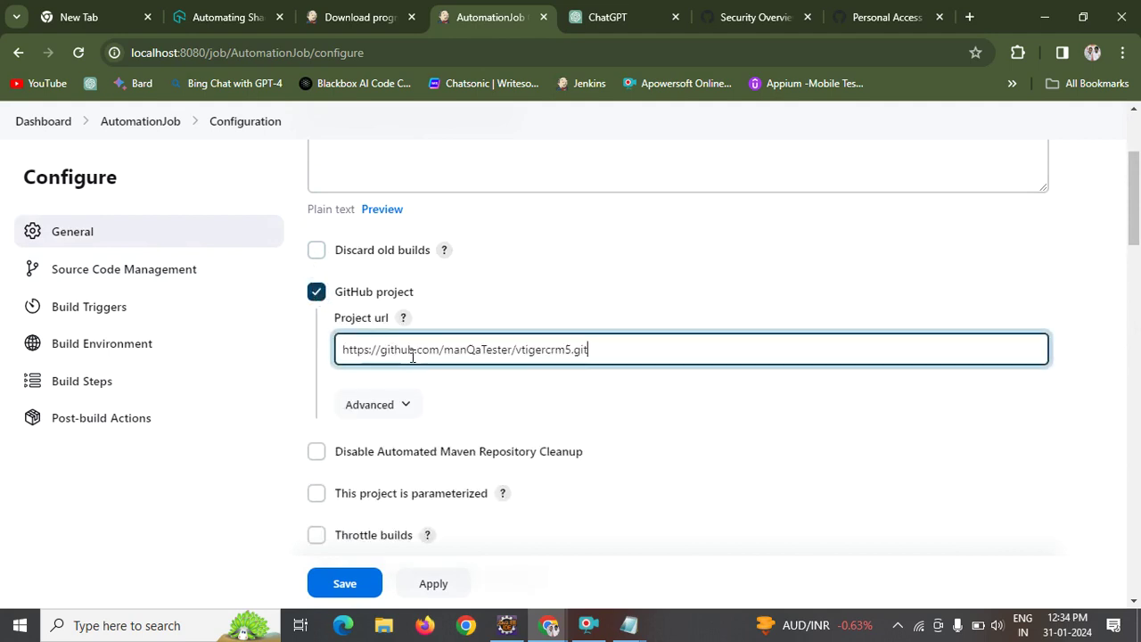
left_click(403, 406)
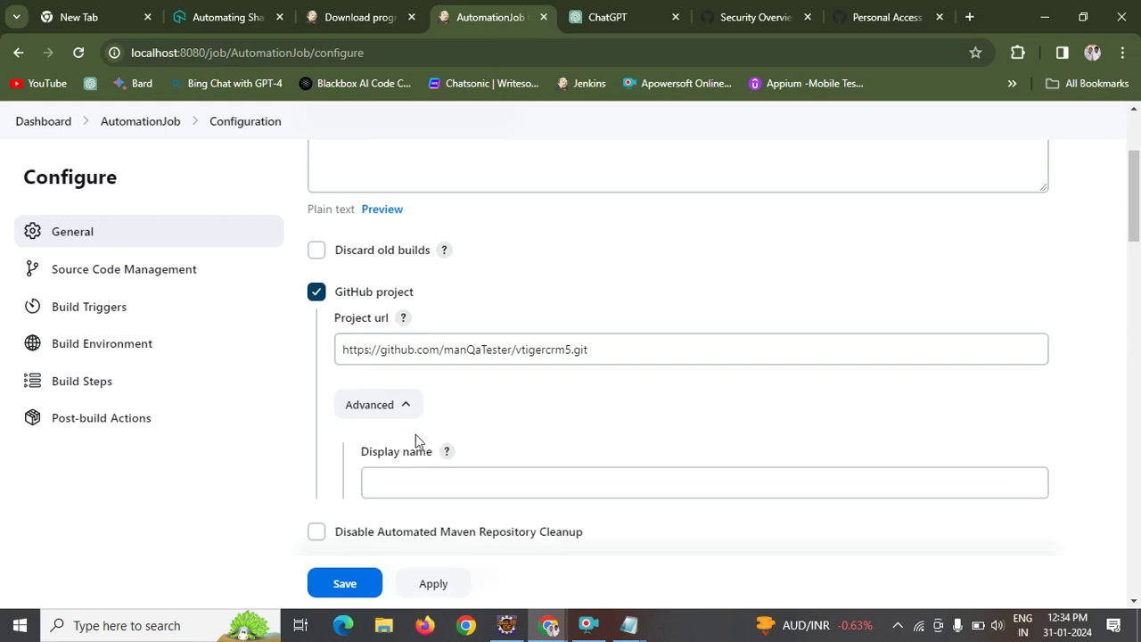
left_click_drag(1137, 218, 1139, 250)
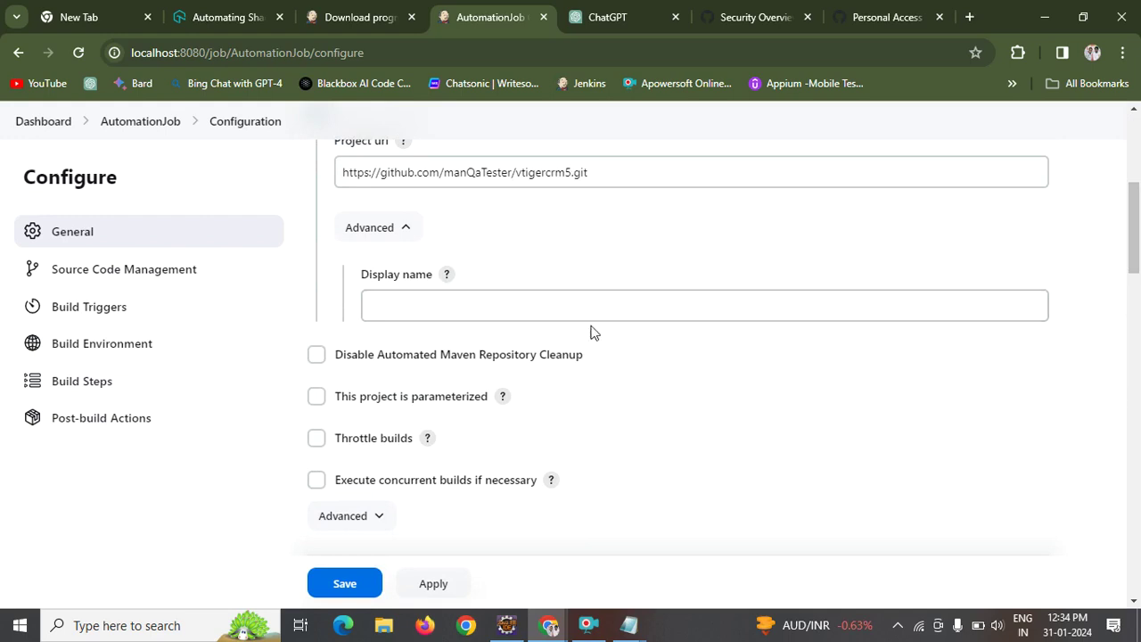
double_click(629, 169)
key("ctrl+m")
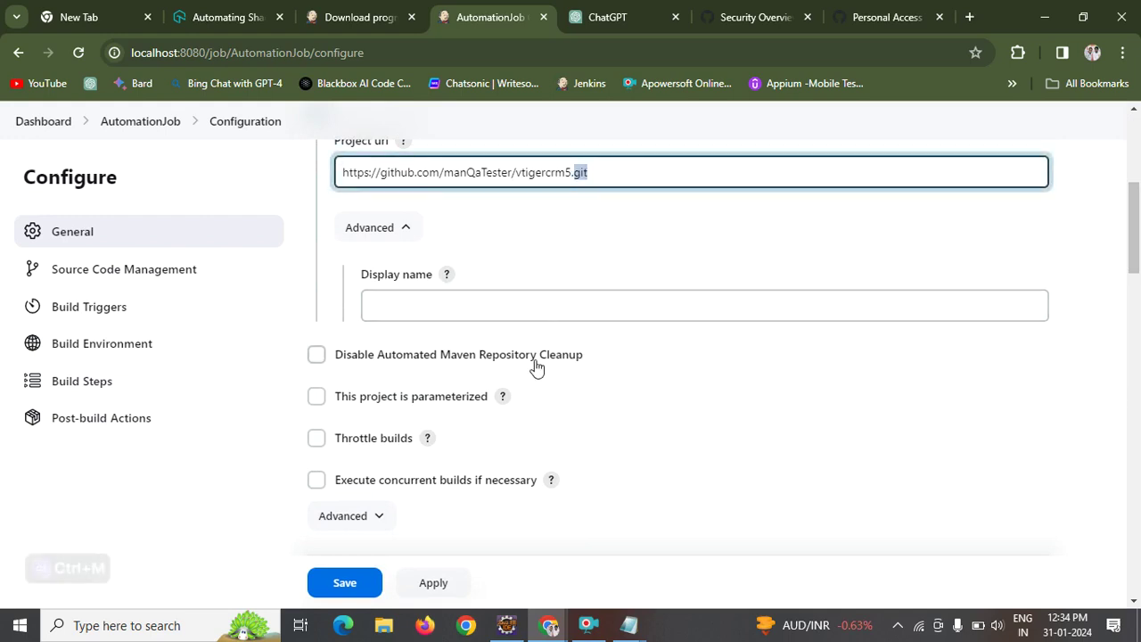
left_click(1138, 348)
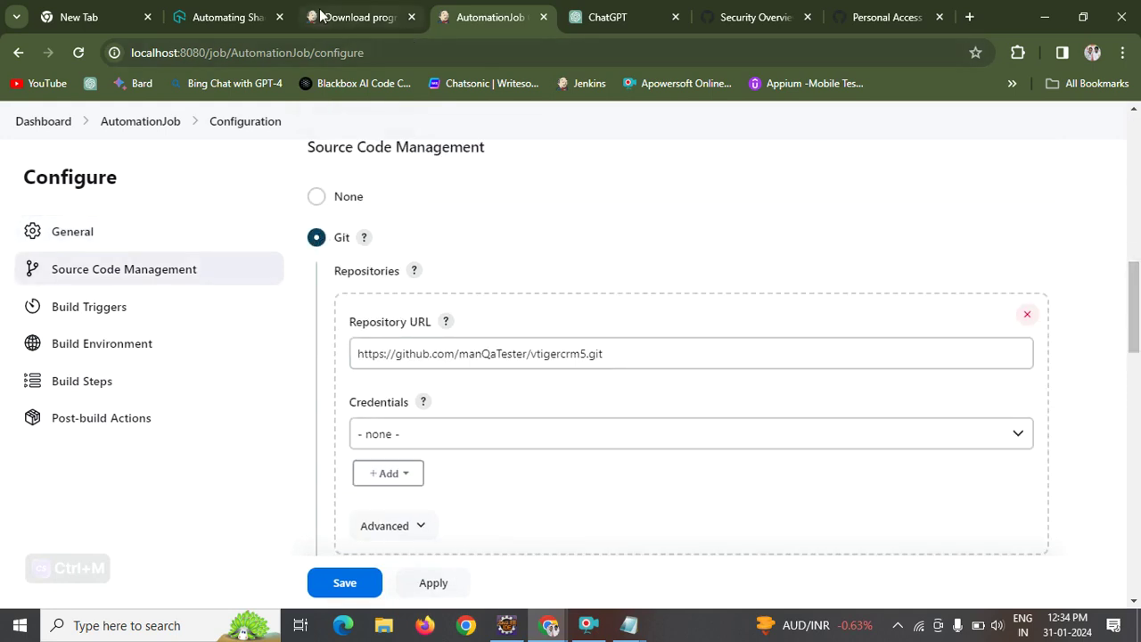
View the REST API for Blue Ocean failure details: a connect-timed-out SocketTimeoutException.
left_click(349, 17)
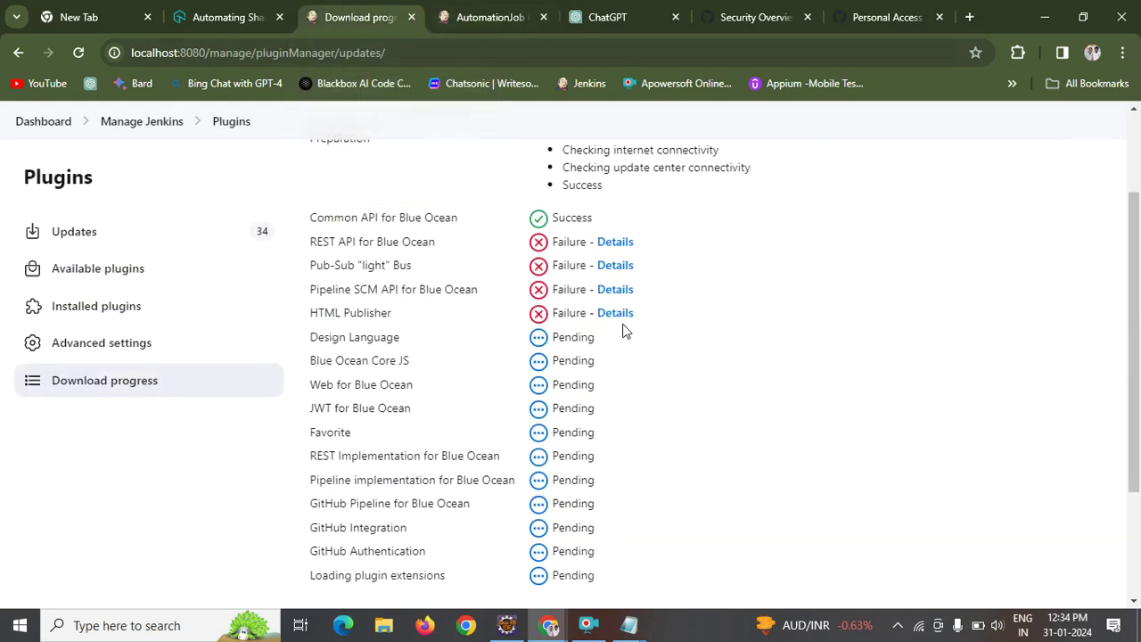
left_click(615, 243)
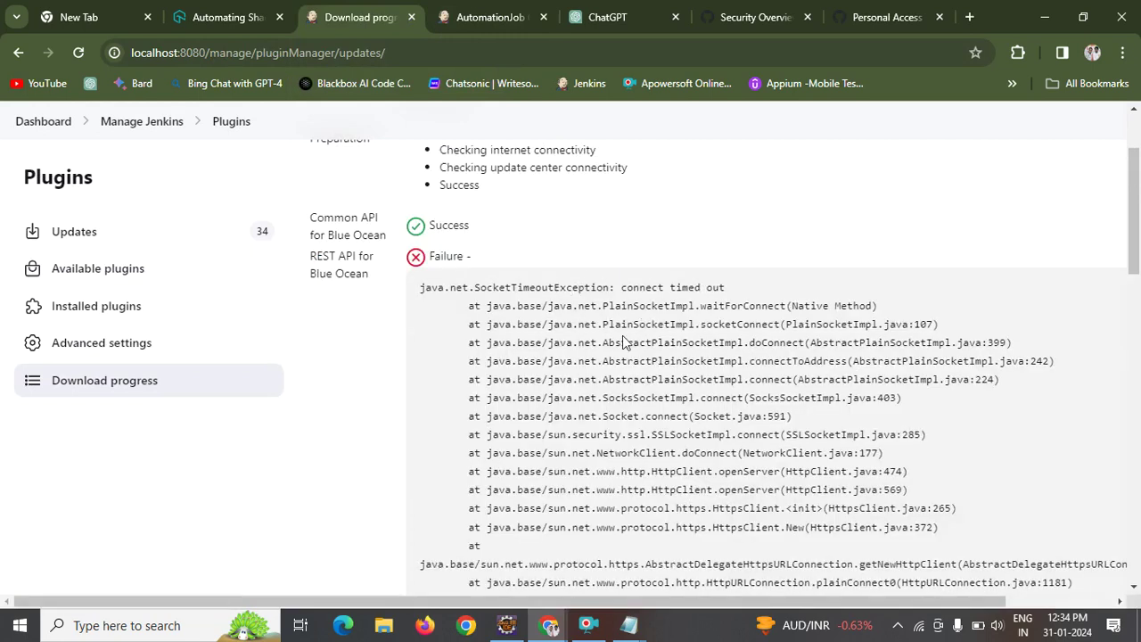
left_click(18, 52)
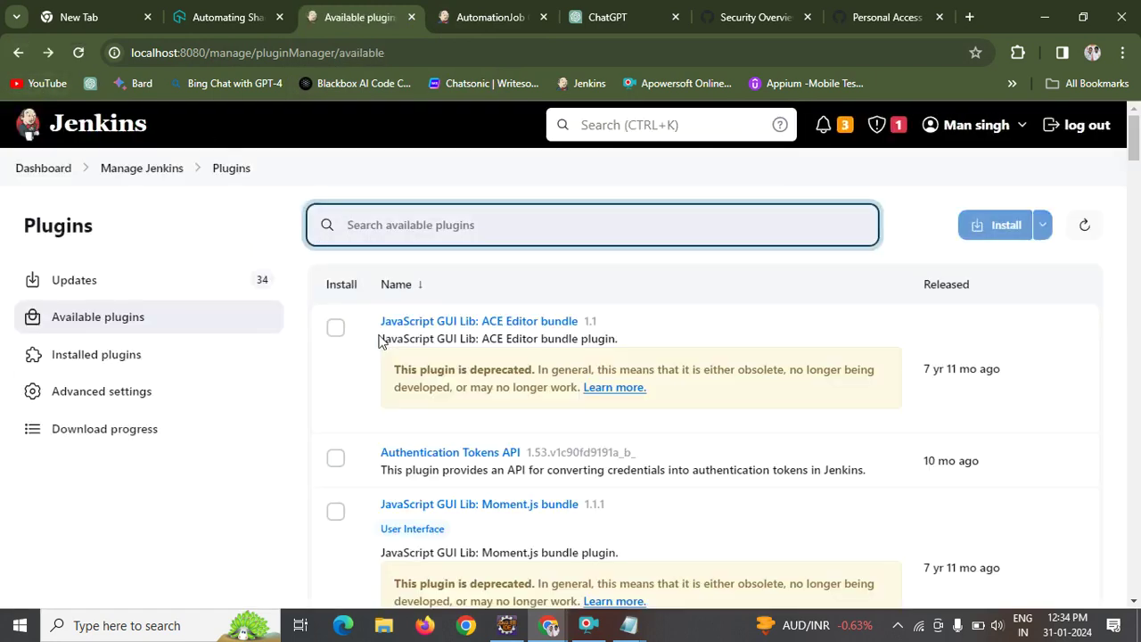
Return to Manage Jenkins and reopen plugin management.
left_click(137, 170)
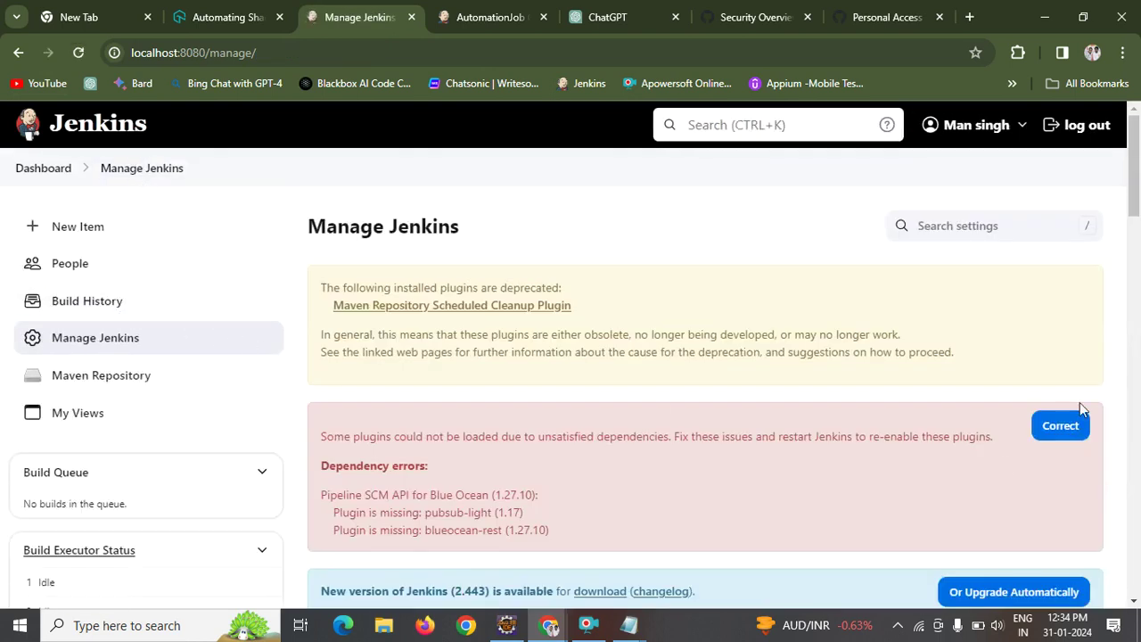
left_click(486, 16)
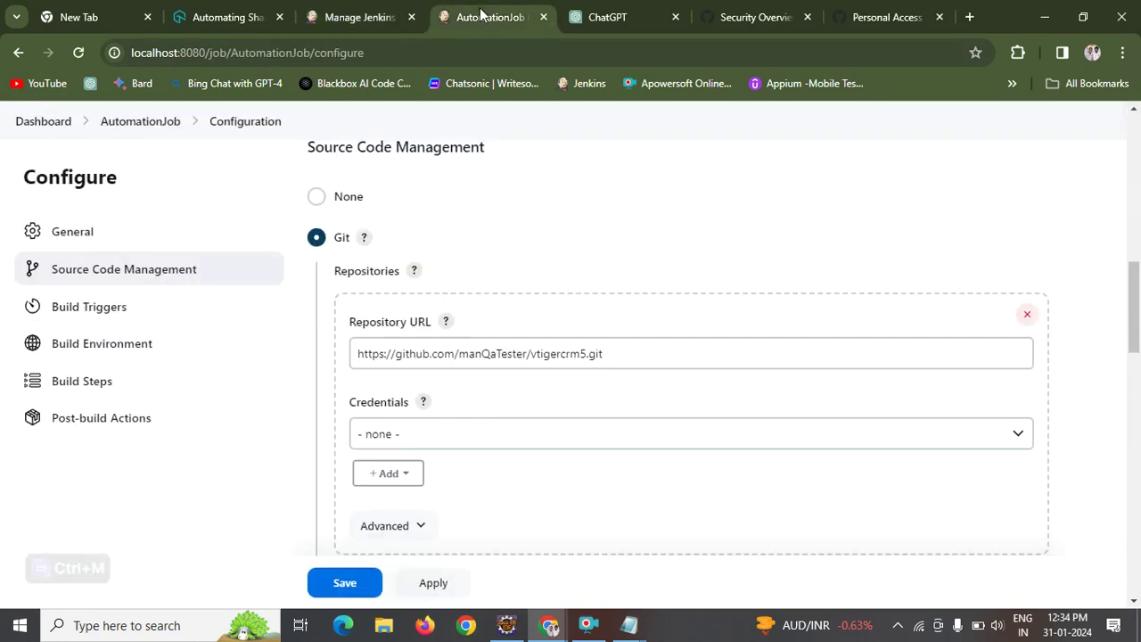
left_click(596, 9)
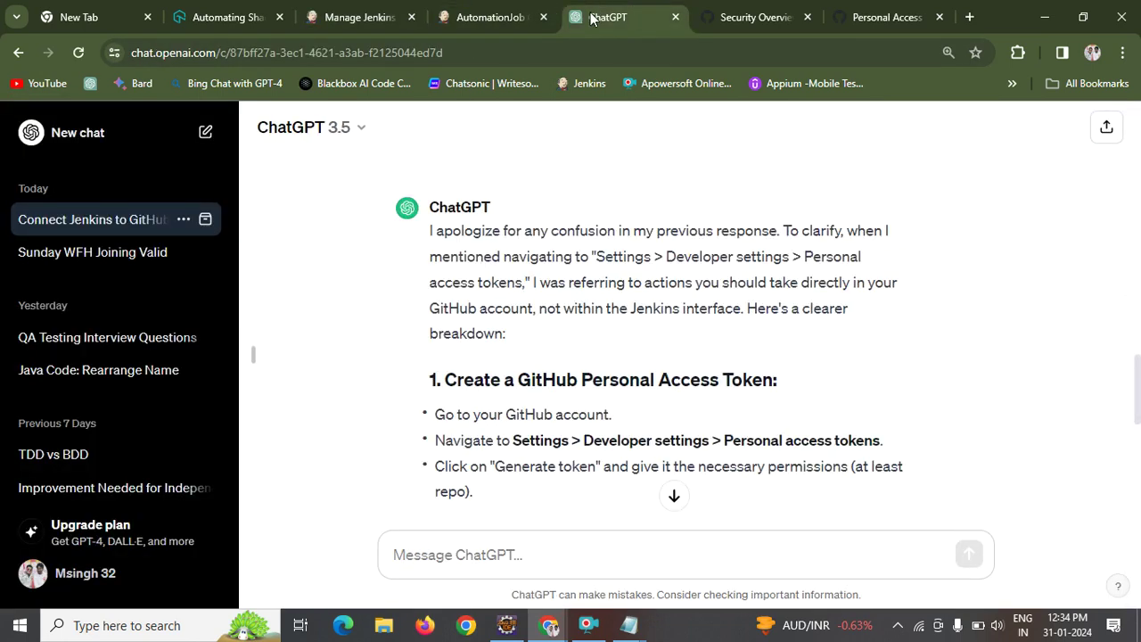
left_click(359, 11)
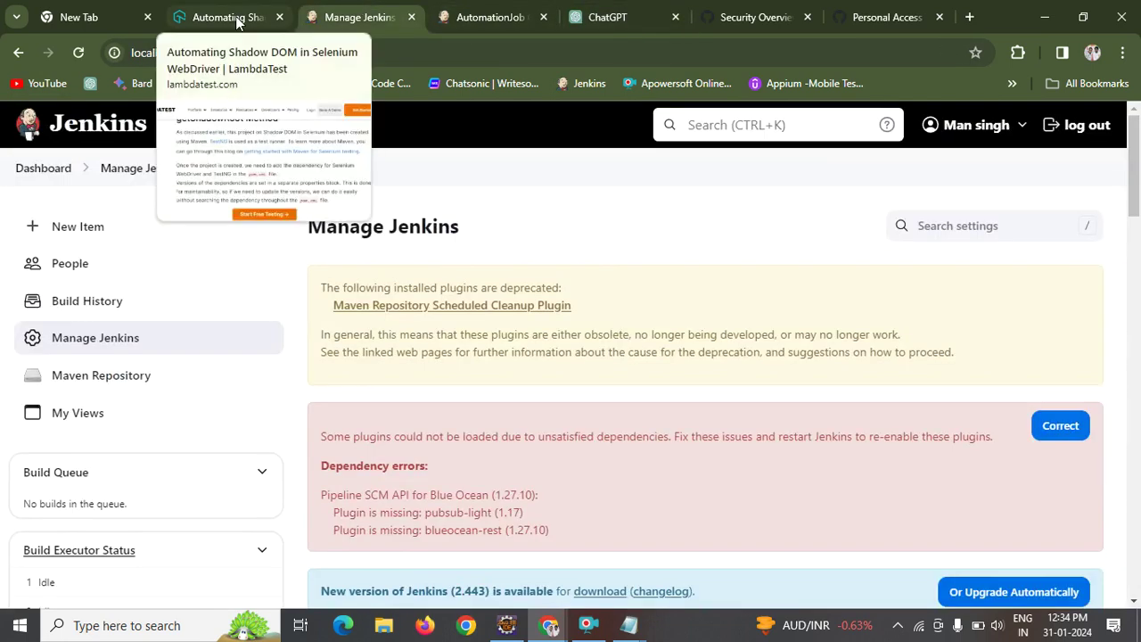
scroll(1140, 425, "down", 5)
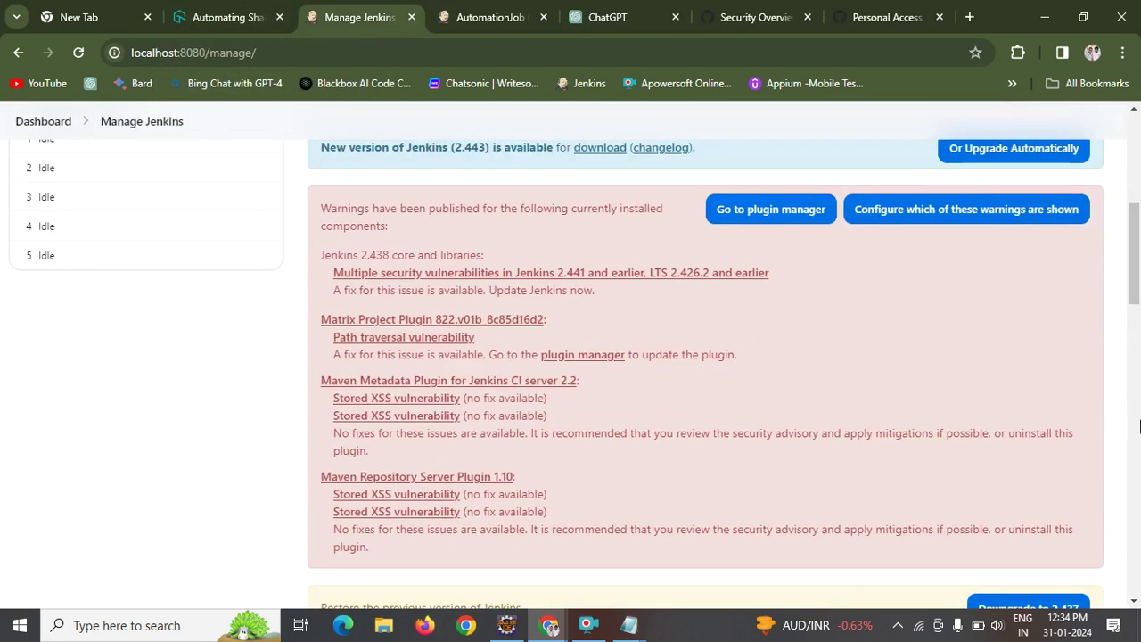
scroll(1139, 425, "down", 5)
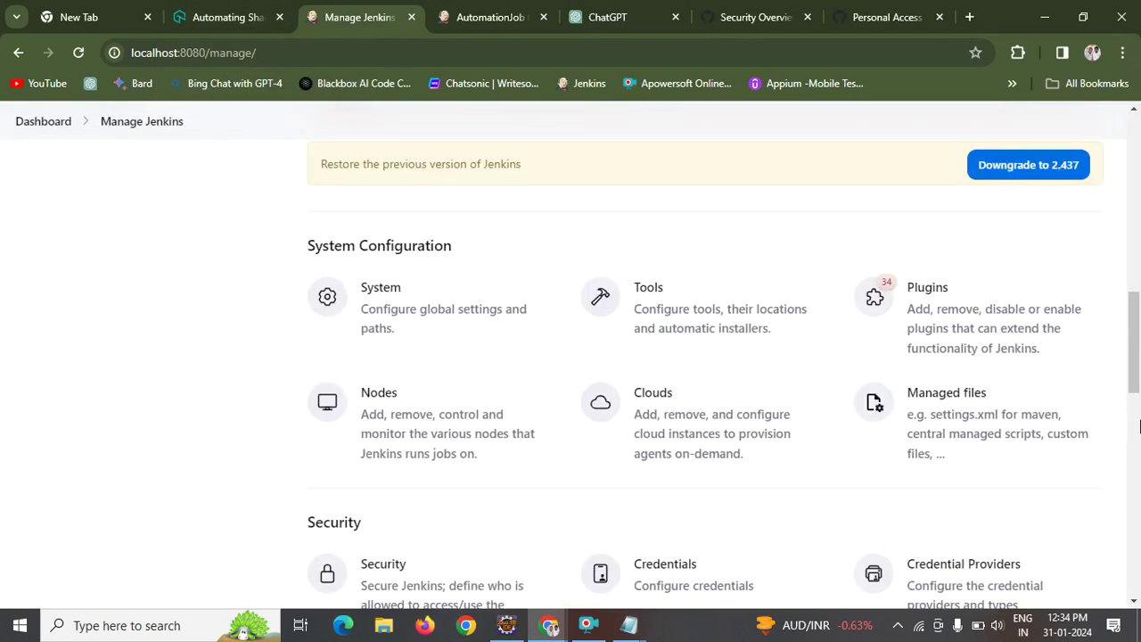
left_click(925, 283)
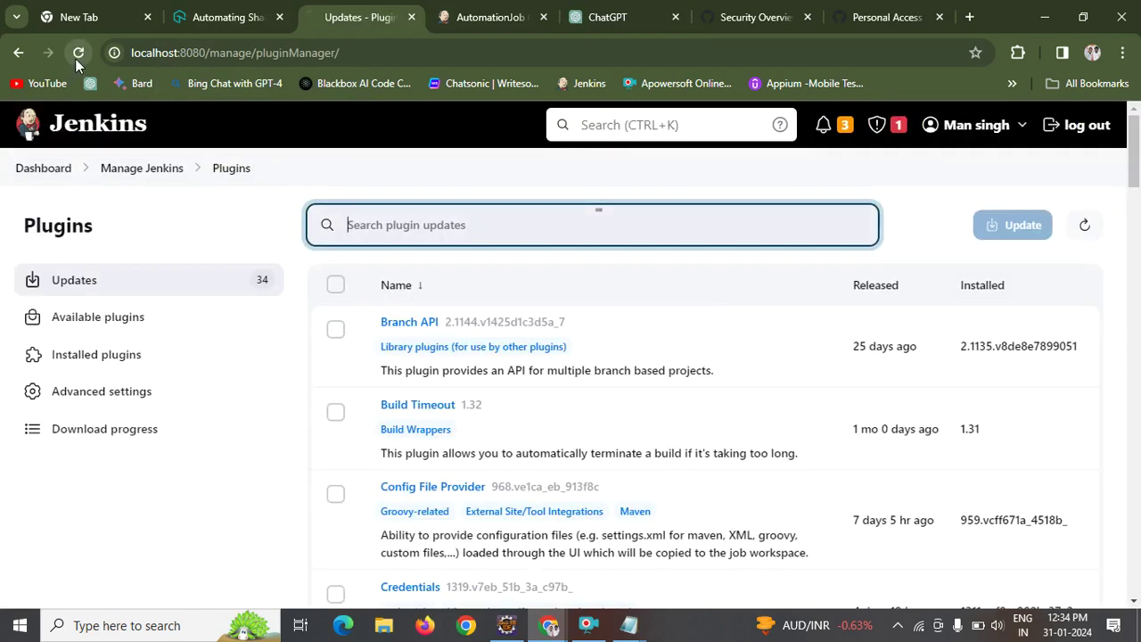
Close the plugin updates tab and the AutomationJob configuration tab without saving.
left_click(413, 17)
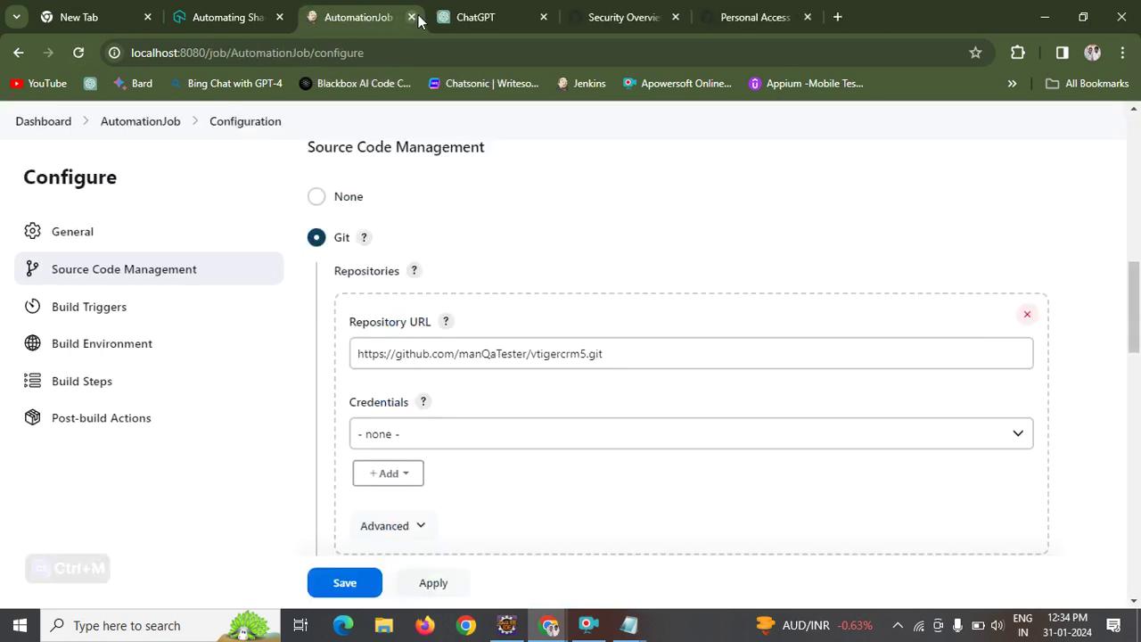
left_click(412, 17)
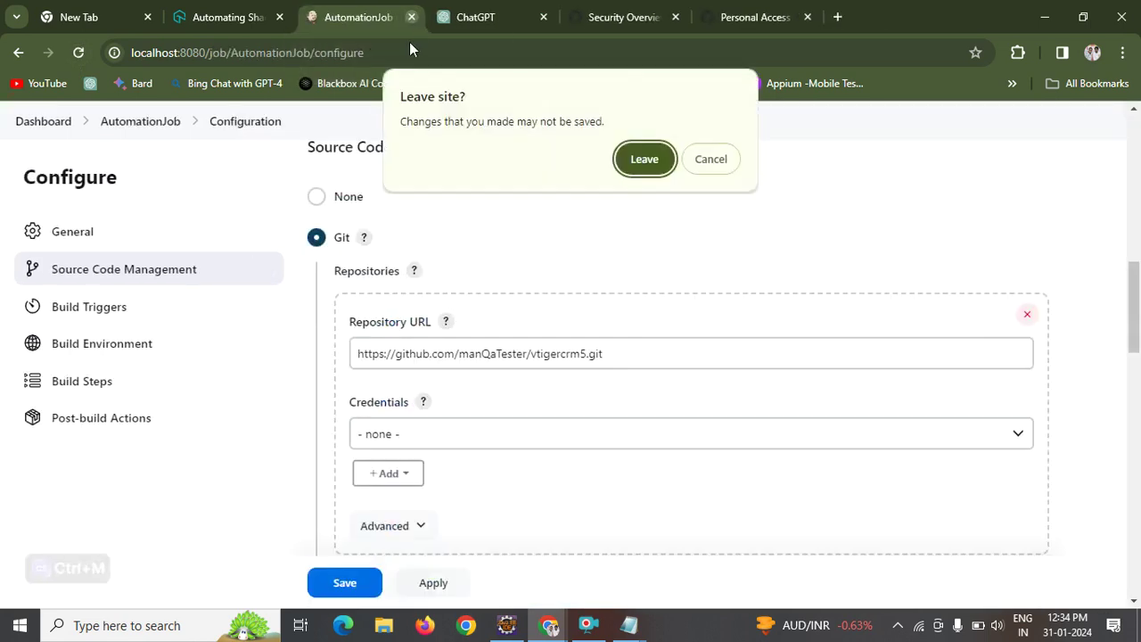
left_click(639, 158)
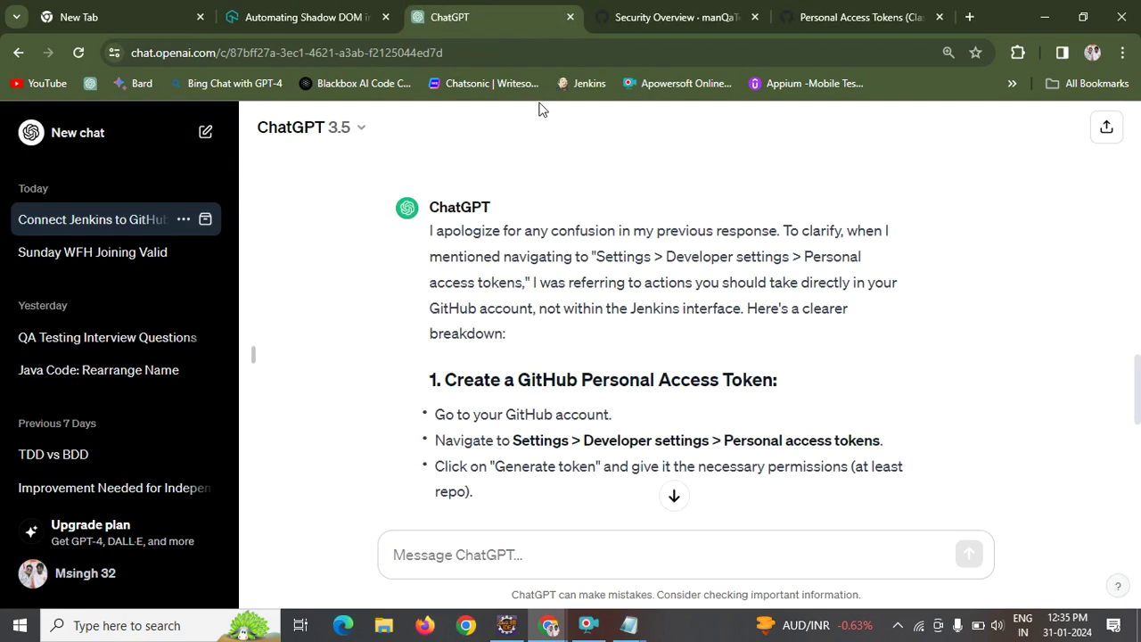
Load the Jenkins dashboard at localhost:8080 in a new tab and open AutomationJob.
left_click(683, 17)
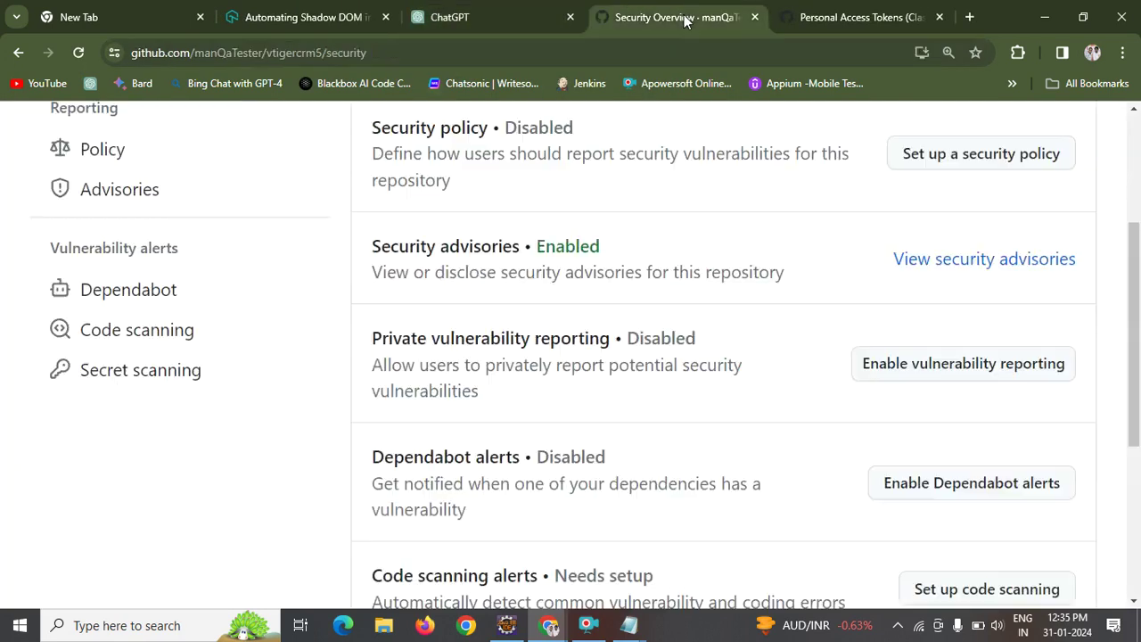
left_click(863, 18)
left_click(969, 17)
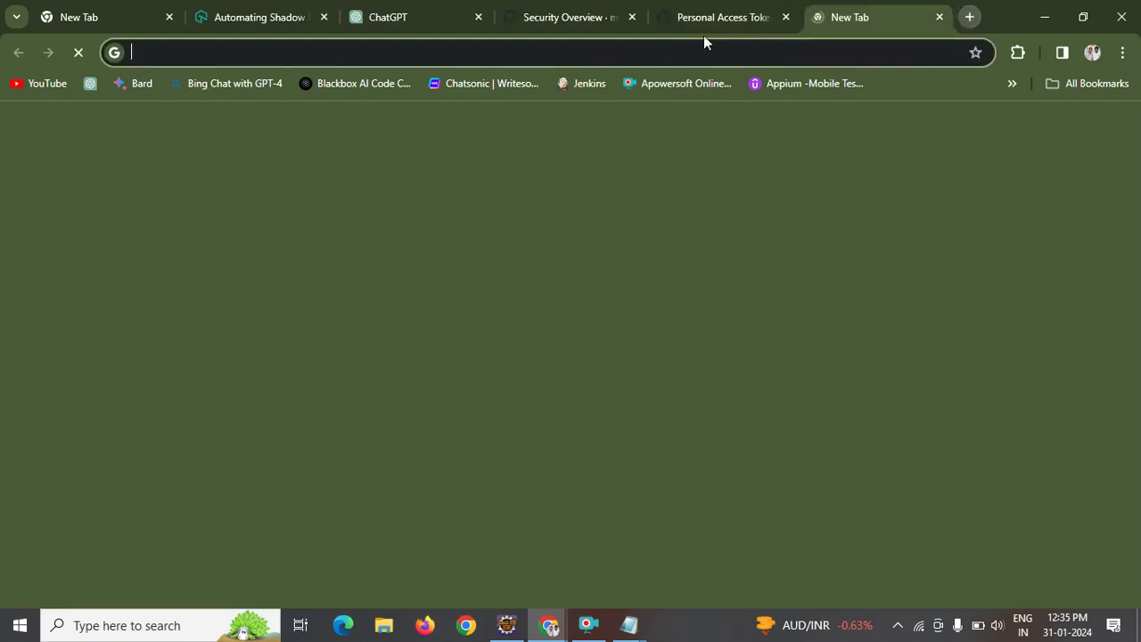
type("lo")
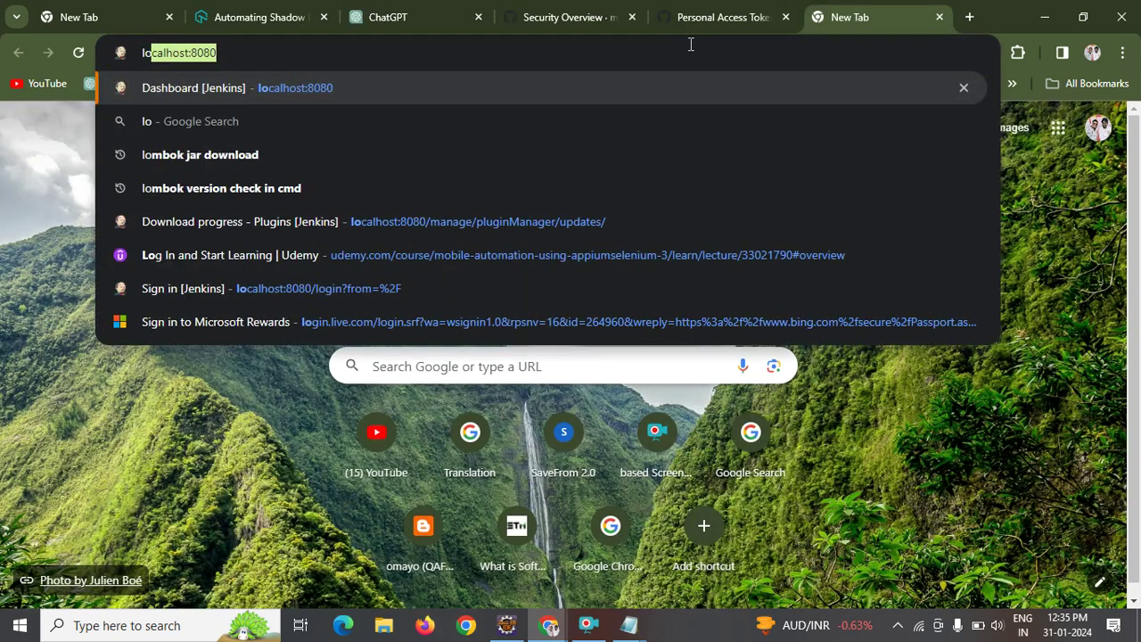
key("Return")
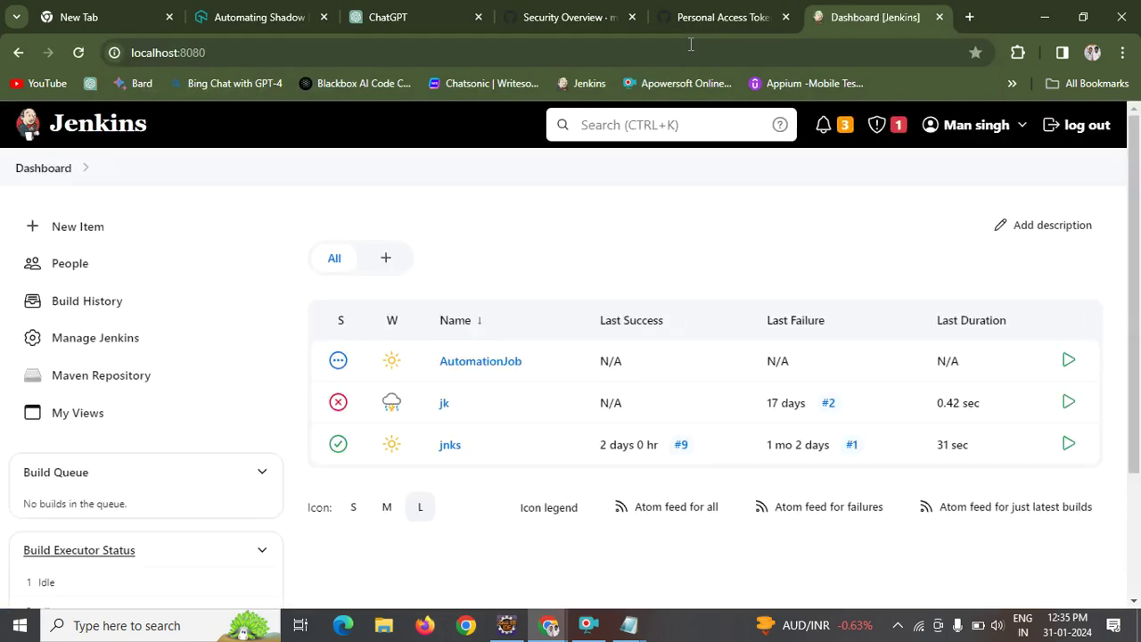
left_click(486, 361)
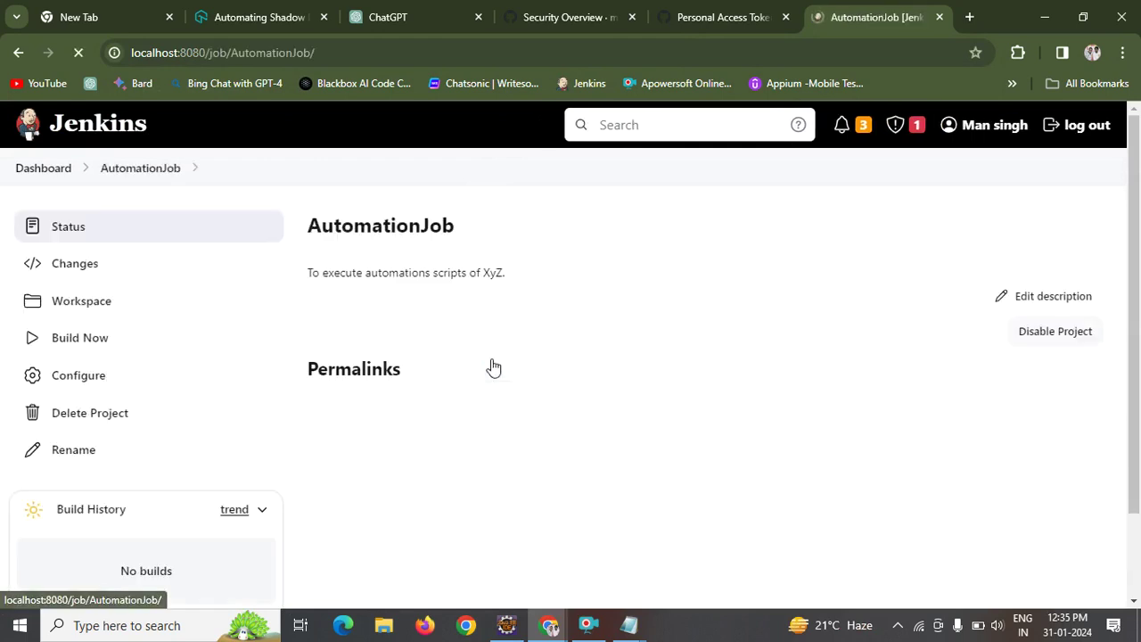
left_click(67, 377)
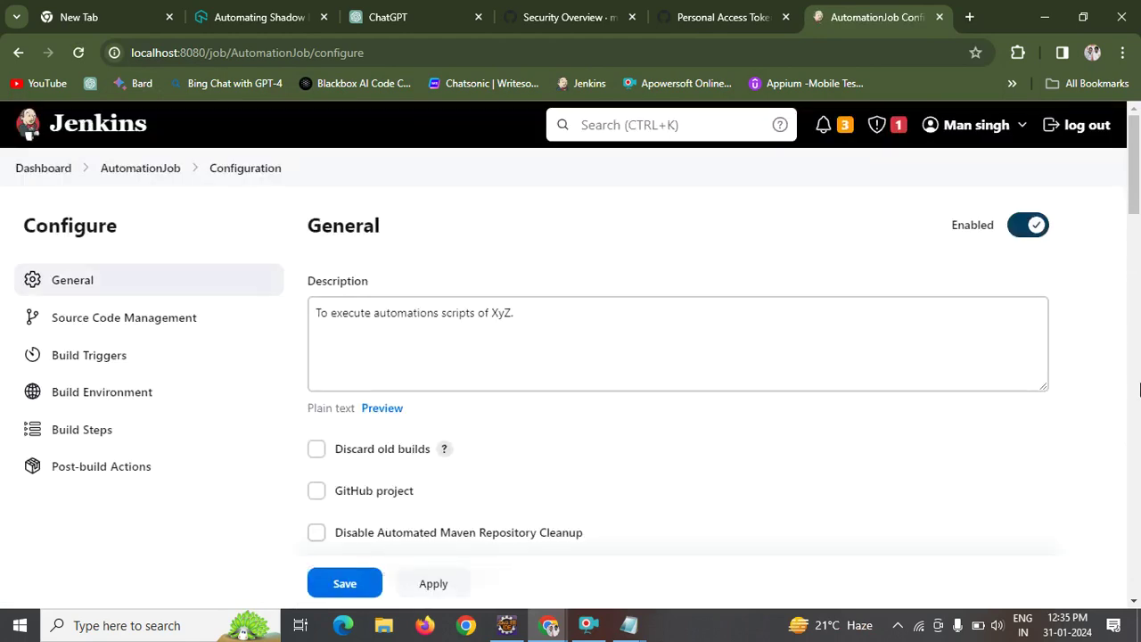
scroll(1140, 394, "down", 5)
scroll(1139, 394, "down", 10)
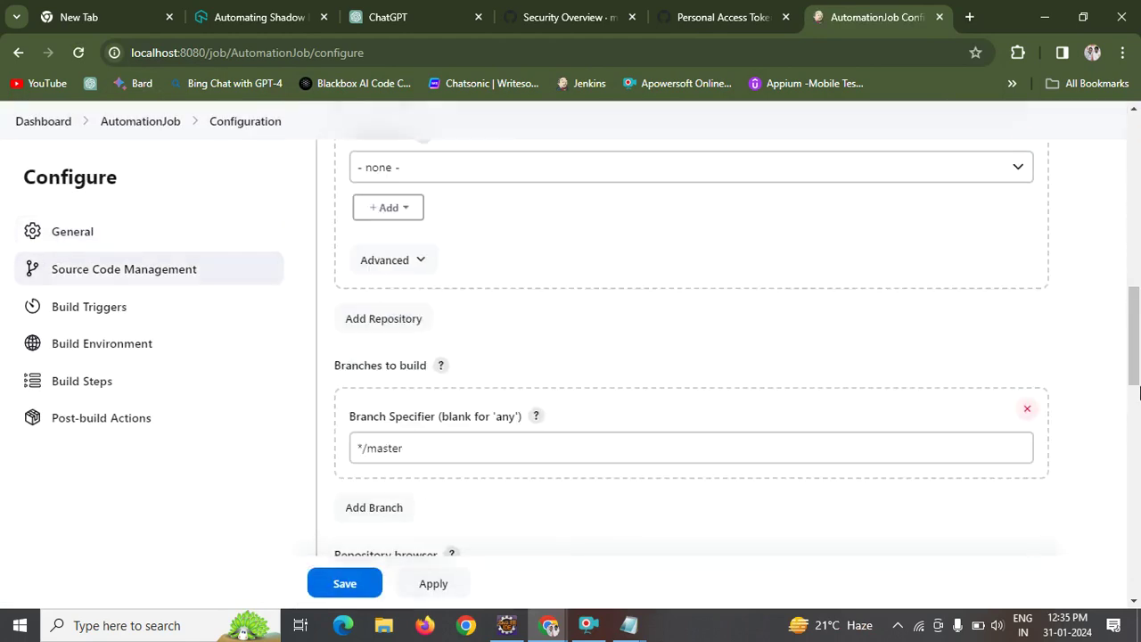
left_click_drag(1139, 393, 1113, 262)
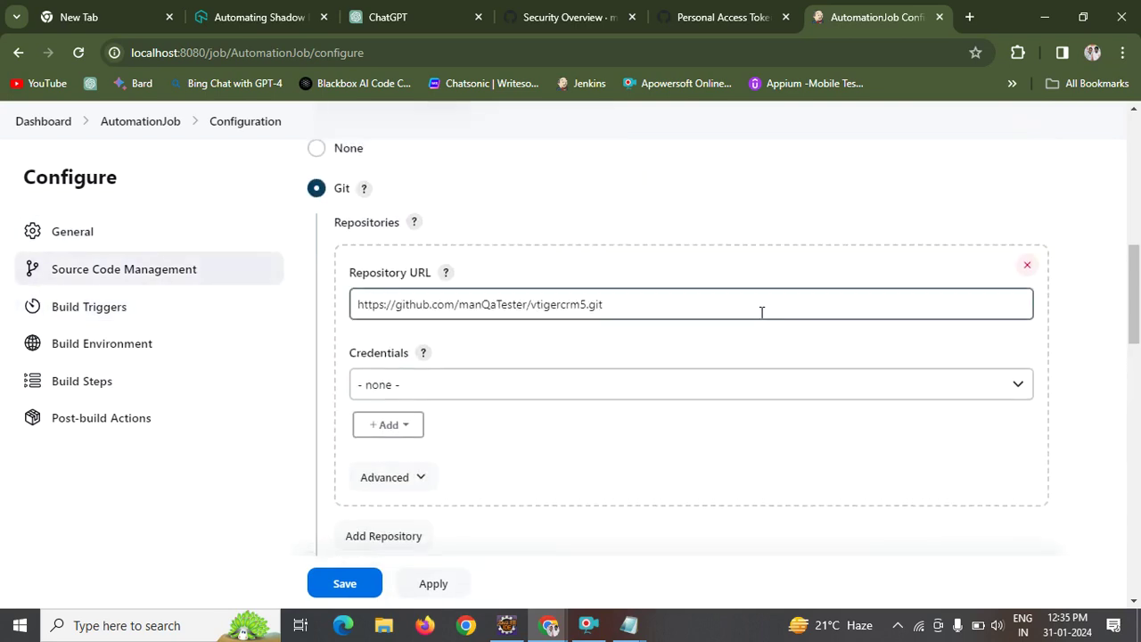
left_click(598, 396)
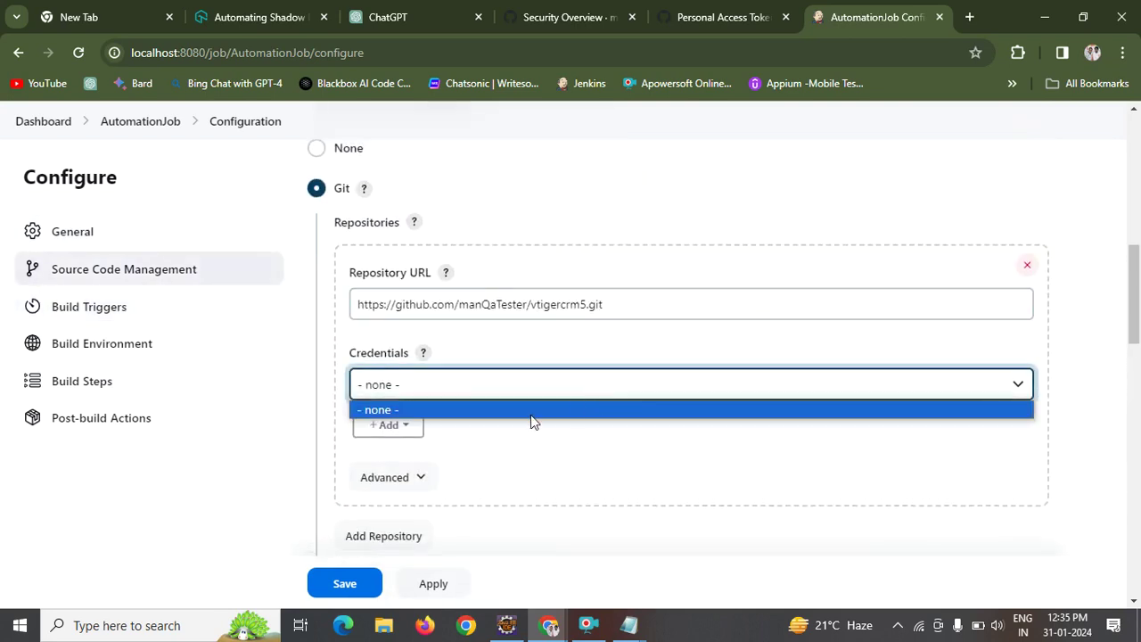
left_click(387, 433)
left_click(384, 438)
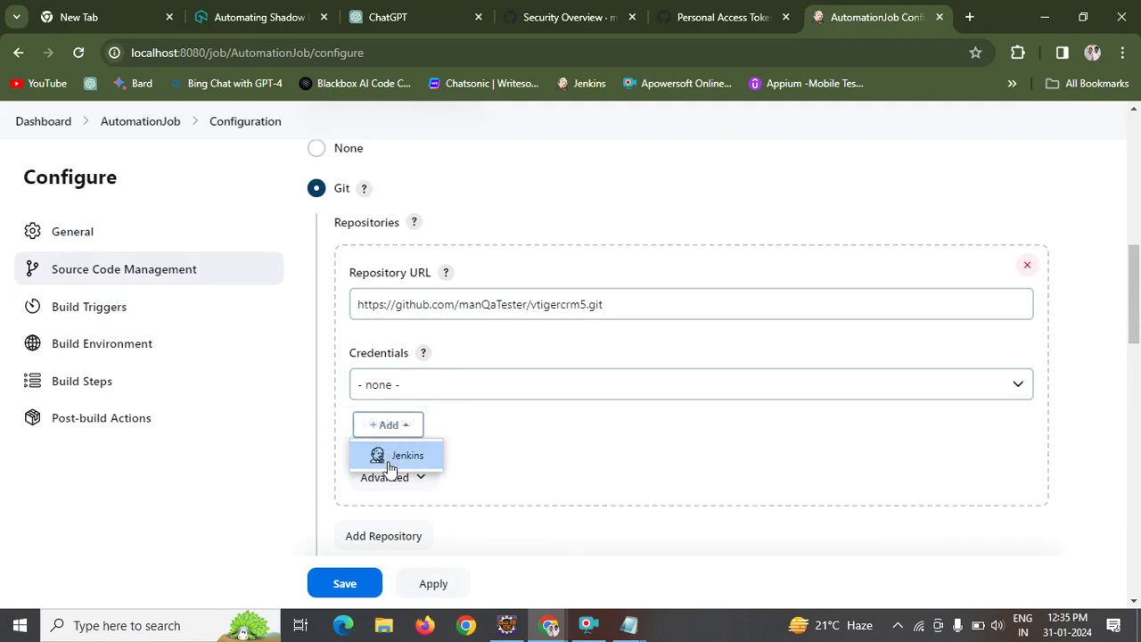
left_click(390, 464)
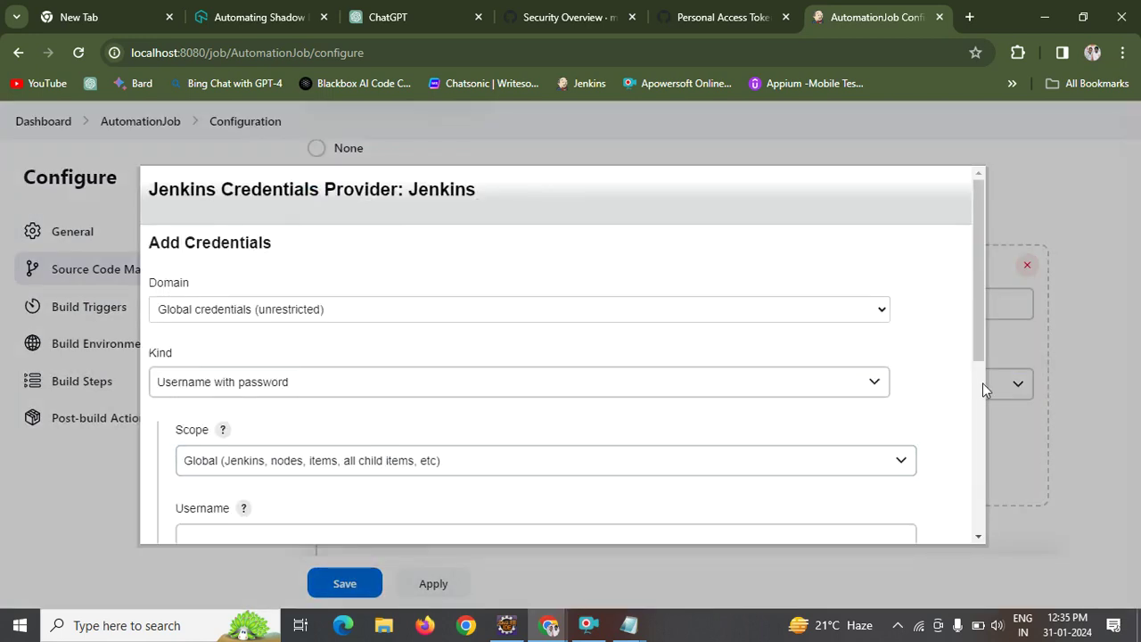
scroll(982, 382, "down", 4)
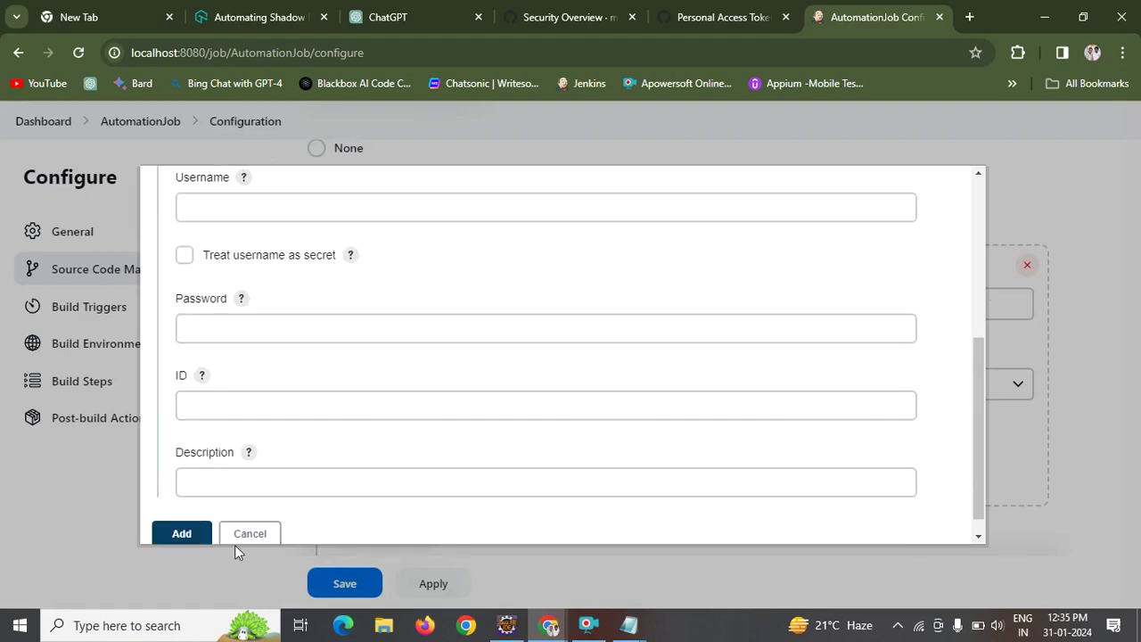
left_click(248, 533)
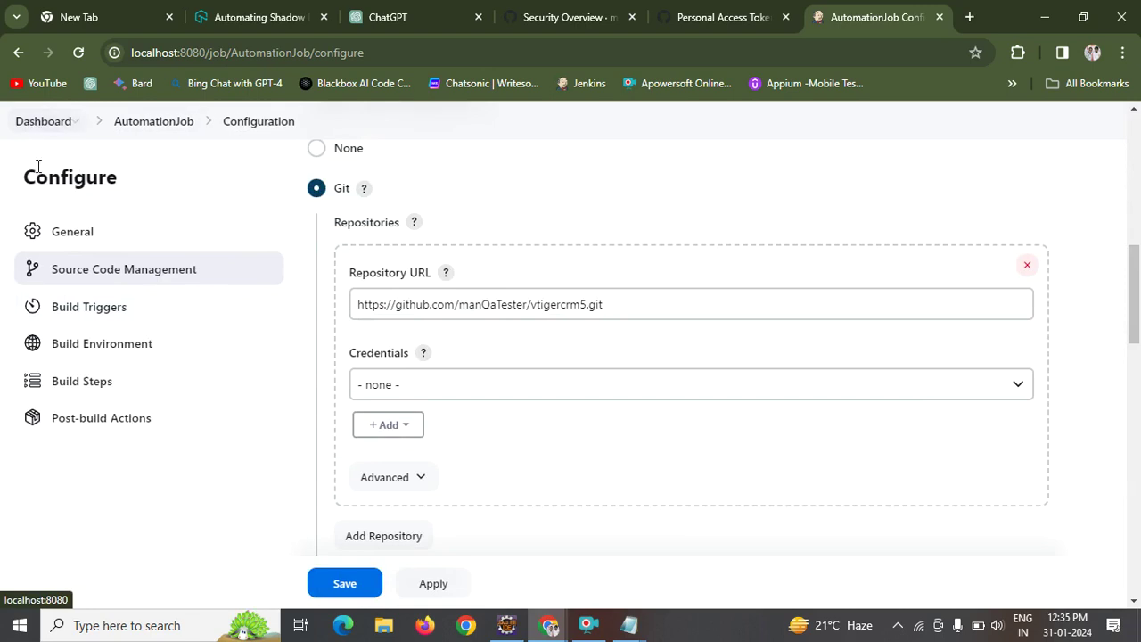
left_click(44, 129)
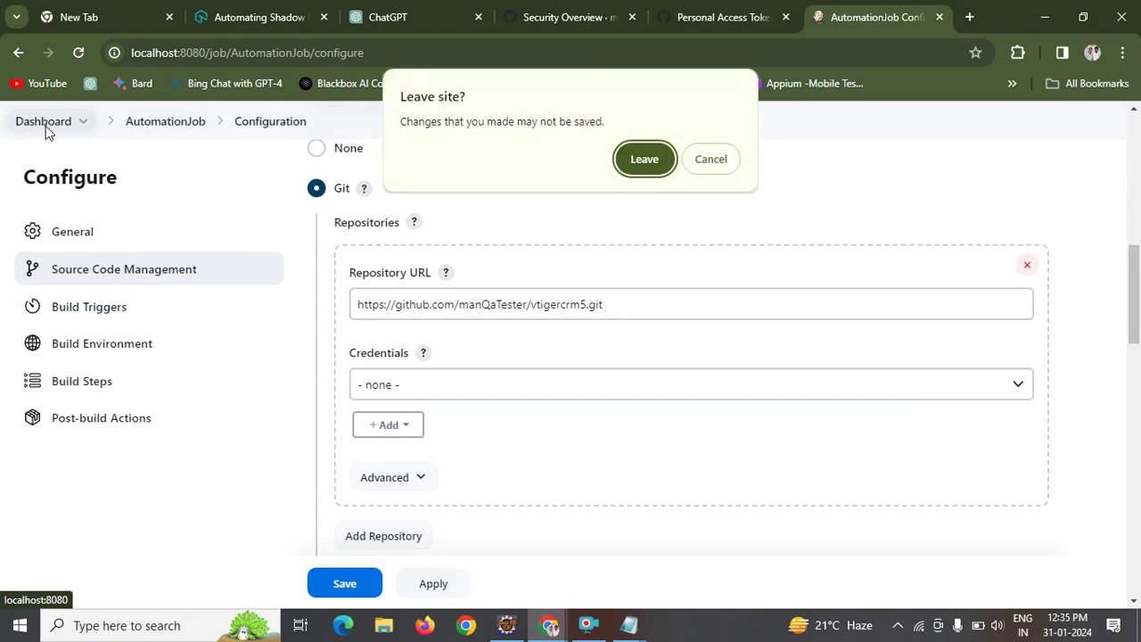
left_click(667, 152)
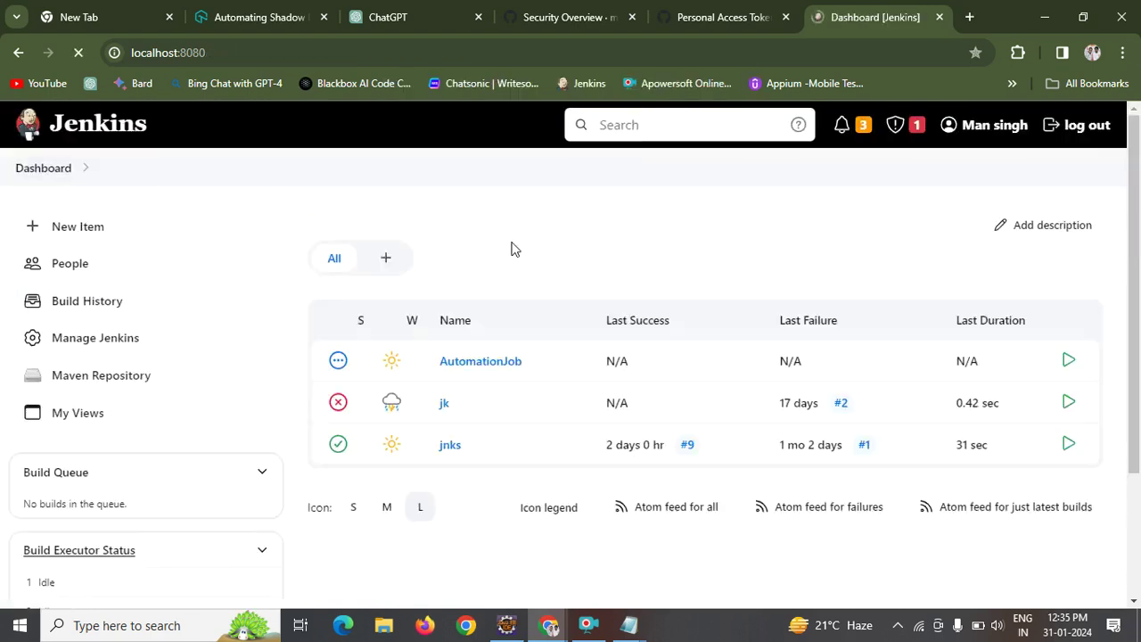
left_click(500, 367)
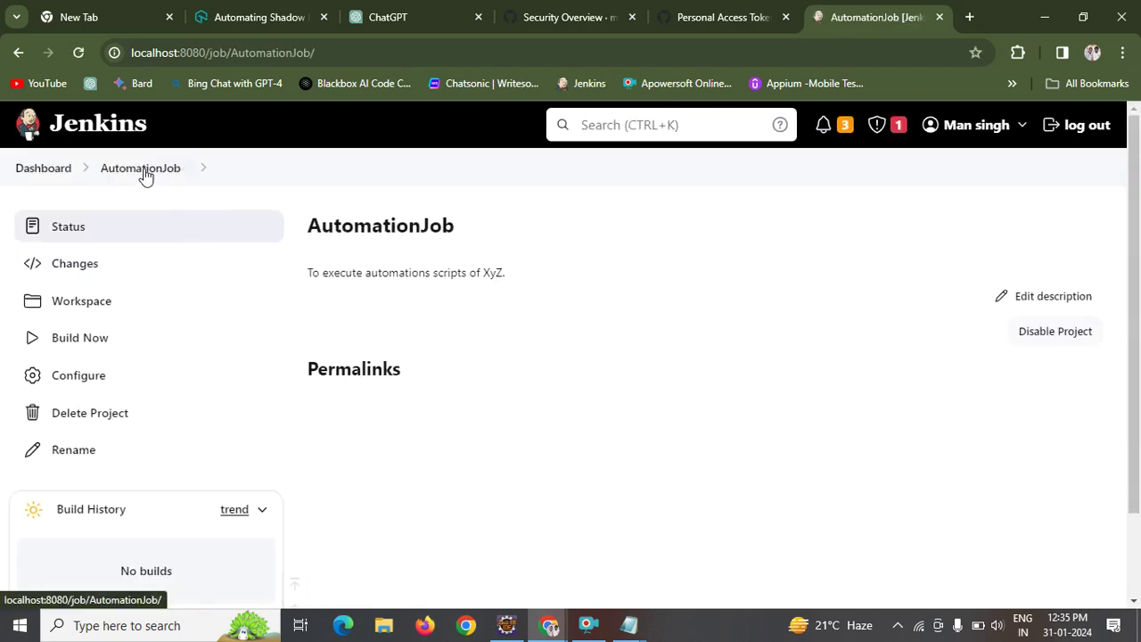
From the dashboard, open the Credentials overview in Manage Jenkins.
left_click(39, 168)
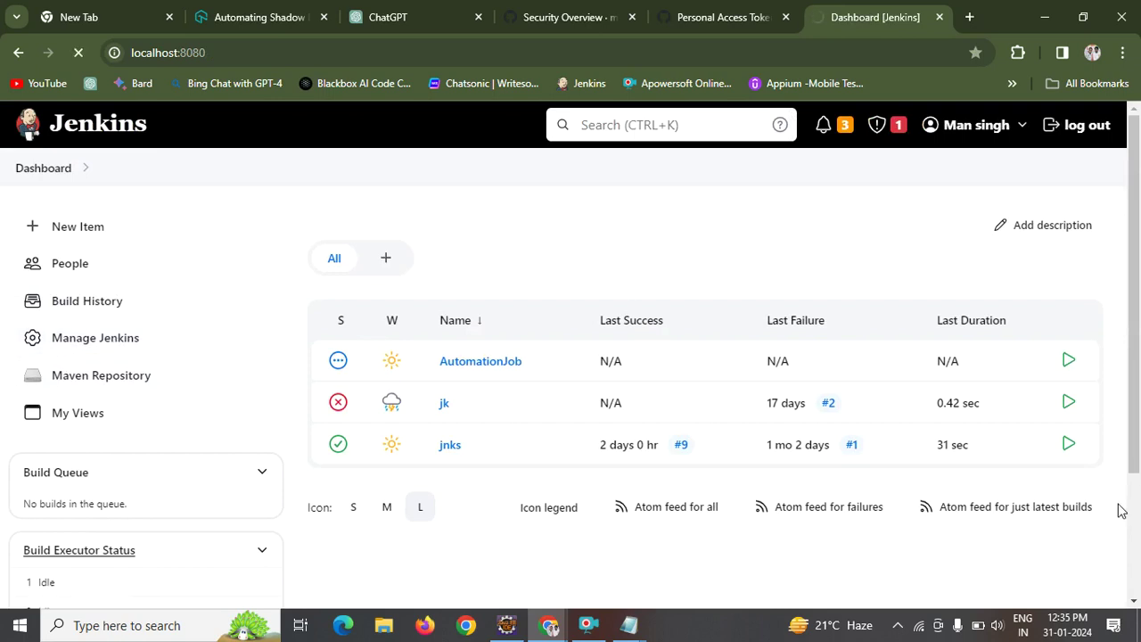
scroll(1139, 529, "down", 15)
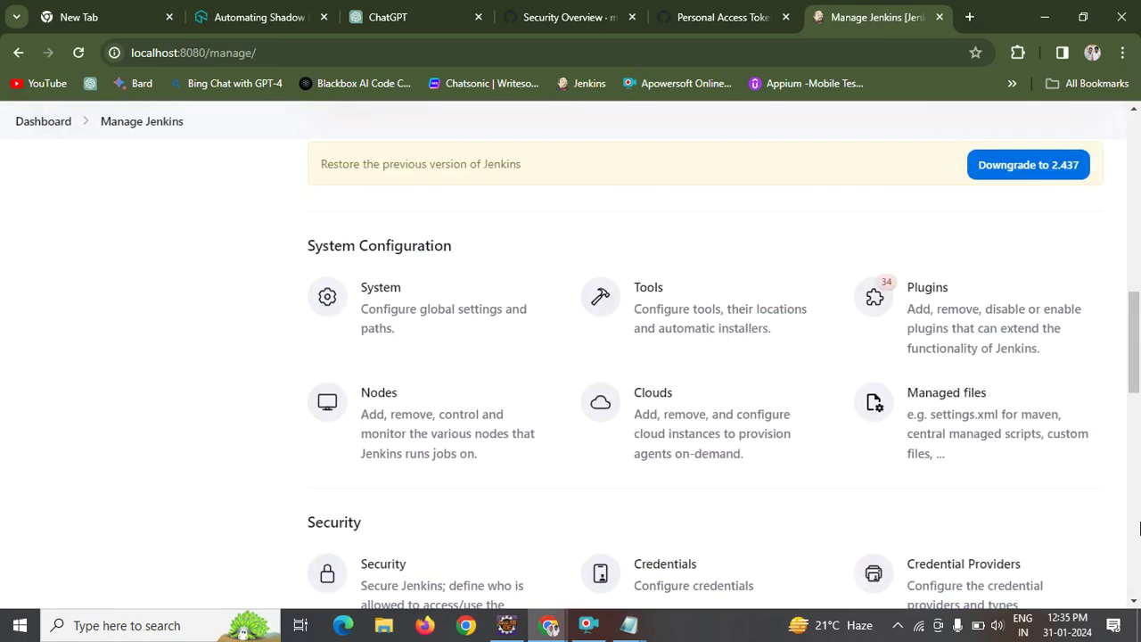
scroll(1139, 529, "down", 10)
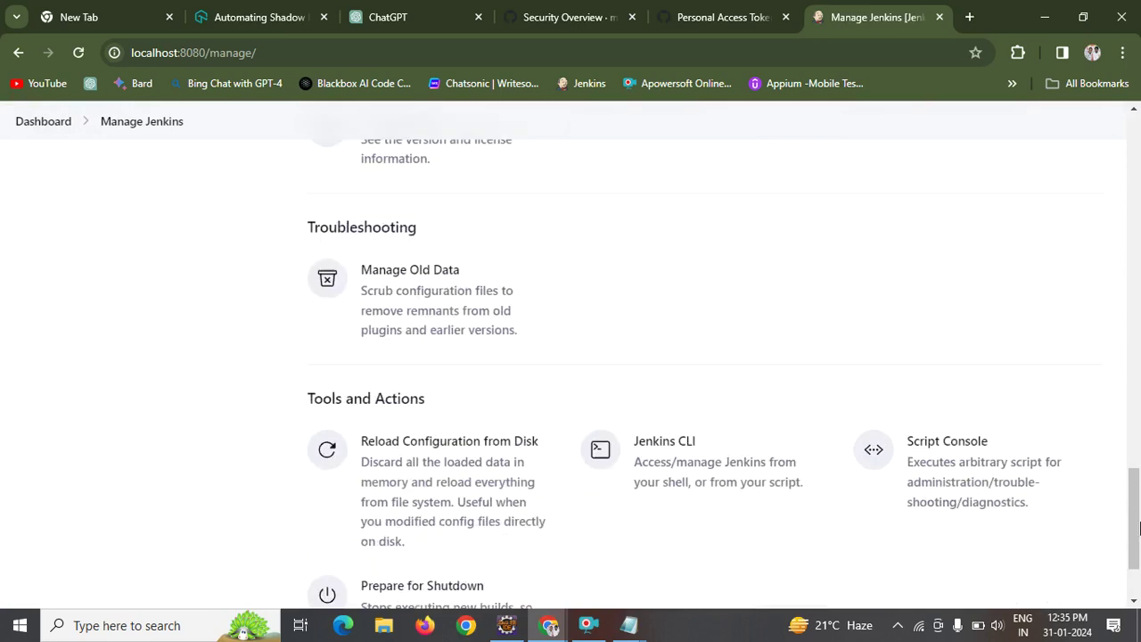
left_click_drag(1135, 473, 1110, 364)
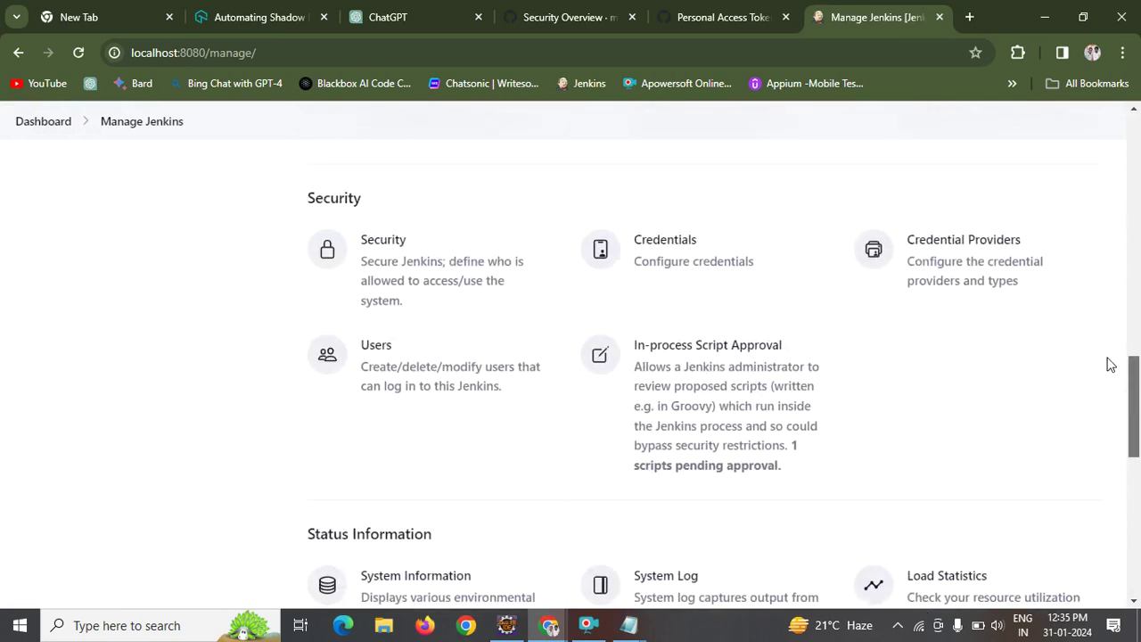
left_click(652, 267)
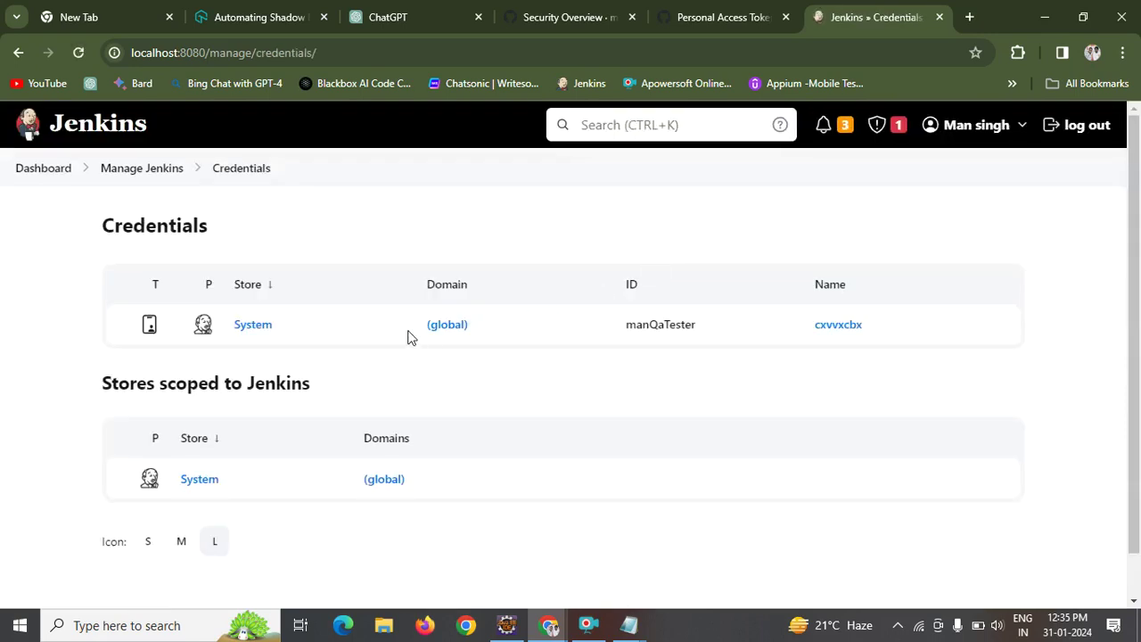
Navigate into the System store's Global credentials (unrestricted) domain.
left_click(150, 327)
right_click(150, 327)
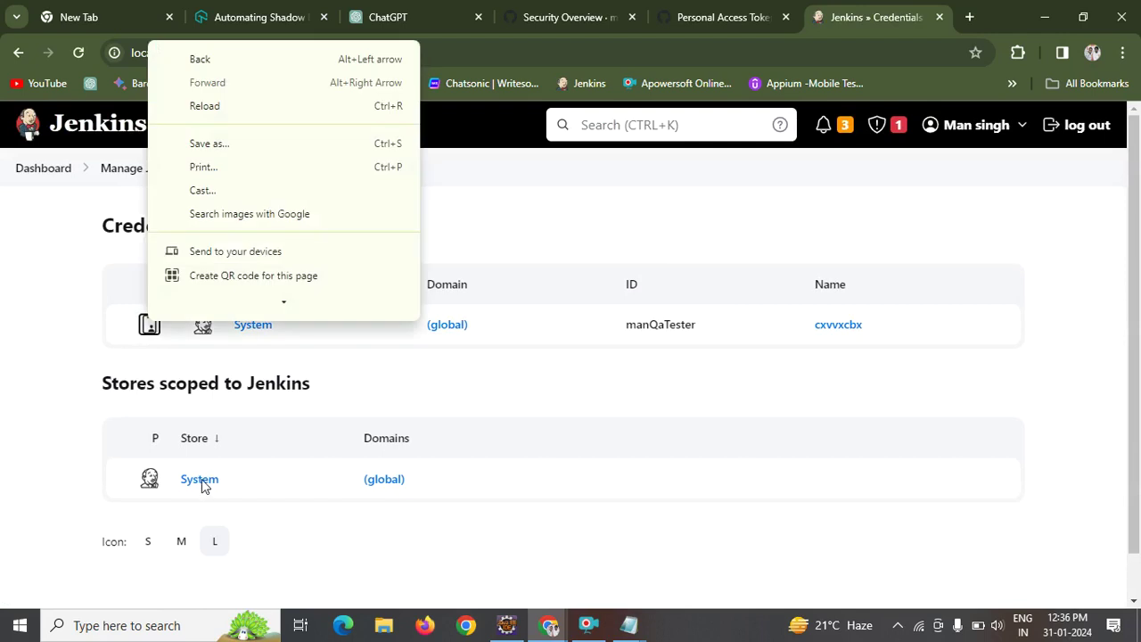
left_click(409, 391)
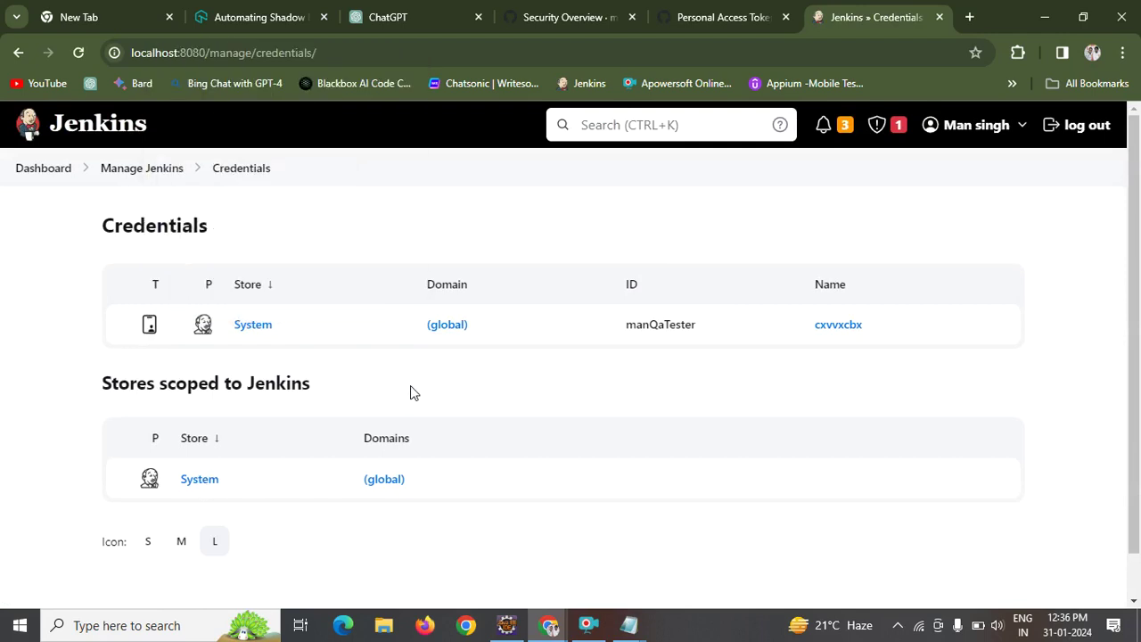
left_click(260, 330)
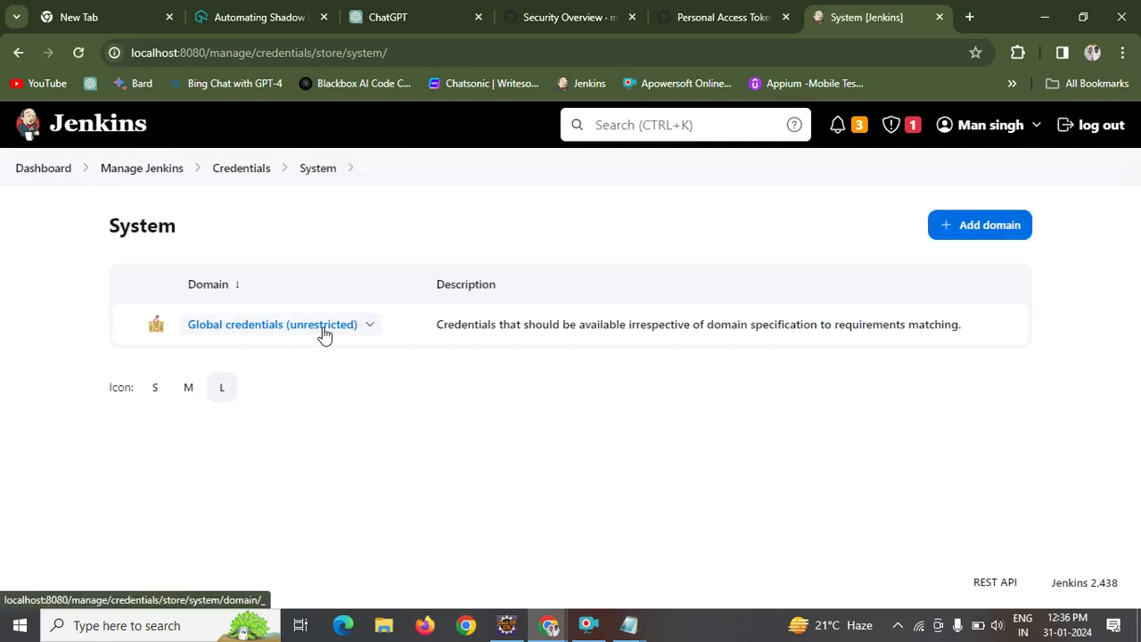
right_click(324, 334)
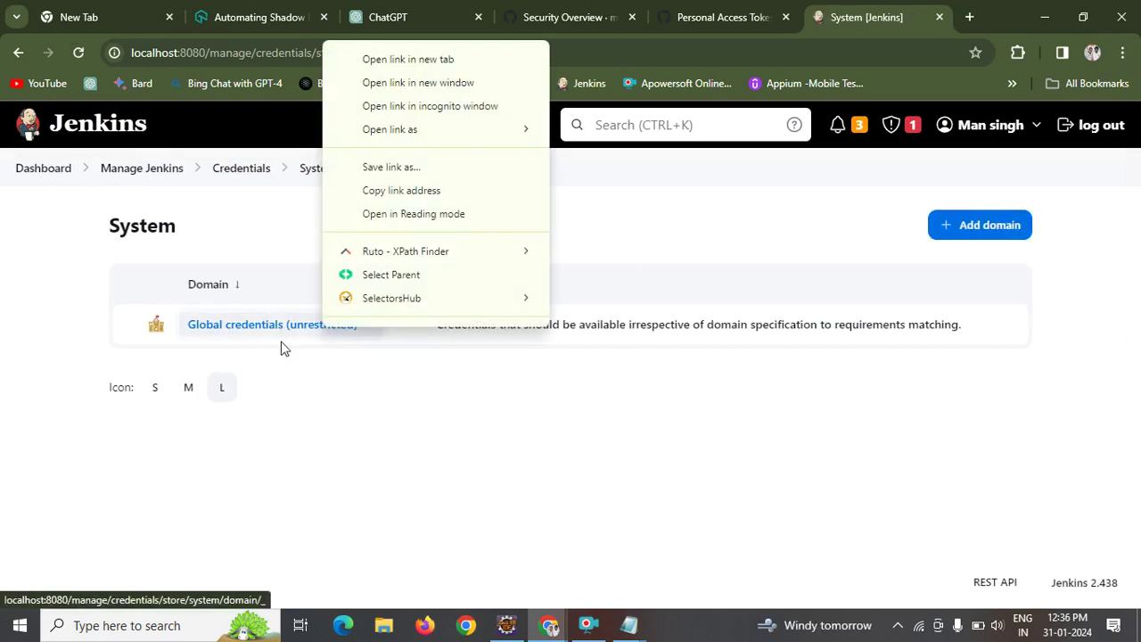
left_click(335, 399)
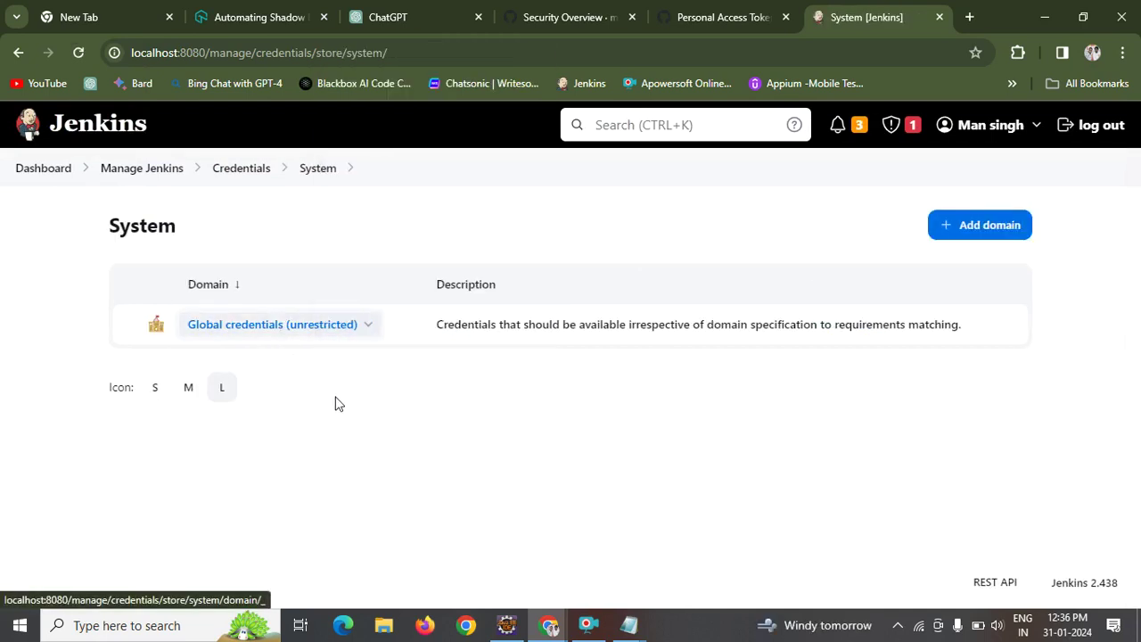
left_click(203, 326)
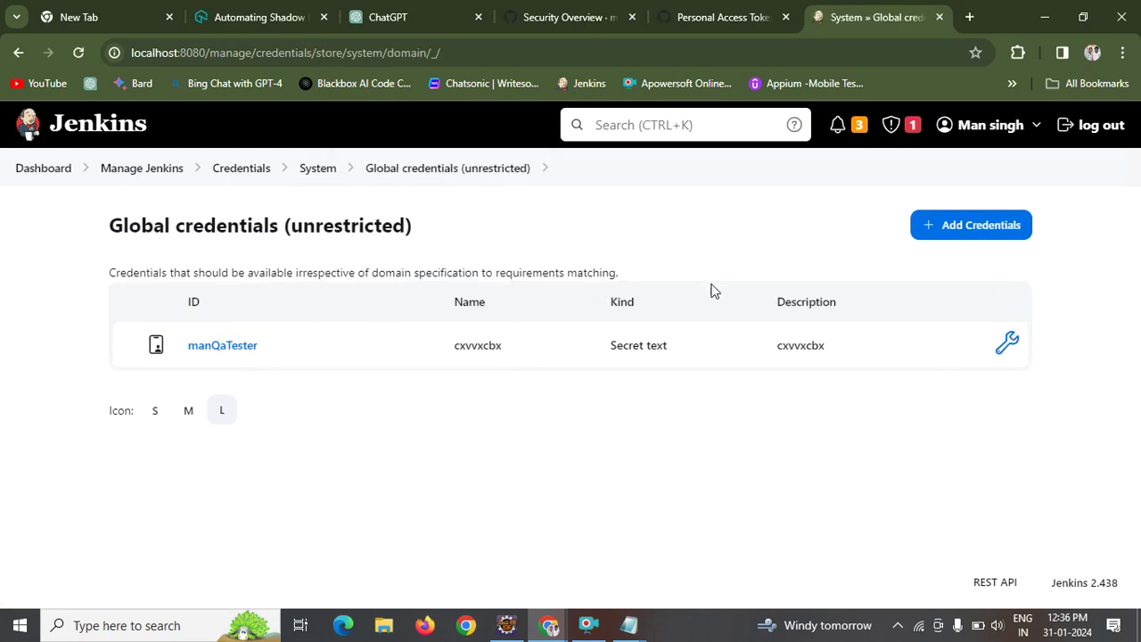
Delete the cxvvxcbx secret text credential and return to the dashboard.
left_click(1011, 346)
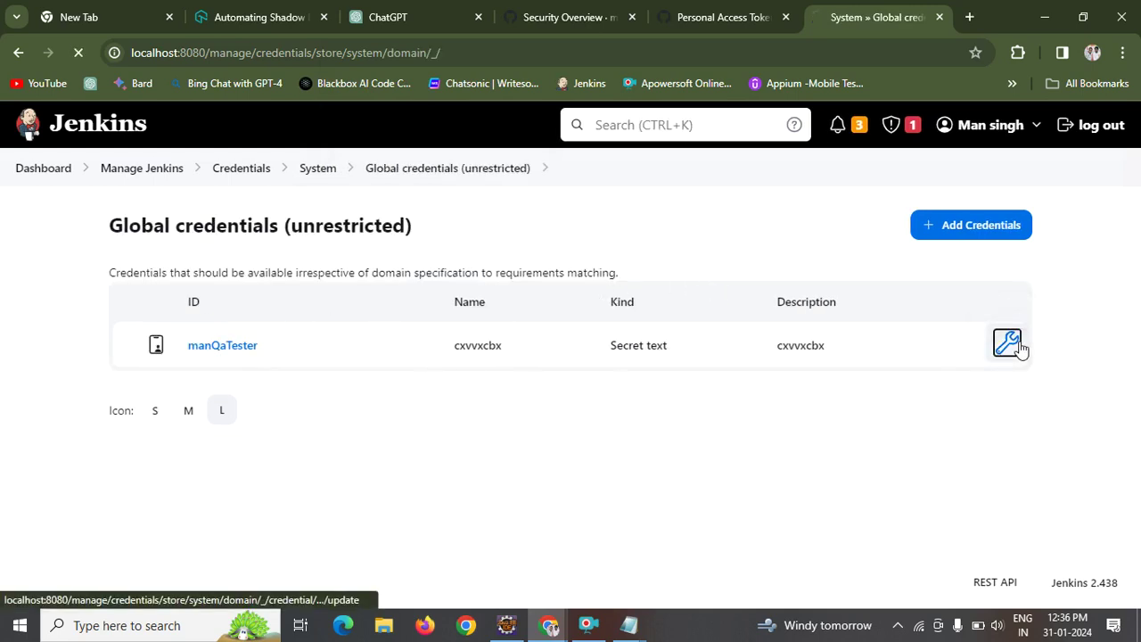
left_click(17, 53)
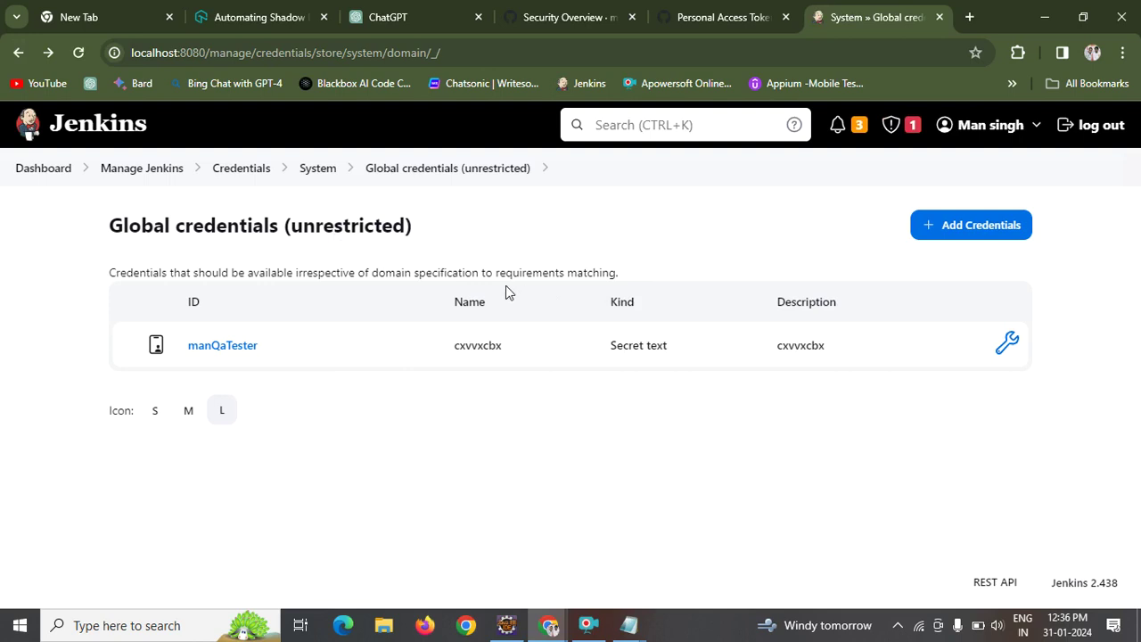
mouse_move(246, 348)
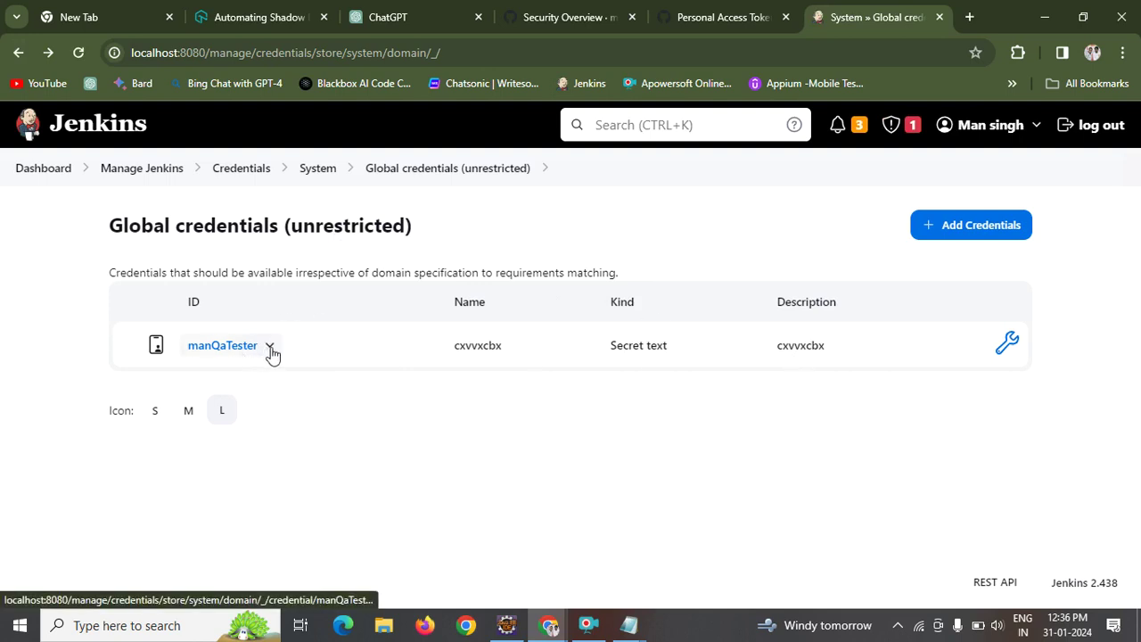
left_click(268, 348)
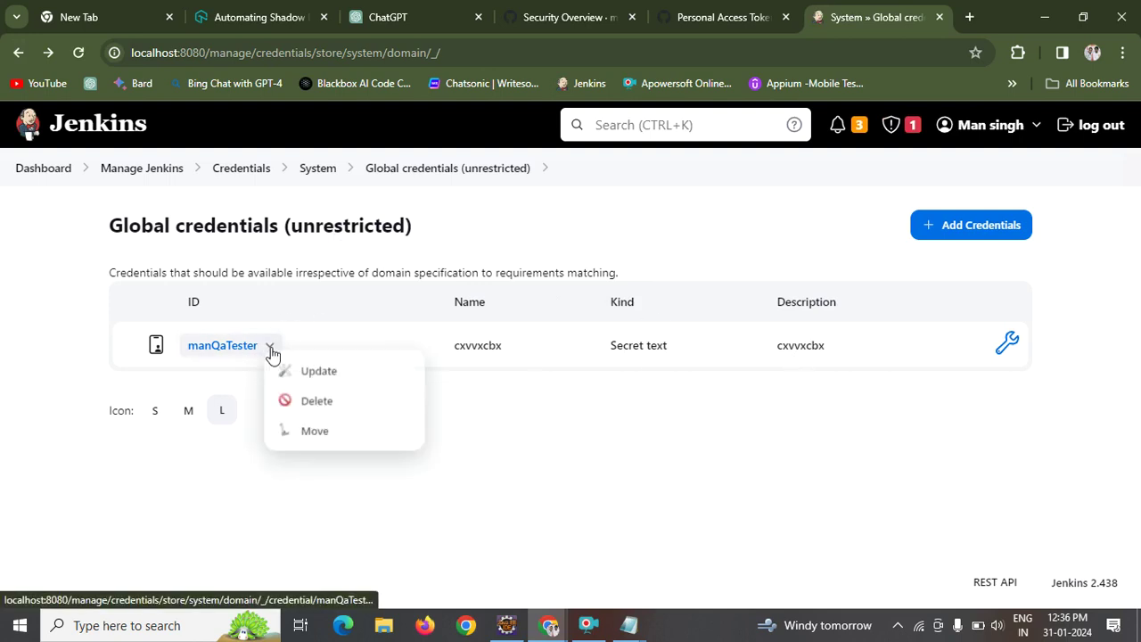
left_click(317, 403)
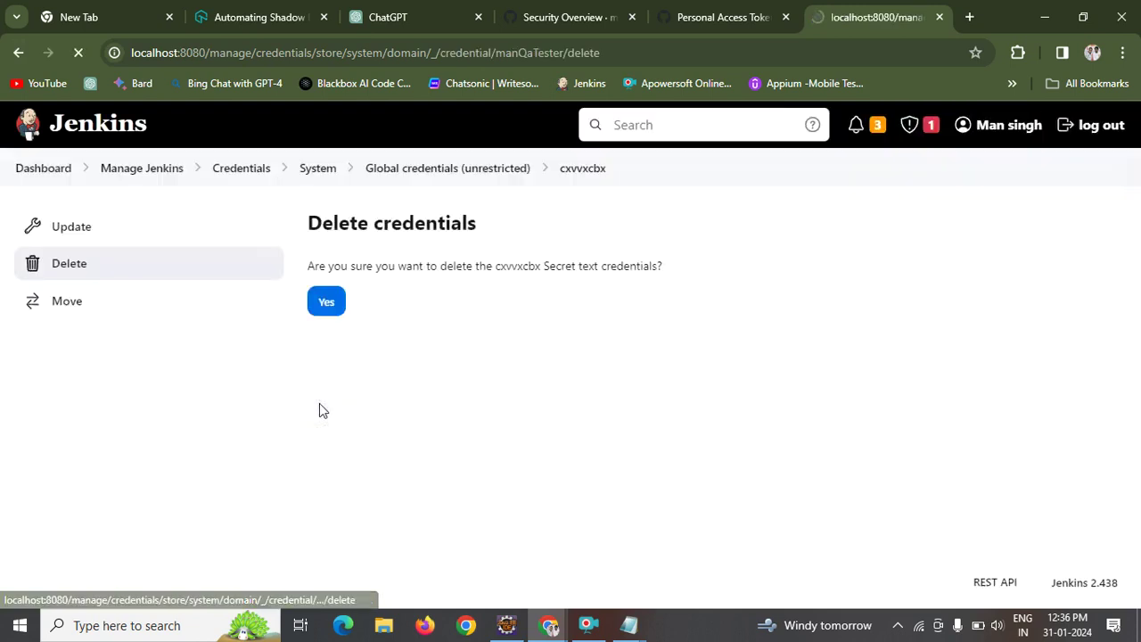
left_click(328, 304)
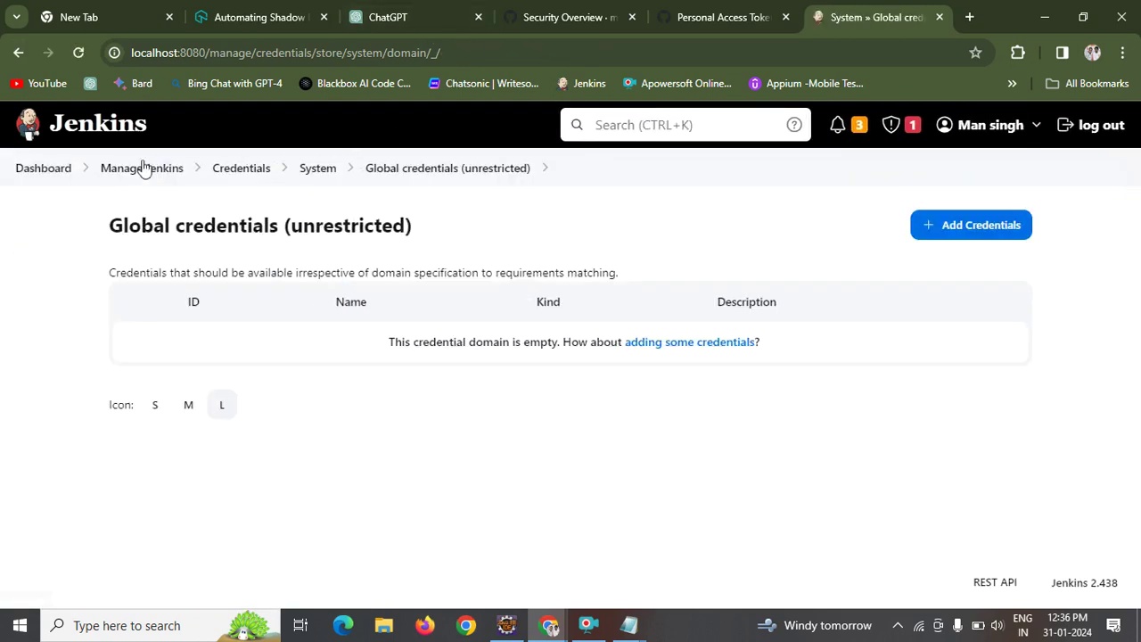
left_click(34, 169)
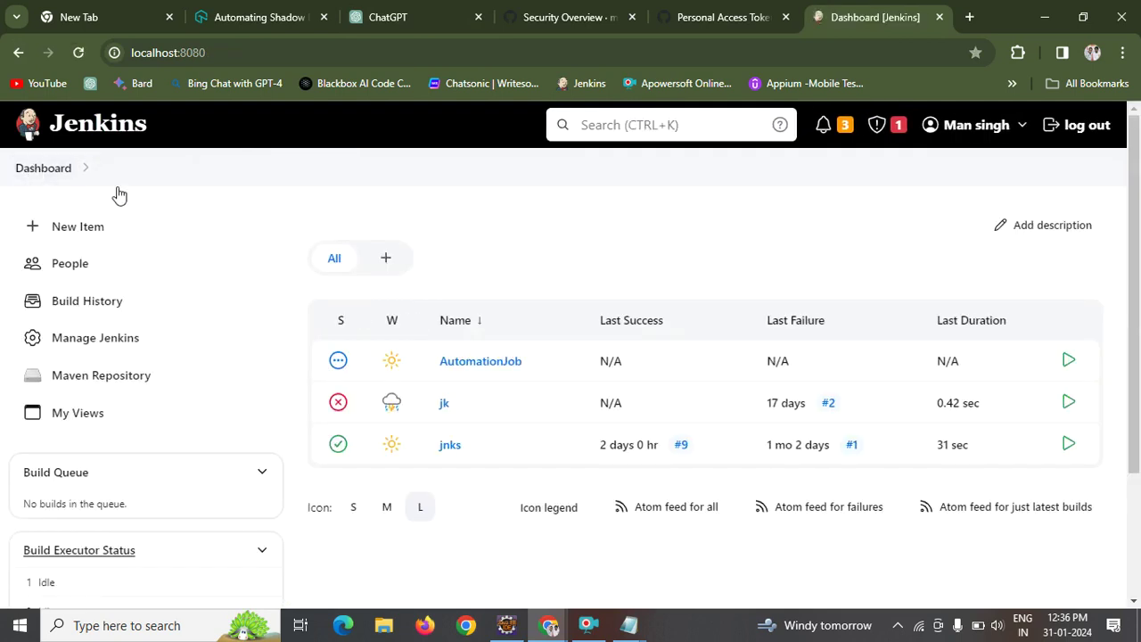
Open AutomationJob's configuration and show the Add providers under the Git repository's Credentials.
left_click(475, 367)
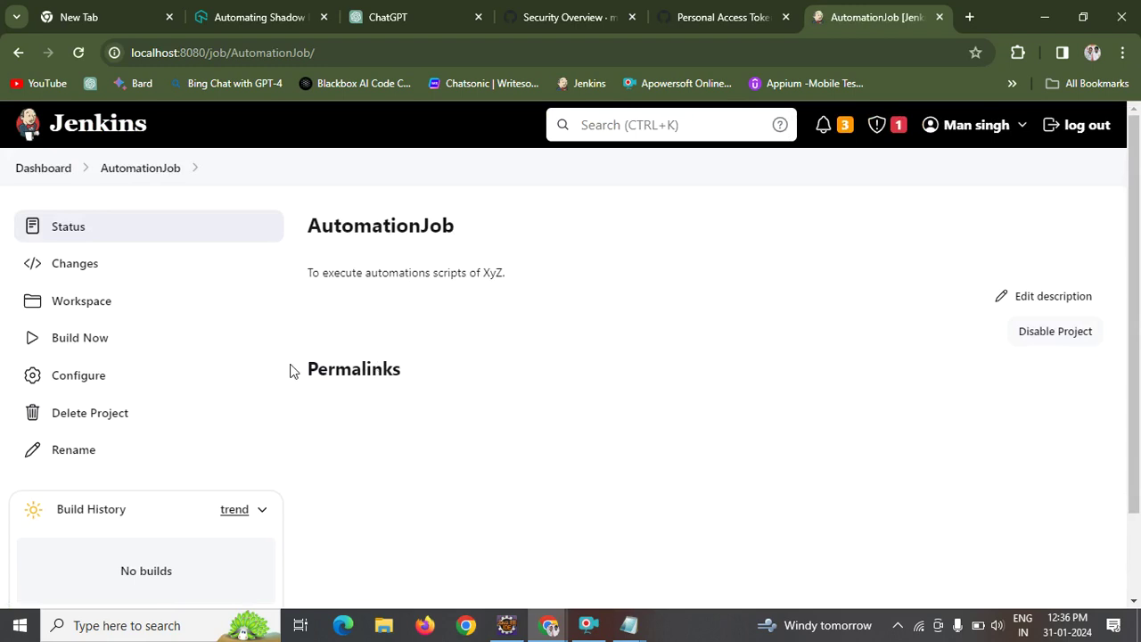
left_click(87, 384)
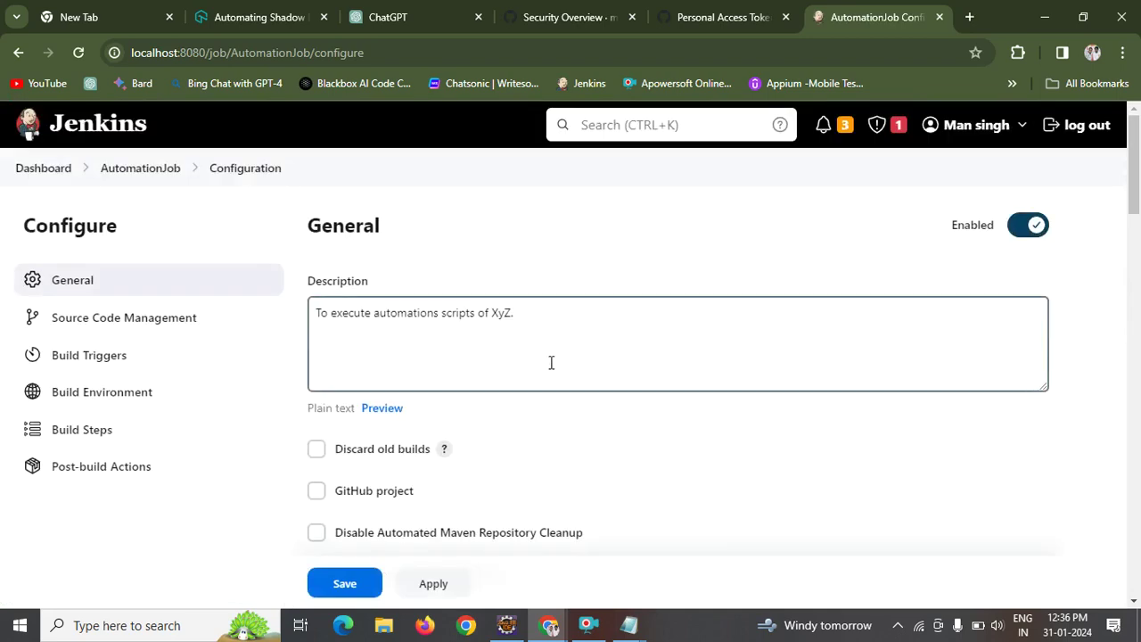
scroll(1140, 417, "down", 5)
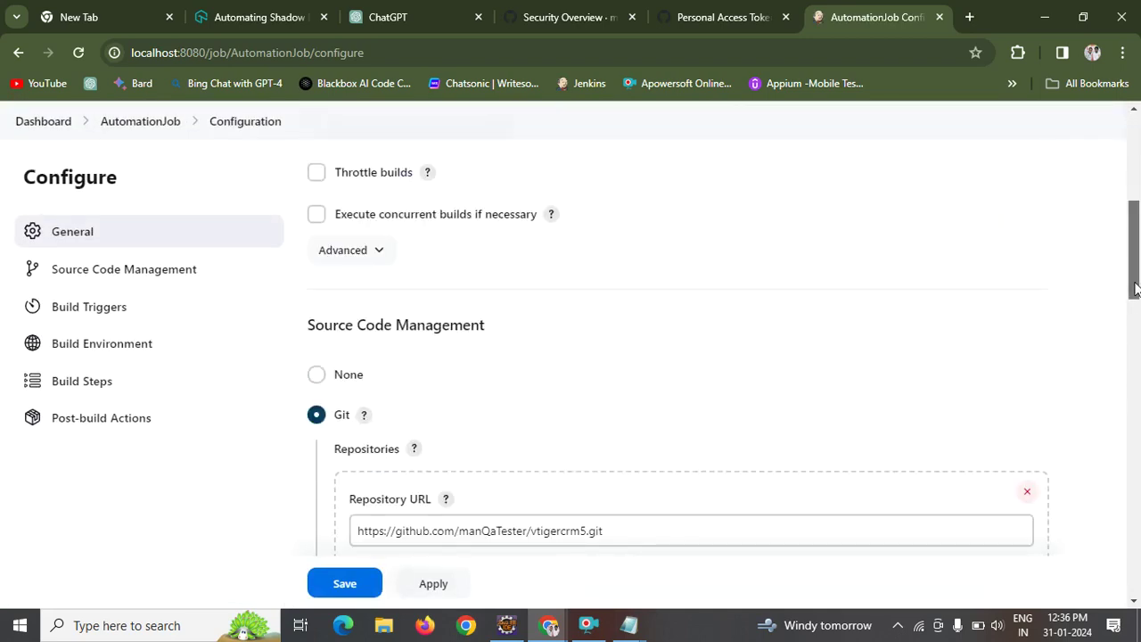
scroll(1139, 383, "down", 5)
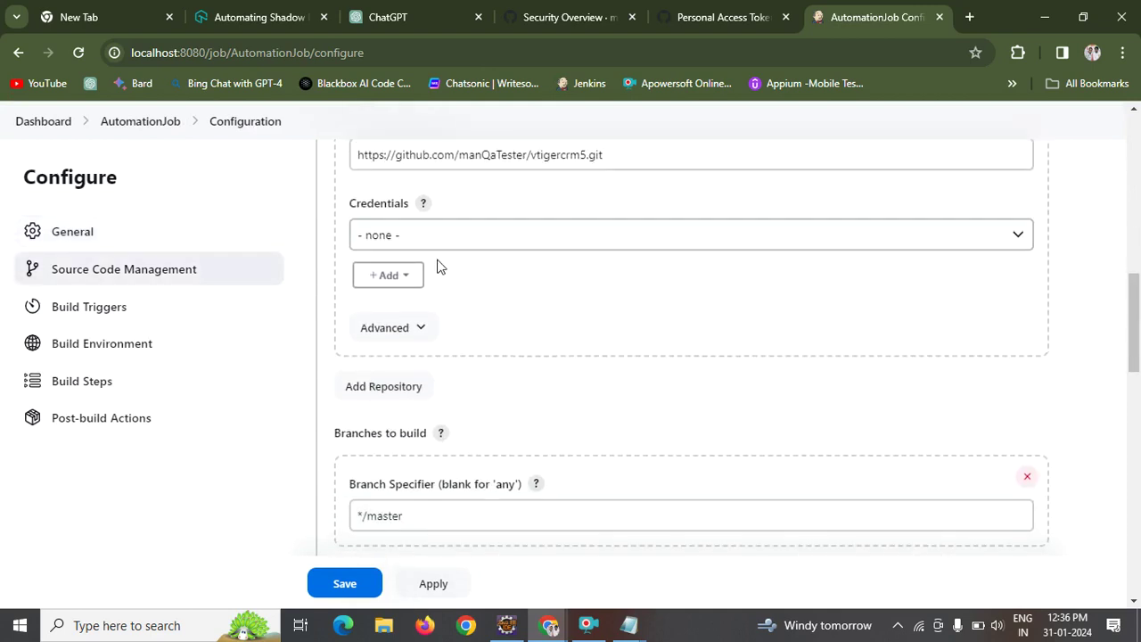
left_click(402, 281)
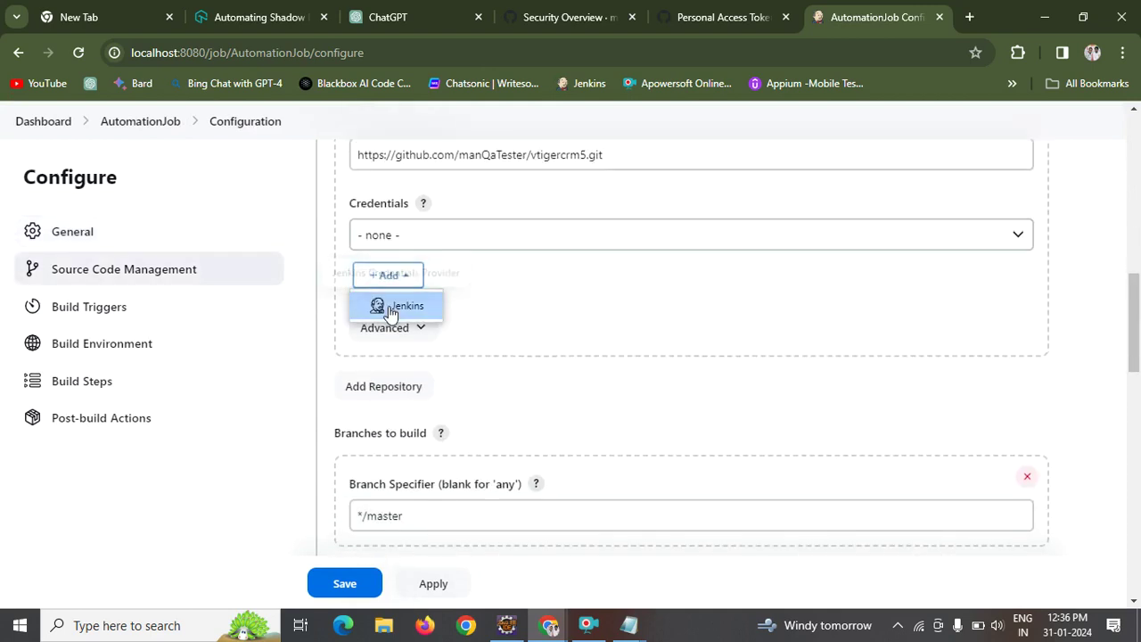
Add a Jenkins credential with Global scope and Kind set to Secret file.
left_click(392, 303)
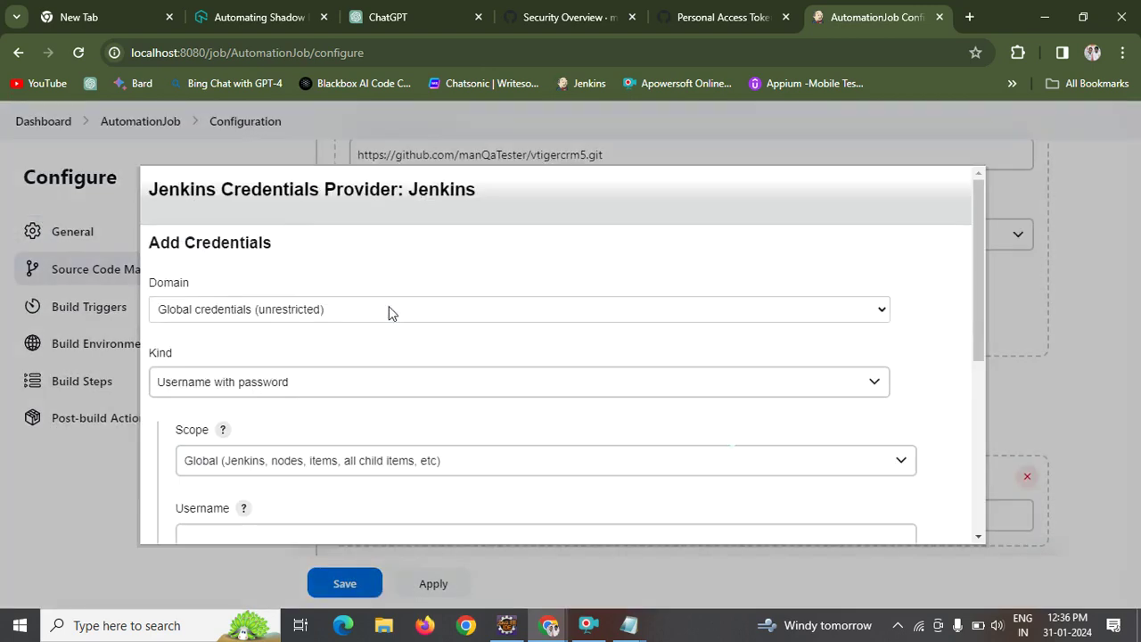
left_click(315, 311)
left_click(238, 375)
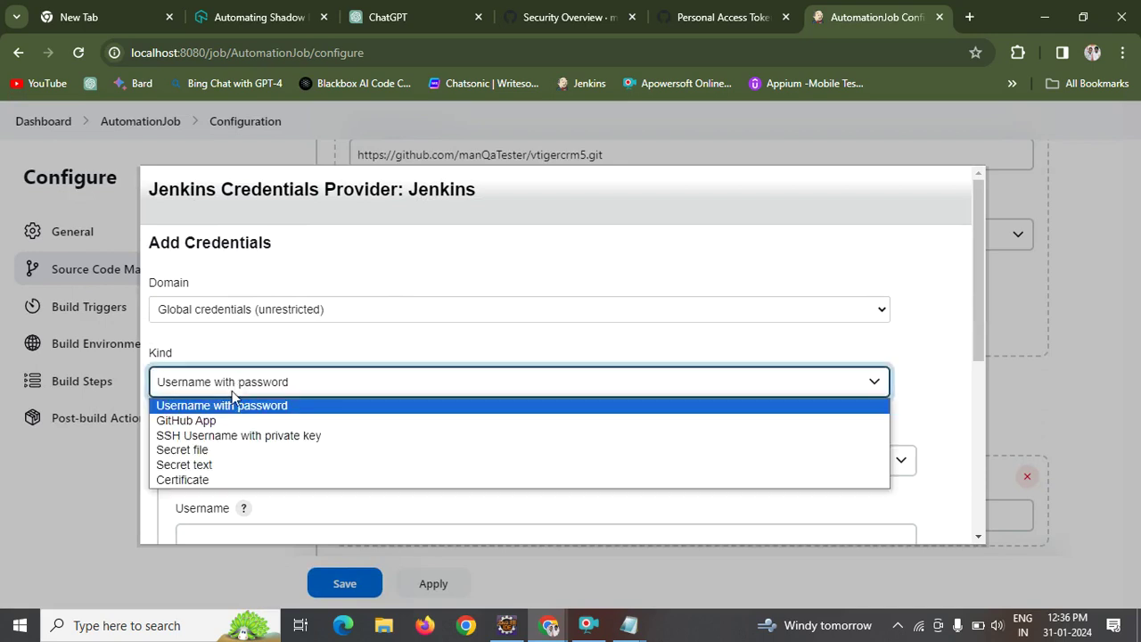
left_click(207, 451)
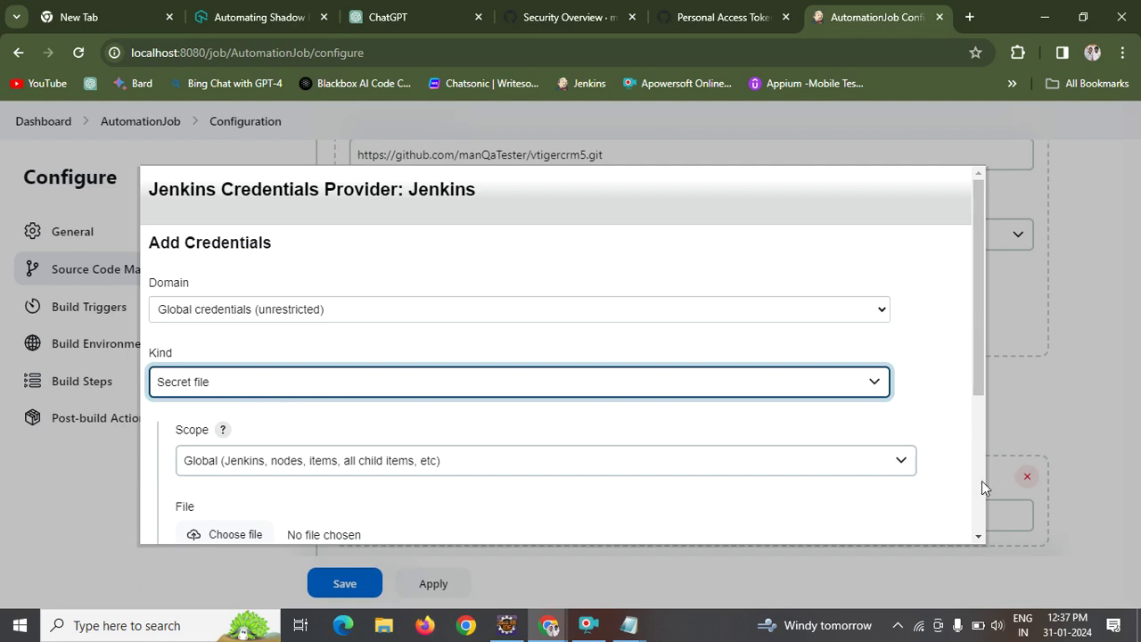
Fill the credential ID with the suggested GitHub username.
scroll(982, 480, "down", 3)
left_click(221, 386)
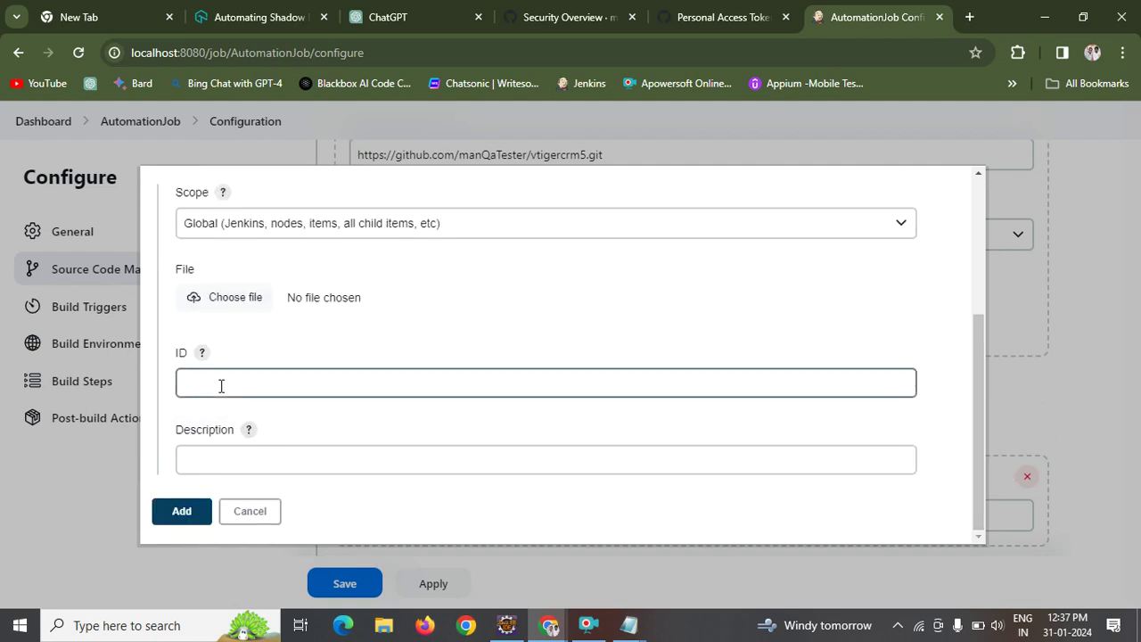
type("manQ")
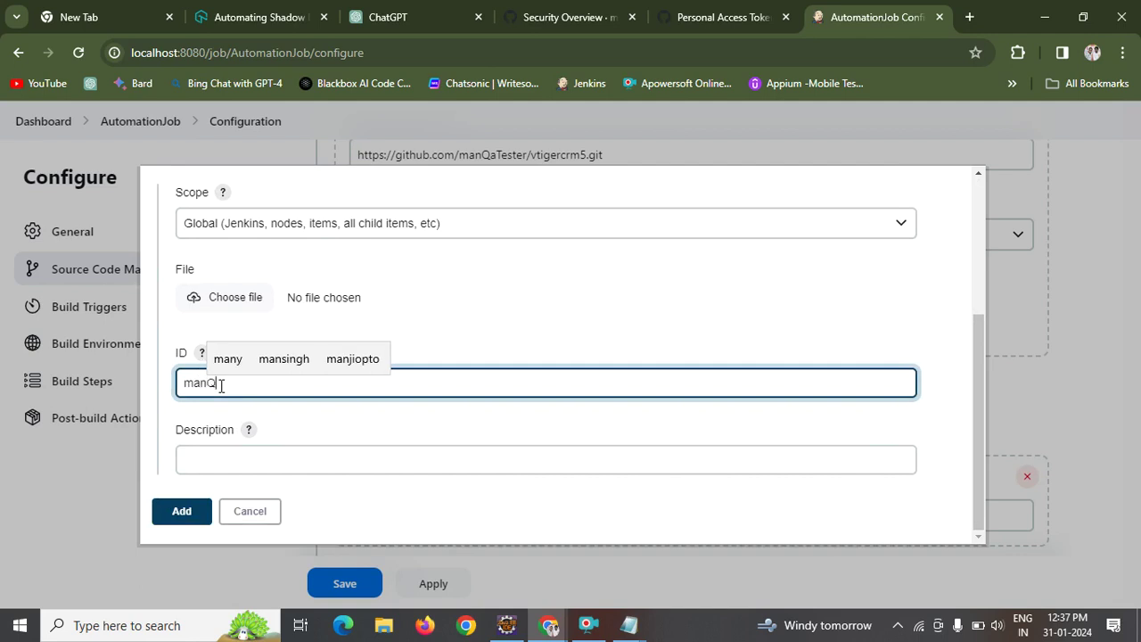
type("A")
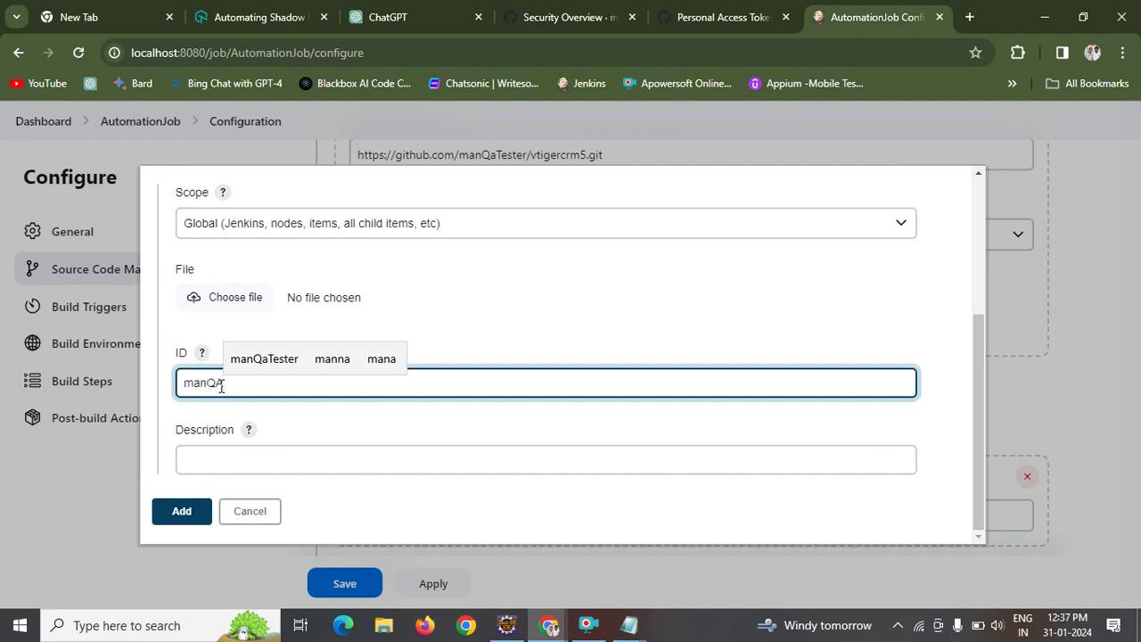
left_click(263, 357)
left_click(272, 387)
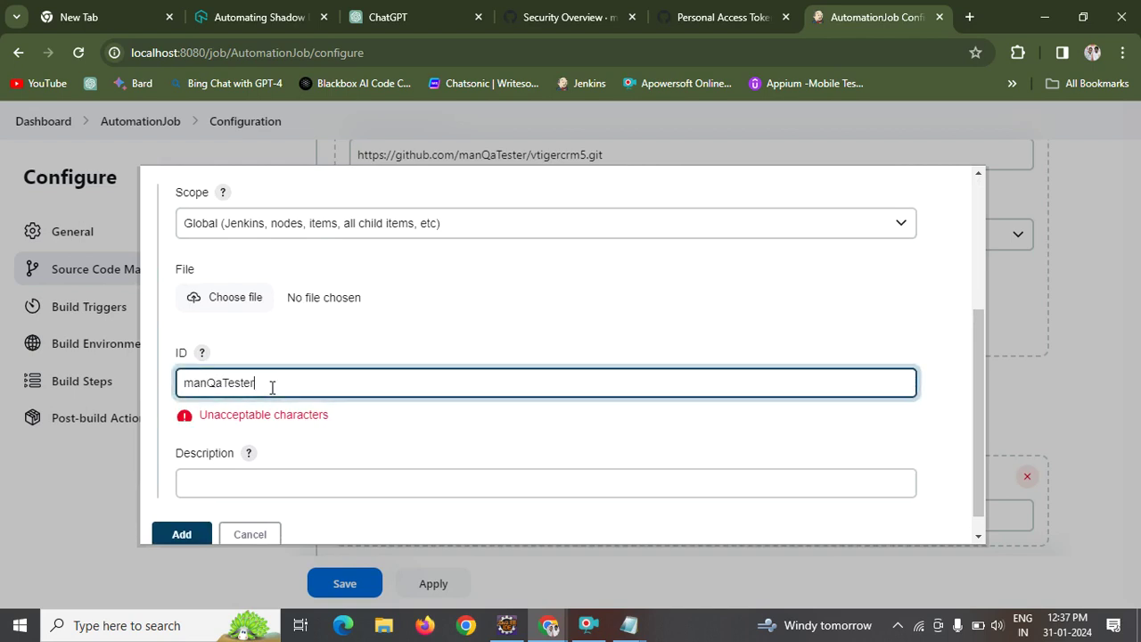
left_click(468, 271)
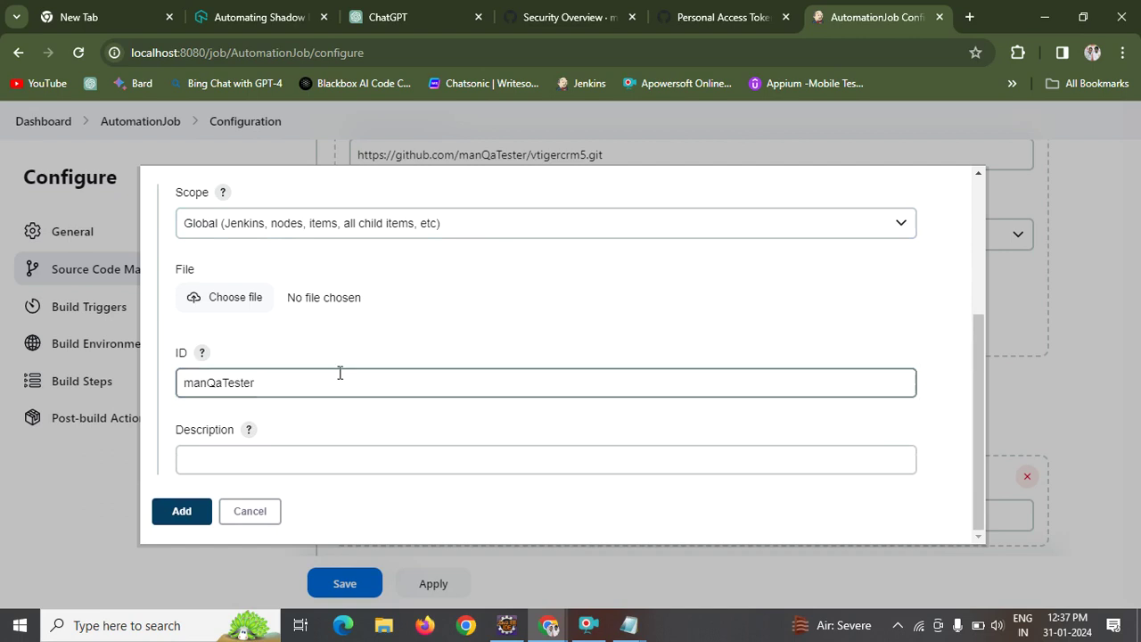
left_click_drag(982, 336, 963, 397)
left_click_drag(946, 342, 921, 244)
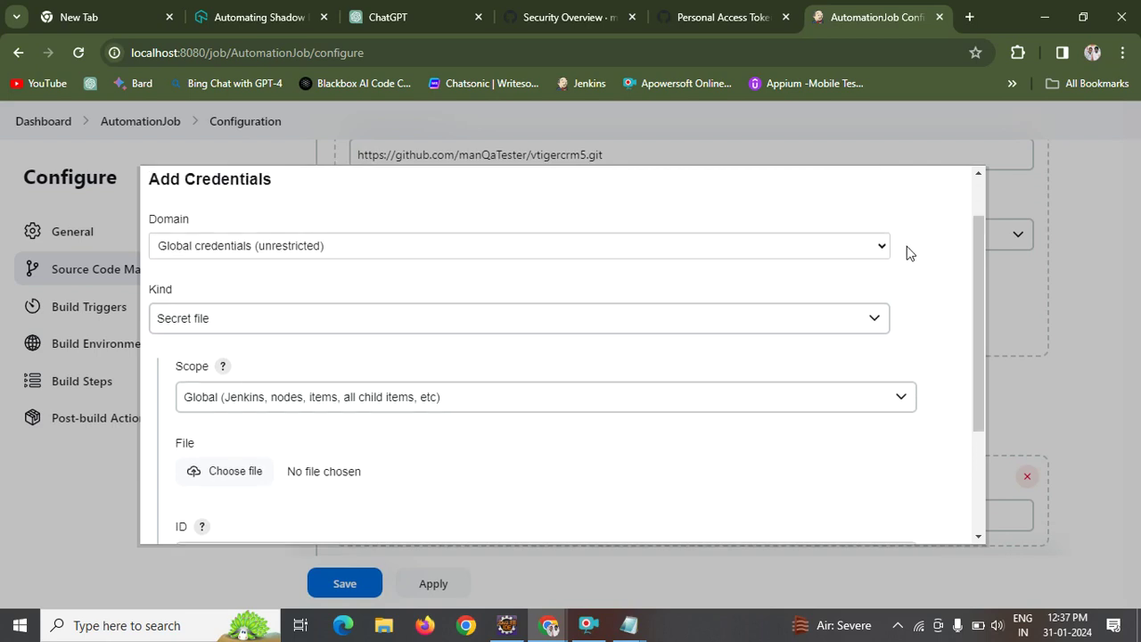
Add a global Secret text credential with the GitHub username as ID and the pasted token as secret.
left_click(600, 318)
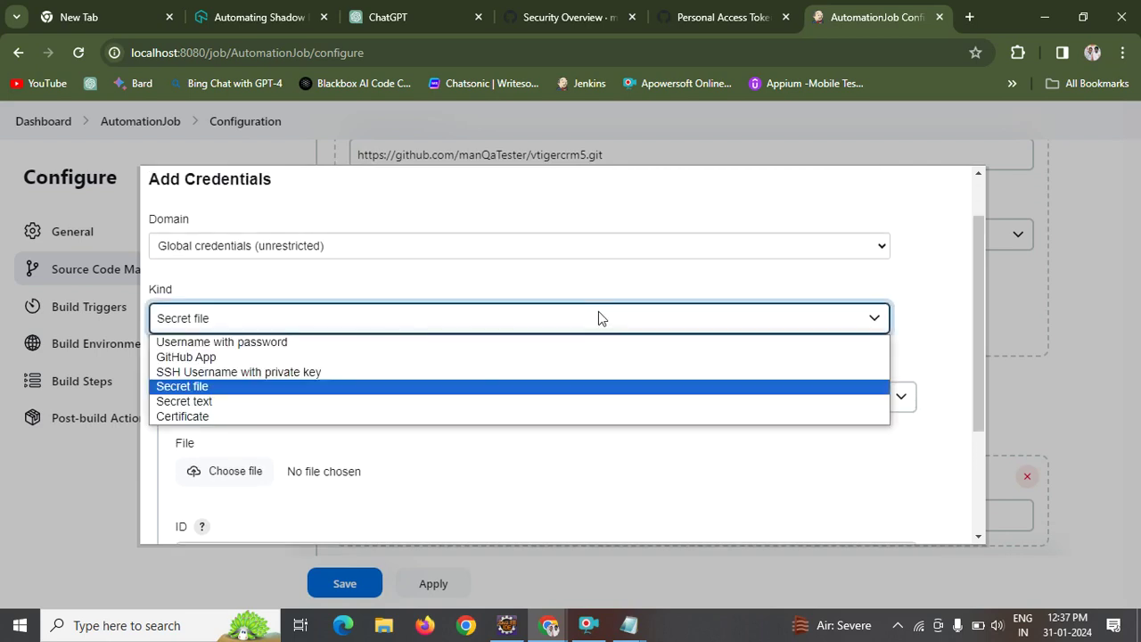
left_click(370, 403)
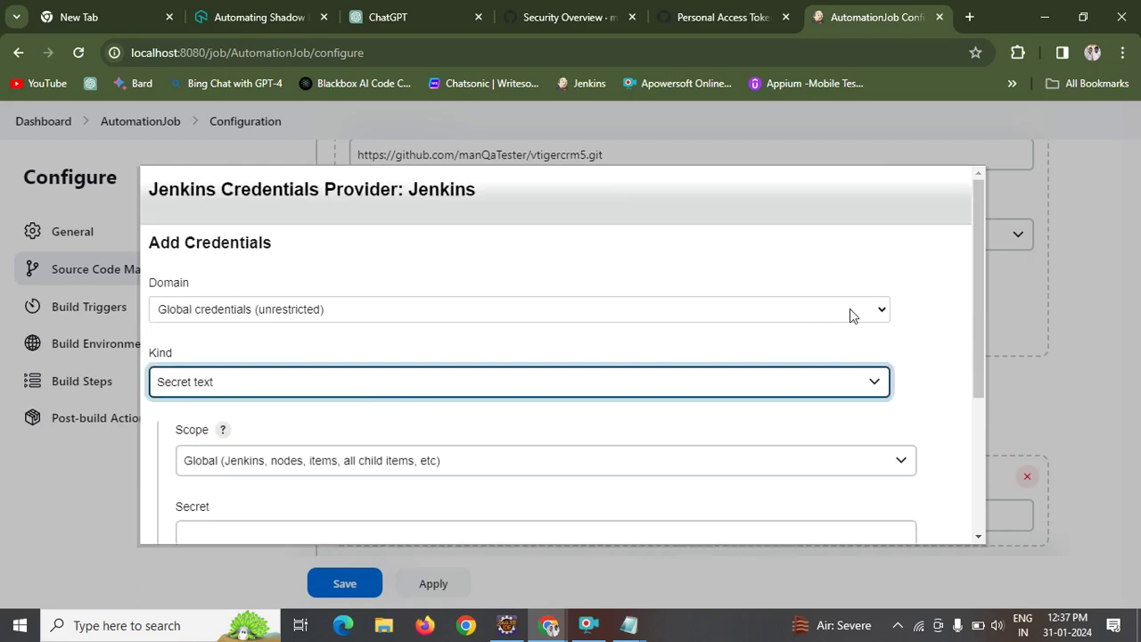
left_click(982, 449)
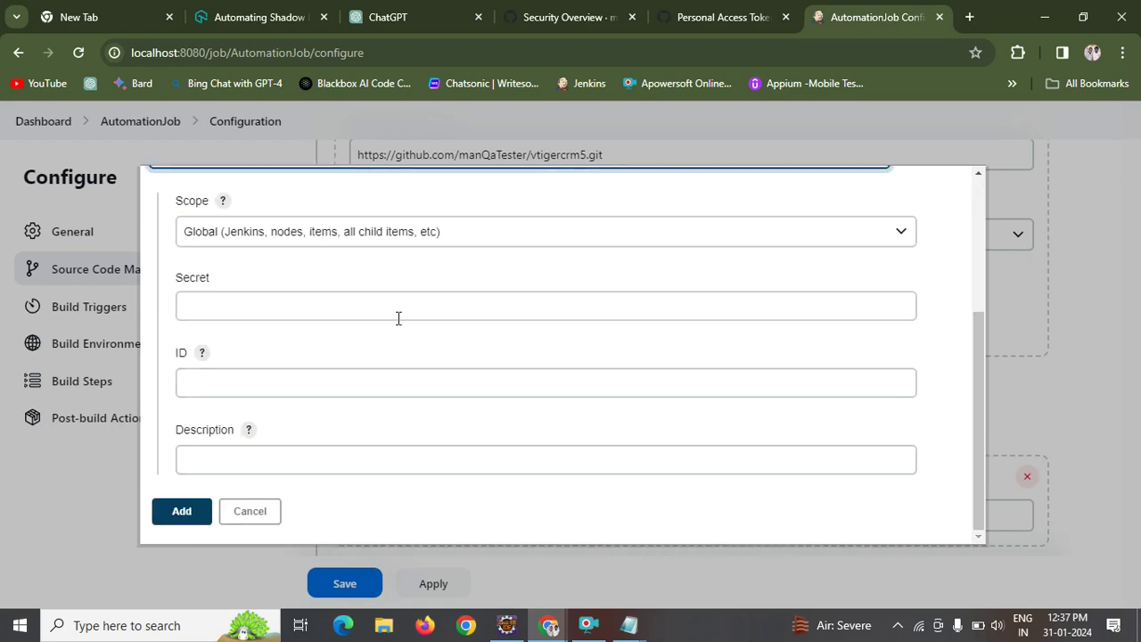
left_click(275, 375)
type("ma ")
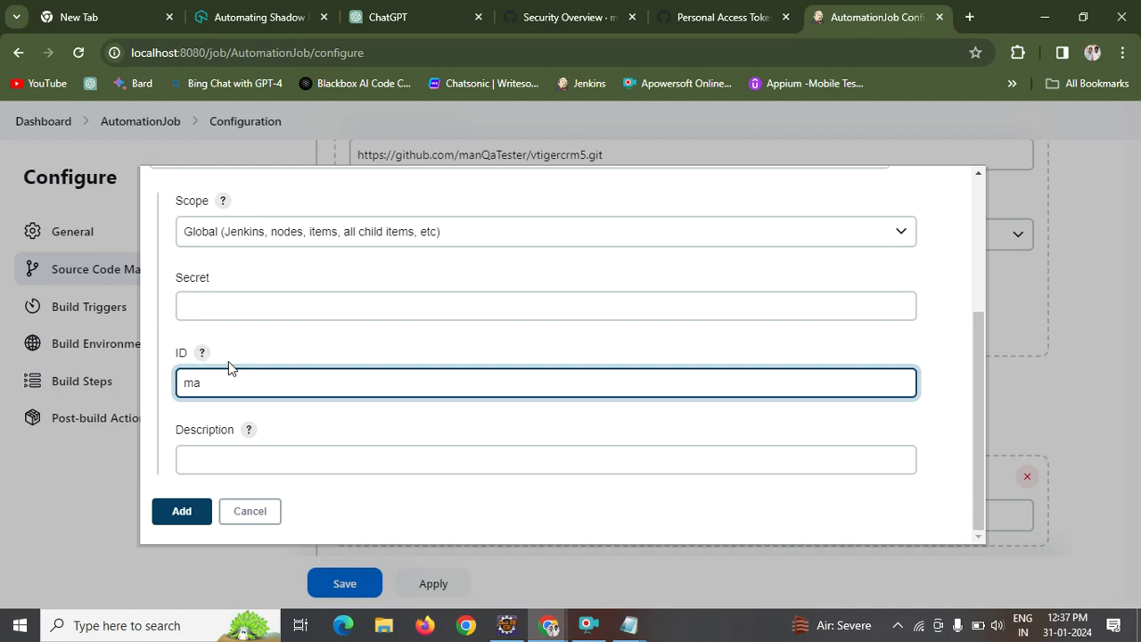
type("nqa")
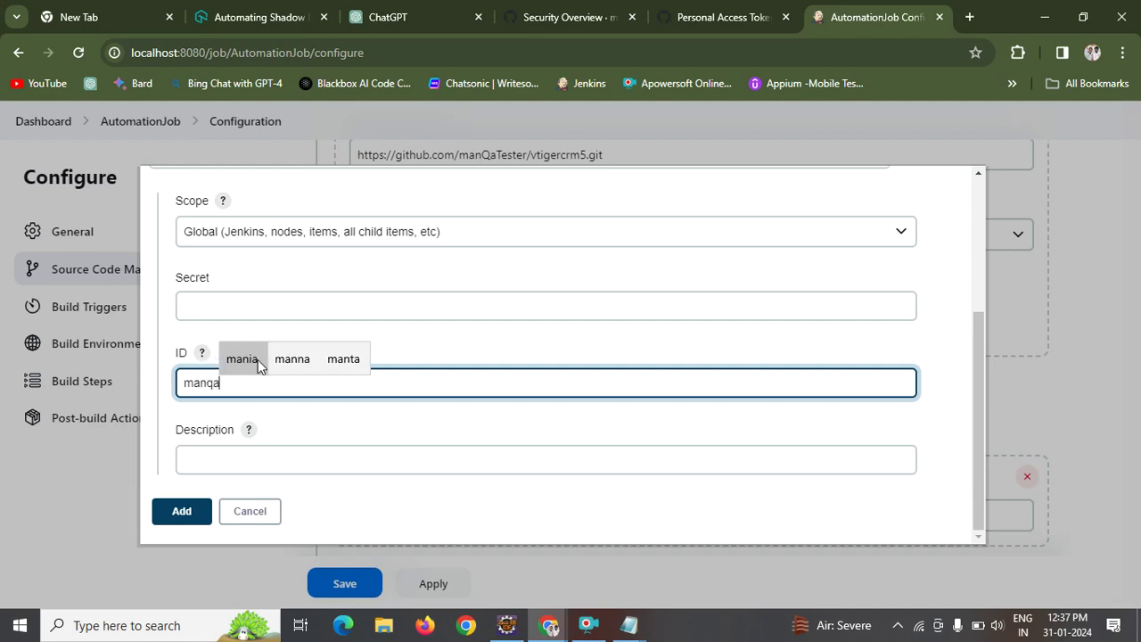
type("tes")
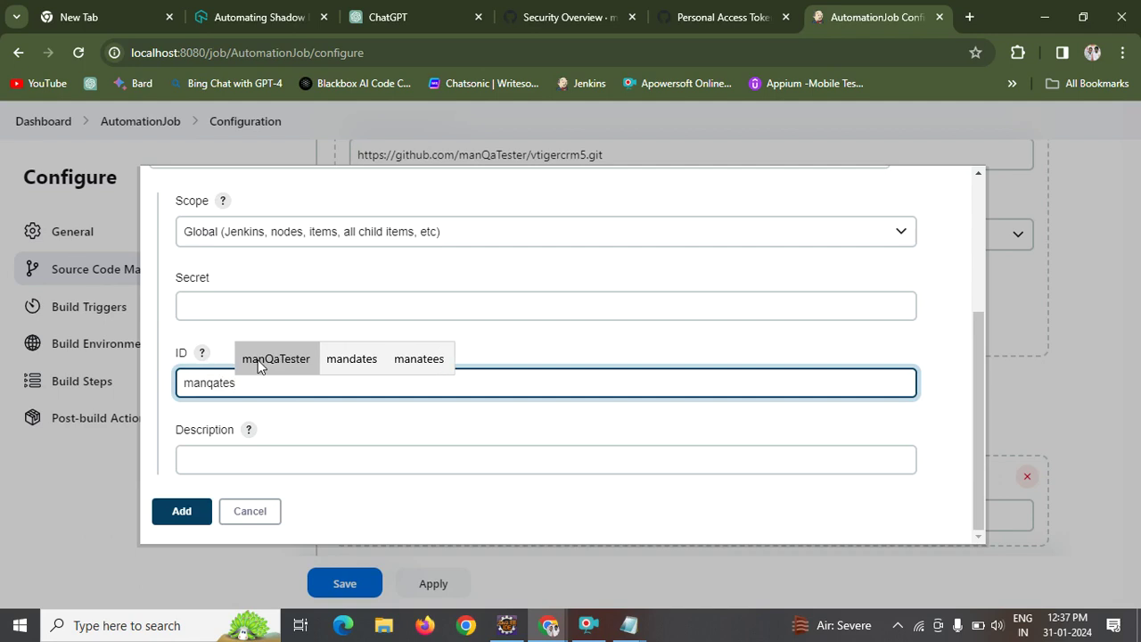
left_click(258, 359)
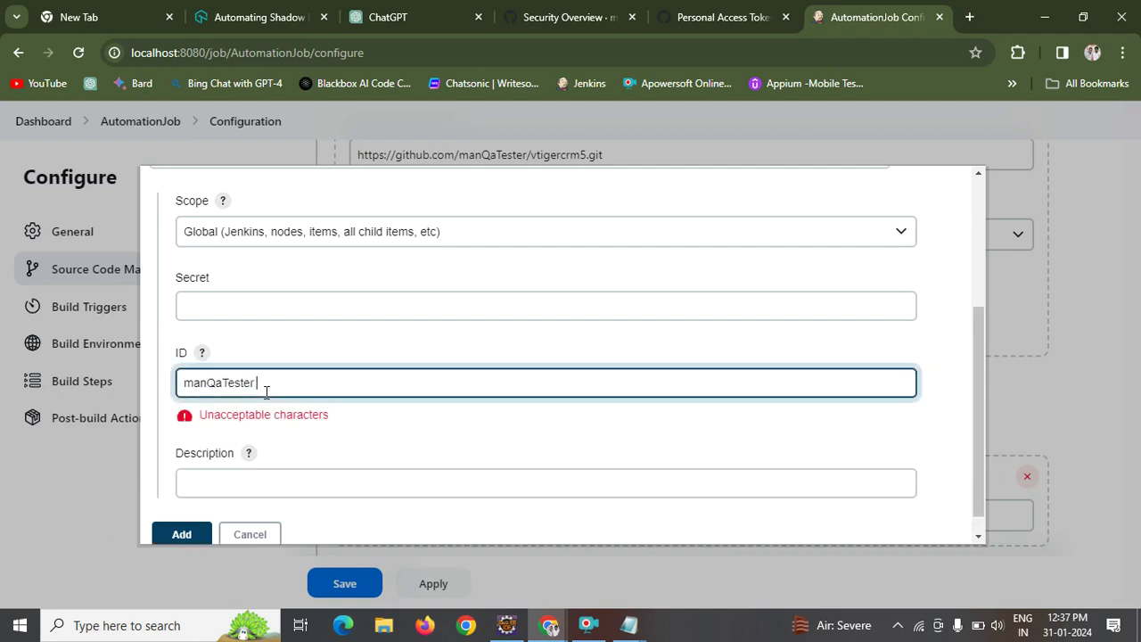
left_click(253, 311)
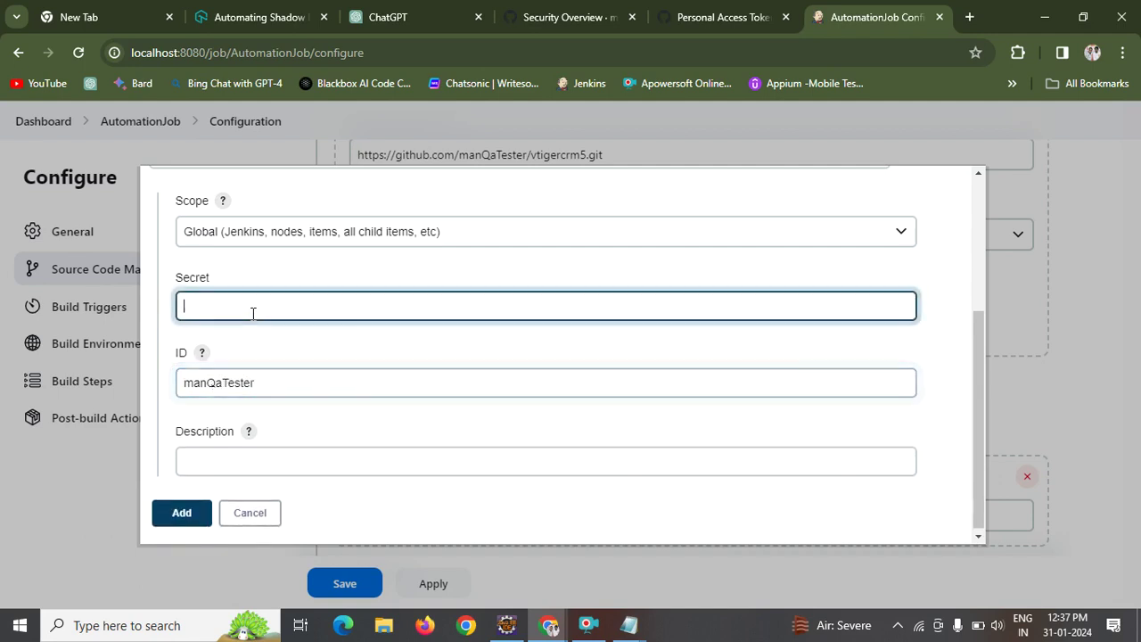
key("ctrl+v")
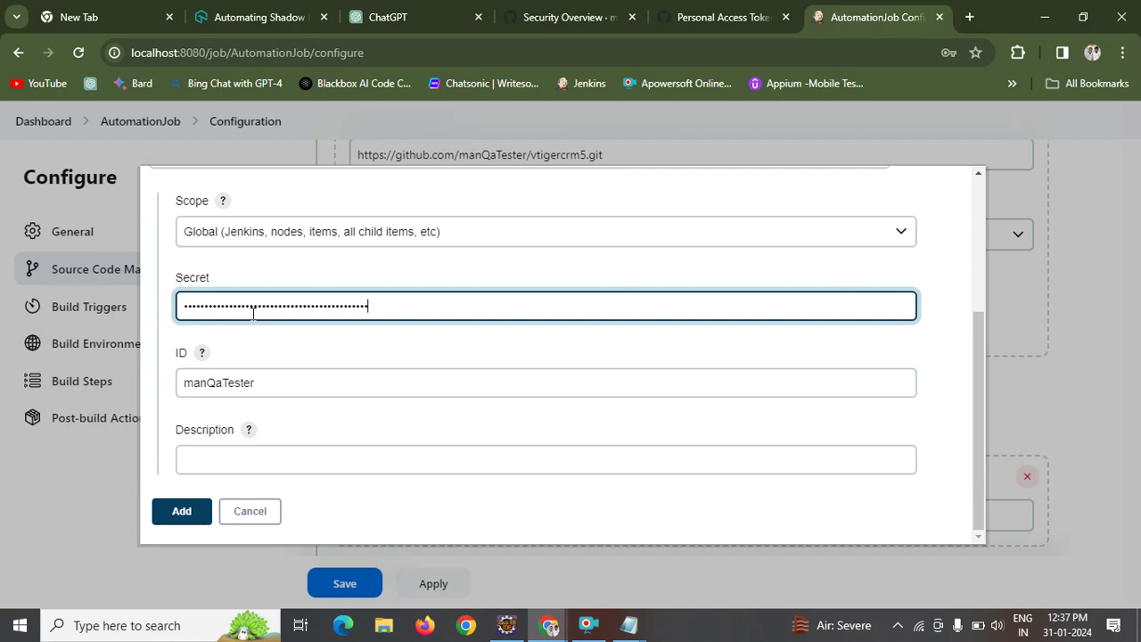
left_click(183, 513)
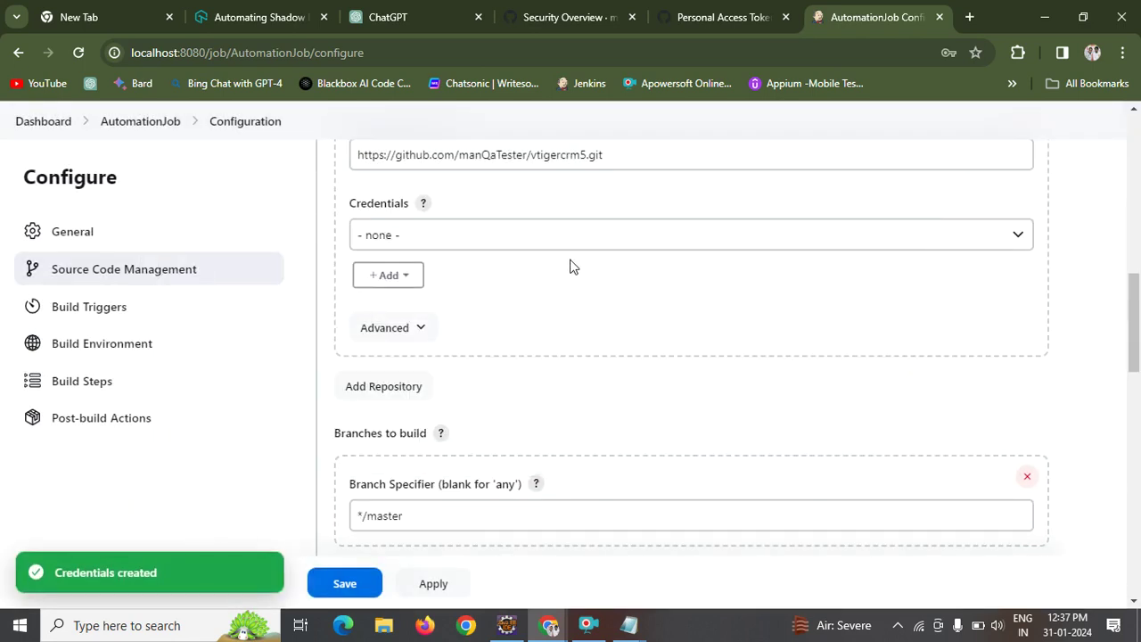
Check the repository's available credentials, then cancel the page reload to keep the edits.
left_click(520, 235)
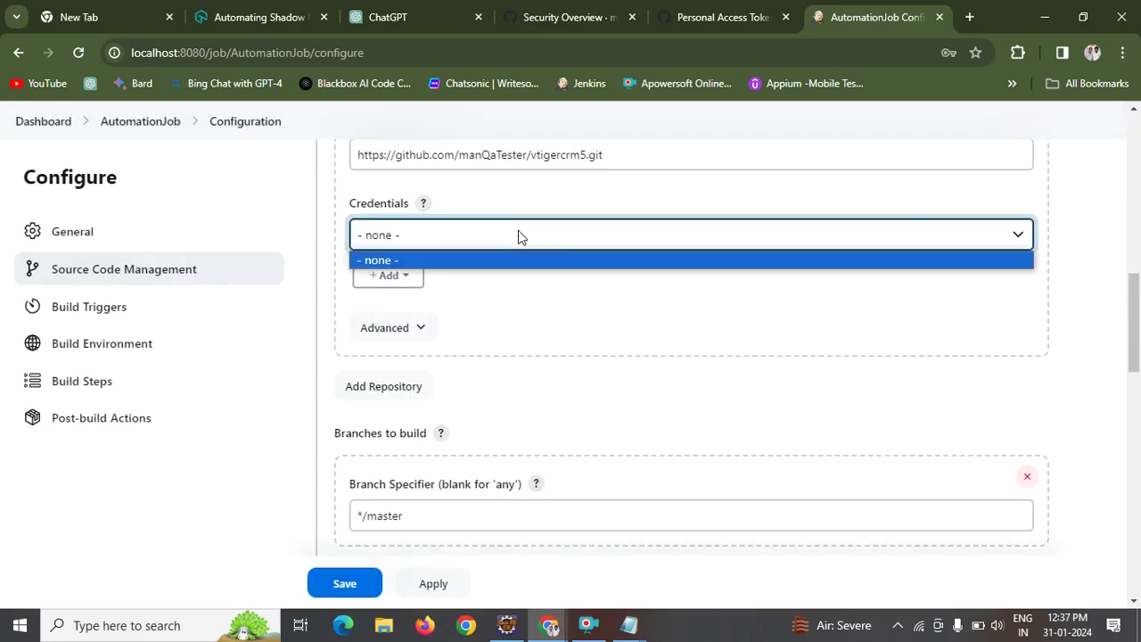
left_click(512, 301)
left_click(398, 281)
left_click(548, 282)
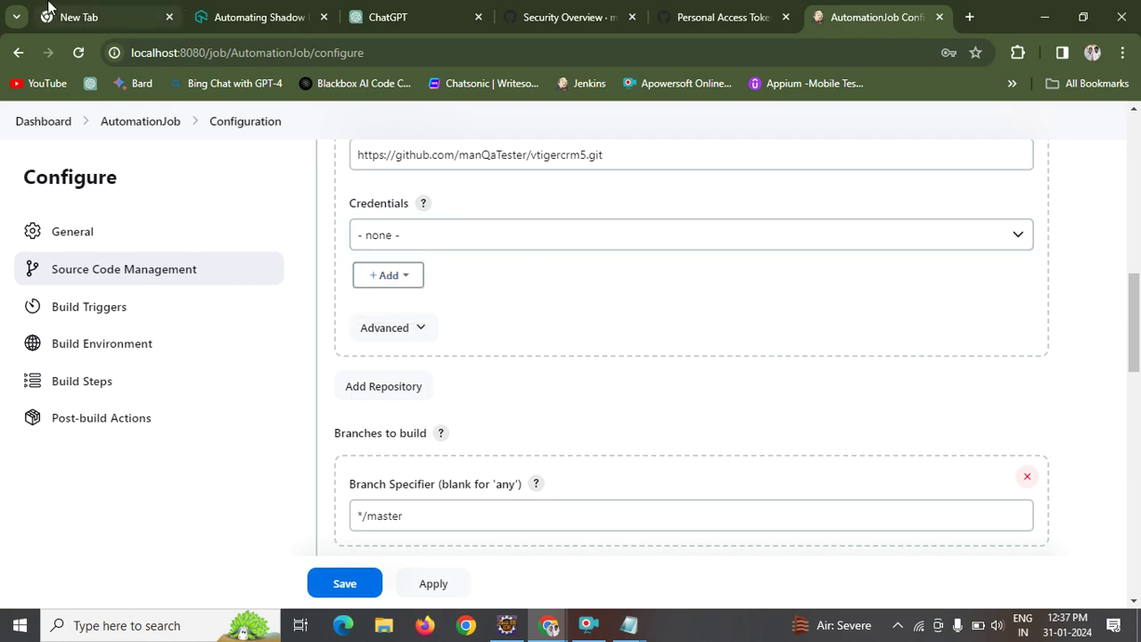
left_click(78, 54)
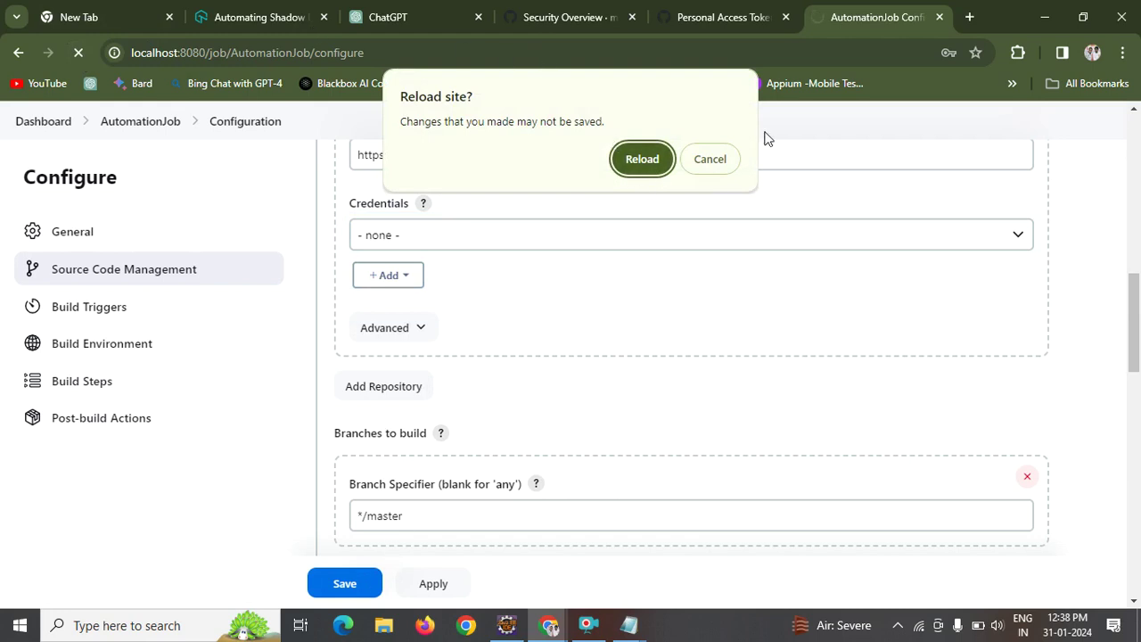
left_click(716, 162)
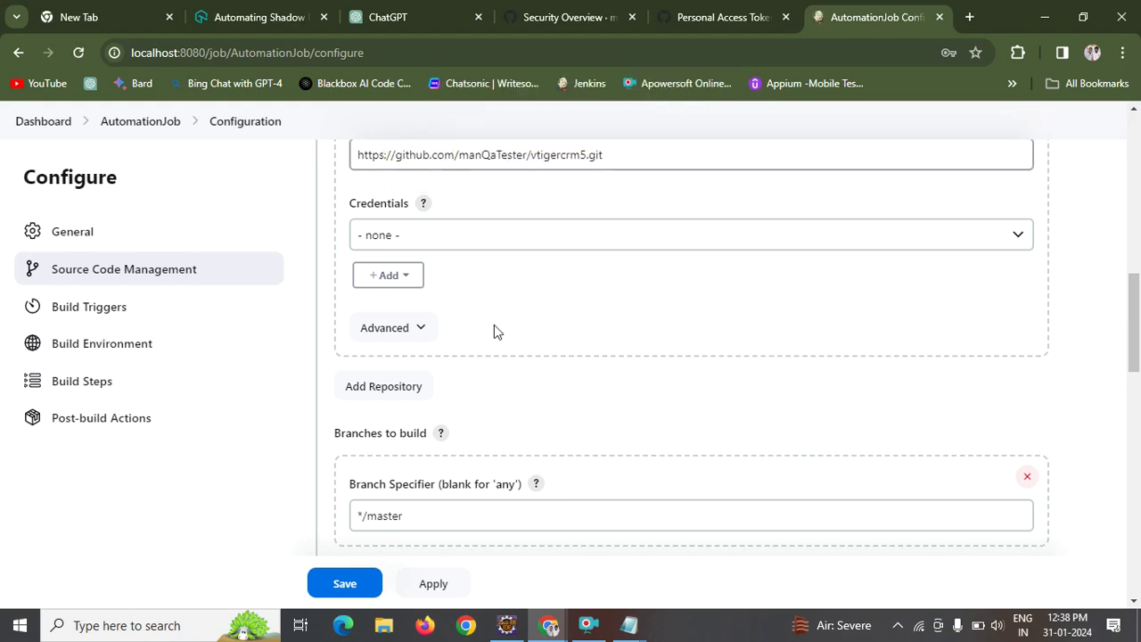
Save AutomationJob's configuration and reopen its Configure page, declining Chrome's password prompt.
left_click(328, 574)
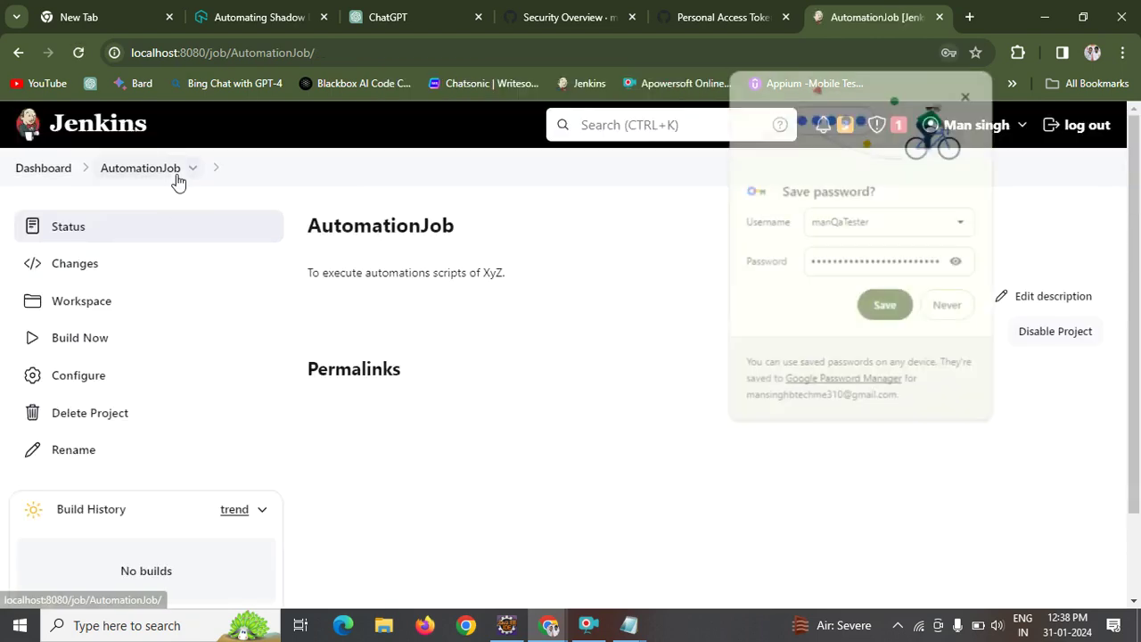
left_click(78, 52)
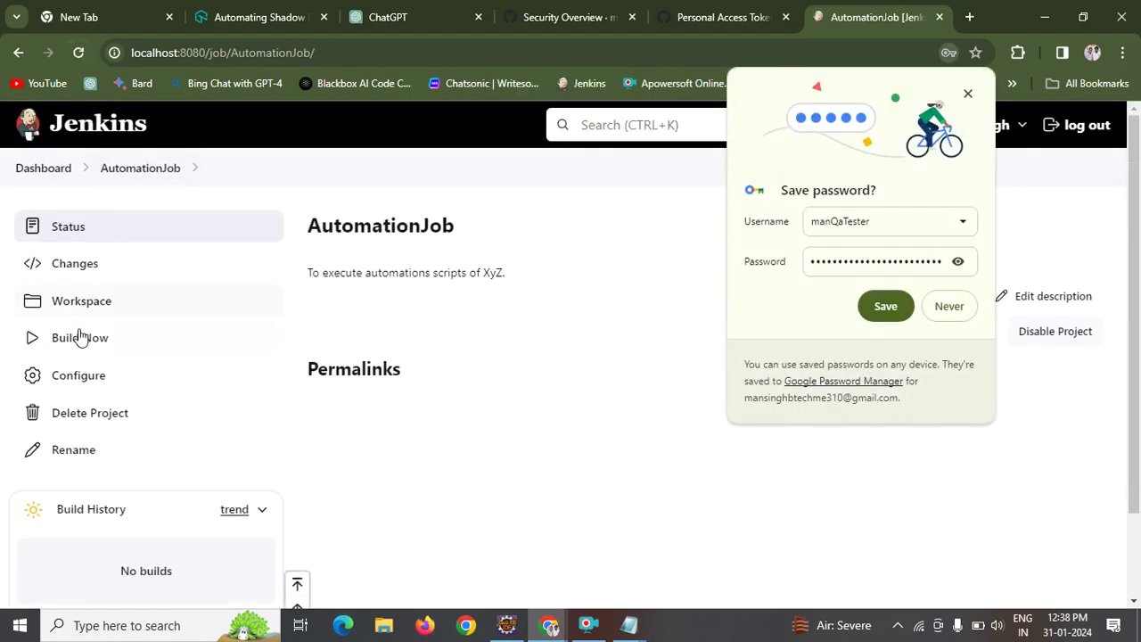
left_click(84, 374)
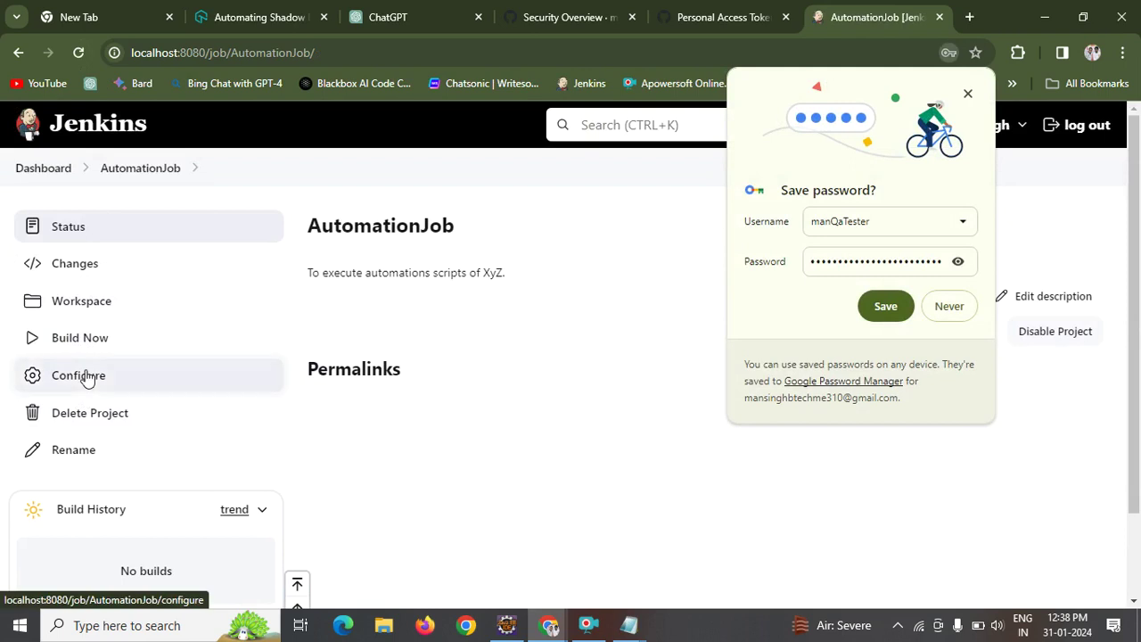
left_click(948, 307)
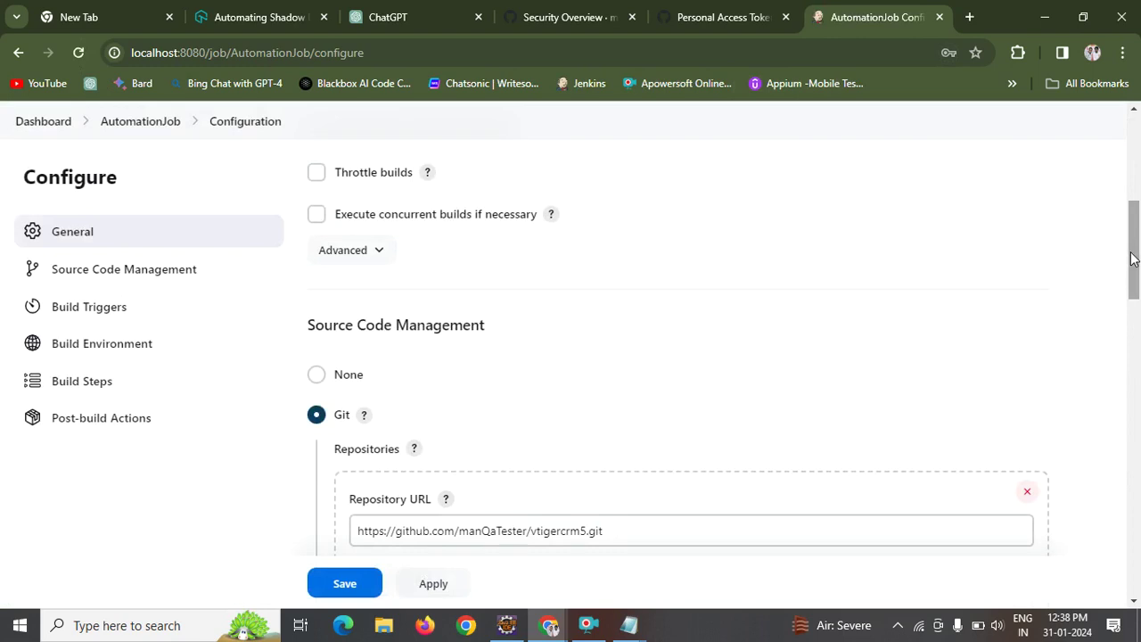
Expand the Git repository's Advanced options and show the + Add credential providers, Credentials still none.
left_click(1137, 346)
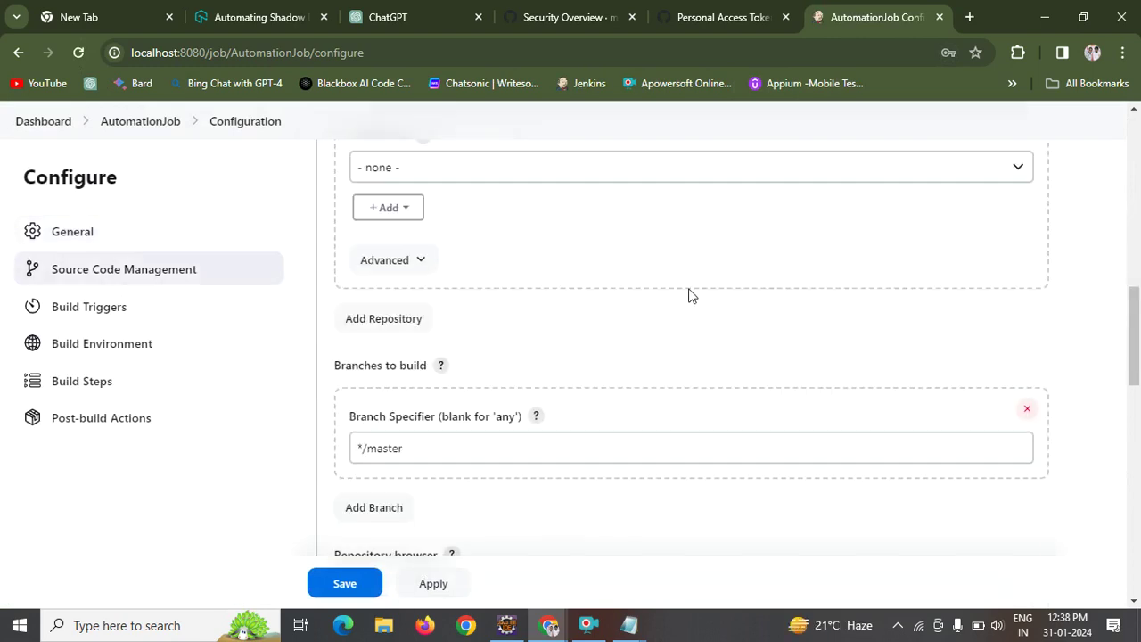
left_click(629, 166)
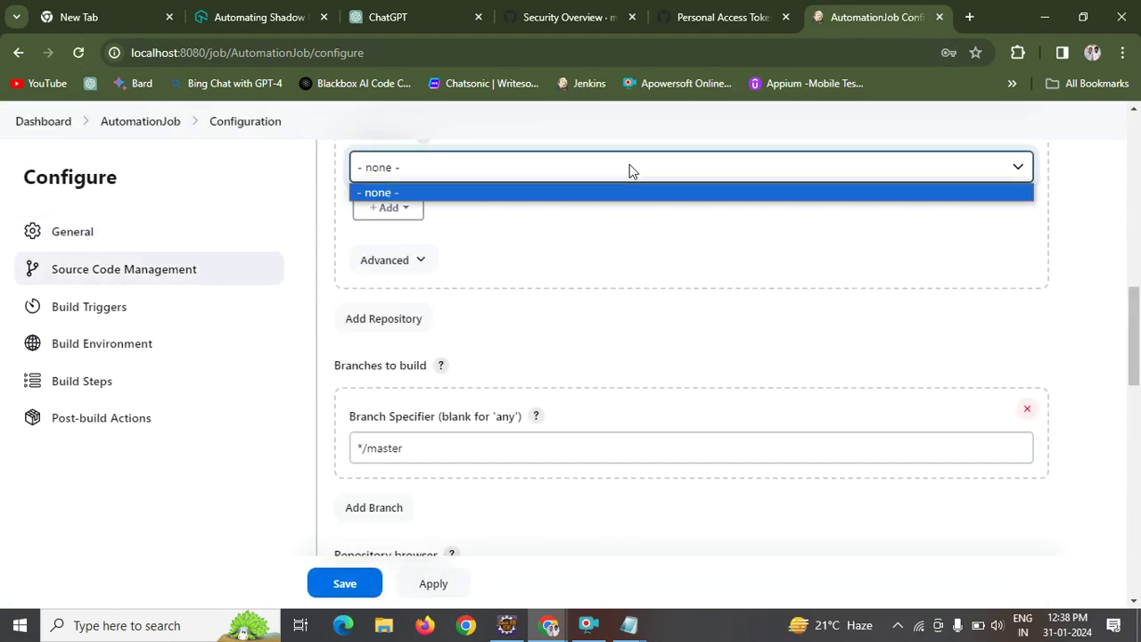
left_click(561, 231)
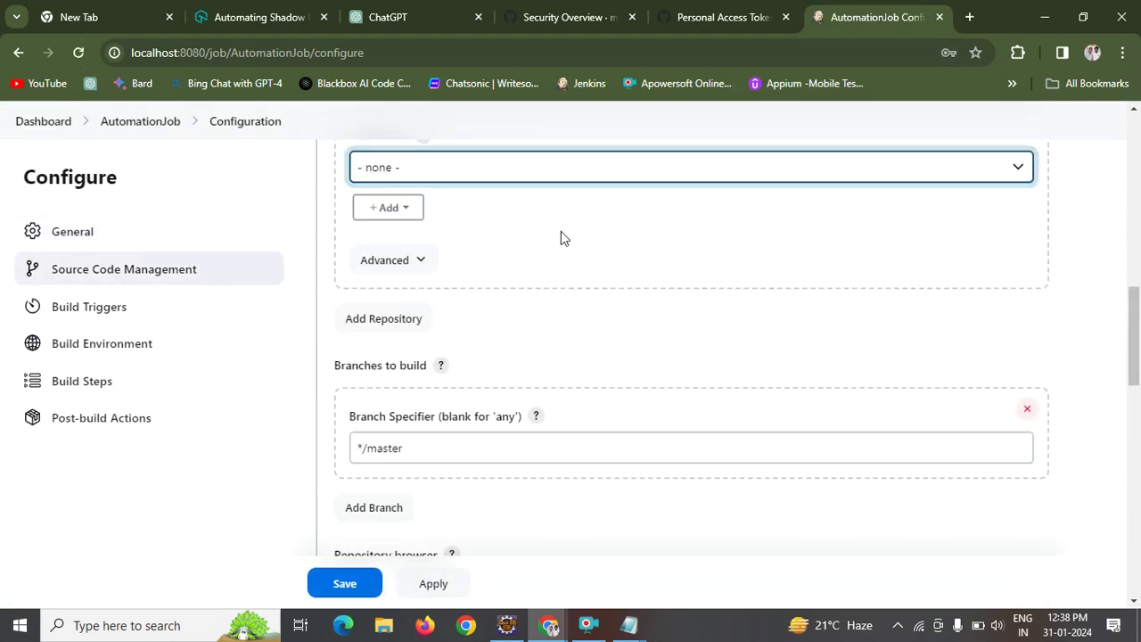
left_click(424, 261)
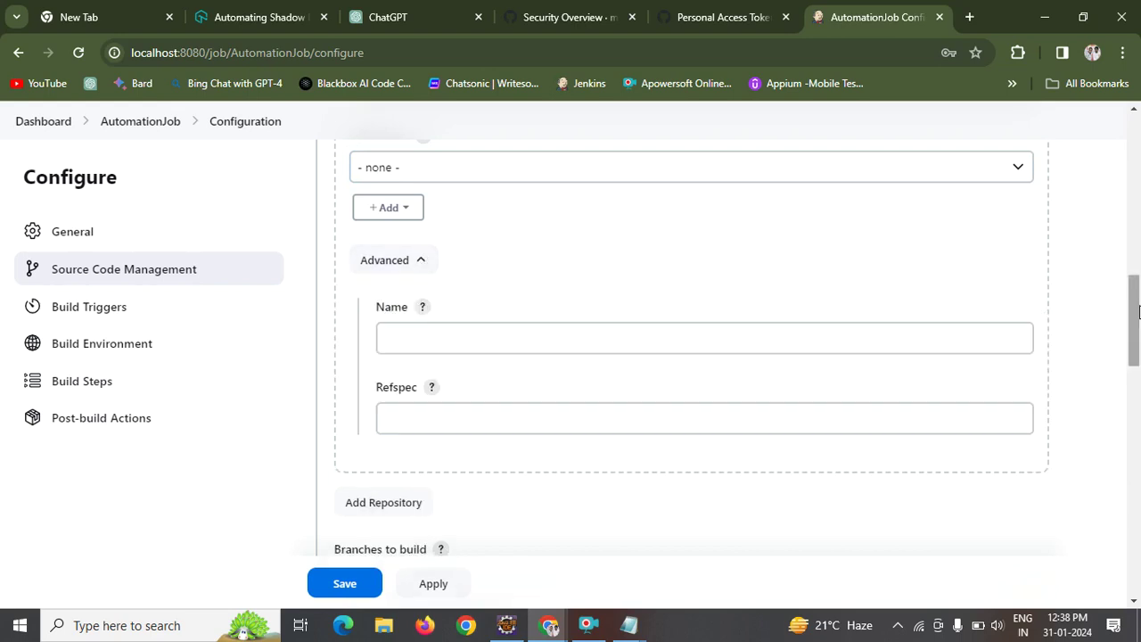
left_click_drag(1136, 314, 1129, 272)
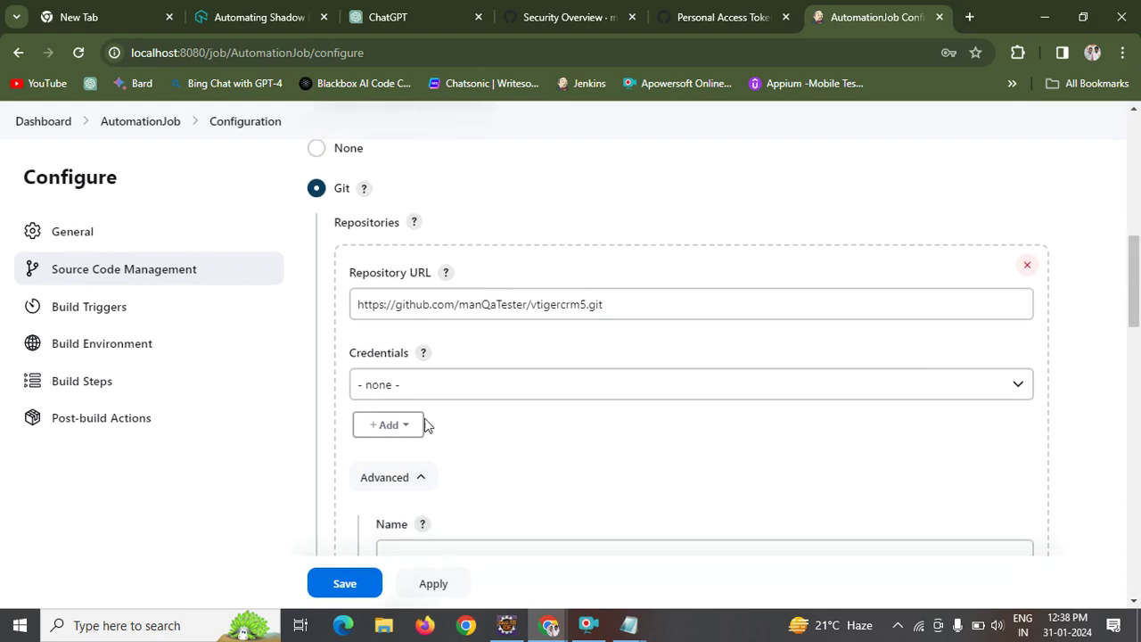
left_click(386, 390)
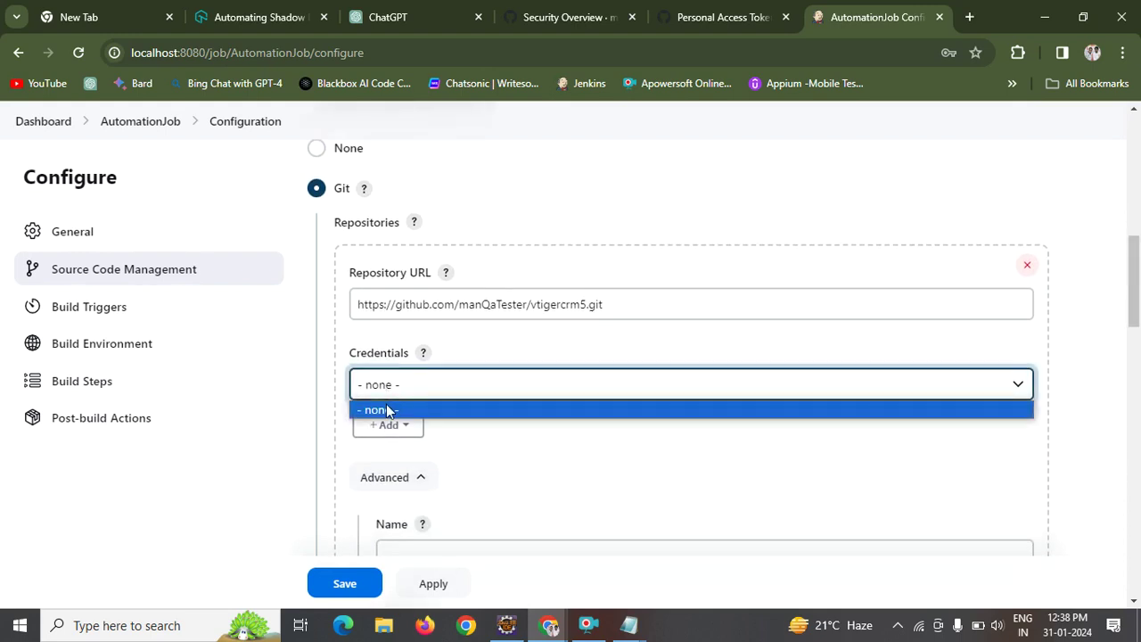
left_click(413, 431)
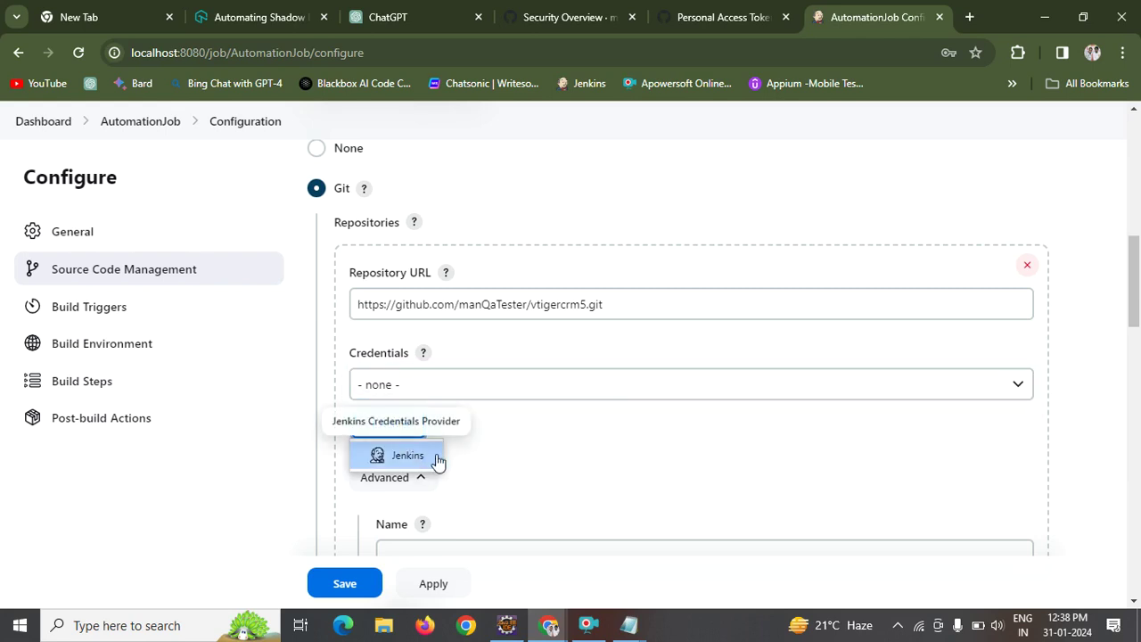
left_click(408, 456)
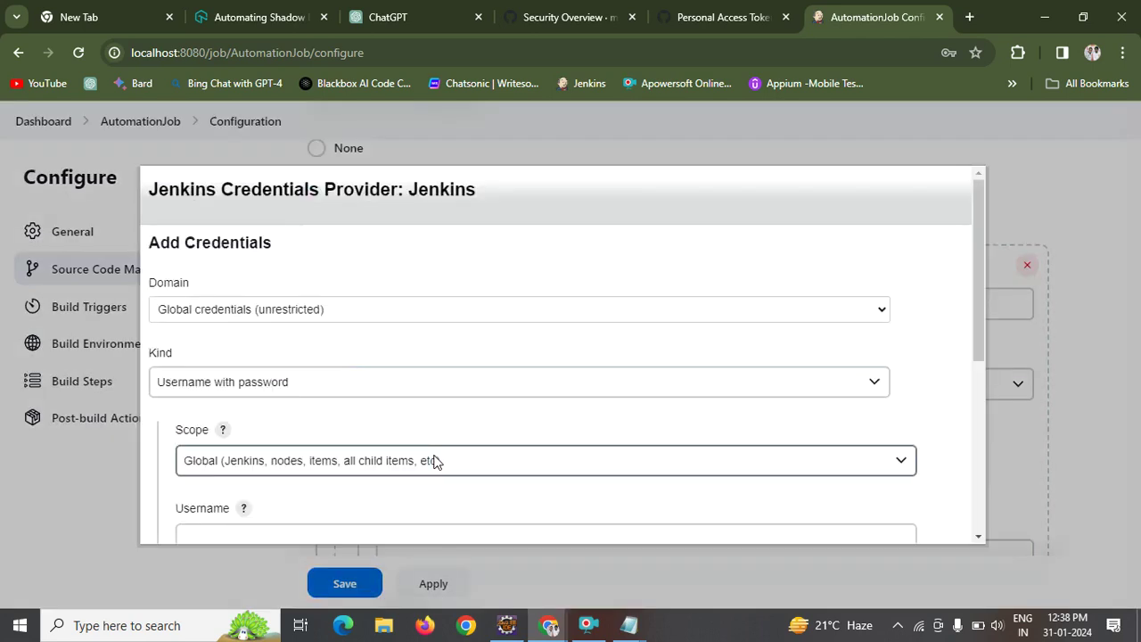
left_click(558, 314)
left_click(557, 314)
left_click(606, 375)
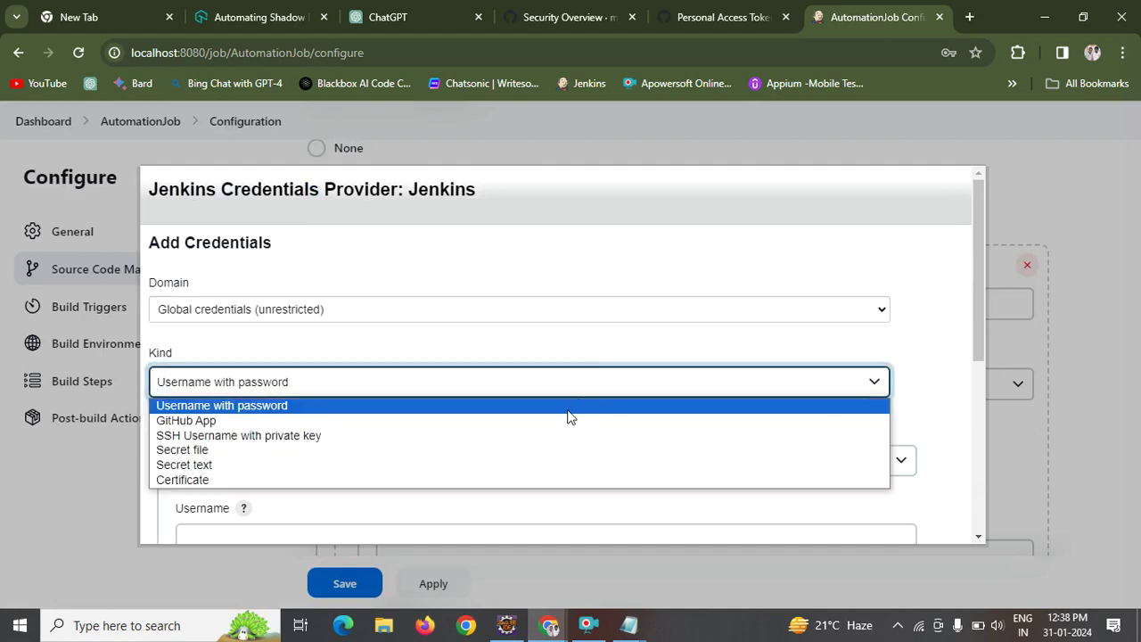
left_click(981, 480)
left_click_drag(982, 481, 919, 390)
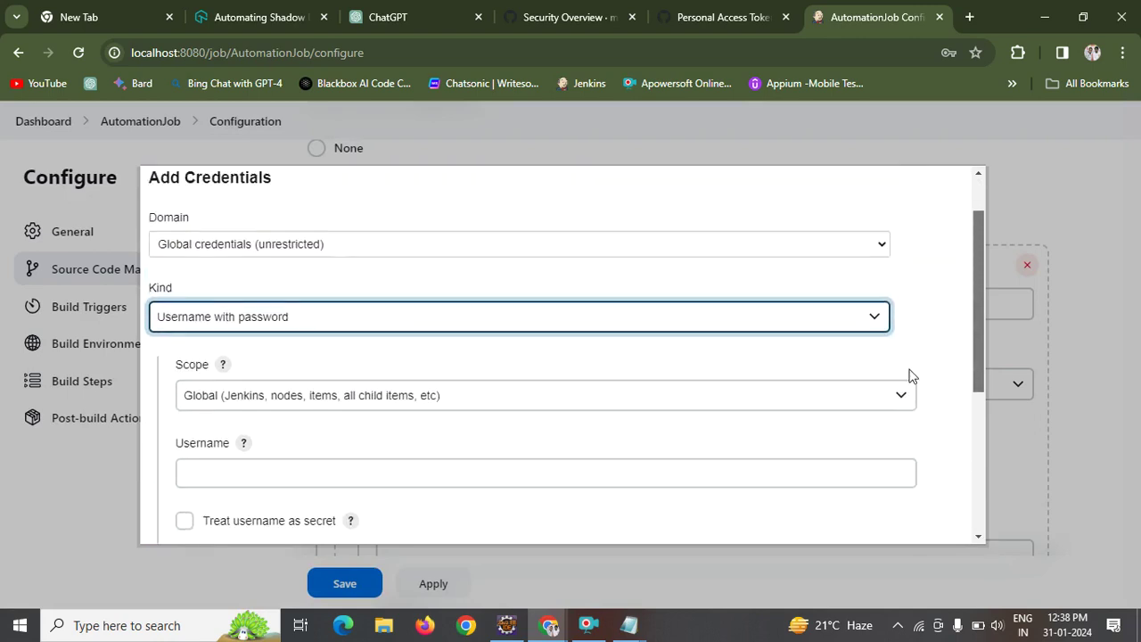
scroll(919, 391, "up", 1)
left_click(51, 454)
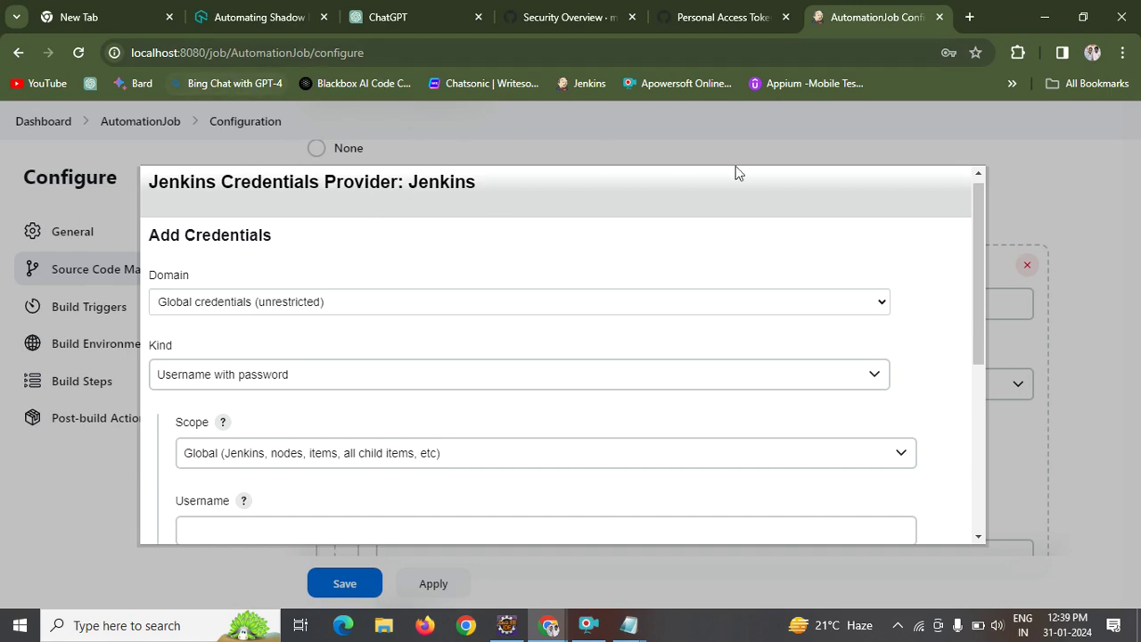
left_click(975, 500)
left_click(249, 527)
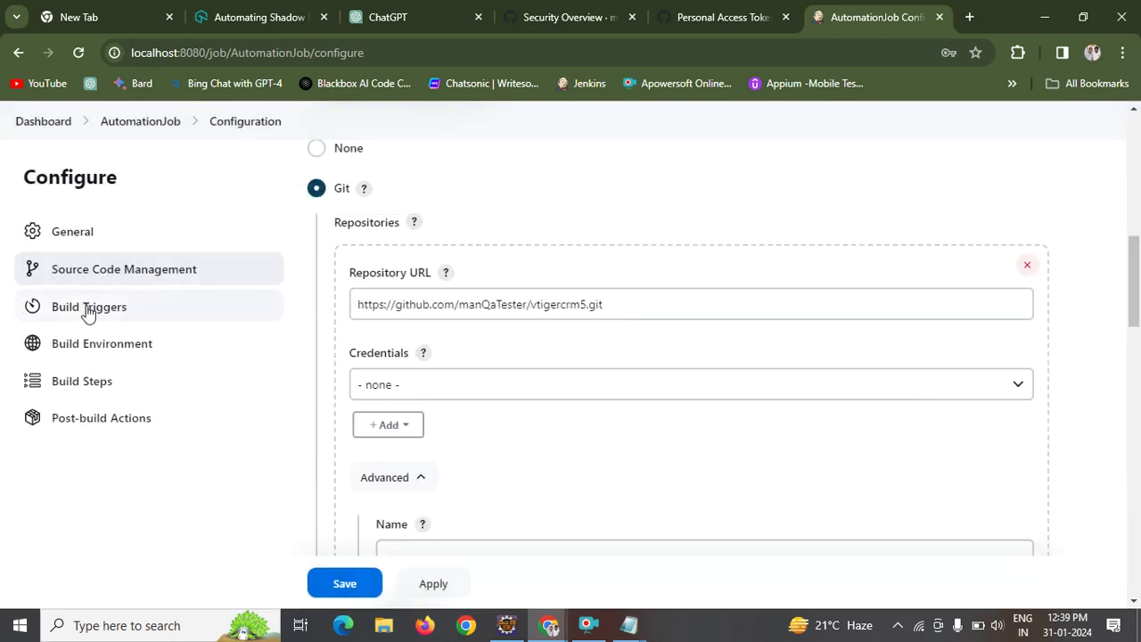
Discard AutomationJob's unsaved edits via Dashboard > Leave and open the jnks job's configuration.
left_click(55, 127)
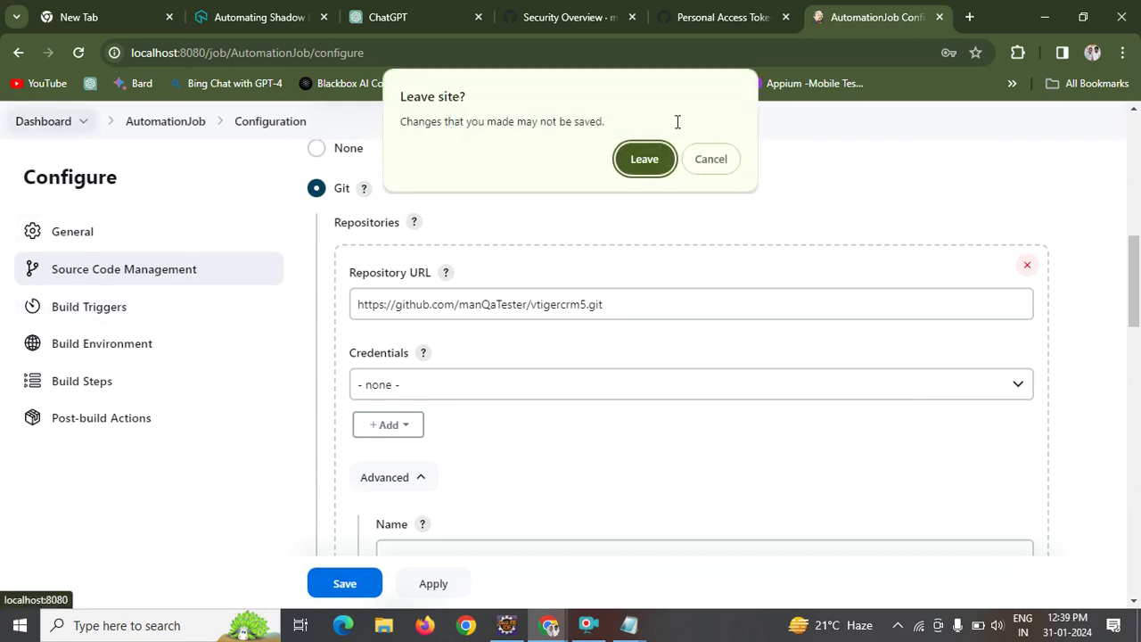
left_click(655, 156)
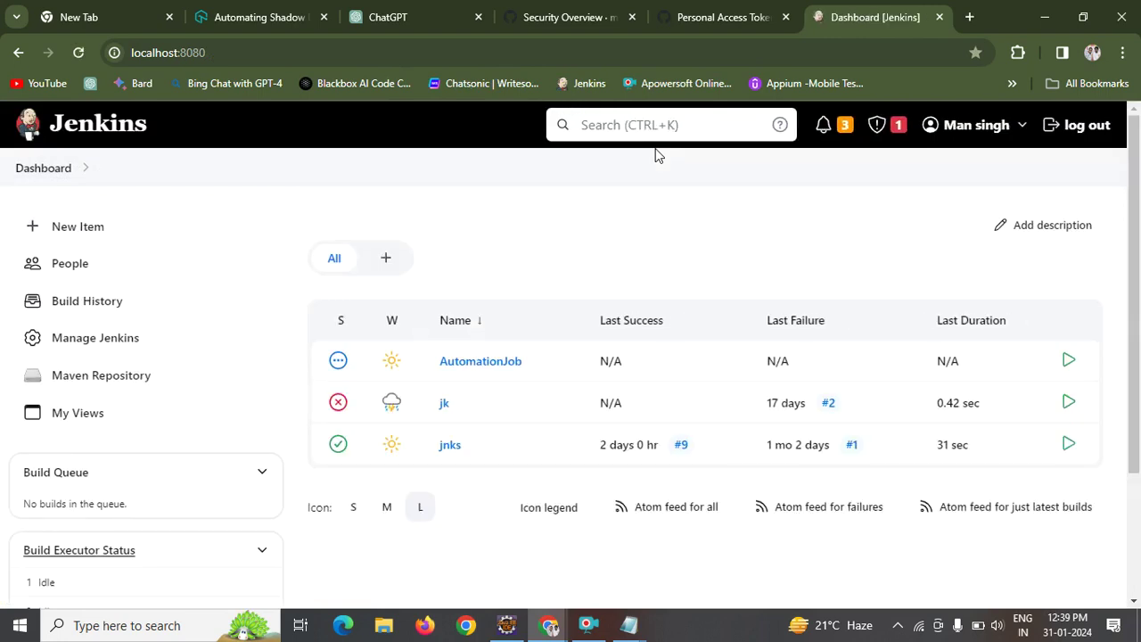
left_click(451, 448)
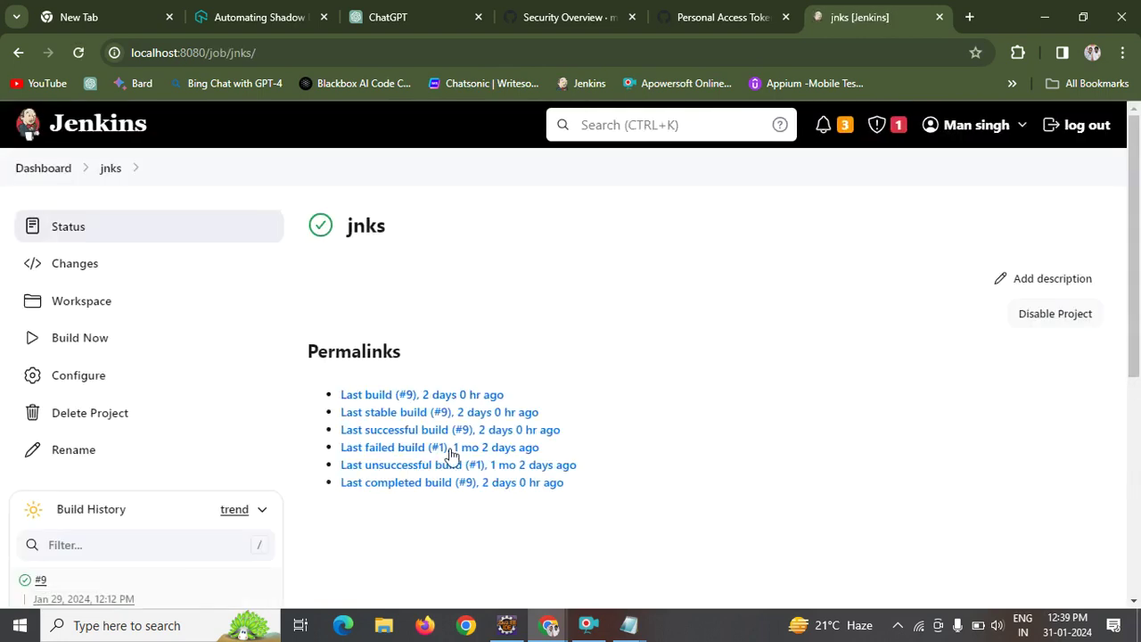
left_click(74, 381)
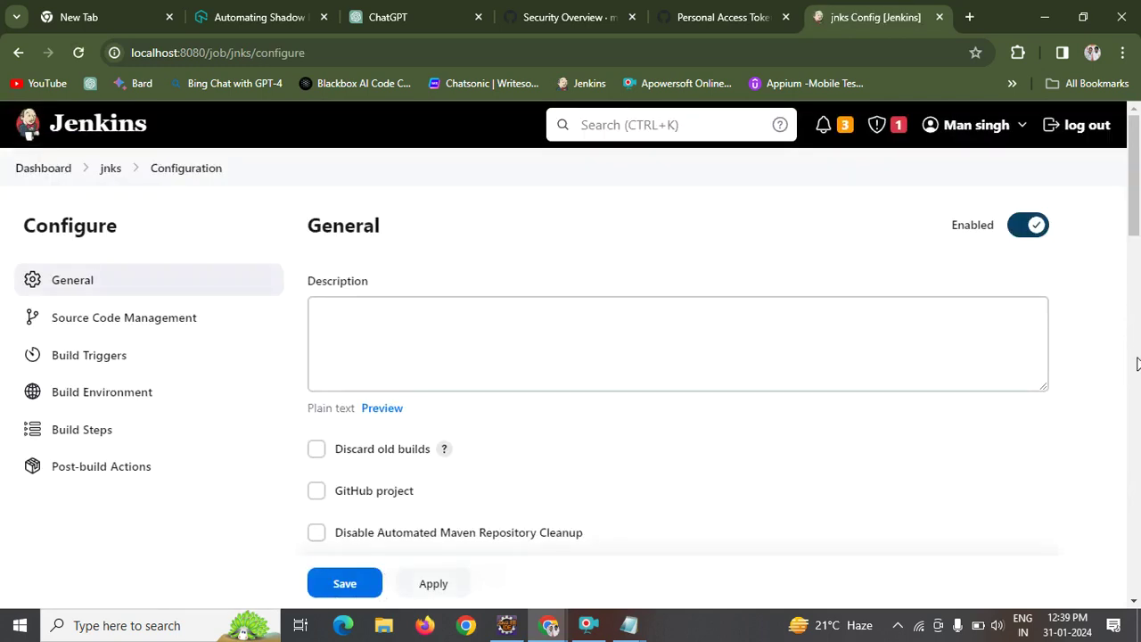
scroll(1137, 363, "down", 5)
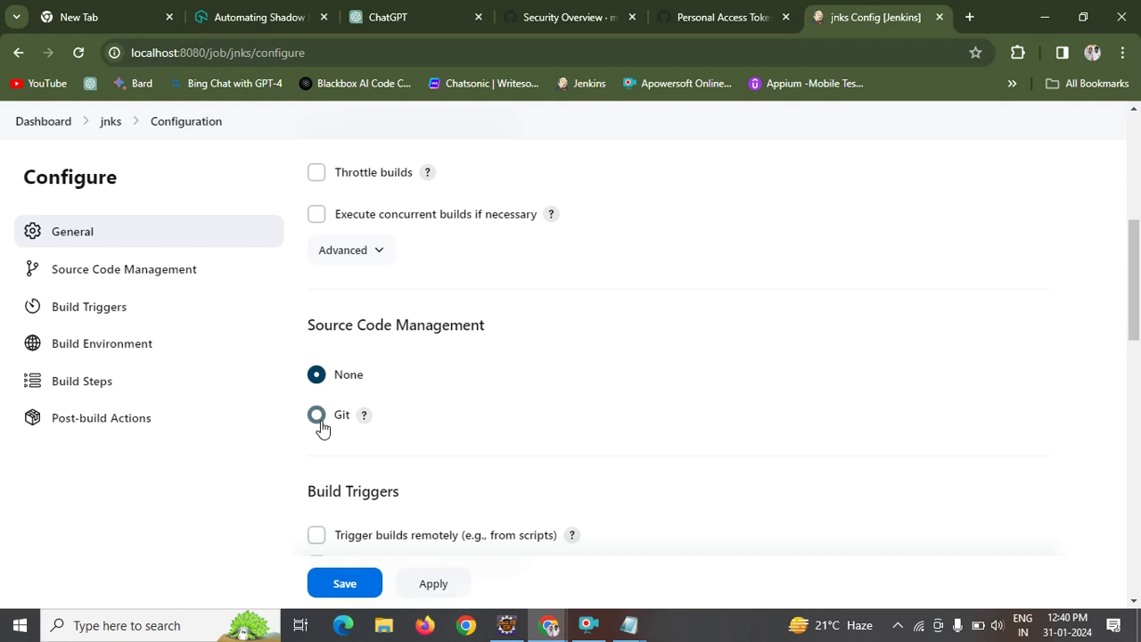
left_click_drag(1138, 242, 1139, 311)
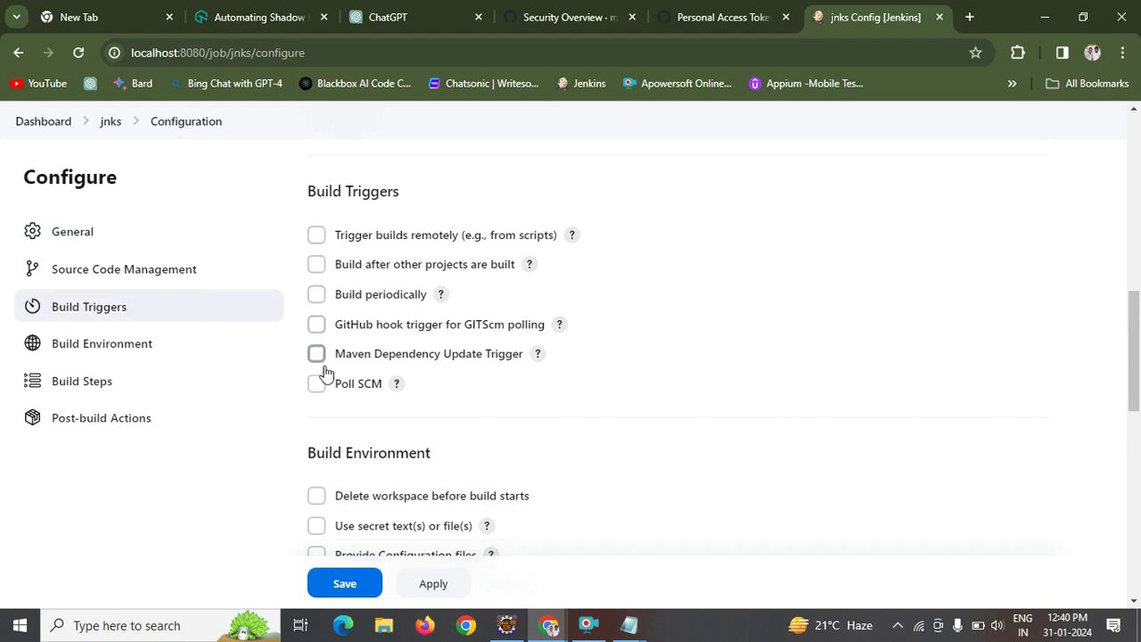
left_click(319, 304)
left_click(395, 363)
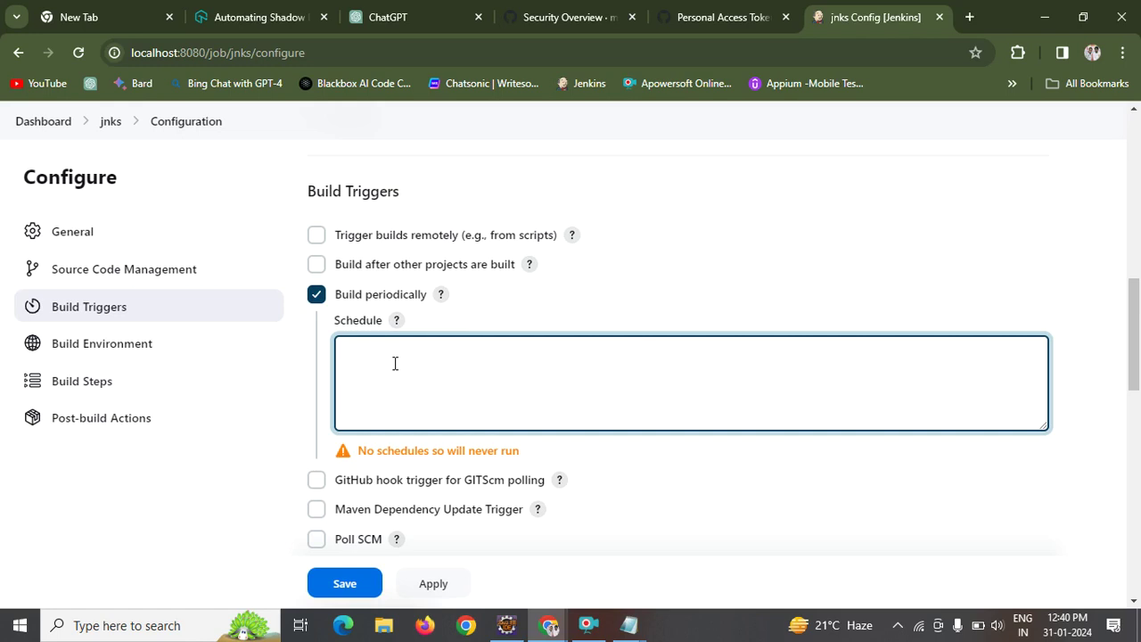
left_click(317, 296)
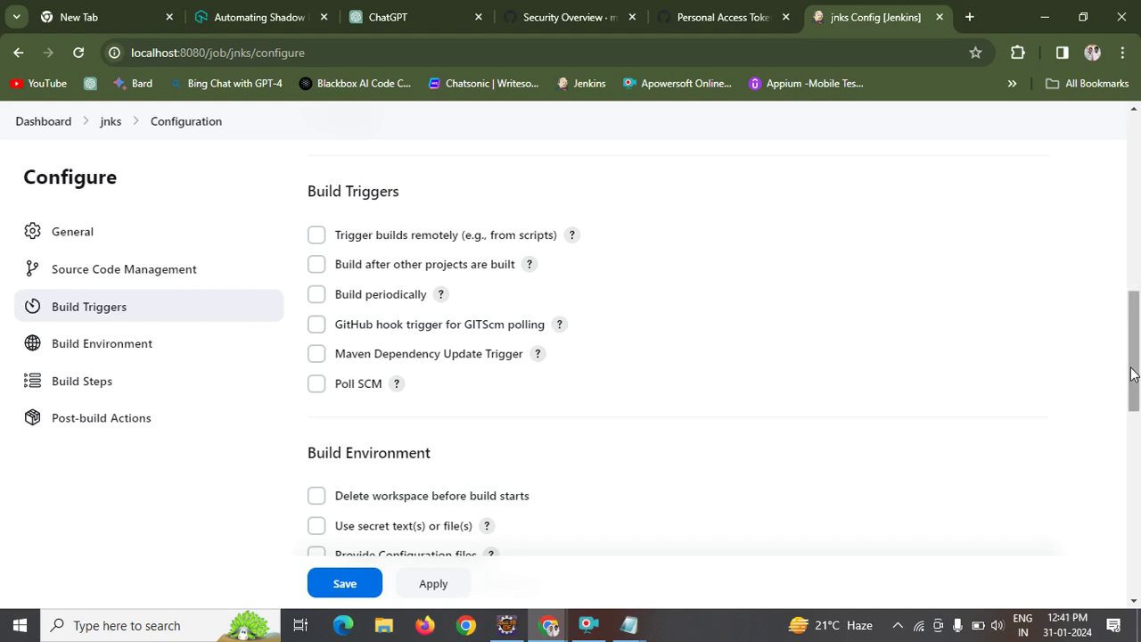
Scroll to the Execute Windows batch command step and copy run.bat from its command.
left_click_drag(1135, 371, 1137, 435)
scroll(450, 252, "down", 1)
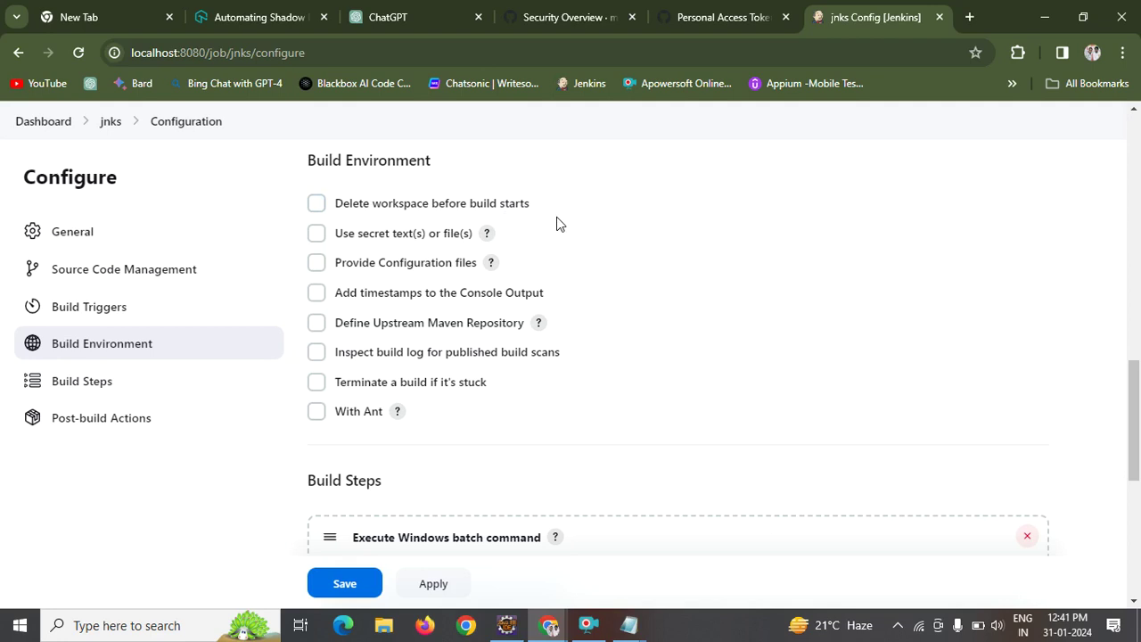
left_click_drag(1138, 417, 1131, 471)
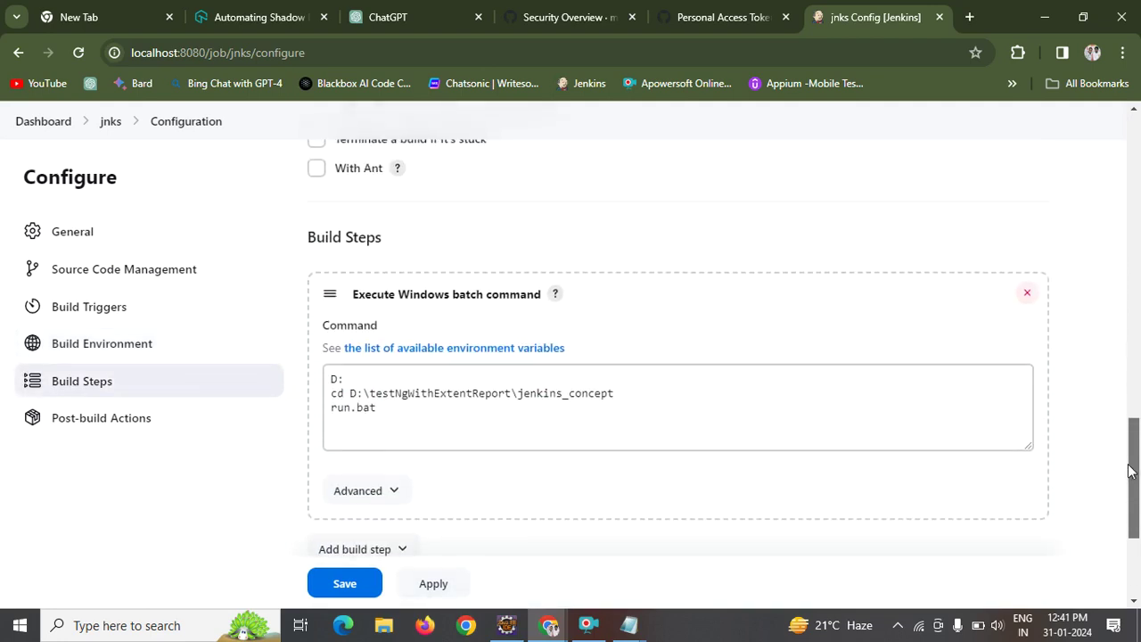
double_click(354, 408)
key("ctrl+c")
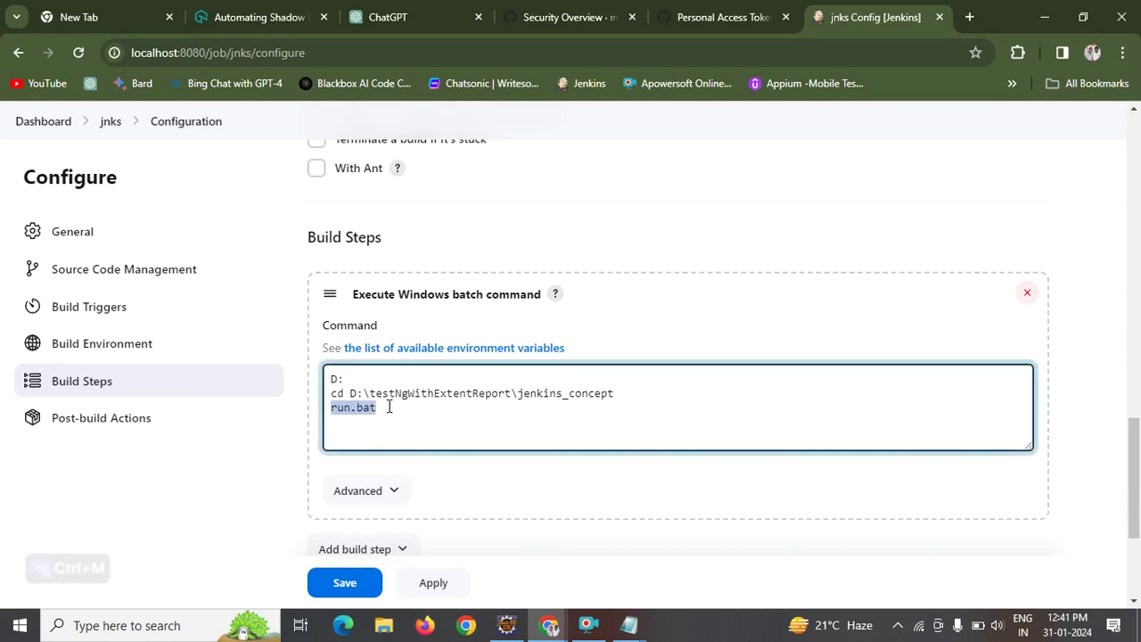
left_click(389, 408)
left_click_drag(389, 408, 298, 380)
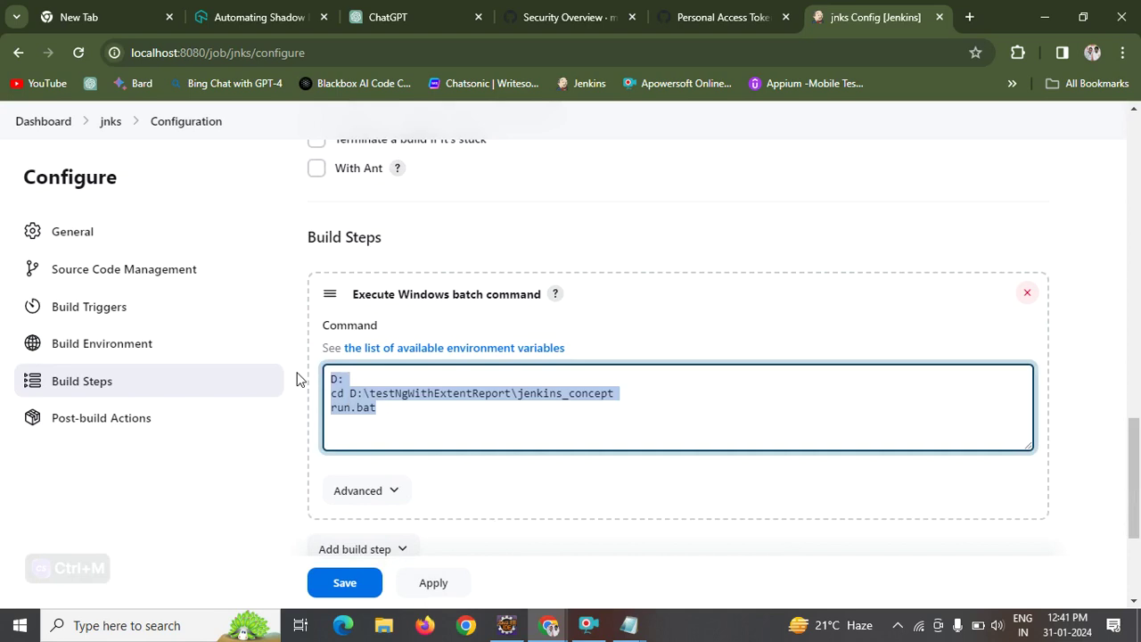
Copy the path D:\testNgWithExtentReport\jenkins_concept from the command and bring Notepad forward.
left_click(433, 402)
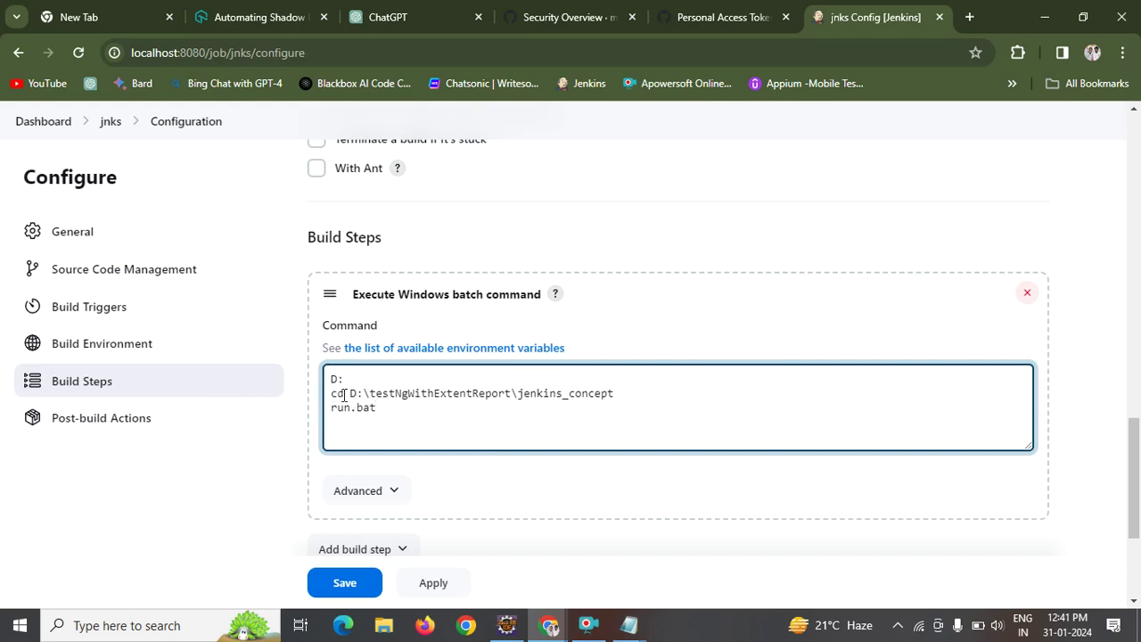
left_click_drag(344, 394, 612, 401)
key("ctrl+m")
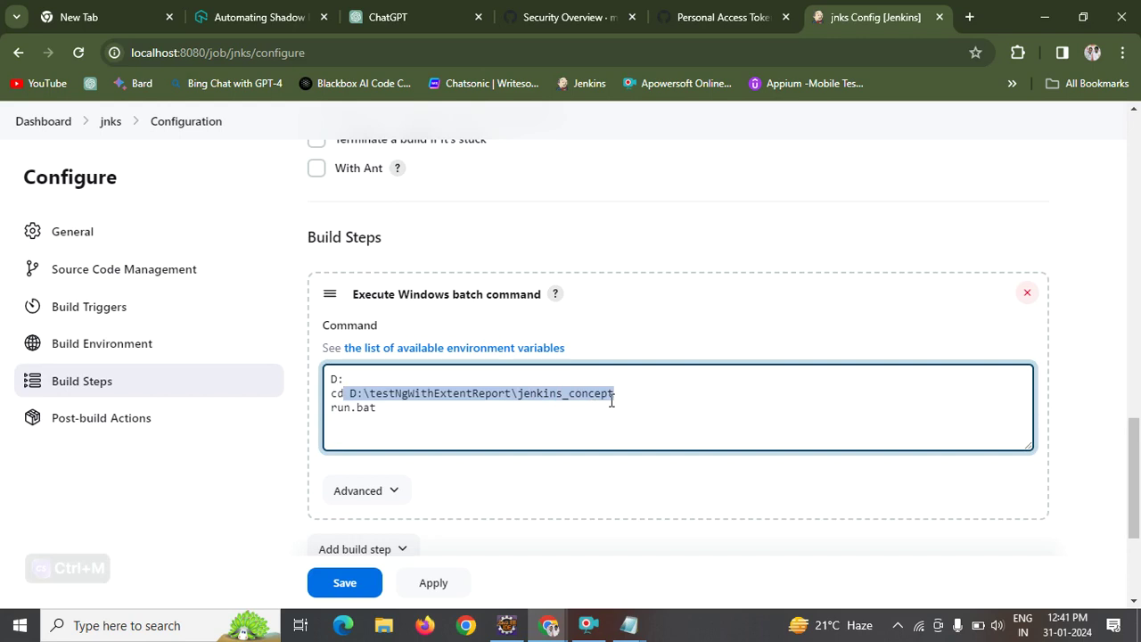
key("alt+Tab")
key("alt+Tab")
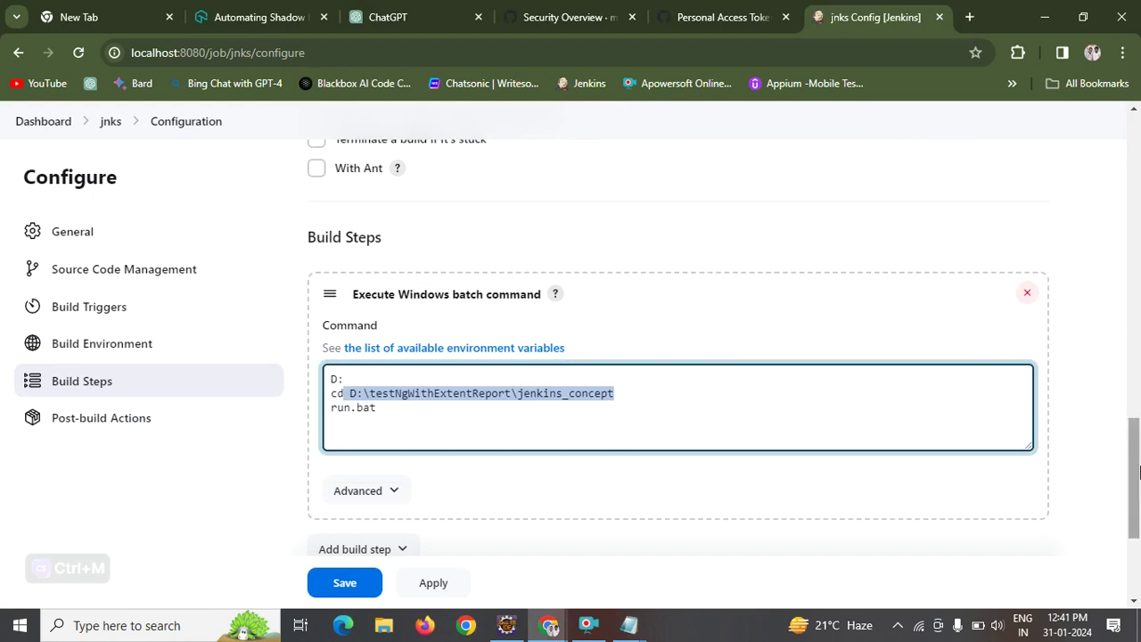
left_click_drag(1139, 471, 1134, 448)
key("alt+Tab")
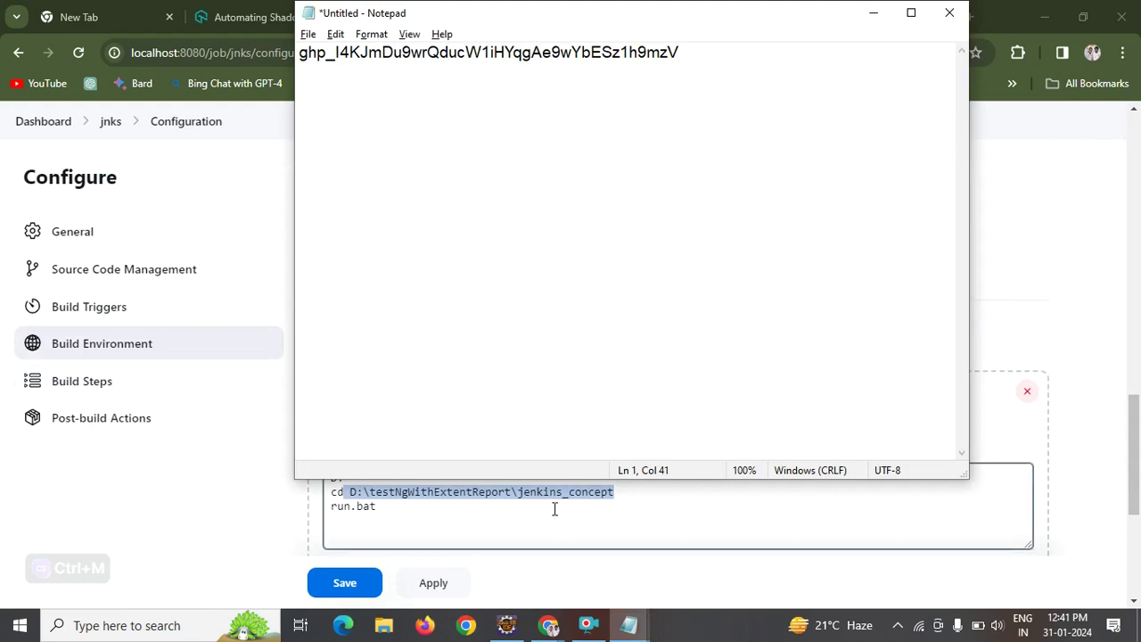
Open D:\testNgWithExtentReport\jenkins_concept in File Explorer through the Run dialog.
key("super+r")
key("ctrl+v")
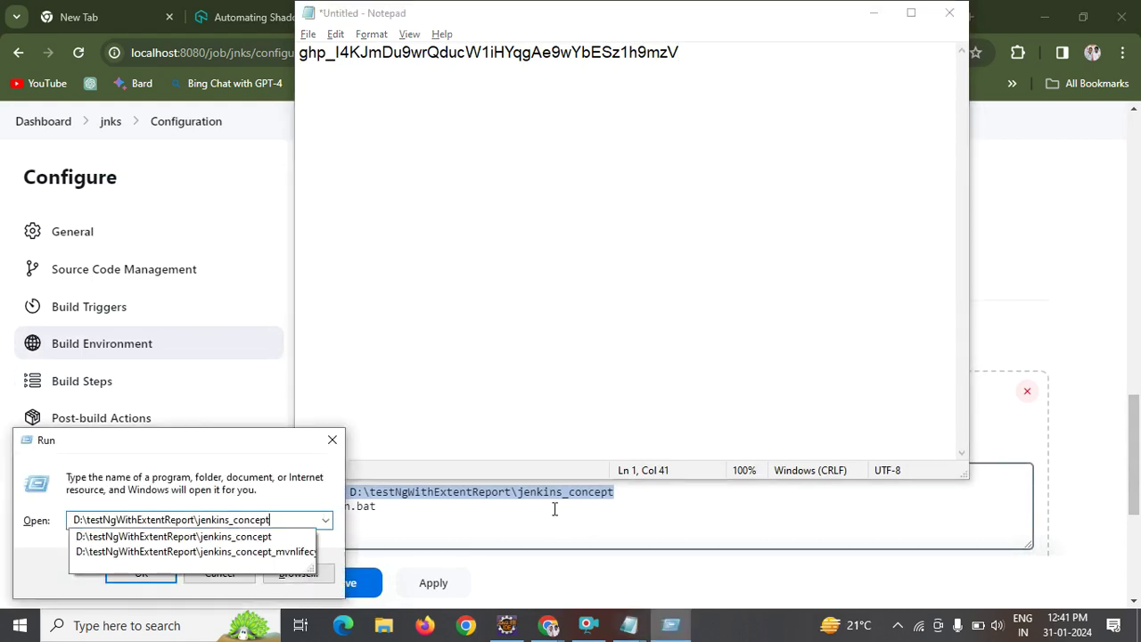
key("ctrl+m")
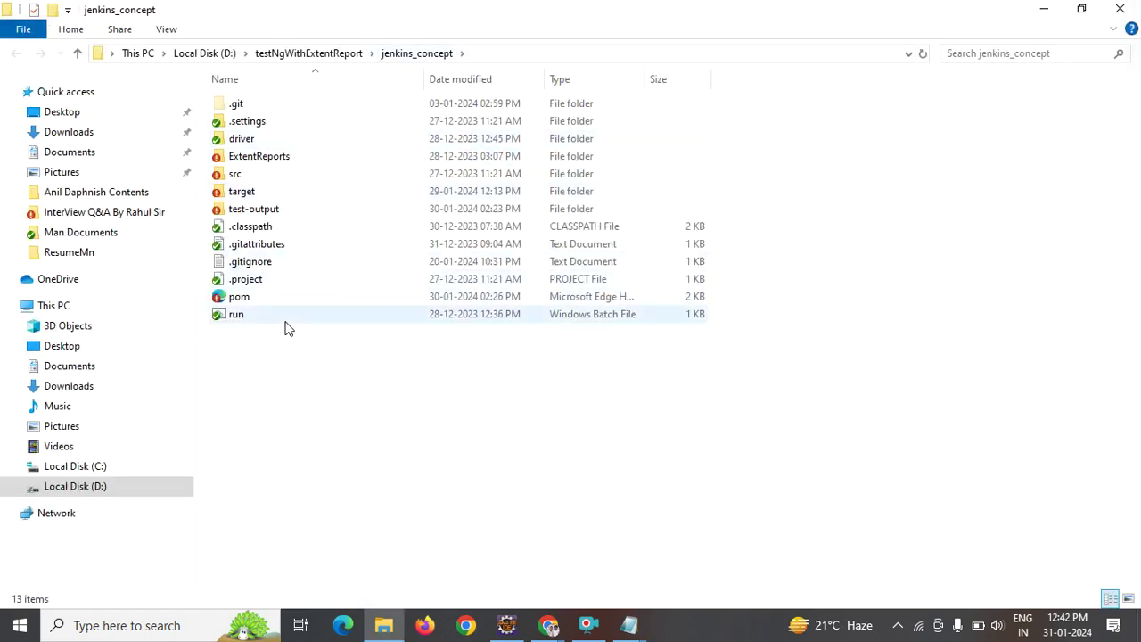
Run run.bat and view it in Notepad to confirm its mvn clean install line, then return to Jenkins.
double_click(247, 314)
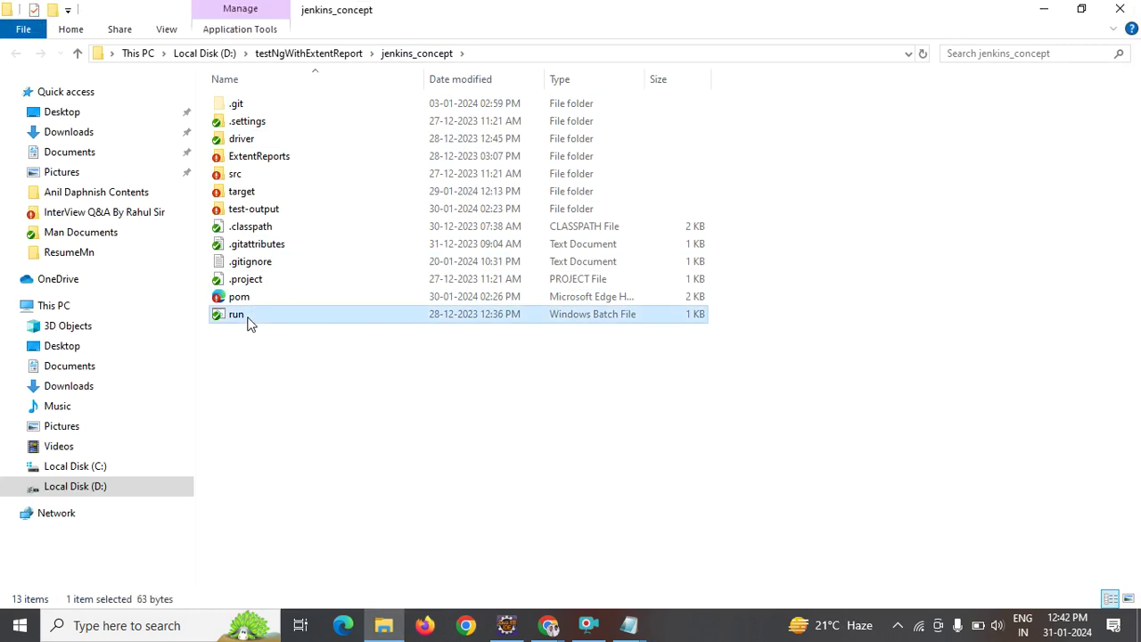
right_click(247, 315)
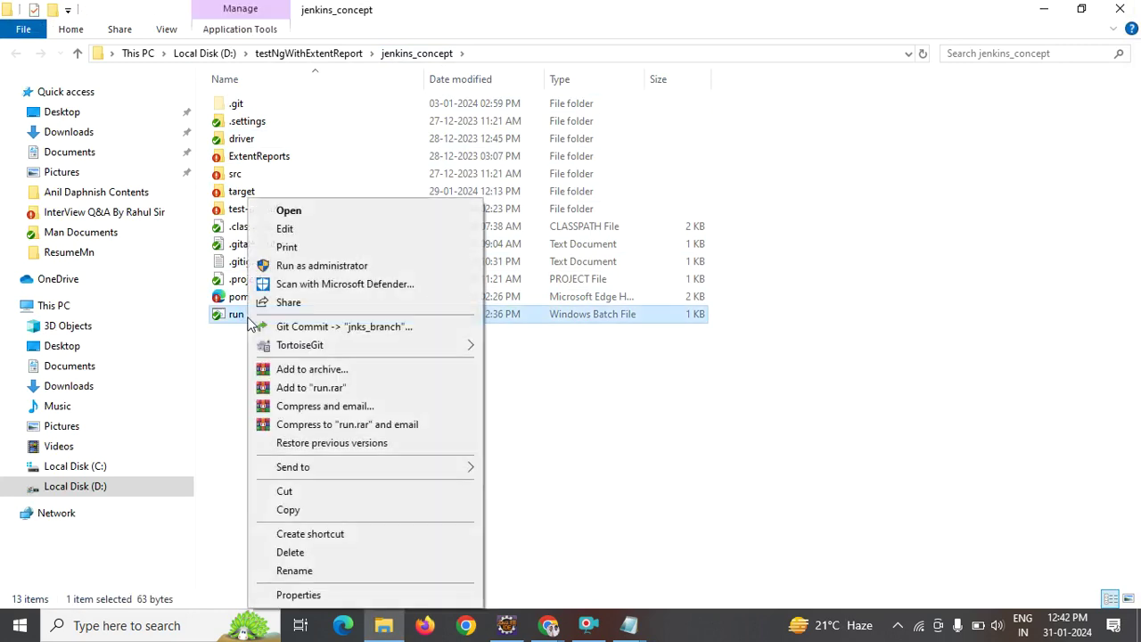
left_click(326, 229)
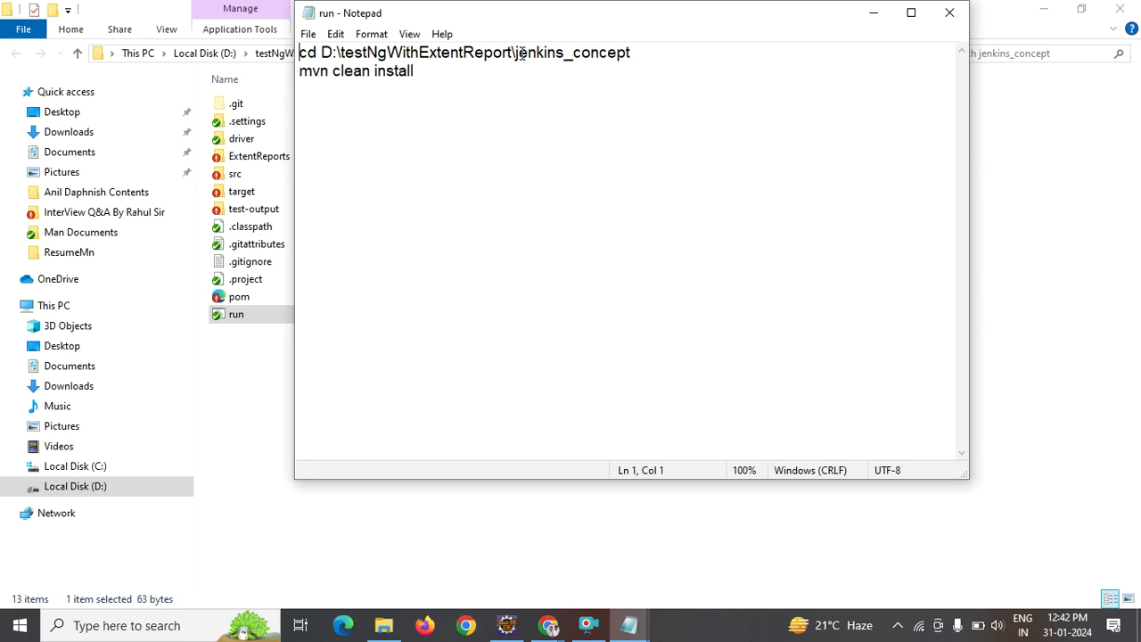
left_click(263, 402)
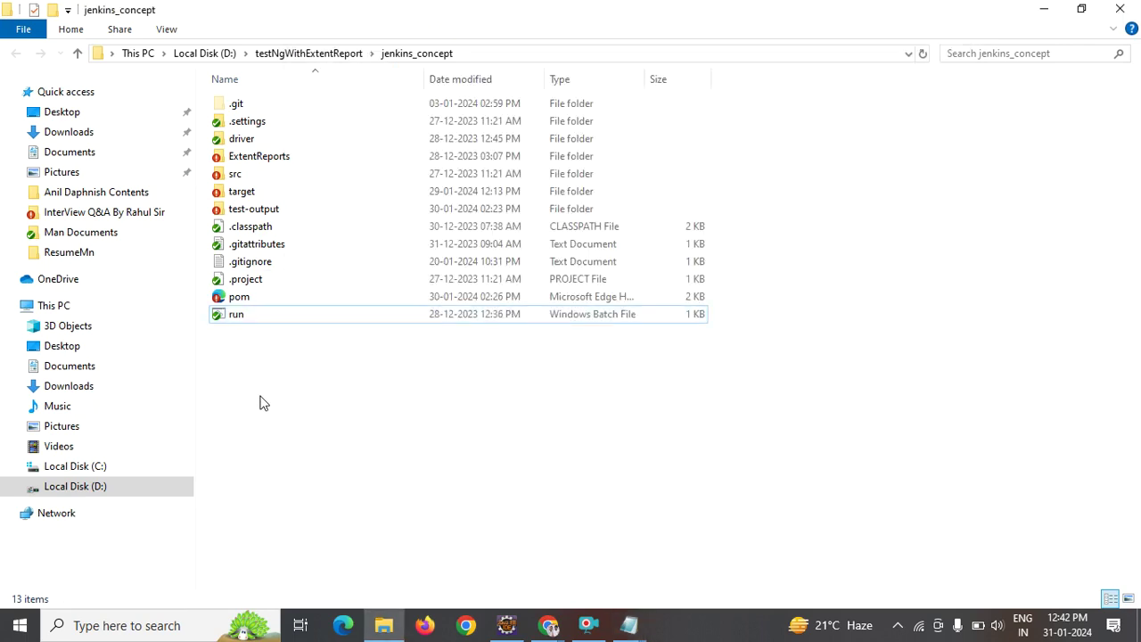
key("alt+Tab")
key("alt+Tab")
key("alt+Tab")
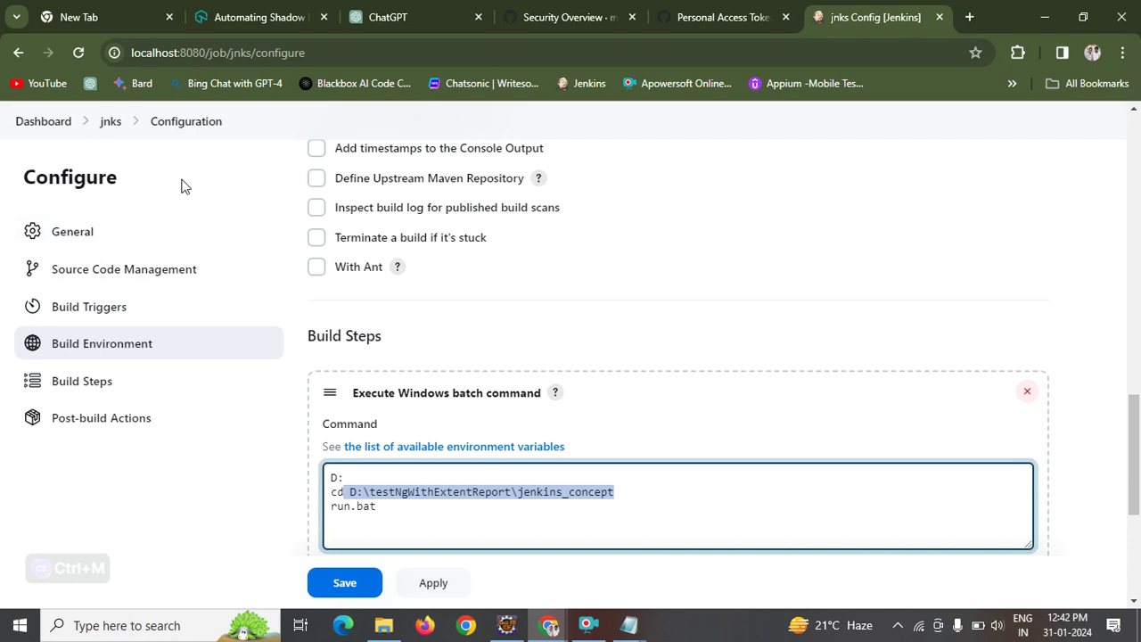
Apply the jnks job configuration with its three-line batch command.
left_click(475, 337)
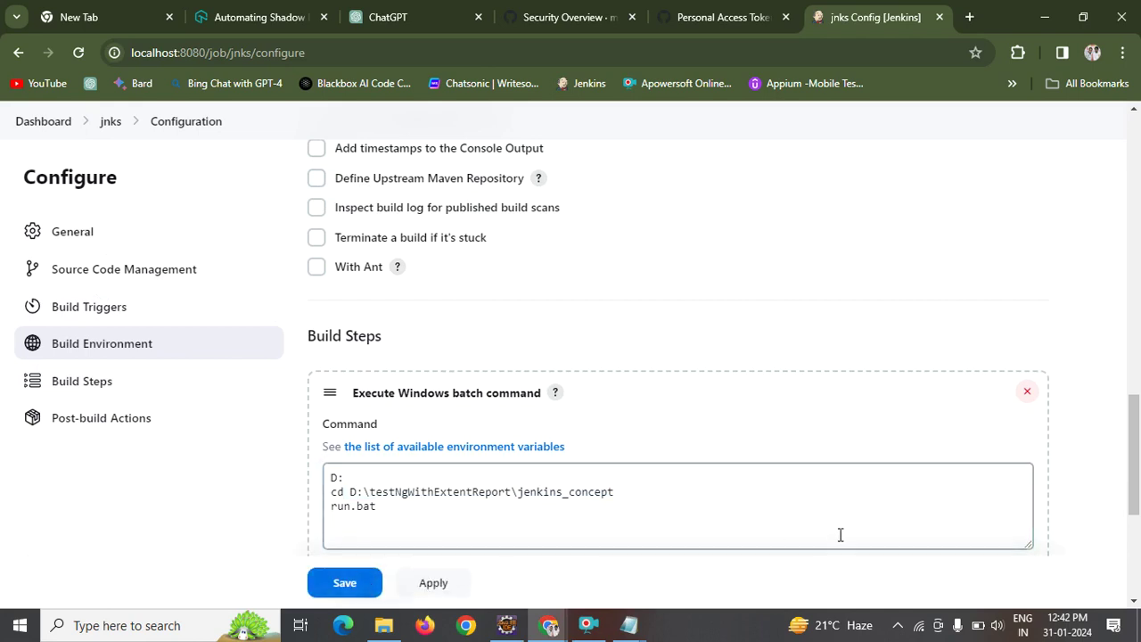
scroll(1139, 555, "down", 4)
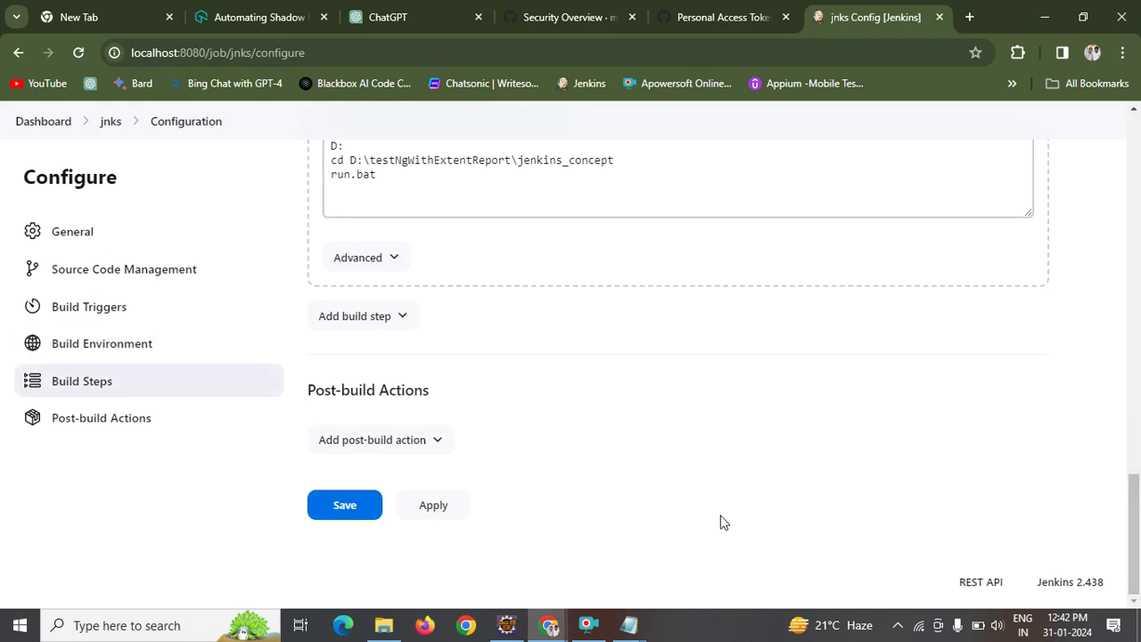
left_click(426, 506)
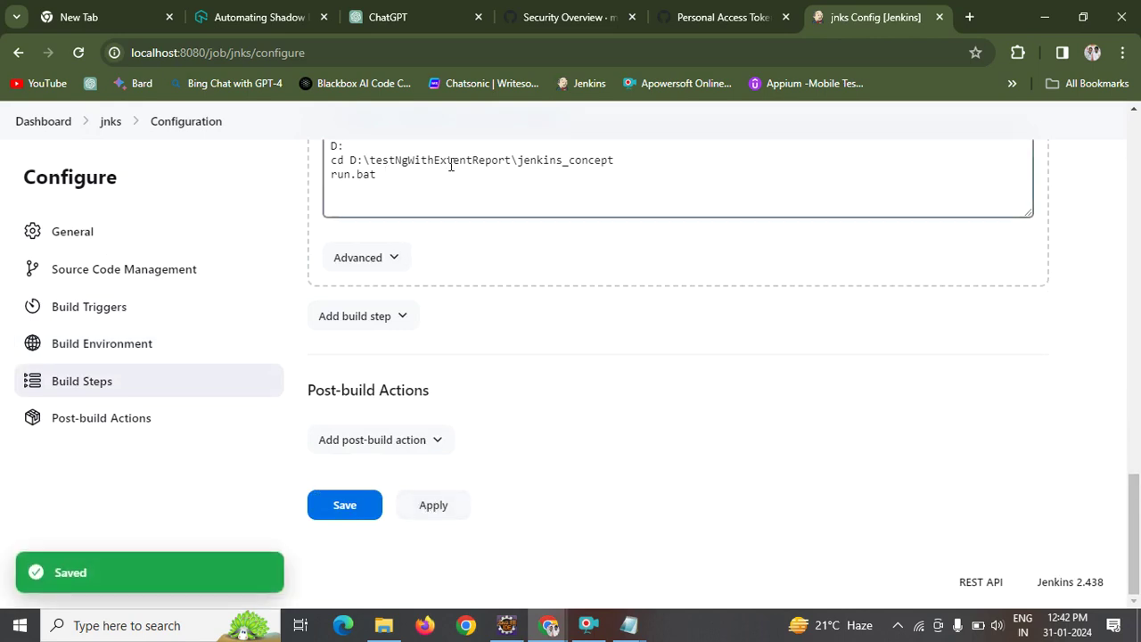
Delete the D: and cd lines from the Command box, leaving only run.bat.
left_click_drag(614, 160, 263, 147)
key("ctrl+m")
key("BackSpace")
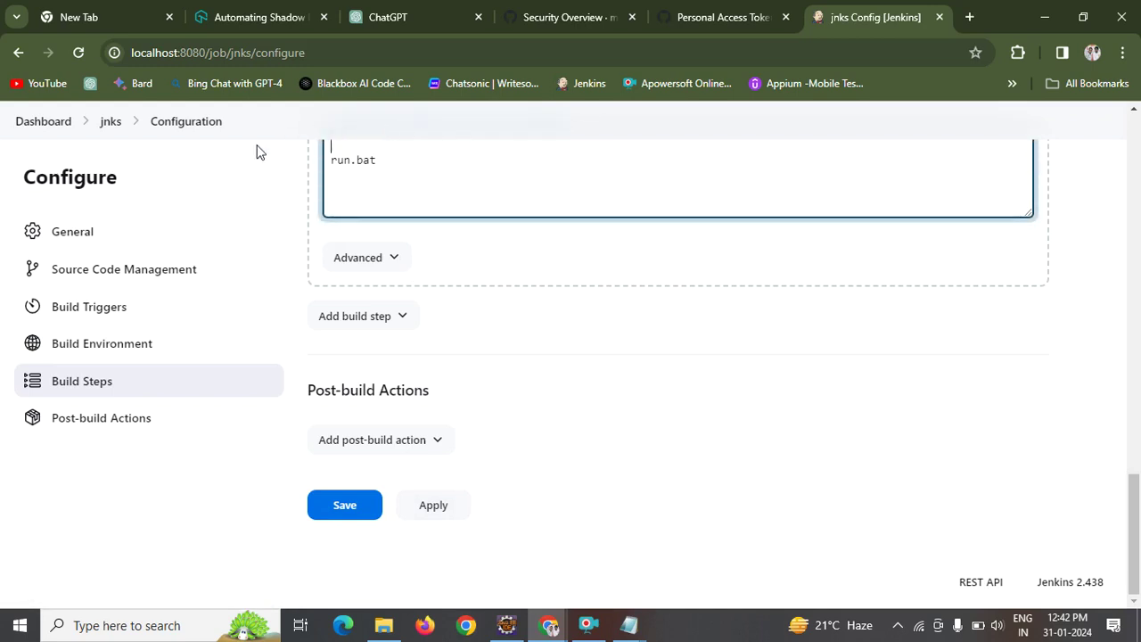
key("Delete")
key("alt+Tab")
key("alt+Tab")
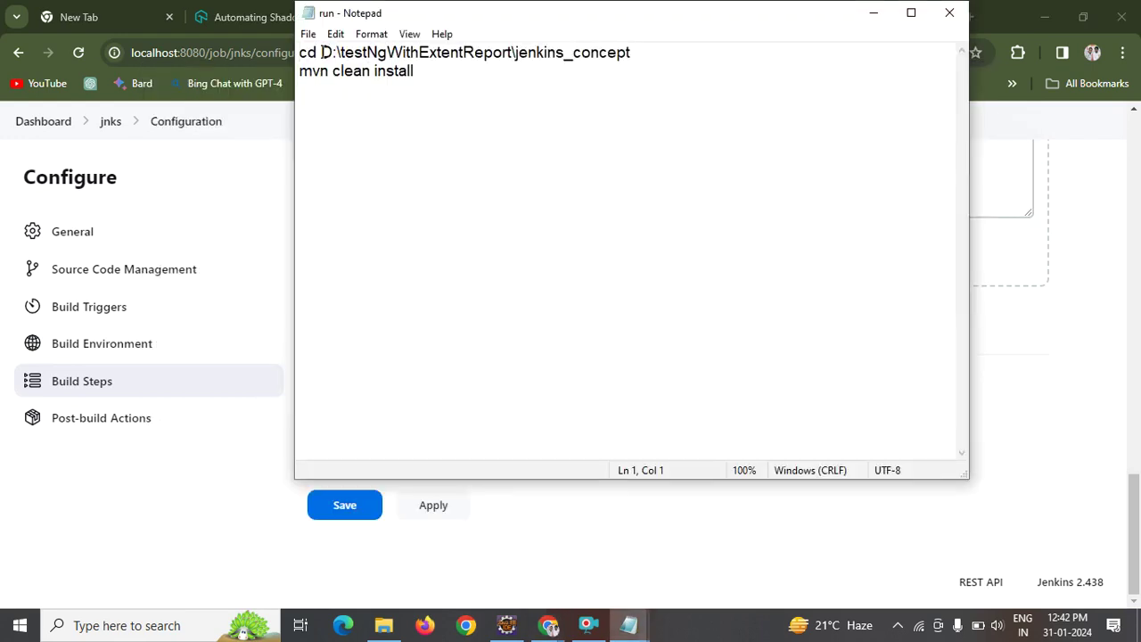
Add a D: first line to run.bat, save it, then save the jnks configuration in Jenkins.
key("Return")
left_click(315, 56)
type("D")
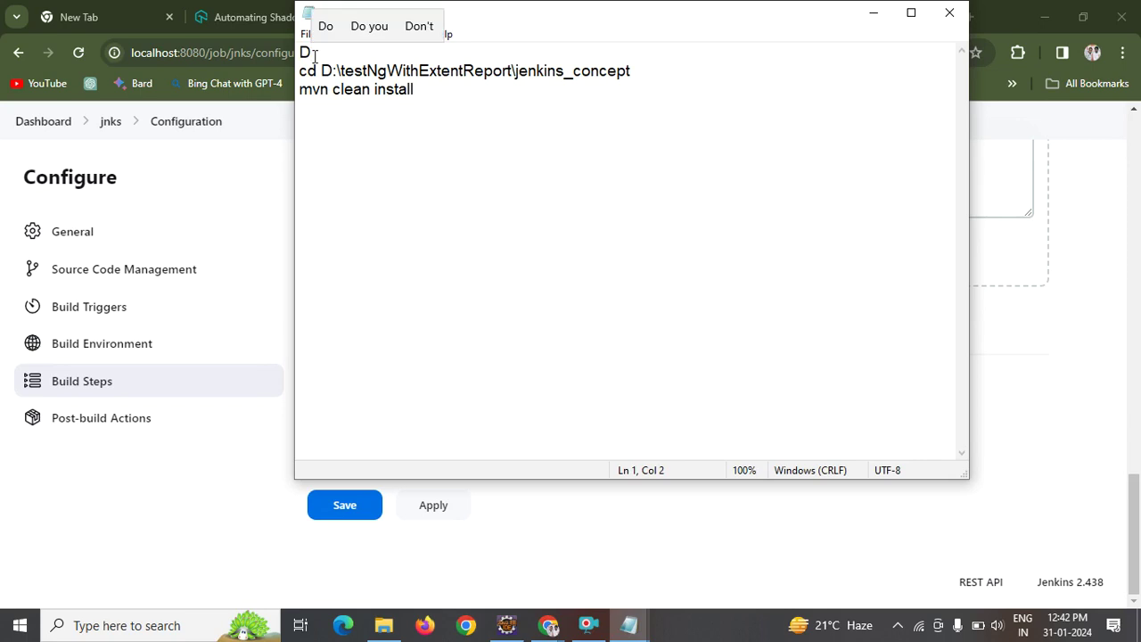
type(":")
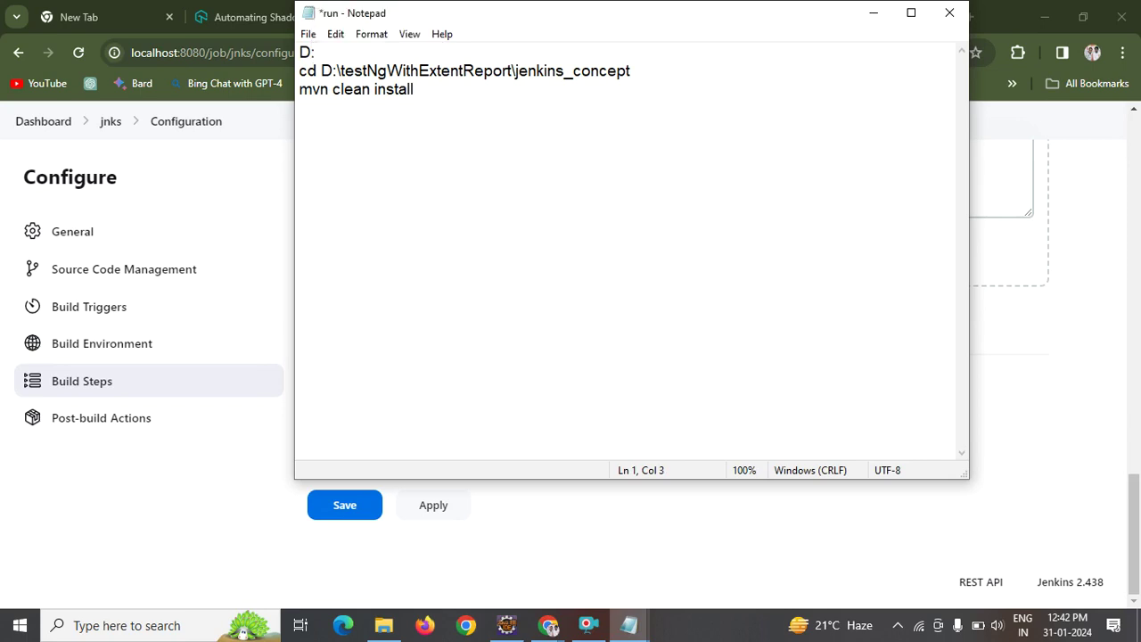
left_click(332, 71)
key("ctrl+s")
left_click(874, 14)
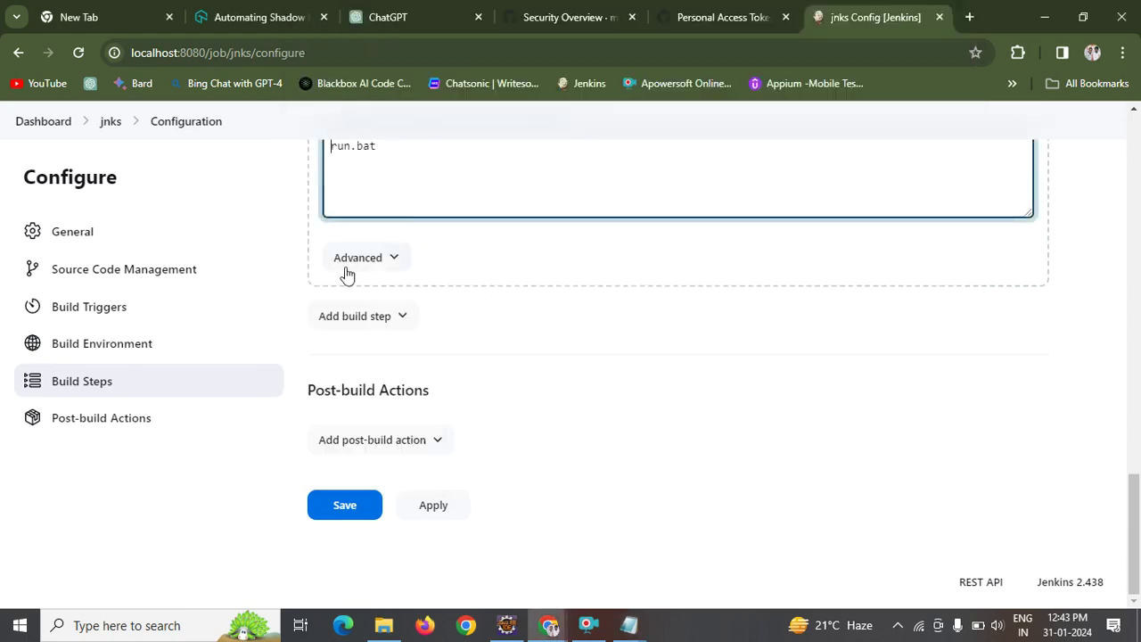
left_click(363, 514)
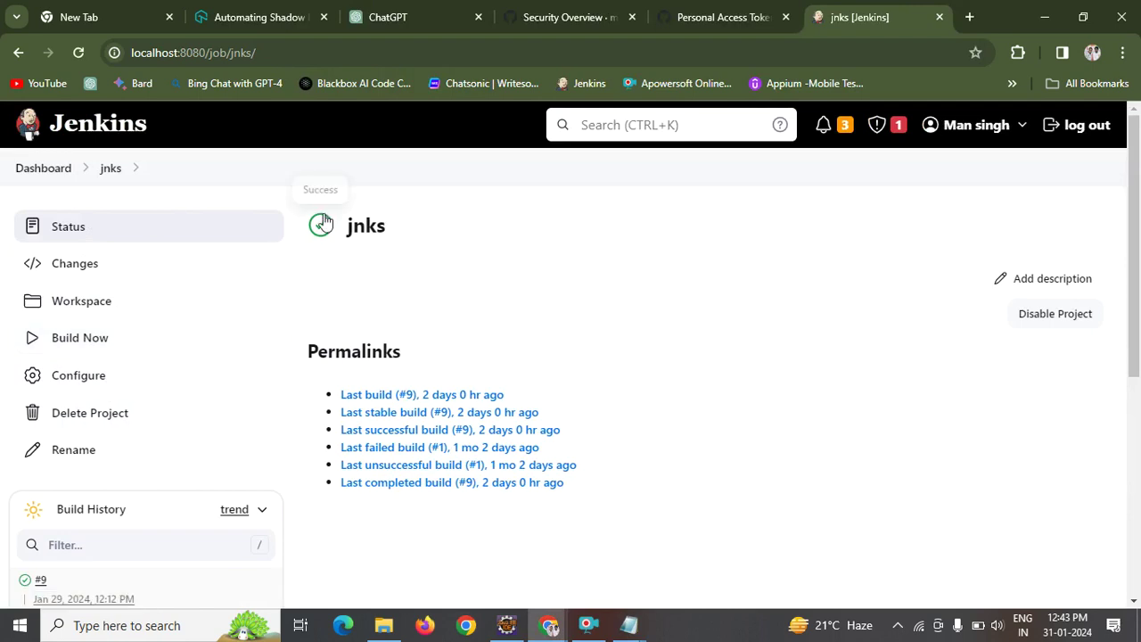
Build jnks and open build #10's console output: 'run.bat' not recognized, exit 9009, FAILURE.
left_click(56, 340)
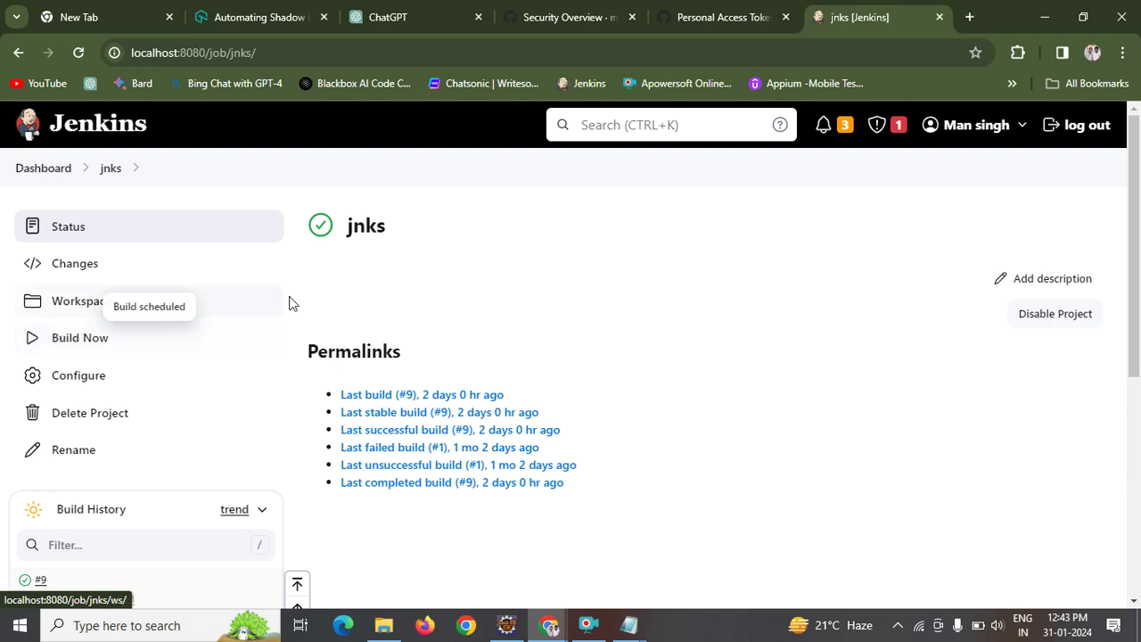
scroll(1112, 405, "down", 5)
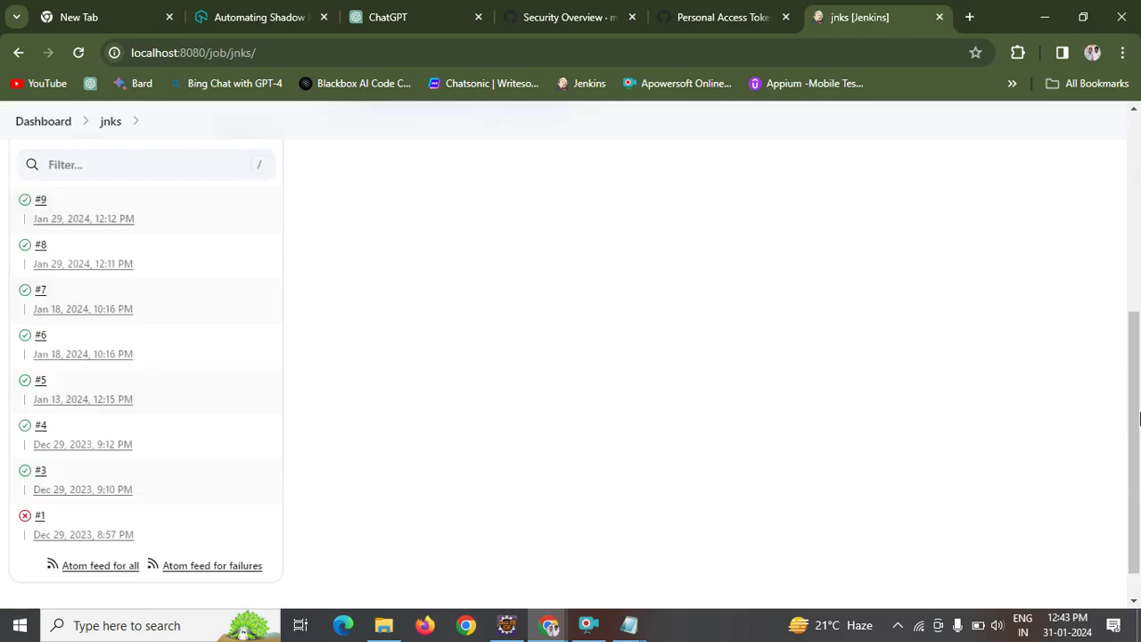
scroll(1126, 347, "up", 1)
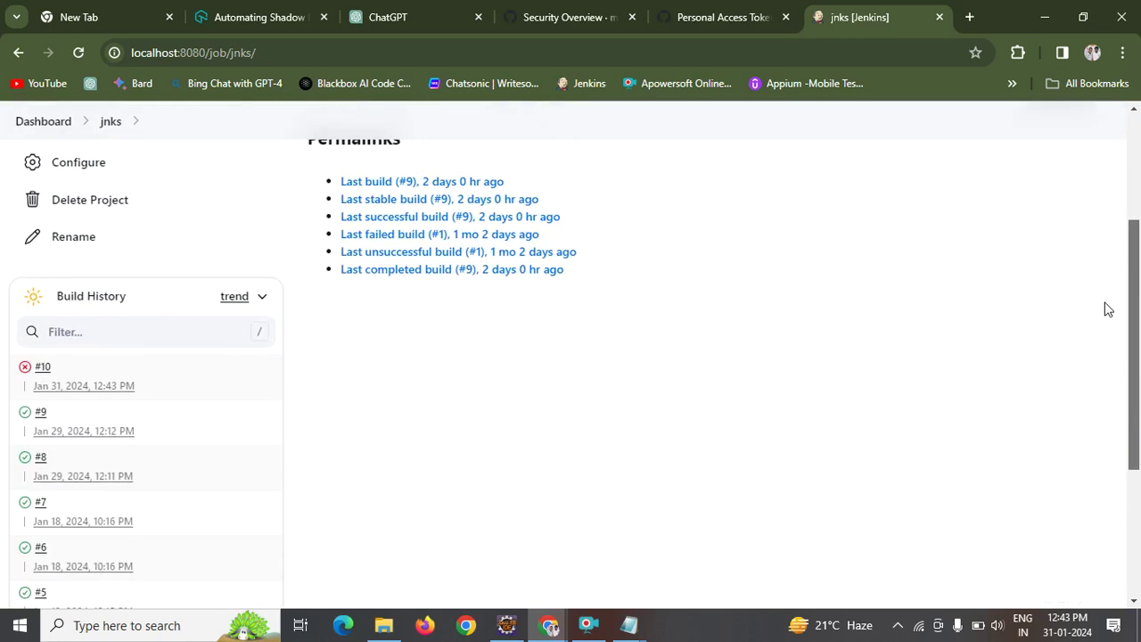
left_click(43, 369)
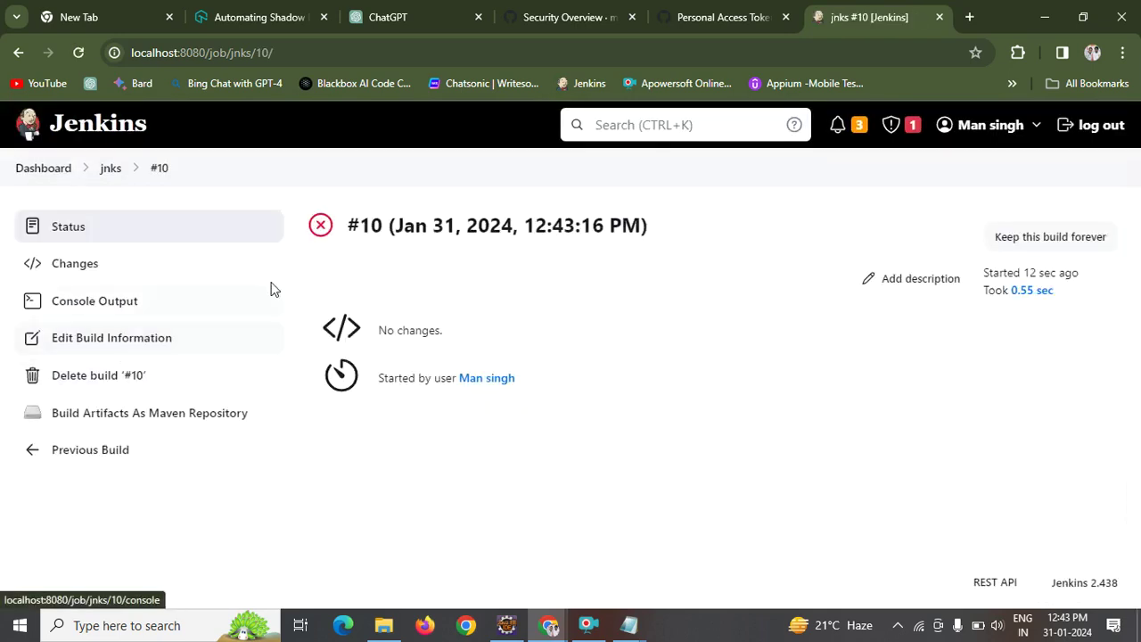
left_click(113, 309)
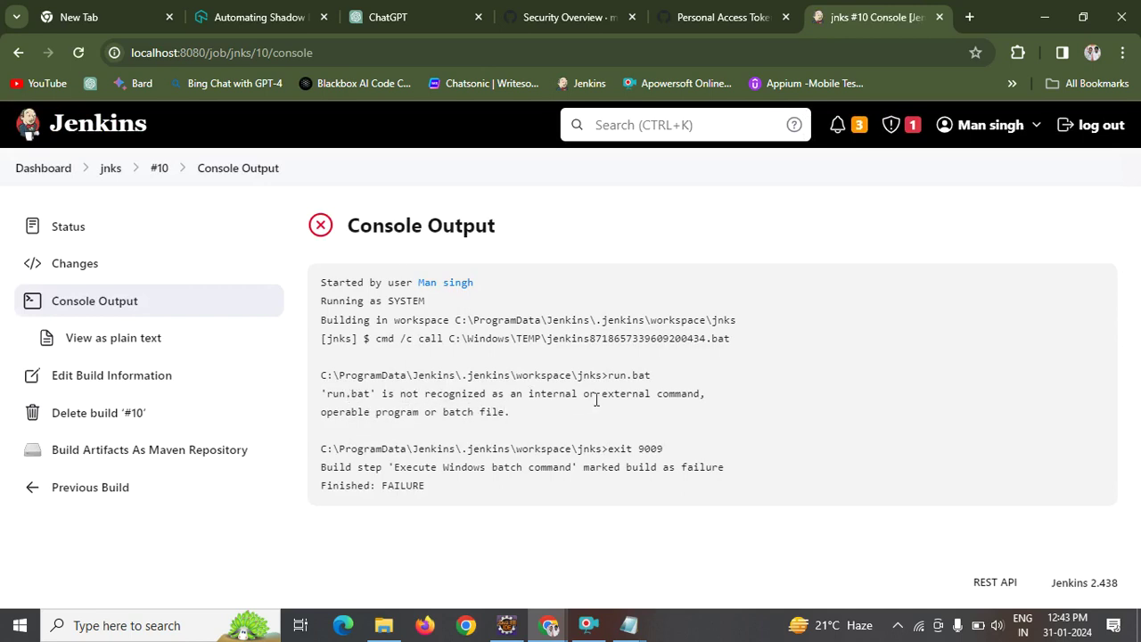
double_click(656, 395)
left_click(335, 379)
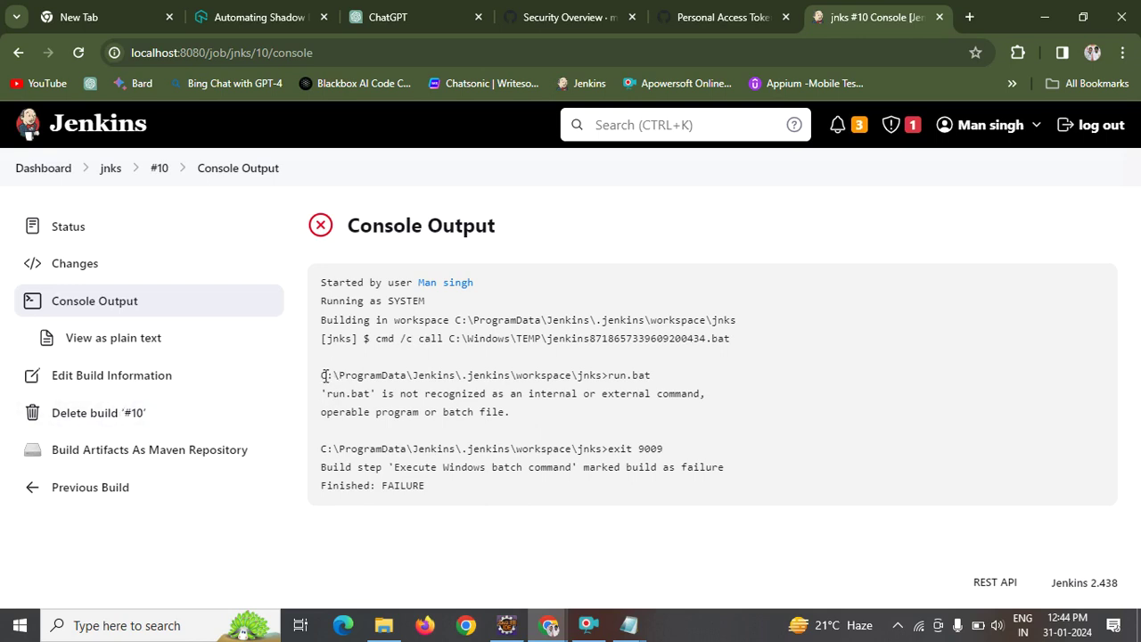
Copy the workspace path shown in the failed build's console output.
left_click_drag(321, 376, 298, 387)
key("ctrl+m")
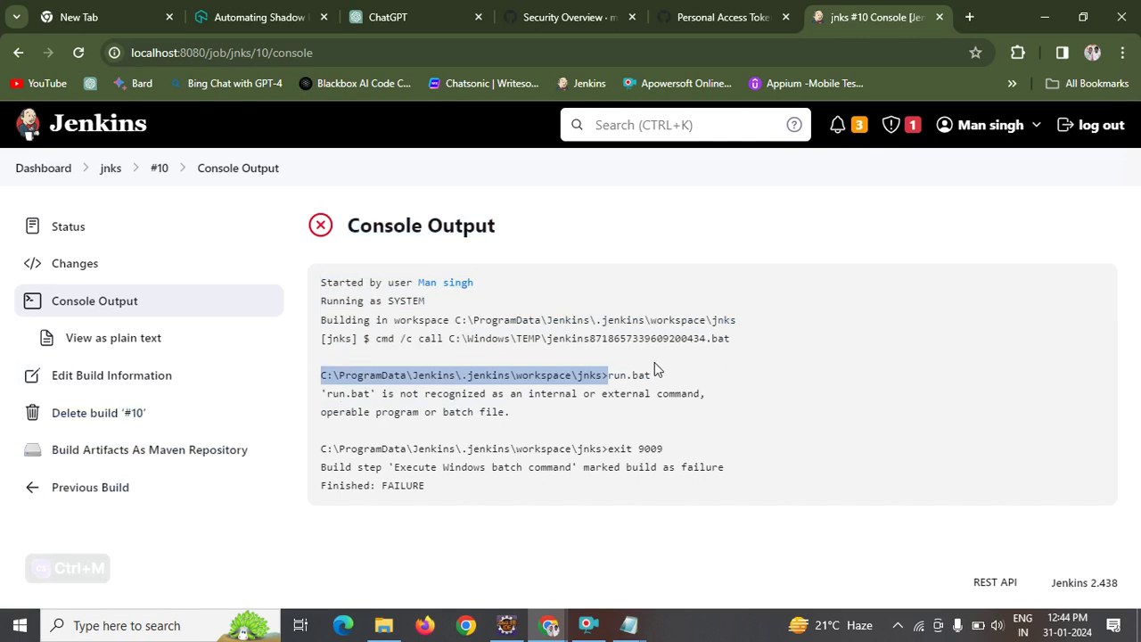
key("super+r")
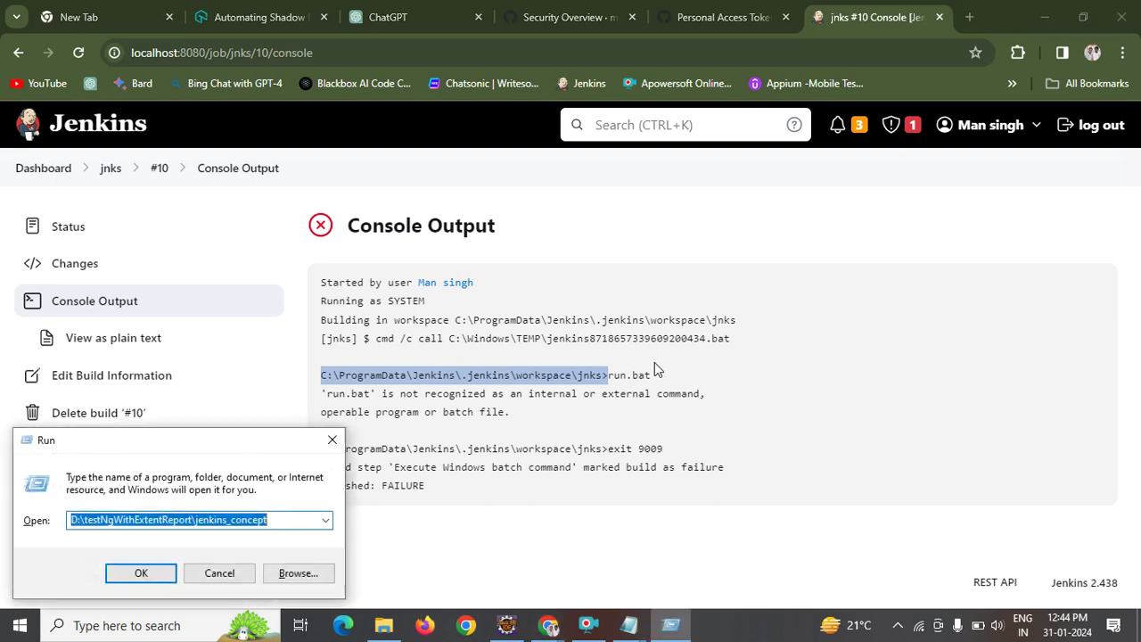
key("ctrl+m")
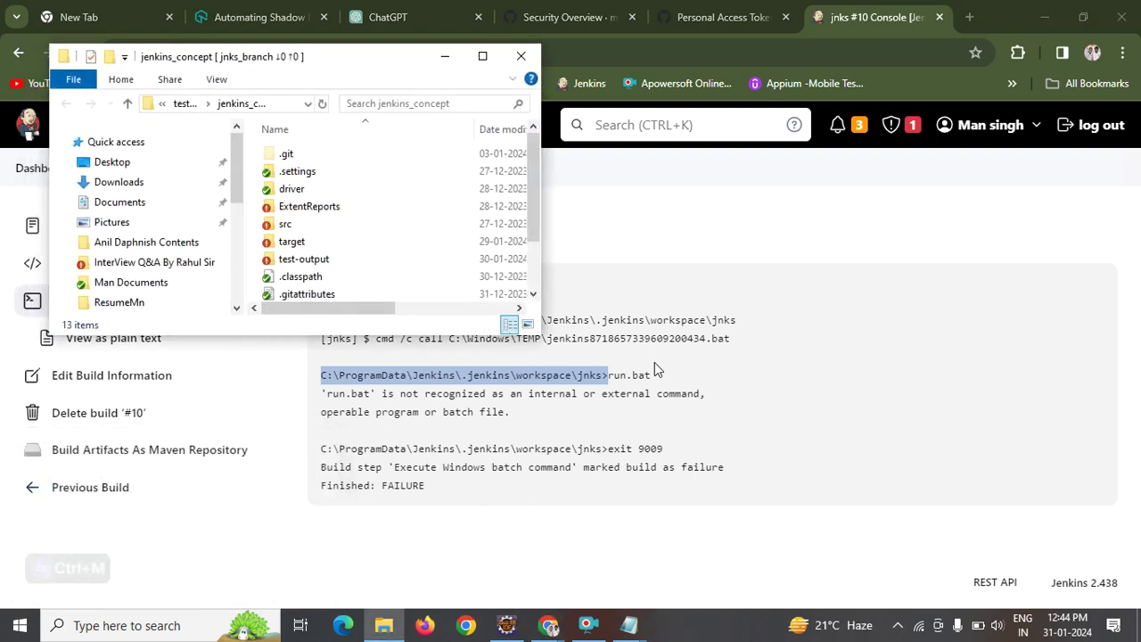
Paste the path into Run, strip the trailing '>', and open the jnks workspace folder.
mouse_move(778, 29)
key("super+r")
type("C:\\ProgramData\\Jenkins\\.jenkins\\workspace\\jnks>")
key("ctrl+m")
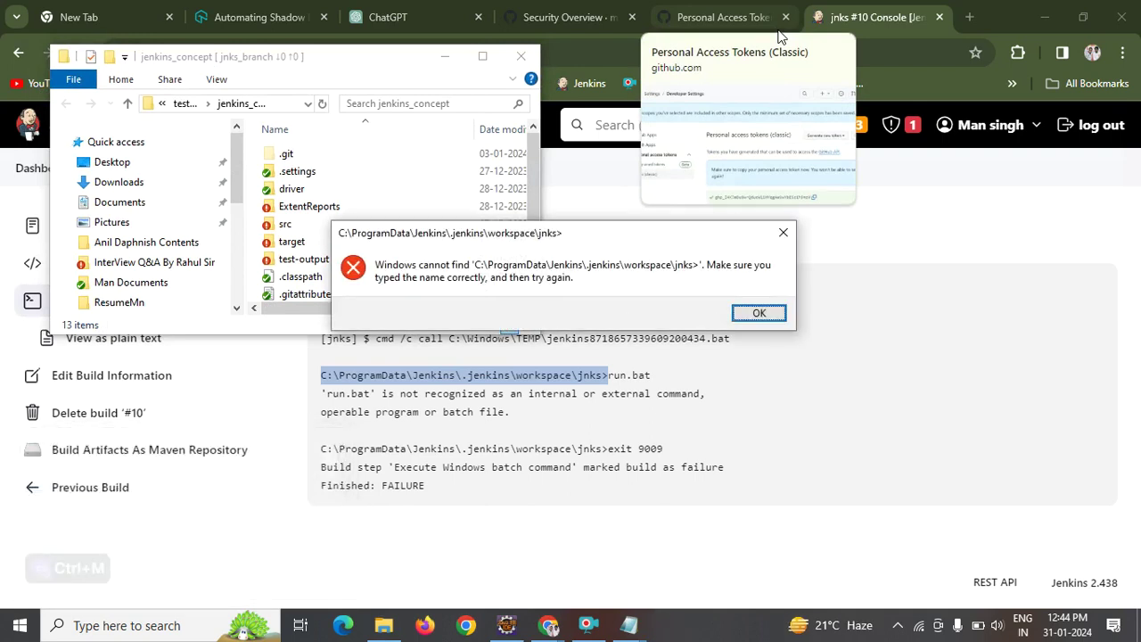
key("Return")
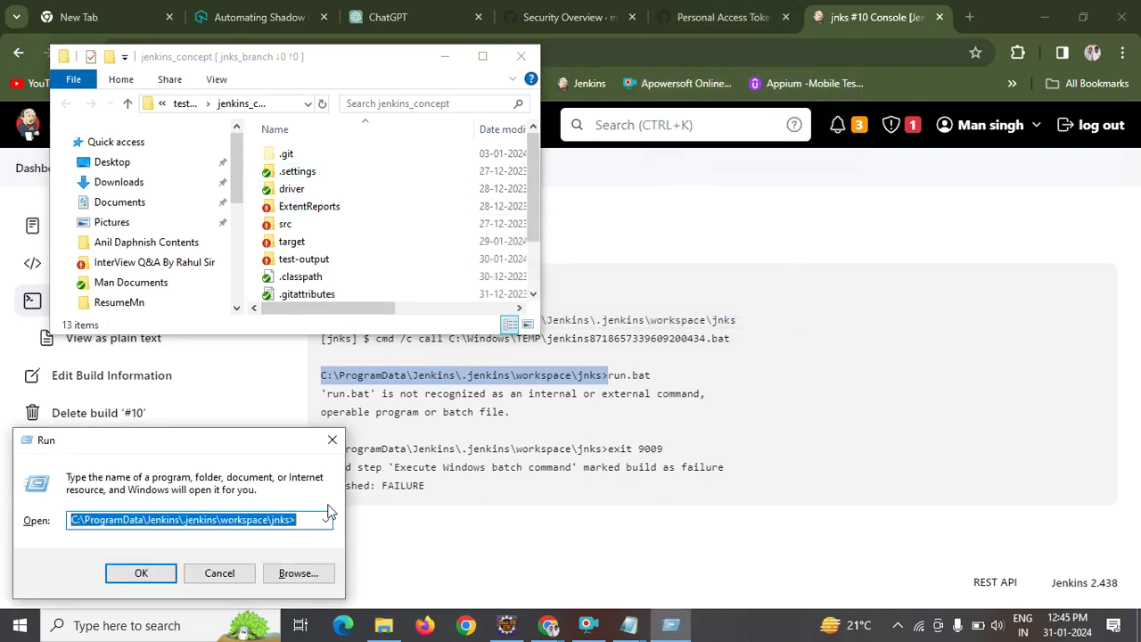
left_click(299, 523)
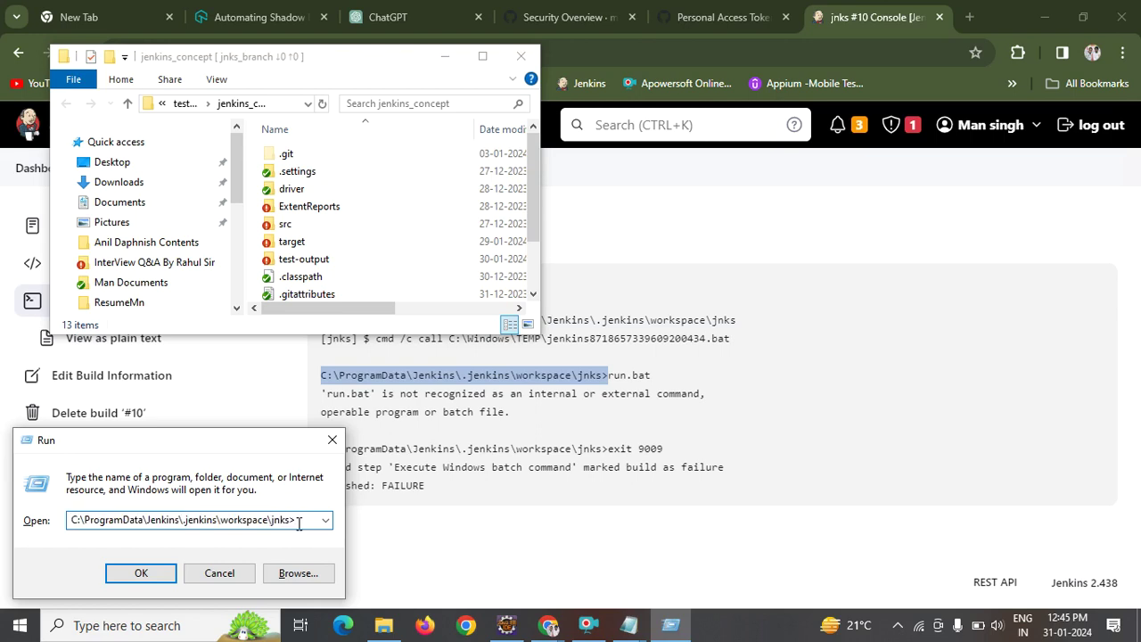
key("BackSpace")
key("Return")
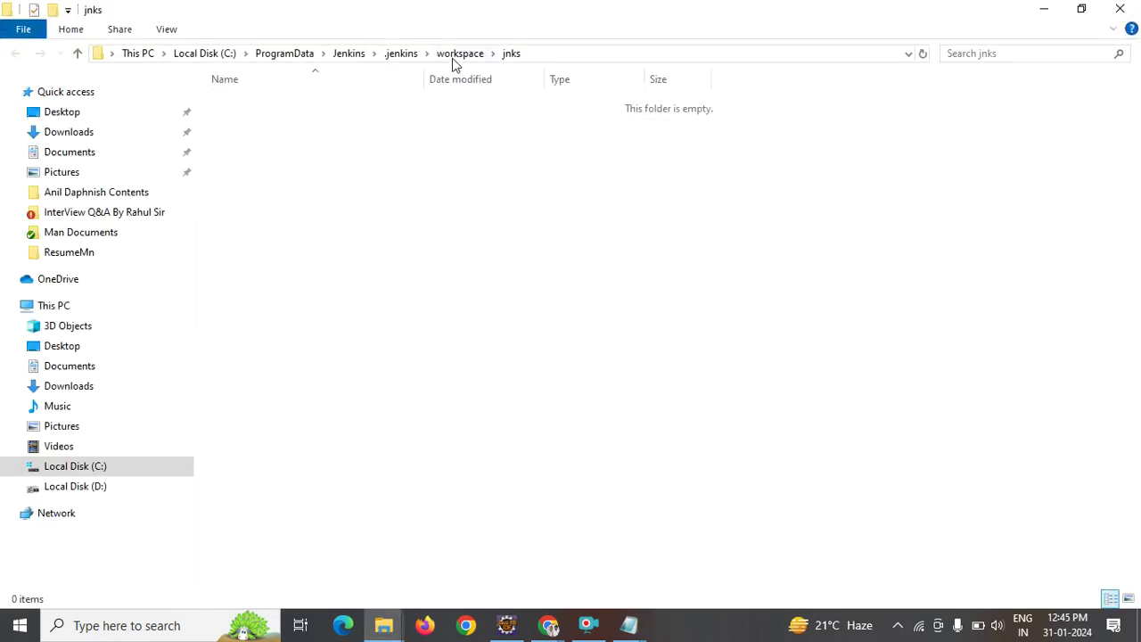
Check that the jnks workspace folder is empty, then switch to the jenkins_concept project window.
left_click(457, 55)
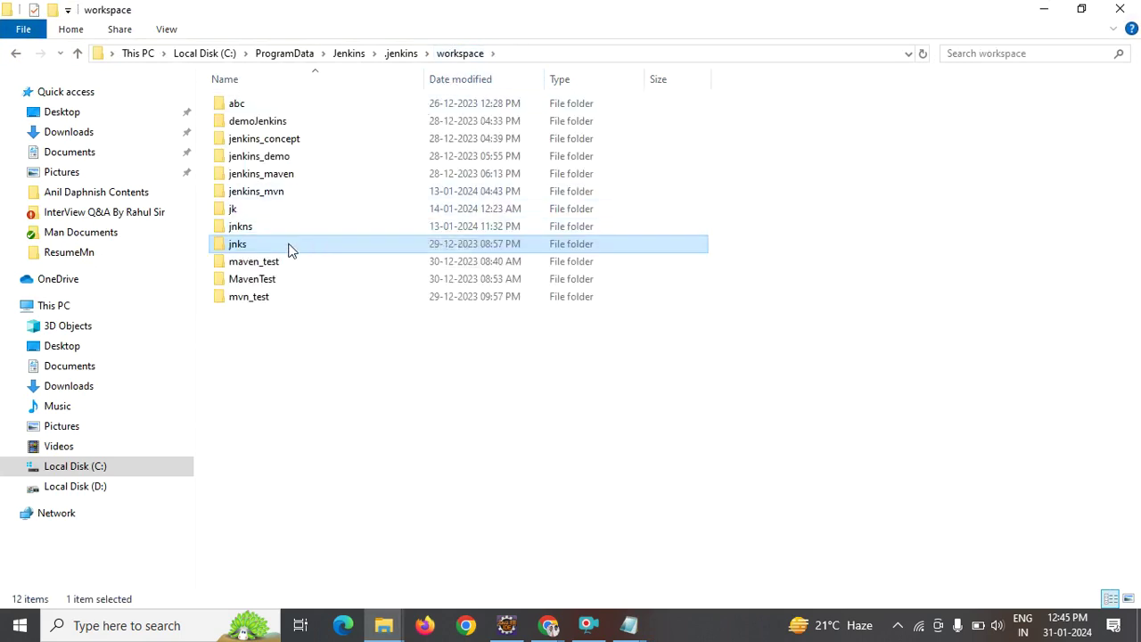
double_click(287, 250)
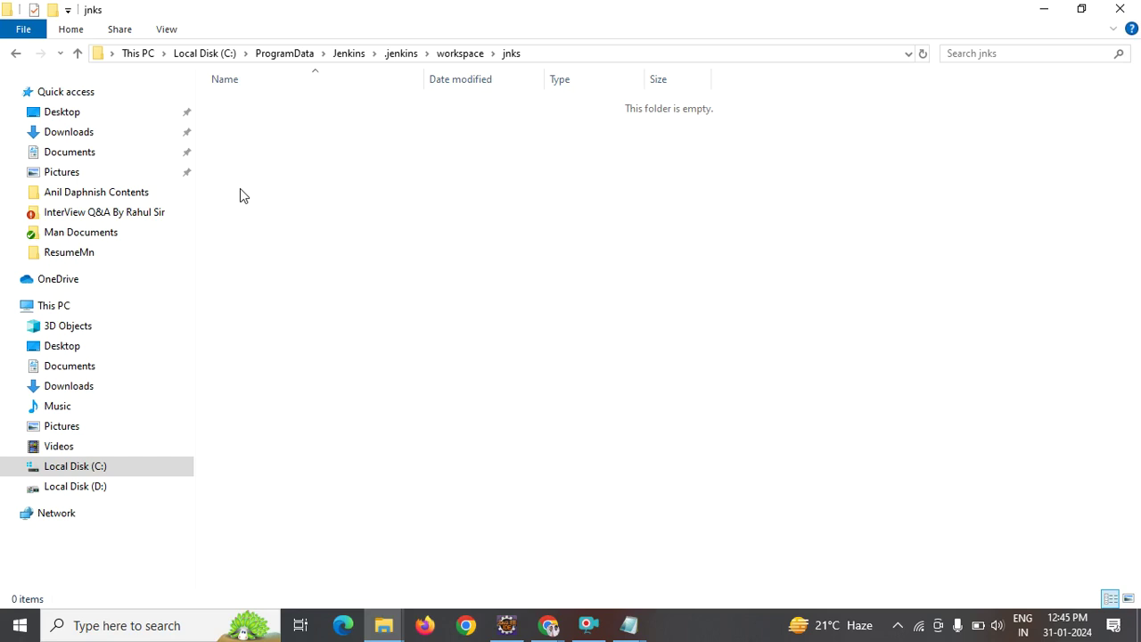
left_click(457, 55)
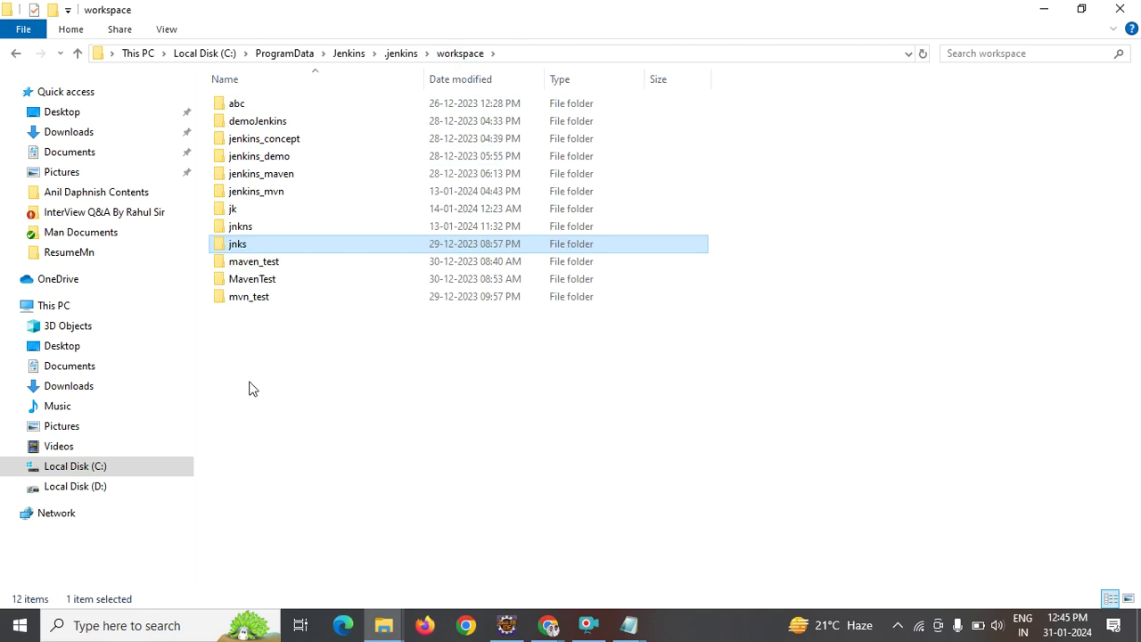
key("alt+Tab")
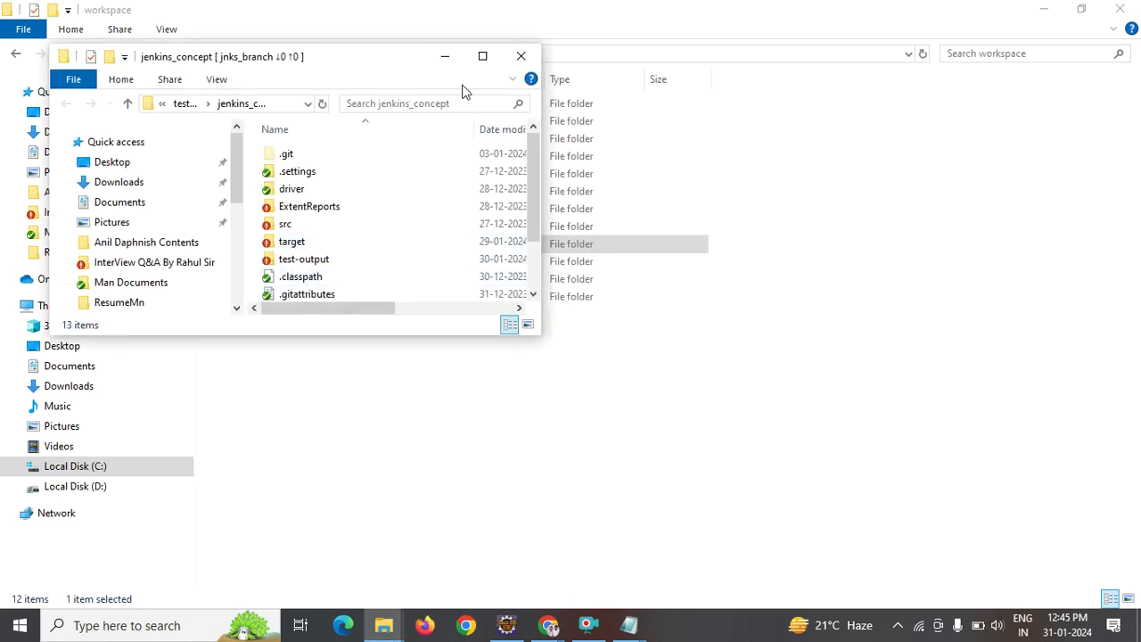
Maximize the project window, then open jnks\jenkins_concept in the workspace and select the run batch file.
left_click(483, 55)
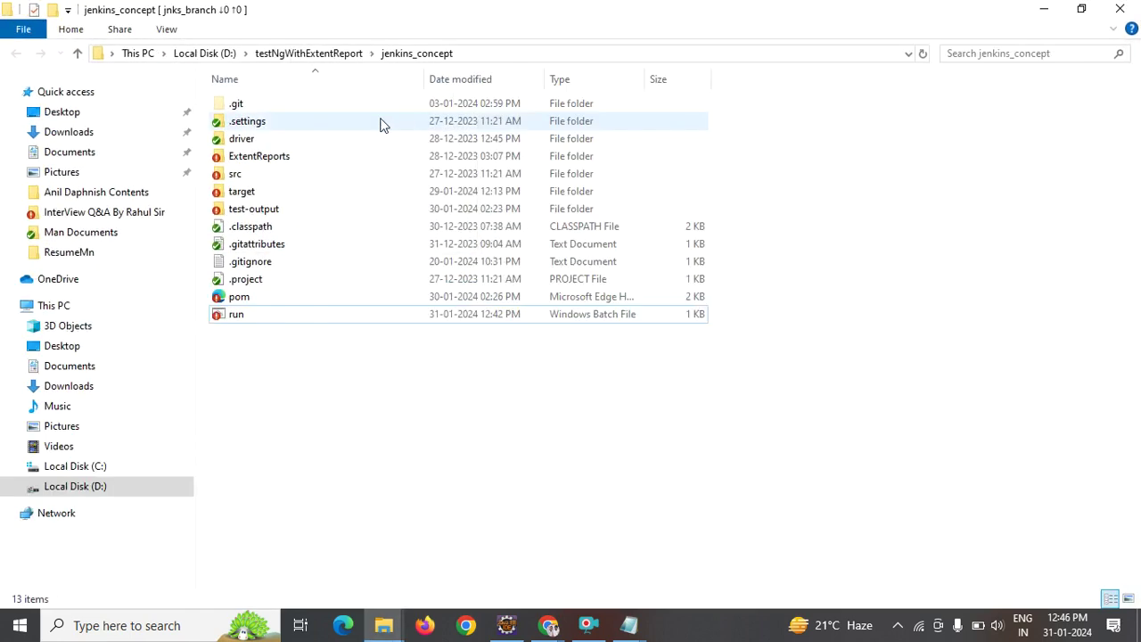
left_click(333, 55)
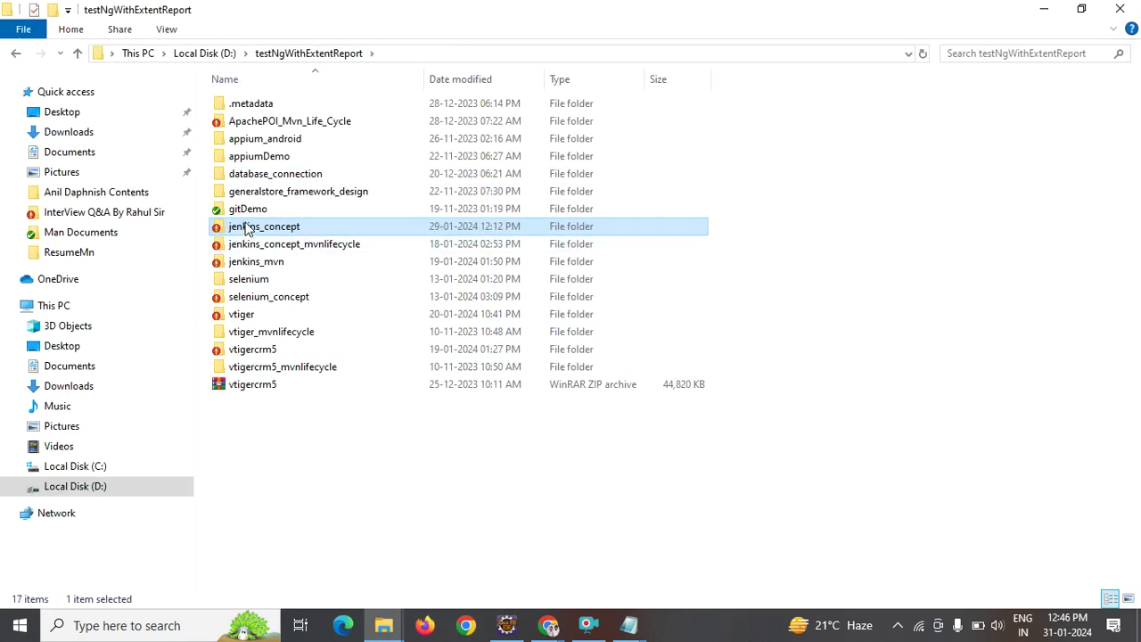
key("alt+Tab")
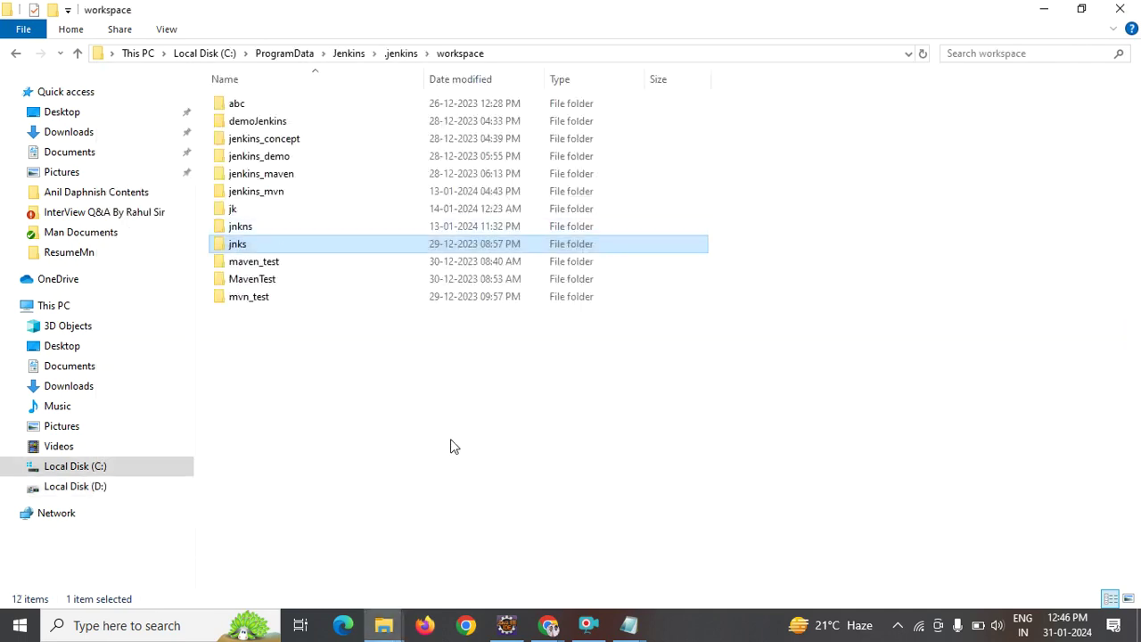
double_click(291, 245)
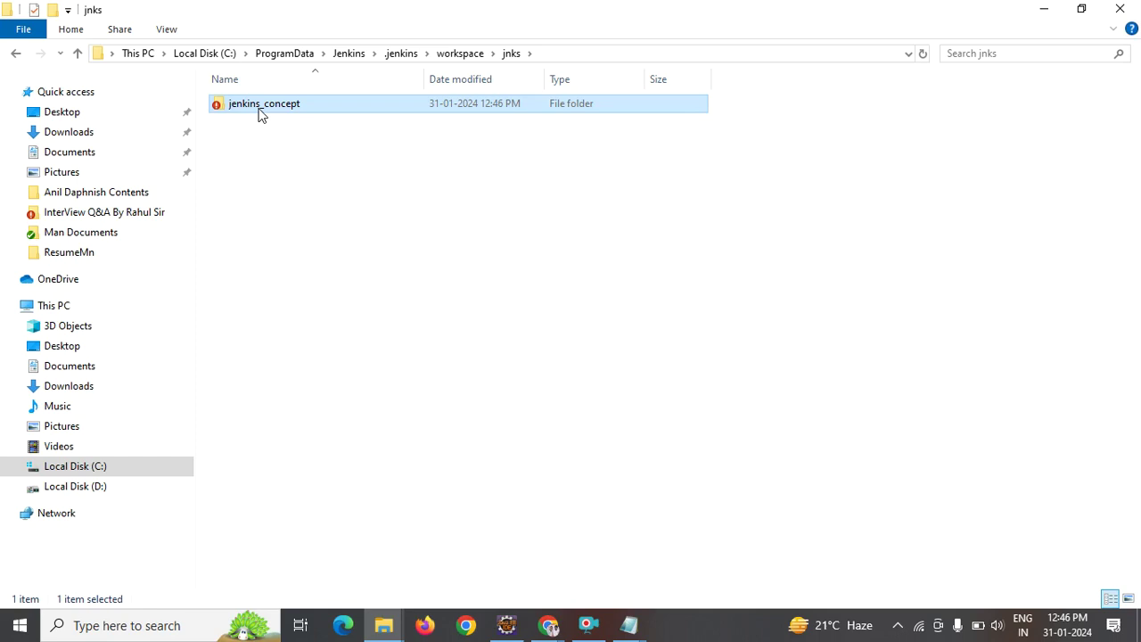
double_click(258, 108)
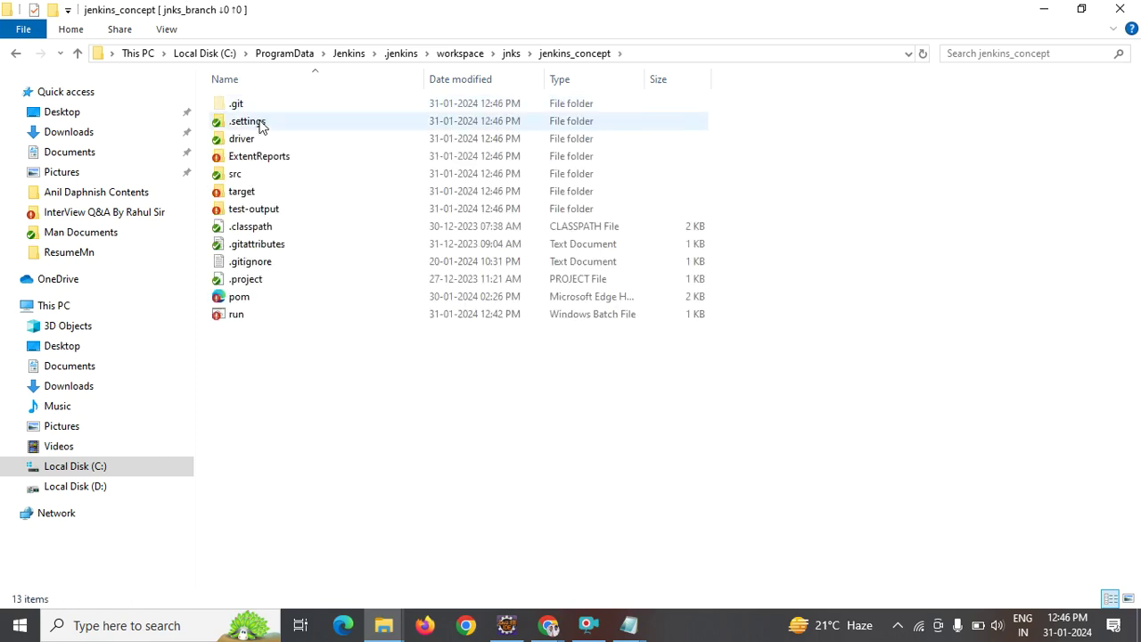
left_click(249, 323)
Open run.bat in Notepad and copy the jenkins_concept folder's full path.
right_click(249, 326)
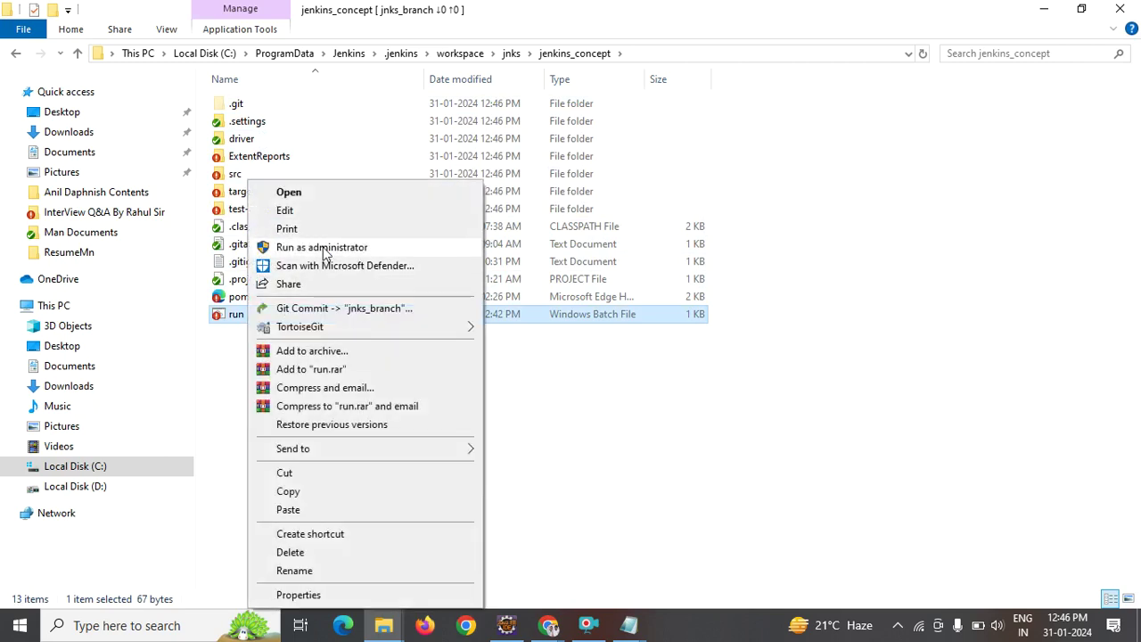
left_click(285, 210)
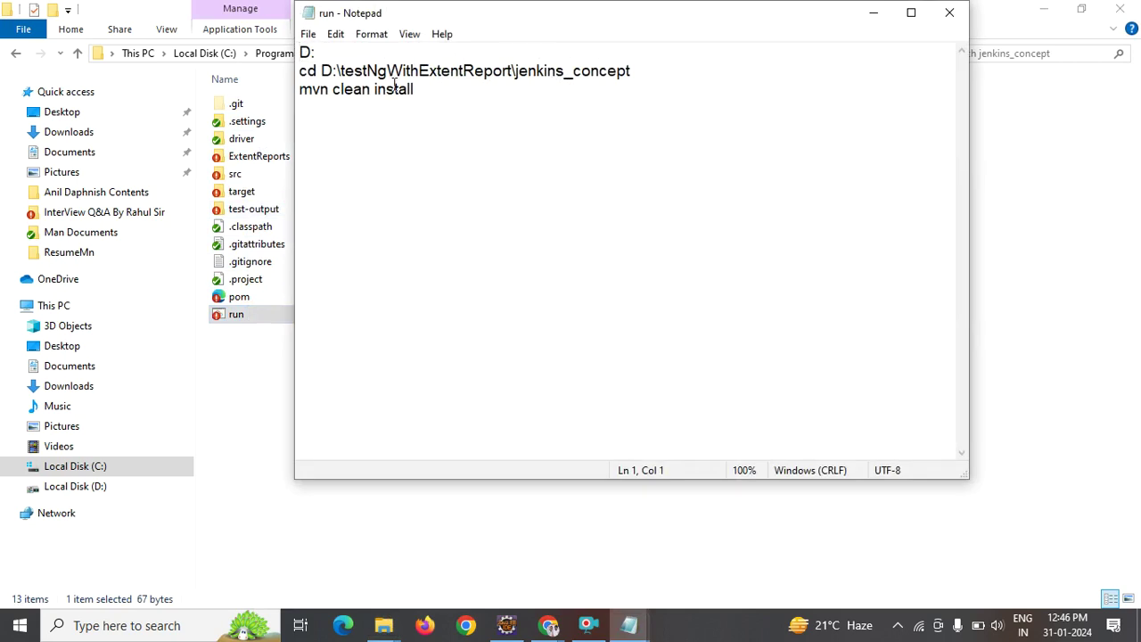
left_click_drag(383, 15, 423, 224)
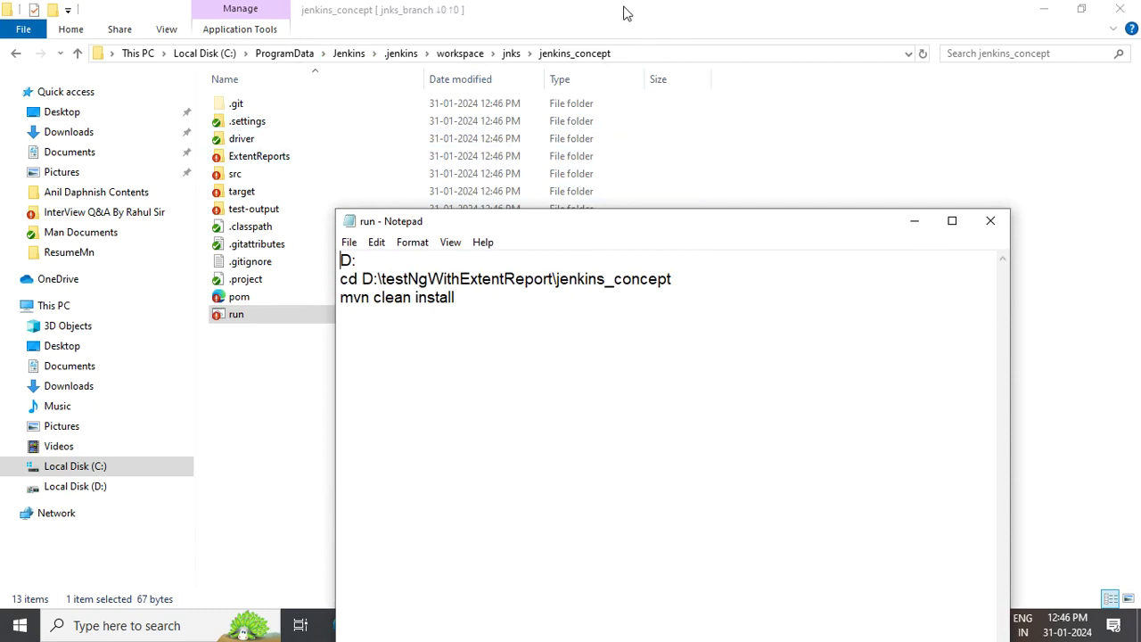
left_click(657, 56)
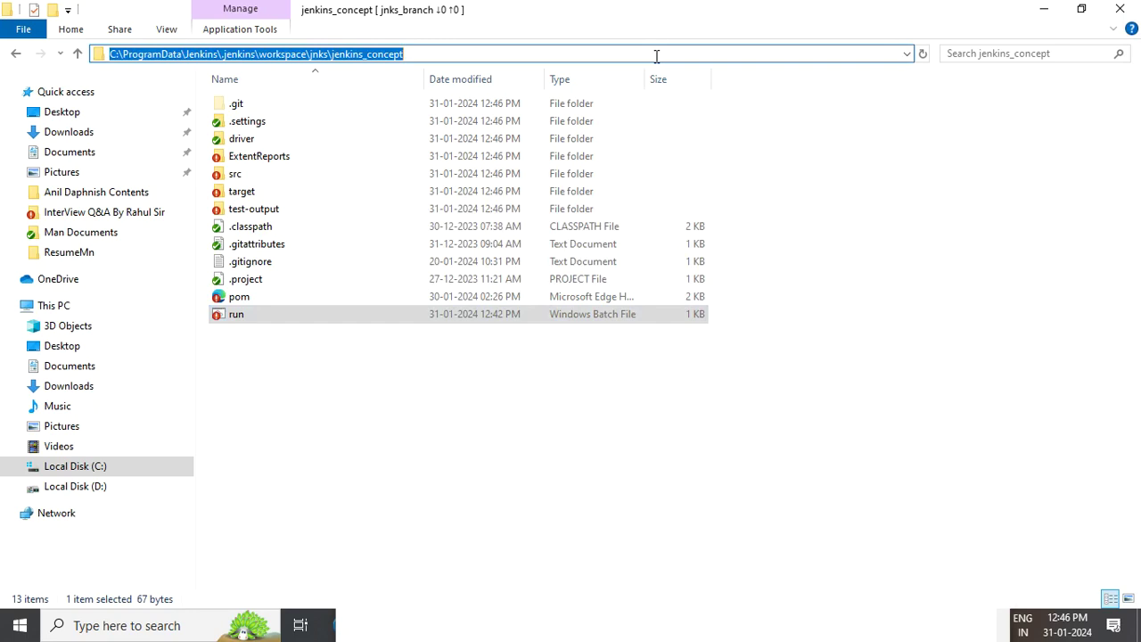
key("alt+Tab")
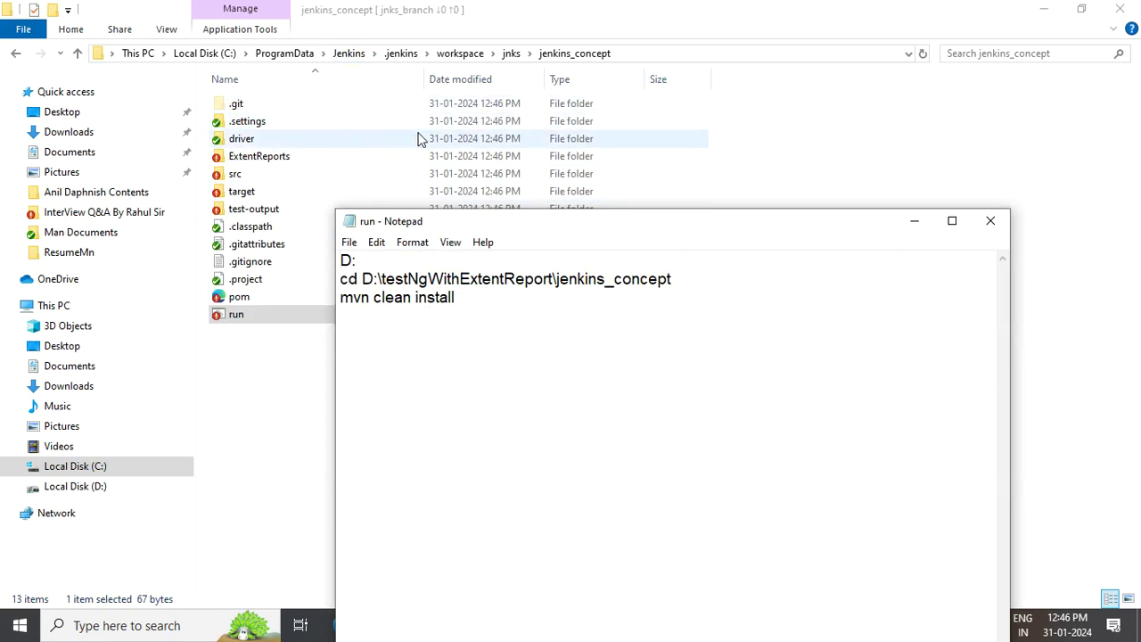
left_click(666, 53)
key("ctrl+c")
key("alt+Tab")
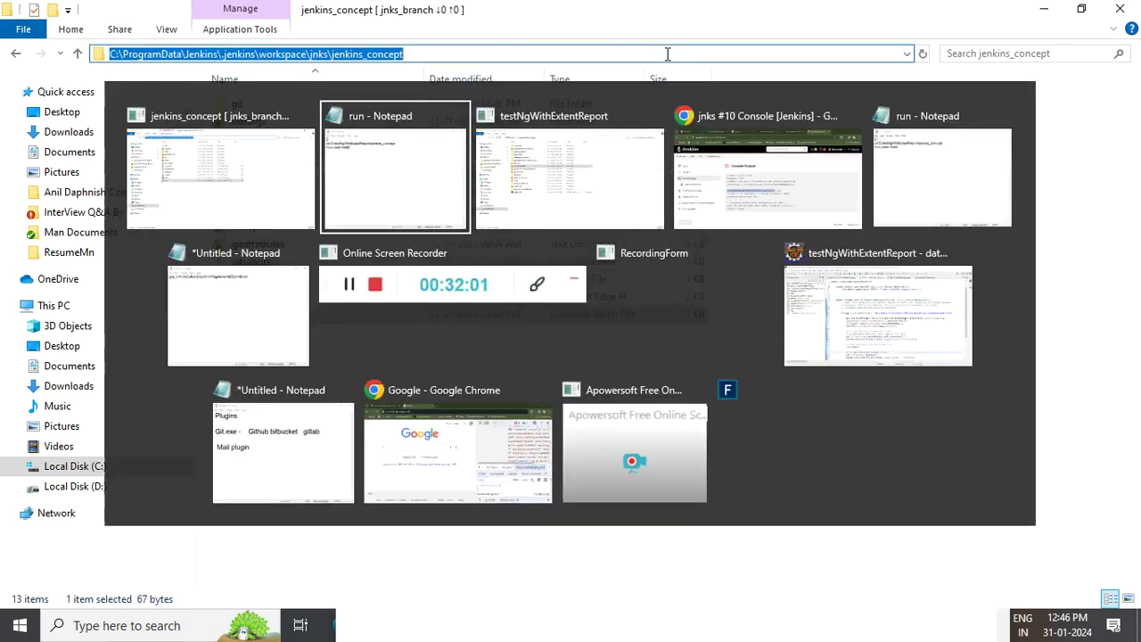
Replace the old D: cd path with C:\ProgramData\Jenkins\.jenkins\workspace\jnks\jenkins_concept and save run.bat.
left_click_drag(689, 274, 328, 291)
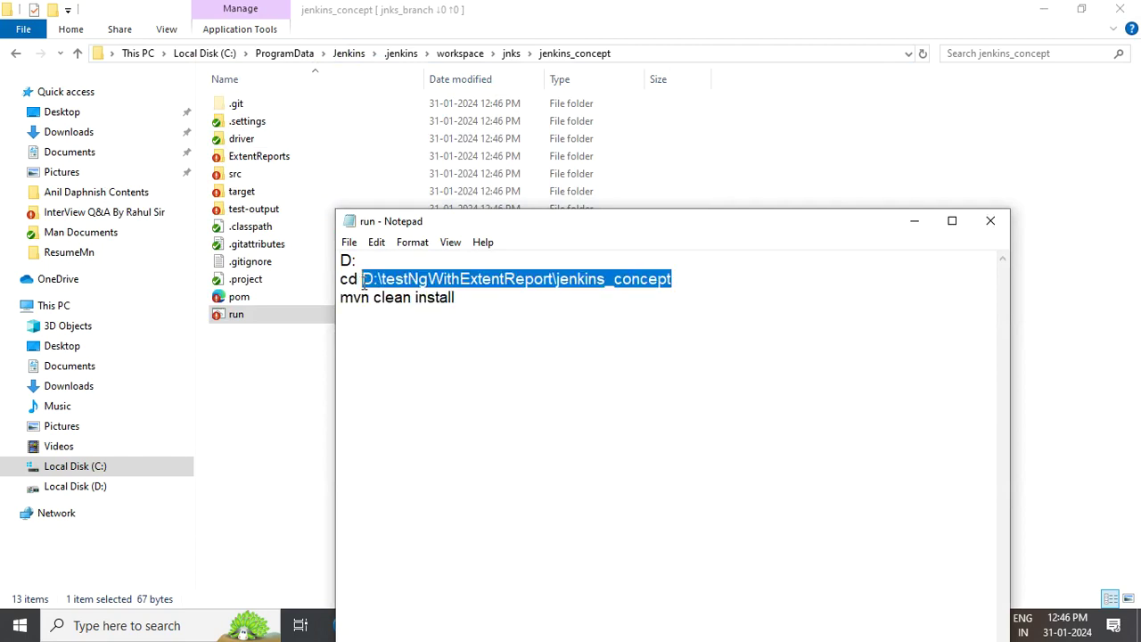
key("ctrl+v")
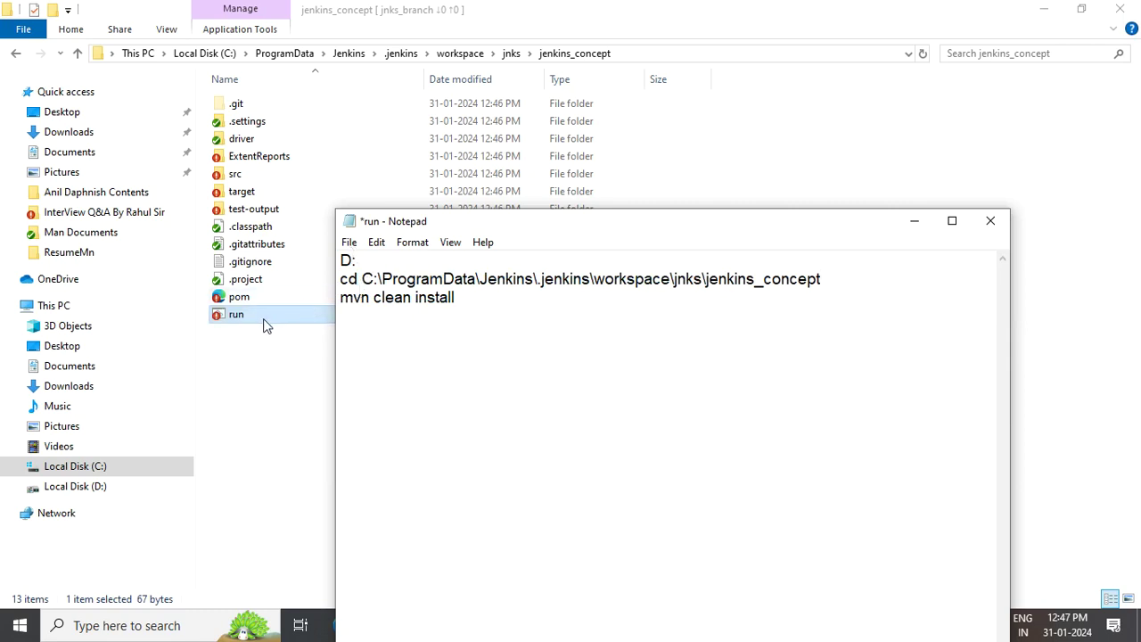
left_click(374, 260)
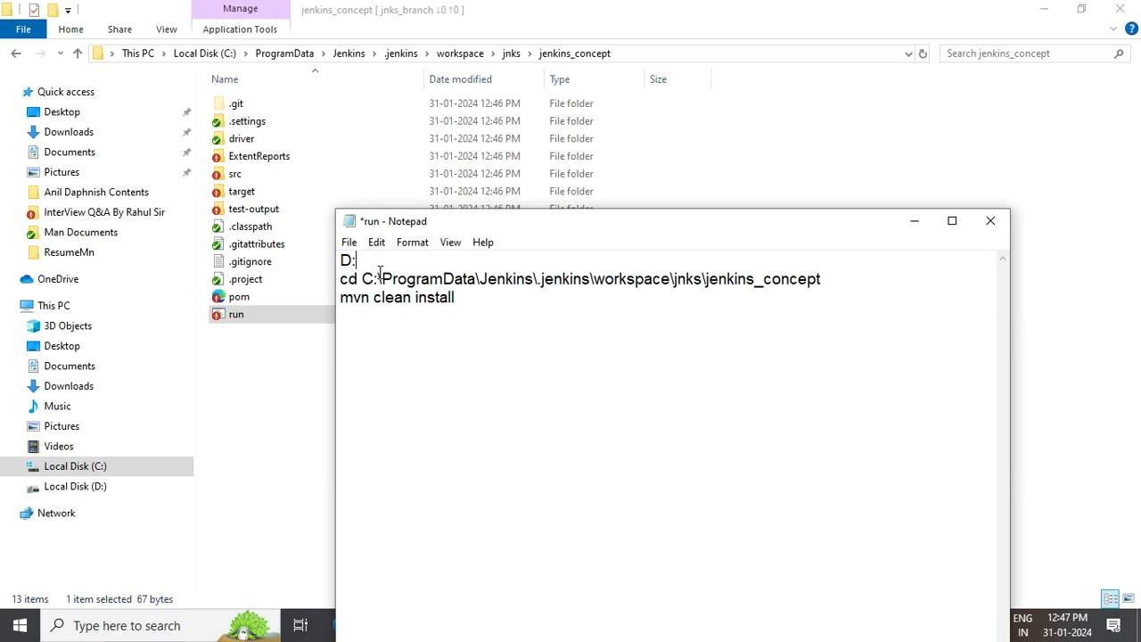
key("ctrl+s")
left_click(246, 315)
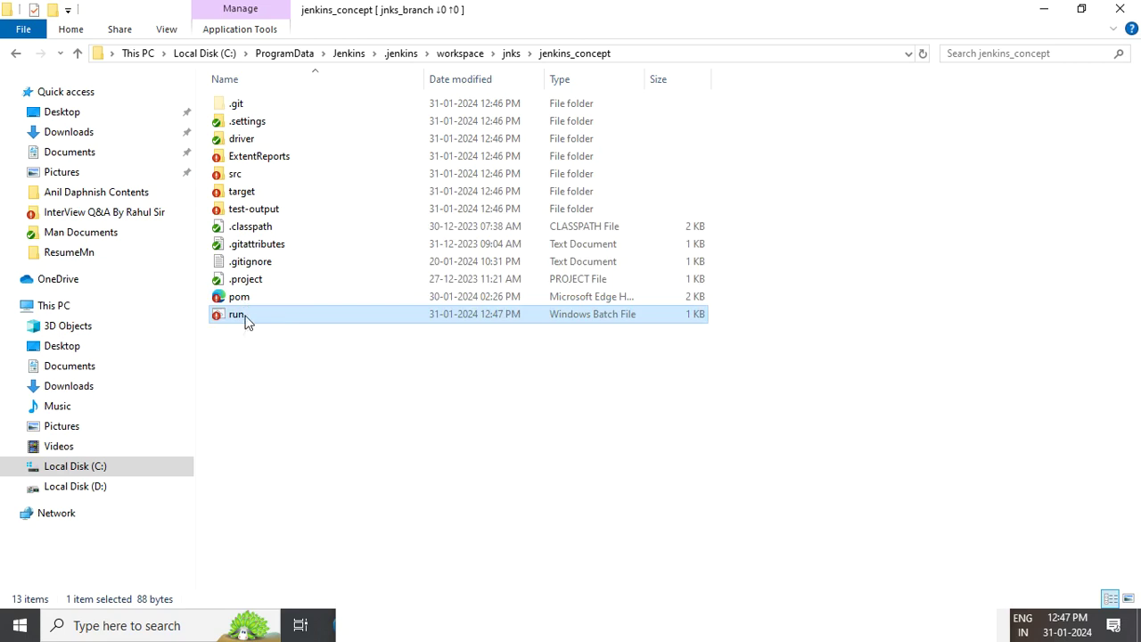
Rename the file to 'run', paste a copy into the jnks root, and return to build #10's console.
left_click(239, 315)
key("BackSpace")
type("run")
key("Return")
left_click(510, 54)
key("ctrl+v")
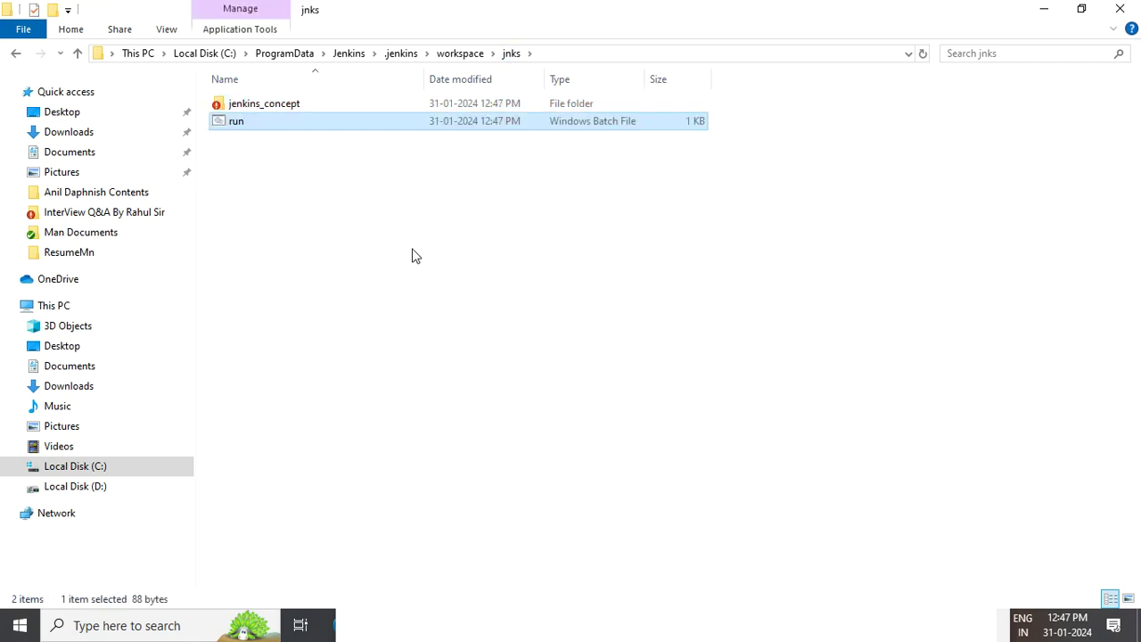
key("alt+Tab")
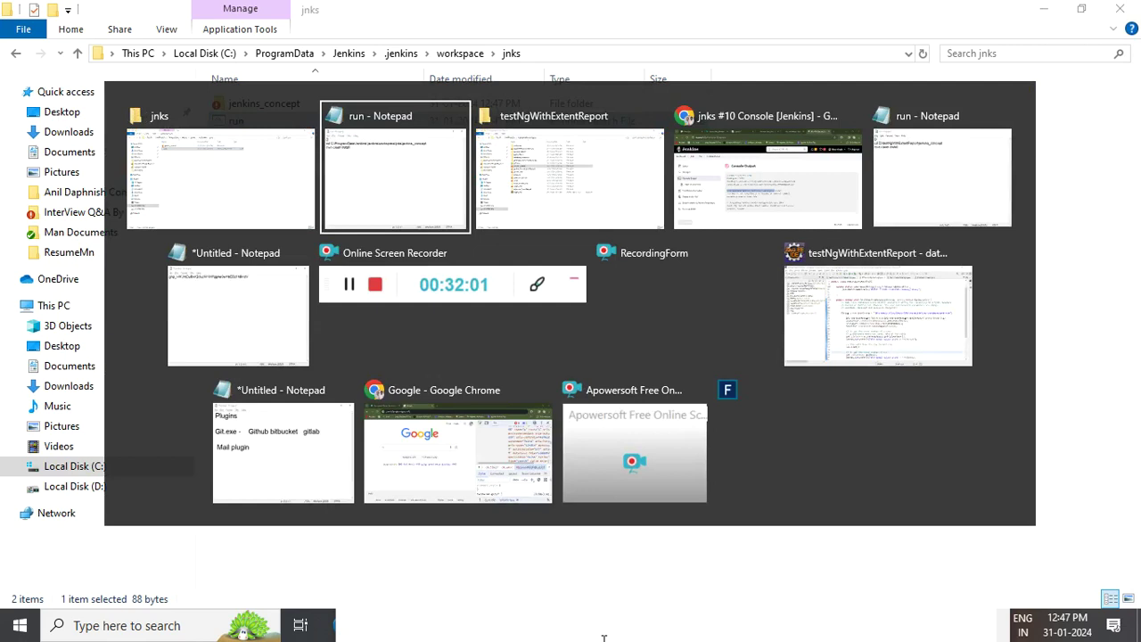
key("alt+Tab")
key("alt+Tab")
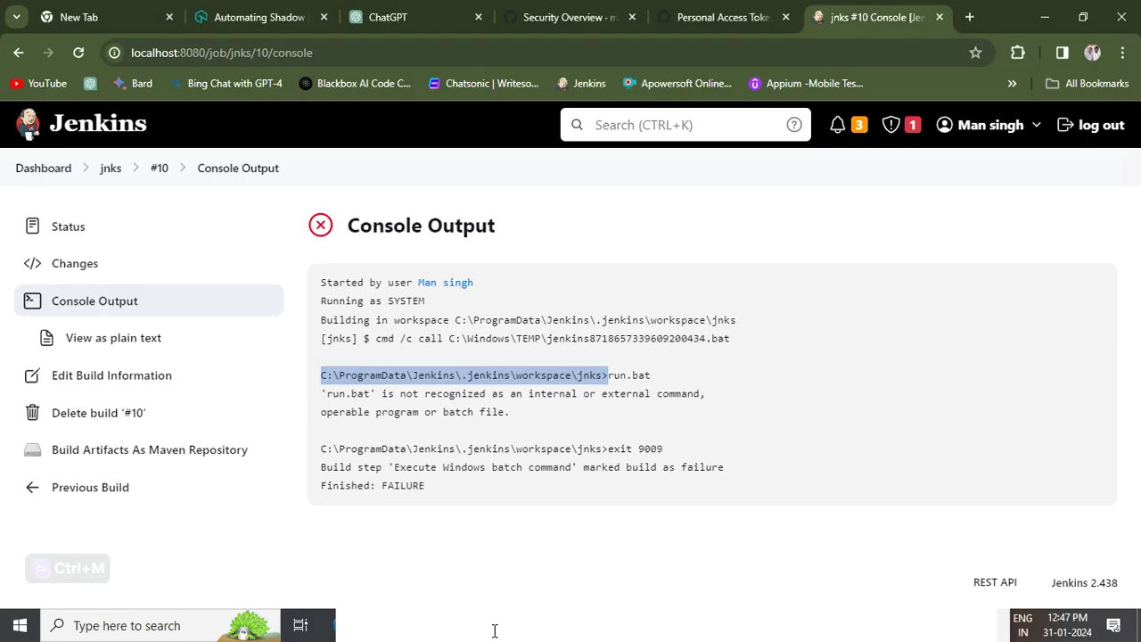
Run Build Now on the jnks job to start build #11.
left_click(111, 171)
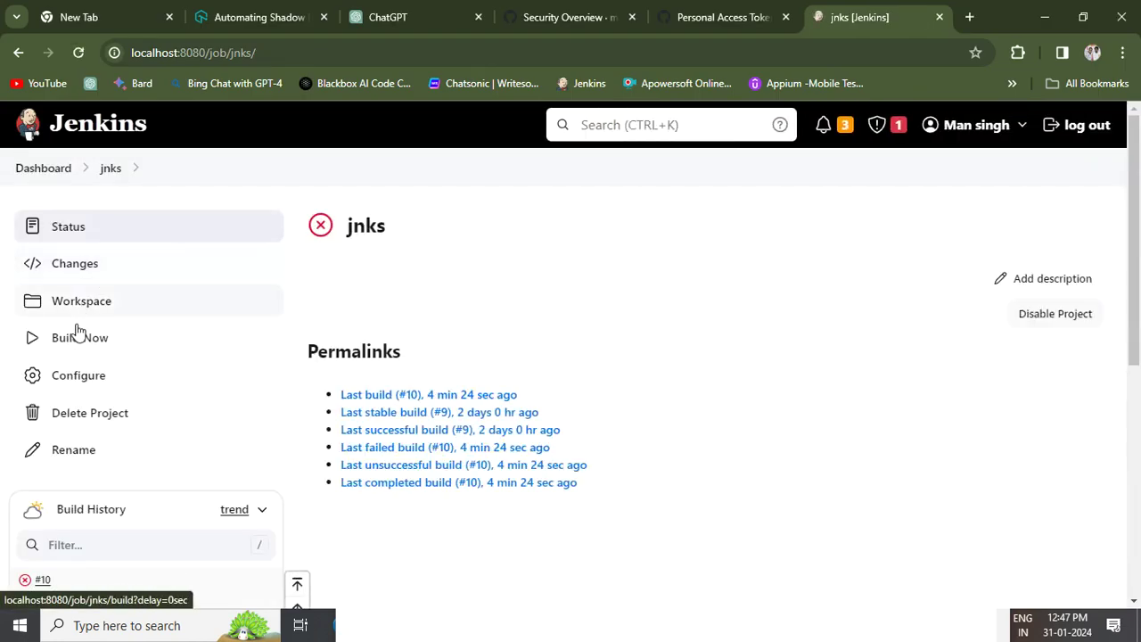
left_click(75, 340)
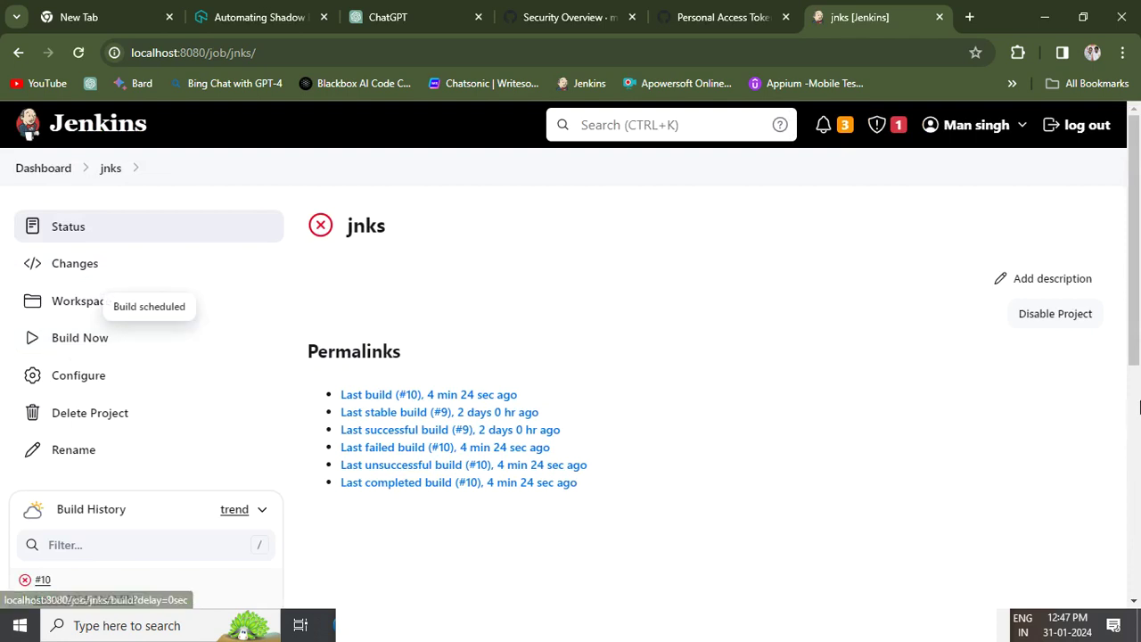
left_click_drag(1134, 426, 1073, 329)
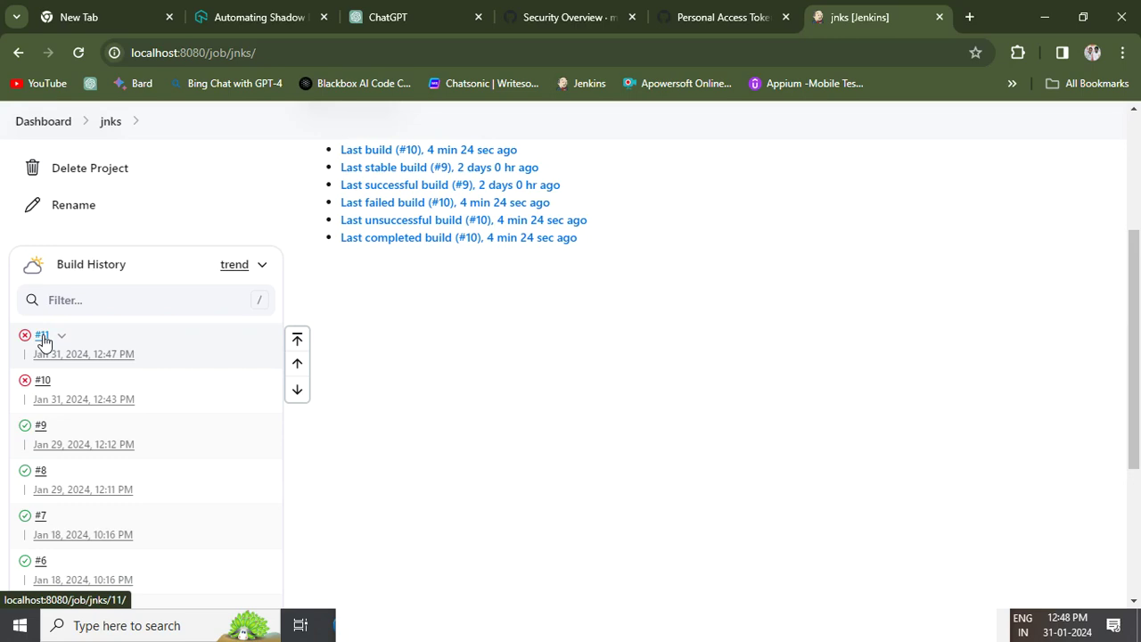
Open build #11's console output and inspect the mvn clean install and D: drive lines.
left_click(43, 338)
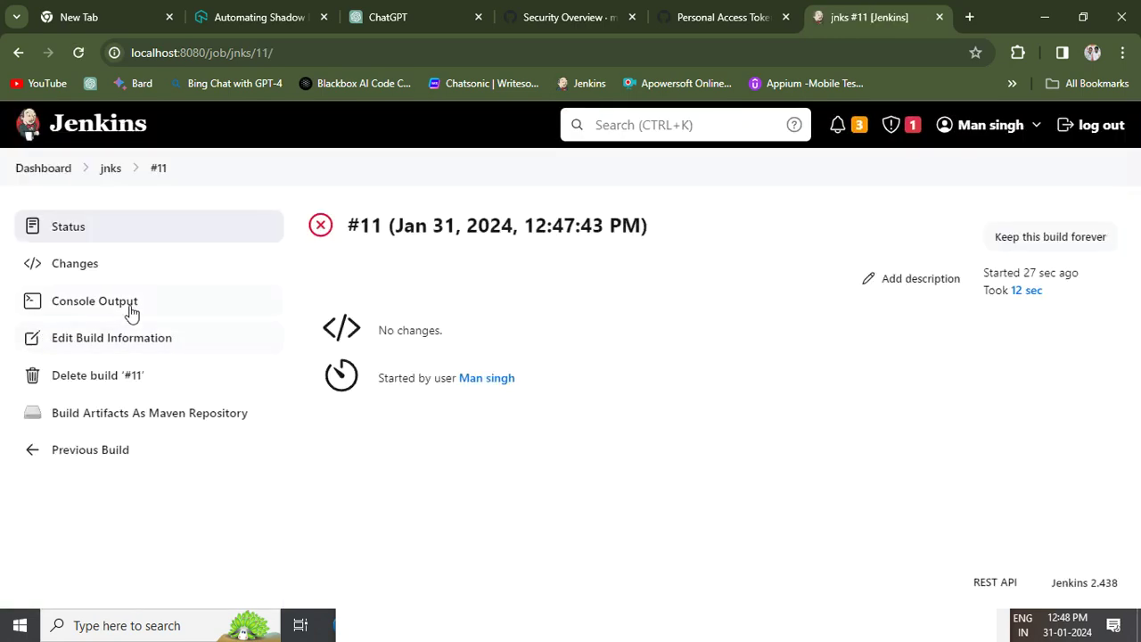
left_click(122, 305)
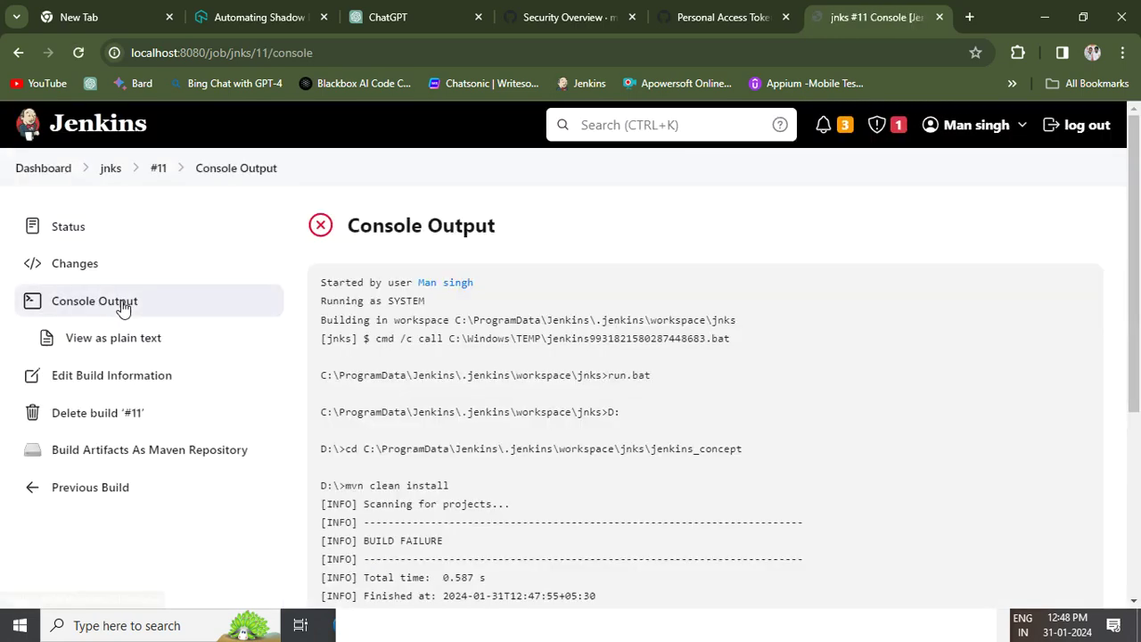
left_click_drag(1138, 338, 1052, 376)
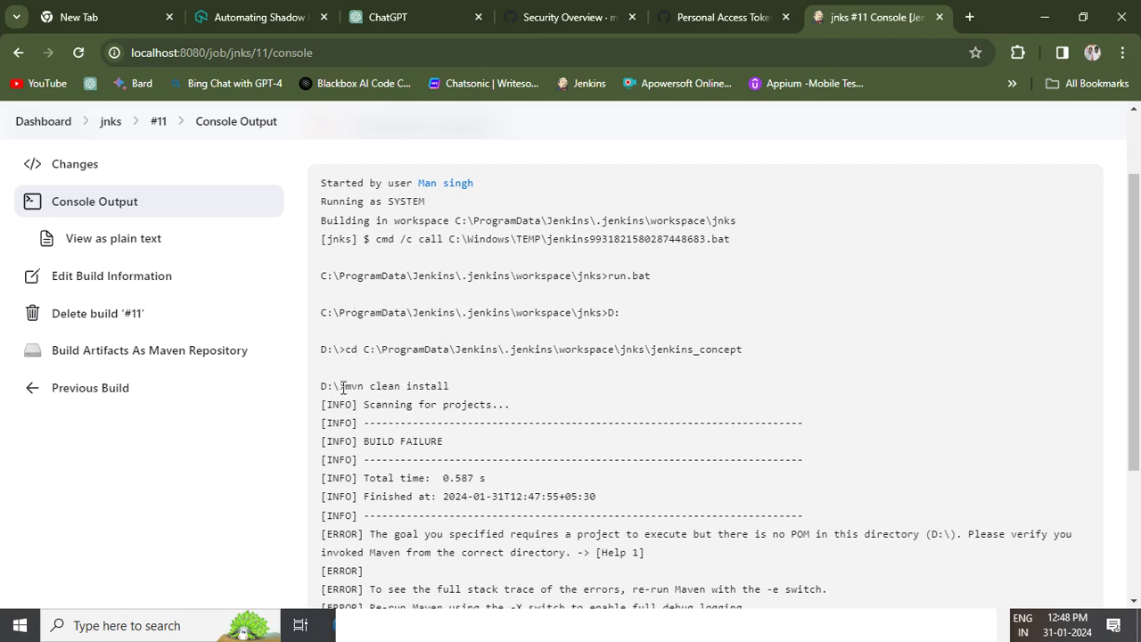
left_click_drag(342, 387, 481, 387)
left_click(479, 526)
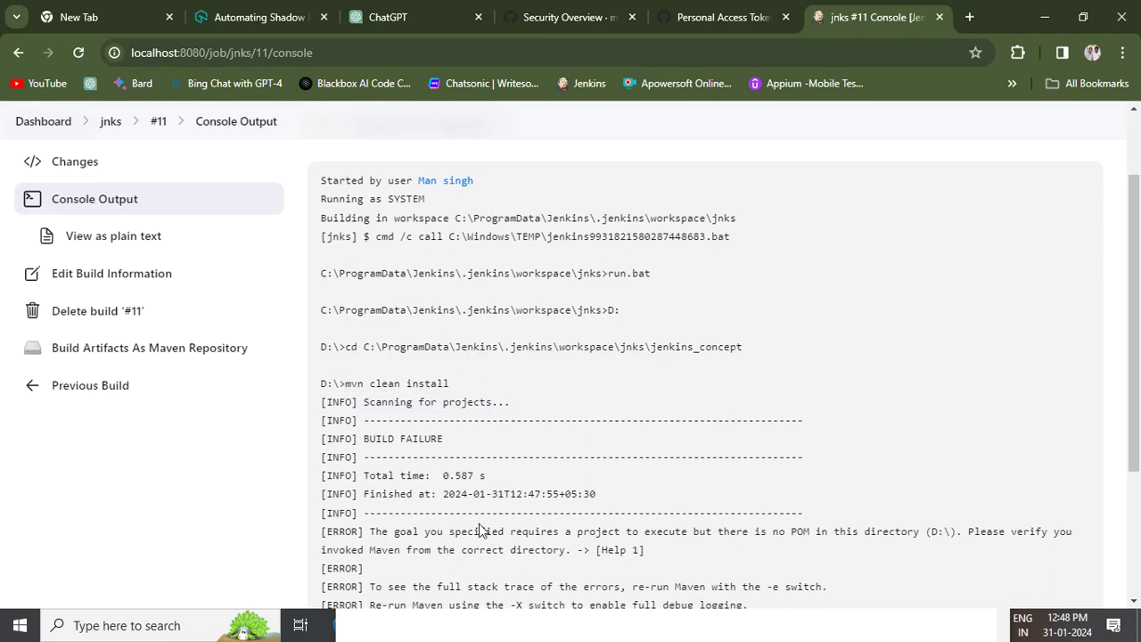
scroll(479, 527, "down", 2)
scroll(479, 528, "up", 1)
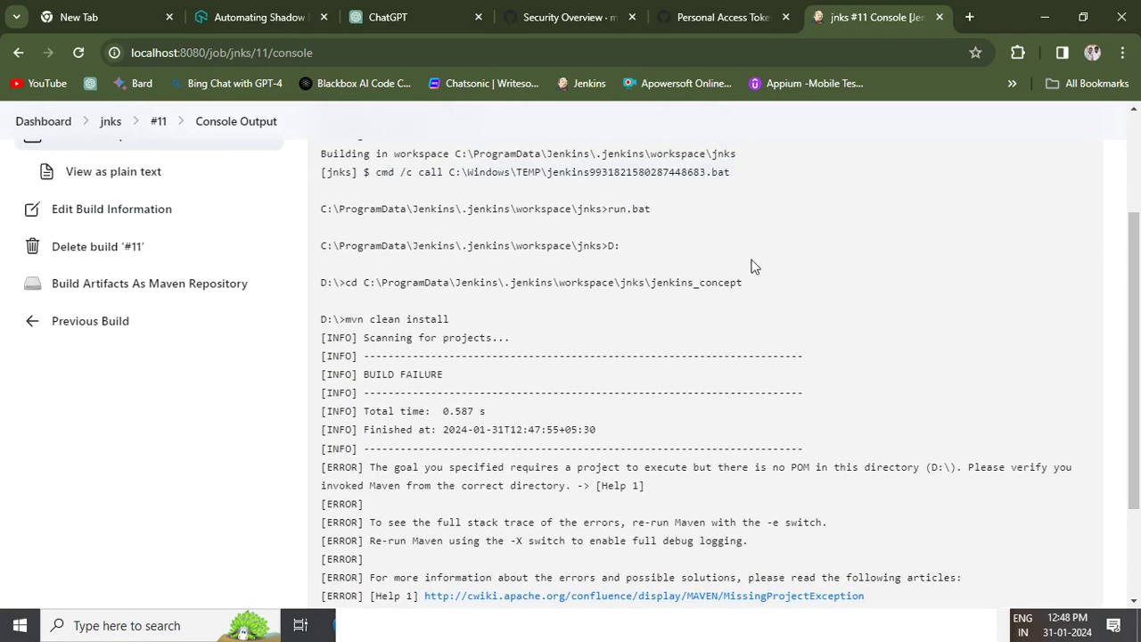
left_click_drag(618, 243, 611, 241)
key("ctrl+m")
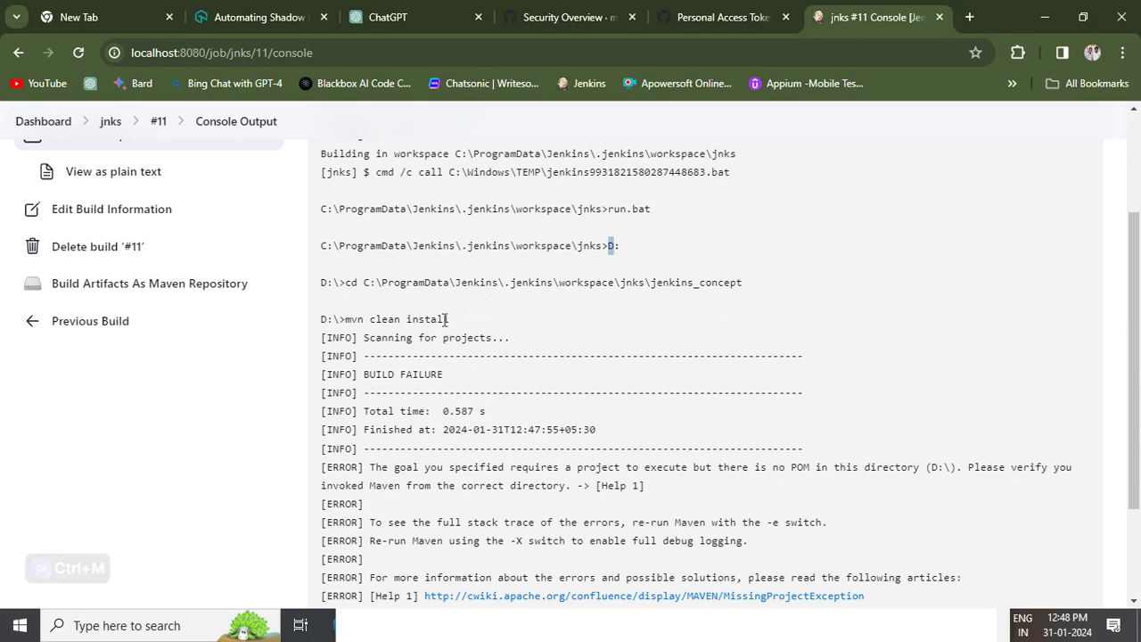
Highlight the D:\>mvn clean install line and copy the jenkins_concept path from the cd command.
left_click_drag(463, 324, 318, 320)
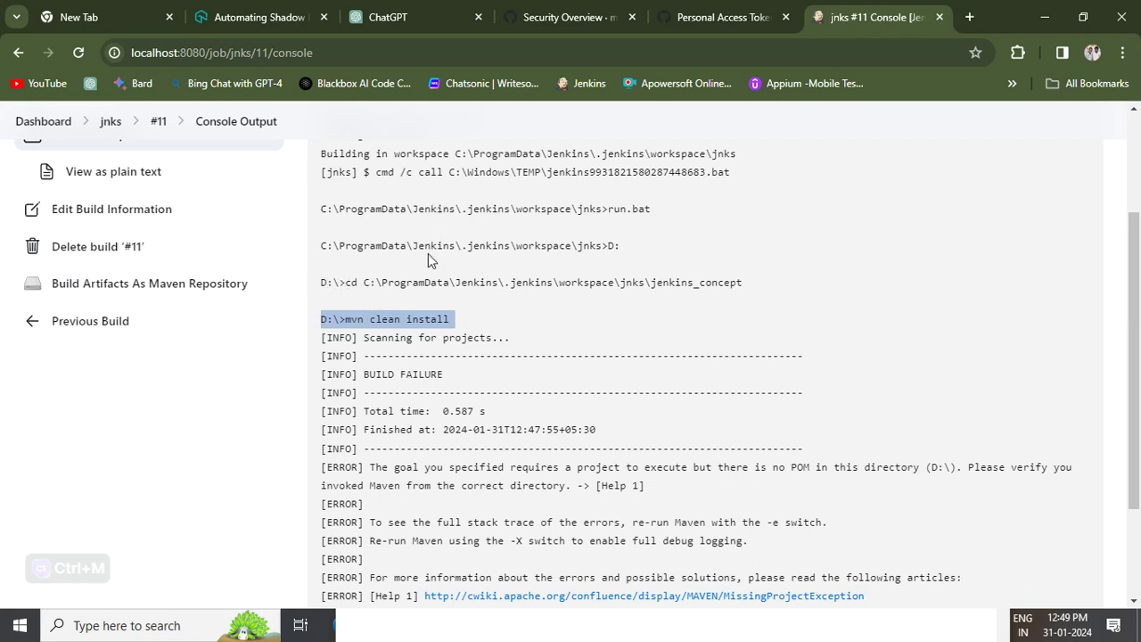
double_click(348, 282)
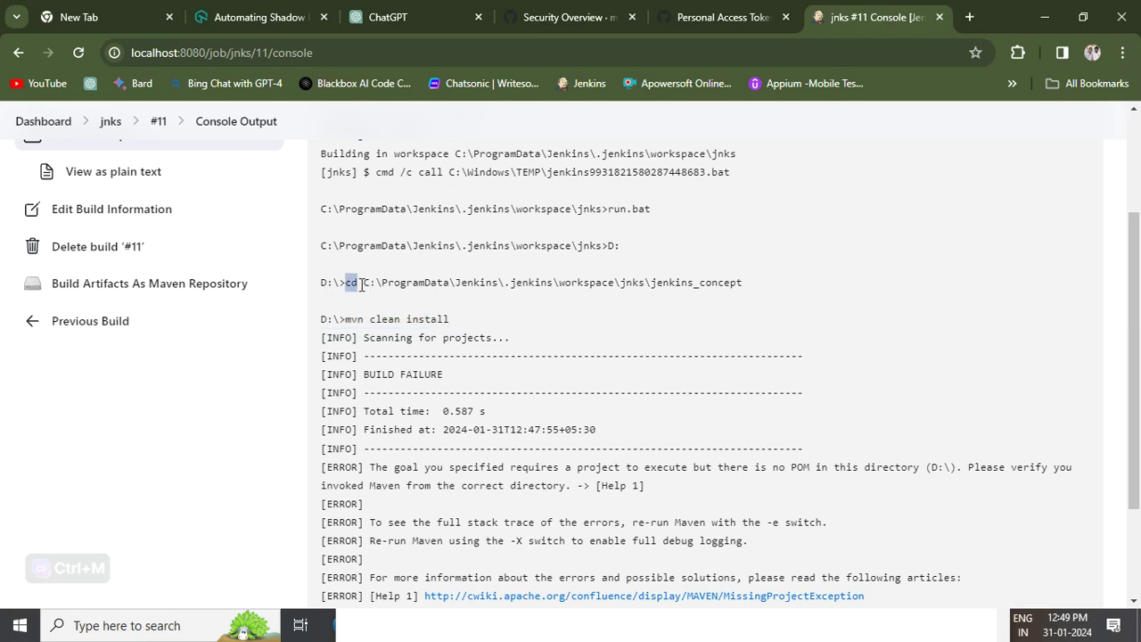
left_click(362, 283)
left_click_drag(364, 284, 721, 295)
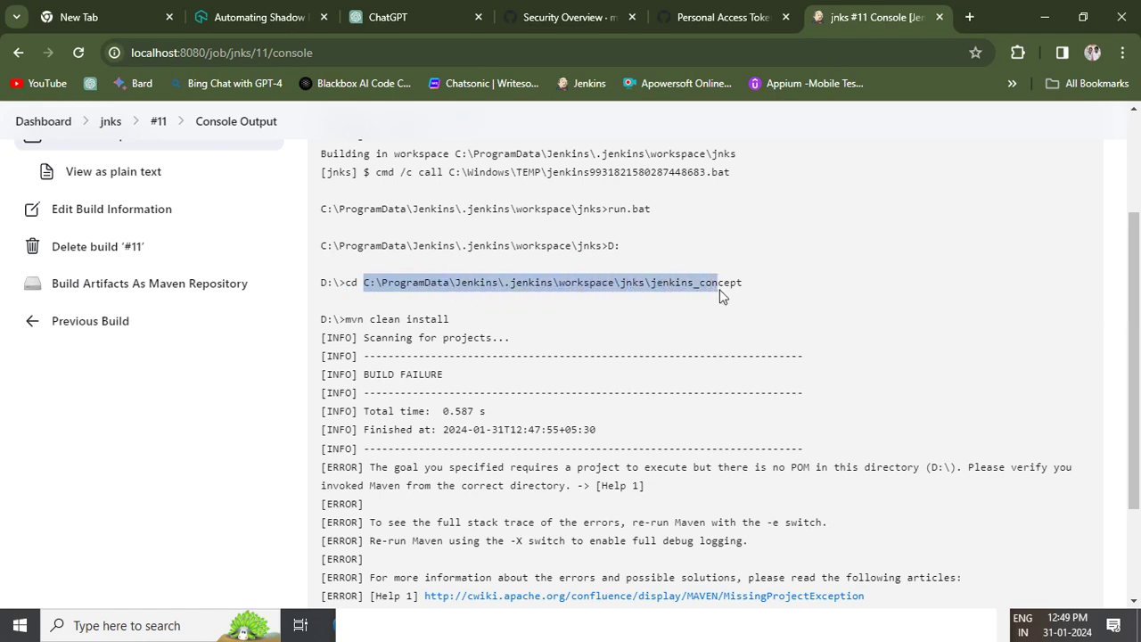
key("ctrl+c")
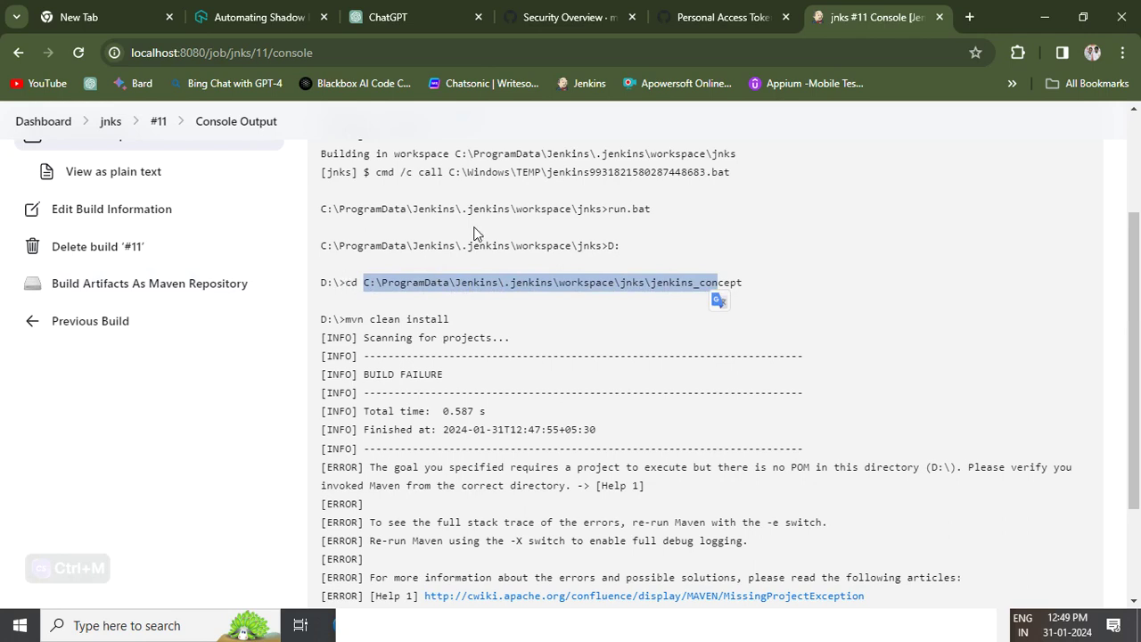
key("alt+Tab")
key("alt+Tab")
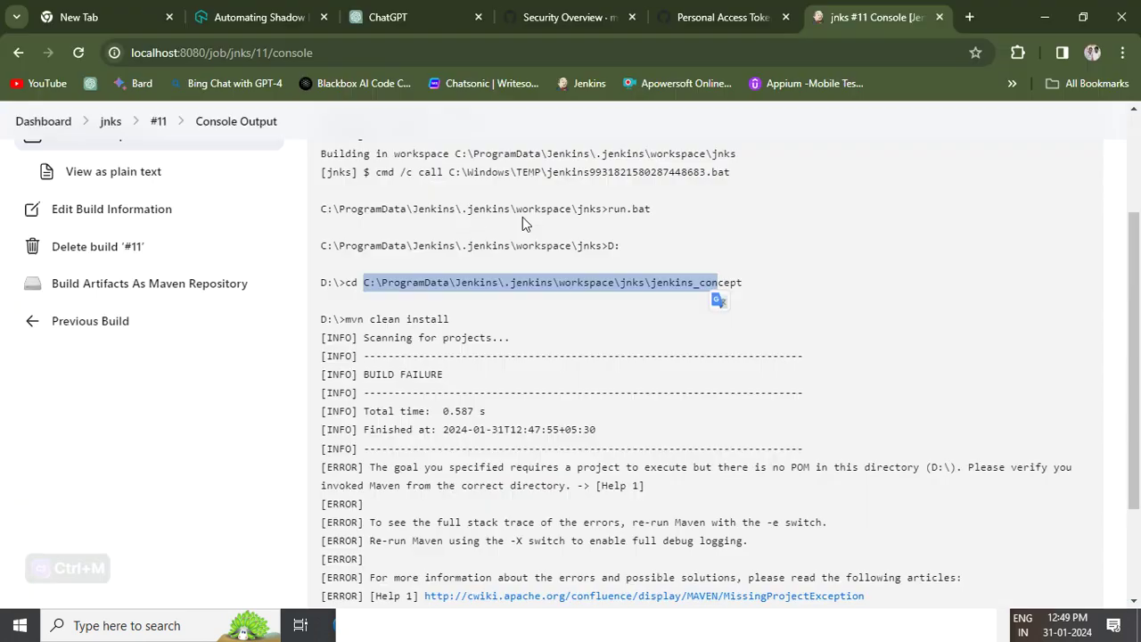
key("alt+Tab")
key("alt+Tab")
Delete the leading 'D:' line from run.bat, save it, and close Notepad.
left_click(524, 223)
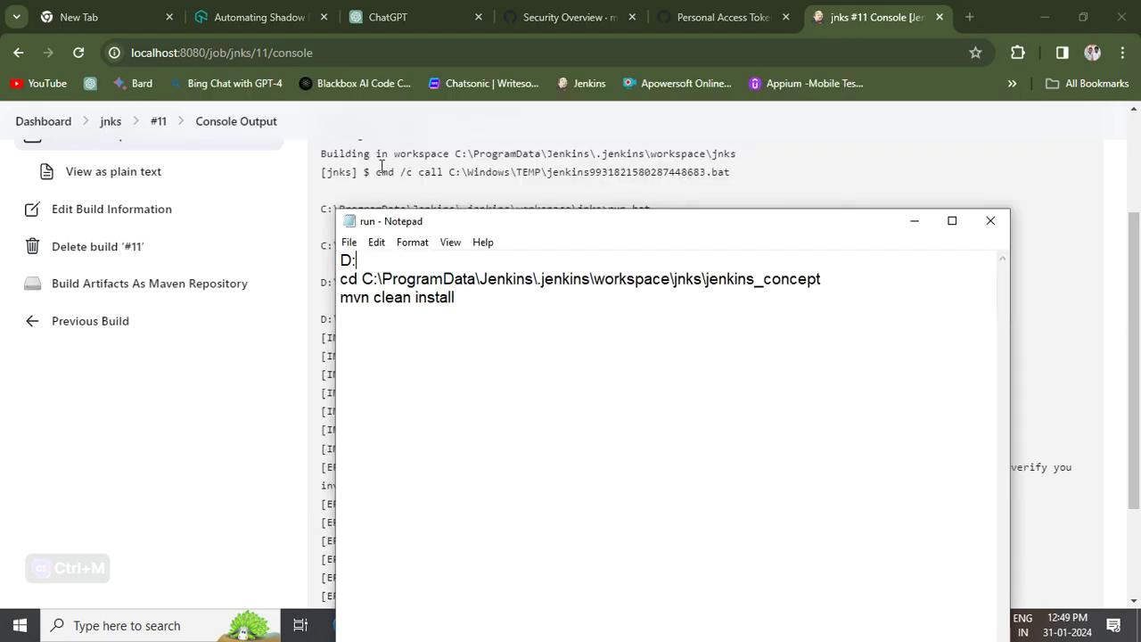
left_click(372, 259)
key("BackSpace")
key("BackSpace")
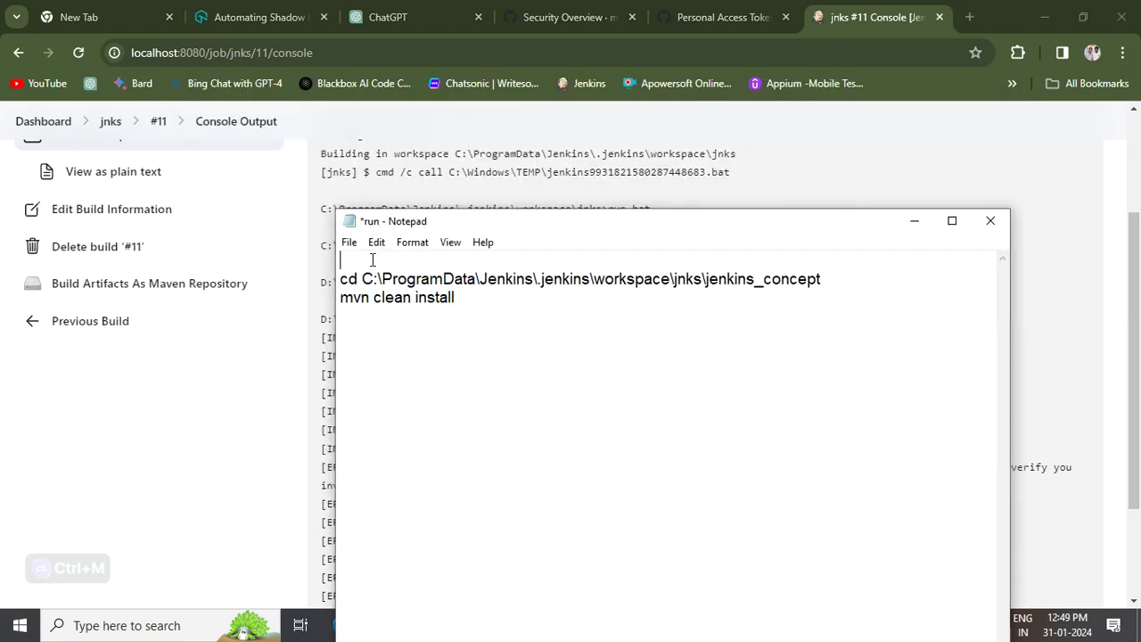
key("Delete")
key("ctrl+s")
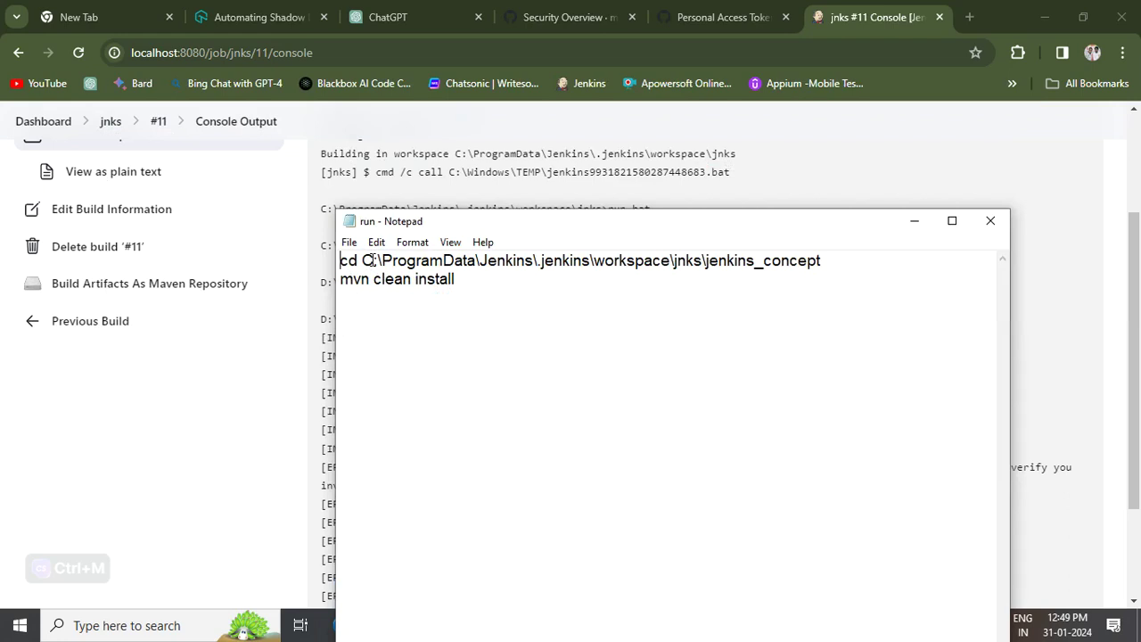
left_click(991, 222)
scroll(721, 301, "up", 3)
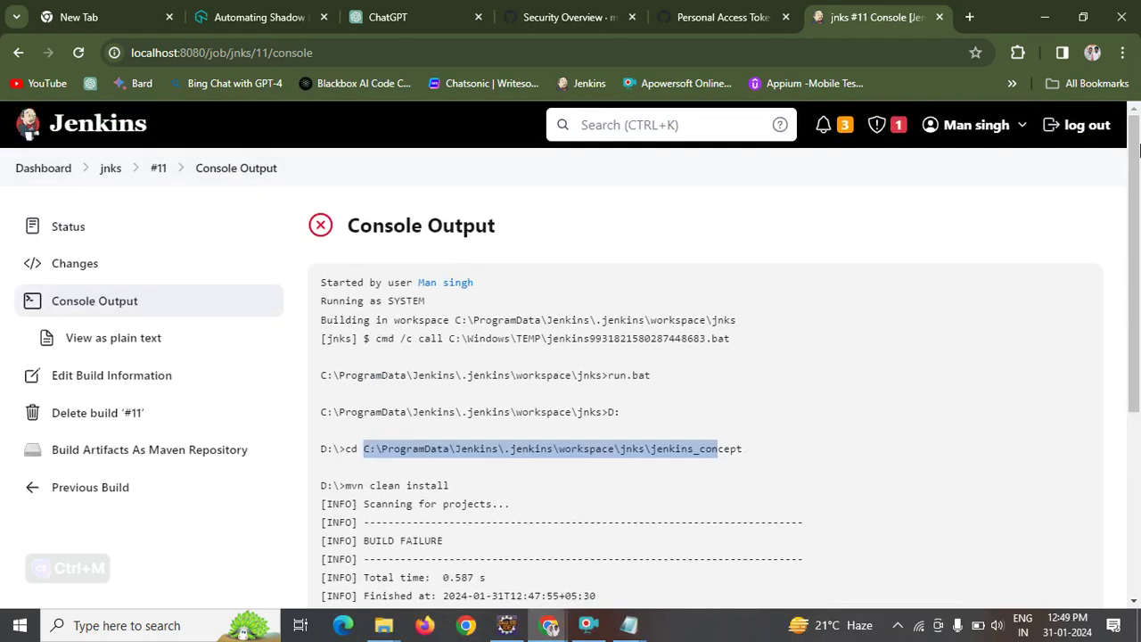
Build the jnks job again and review build #12's console output showing BUILD FAILURE.
left_click(113, 170)
left_click(76, 349)
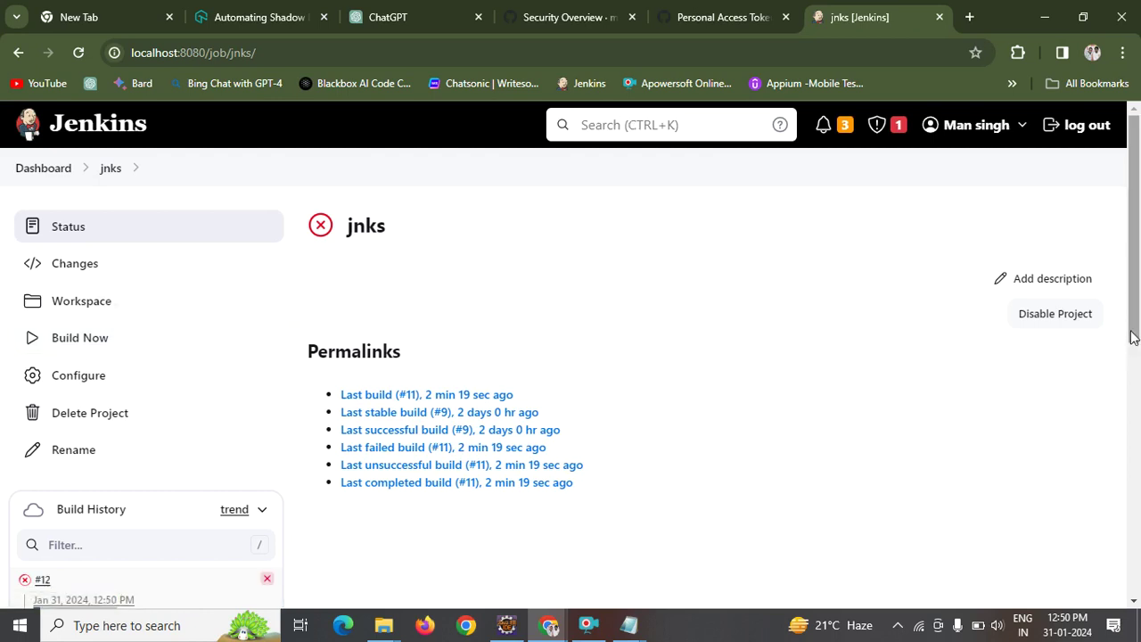
left_click(1135, 393)
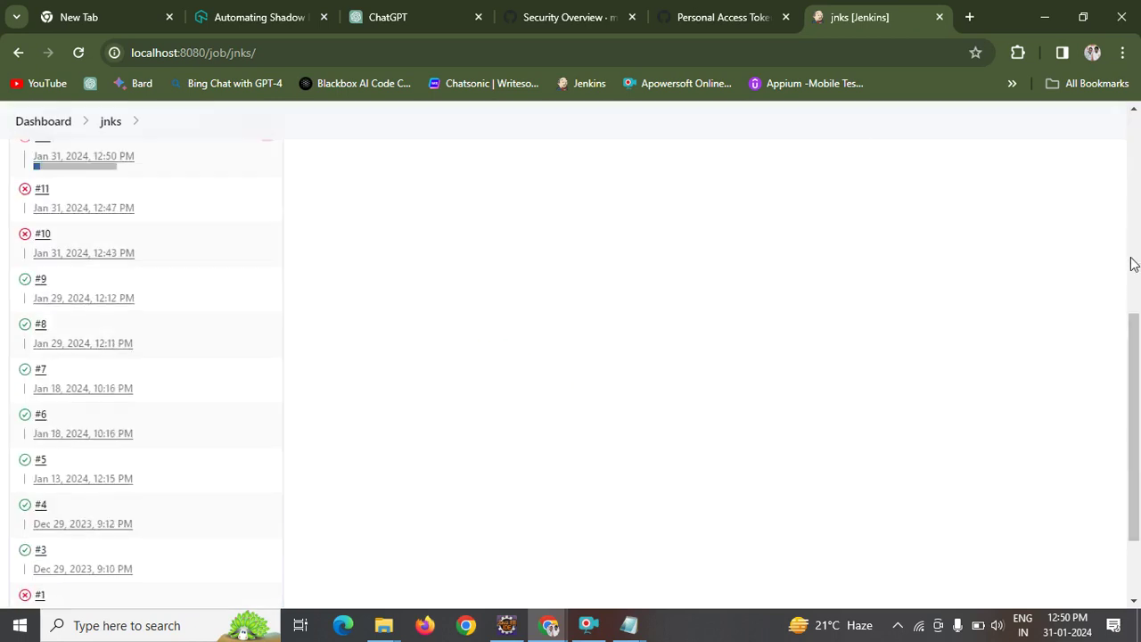
left_click_drag(1135, 340, 1128, 286)
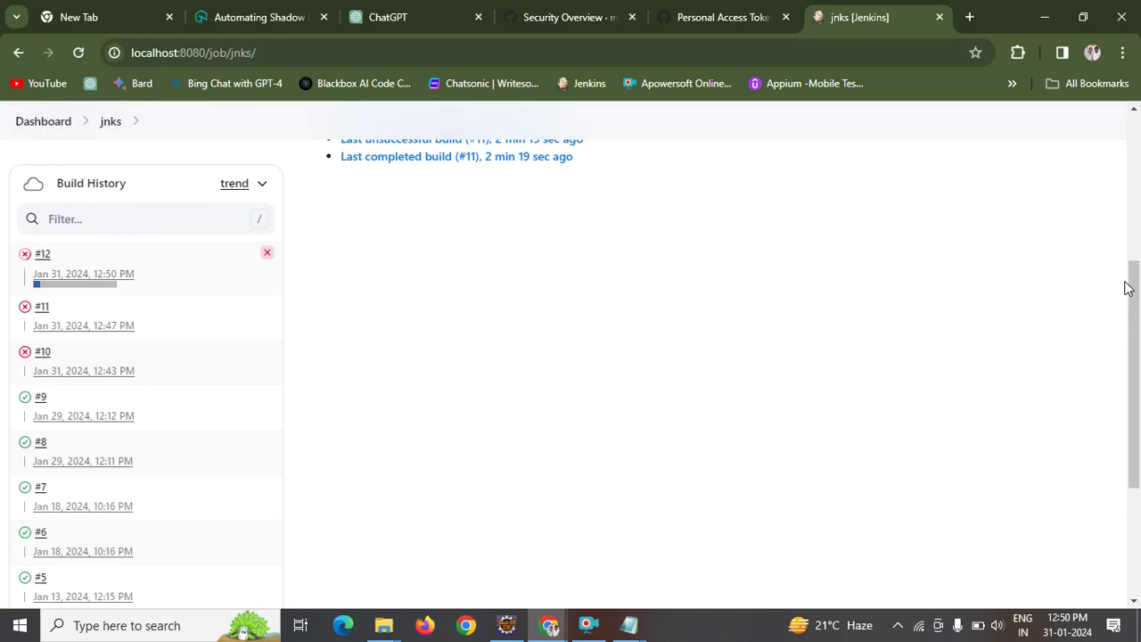
left_click(40, 254)
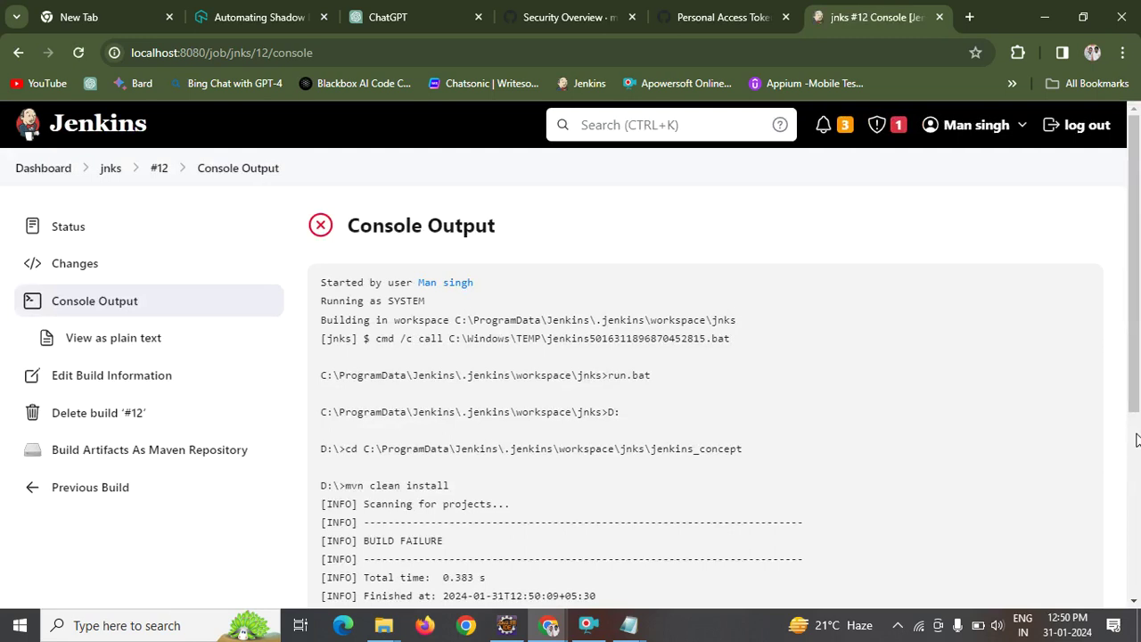
left_click(1138, 495)
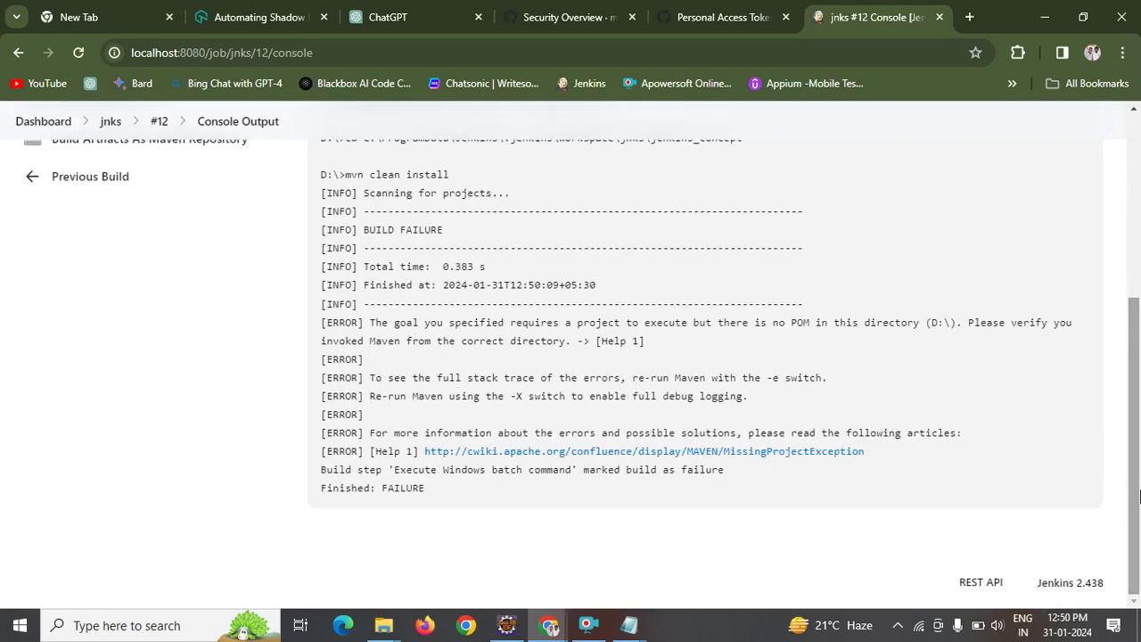
left_click_drag(1138, 496, 1109, 390)
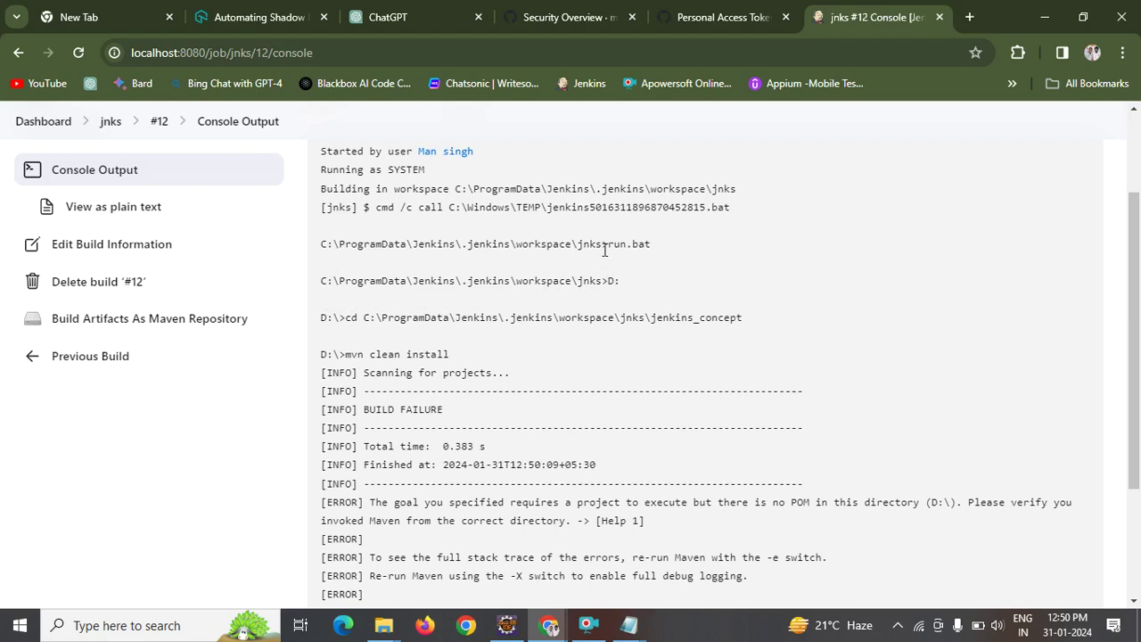
key("alt+Tab")
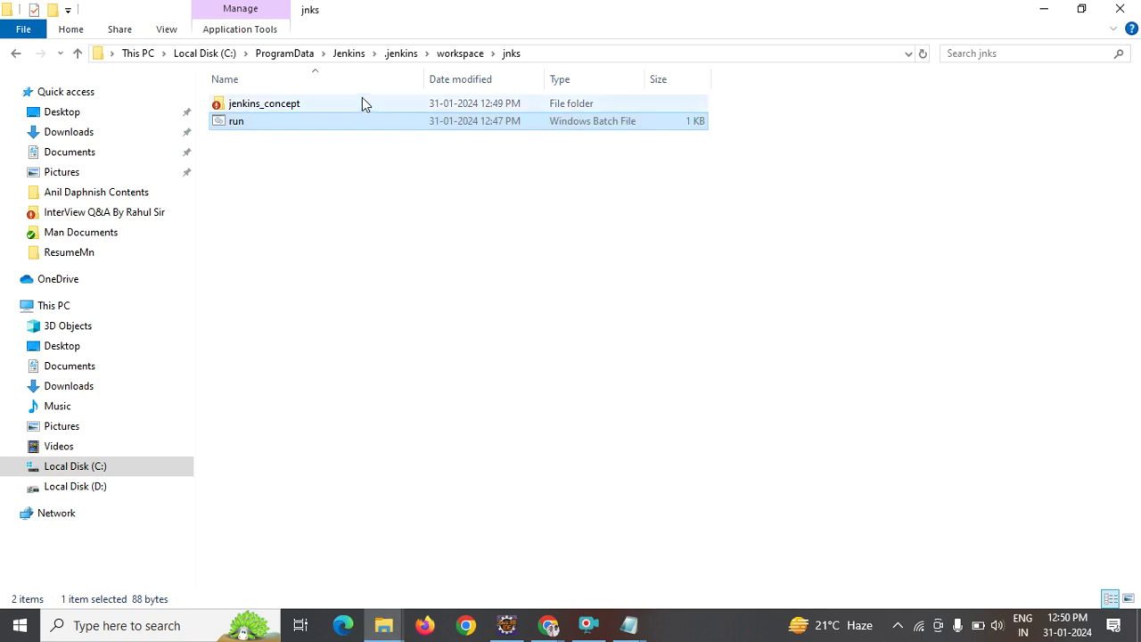
Permanently delete run.bat from the workspace jenkins_concept folder.
double_click(362, 102)
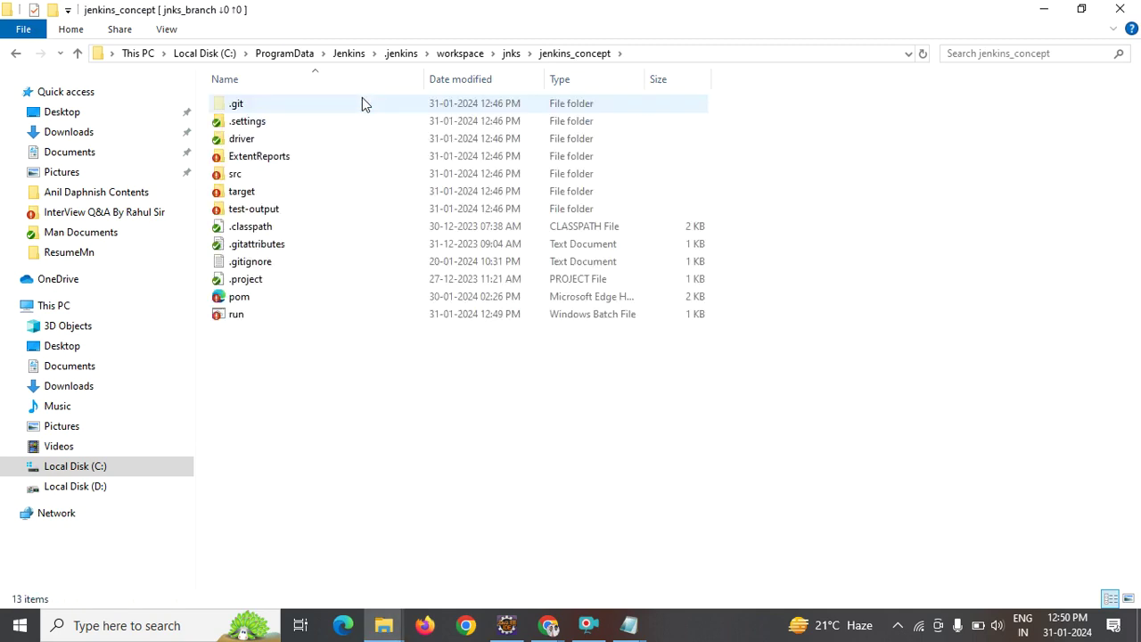
left_click(235, 319)
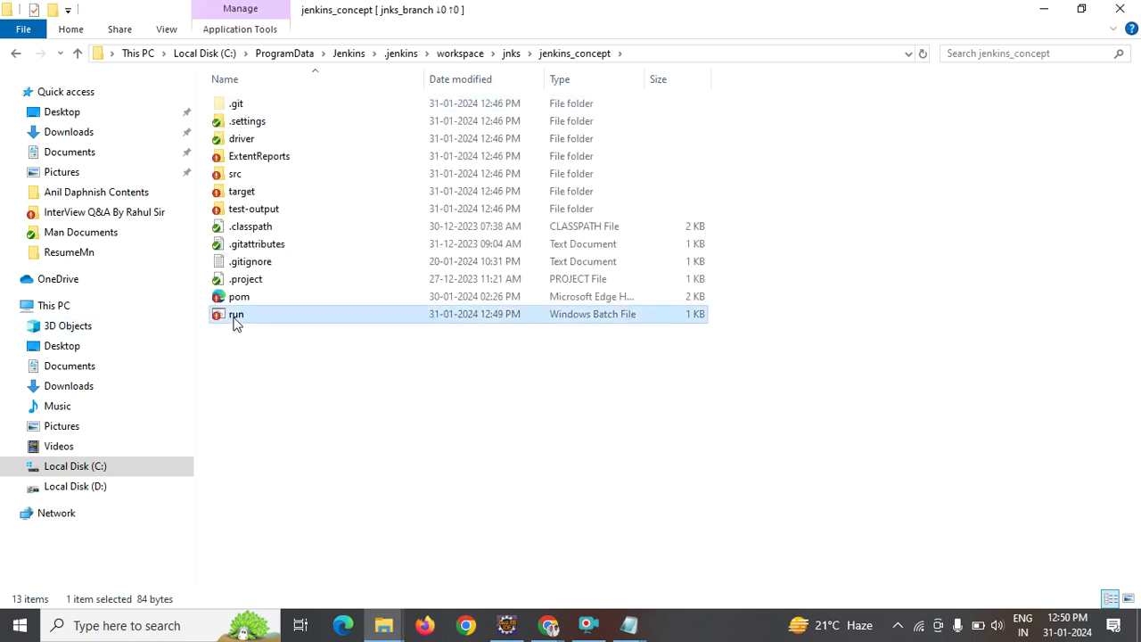
key("shift+Delete")
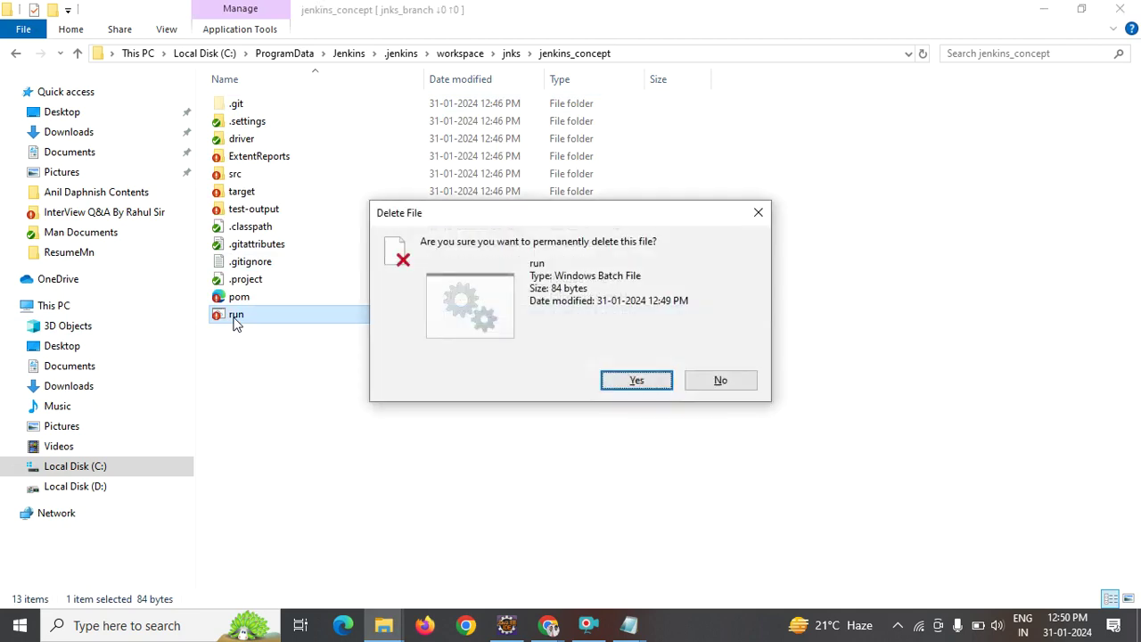
key("Return")
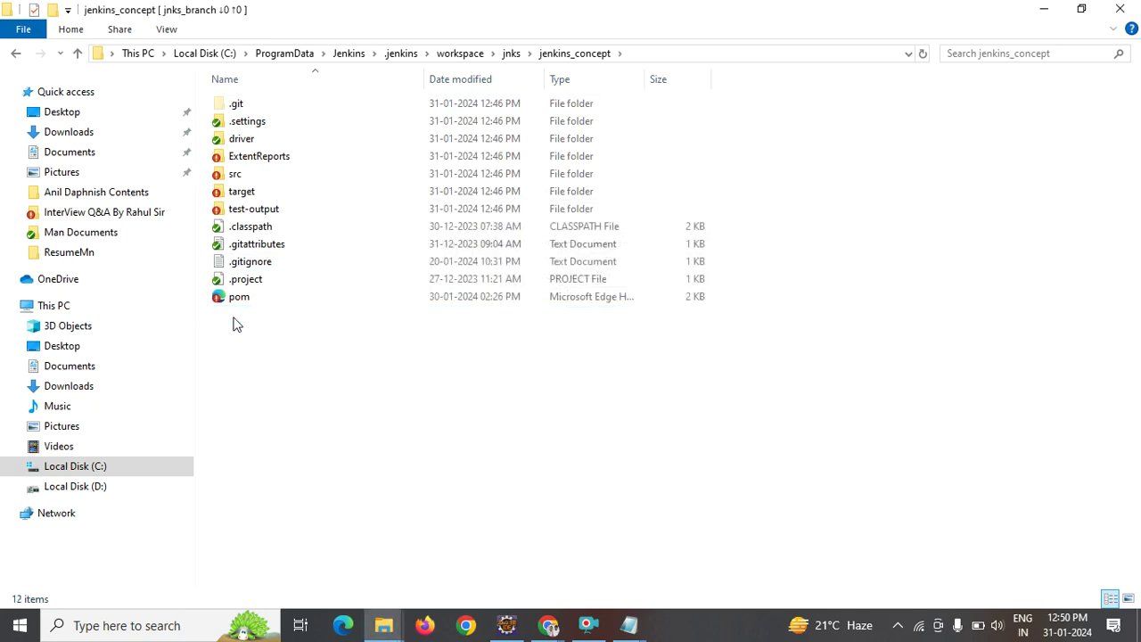
key("alt+Tab")
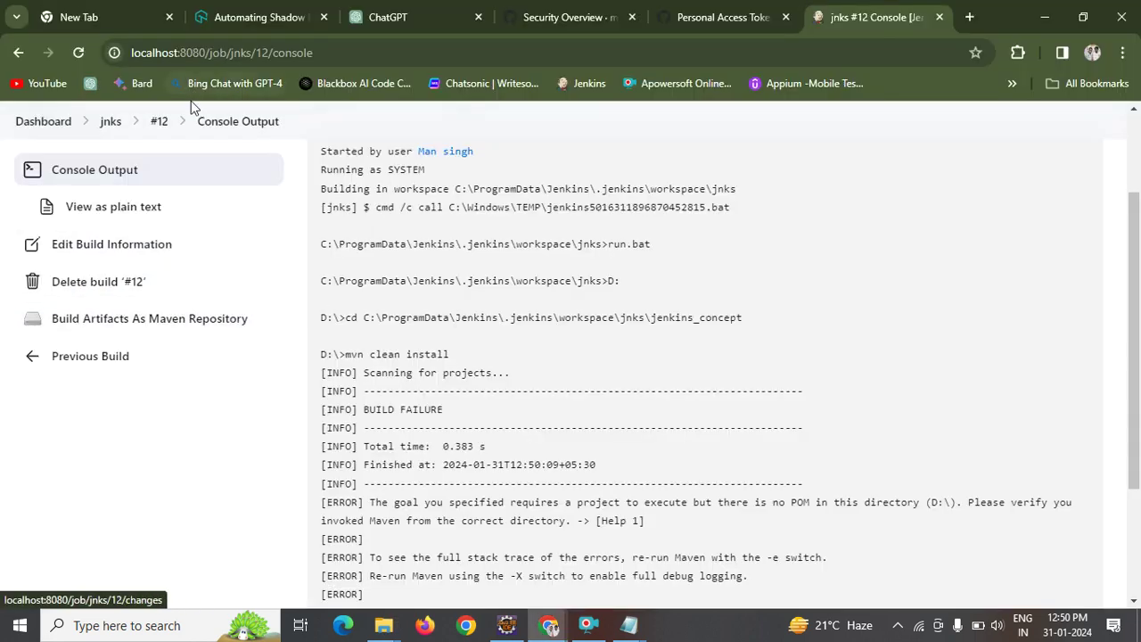
Start a new build of the jnks job and open build #13's console output.
left_click(110, 121)
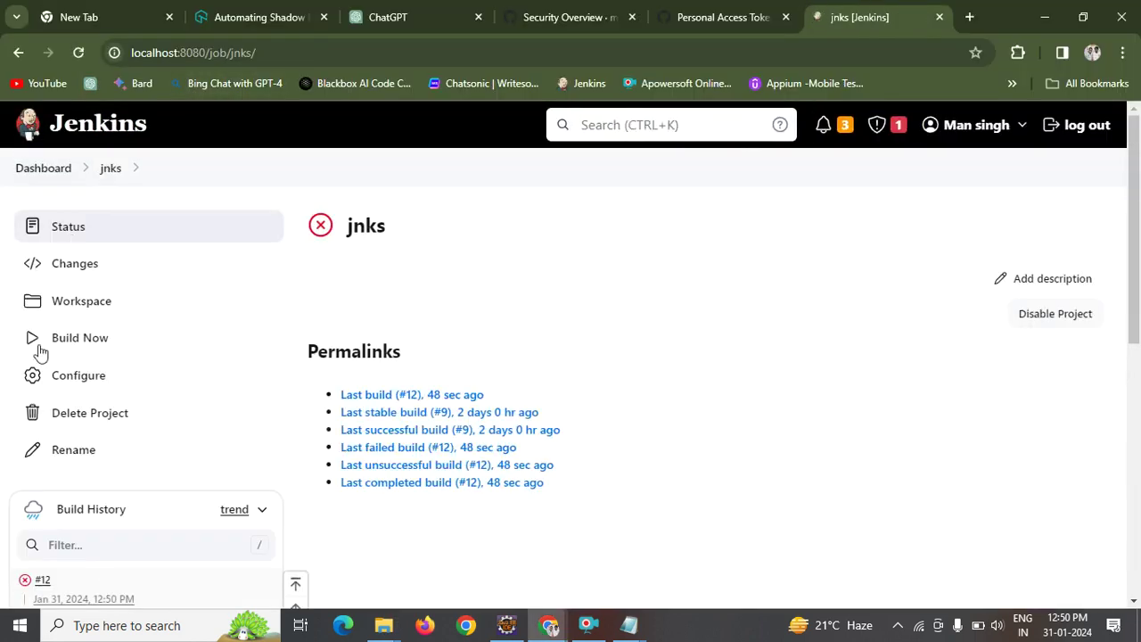
left_click(80, 341)
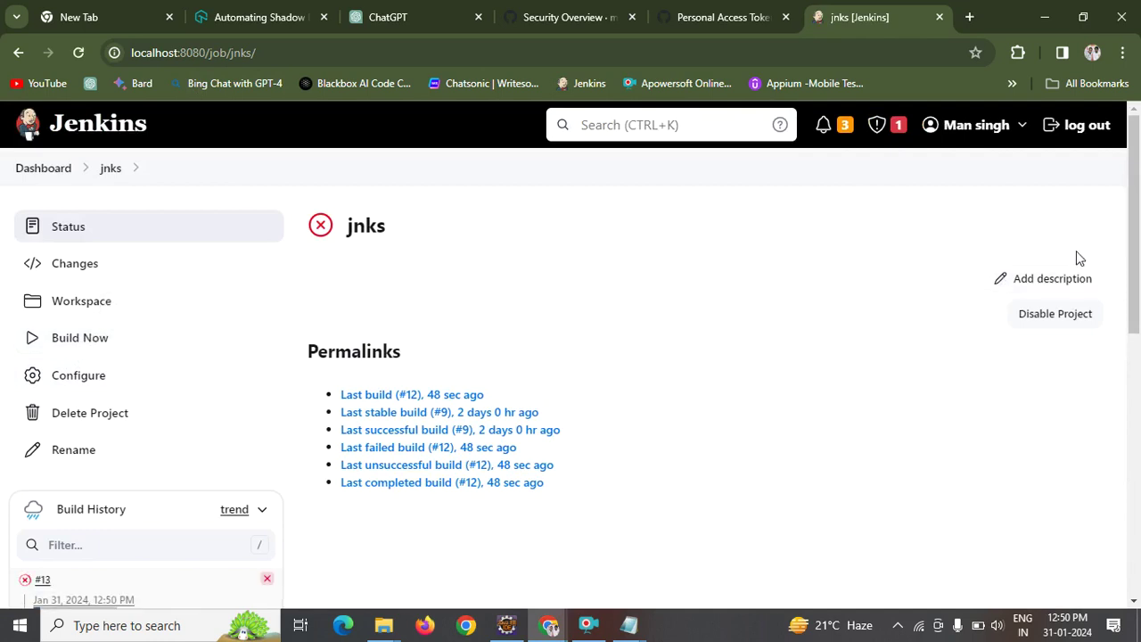
left_click_drag(1136, 207, 1136, 300)
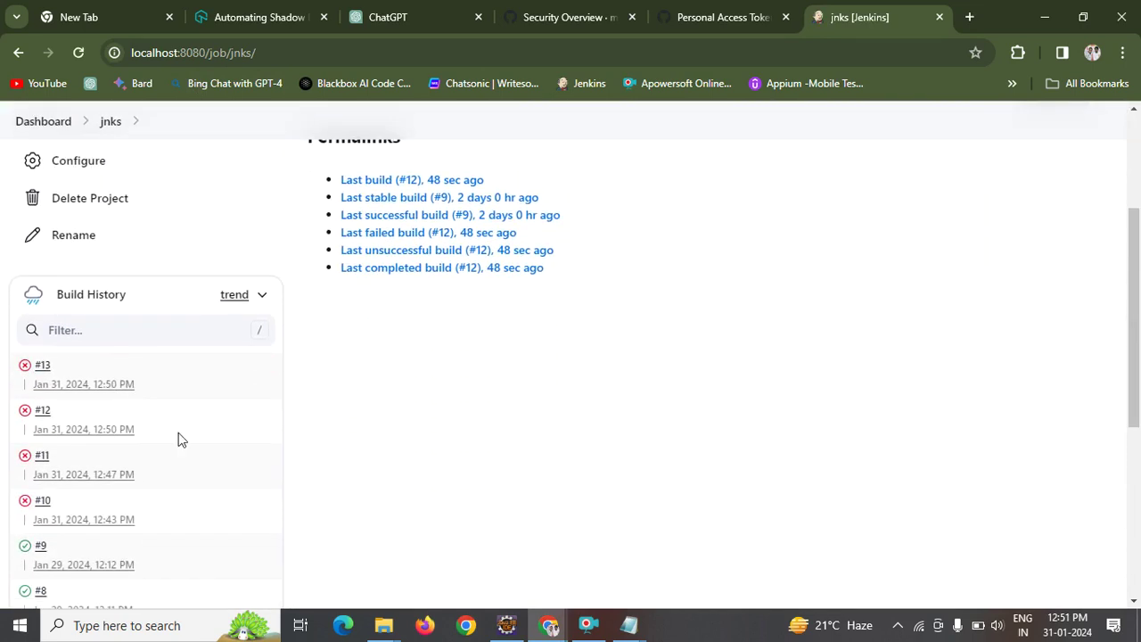
left_click(41, 366)
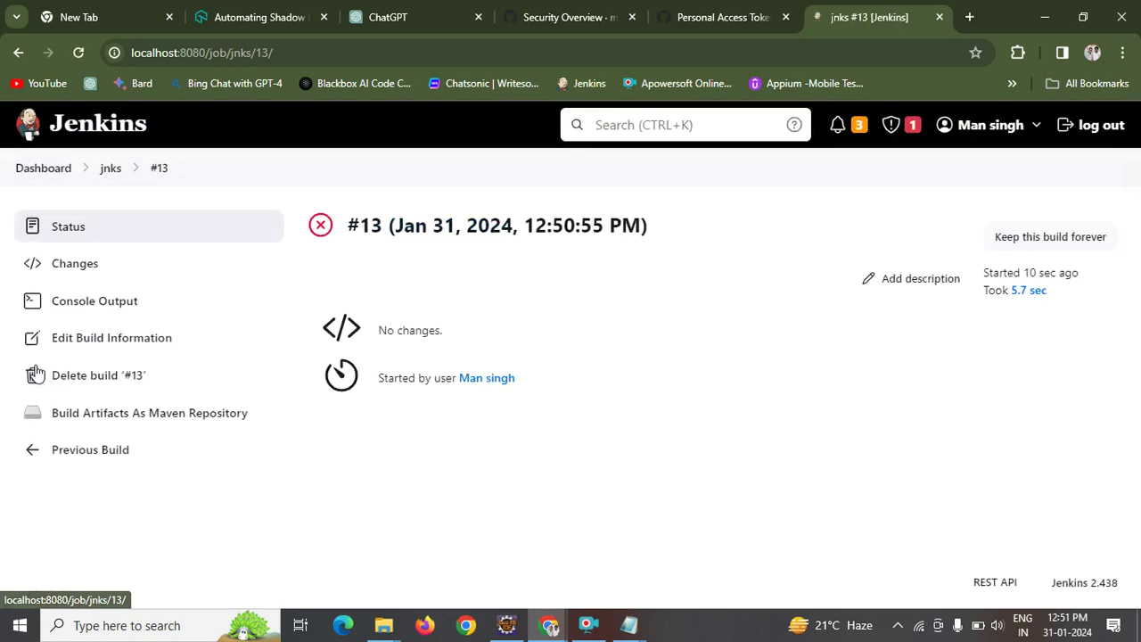
left_click(94, 310)
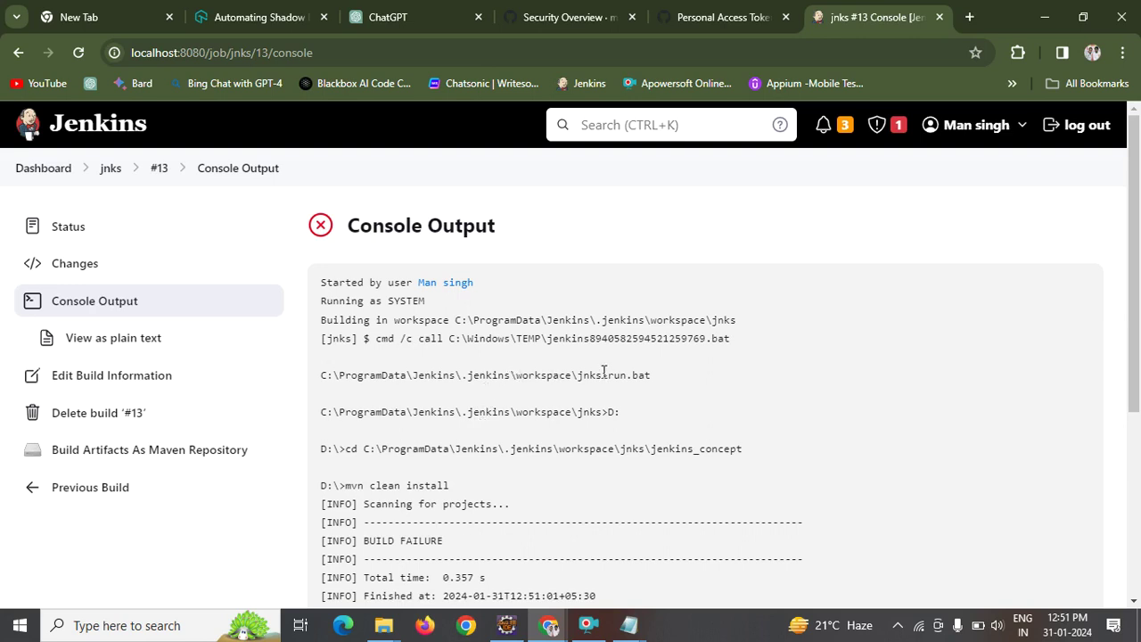
Select the run.bat command line and the word jnks in build #13's console.
left_click_drag(604, 371, 353, 402)
key("ctrl+m")
left_click(359, 388)
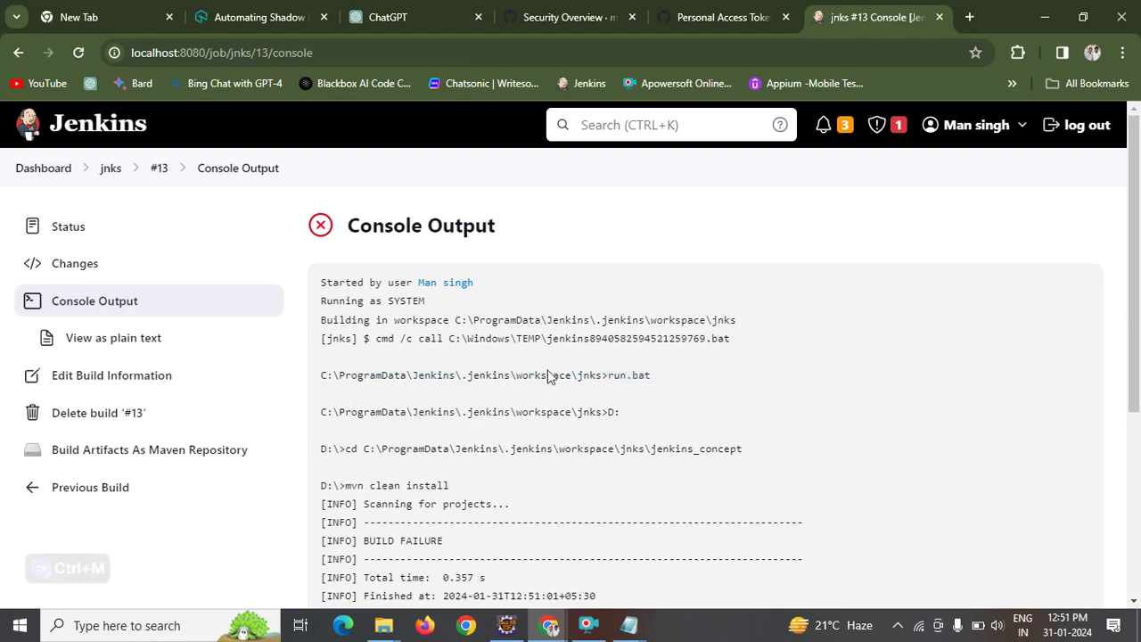
double_click(589, 377)
key("ctrl+m")
left_click(614, 378)
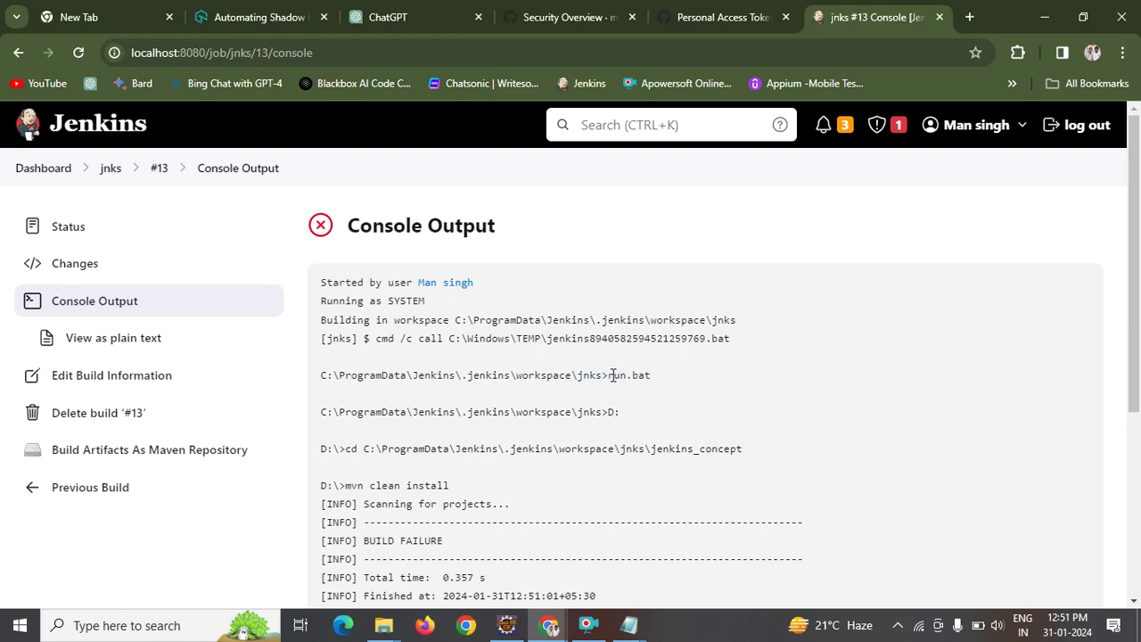
key("alt+Tab")
key("alt+Tab")
key("alt+Tab")
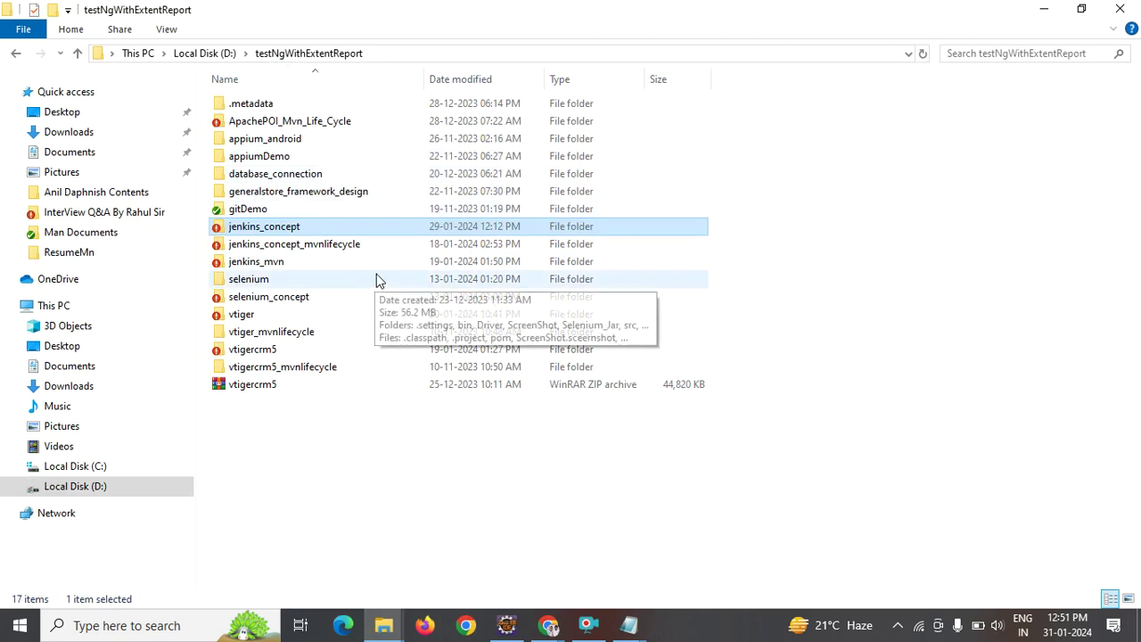
Navigate File Explorer up to the jnks workspace folder, rechecking the run.bat command in the console.
double_click(313, 228)
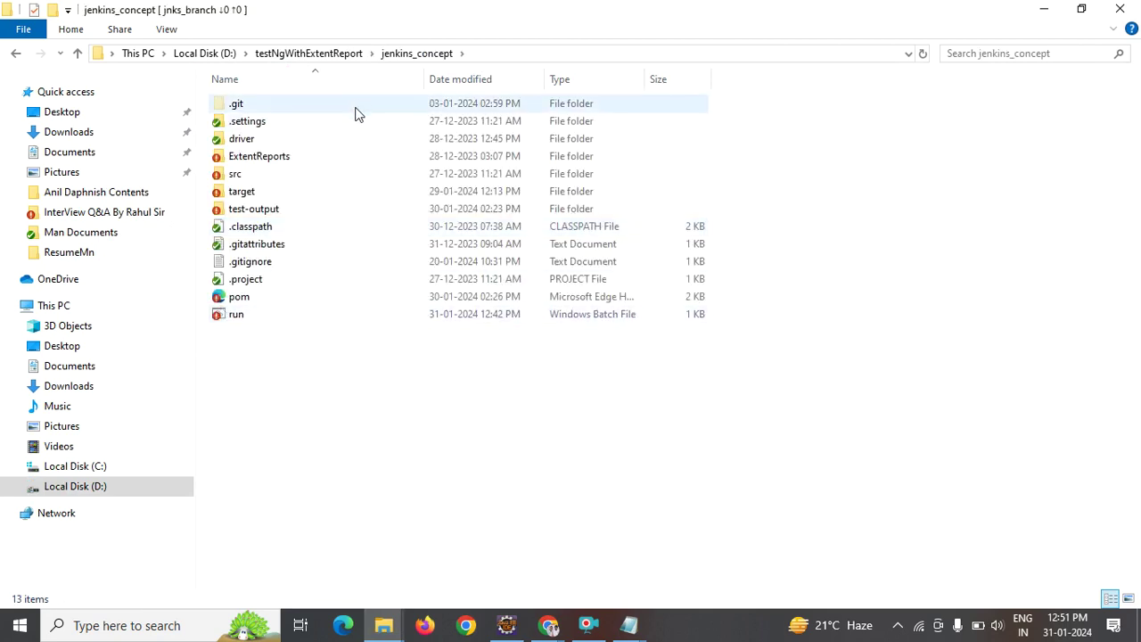
key("alt+Tab")
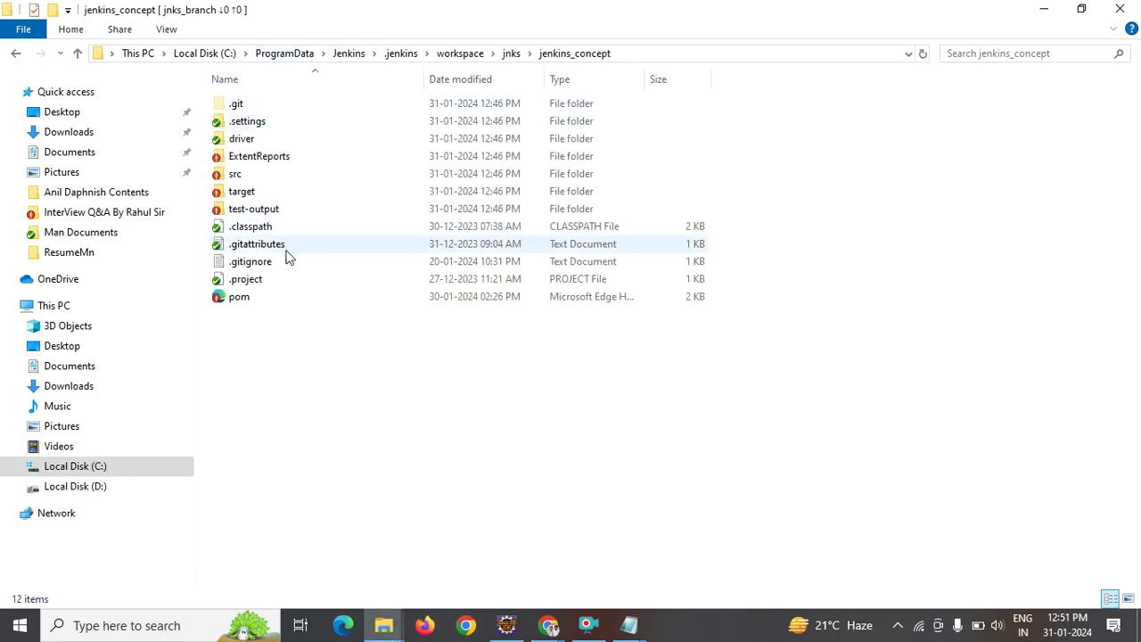
left_click(510, 53)
key("alt+Tab")
key("alt+Tab")
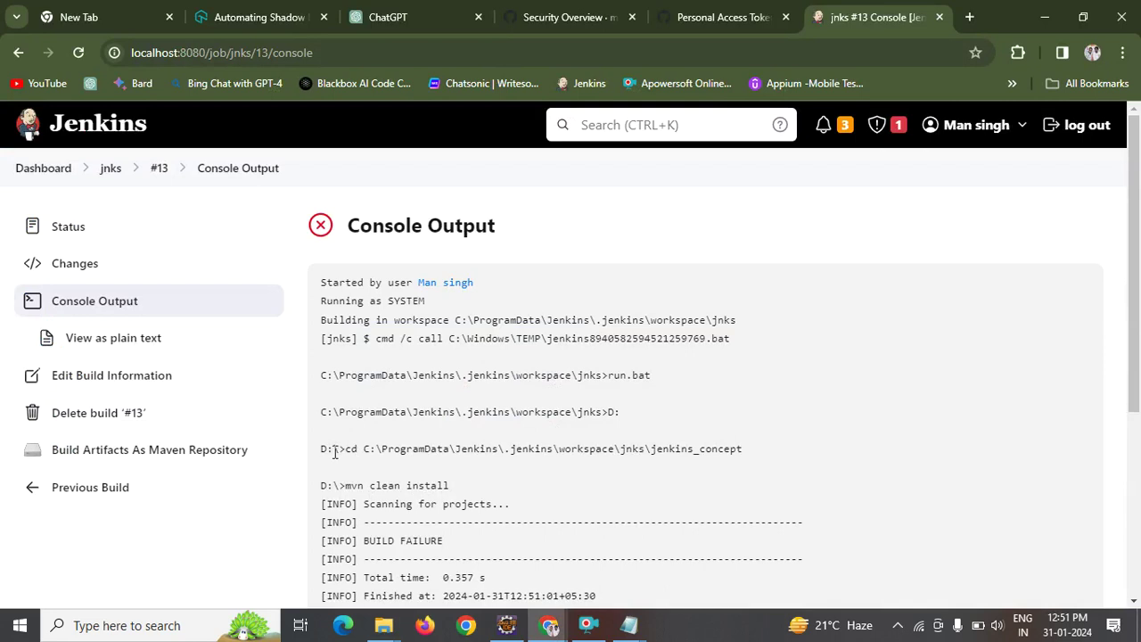
left_click_drag(337, 412, 591, 379)
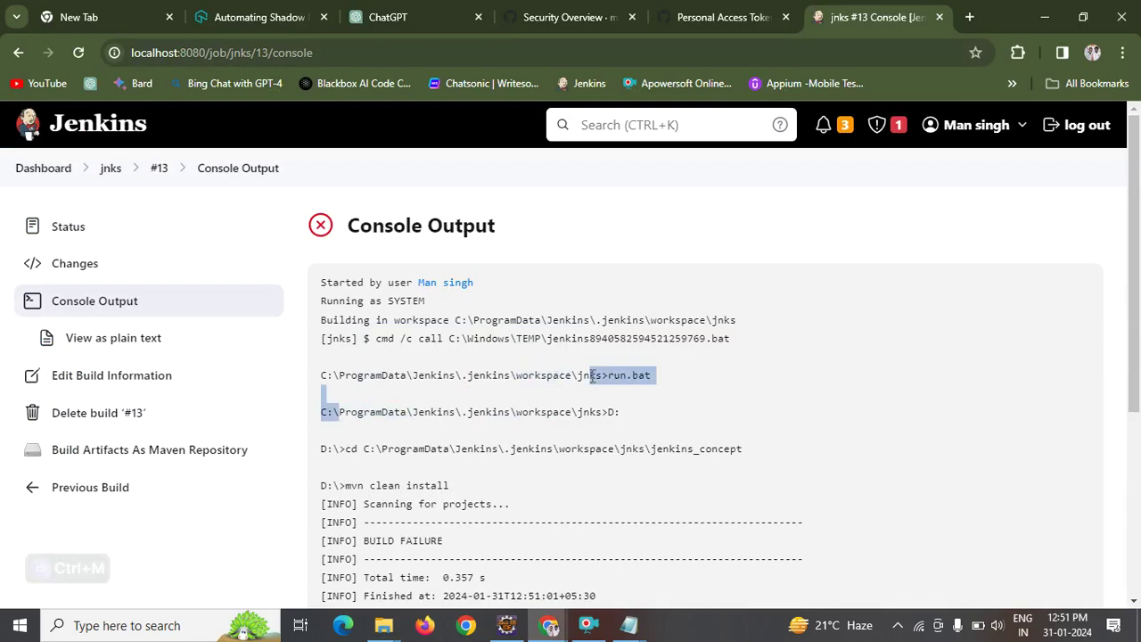
left_click(592, 378)
key("alt+Tab")
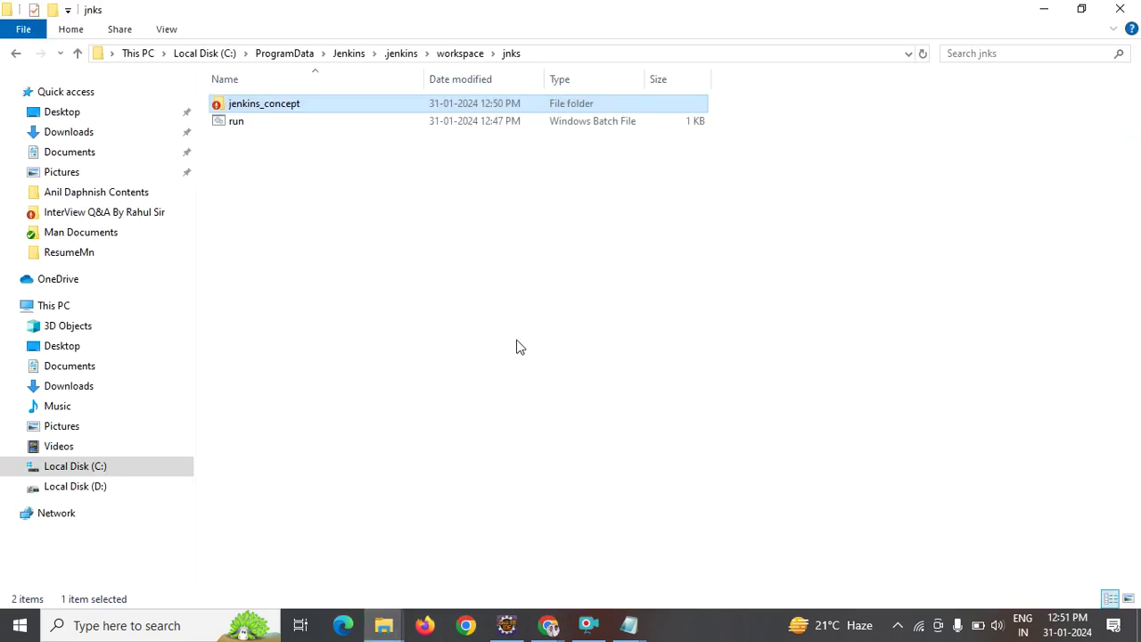
Paste a copy of the run batch file into the jenkins_concept subfolder.
key("alt")
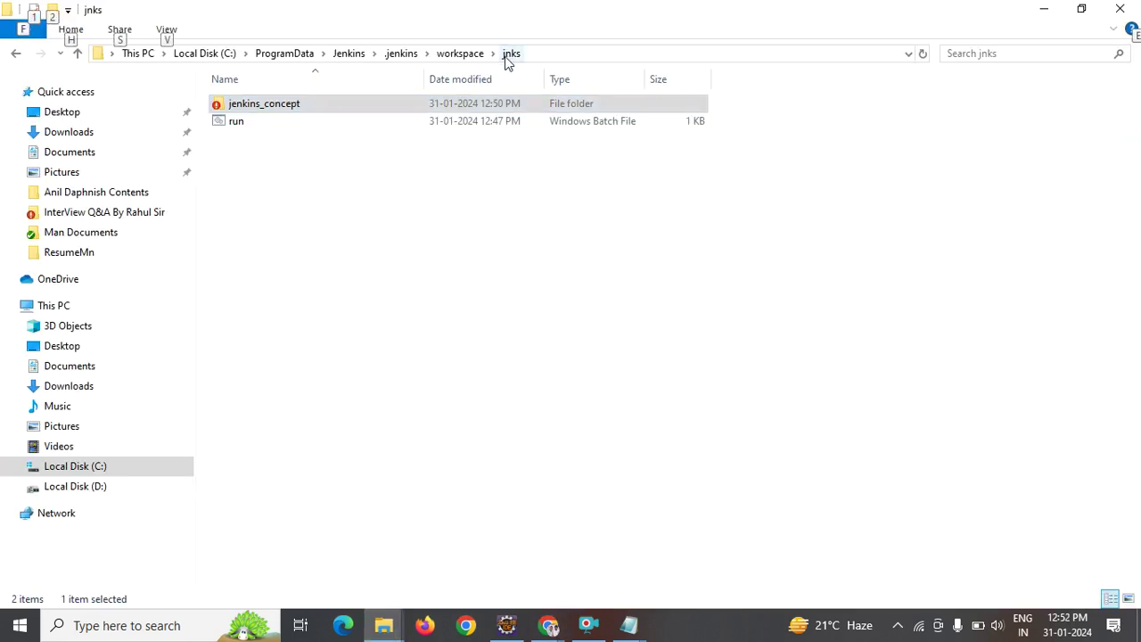
left_click(238, 125)
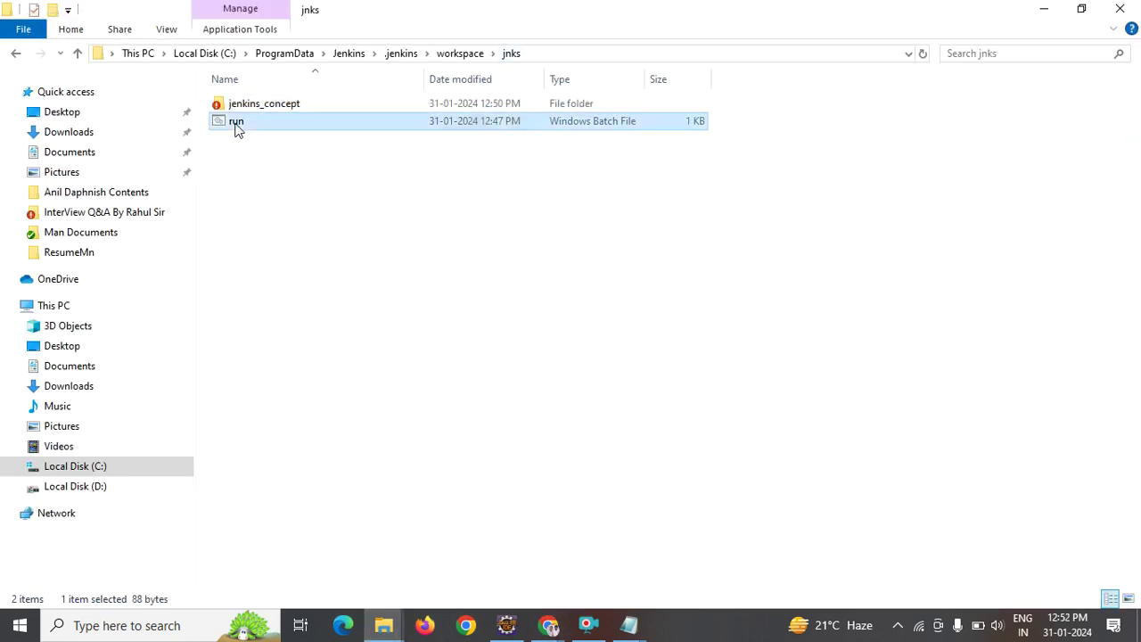
double_click(258, 108)
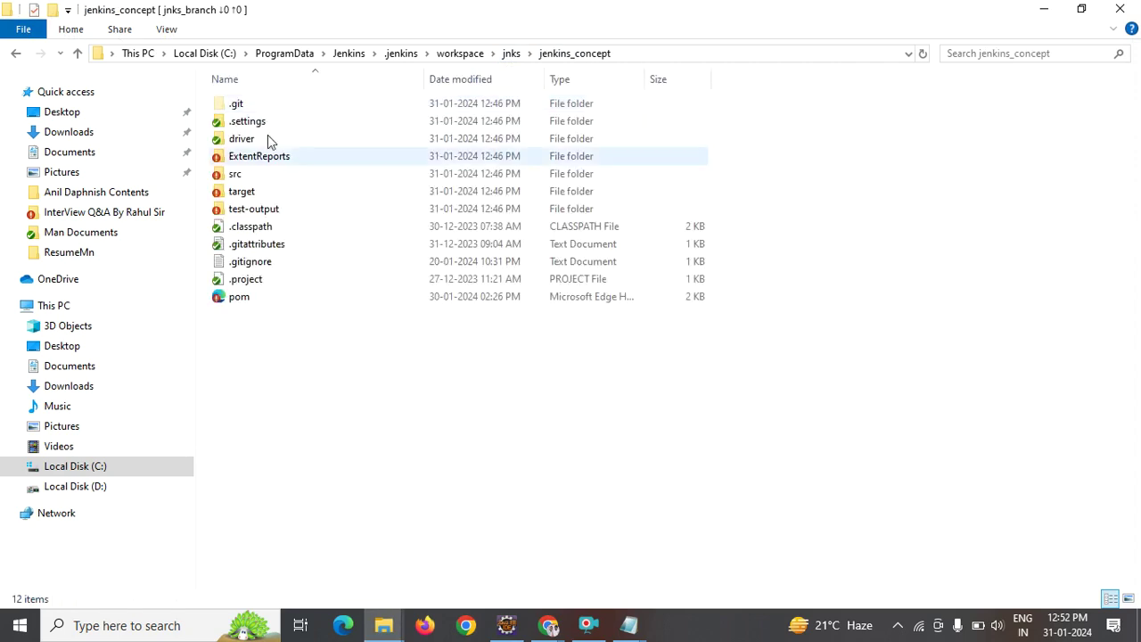
key("ctrl+v")
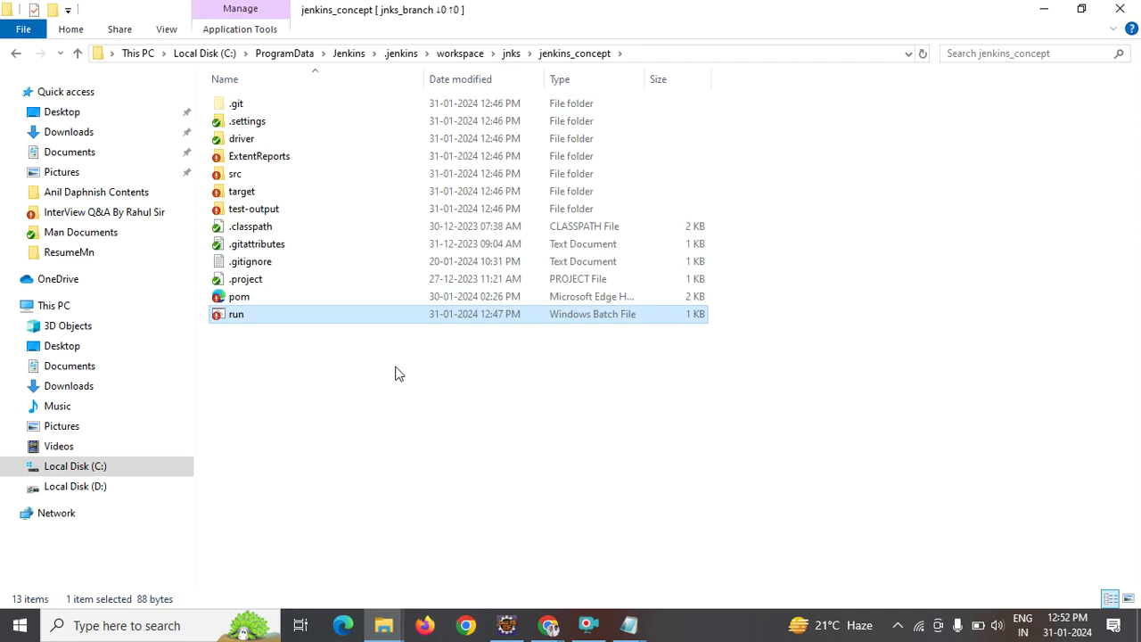
Select the jenkins_concept part of the folder path in the address bar.
left_click(642, 52)
left_click(642, 53)
key("shift+Left")
key("shift+Left")
key("shift+Left")
key("shift+Left")
key("shift+Left")
key("shift+Left")
key("shift+Left")
key("shift+Left")
key("shift+Left")
key("shift+Left")
key("shift+Left")
key("shift+Left")
key("shift+Left")
key("shift+Left")
key("shift+Left")
key("ctrl+c")
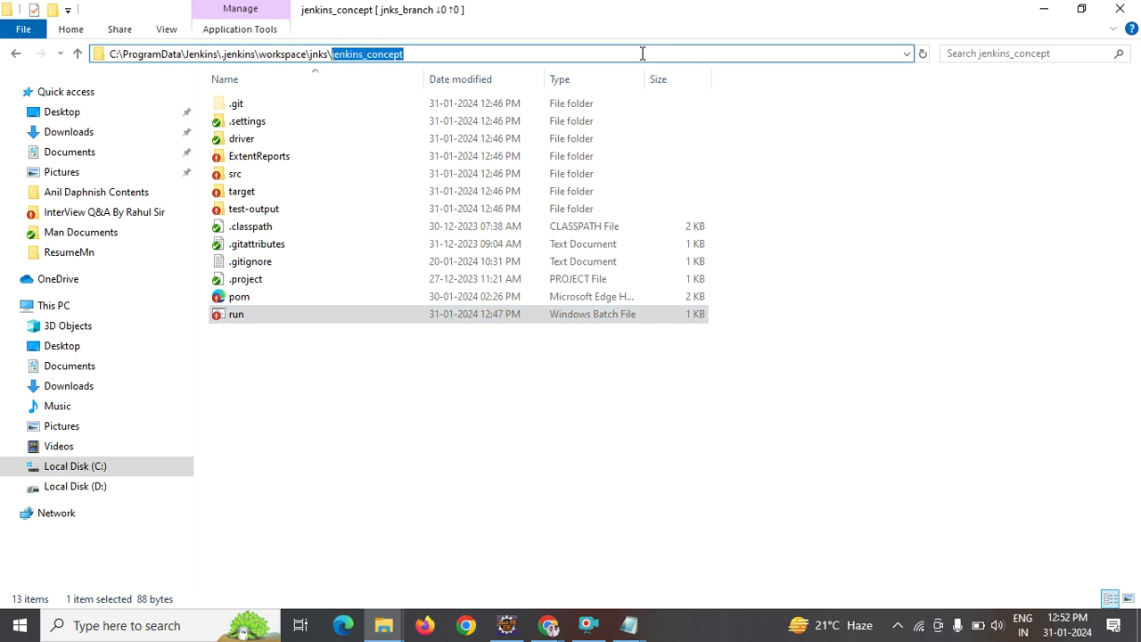
key("alt+Tab")
key("alt+Tab")
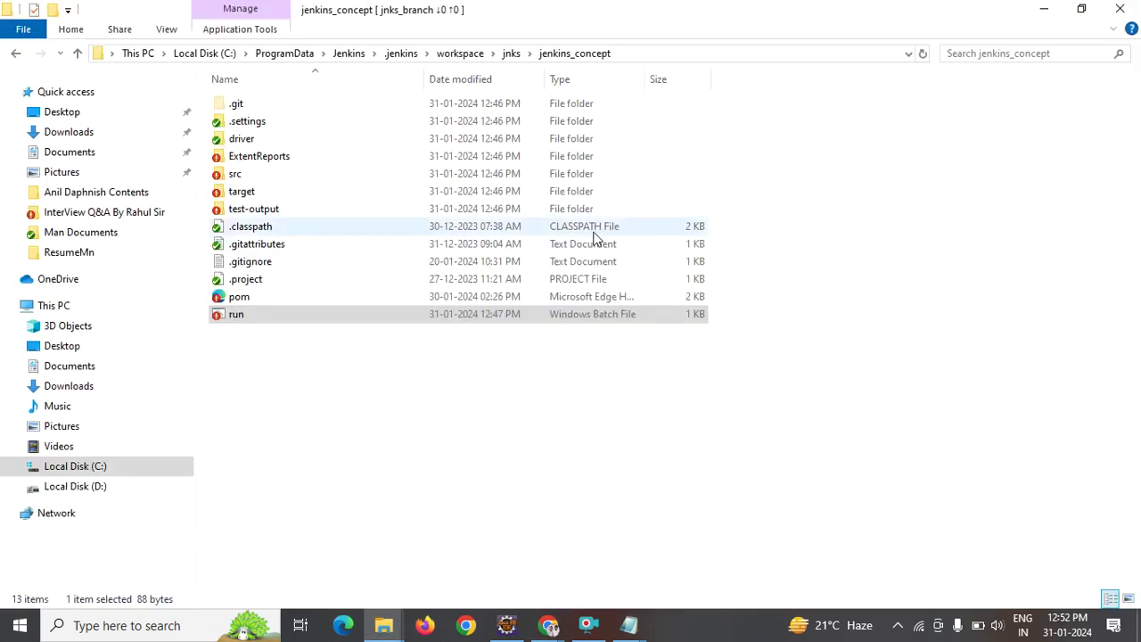
key("alt+Tab")
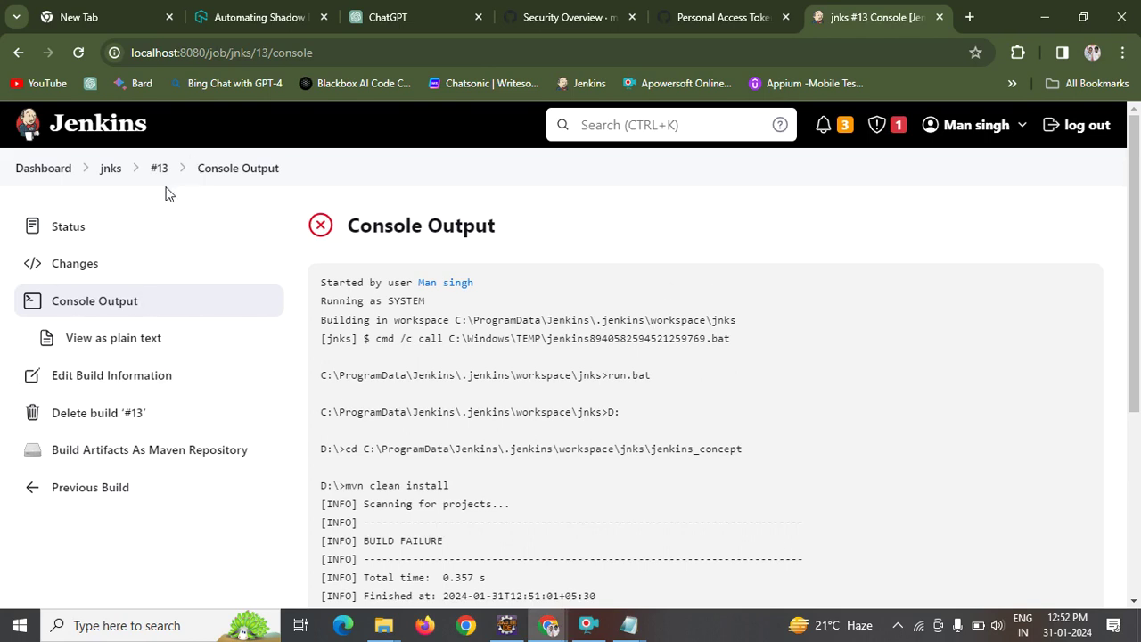
In the jnks configuration, prefix run.bat with jenkins_concept\ in the batch command and save.
left_click(111, 169)
left_click(92, 373)
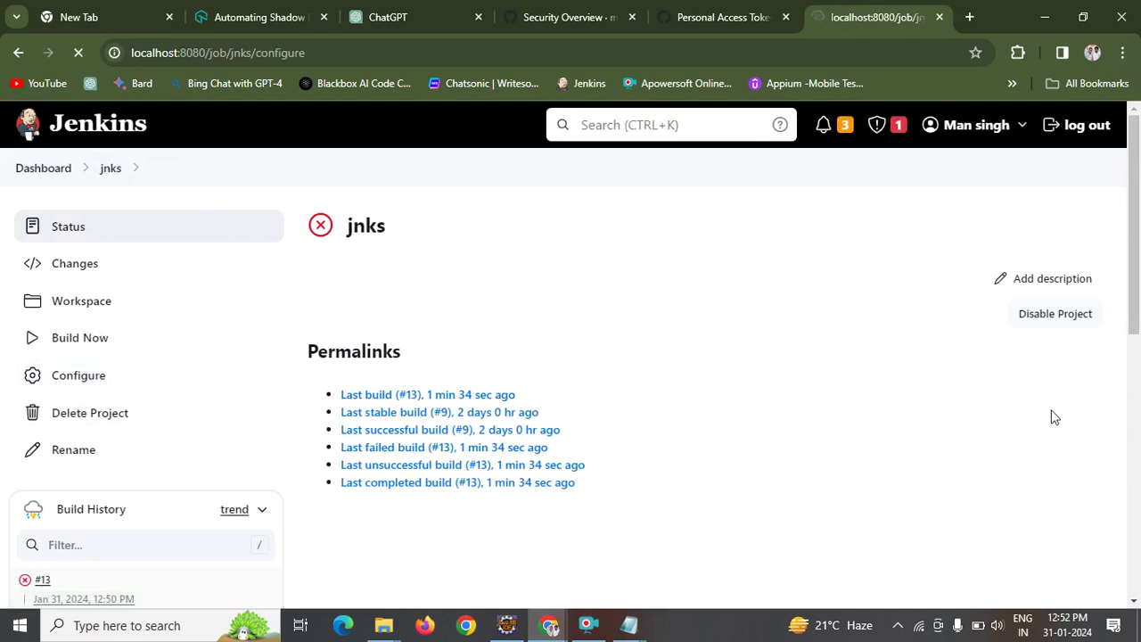
left_click(1139, 422)
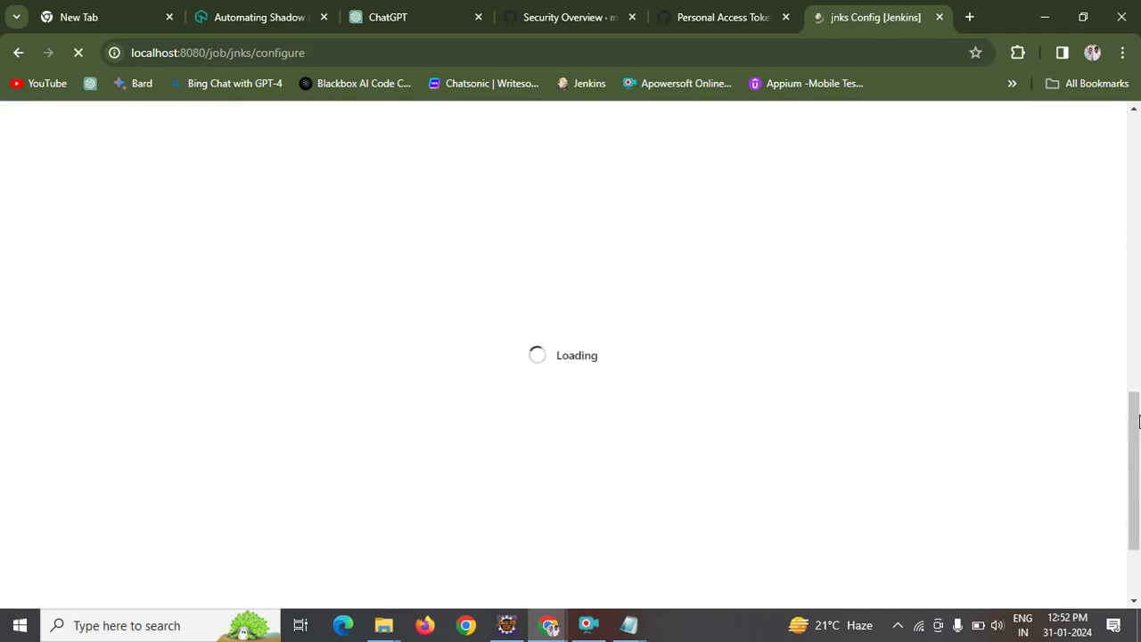
left_click_drag(1139, 437, 1130, 476)
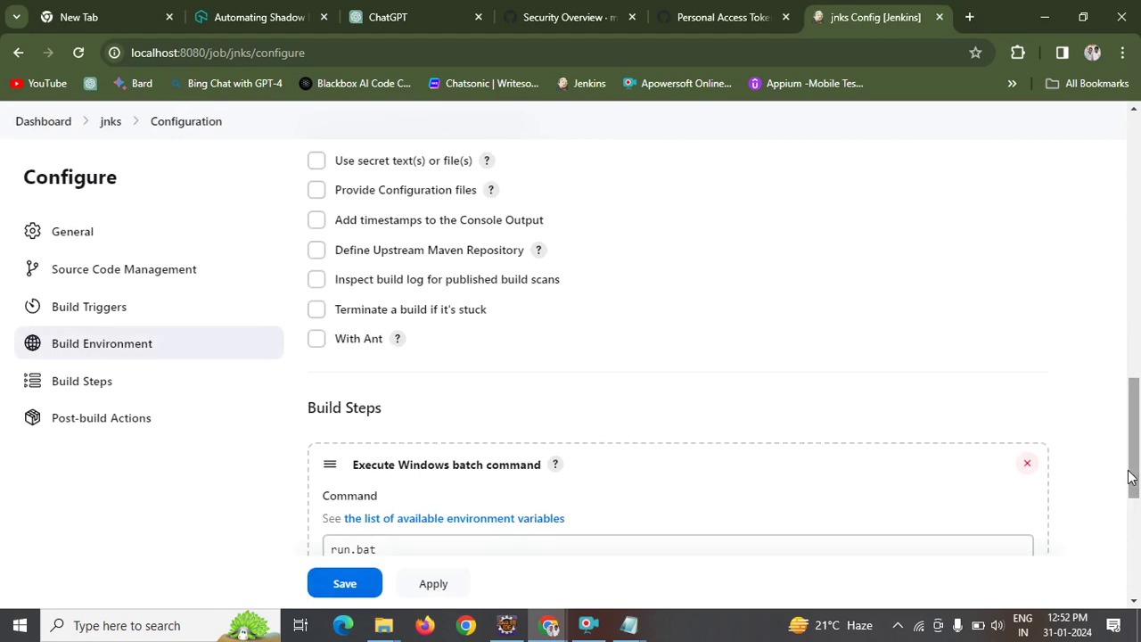
scroll(1131, 430, "down", 3)
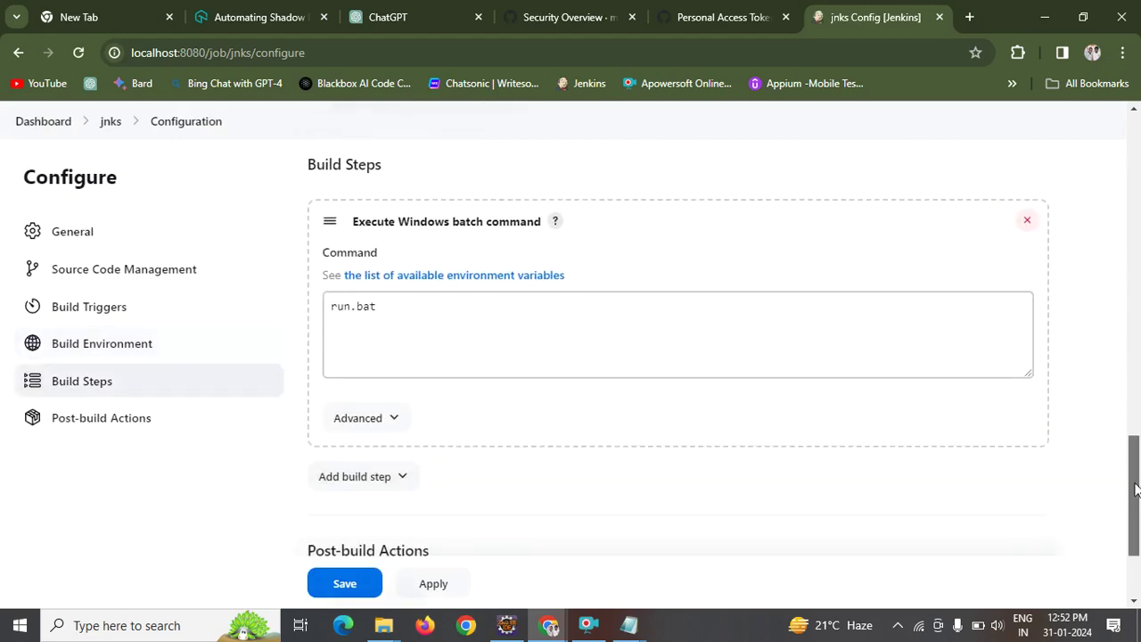
left_click(326, 282)
key("ctrl+v")
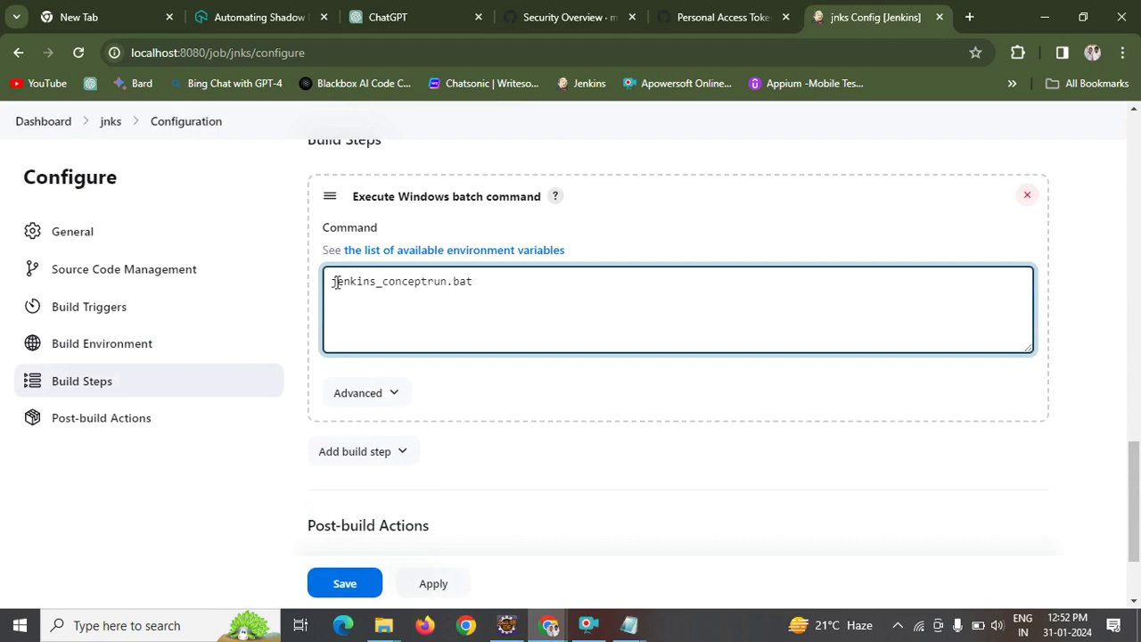
type("\\")
left_click(344, 585)
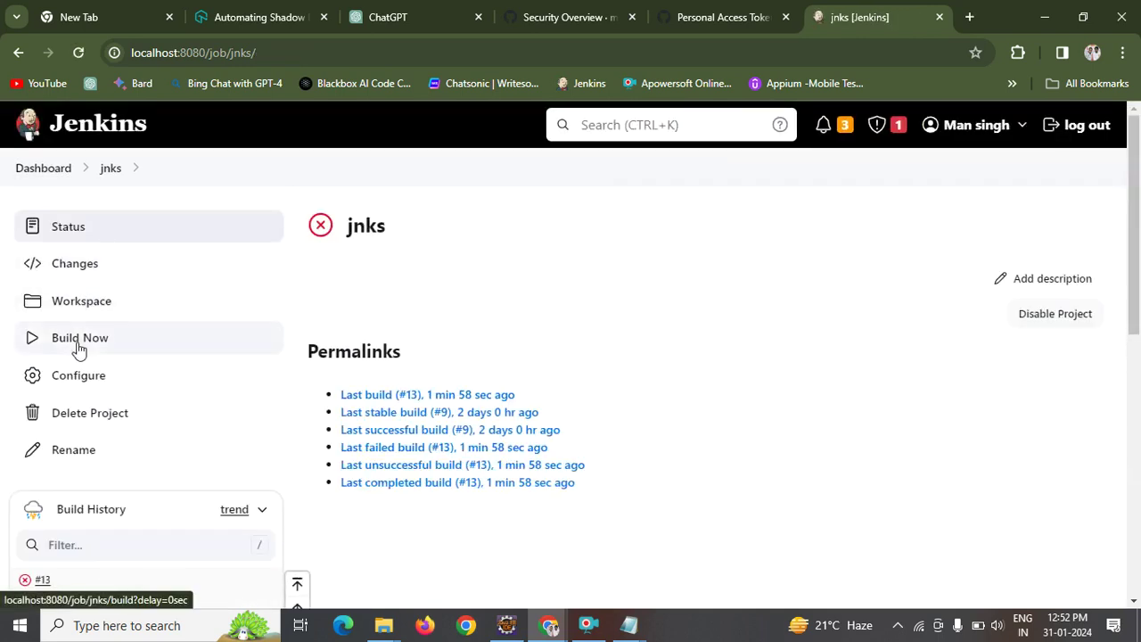
Start a new jnks build and open build #14's console output.
left_click(79, 343)
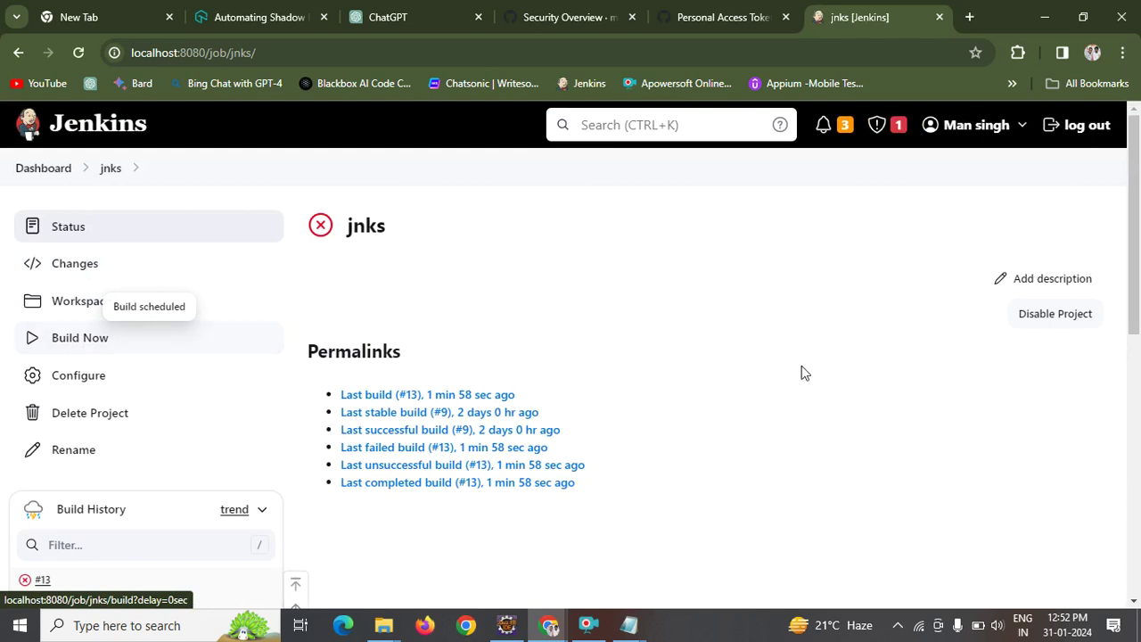
scroll(1134, 366, "down", 5)
scroll(1131, 339, "up", 2)
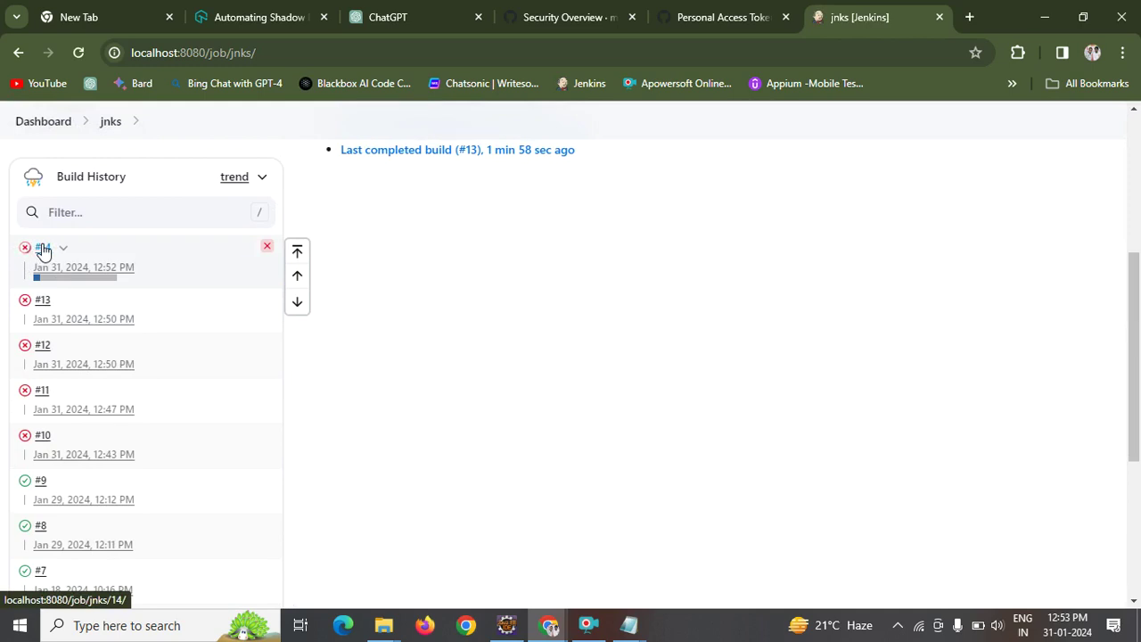
left_click(43, 250)
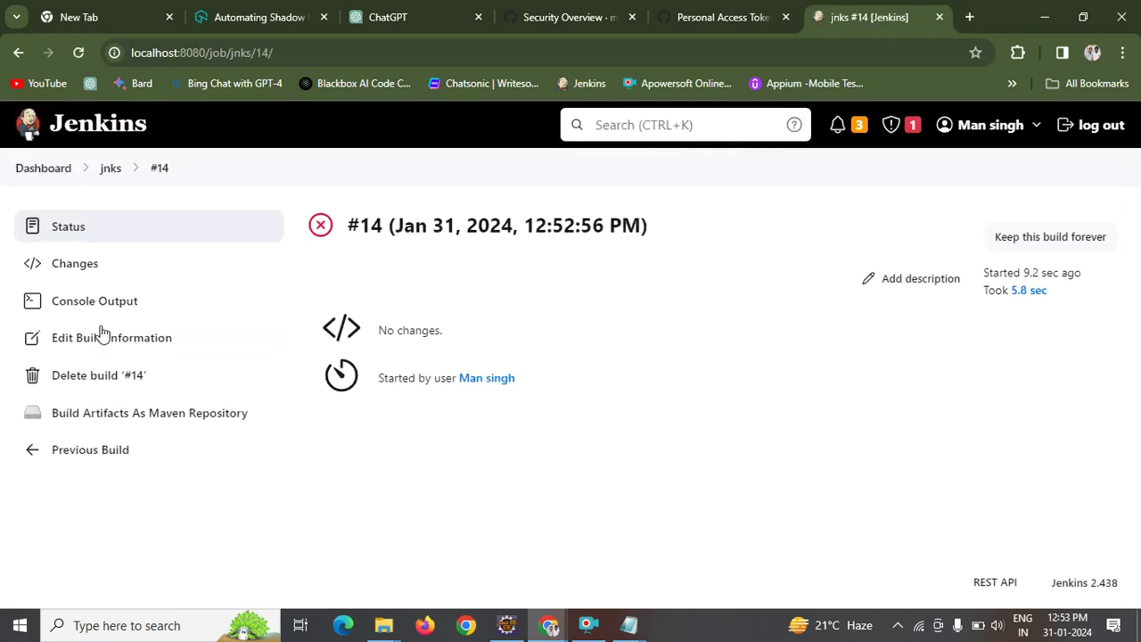
left_click(57, 303)
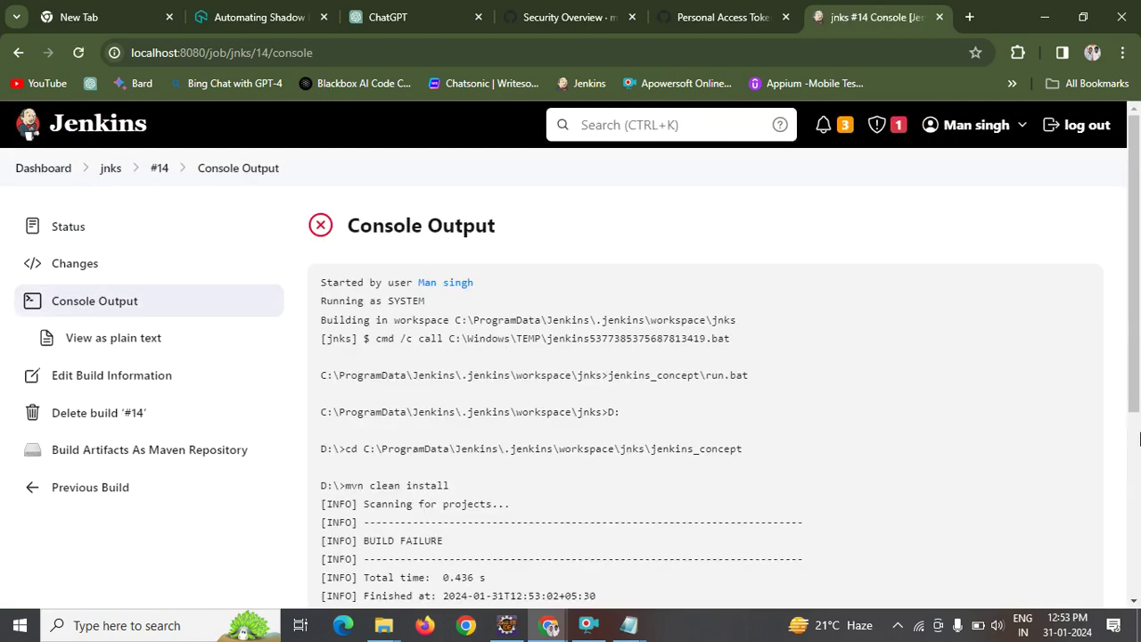
Scroll through build #14's no-POM failure log and select the word ProgramData.
scroll(1138, 421, "down", 3)
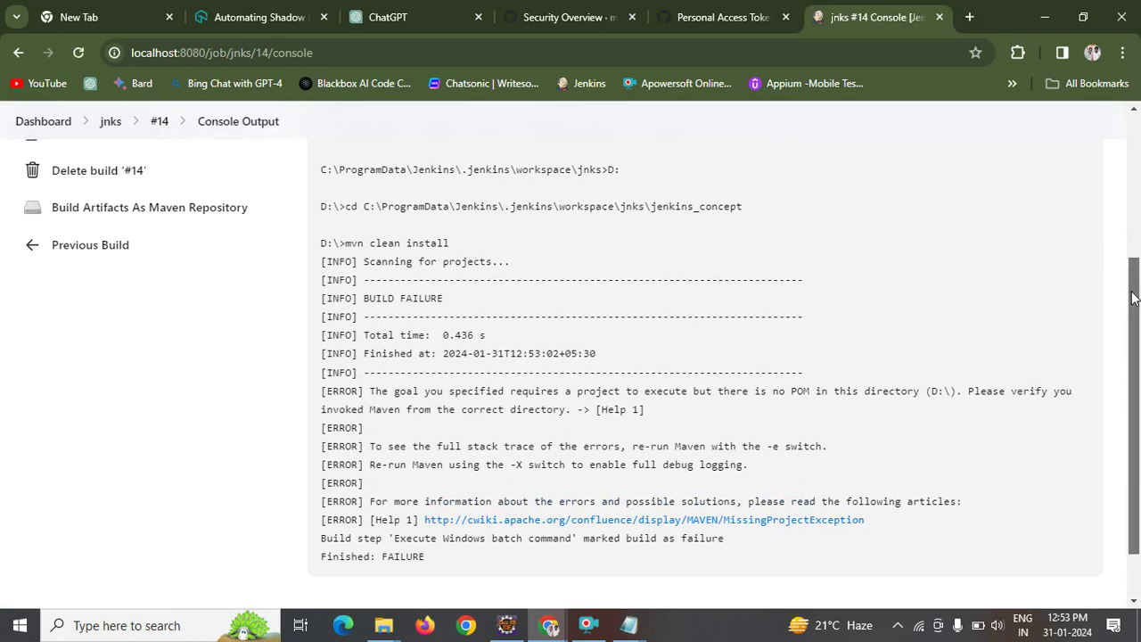
scroll(1125, 259, "up", 1)
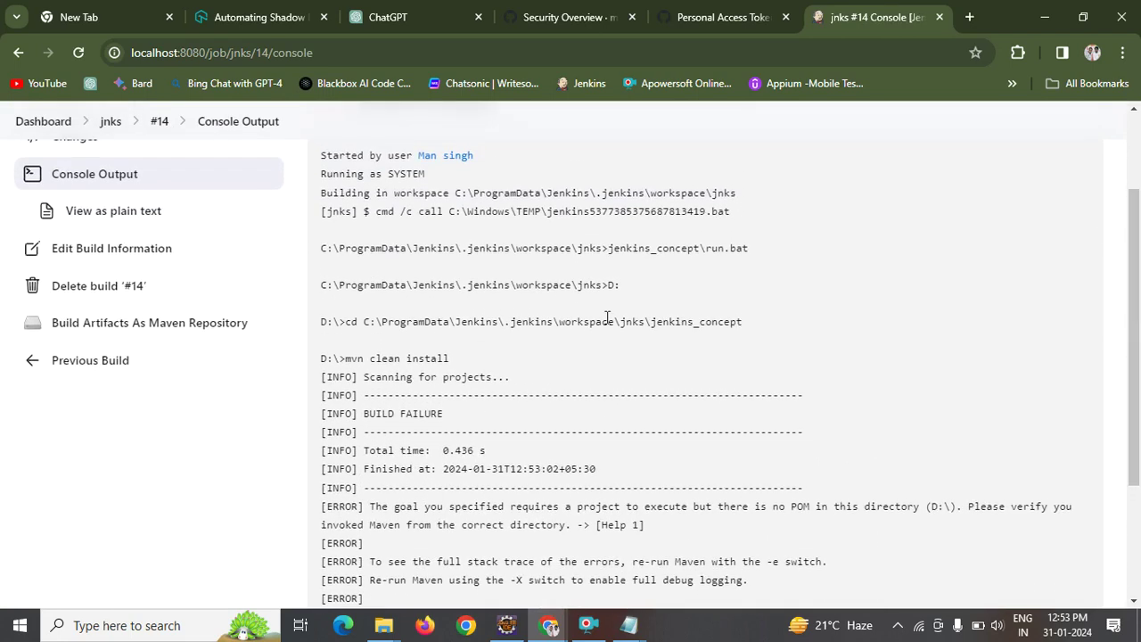
double_click(356, 285)
key("ctrl+m")
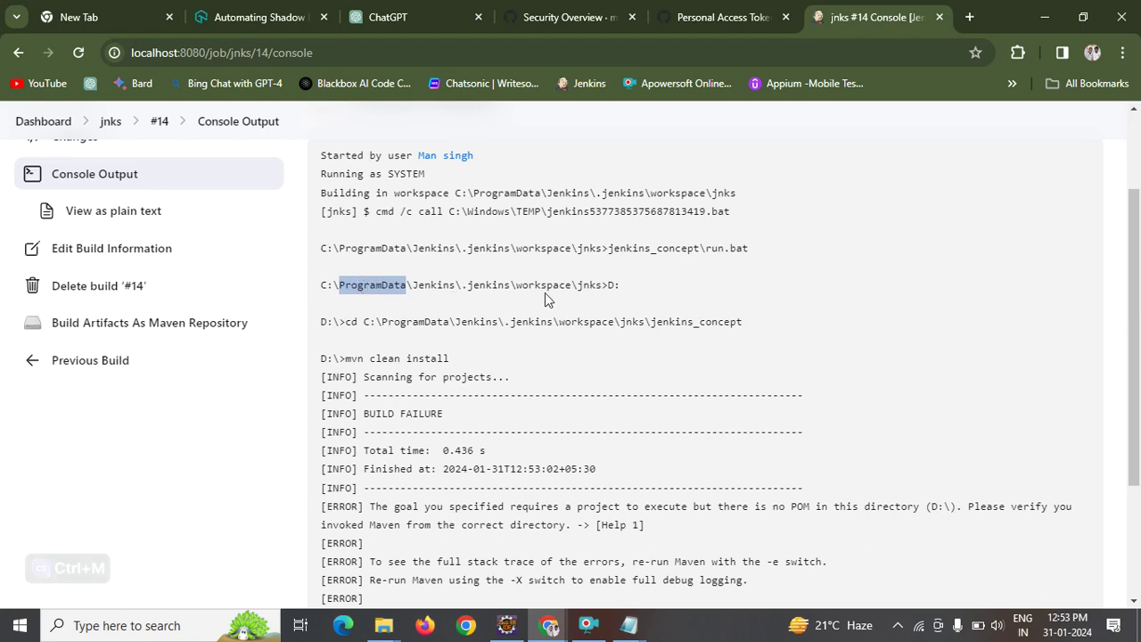
key("alt+Tab")
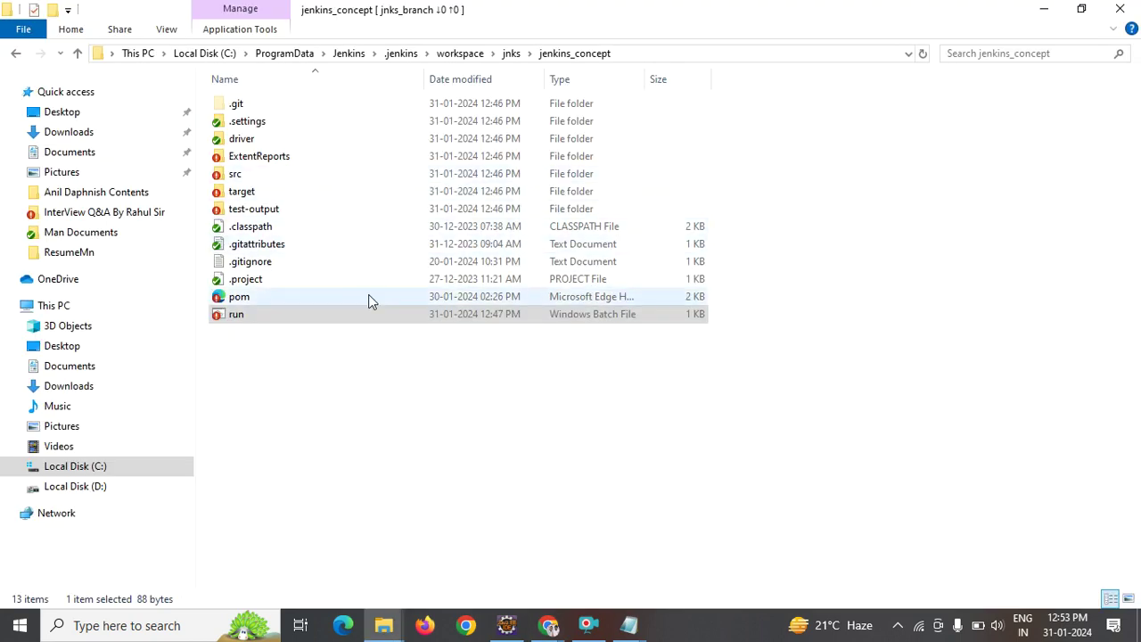
Open run.bat from the jnks workspace's jenkins_concept folder in Notepad.
left_click(511, 53)
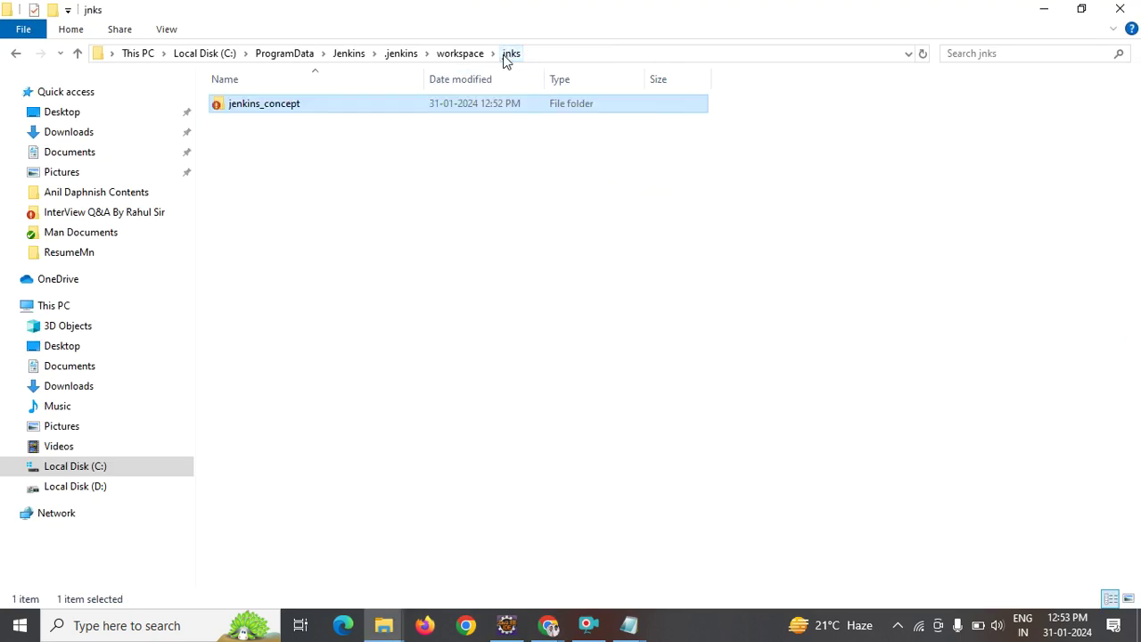
double_click(382, 105)
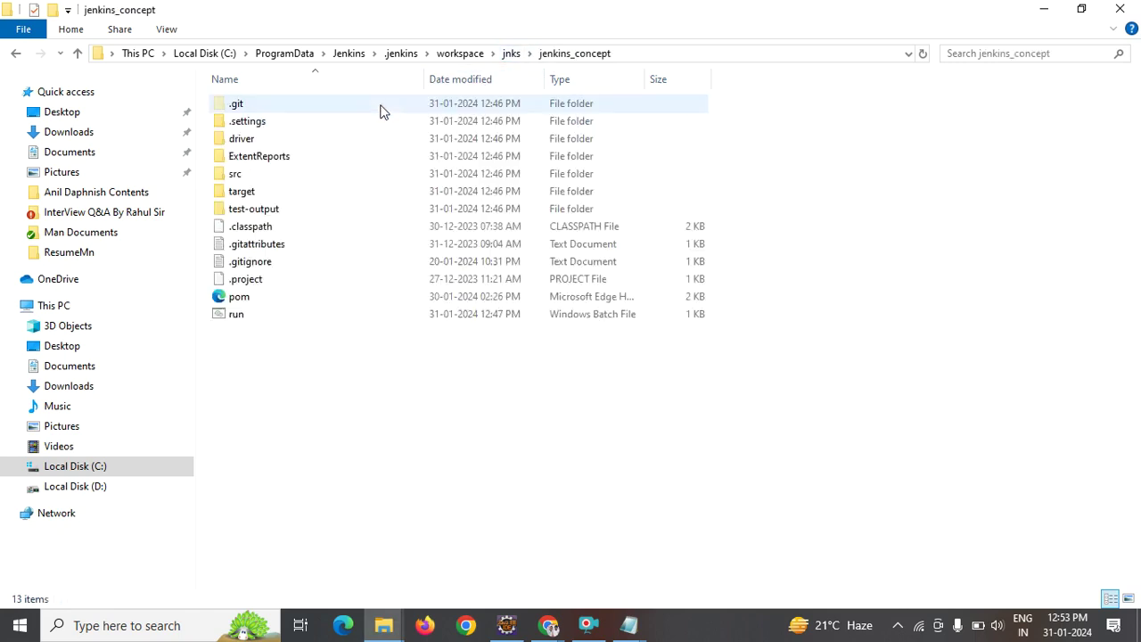
left_click(241, 326)
right_click(242, 327)
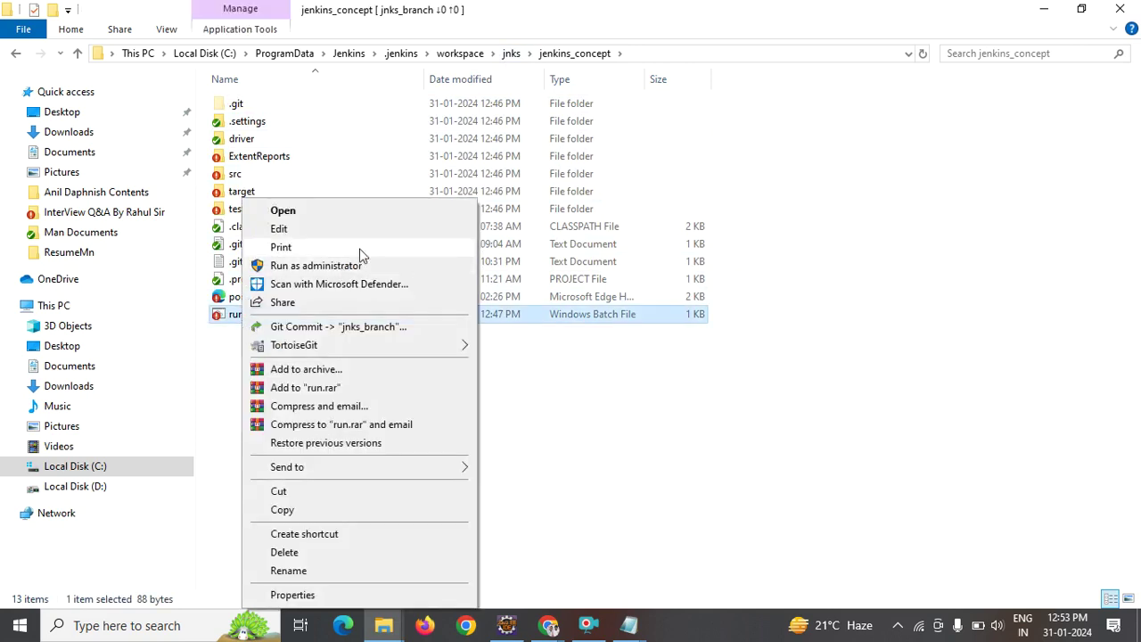
left_click(332, 229)
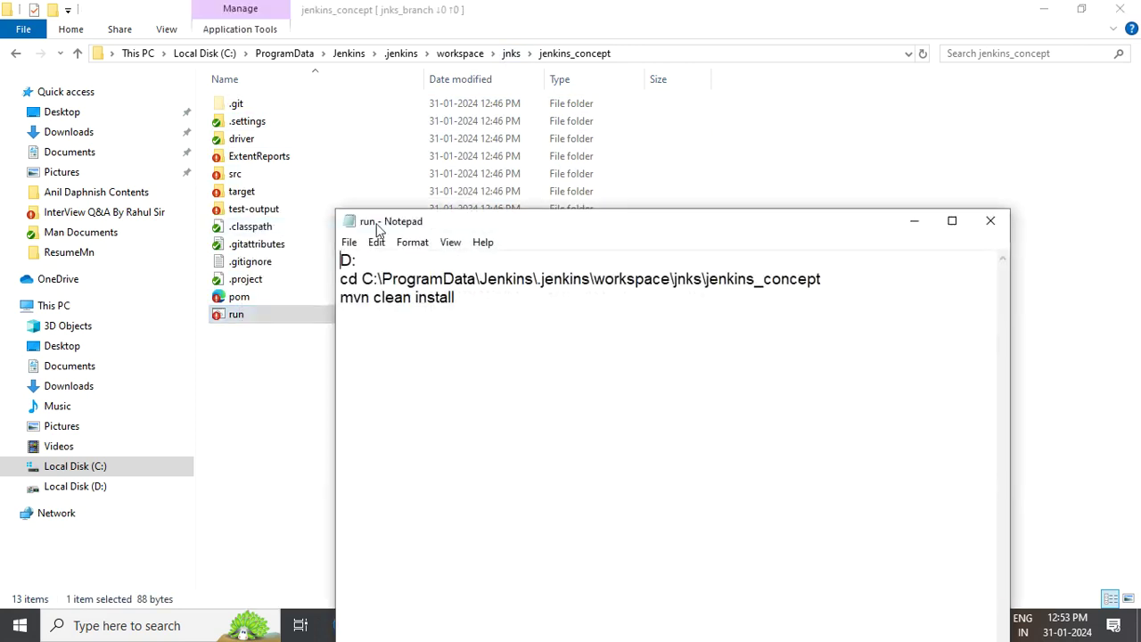
Delete the D: and cd lines so run.bat holds only mvn clean install, and save.
left_click(367, 260)
key("BackSpace")
key("BackSpace")
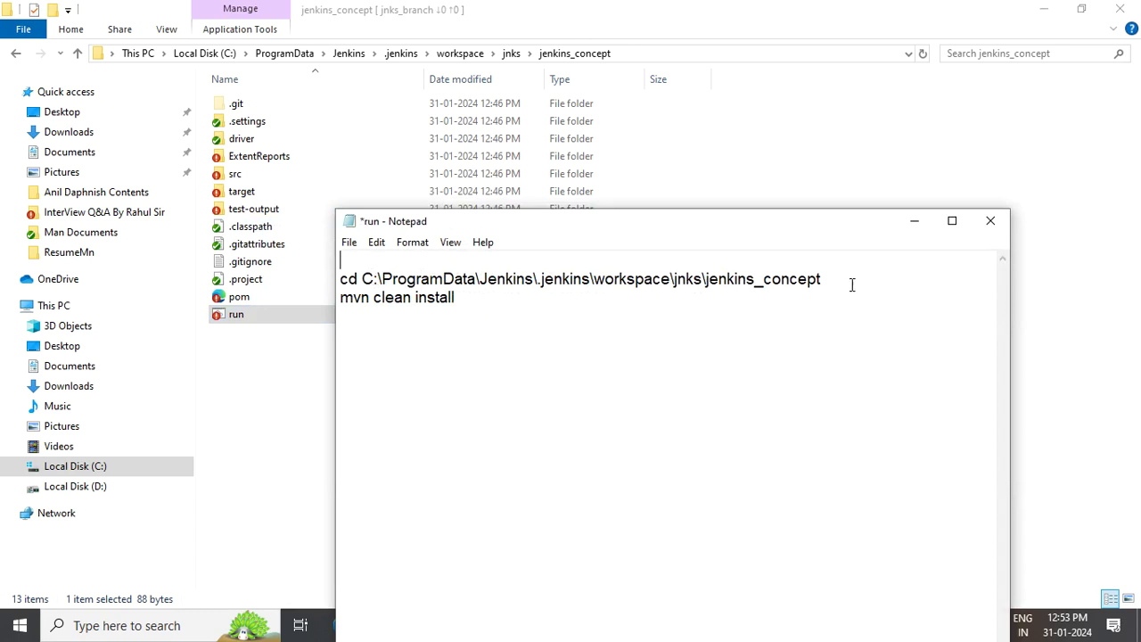
left_click_drag(821, 279, 700, 191)
key("BackSpace")
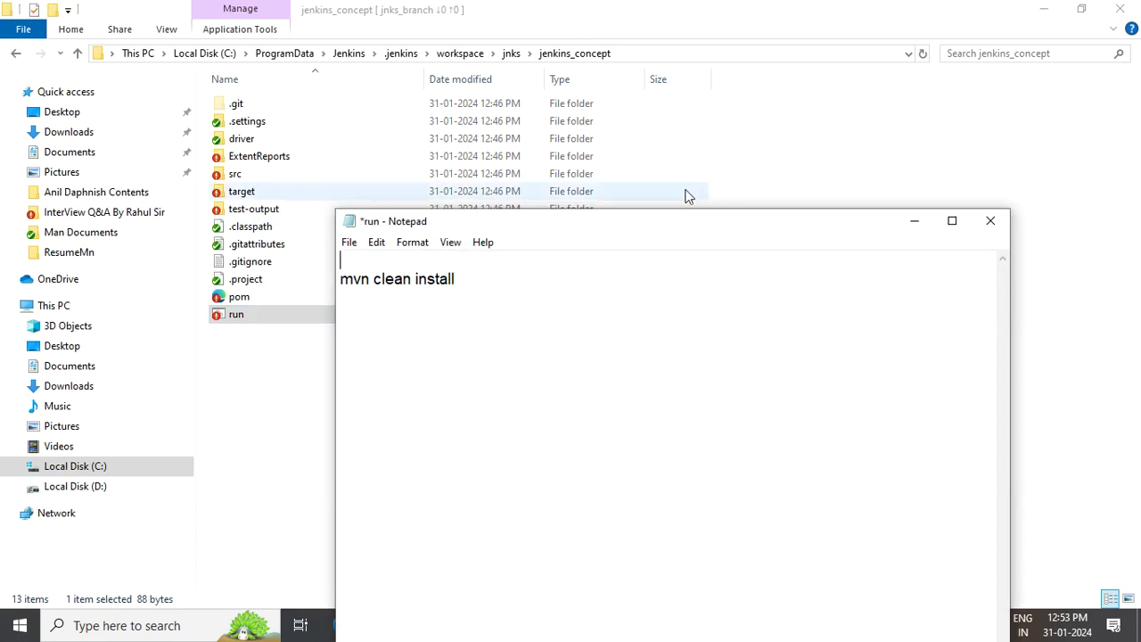
key("Delete")
key("BackSpace")
key("ctrl+s")
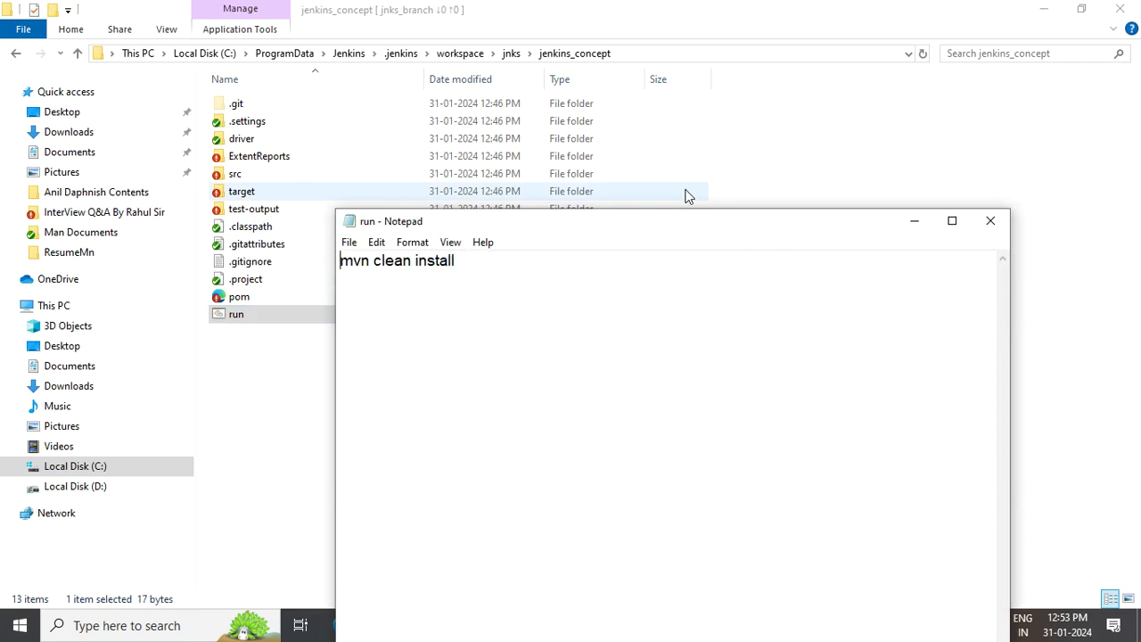
left_click(991, 220)
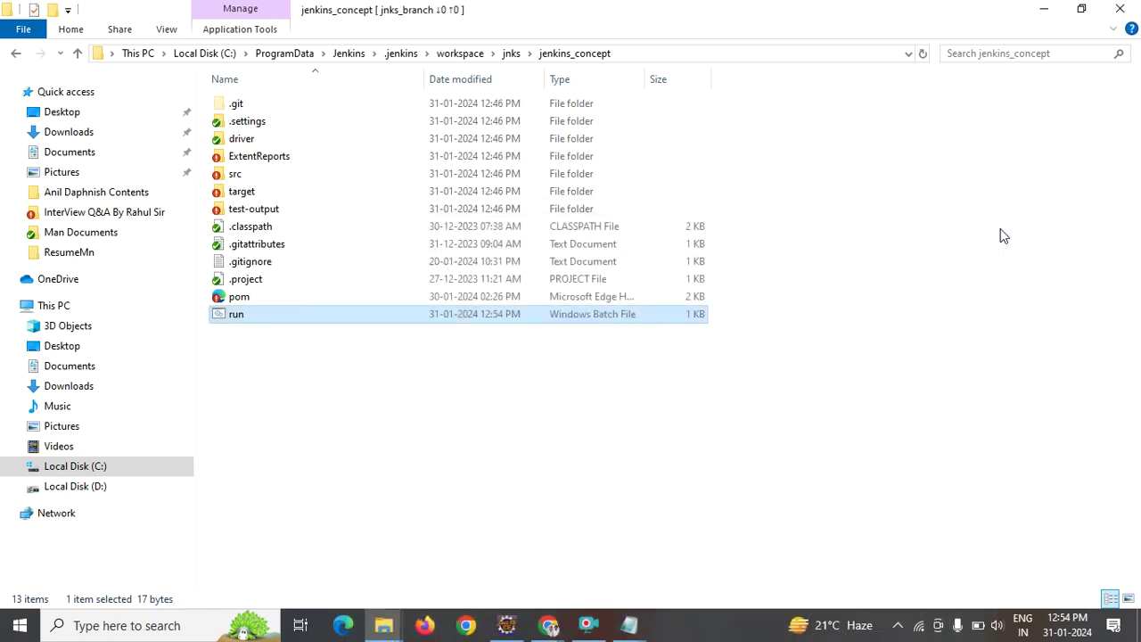
key("alt+Tab")
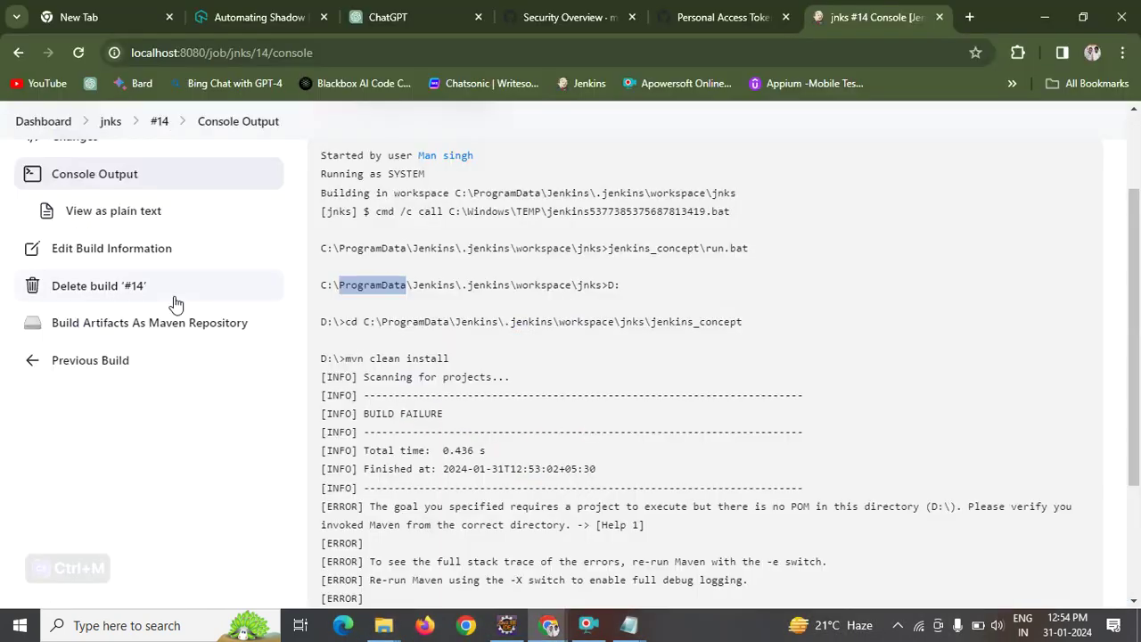
Build jnks again and read build #15's console log down to its no-POM failure.
left_click(111, 123)
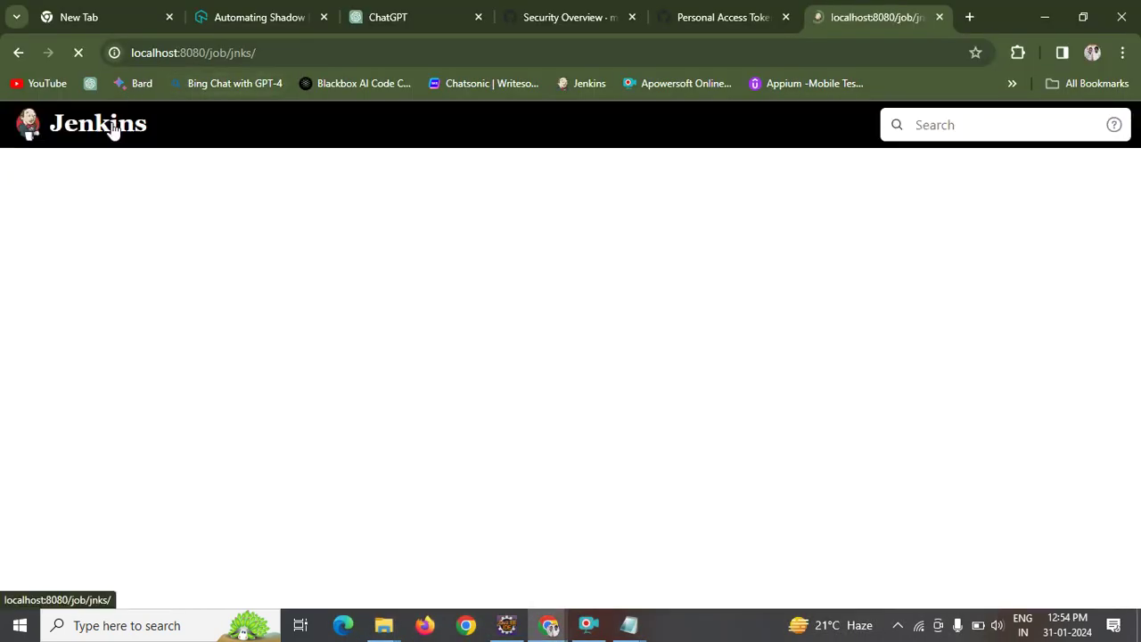
left_click(177, 339)
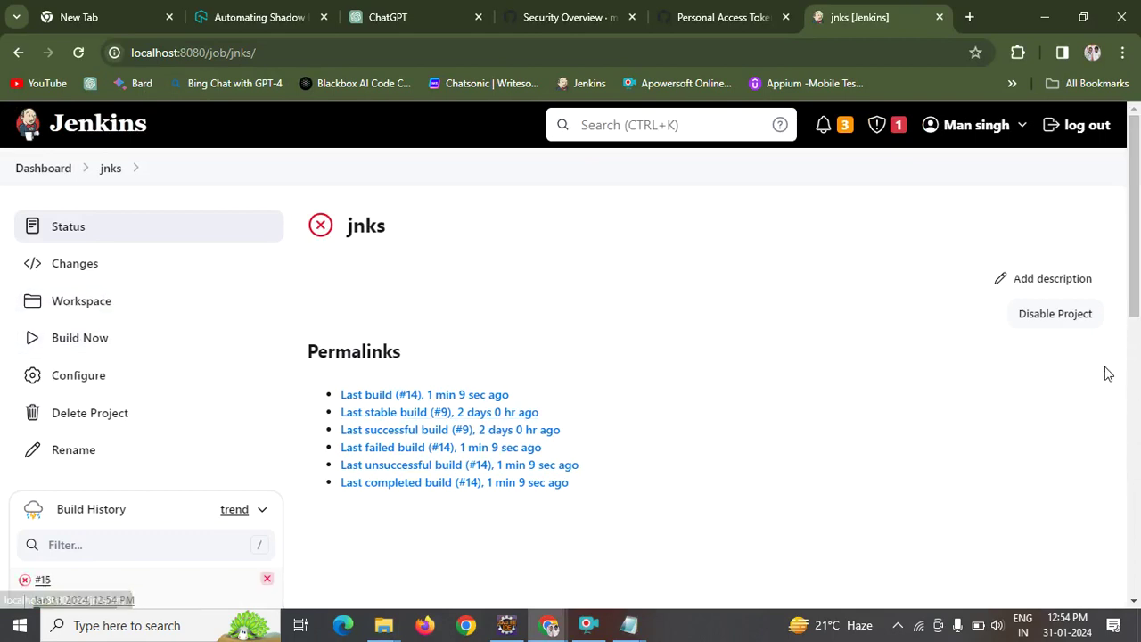
left_click_drag(1140, 289, 1138, 335)
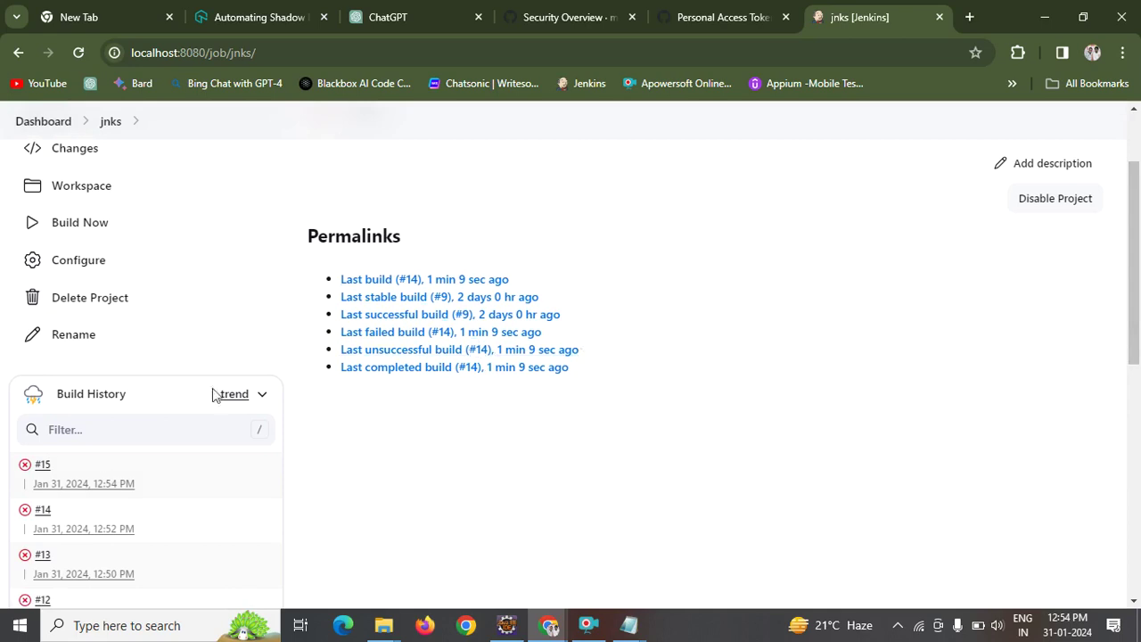
left_click(40, 471)
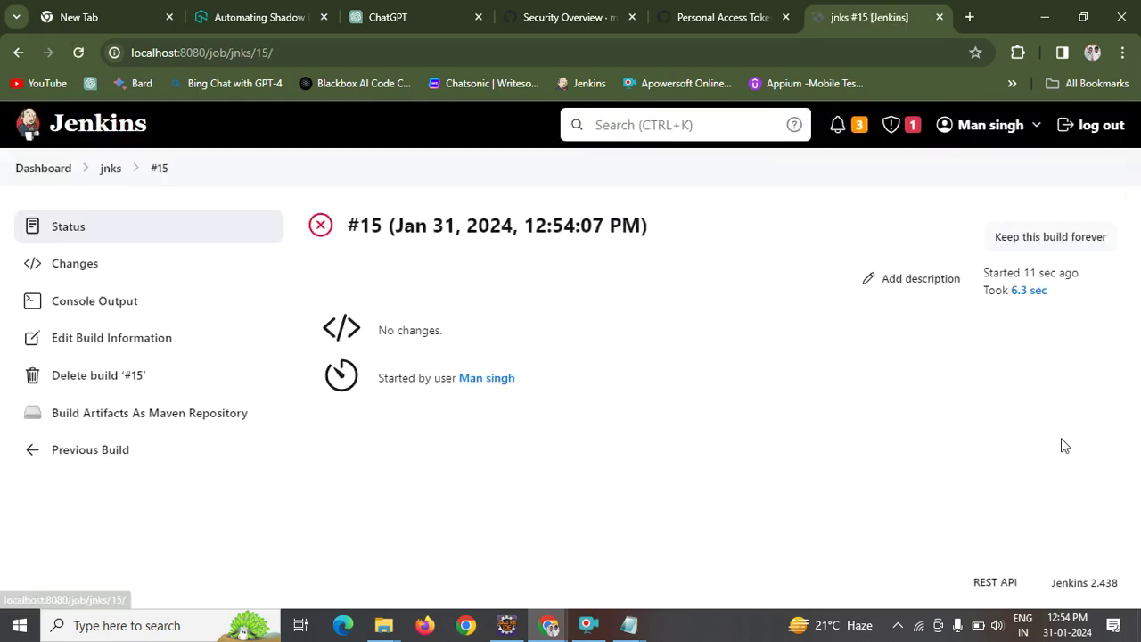
left_click(95, 308)
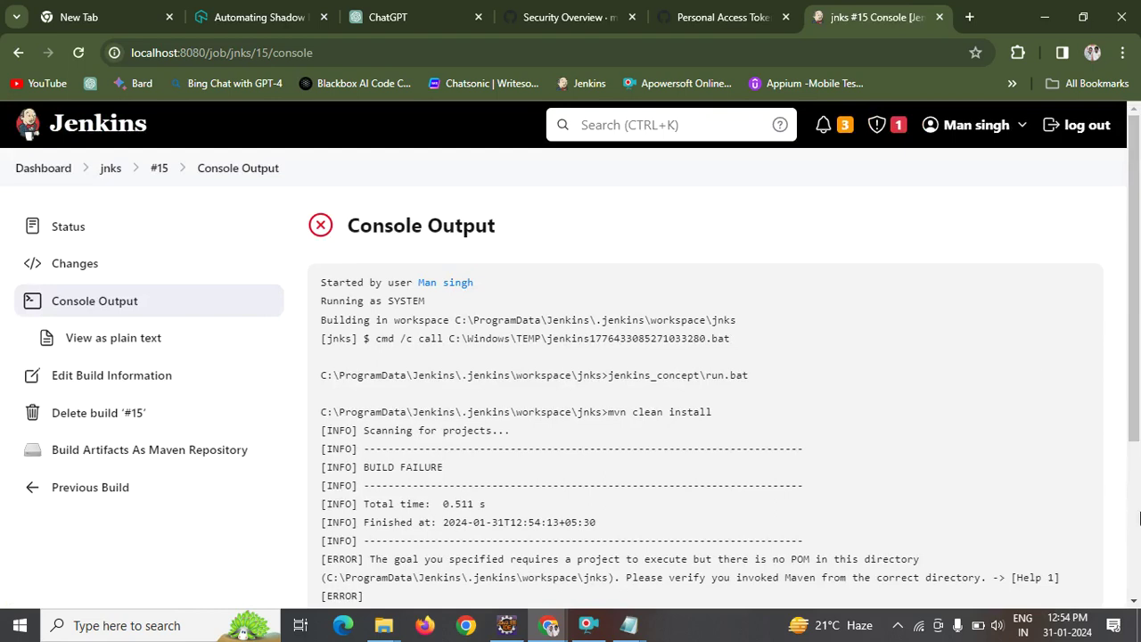
left_click(1138, 515)
left_click_drag(1137, 515, 1122, 450)
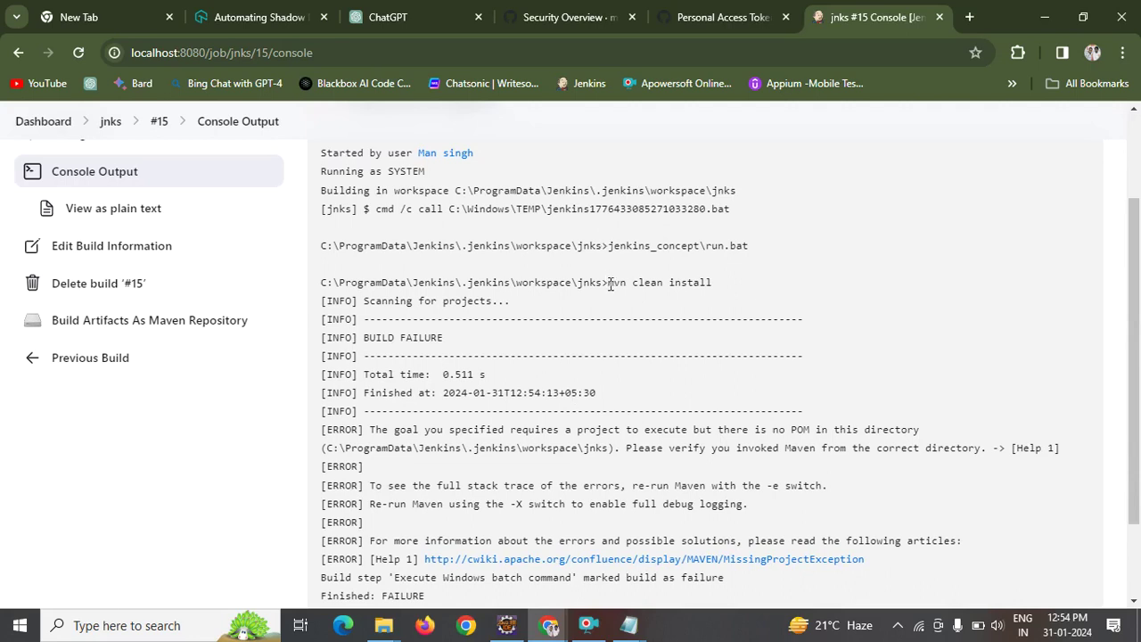
key("alt+Tab")
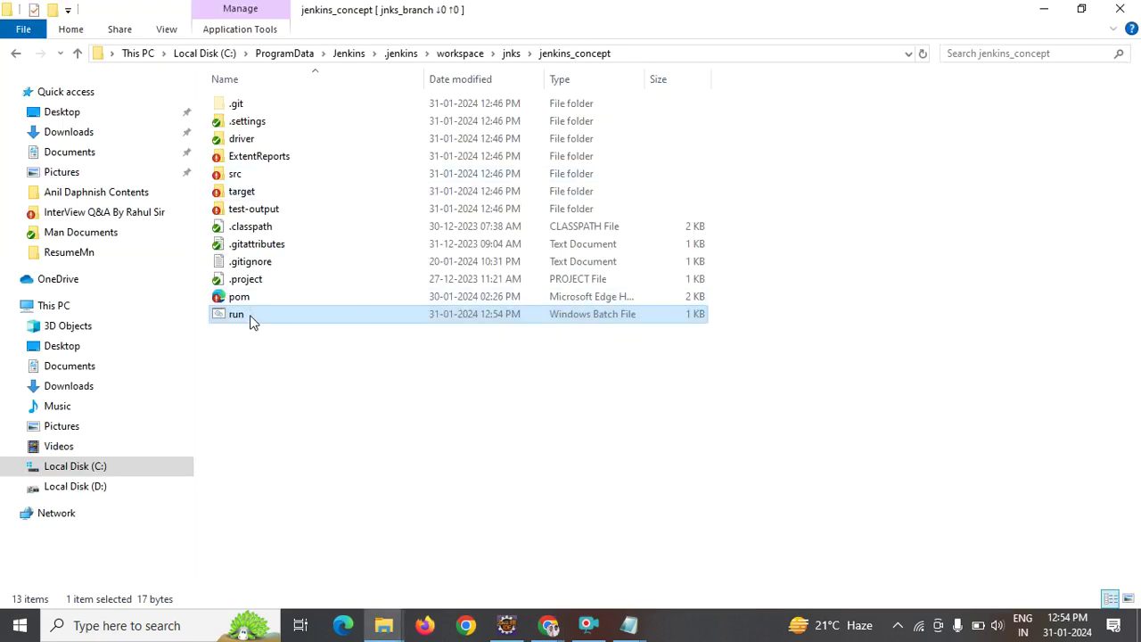
Open run.bat in Notepad and insert a cd jenkins_concept line above mvn clean install.
right_click(252, 318)
left_click(308, 228)
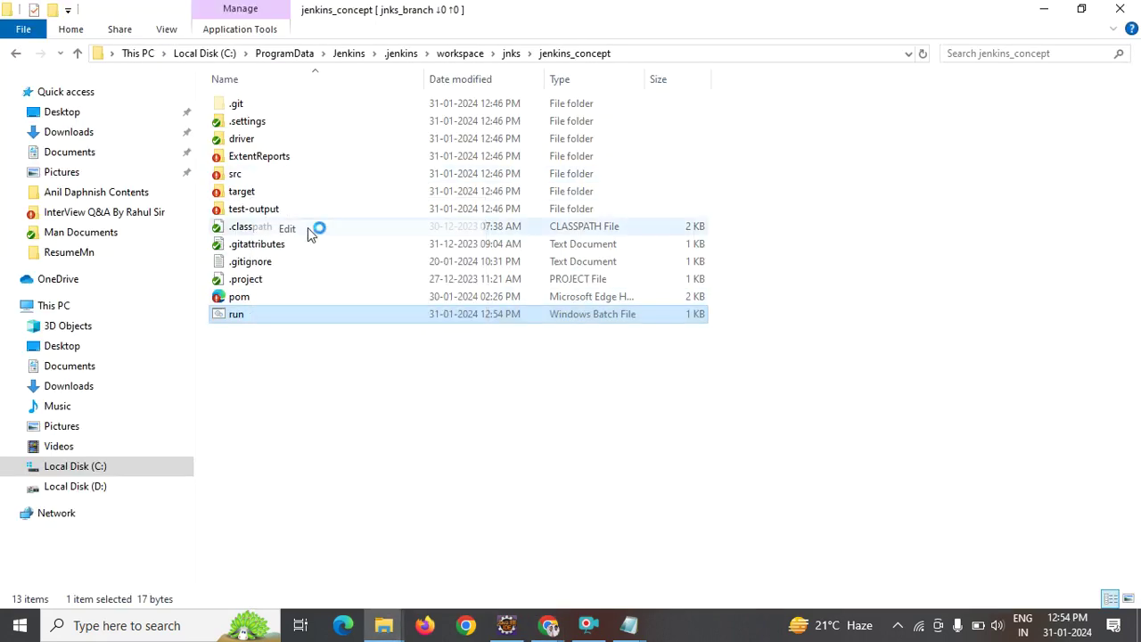
left_click(339, 282)
key("Return")
key("Up")
type("cd ")
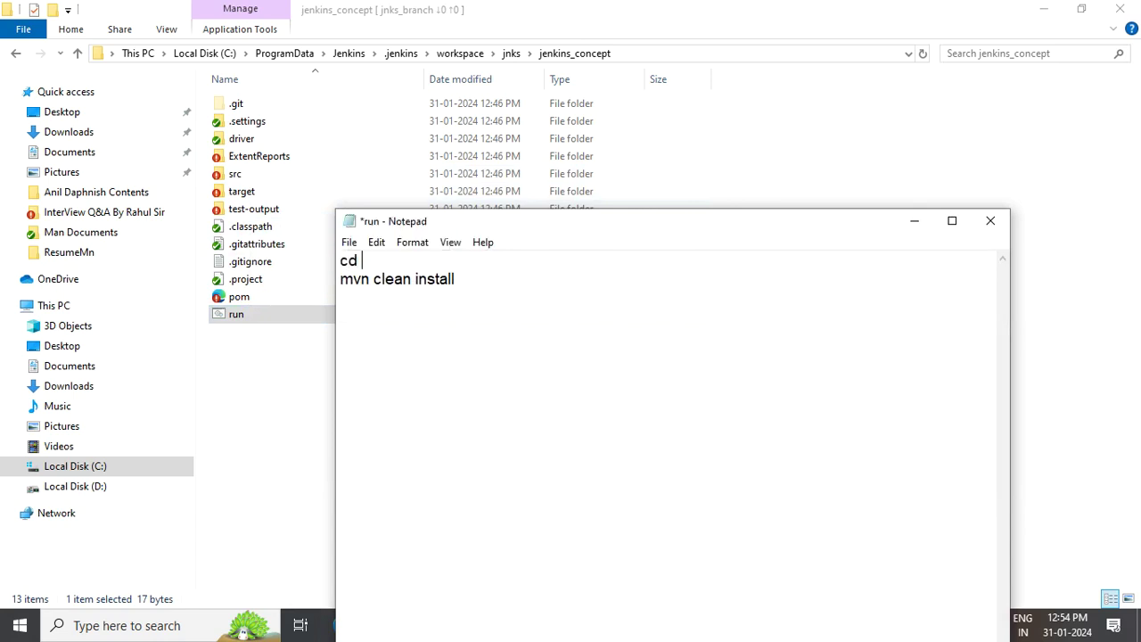
type("jenkins")
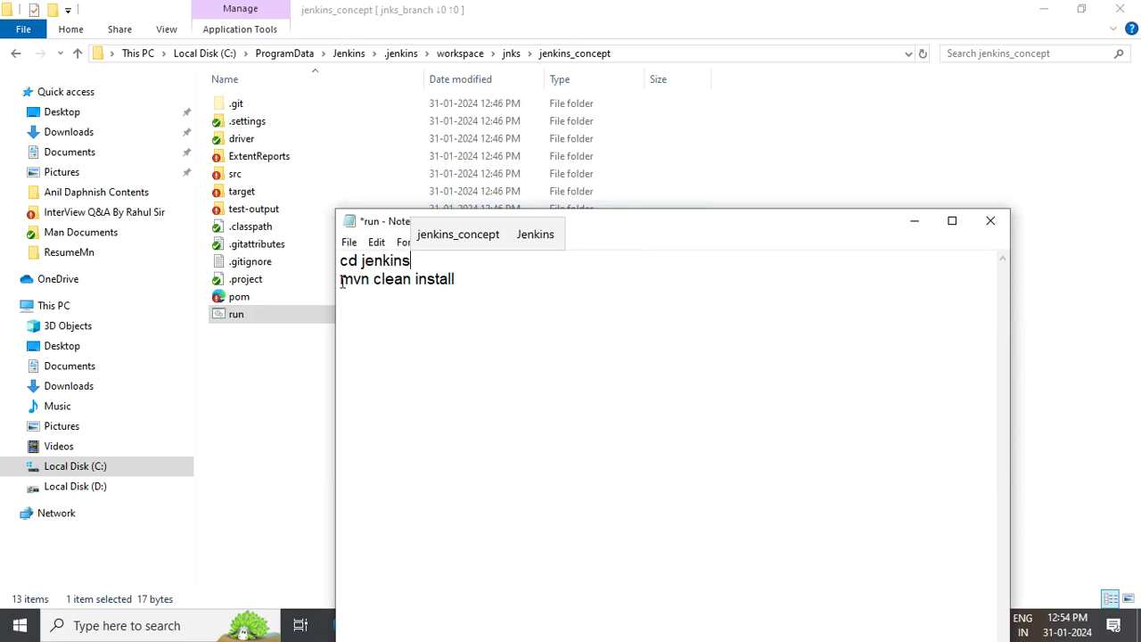
type("_concept")
Save the edited run.bat and go back to the jnks job page in Jenkins.
left_click(341, 268)
key("ctrl+s")
key("End")
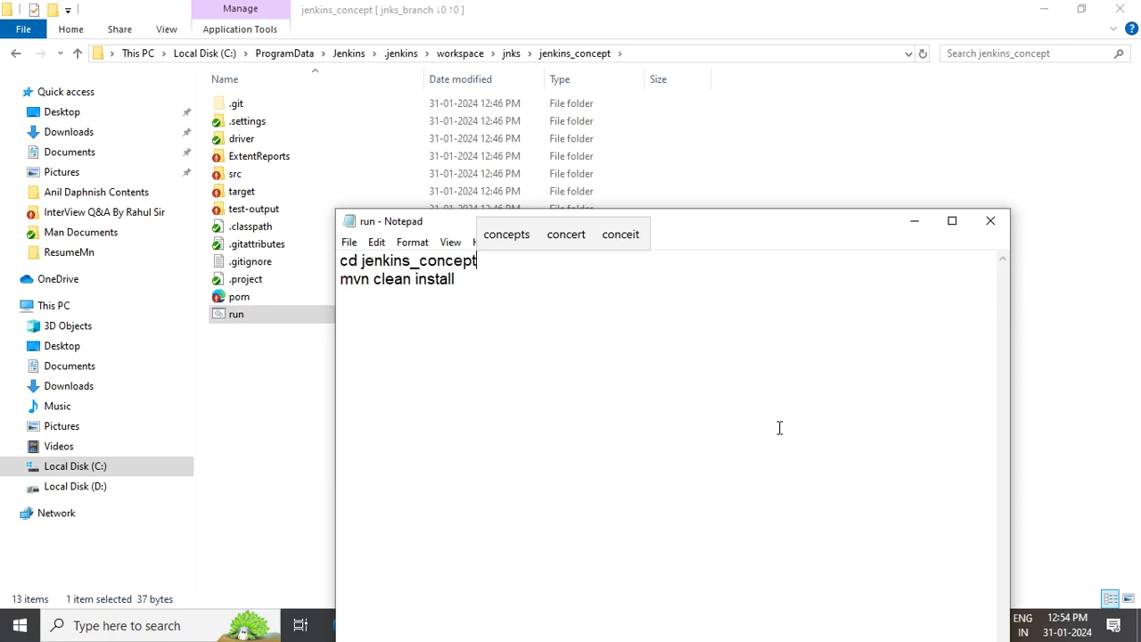
left_click(925, 159)
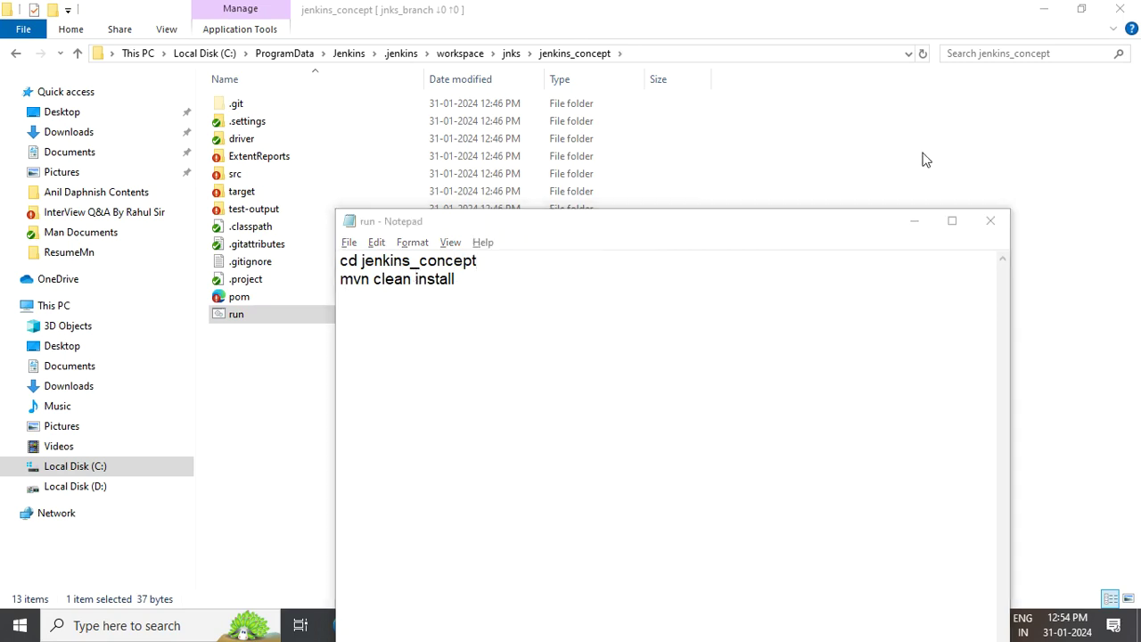
key("alt+Tab")
key("alt+Tab")
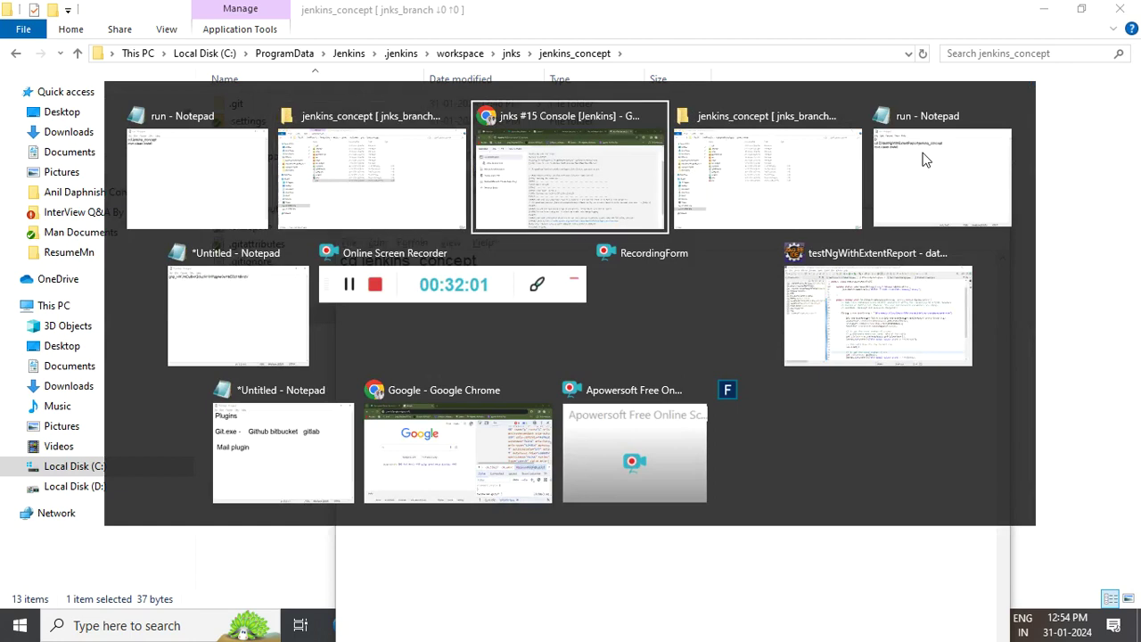
left_click(113, 124)
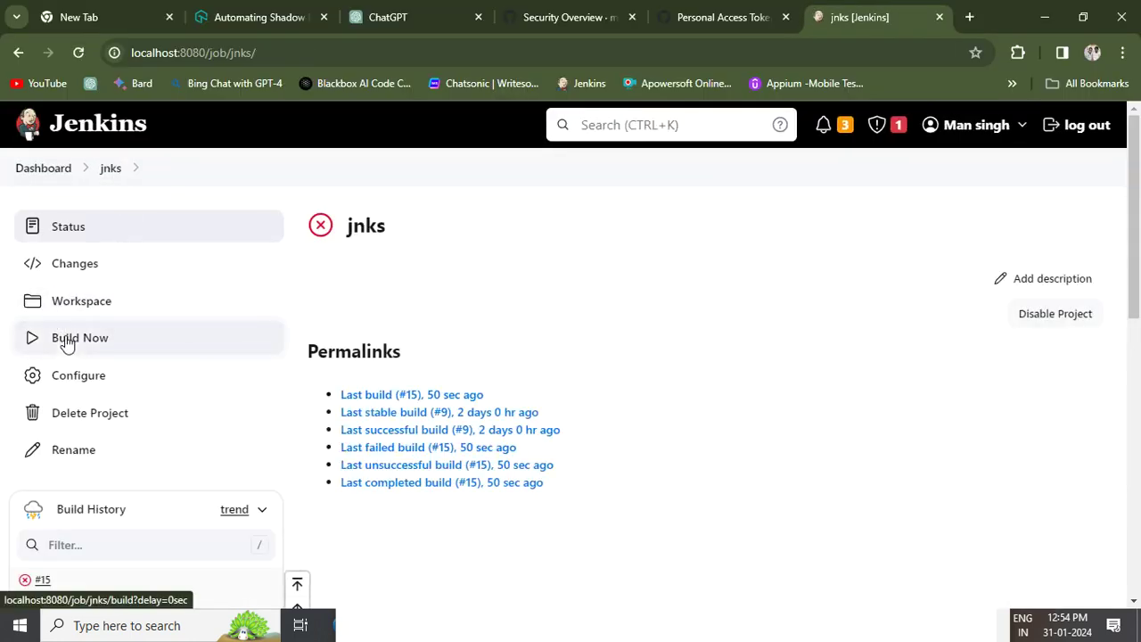
Trigger Build Now on jnks and scroll to the running build #16 in Build History.
left_click(66, 343)
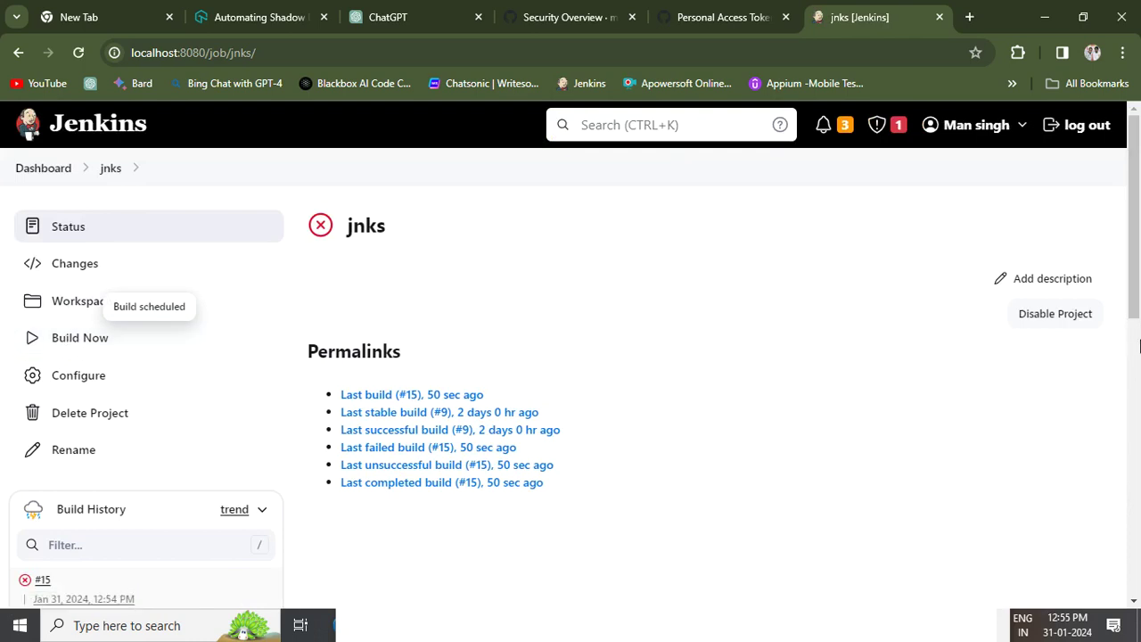
left_click(1136, 371)
right_click(1136, 371)
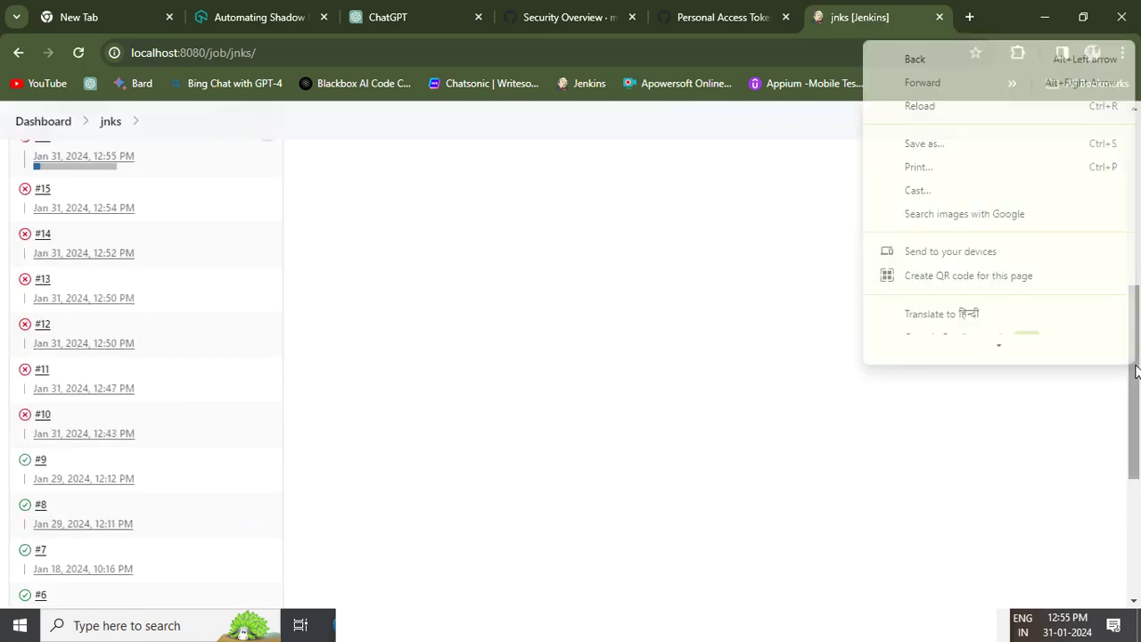
left_click(1134, 413)
left_click_drag(1134, 413, 1136, 310)
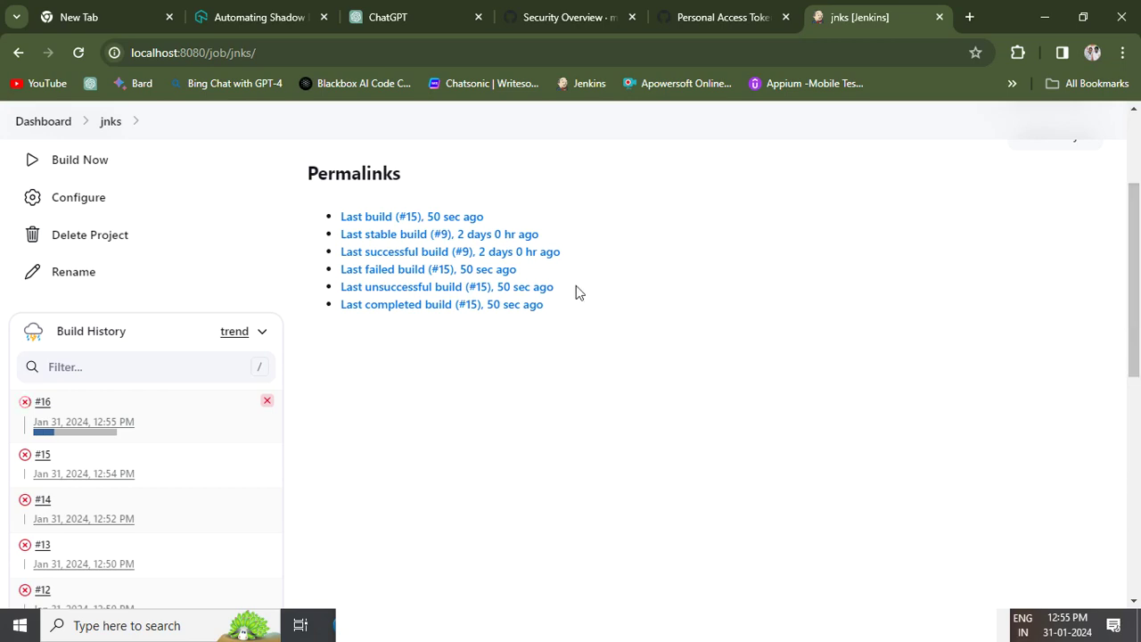
Open build #16's console output and scroll through the Maven build and TestSuite log.
left_click(45, 407)
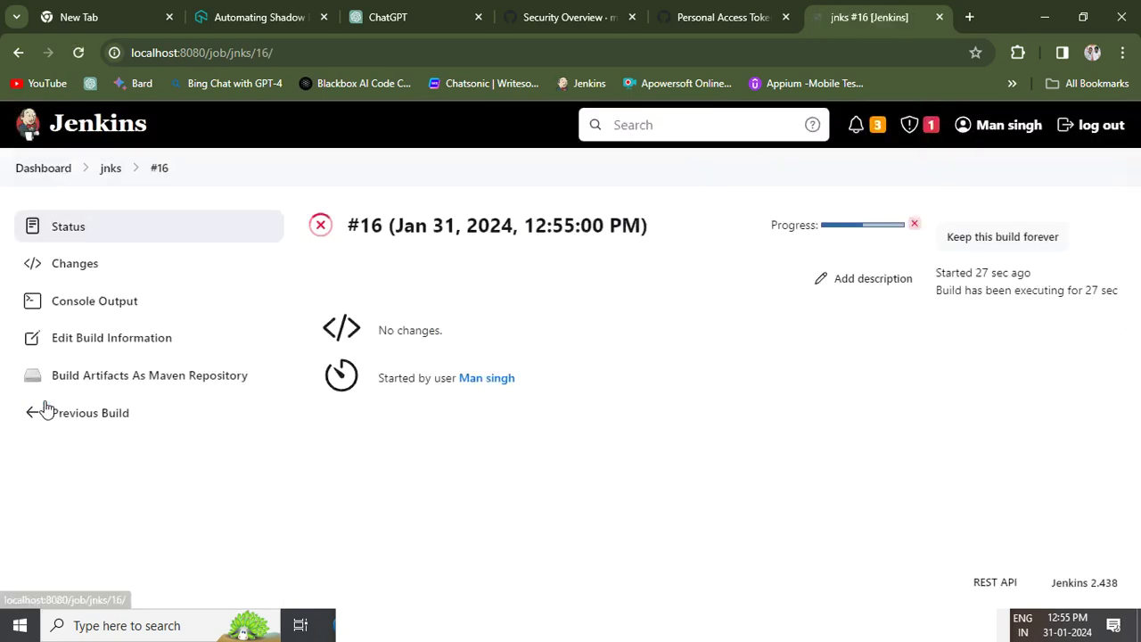
left_click(118, 313)
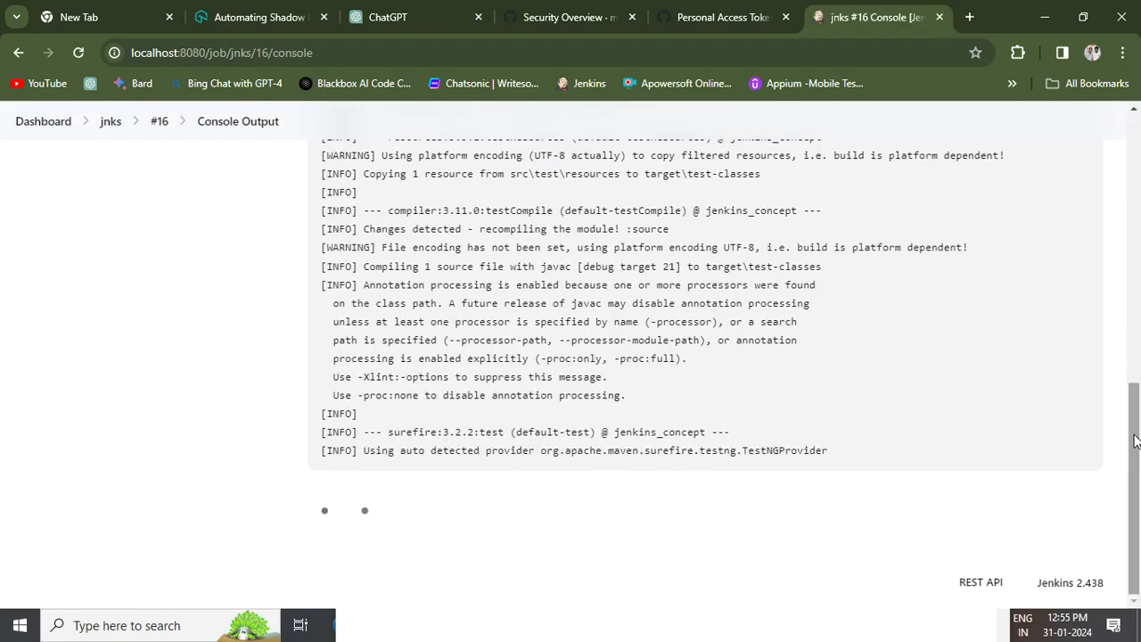
scroll(1138, 365, "up", 3)
left_click_drag(1139, 366, 1137, 507)
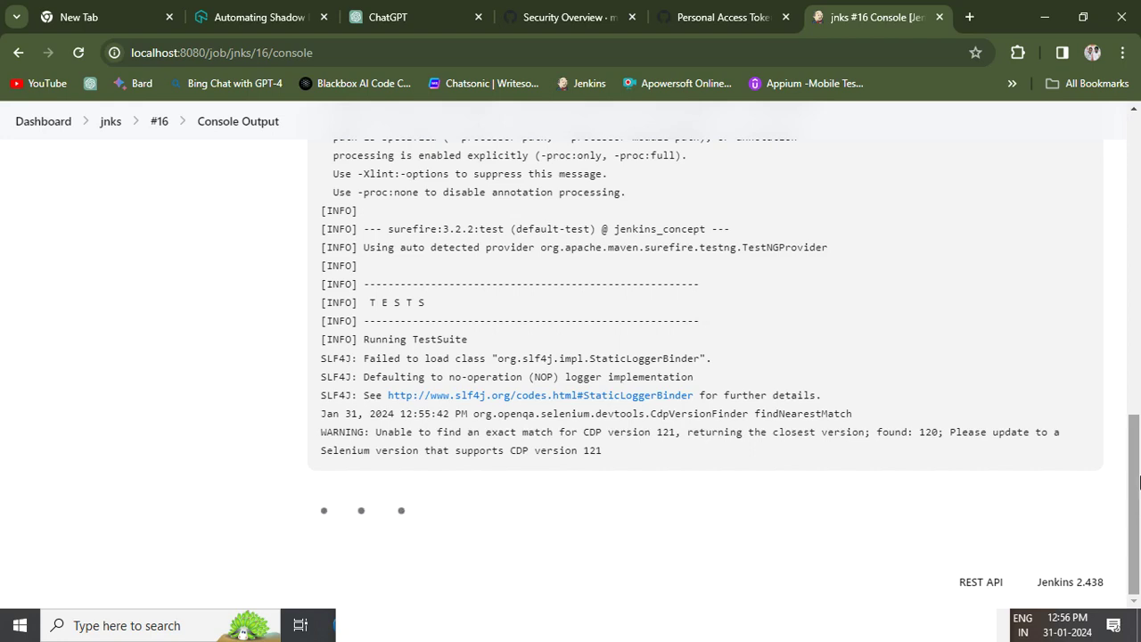
left_click(1138, 172)
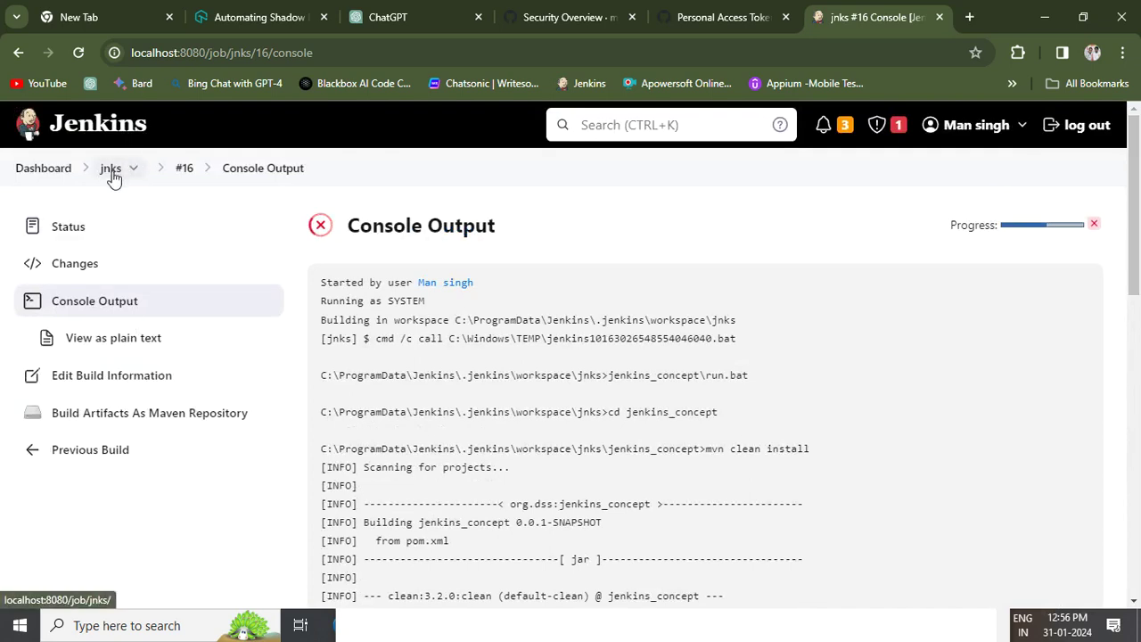
Confirm build #16 passed in the jnks build history, then open the job configuration.
left_click(112, 170)
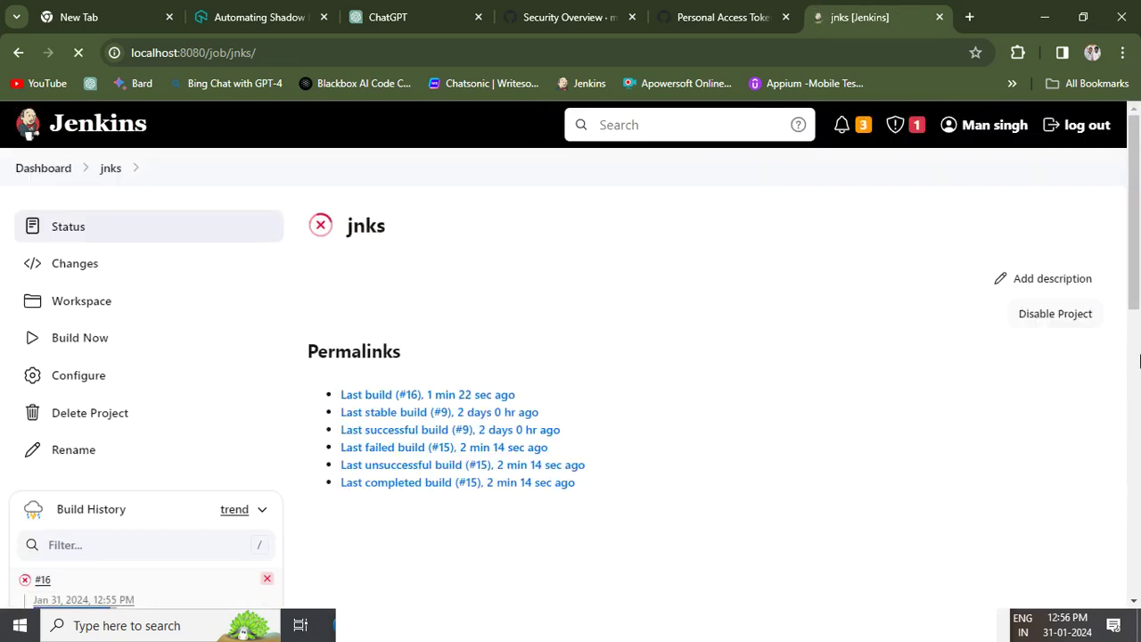
scroll(96, 435, "down", 5)
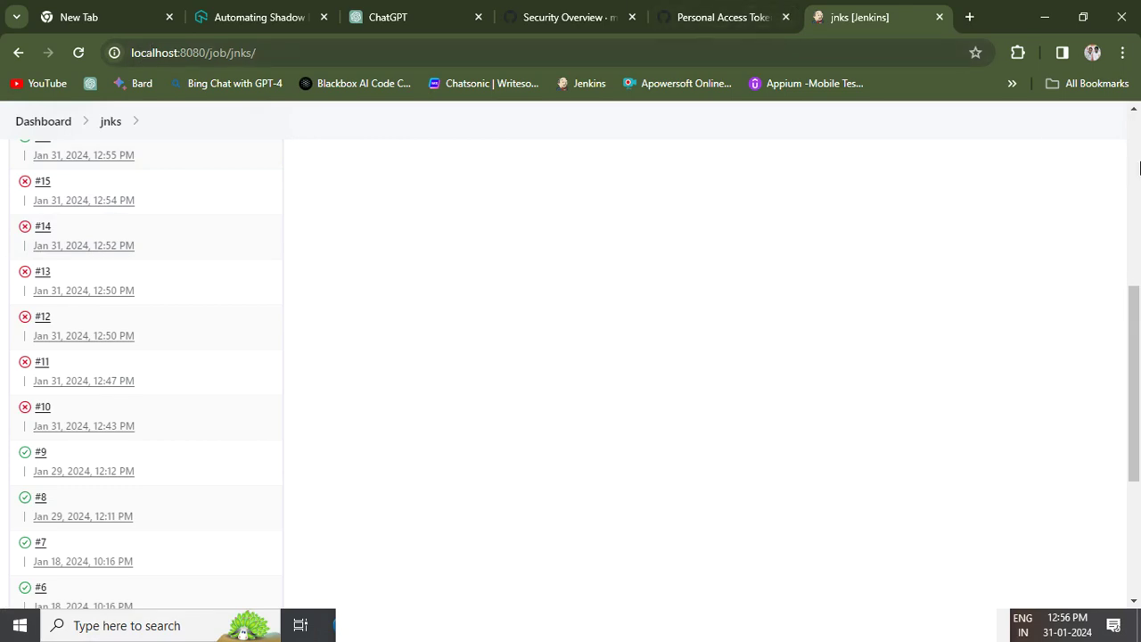
scroll(565, 304, "up", 5)
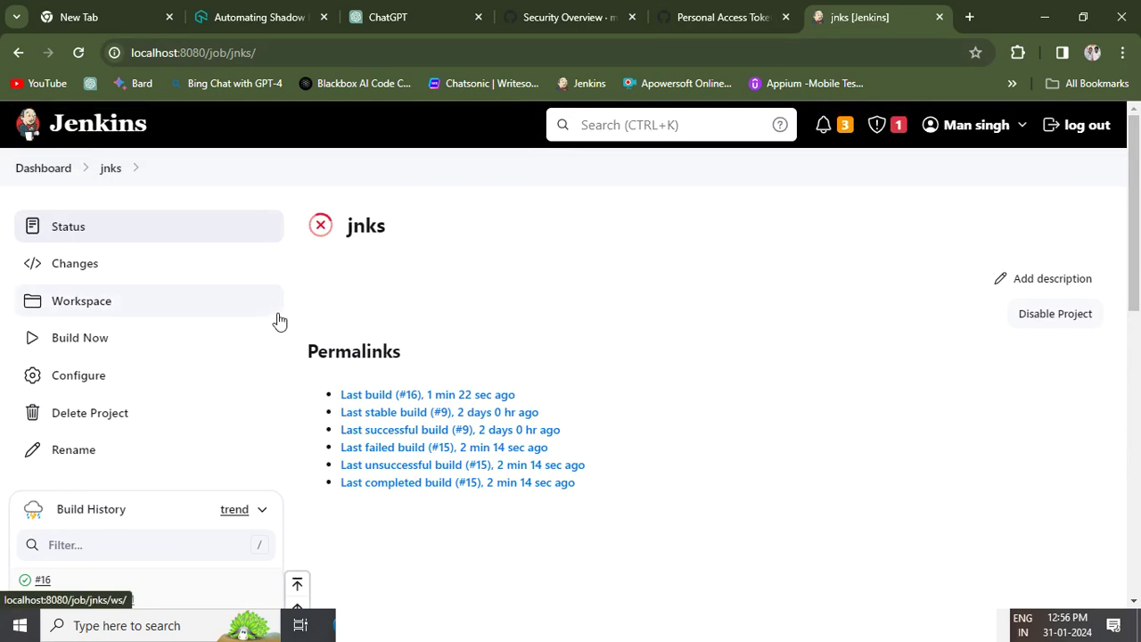
left_click(84, 376)
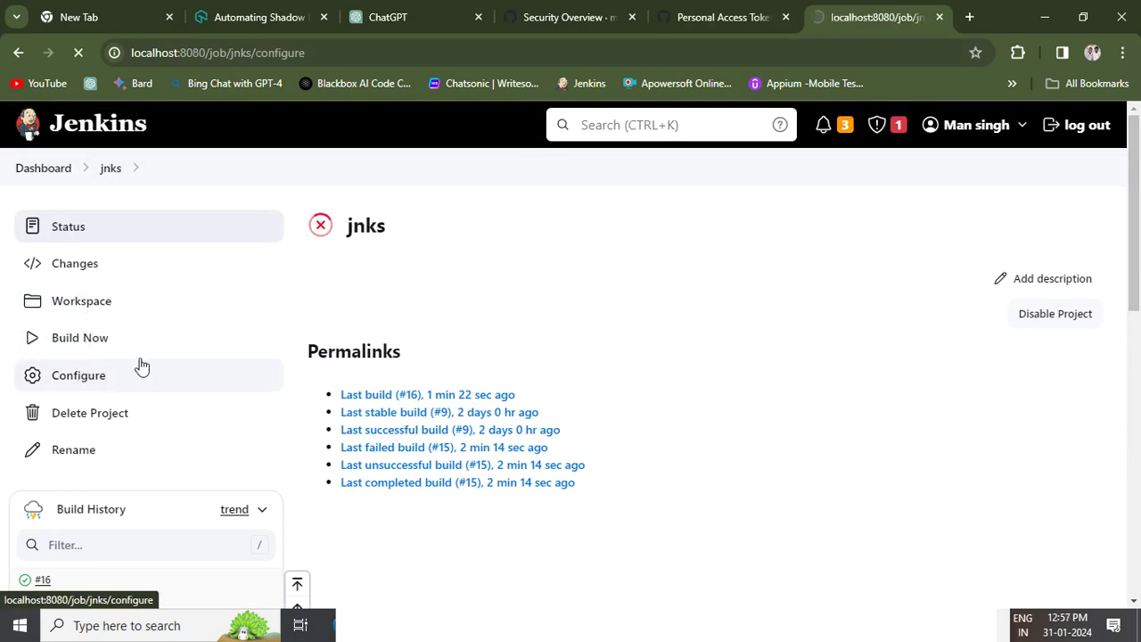
Scroll through the jnks configuration to the Windows batch step running jenkins_concept\run.bat.
left_click(1137, 398)
left_click_drag(1137, 399, 1112, 190)
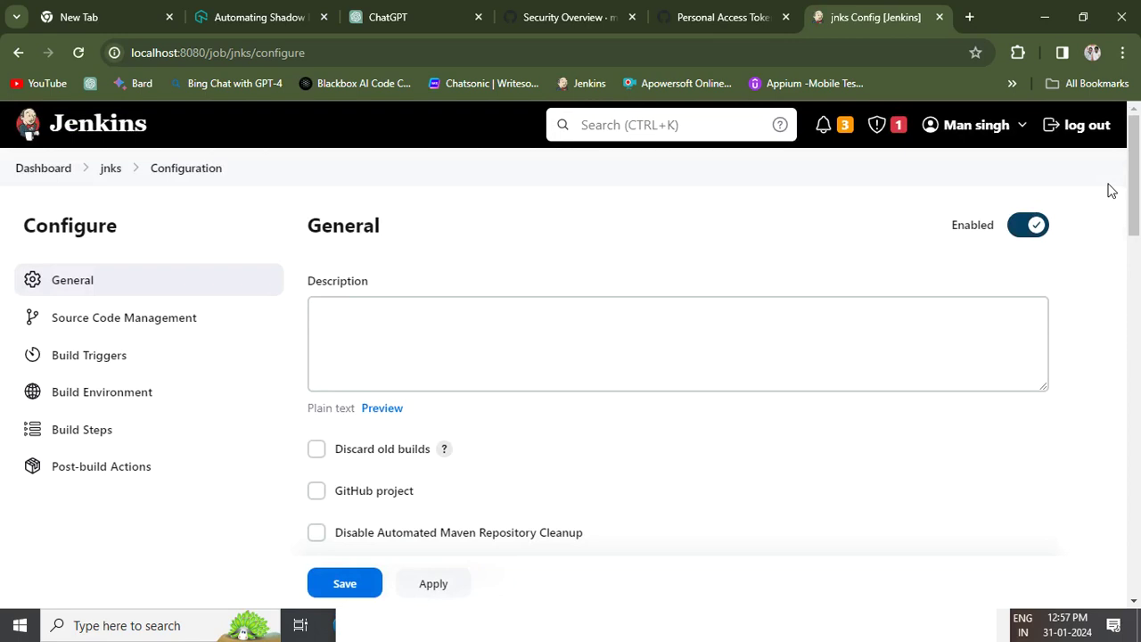
left_click_drag(1138, 194, 1139, 207)
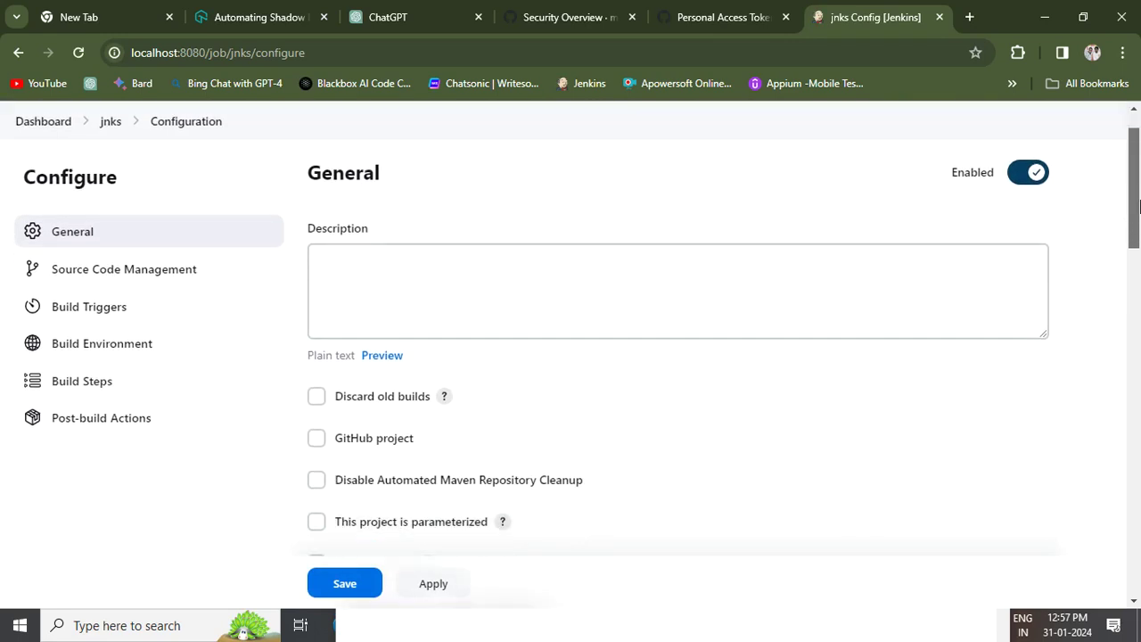
left_click(82, 271)
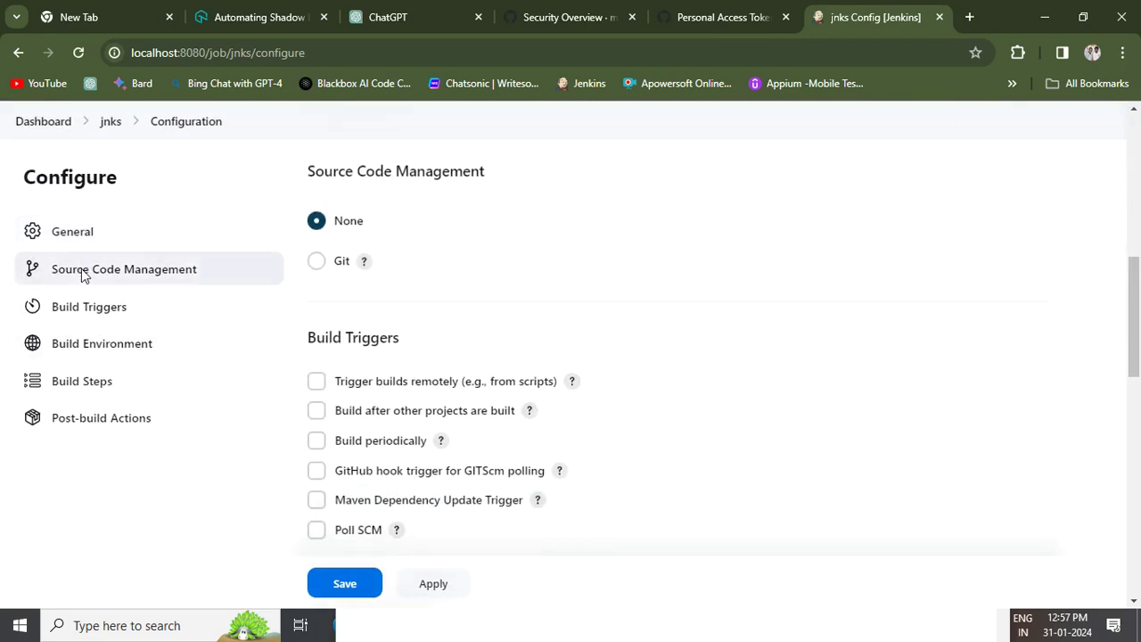
left_click(87, 346)
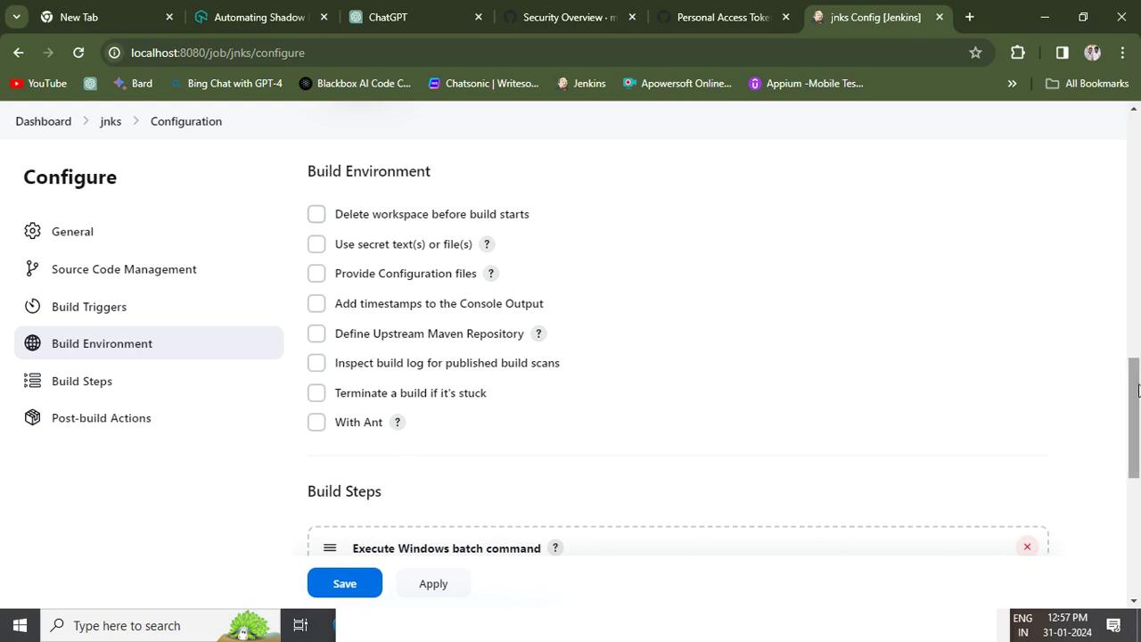
scroll(570, 323, "down", 3)
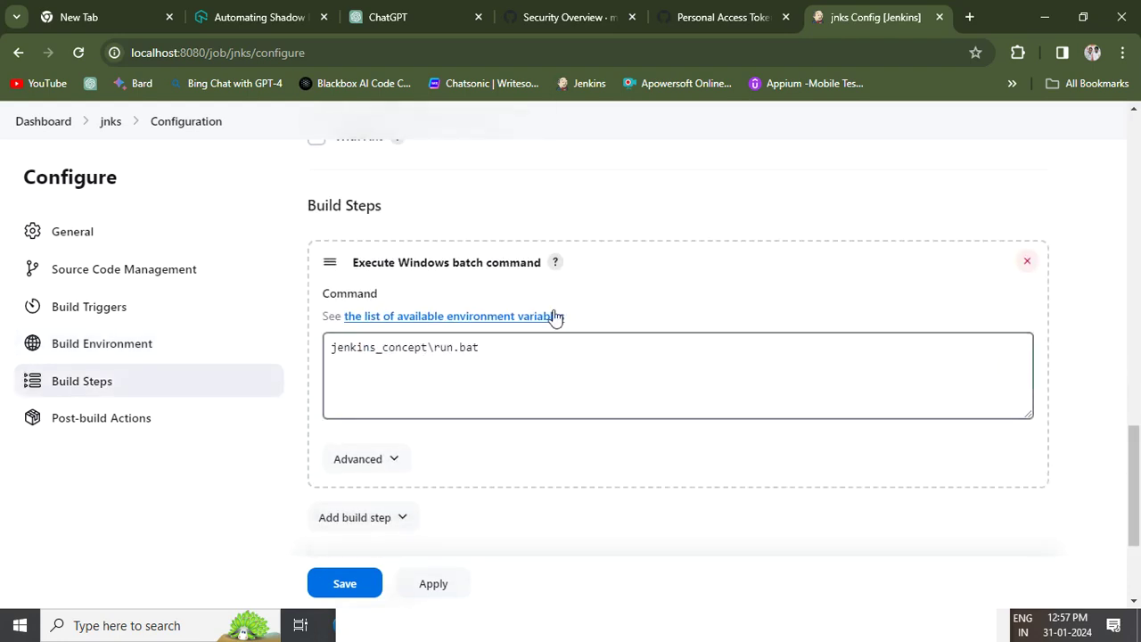
Replace the batch command with 'cd jenkins_concept' and 'mvn clean install' copied from Notepad.
triple_click(445, 357)
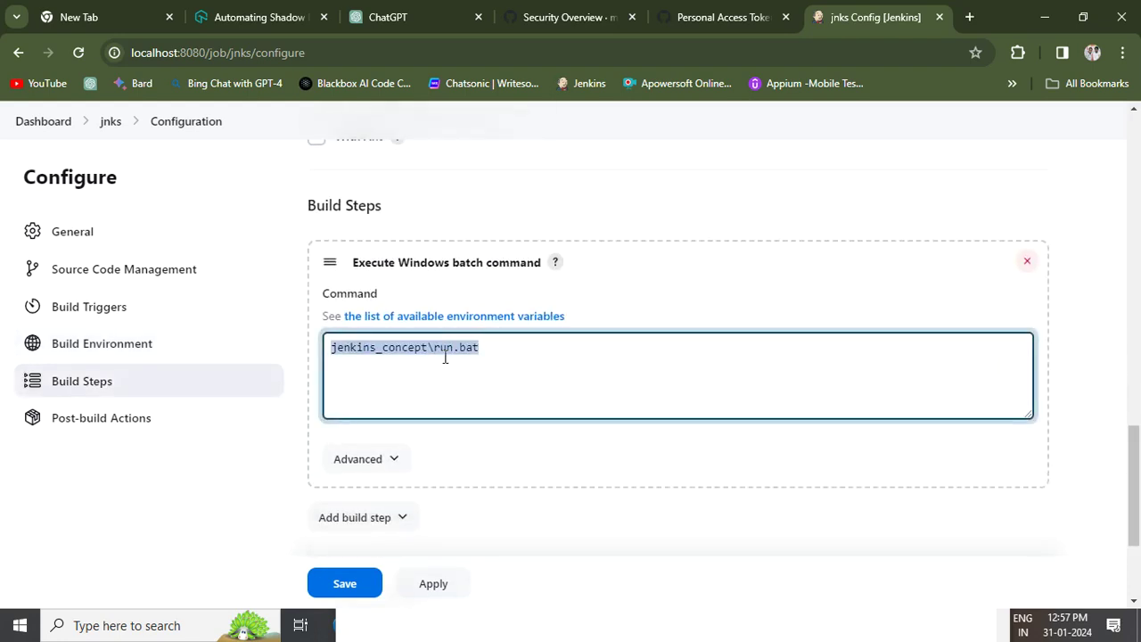
key("ctrl+m")
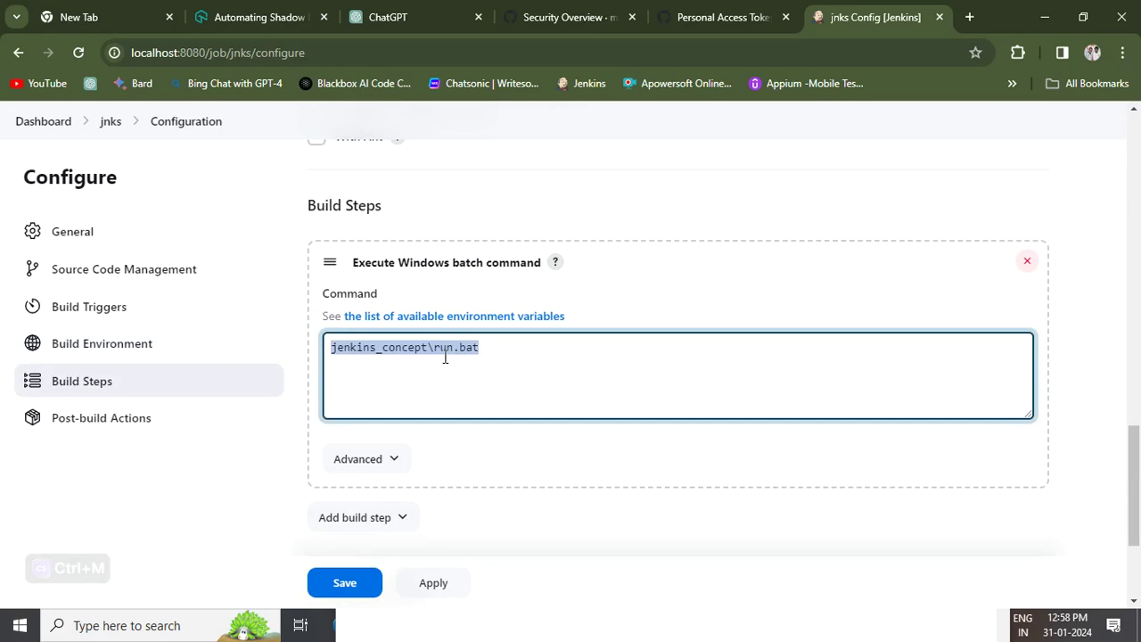
key("BackSpace")
type("cd")
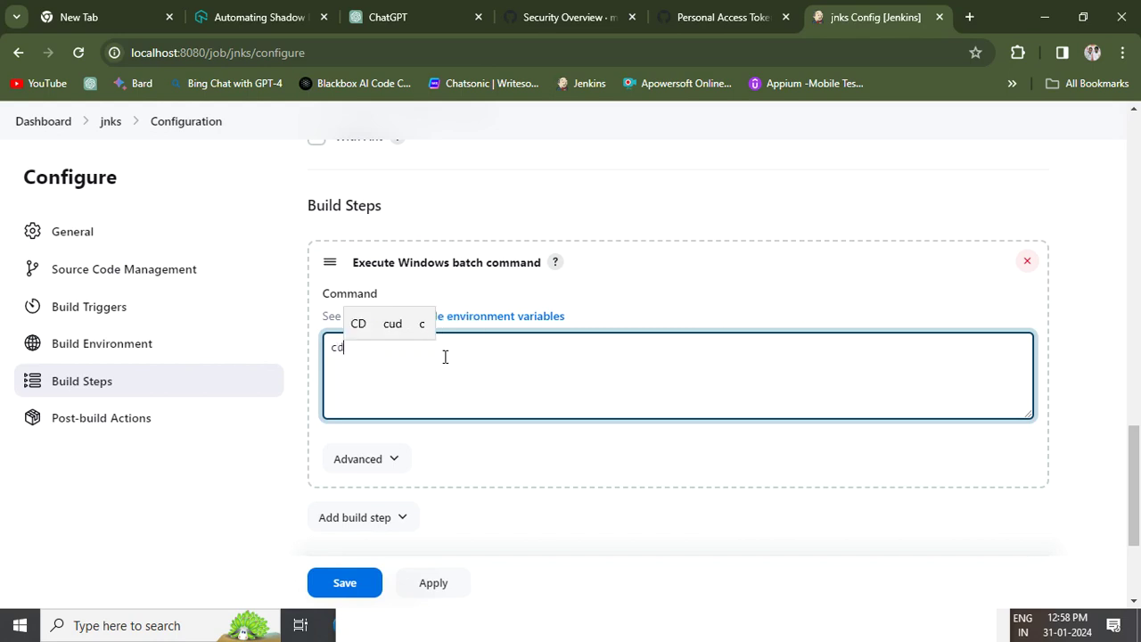
type(" jenki")
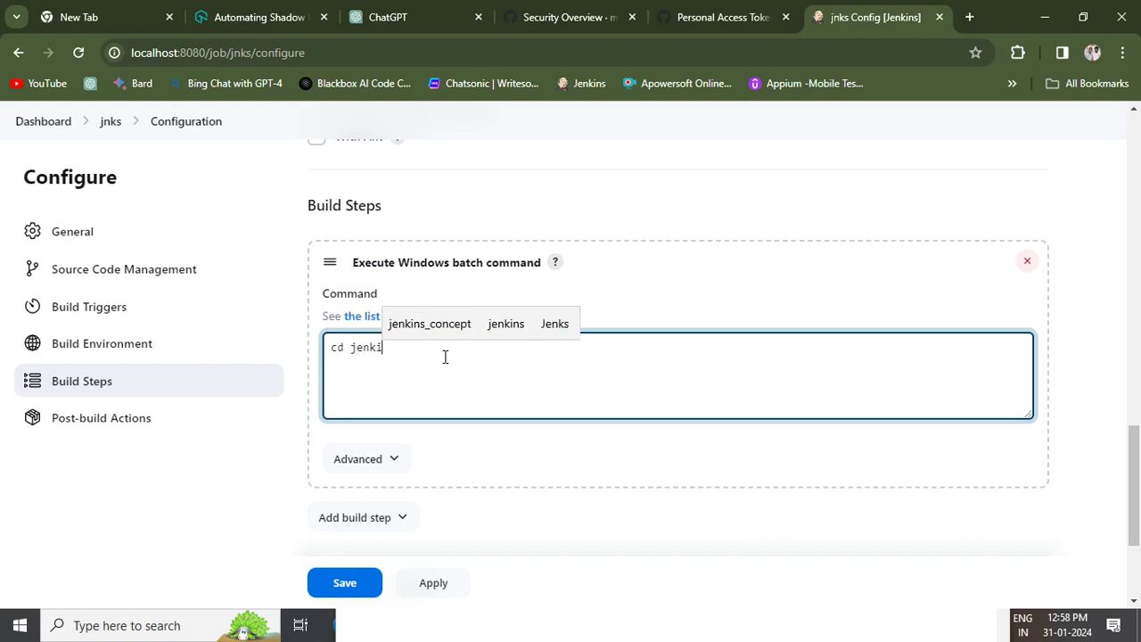
type("ns_concept")
key("alt+Tab")
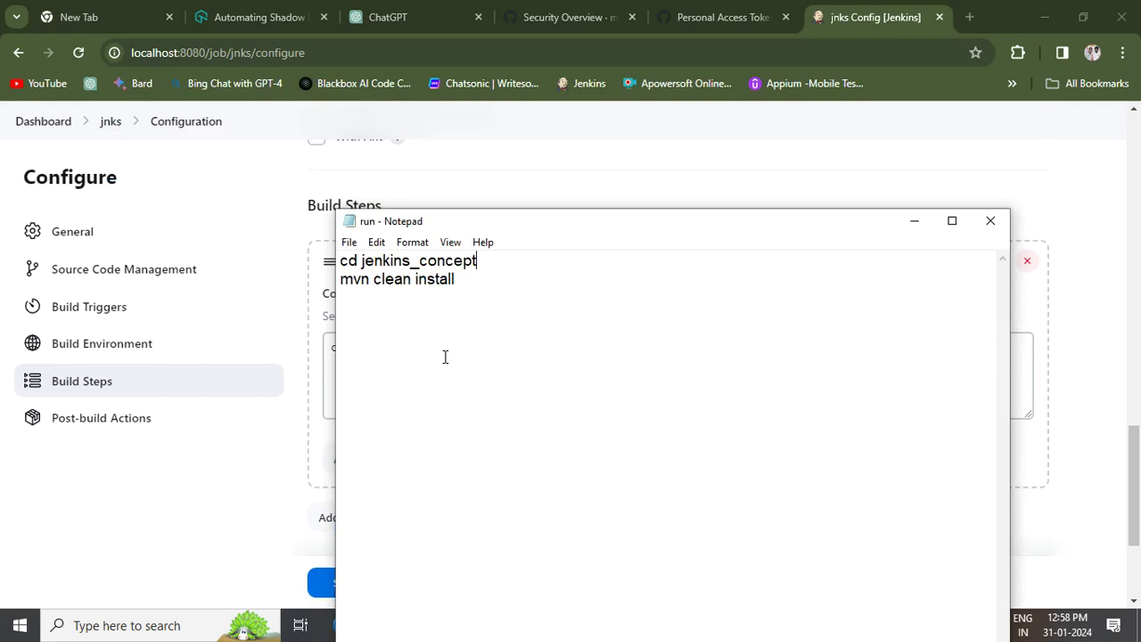
left_click_drag(340, 279, 525, 339)
key("ctrl+c")
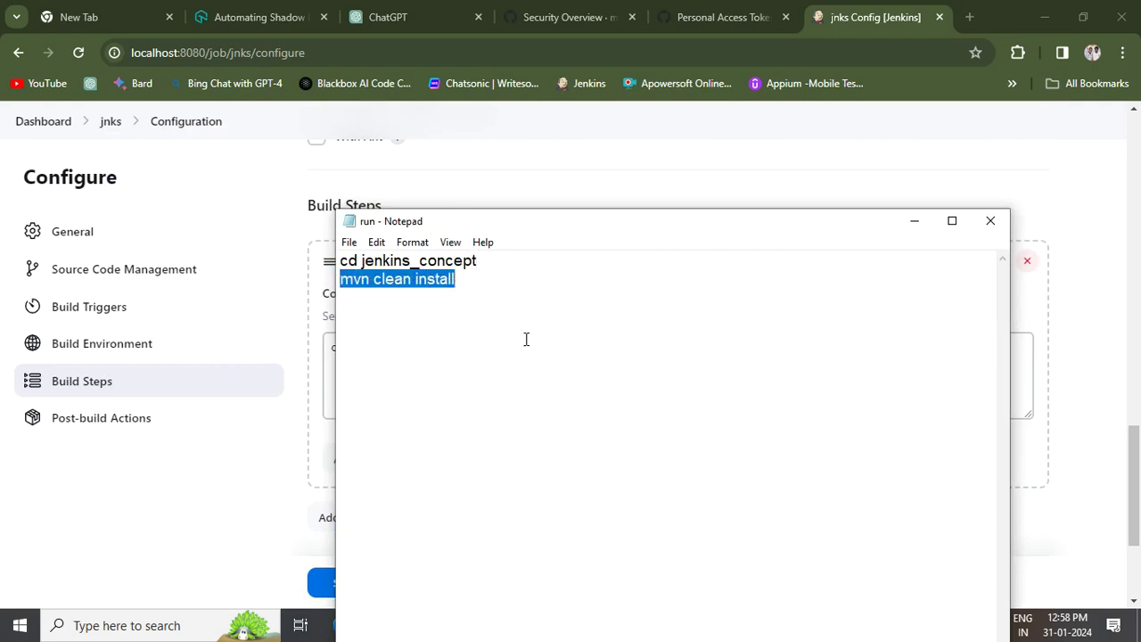
left_click(327, 400)
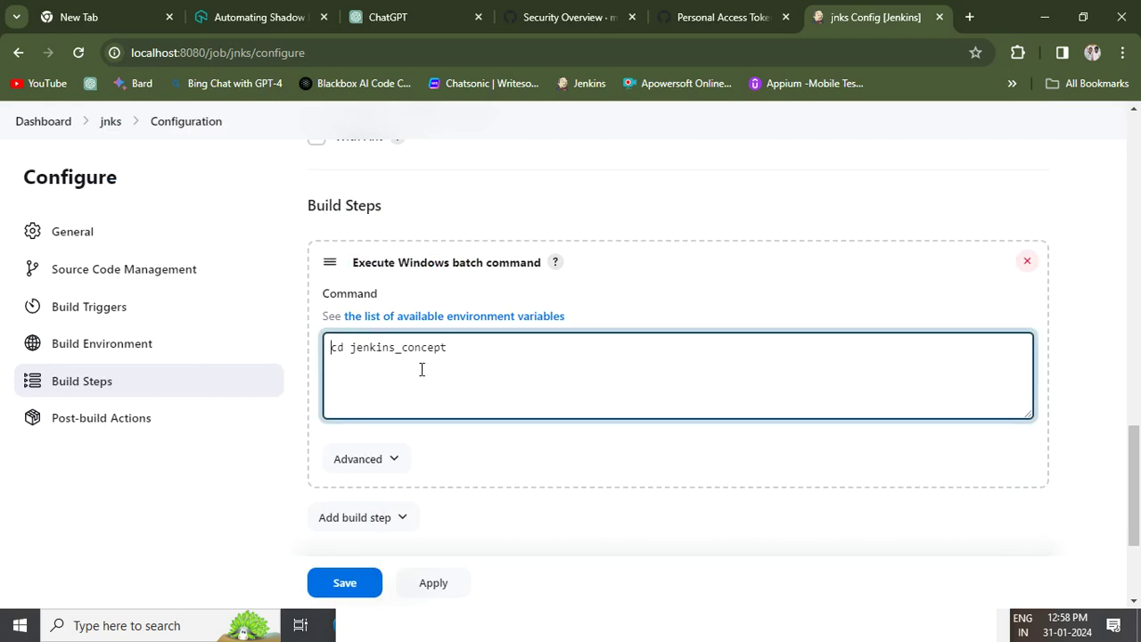
key("ctrl+v")
Save the jnks job configuration, dismissing the browser's save-page prompt.
key("ctrl+s")
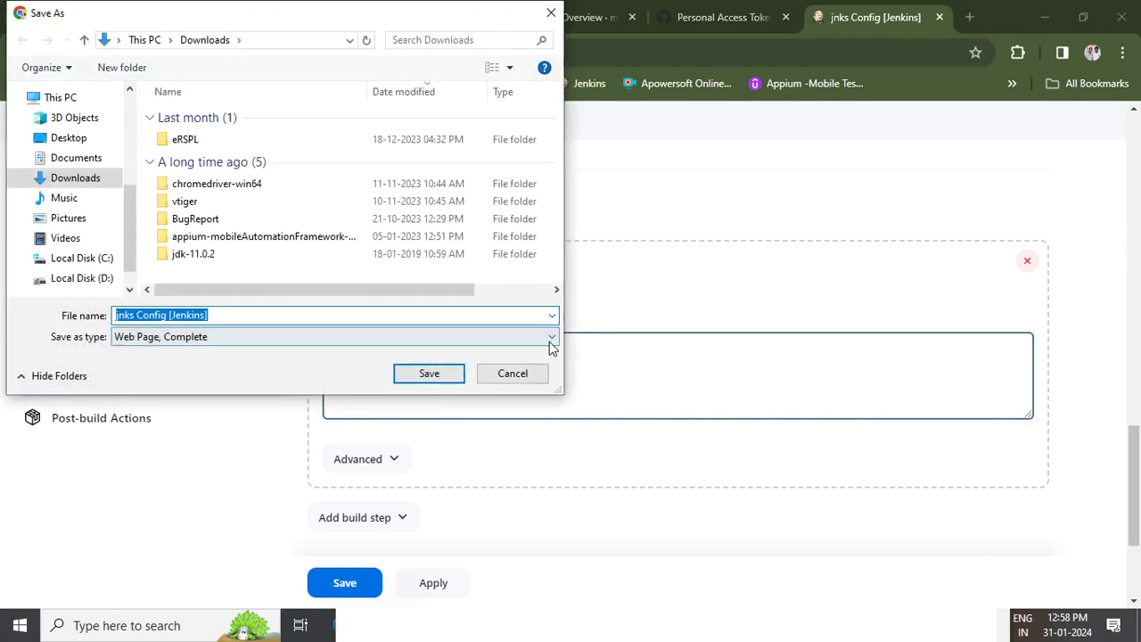
left_click(492, 379)
left_click(331, 590)
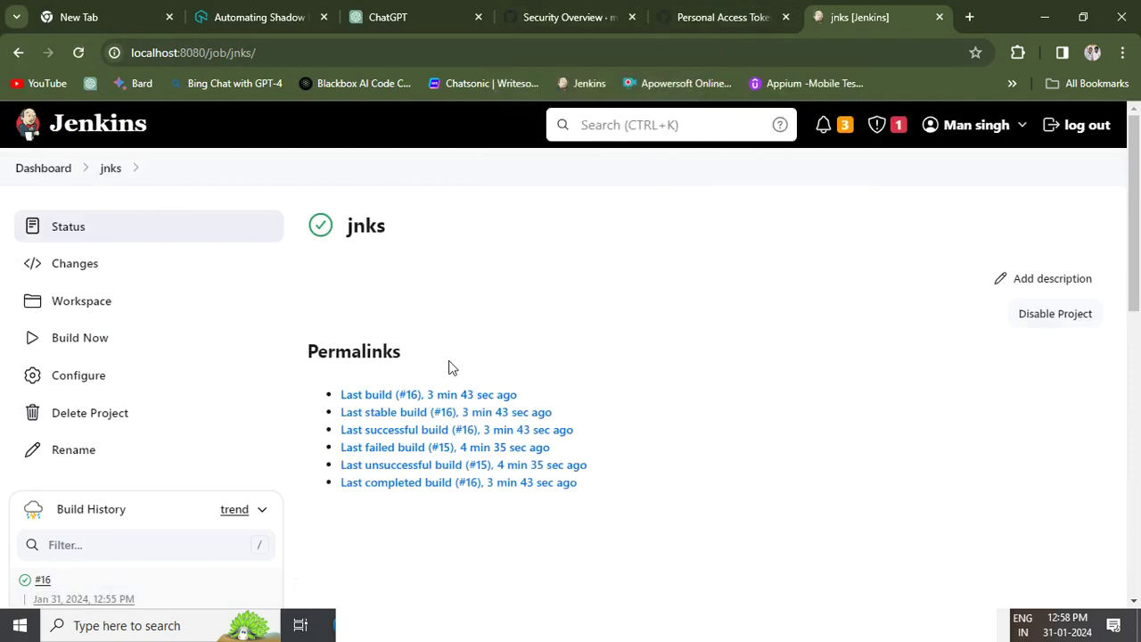
Start a new jnks build, view build #17's status, and return to the jnks job page.
left_click(86, 346)
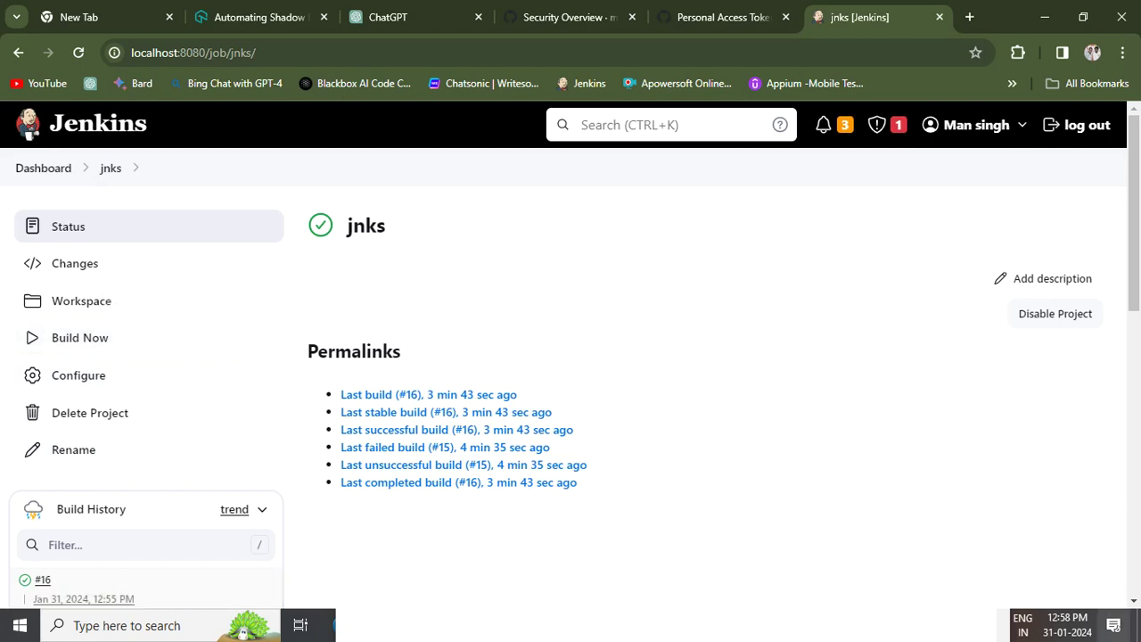
left_click(1136, 602)
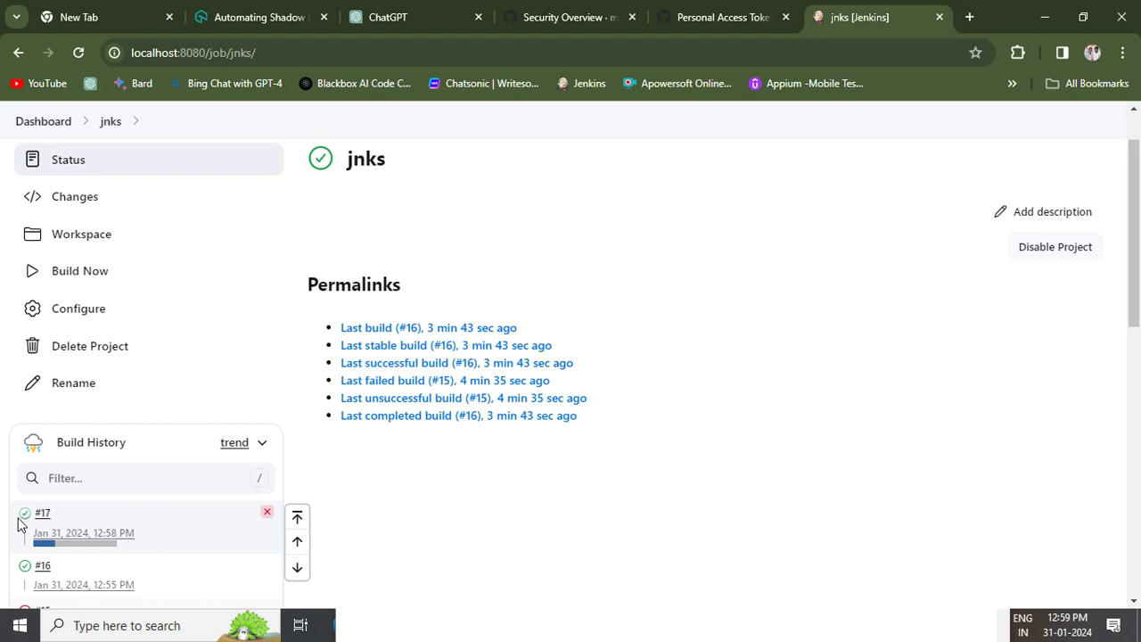
left_click(43, 513)
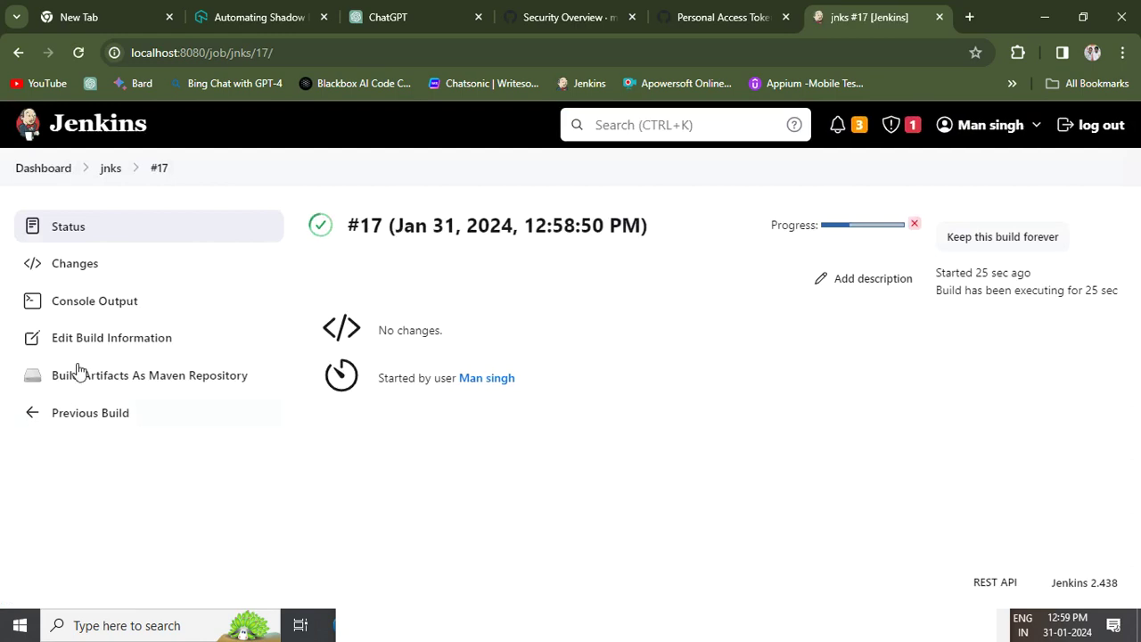
left_click(116, 173)
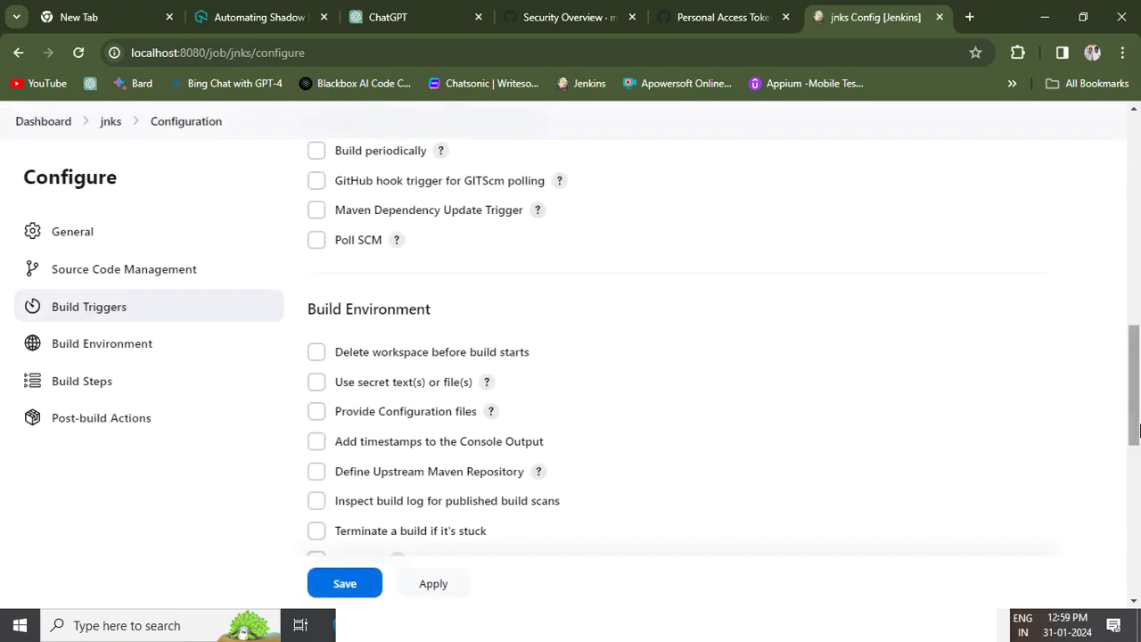
left_click_drag(1138, 334, 1124, 525)
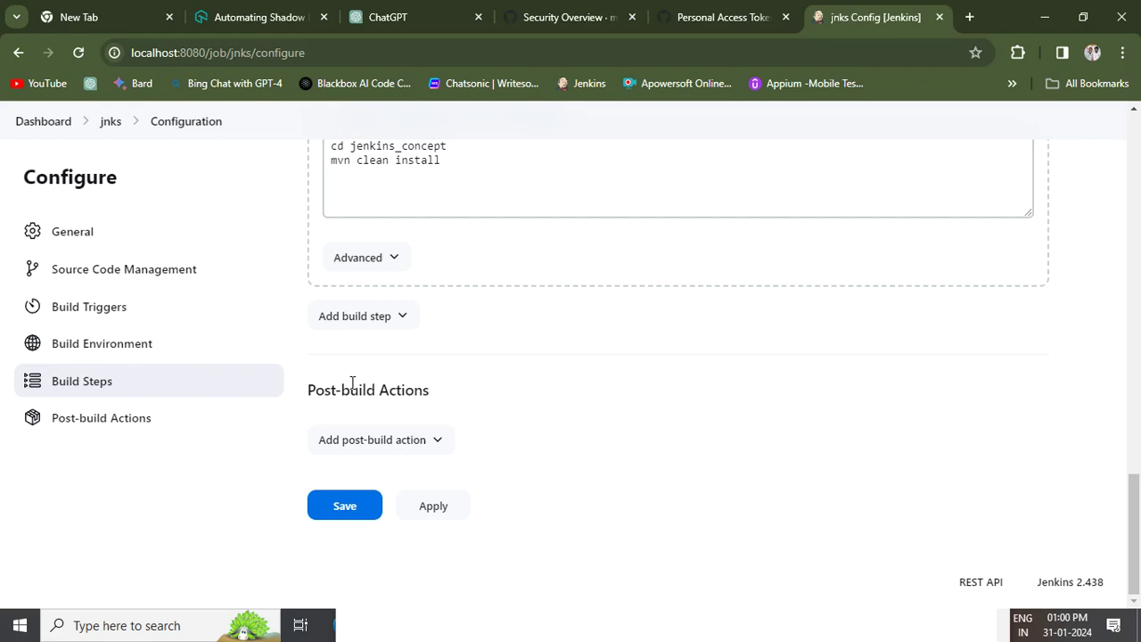
left_click(437, 448)
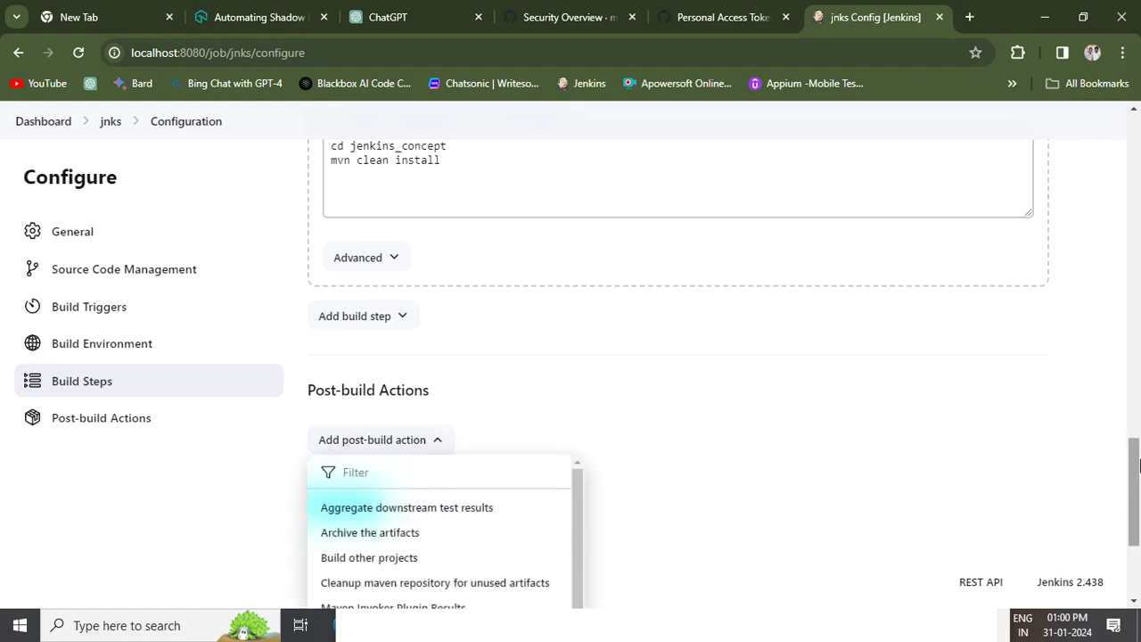
left_click(1138, 470)
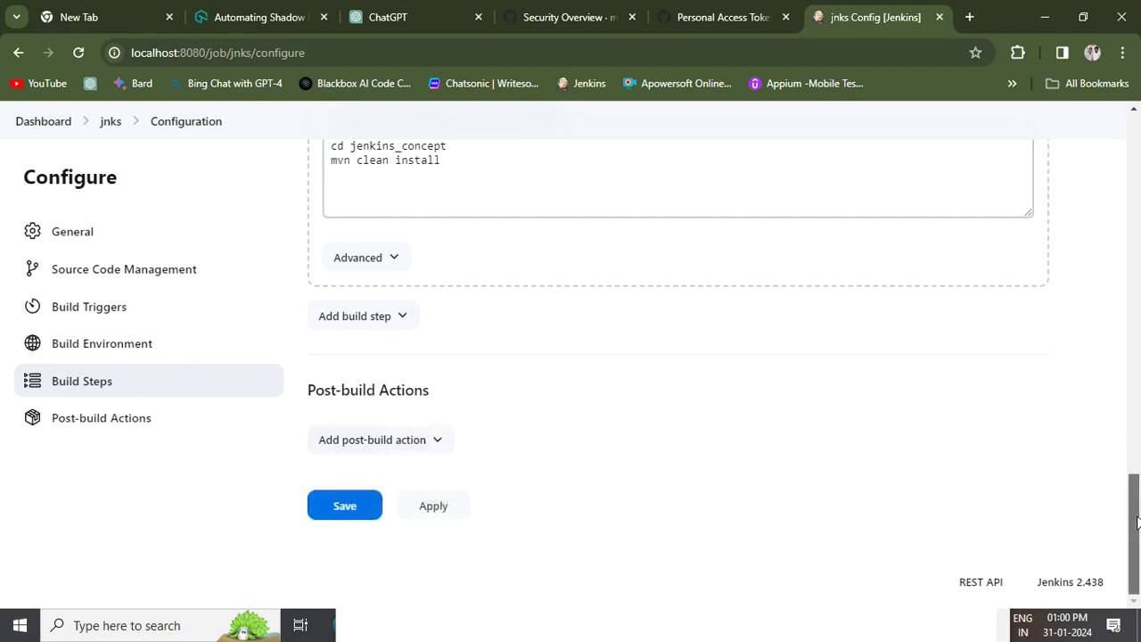
left_click(439, 442)
left_click(1139, 505)
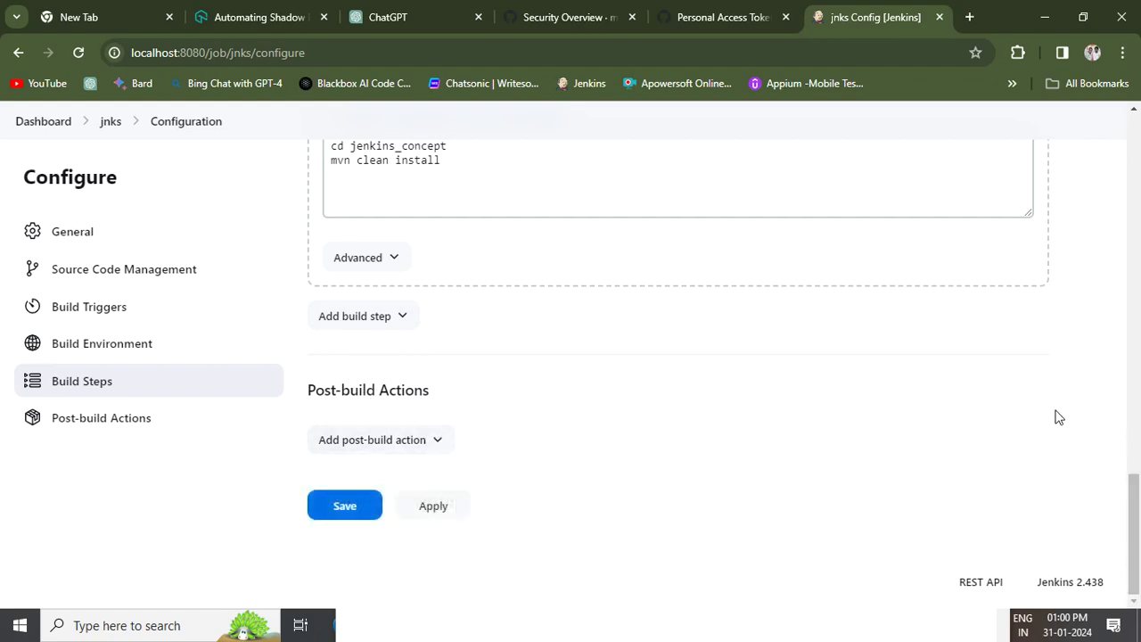
key("ctrl+minus")
key("ctrl+minus")
key("ctrl+minus")
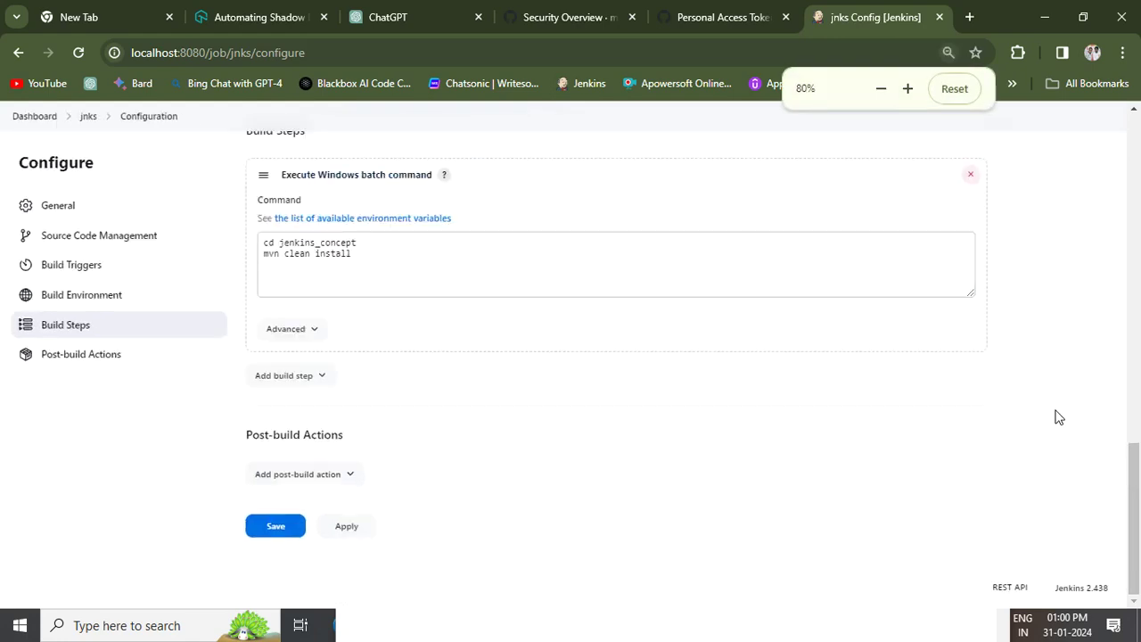
Add an E-mail Notification post-build action, then leave for the Dashboard without saving.
left_click(332, 489)
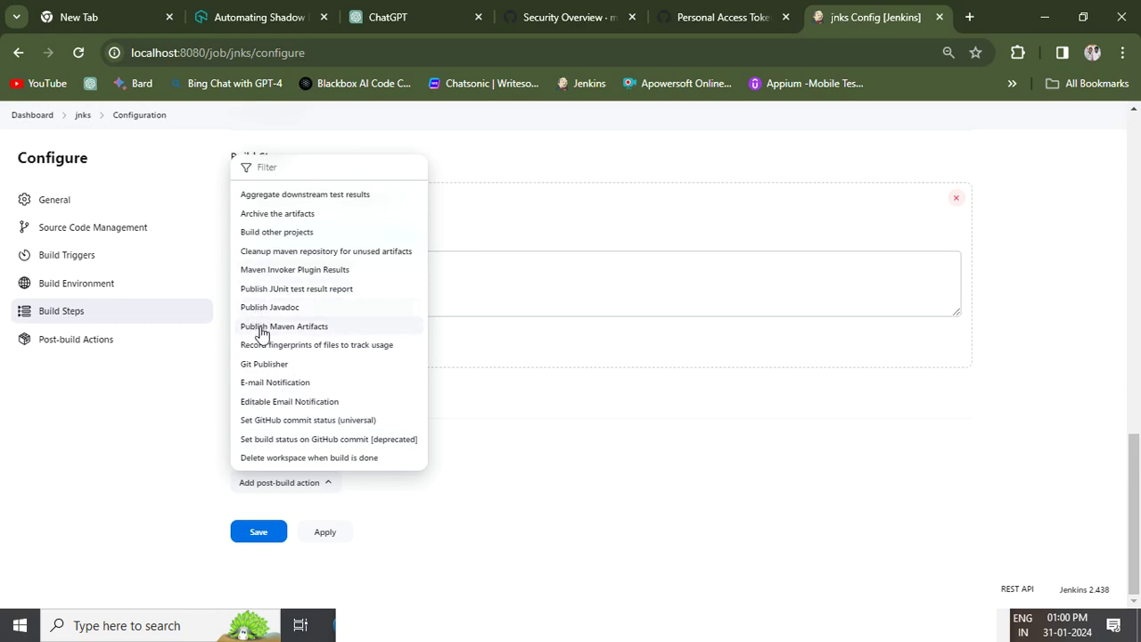
left_click(288, 390)
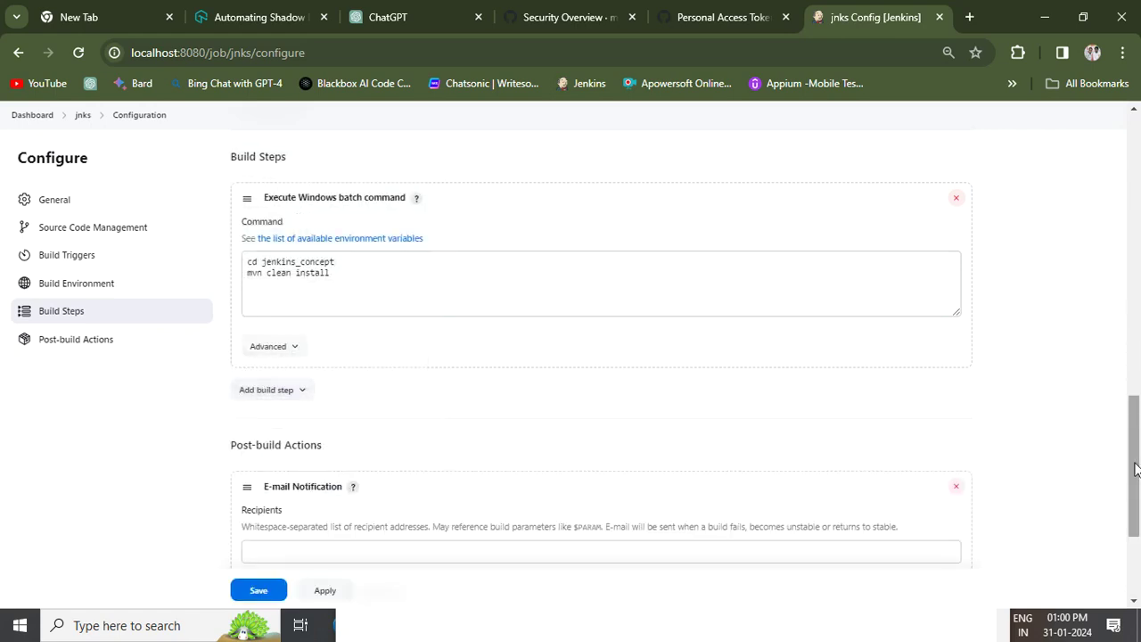
left_click_drag(1138, 472, 1138, 532)
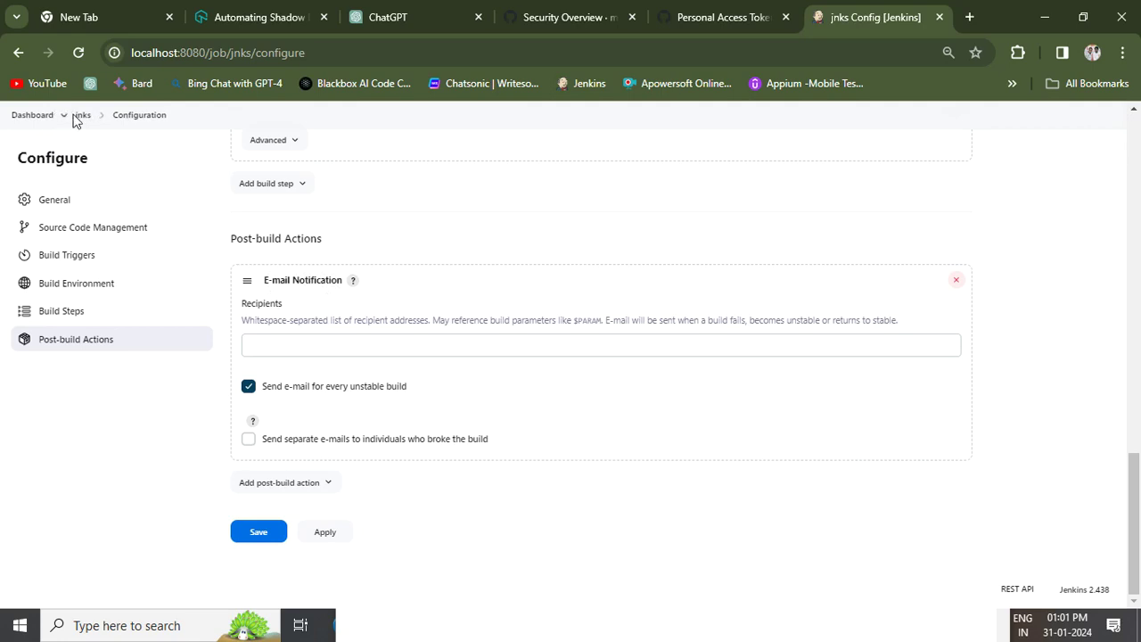
left_click(33, 115)
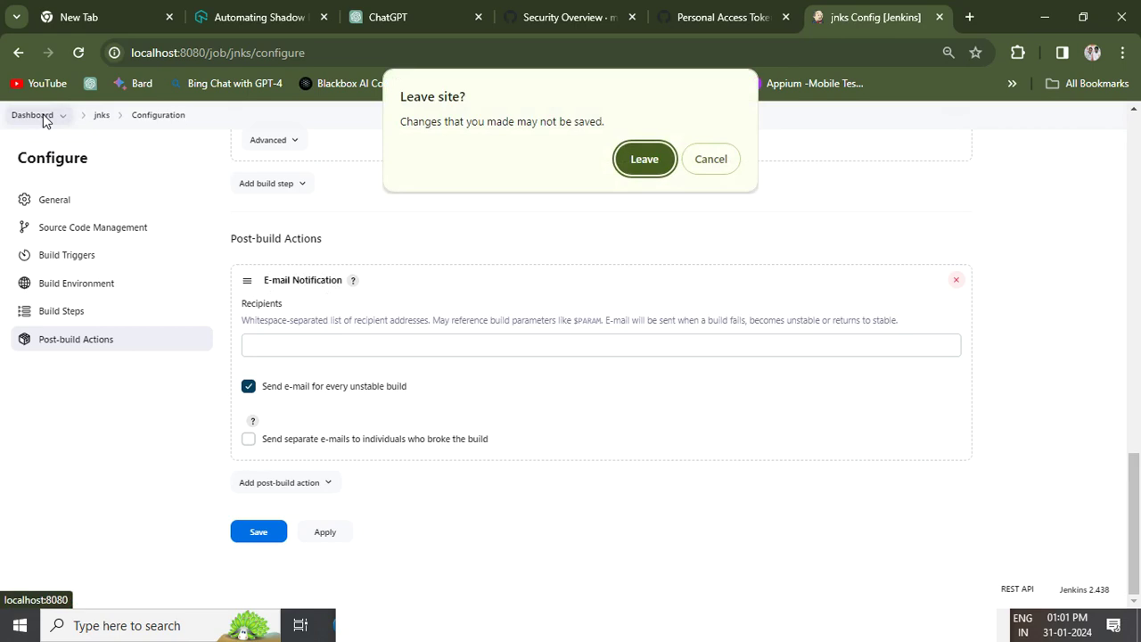
left_click(661, 173)
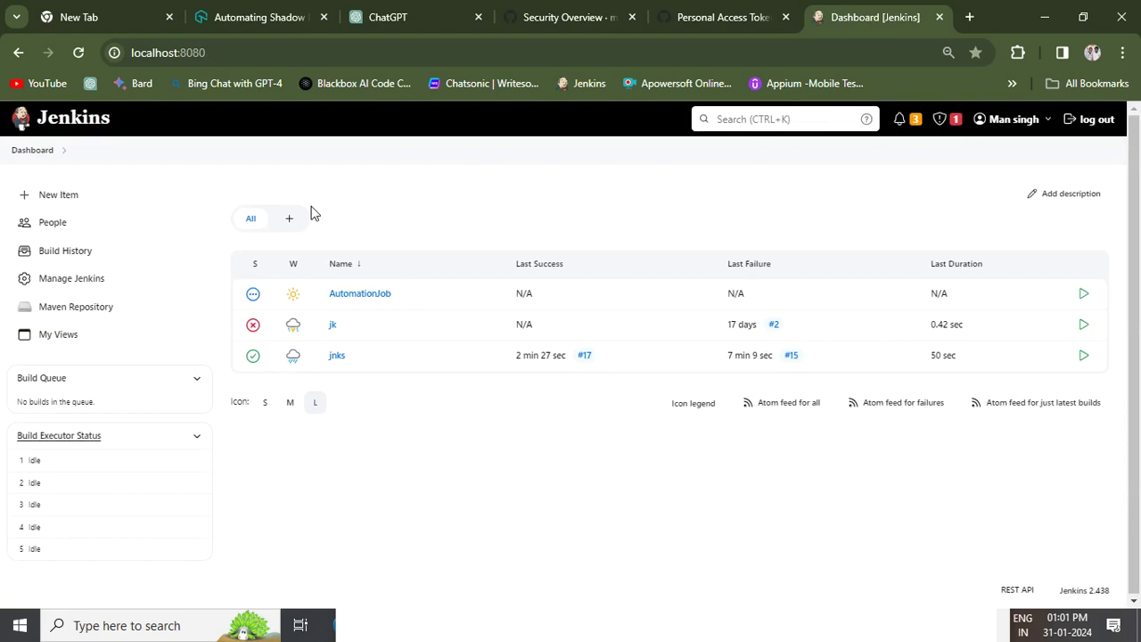
In Manage Jenkins > Plugins, filter updates by 'exten', then switch to Available plugins.
left_click(60, 285)
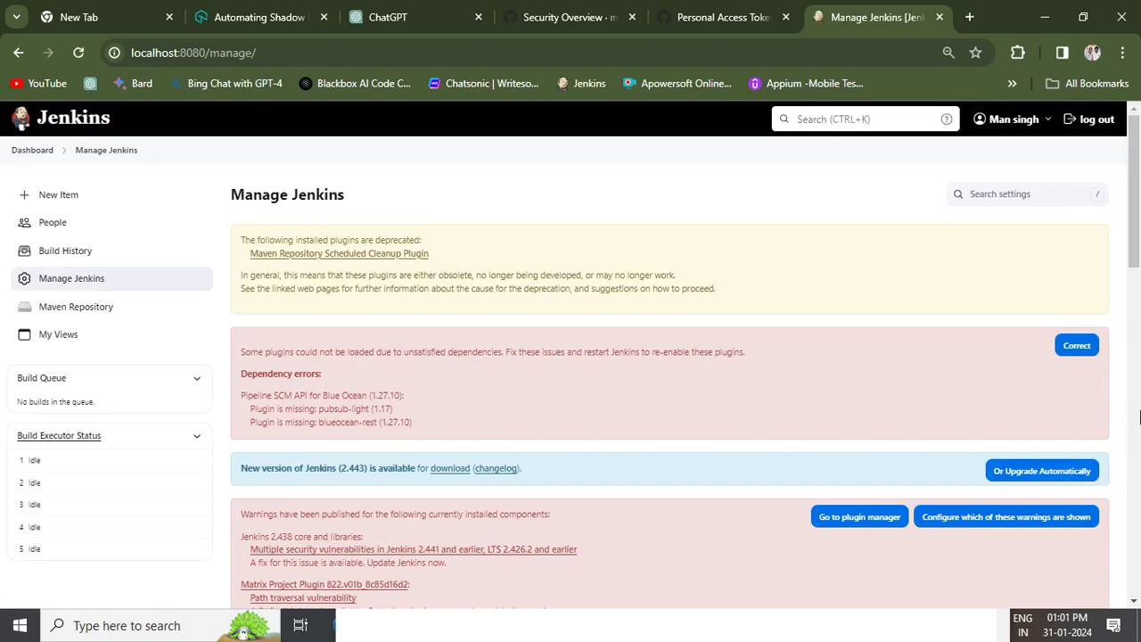
left_click(1137, 444)
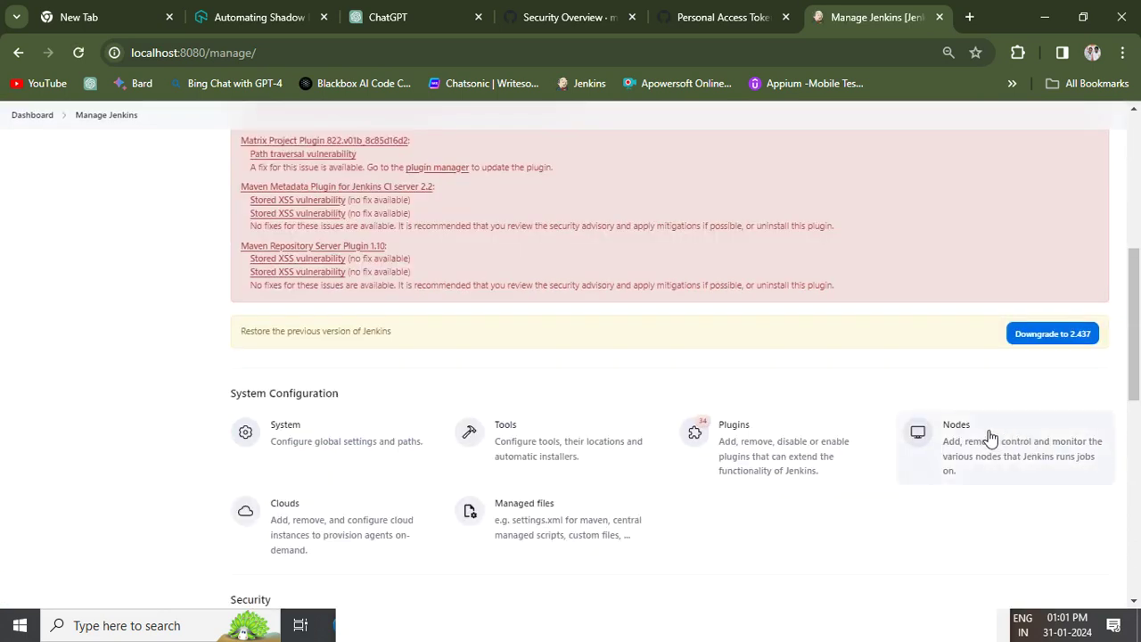
left_click(737, 438)
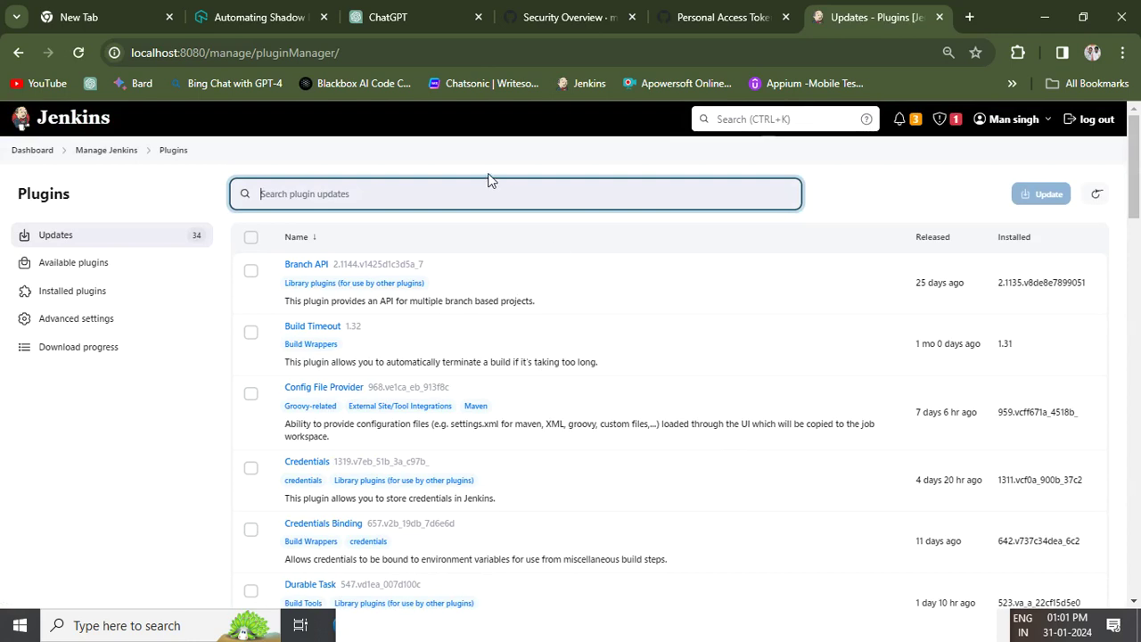
type("extent")
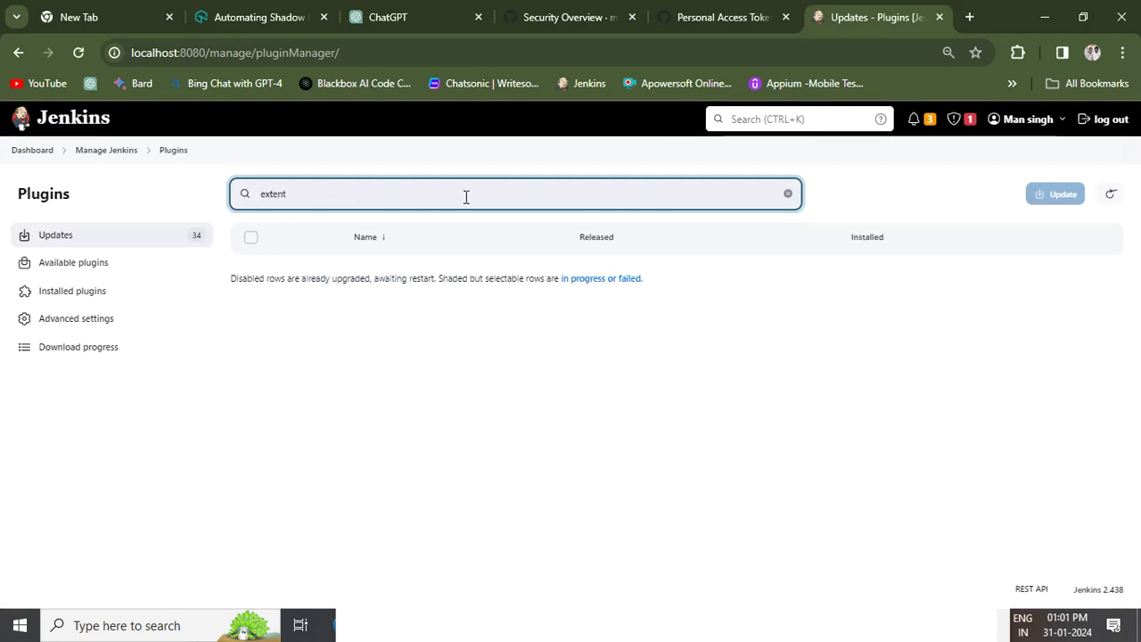
key("BackSpace")
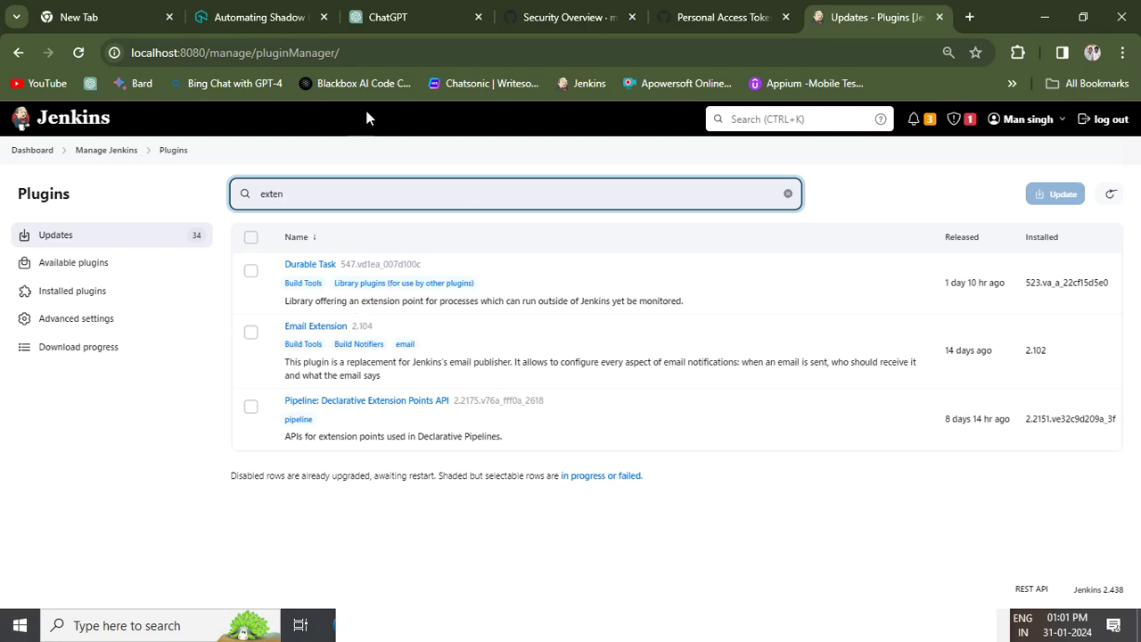
left_click(68, 262)
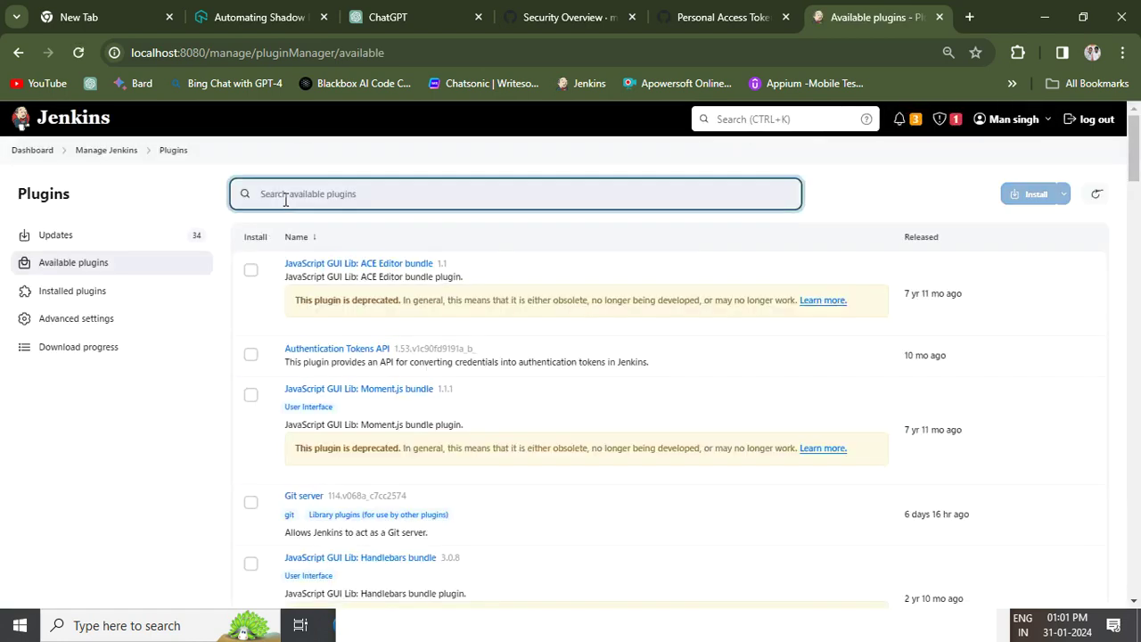
Search available plugins for 'publish' and install the HTML Publisher plugin.
type("exter")
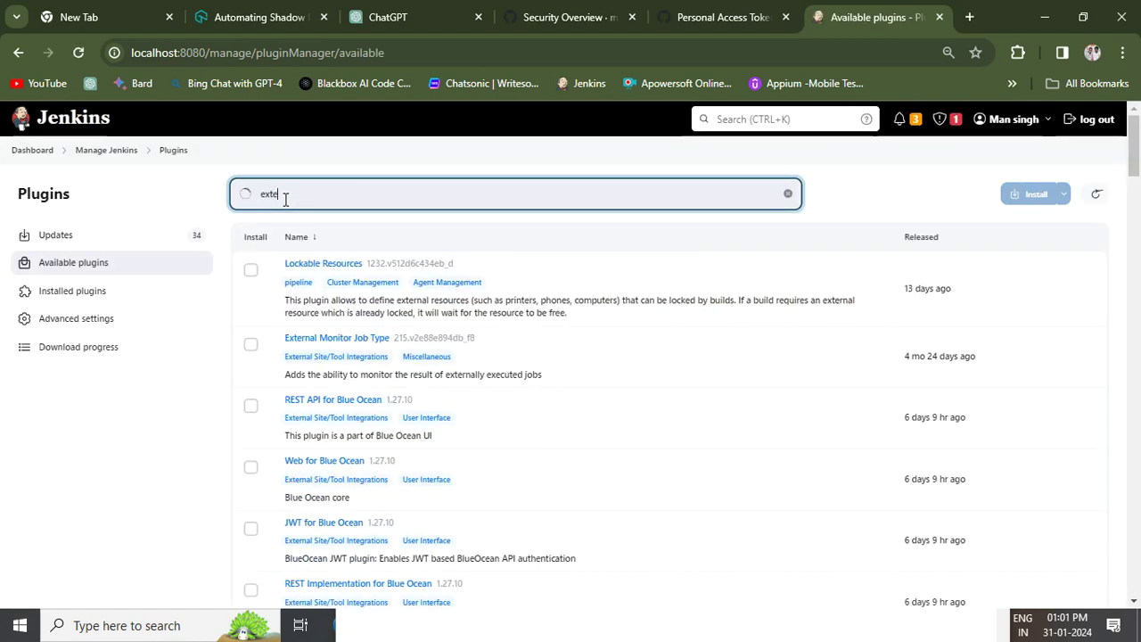
type("nt")
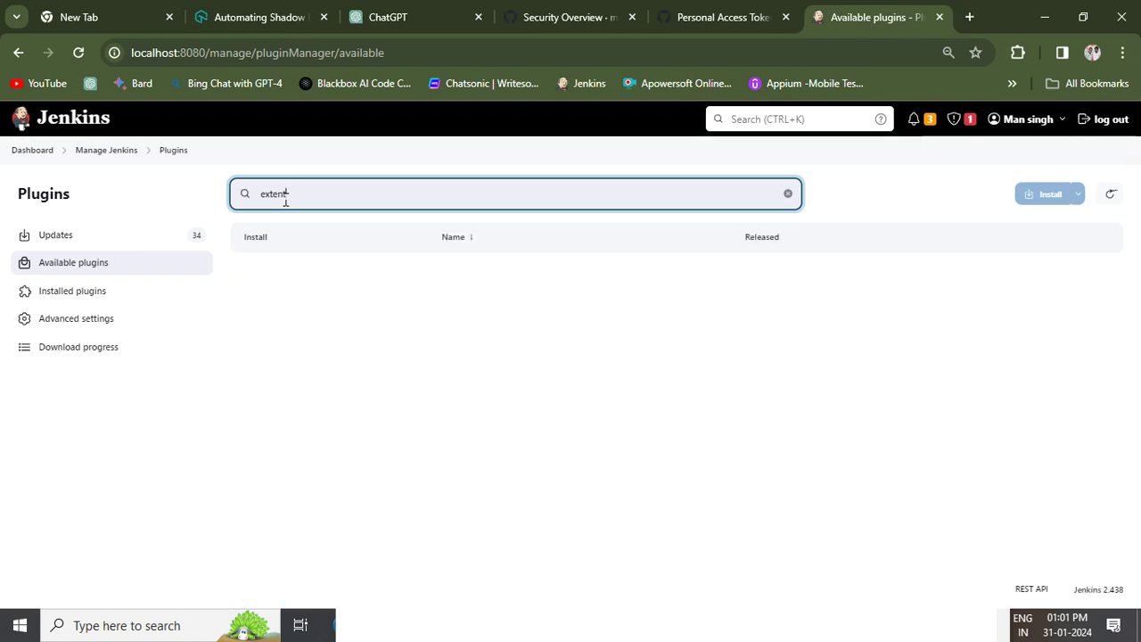
key("BackSpace")
key("BackSpace")
type("rn")
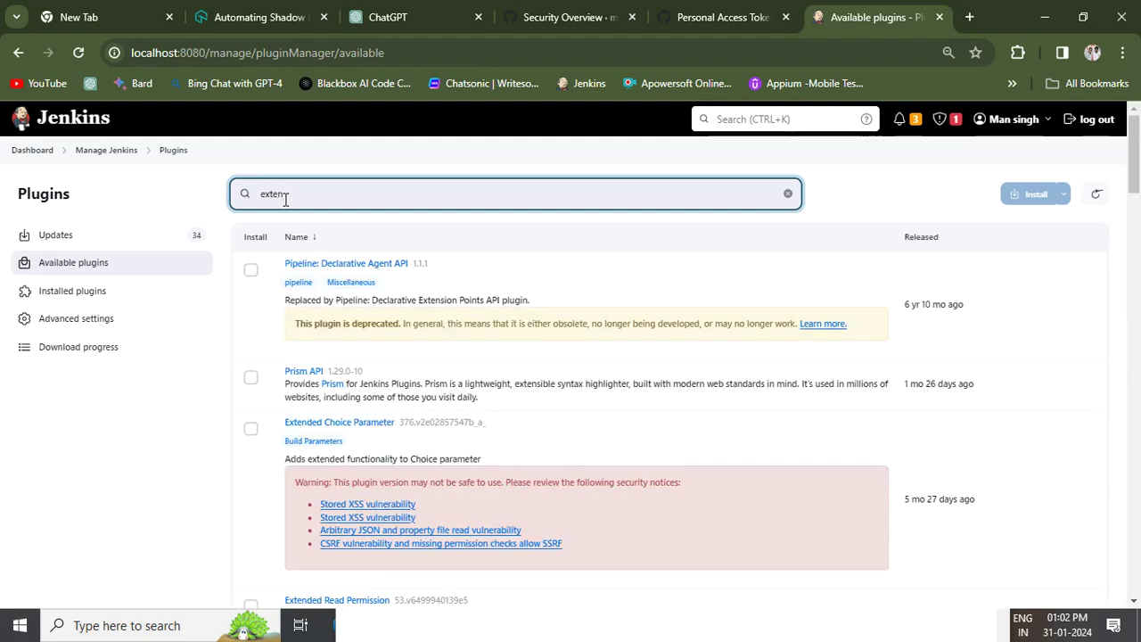
key("BackSpace")
key("BackSpace")
key("BackSpace")
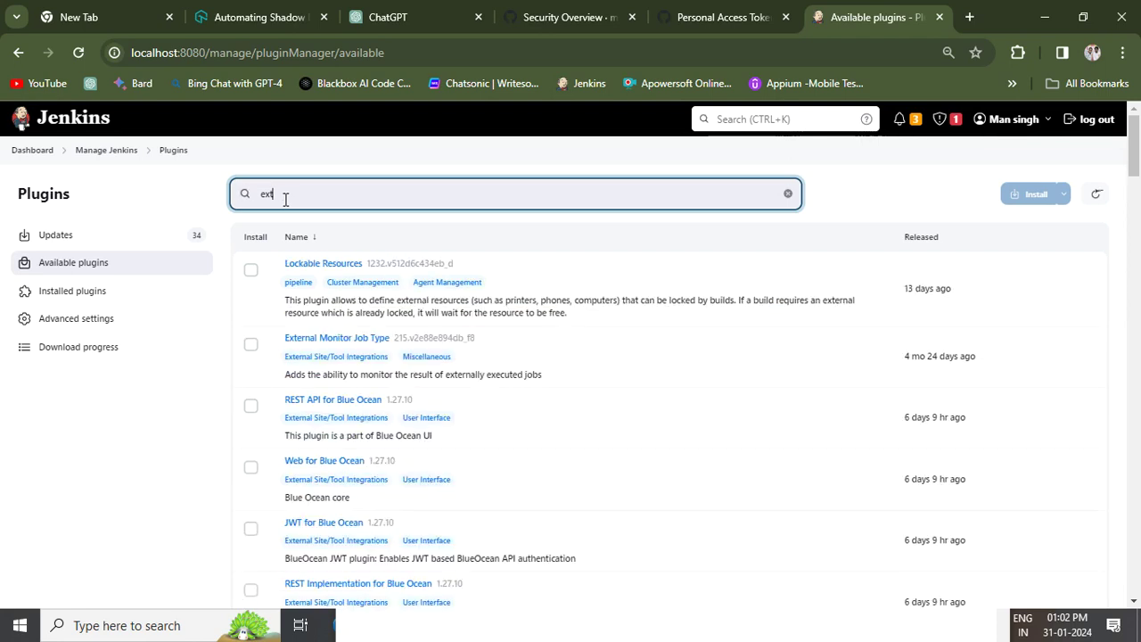
key("BackSpace")
key("BackSpace")
key("BackSpace")
type("publish")
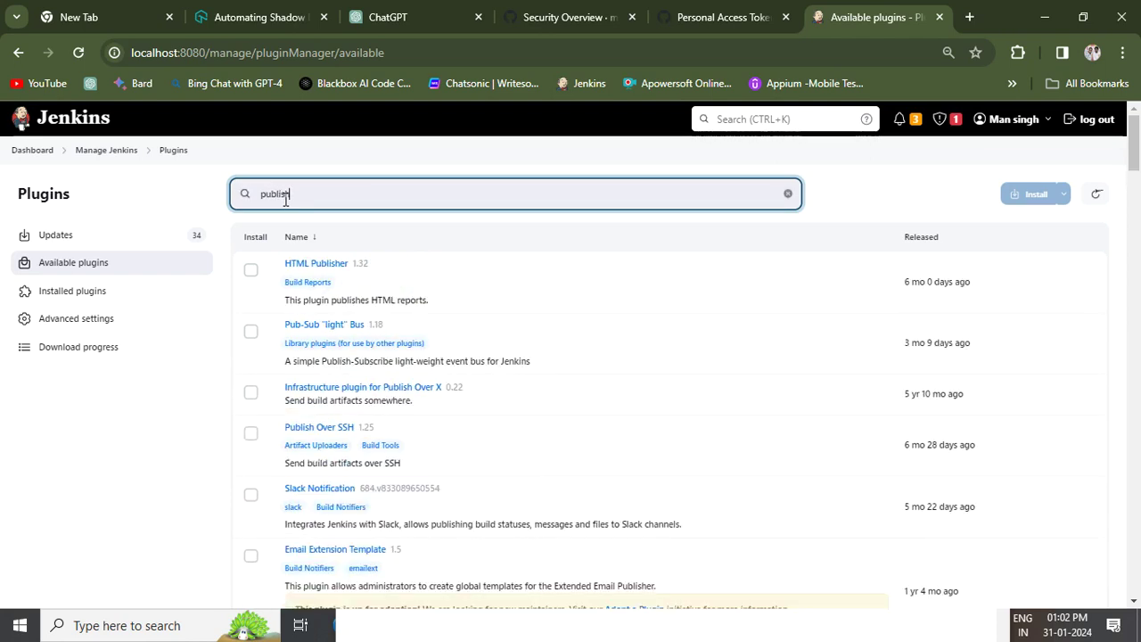
left_click(251, 273)
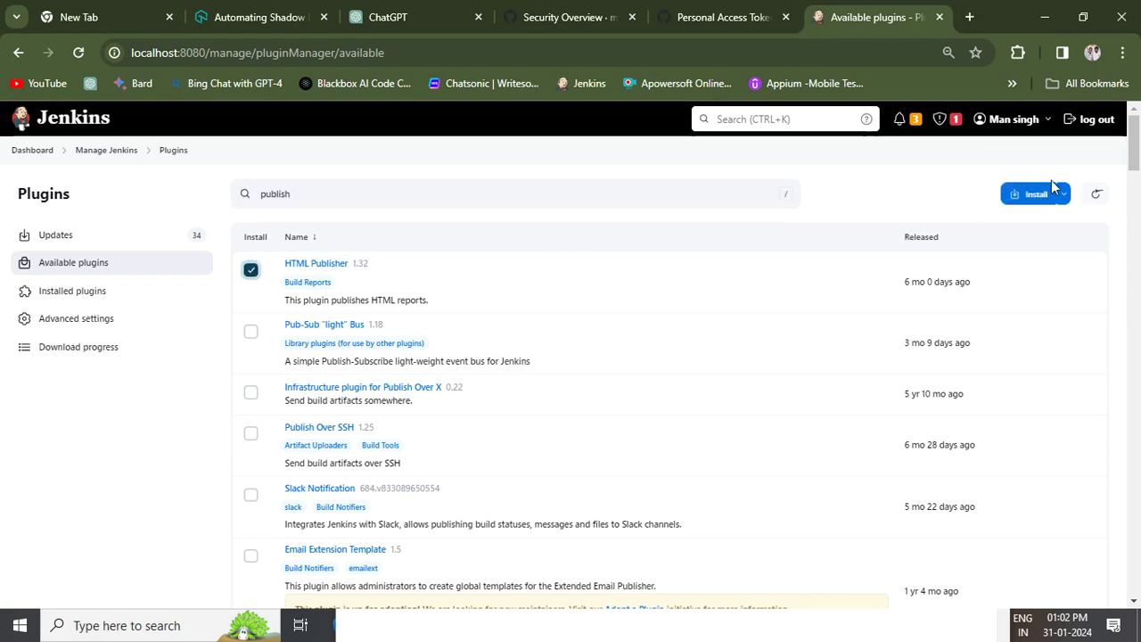
left_click(1037, 198)
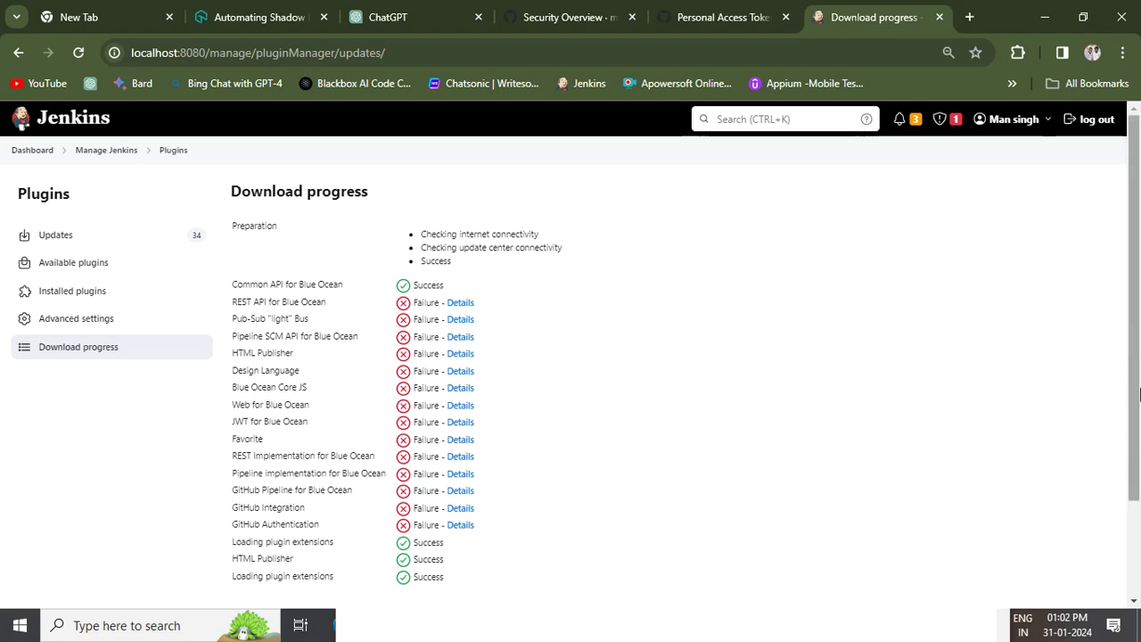
Copy the failure text from Download progress, reload the page, and go back to the Dashboard.
left_click(1138, 517)
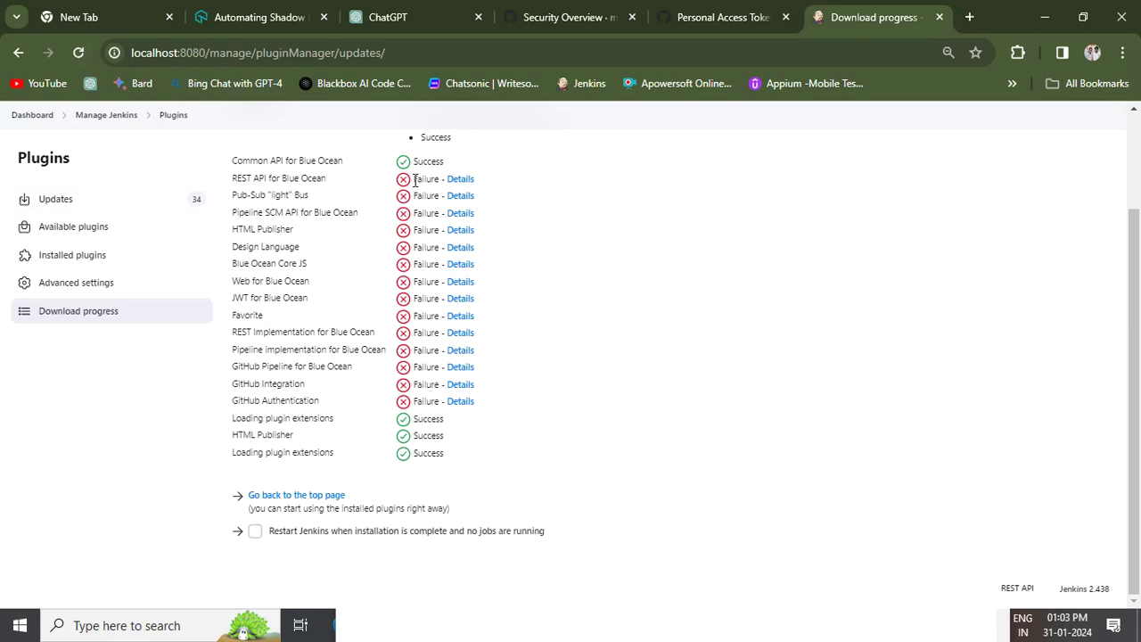
left_click_drag(415, 181, 474, 180)
key("ctrl+c")
left_click(261, 178)
key("ctrl+a")
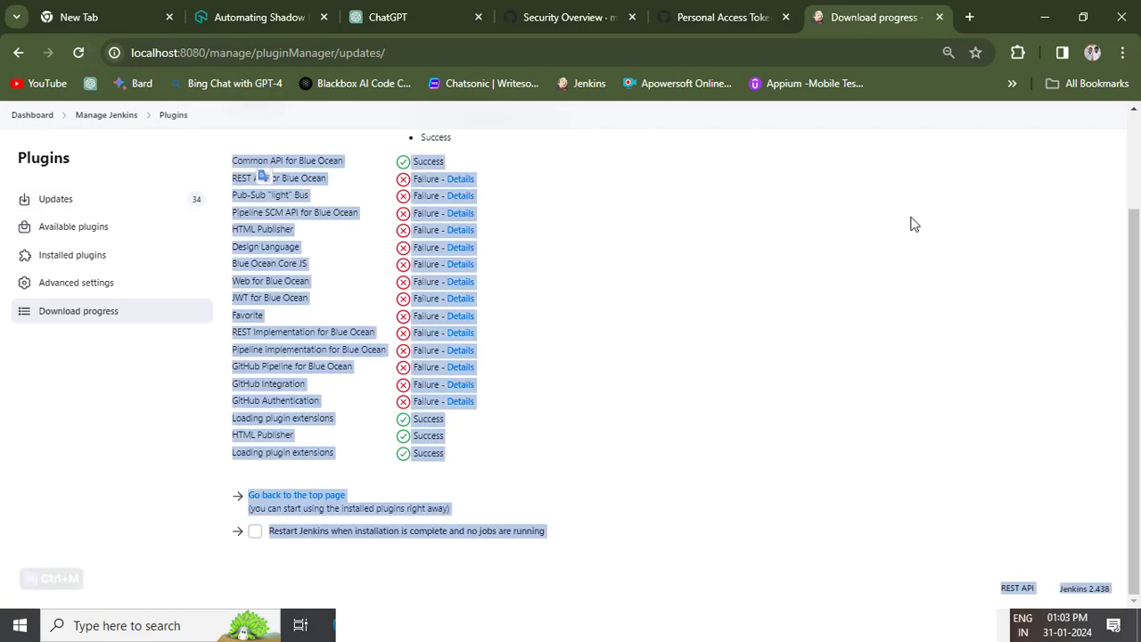
left_click(1120, 173)
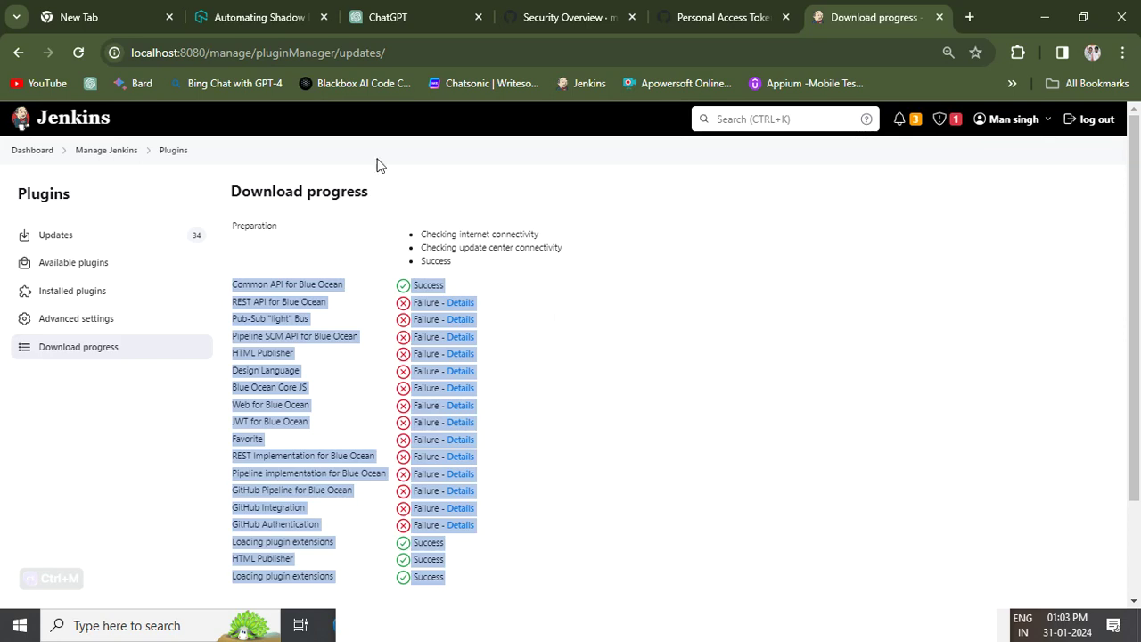
left_click(77, 54)
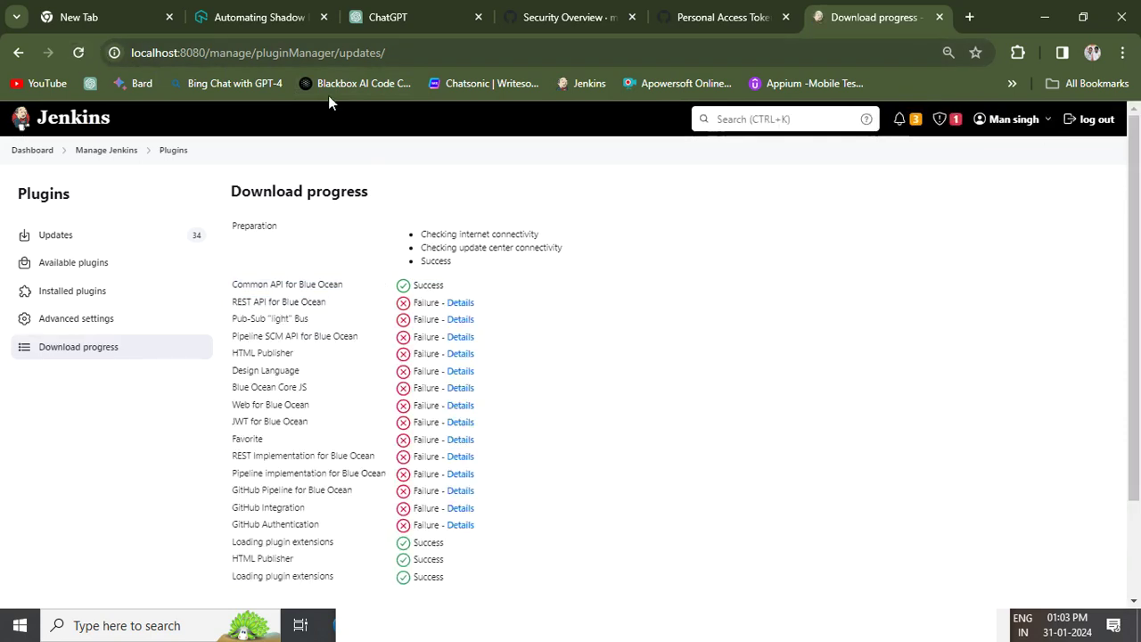
left_click(43, 153)
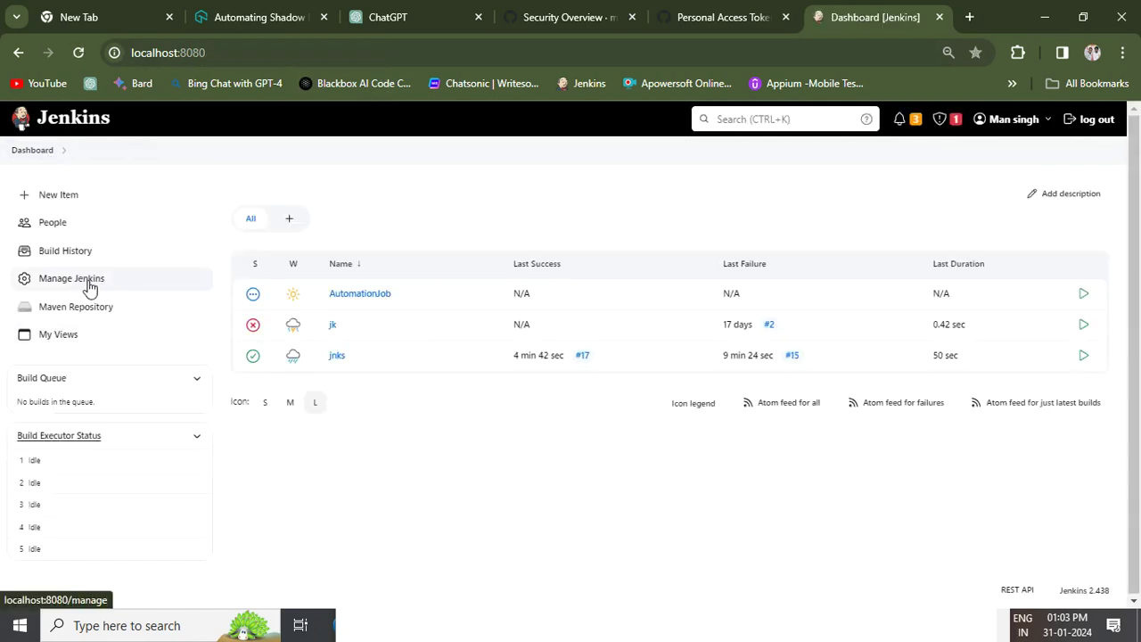
Open AutomationJob from the Dashboard job list.
left_click(342, 297)
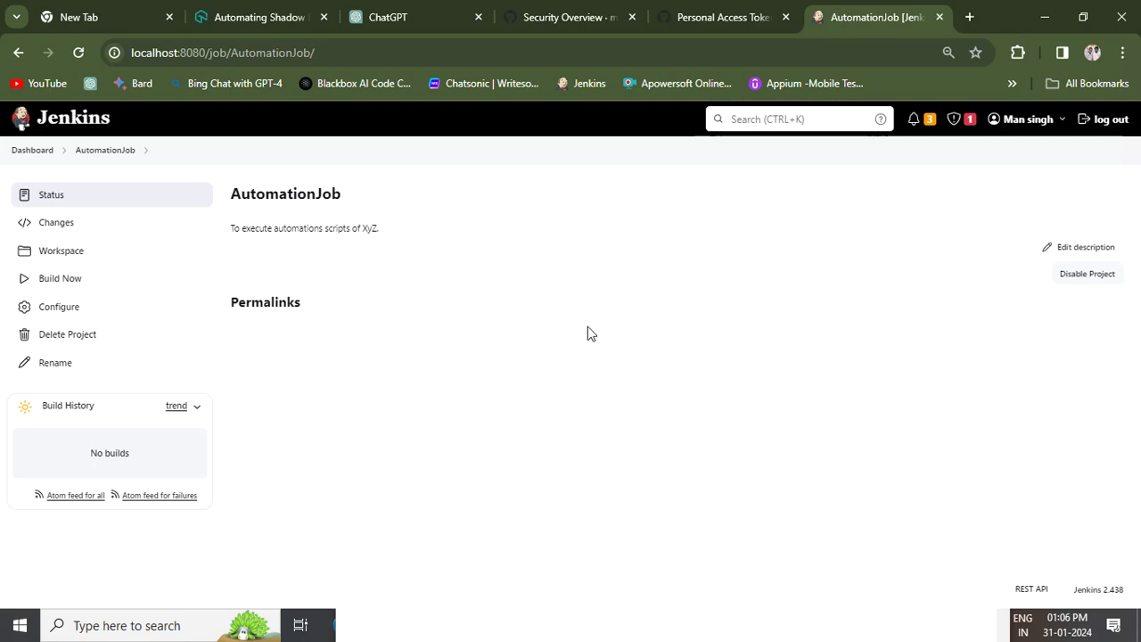
Open the AutomationJob configuration and scroll to Build Triggers at 100% zoom.
left_click(59, 312)
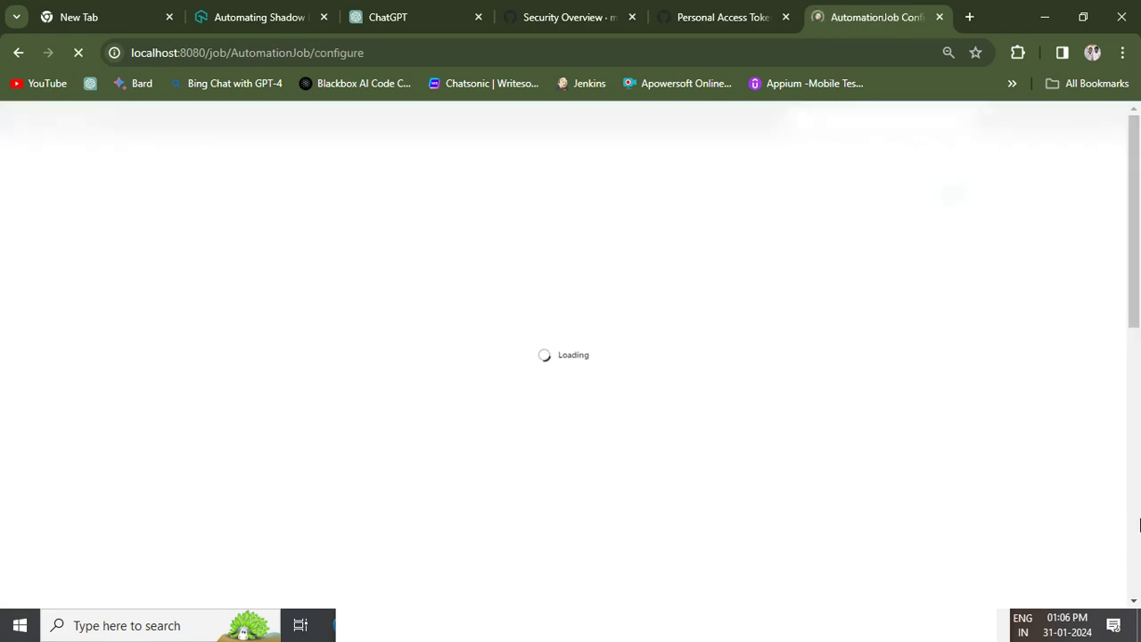
left_click(1138, 524)
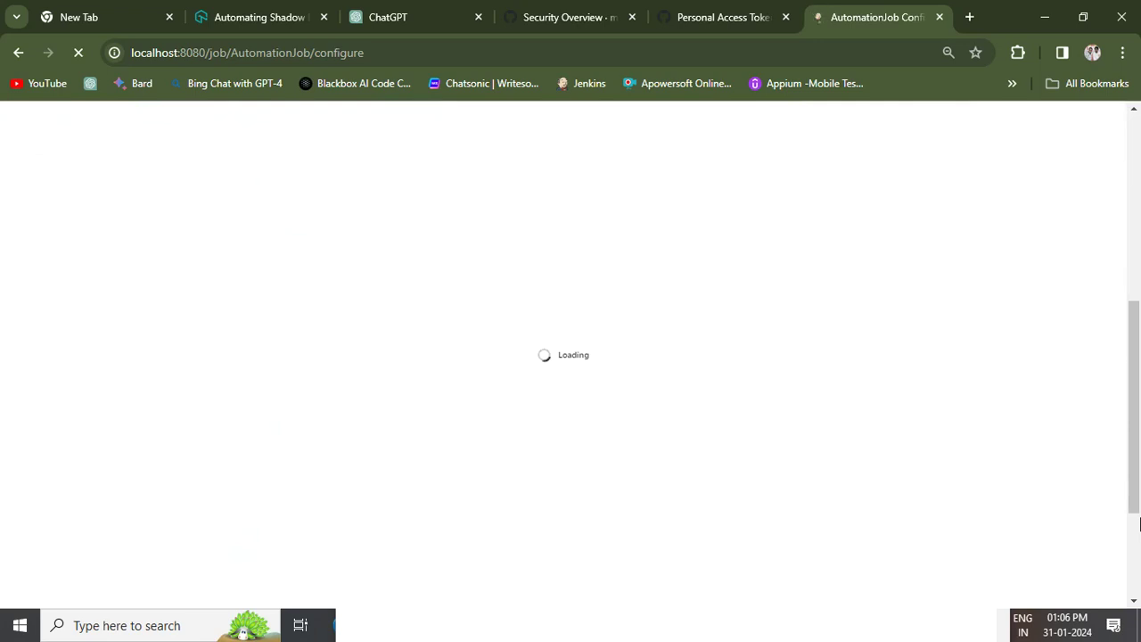
left_click(1138, 524)
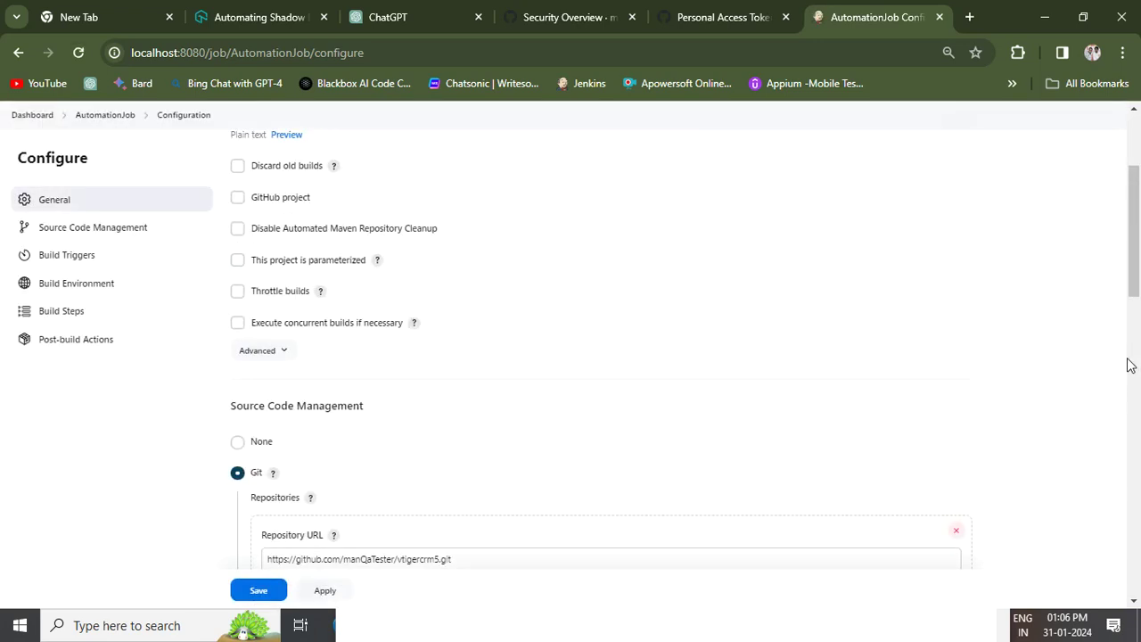
left_click(1129, 361)
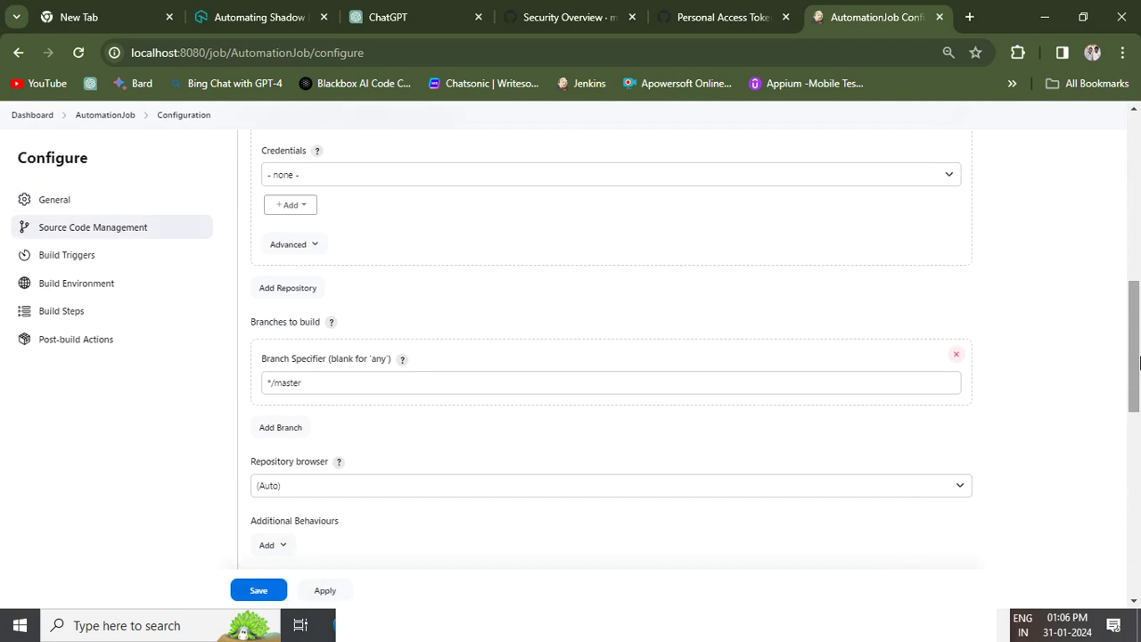
left_click_drag(1138, 360, 1133, 528)
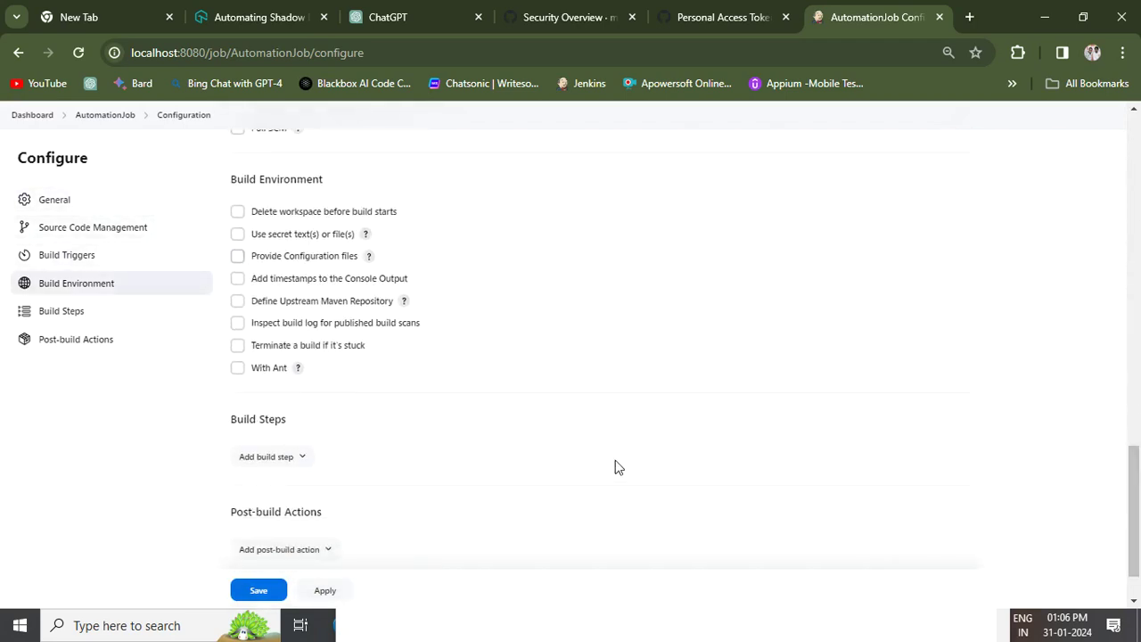
left_click(1139, 308)
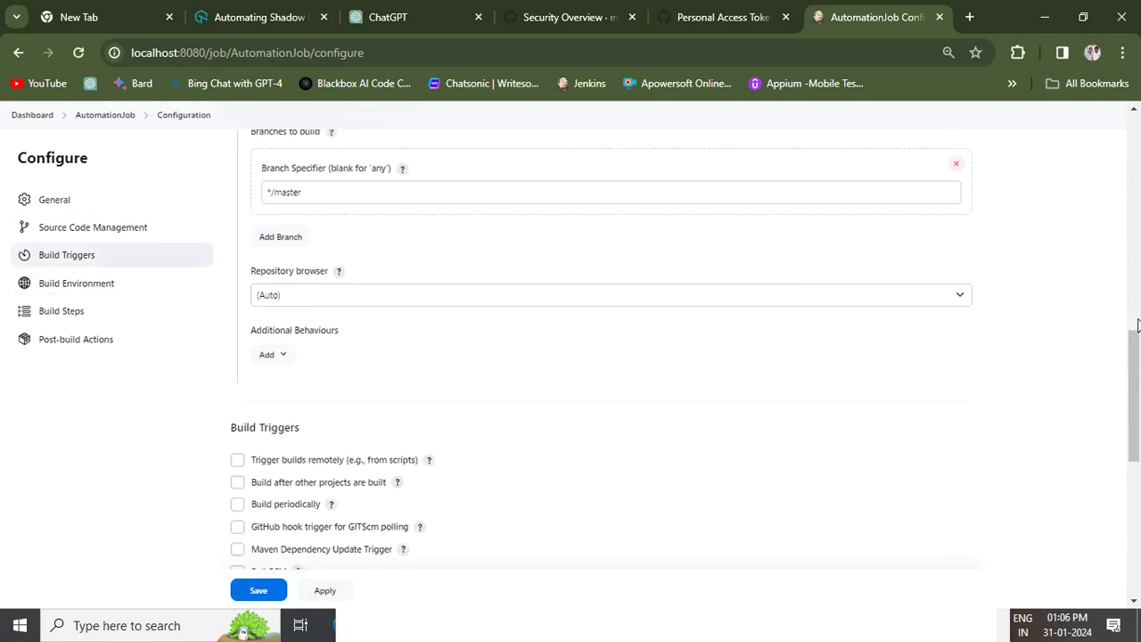
right_click(1139, 437)
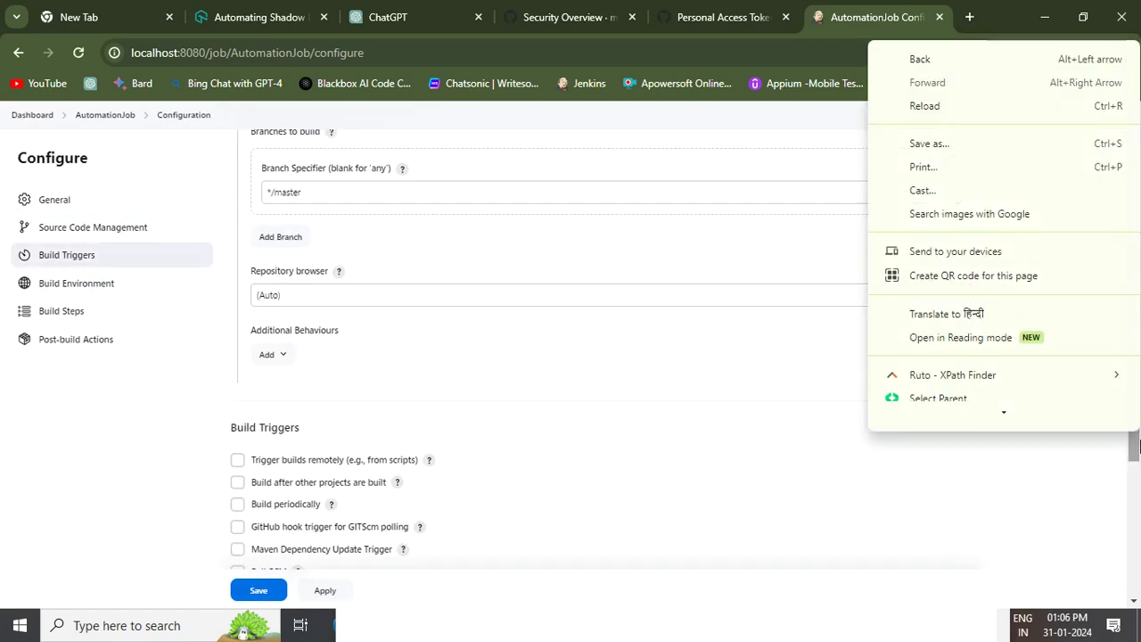
left_click(1139, 446)
left_click_drag(1139, 446, 1133, 500)
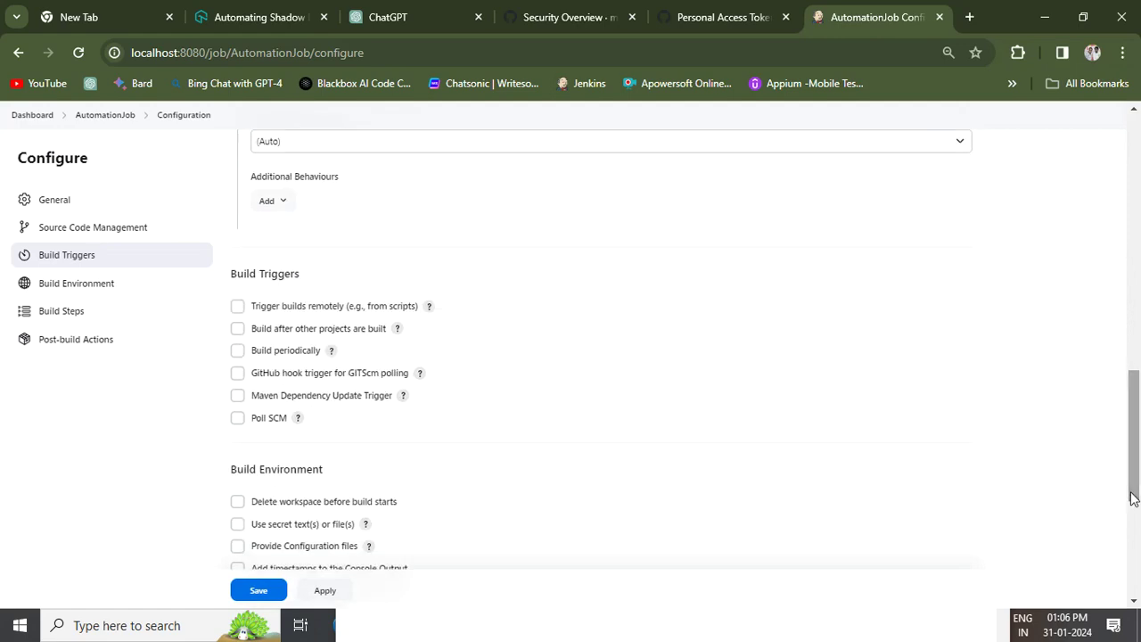
key("ctrl+plus")
key("ctrl+plus")
key("ctrl+plus")
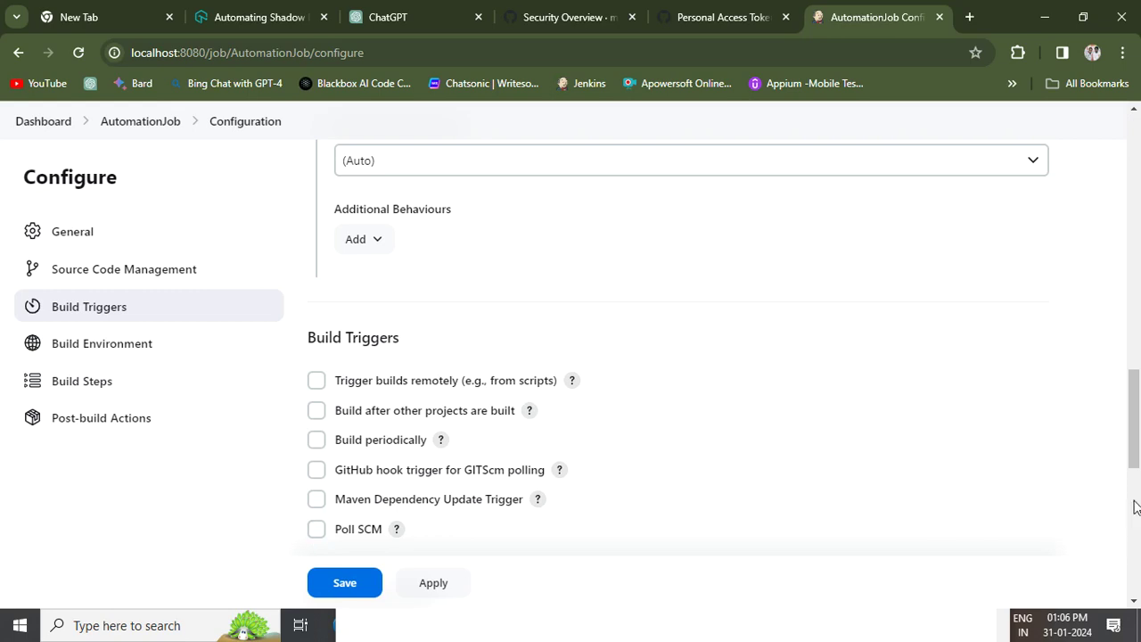
Tick Poll SCM to inspect its empty Schedule field, then untick it.
left_click(316, 529)
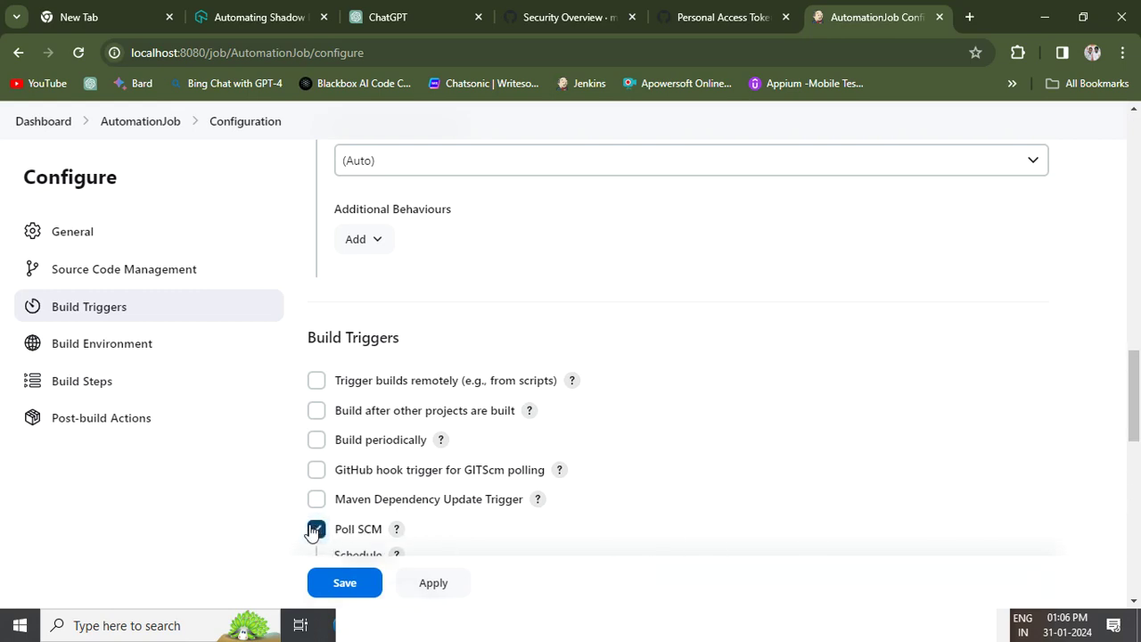
left_click_drag(1135, 426, 1134, 484)
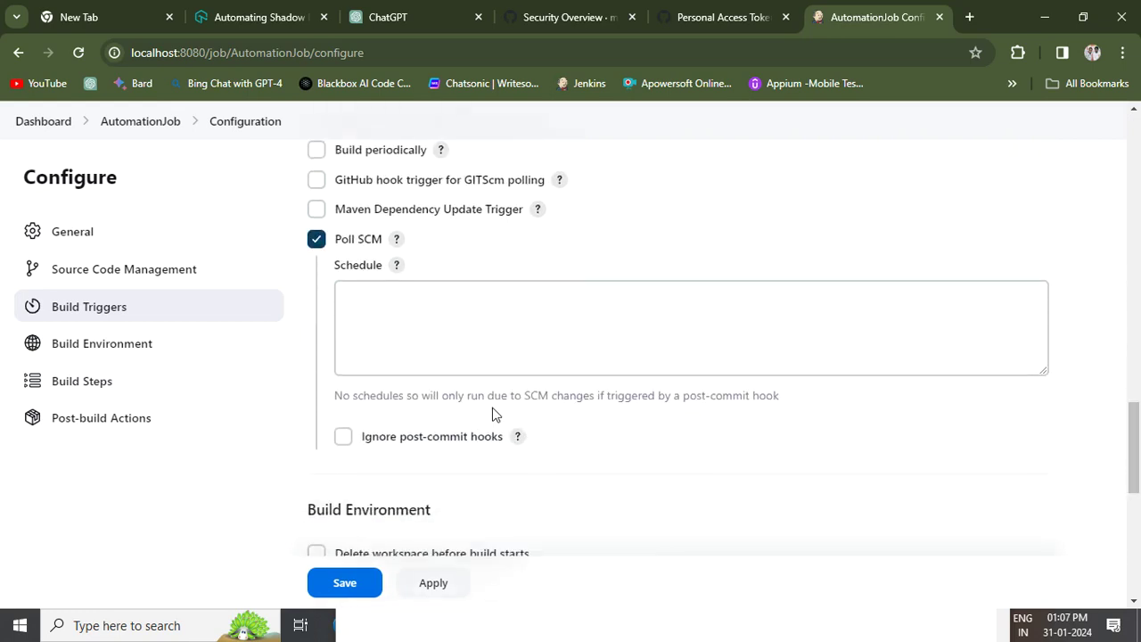
left_click(401, 315)
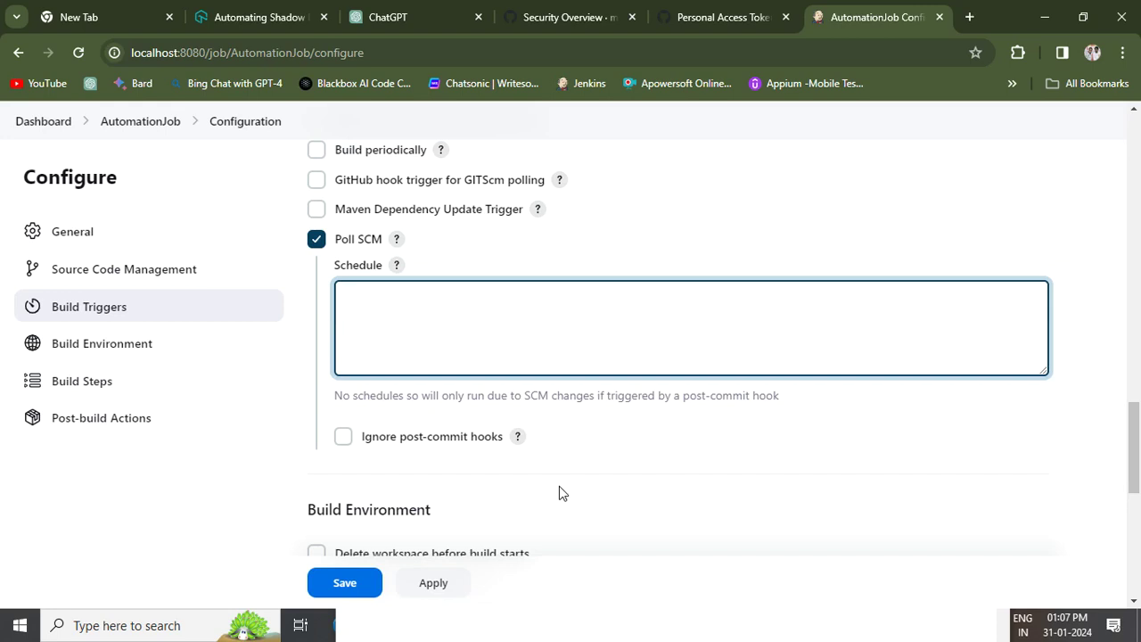
left_click(316, 239)
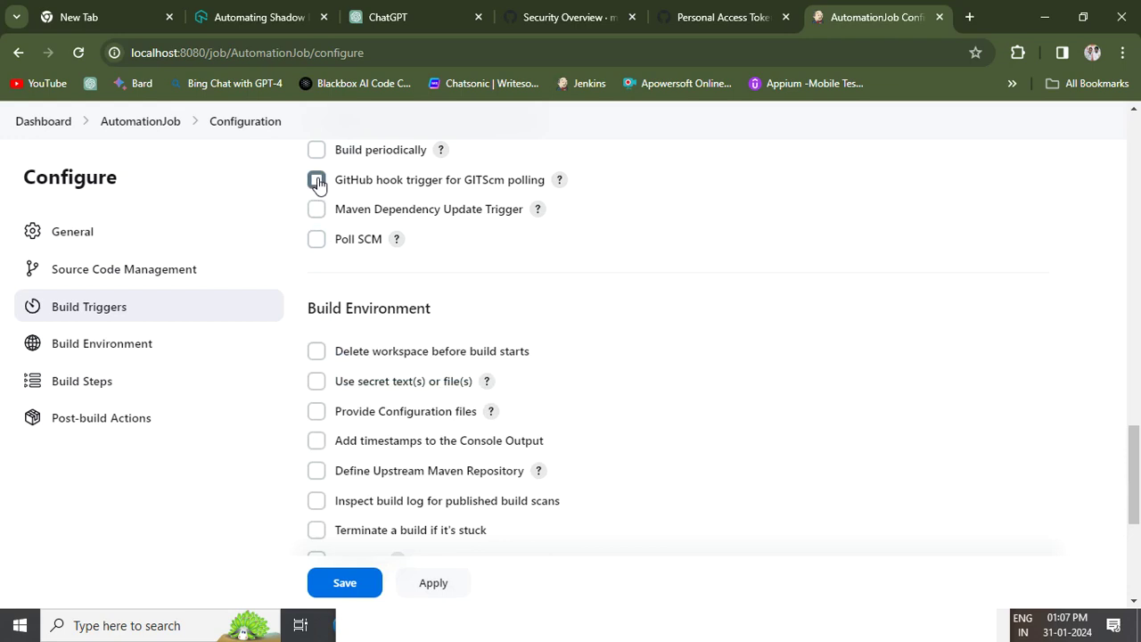
Tick 'GitHub hook trigger for GITScm polling' under AutomationJob's Build Triggers.
left_click(318, 181)
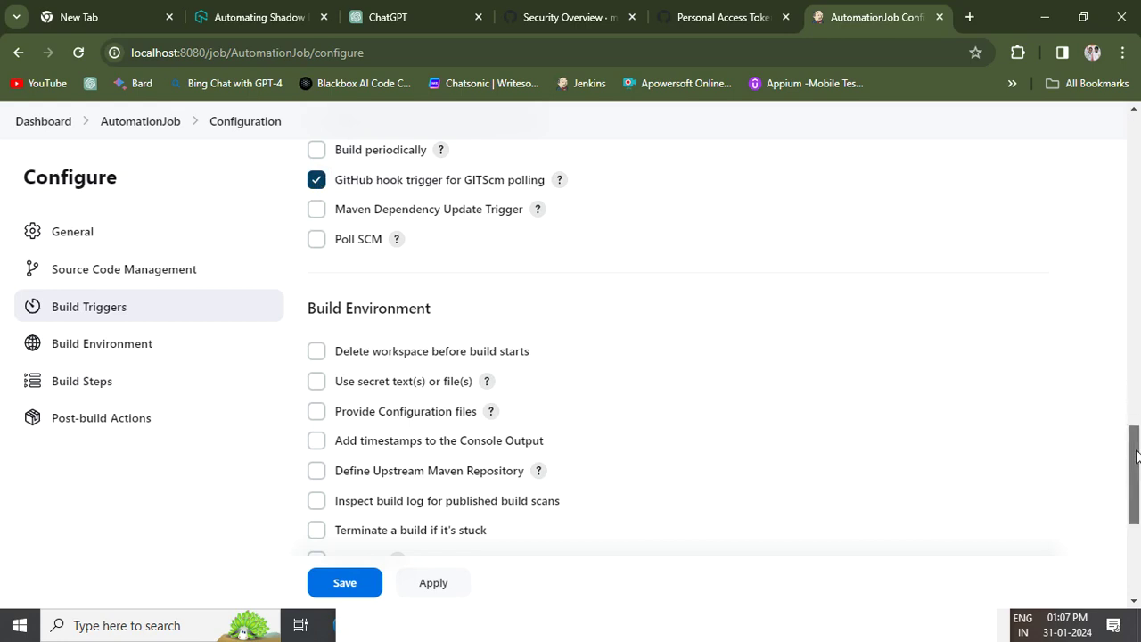
Briefly enable Build periodically to view its schedule, then disable it, keeping only the GitHub hook trigger ticked.
left_click_drag(1137, 456, 1126, 420)
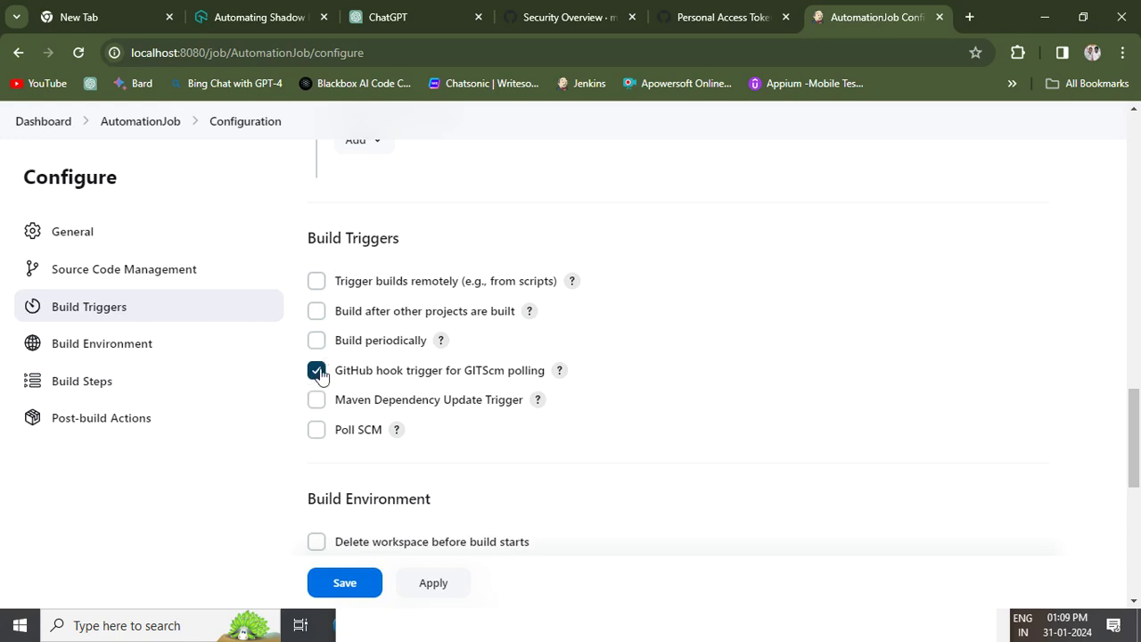
left_click(316, 346)
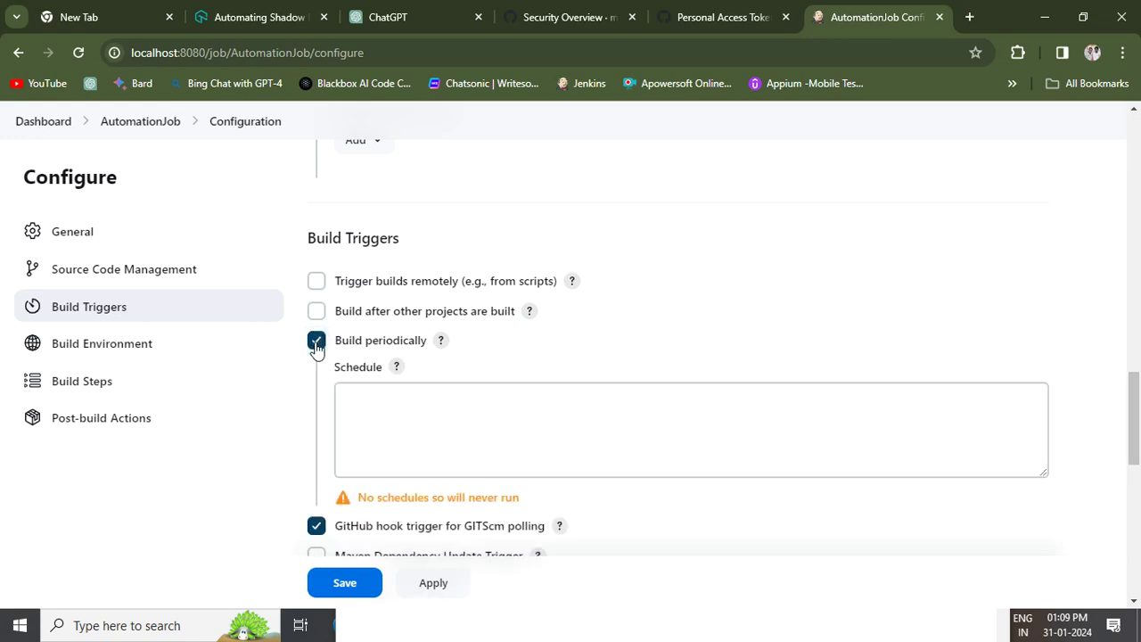
left_click(316, 346)
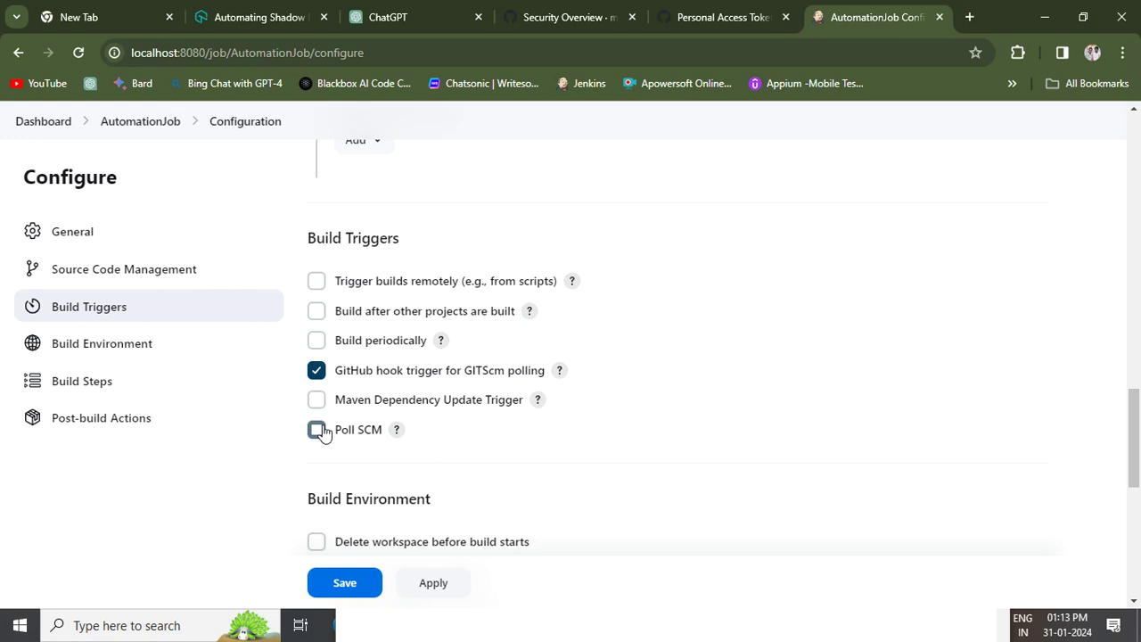
Compare the local jenkins_concept project folder with the Jenkins workspace copy, then return to Jenkins.
key("alt+Tab")
key("Tab")
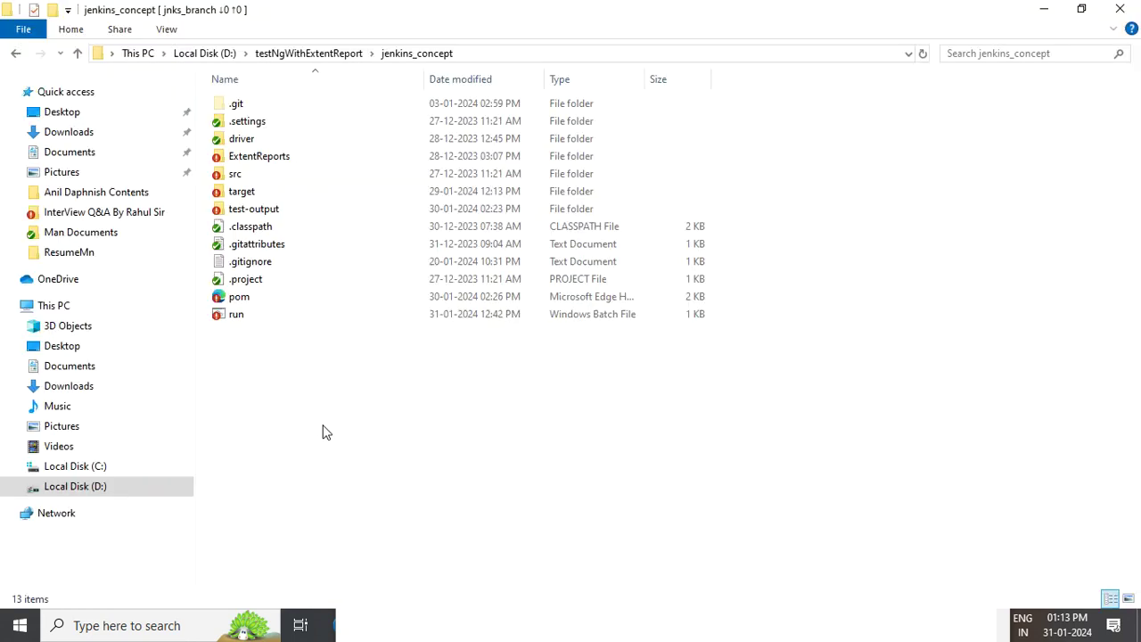
key("alt+Tab")
key("Tab")
key("Tab")
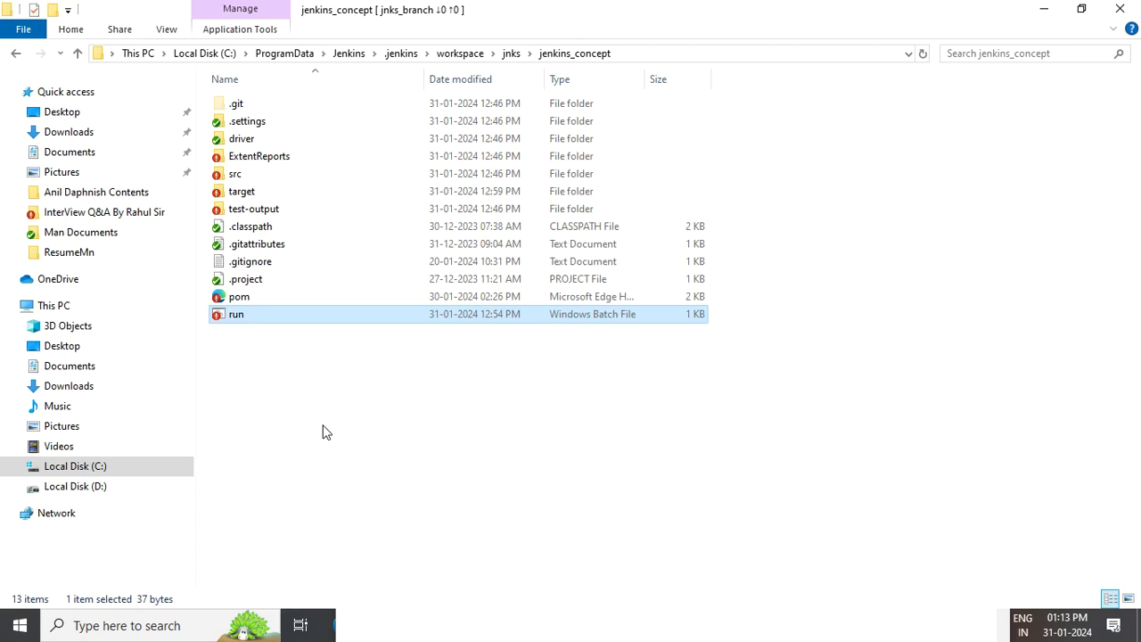
key("alt+Tab")
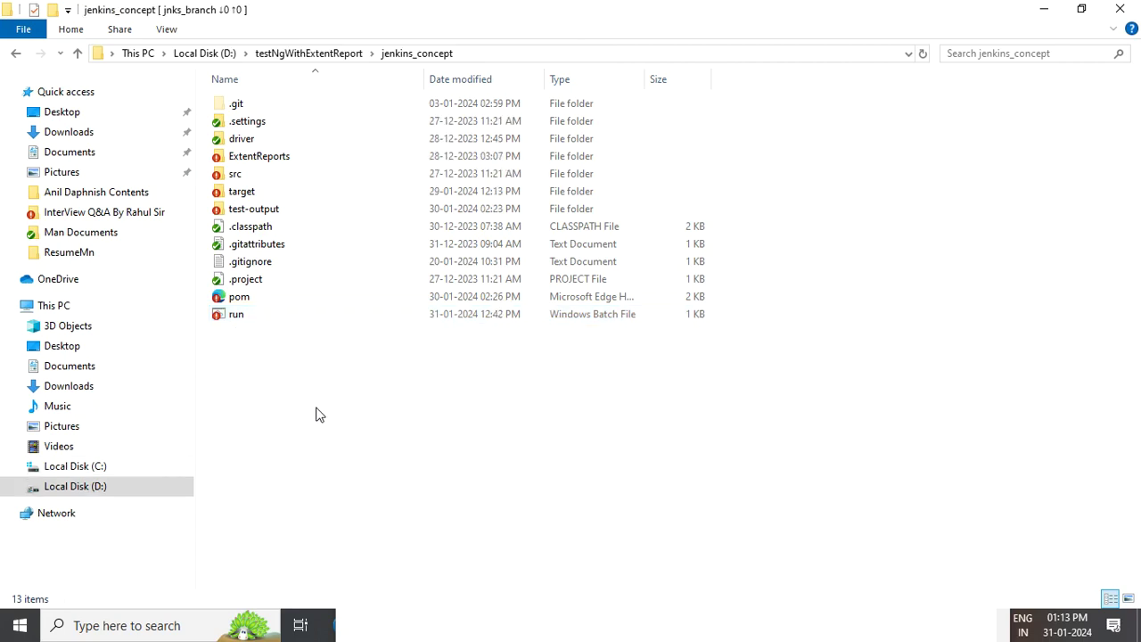
key("alt+Tab")
key("alt+Tab")
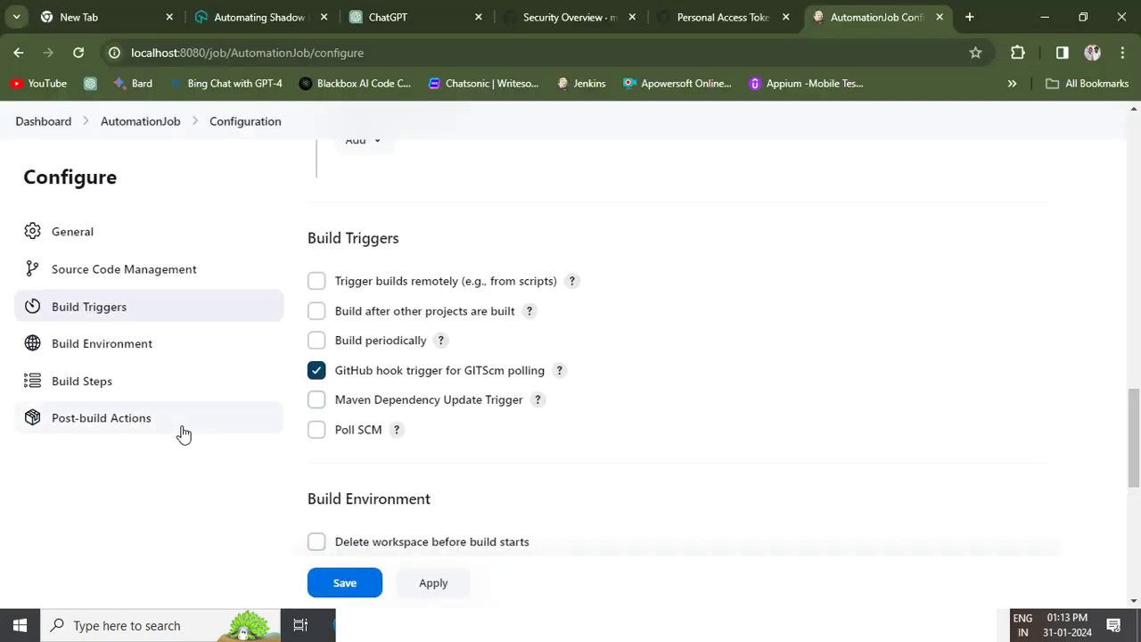
Discard the AutomationJob configuration changes, collapse its build history, and go to the Dashboard.
left_click(157, 131)
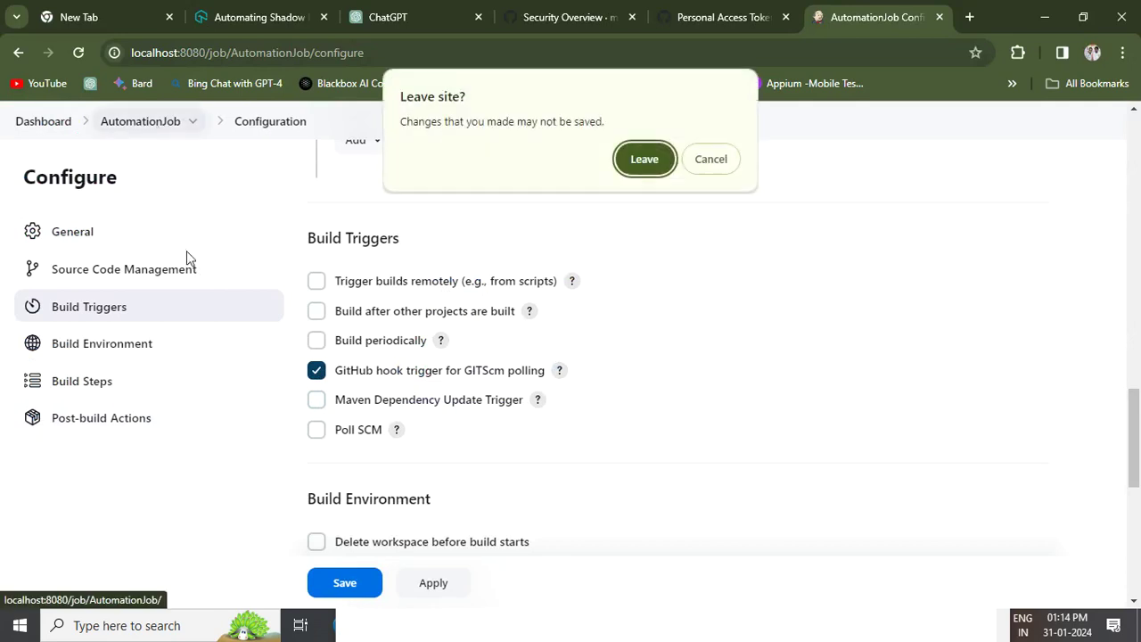
left_click(641, 164)
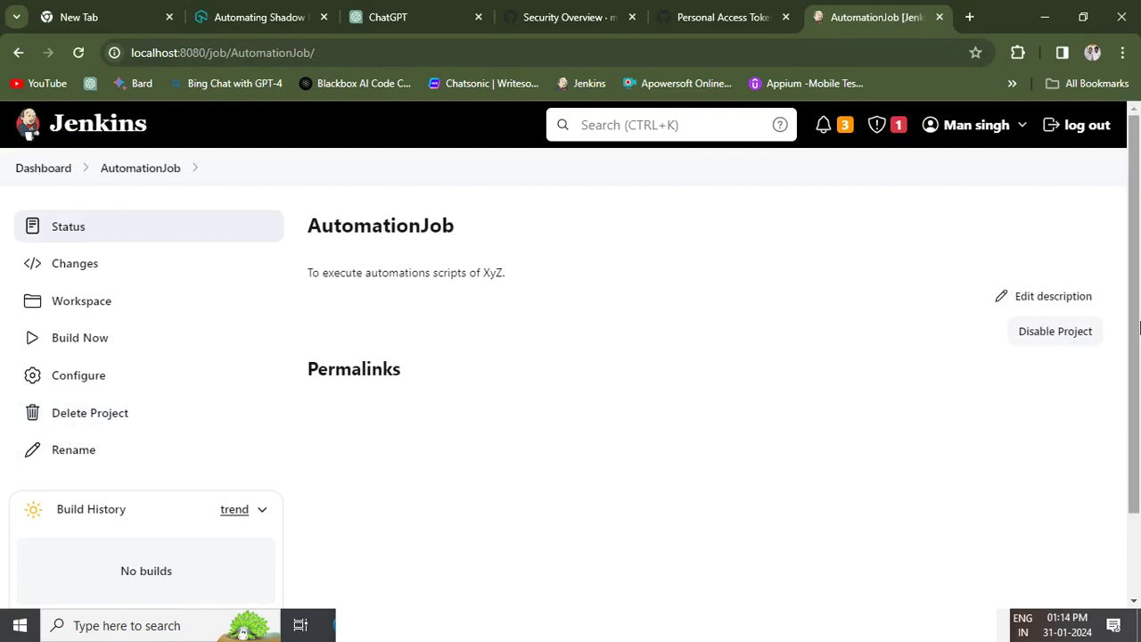
scroll(1139, 326, "down", 2)
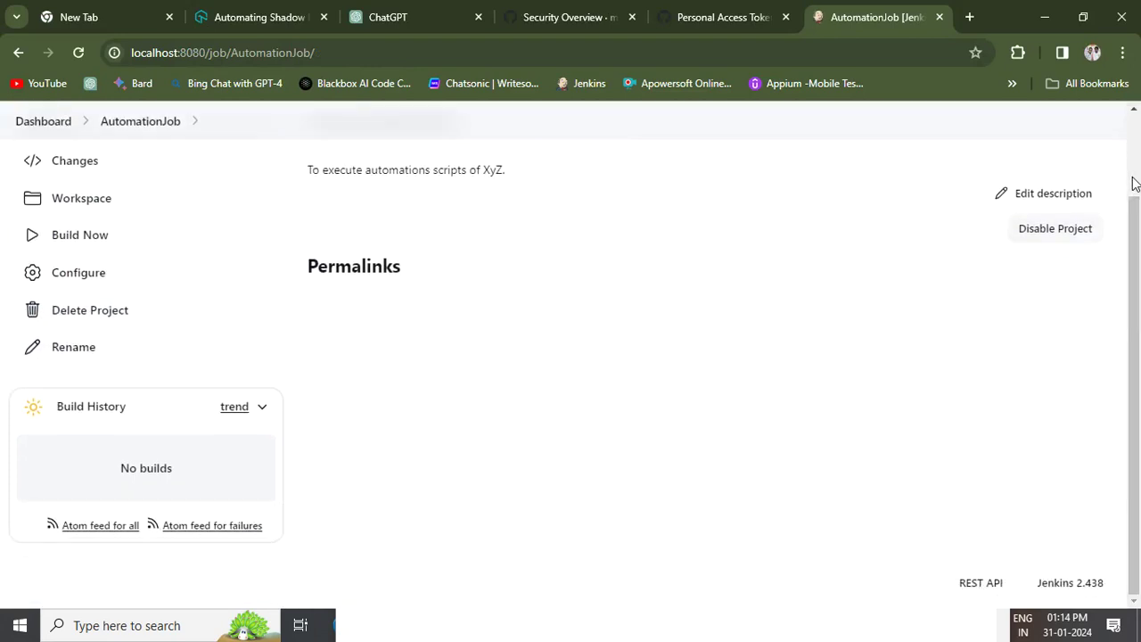
scroll(1134, 183, "up", 2)
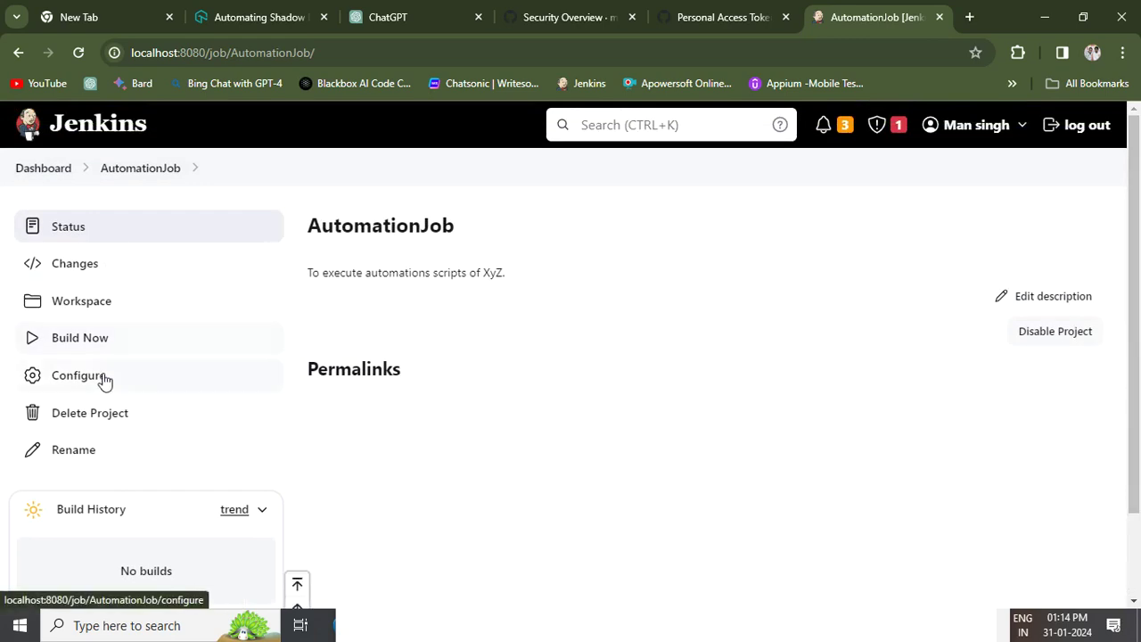
left_click(136, 171)
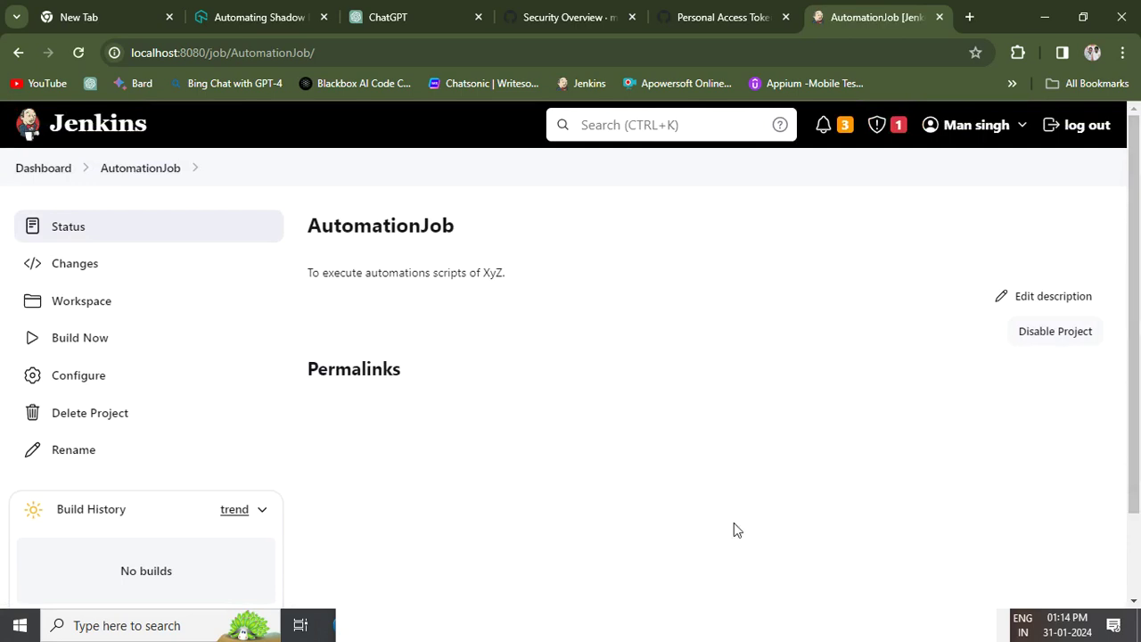
left_click(263, 514)
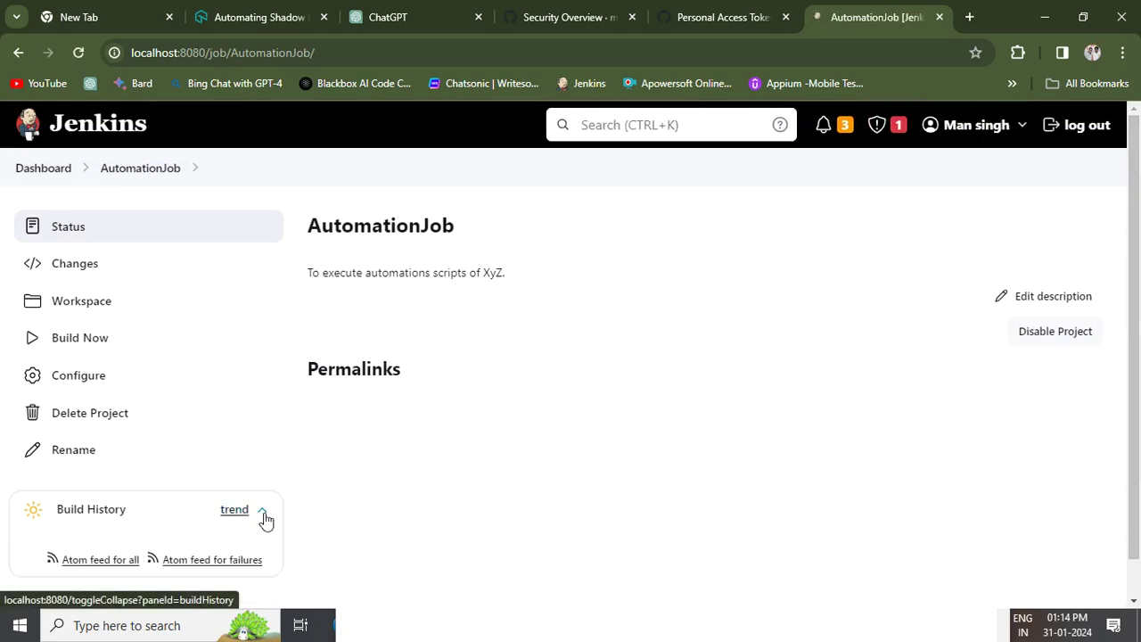
left_click(53, 168)
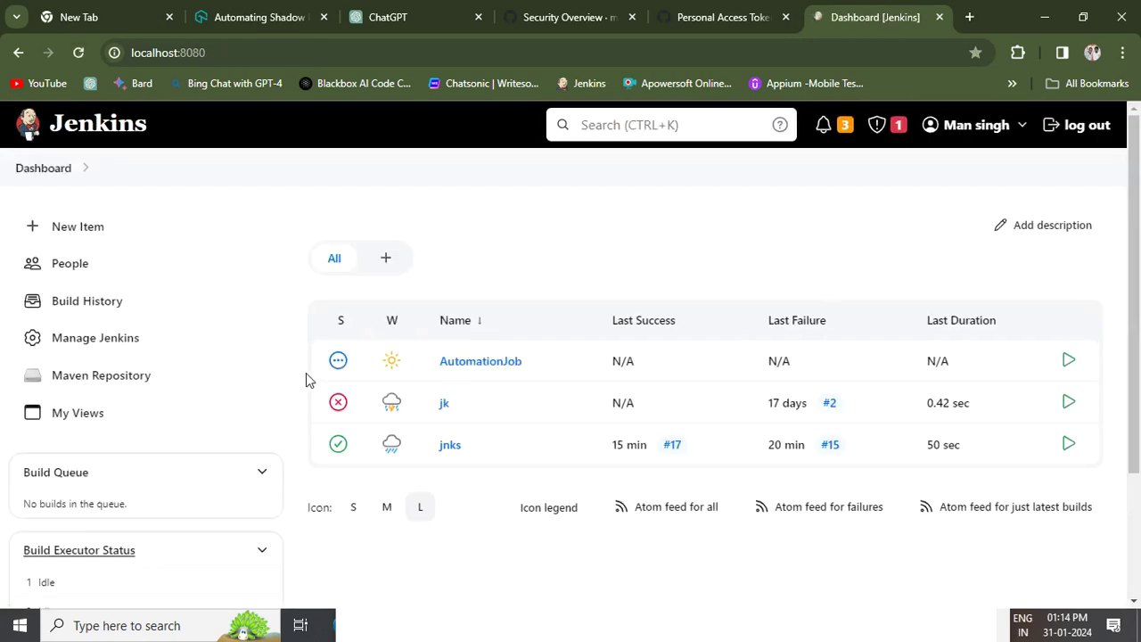
Open the jnks job page and expand its build history list.
left_click(443, 445)
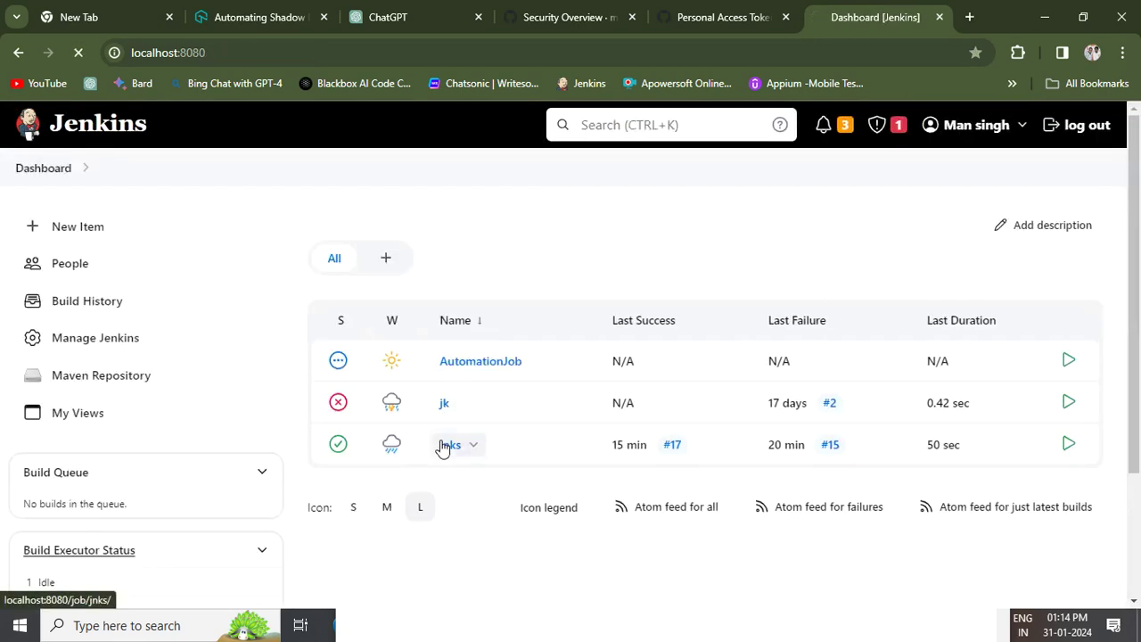
left_click(1136, 597)
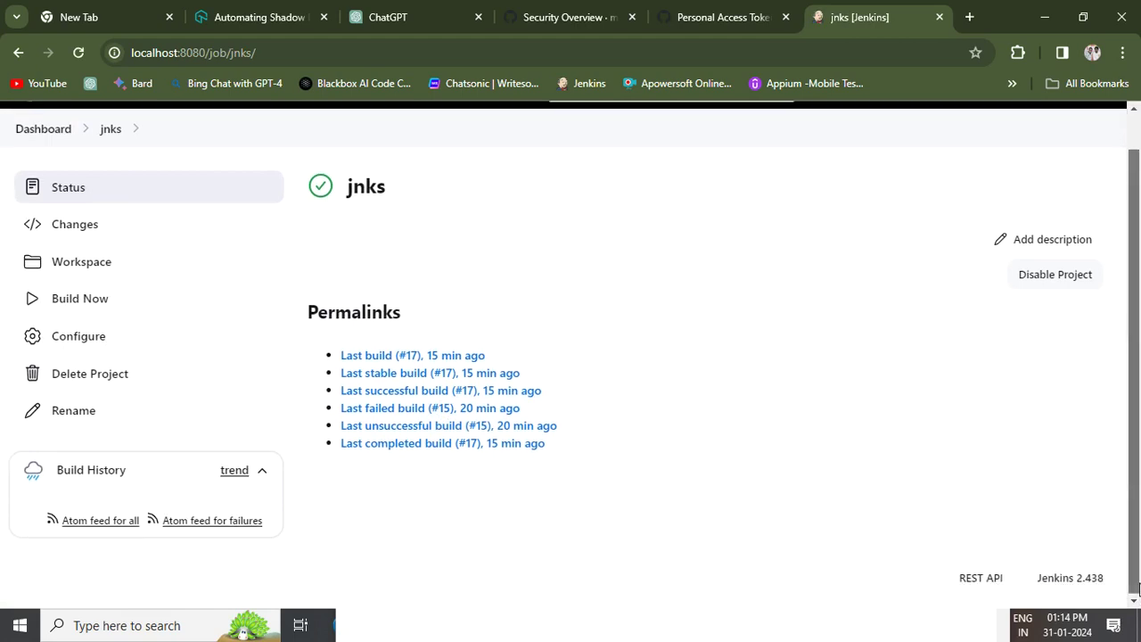
scroll(1136, 588, "up", 1)
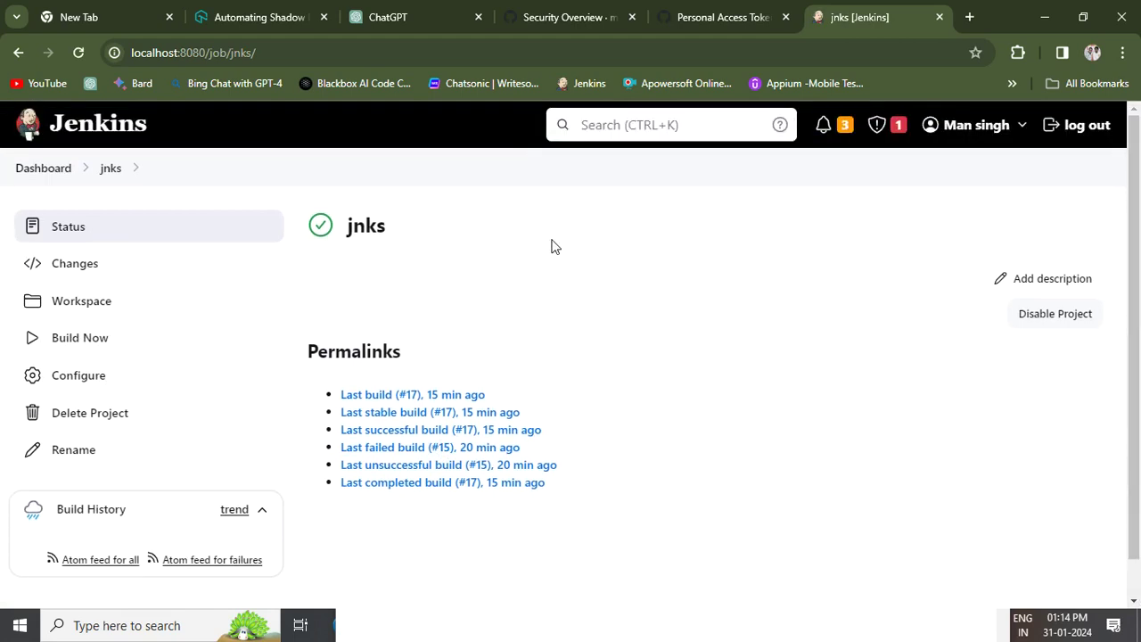
left_click(81, 54)
left_click(261, 517)
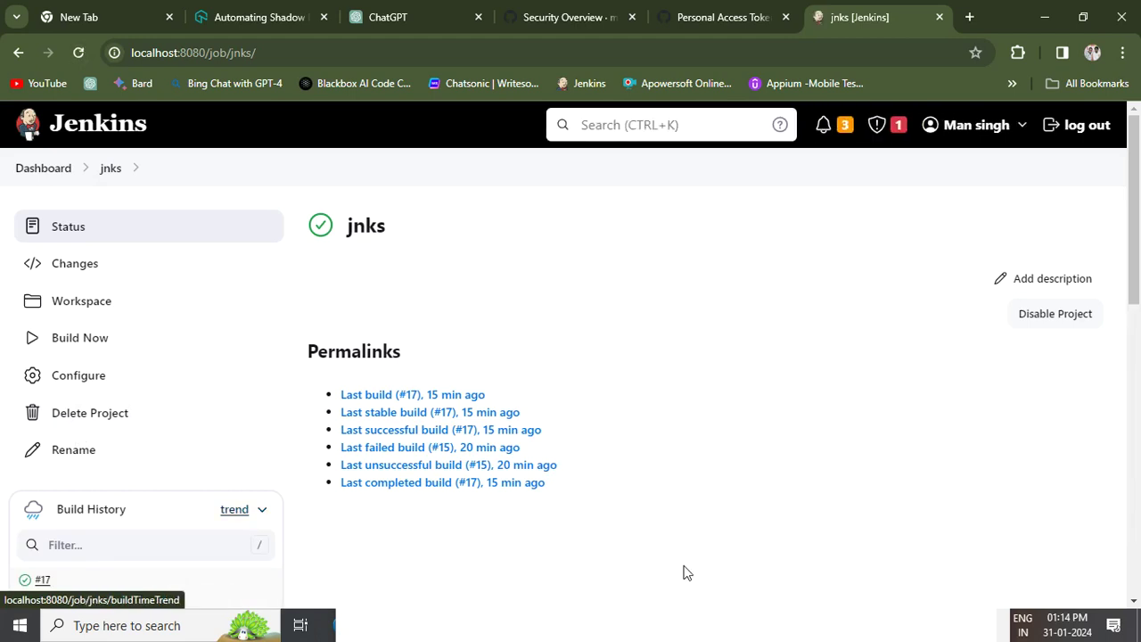
scroll(1129, 553, "down", 5)
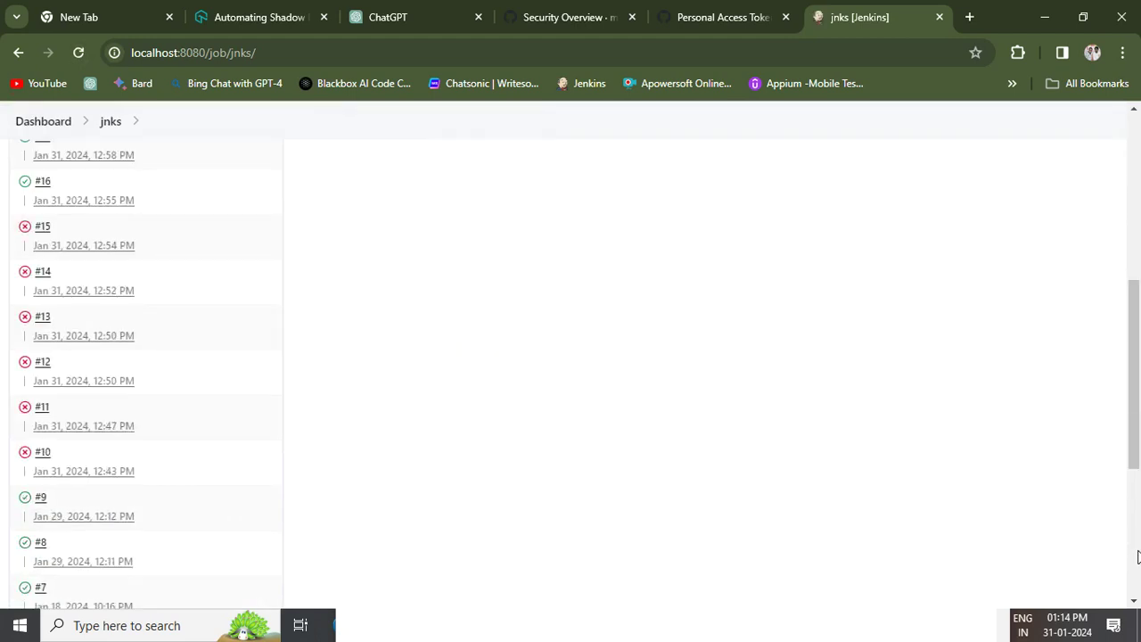
left_click_drag(1131, 341, 1121, 252)
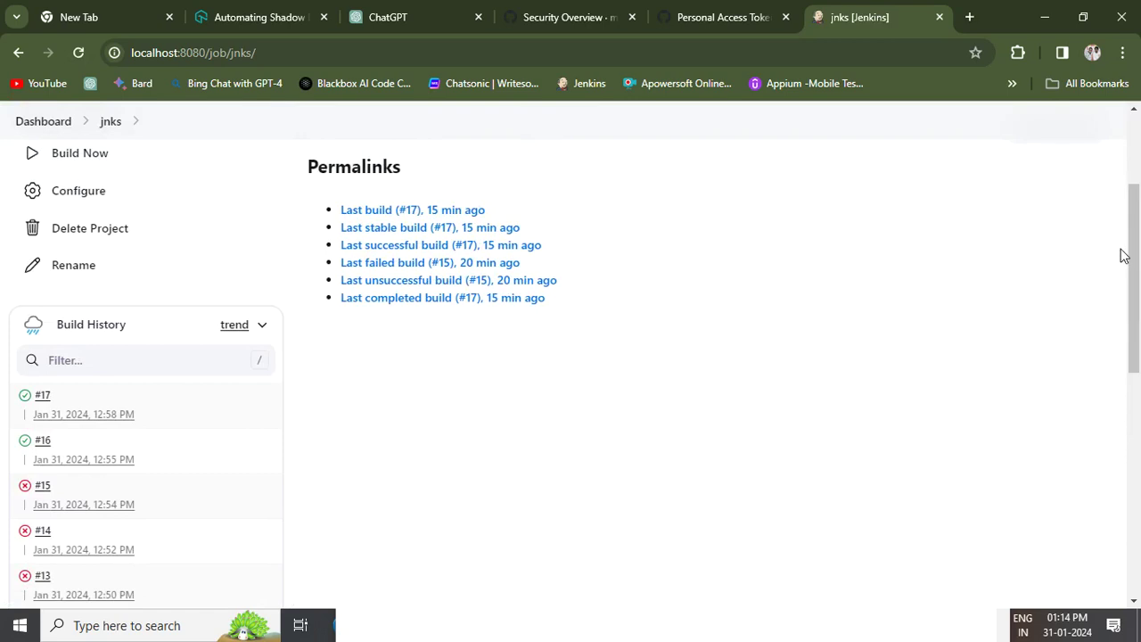
Open build #17 of jnks and view its console output.
left_click(41, 397)
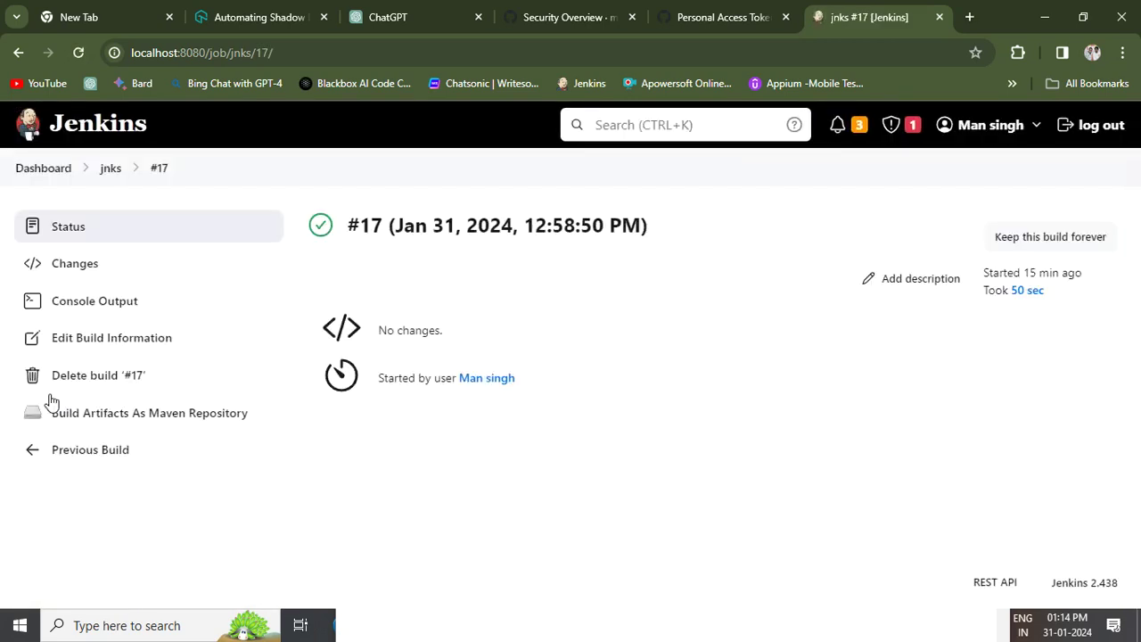
left_click(294, 50)
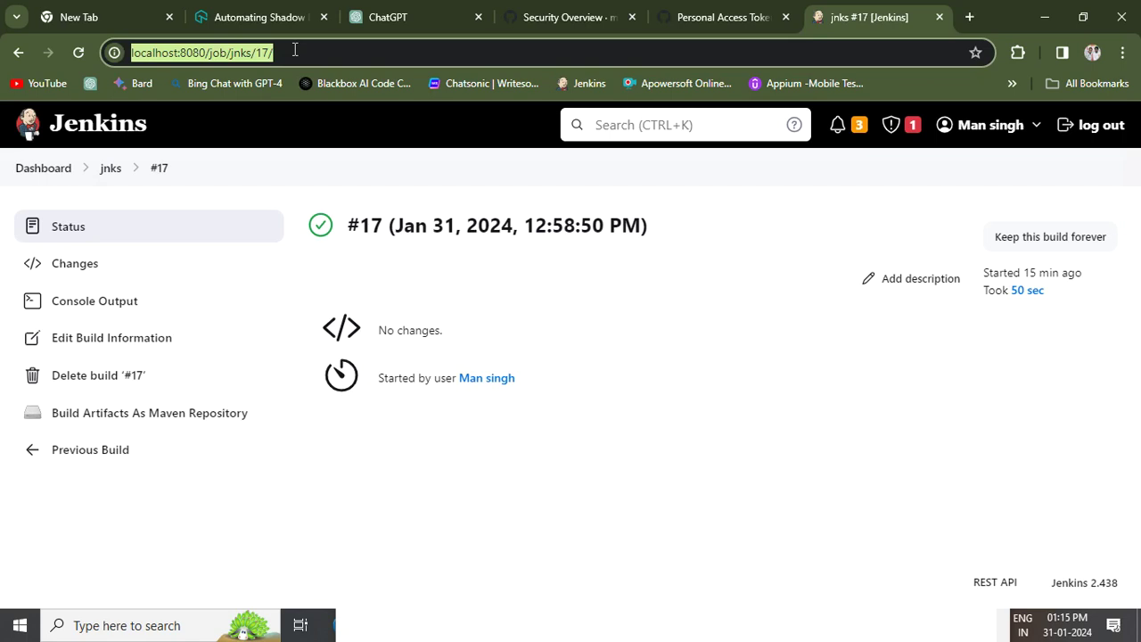
left_click(109, 309)
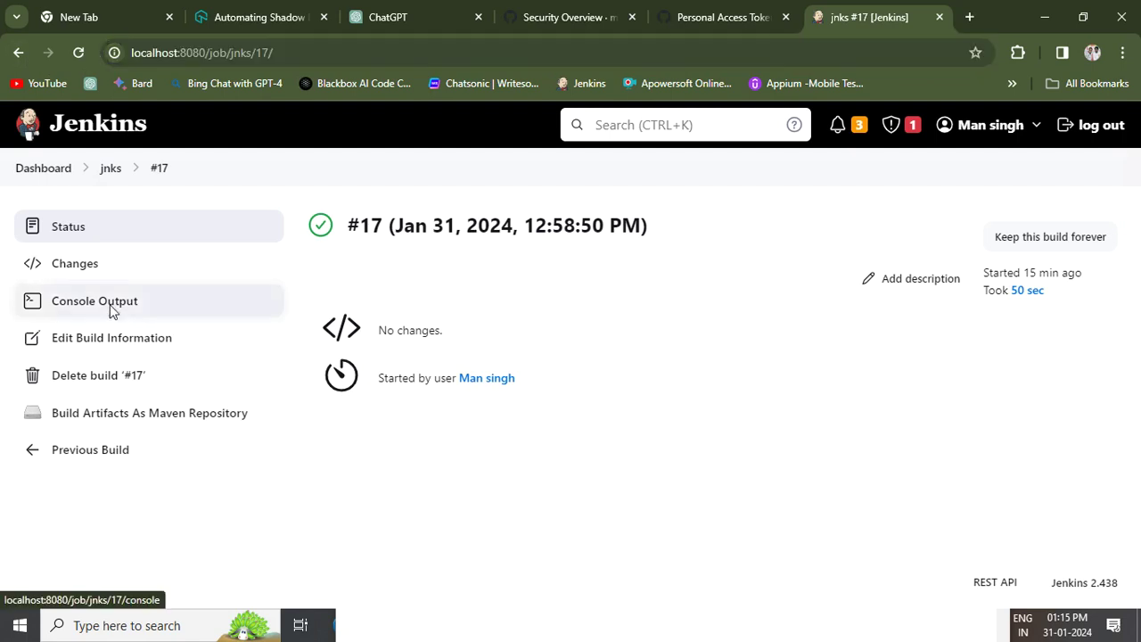